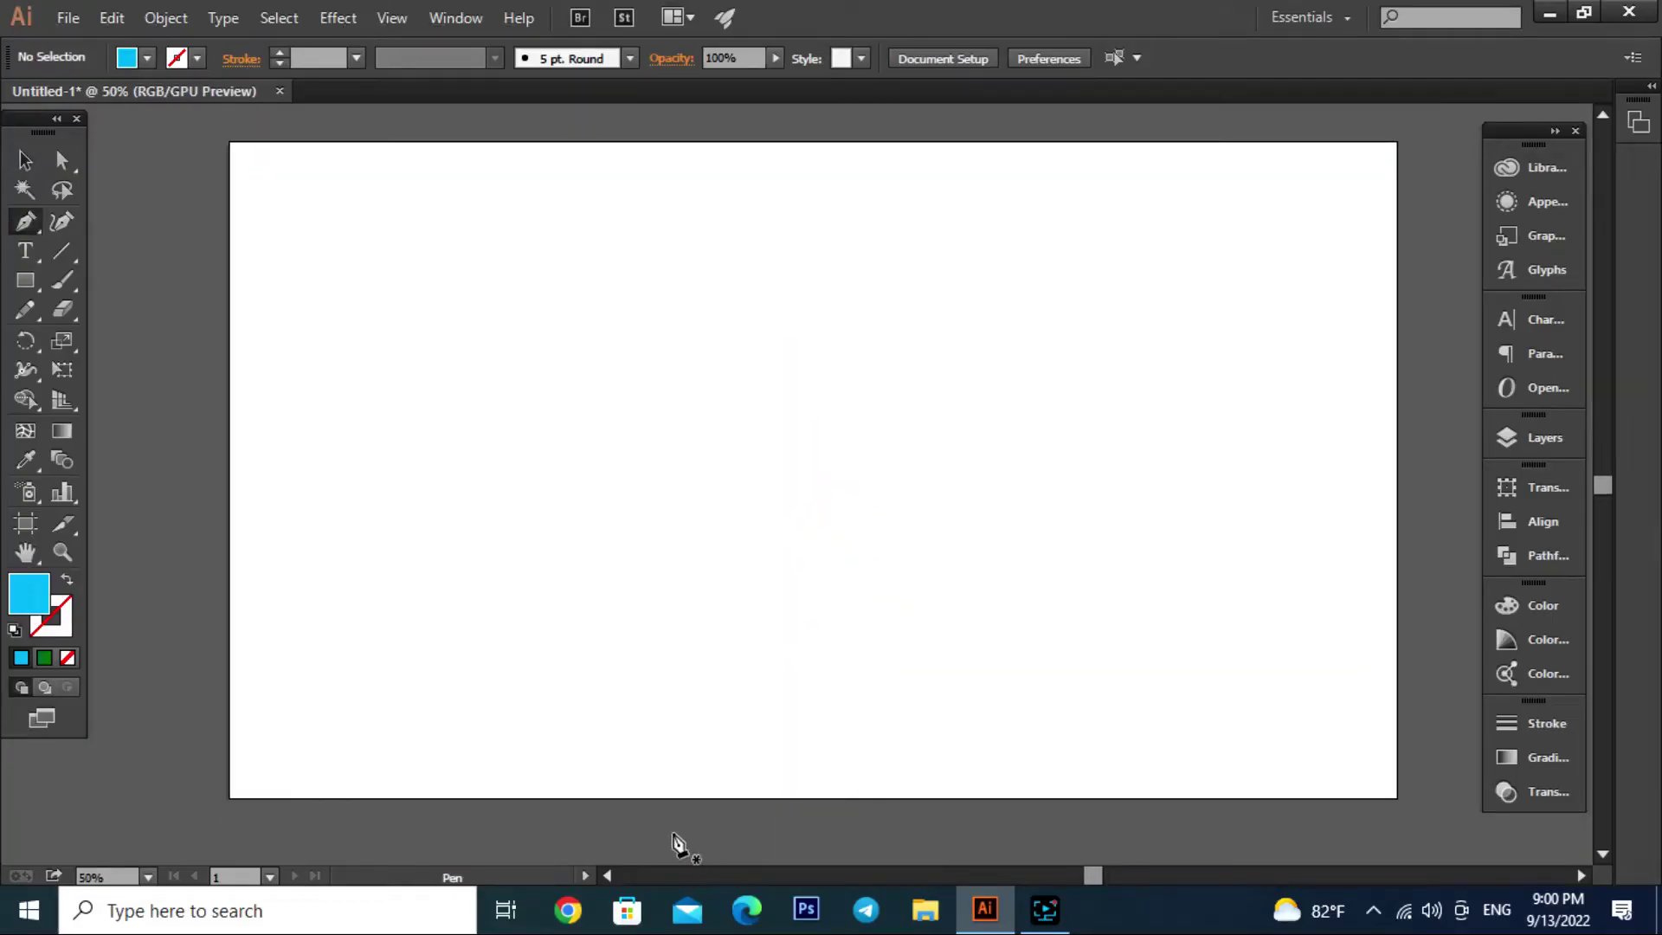
Pen-draw a closed, curved T-shaped field across the lower half of the artboard
left_click(645, 796)
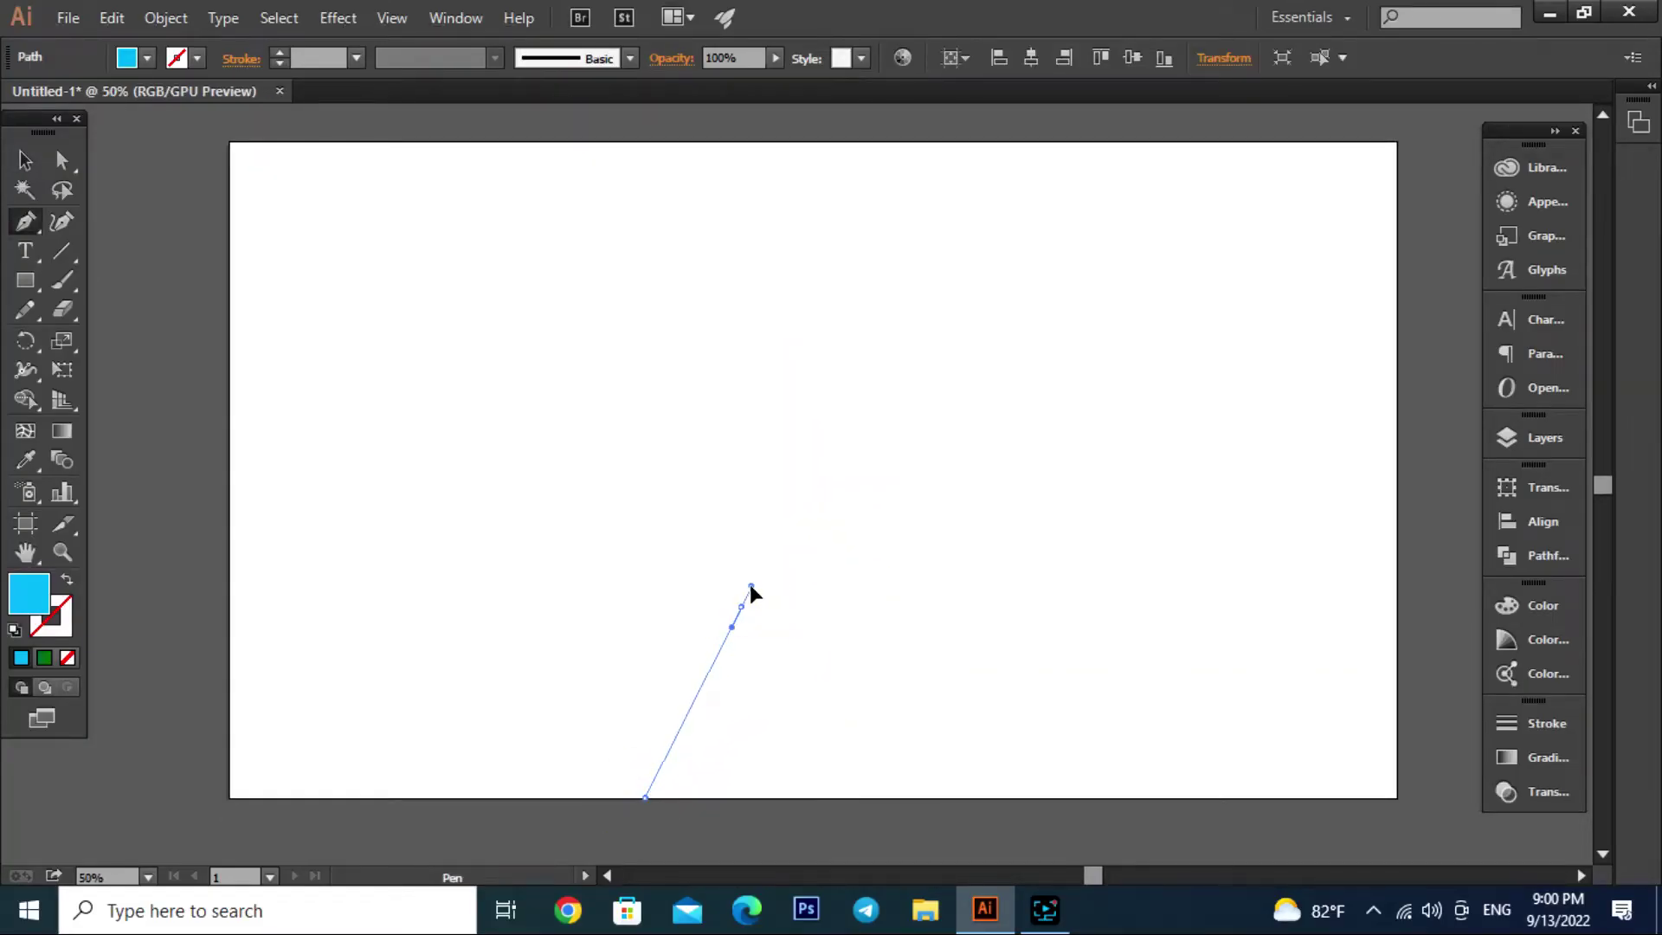
left_click_drag(749, 584, 713, 576)
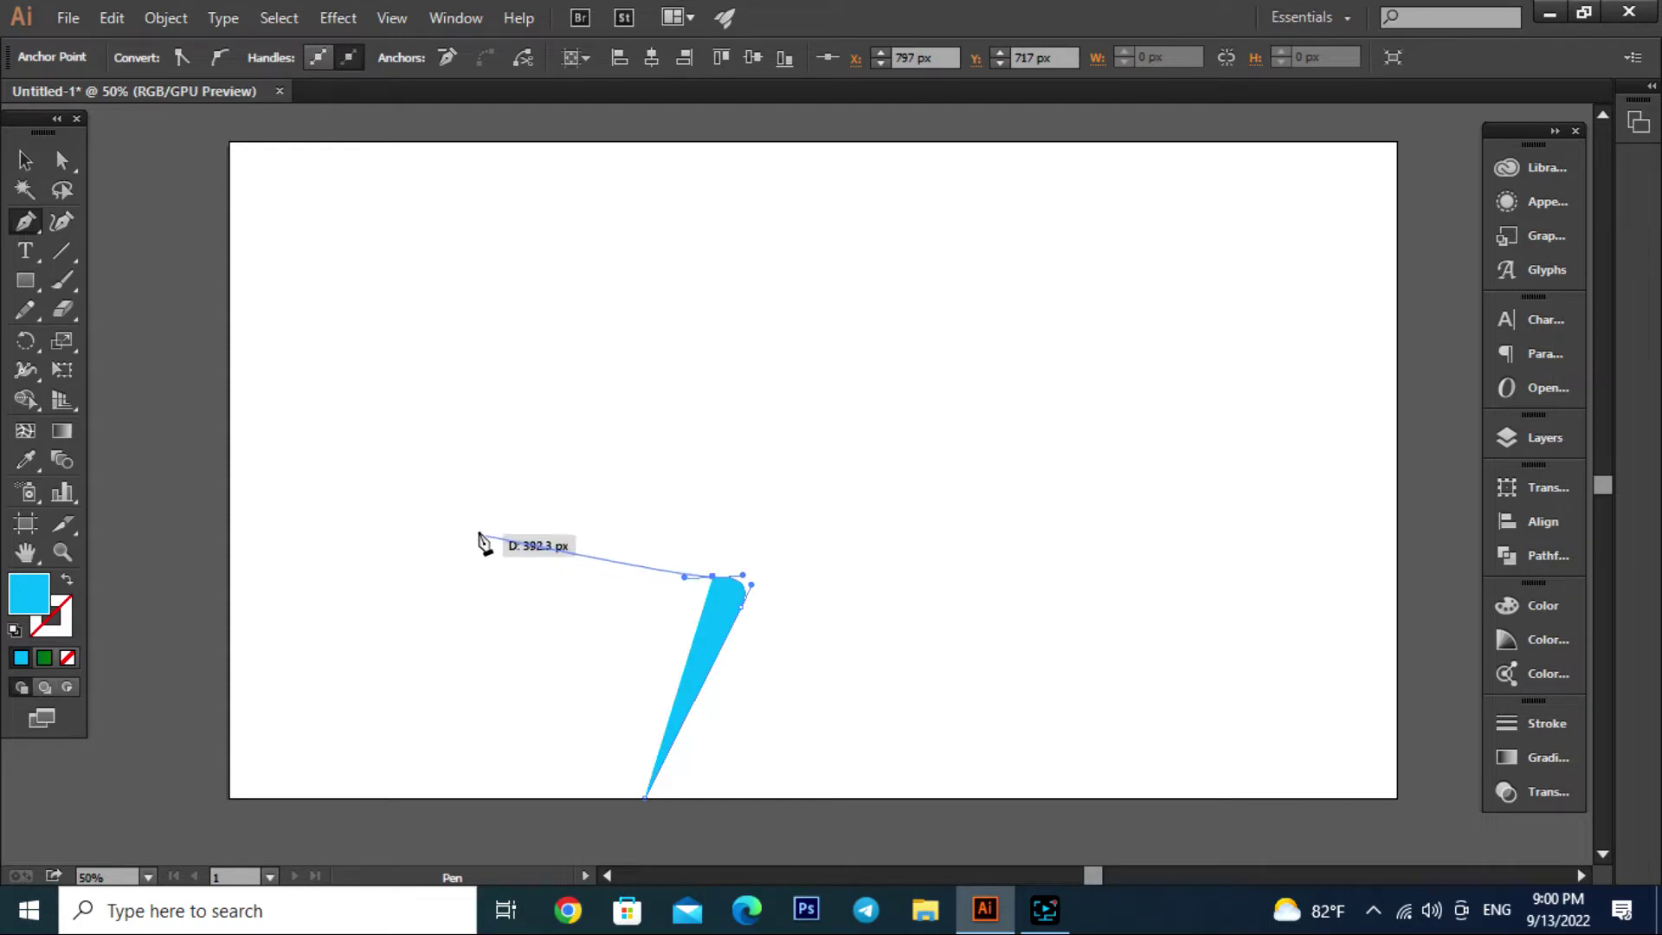
left_click(590, 375)
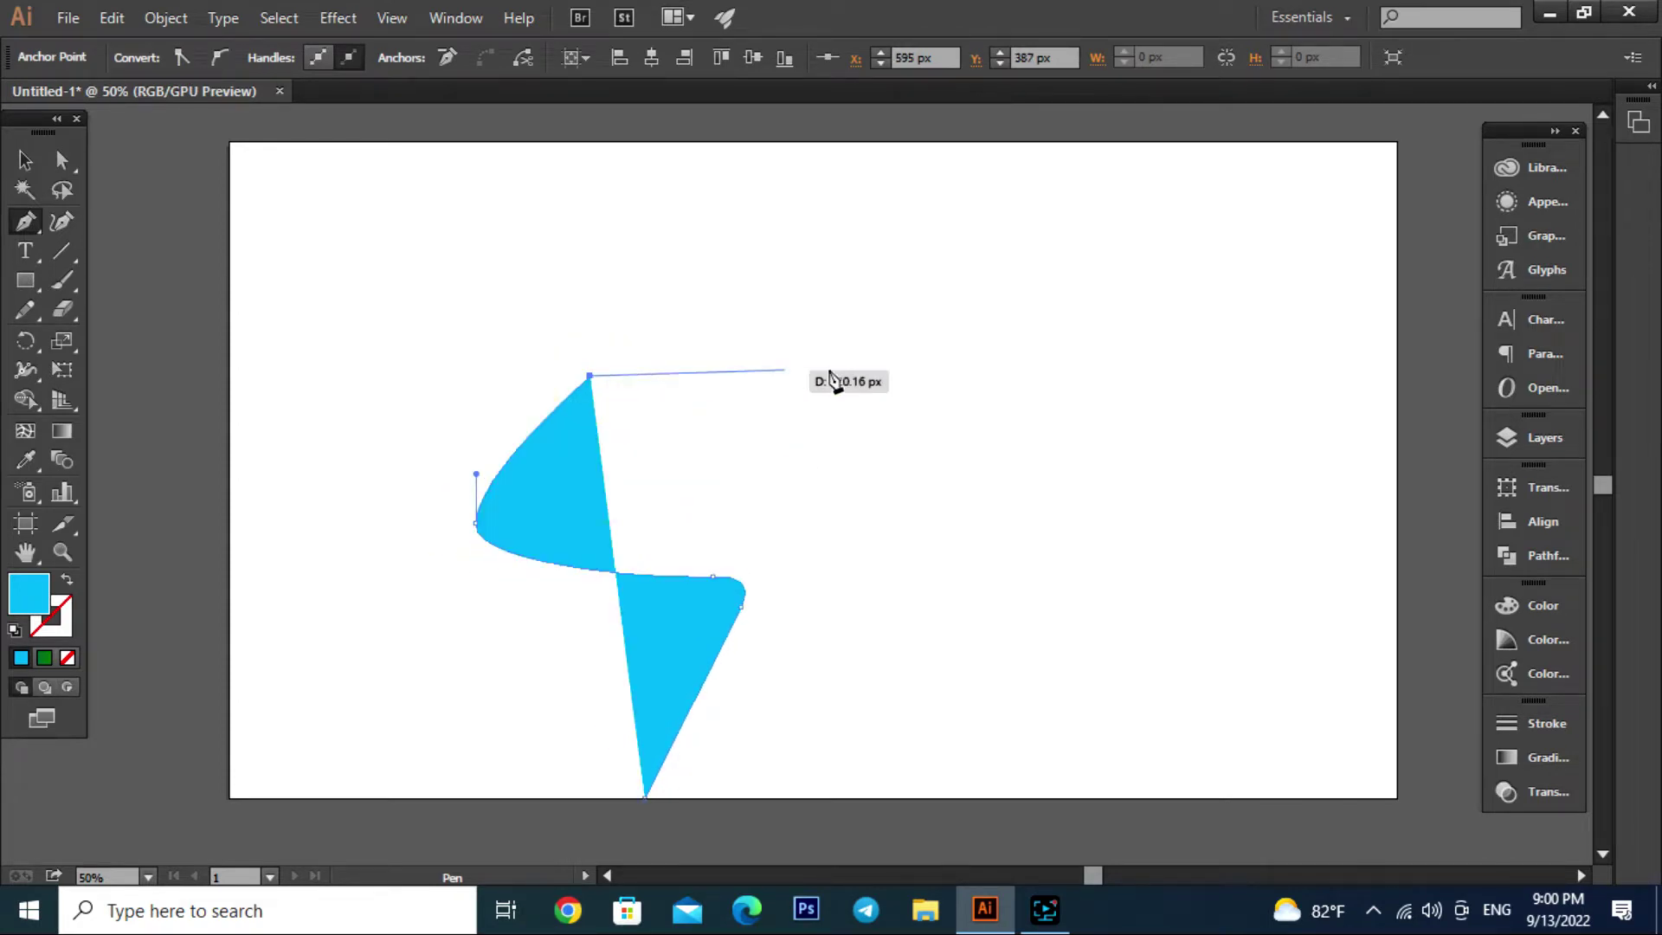
left_click(1396, 376)
left_click(1396, 417)
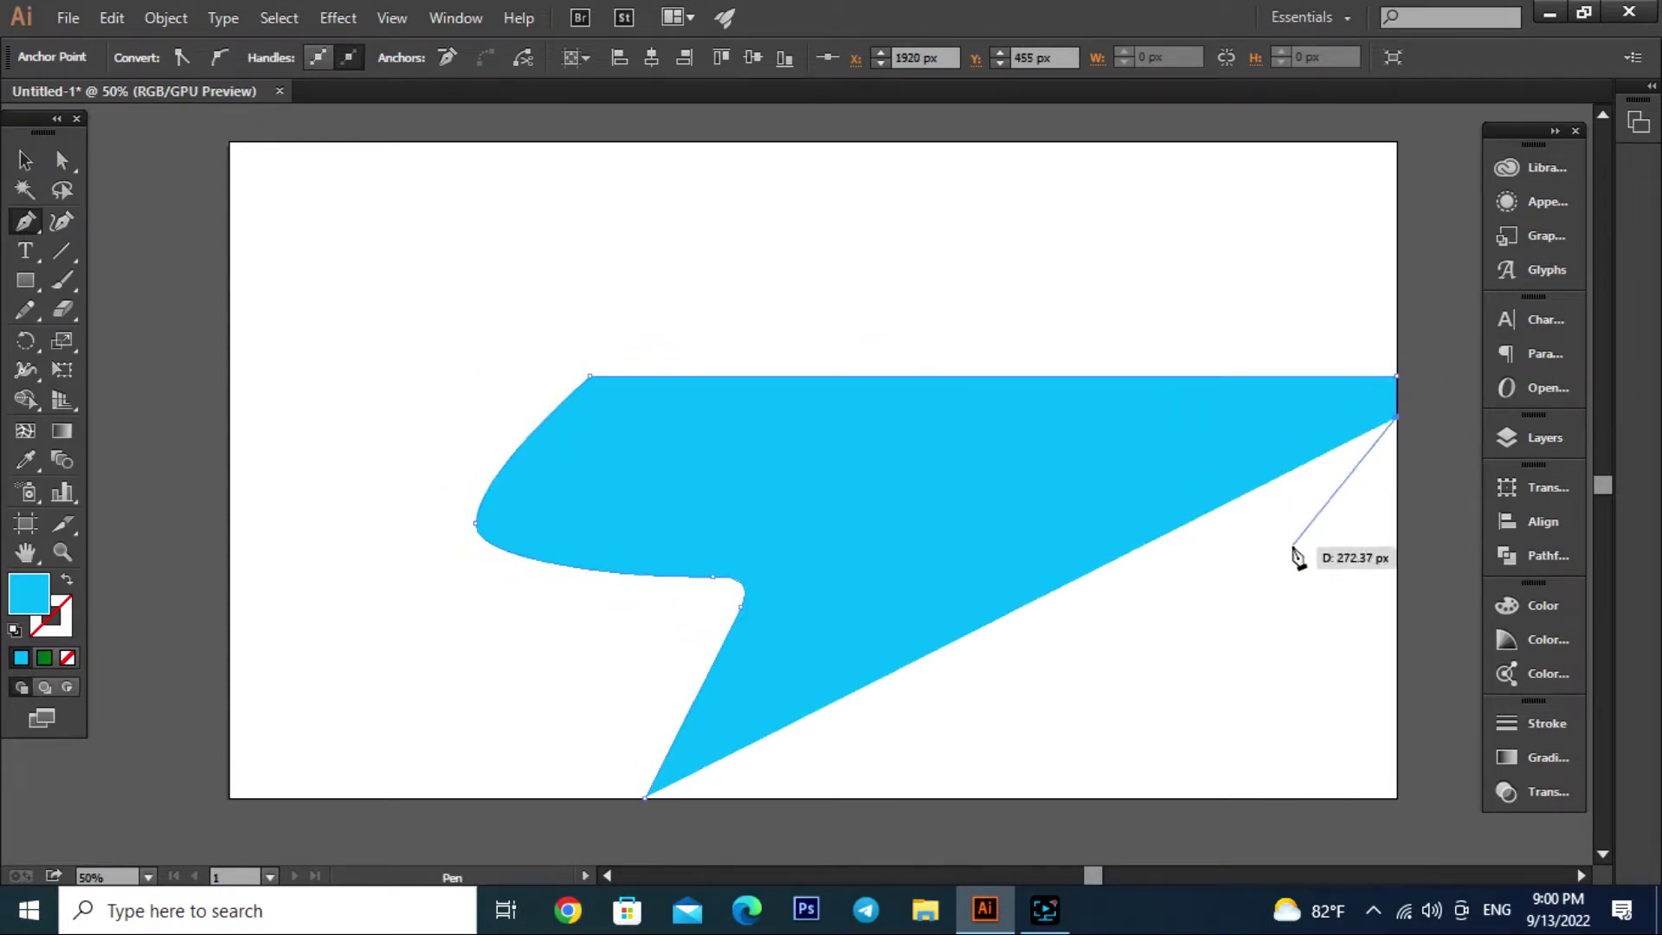
left_click_drag(1222, 585, 1071, 601)
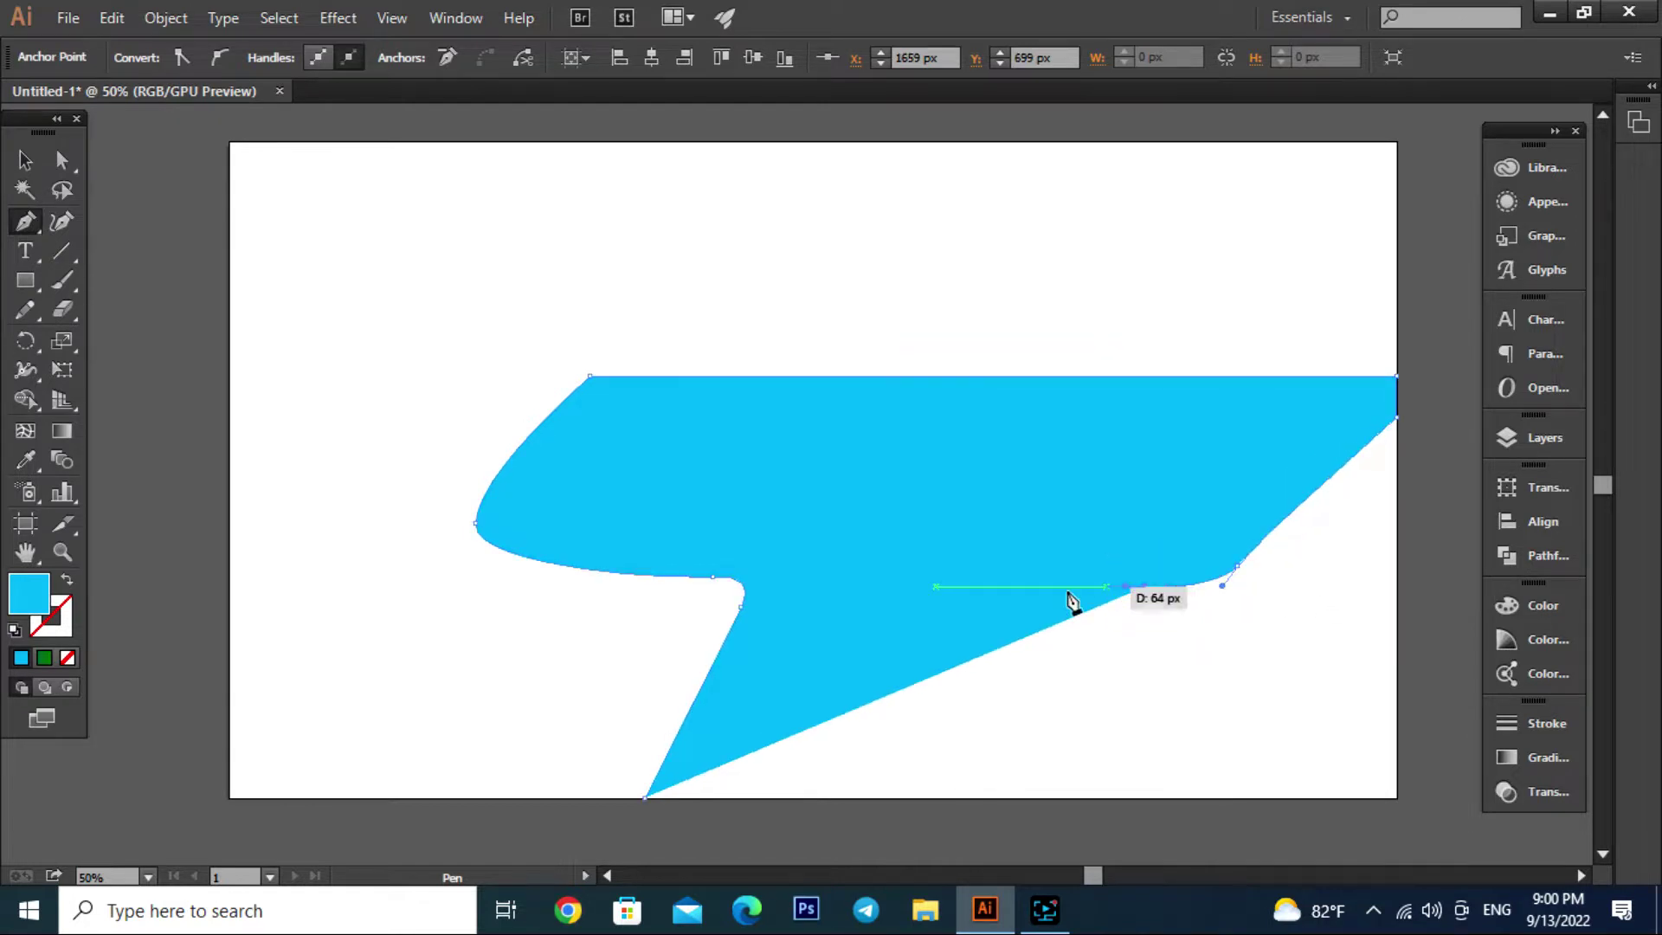
left_click(949, 631)
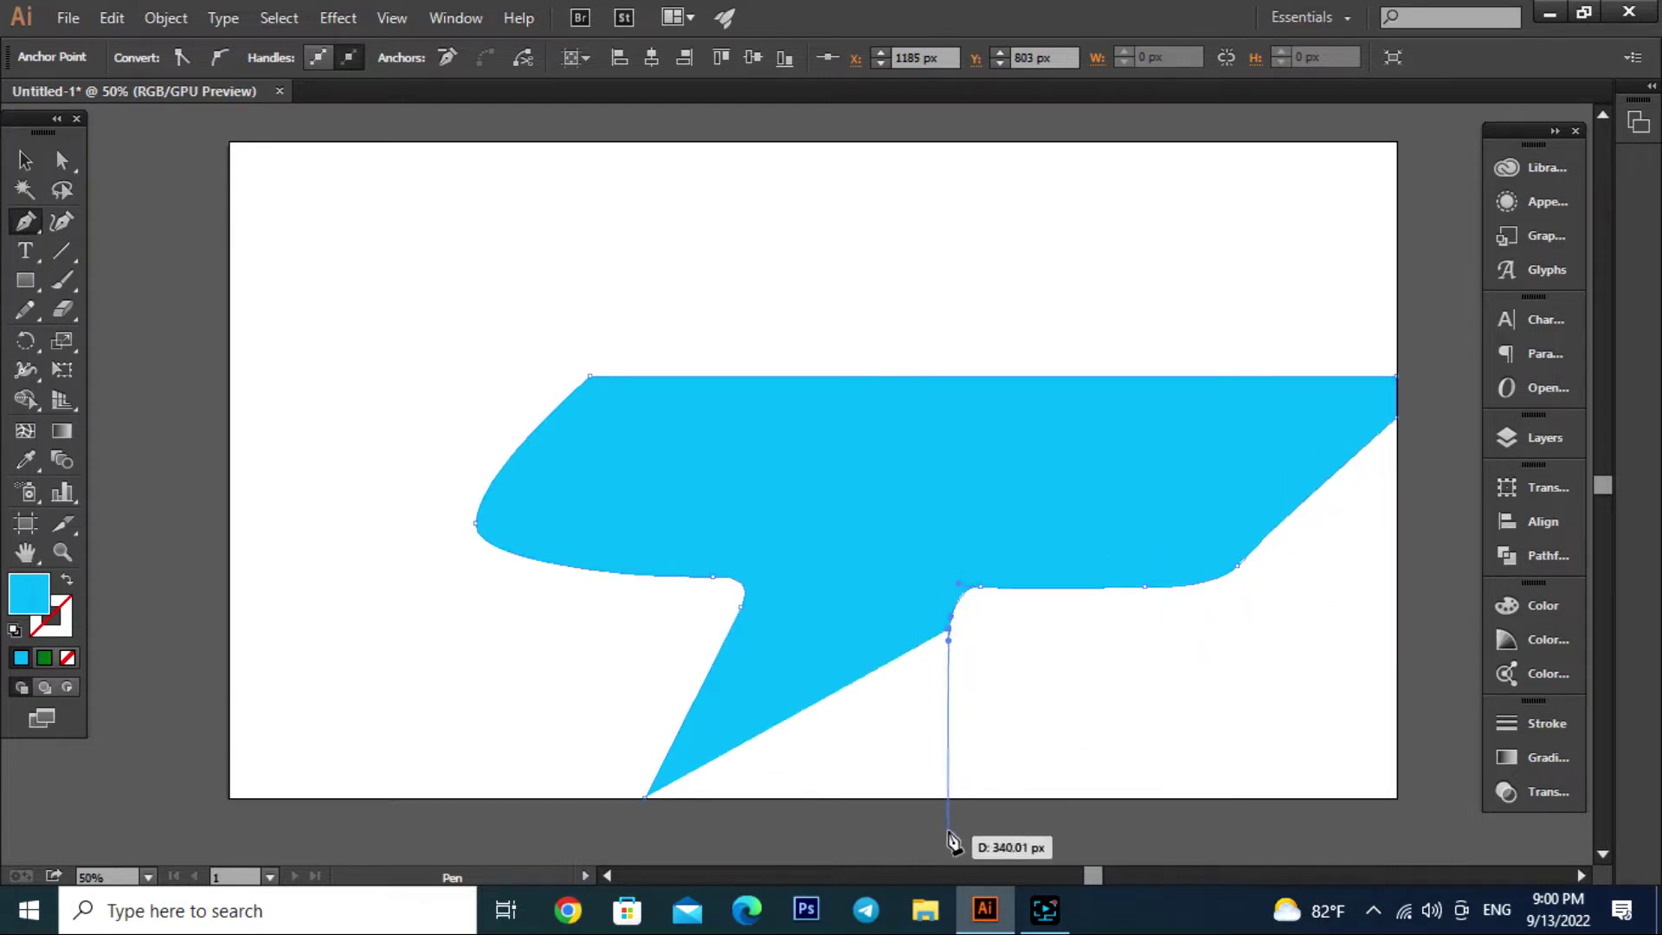
left_click(950, 797)
left_click(646, 797)
Select the T-shaped field and give it a green fill
left_click(62, 221)
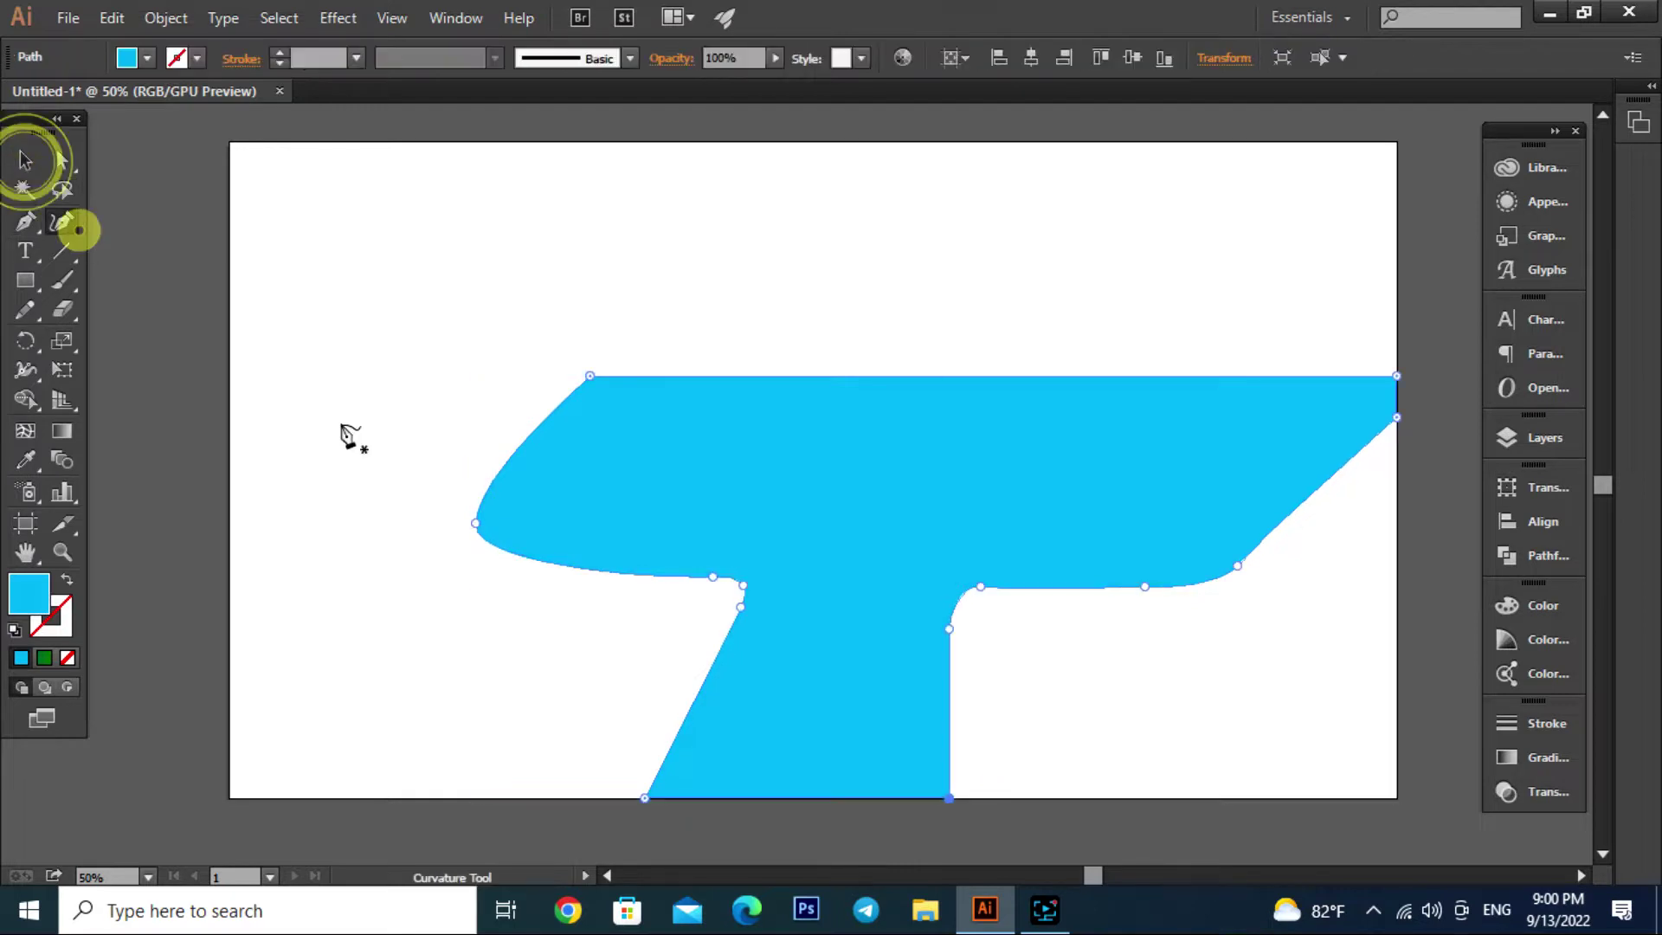
left_click(956, 567)
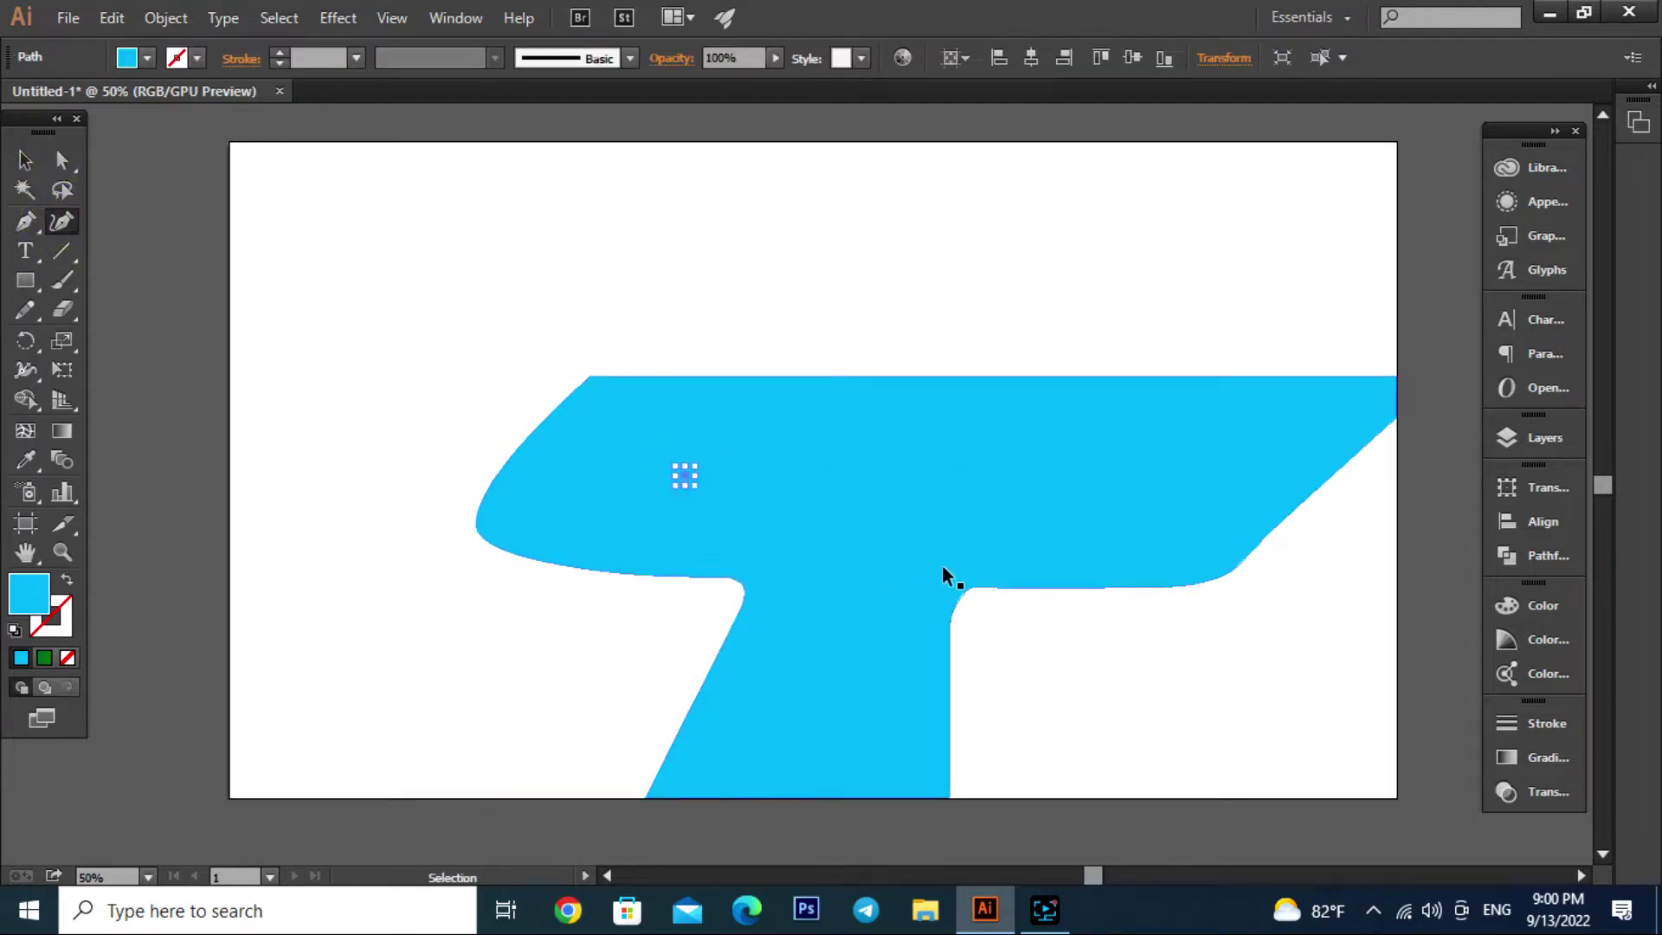
left_click(25, 160)
left_click(854, 497)
left_click(147, 58)
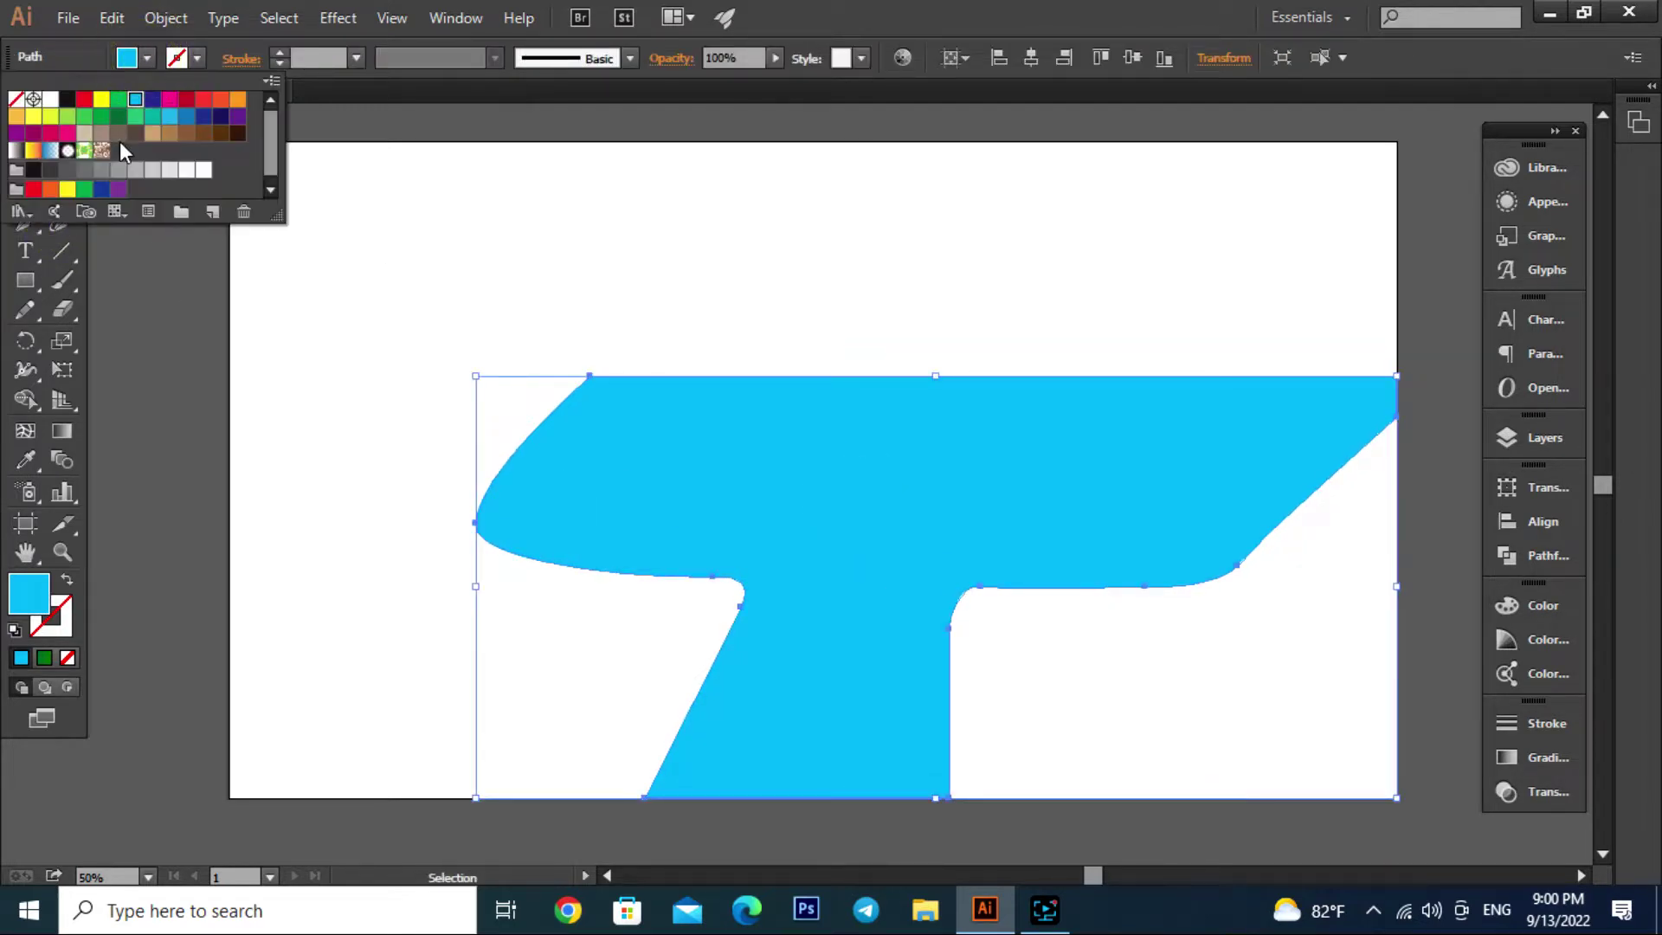
left_click(84, 190)
Pen-draw a closed shape in the green field's lower-right notch, leaving a white gap
left_click(1399, 494)
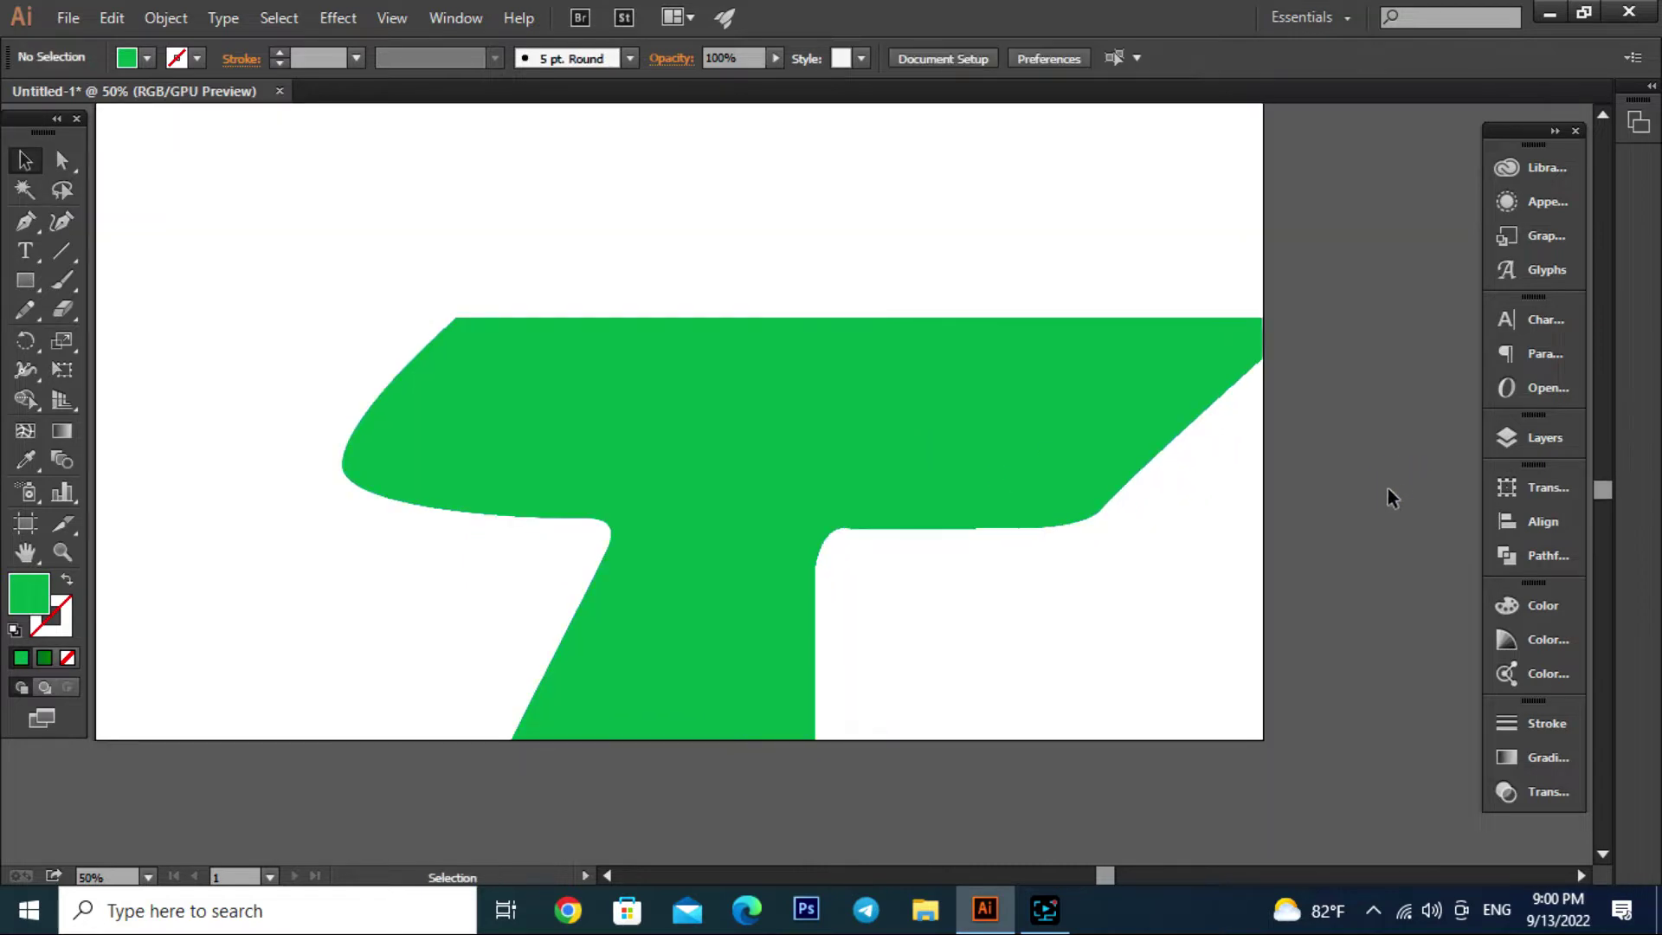
key("p")
left_click(1263, 377)
scroll(1232, 411, "up", 1)
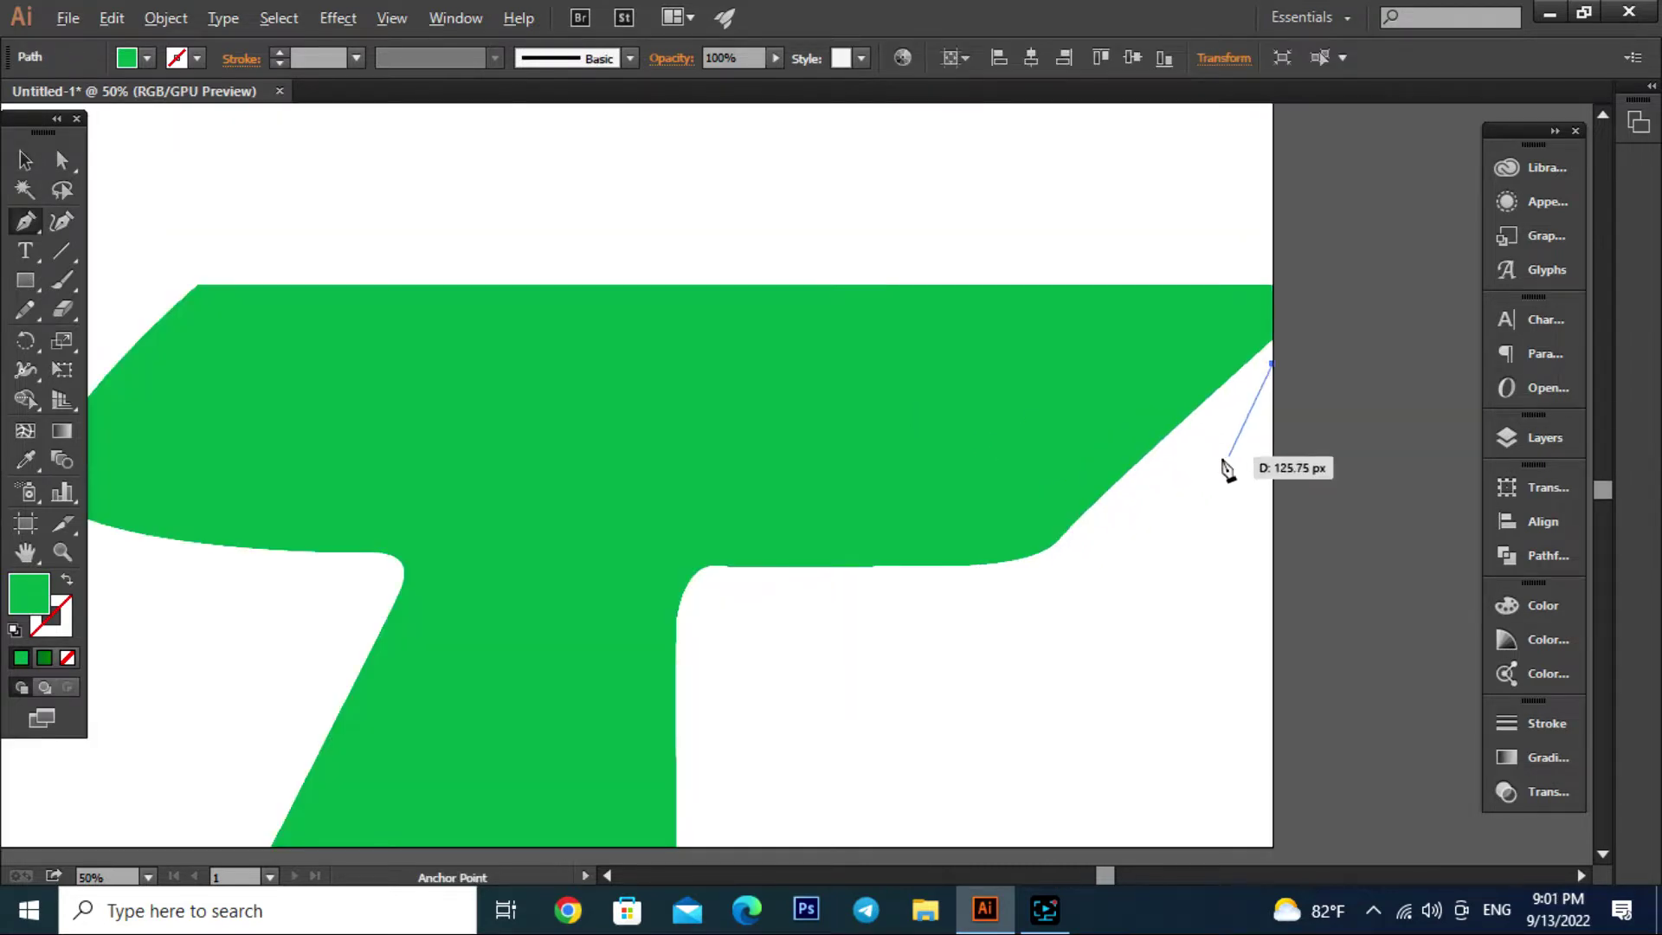
left_click(1175, 474)
left_click(1117, 543)
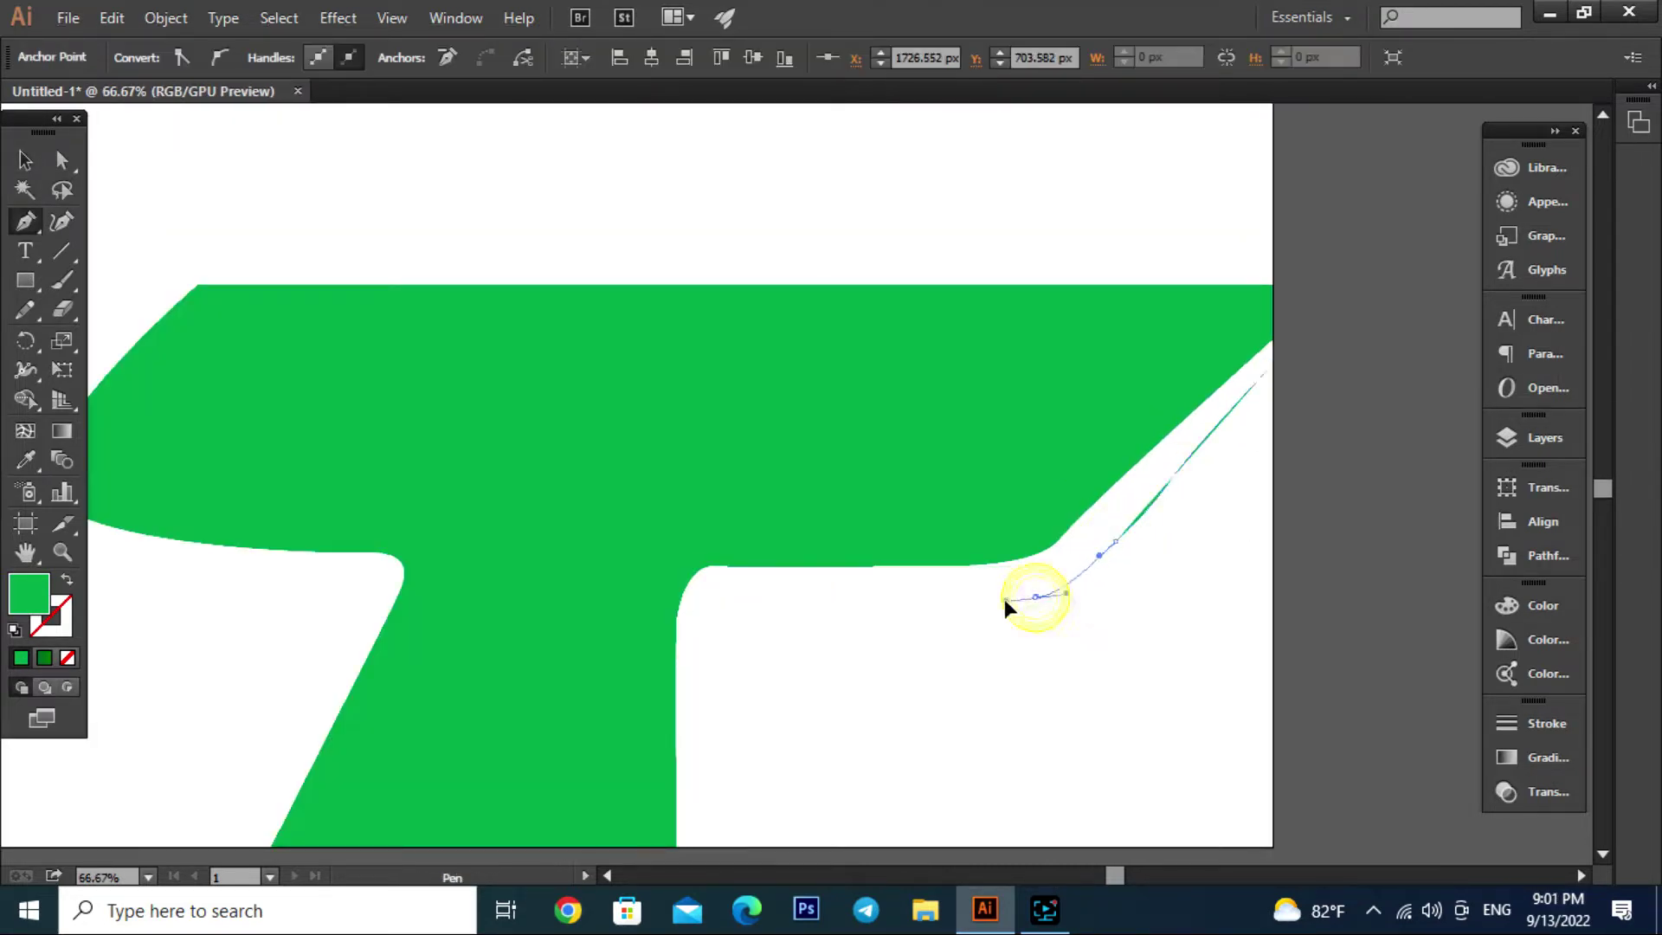
left_click_drag(874, 596, 853, 595)
mouse_move(740, 611)
left_mouse_down()
mouse_move(717, 620)
mouse_move(717, 606)
left_mouse_up()
left_click(705, 661)
scroll(706, 660, "down", 2)
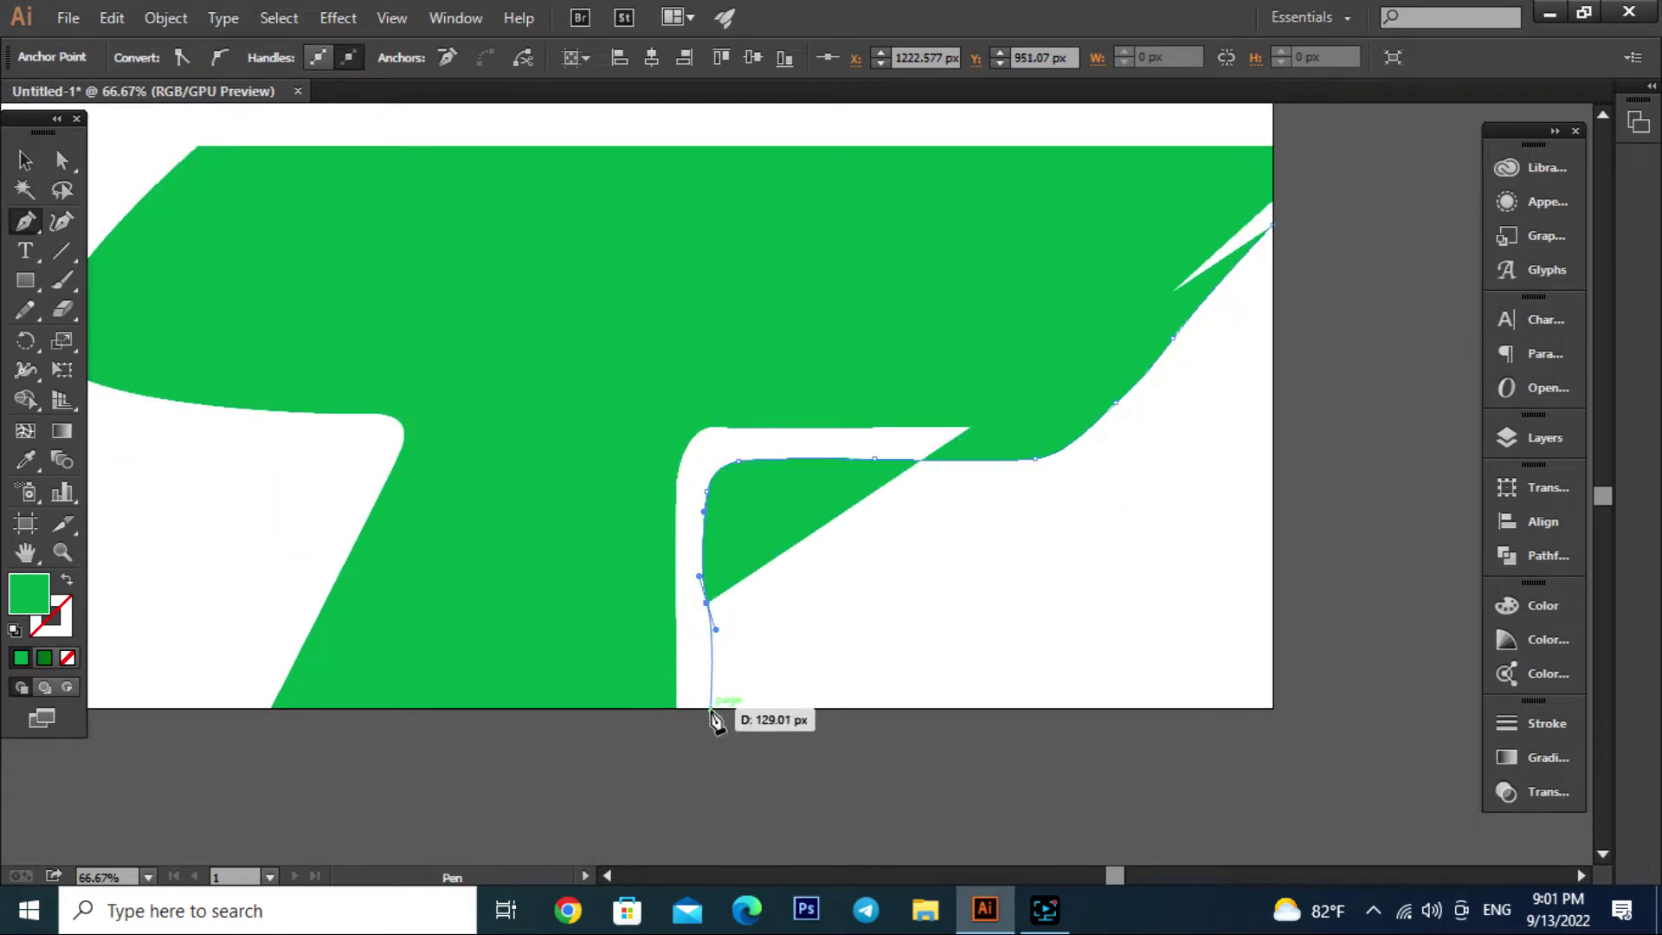
left_click(712, 710)
left_click(1273, 709)
left_click(1271, 226)
Fill the new lower-right shape with tan
left_click(26, 158)
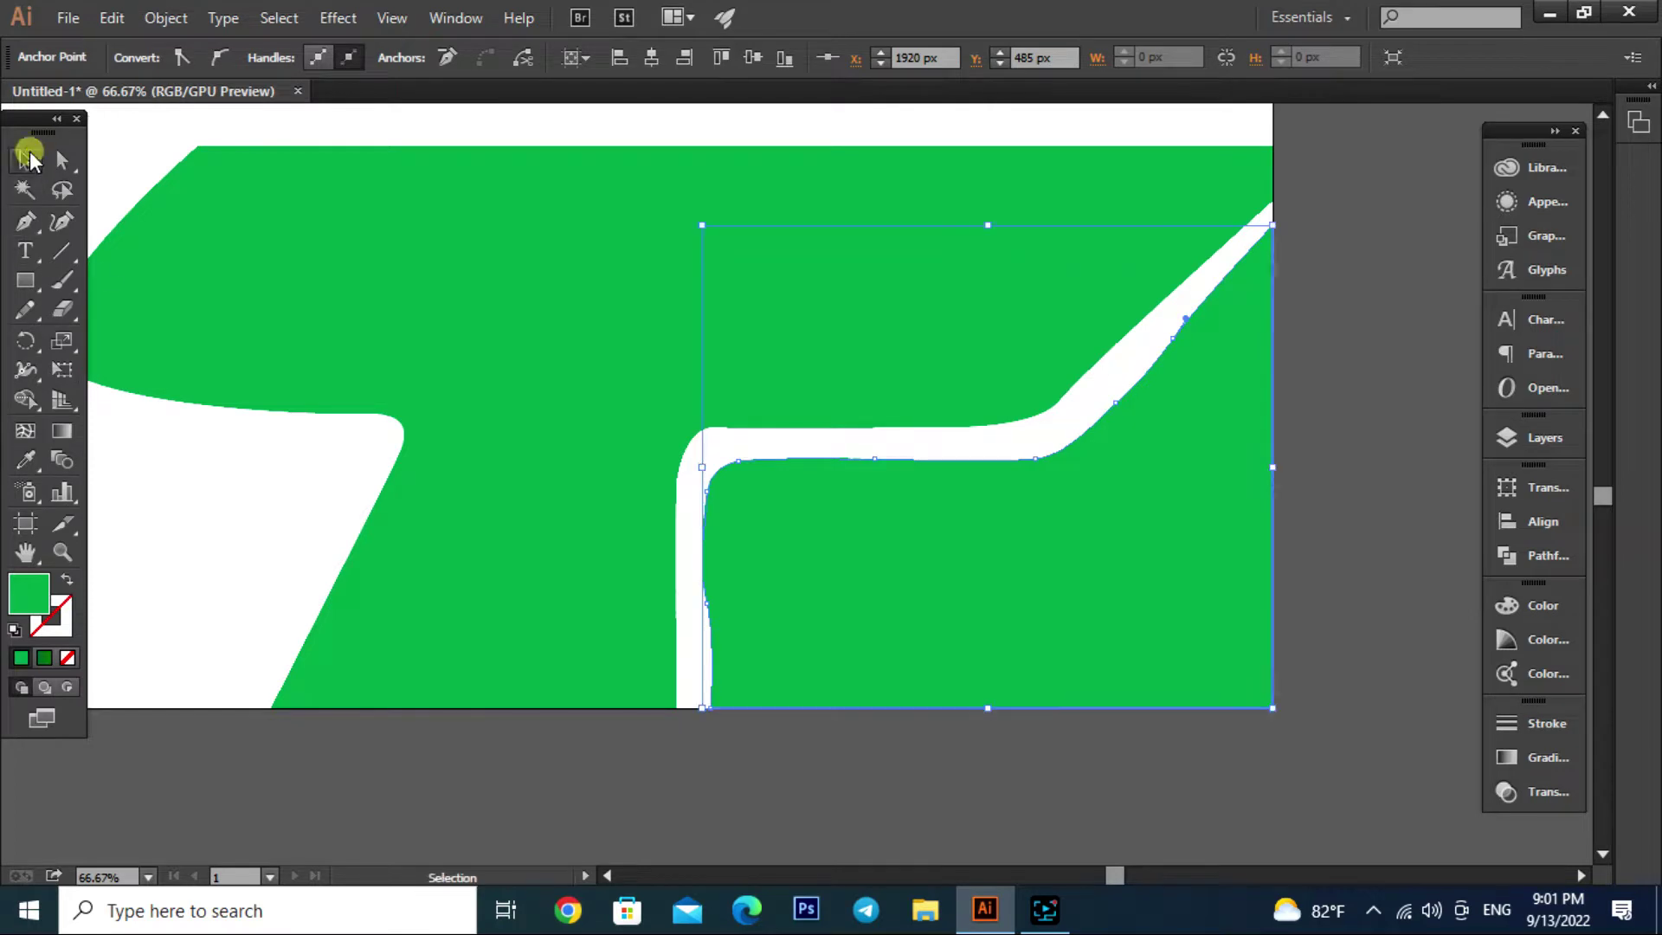
left_click(1065, 657)
left_click(148, 58)
left_click(95, 134)
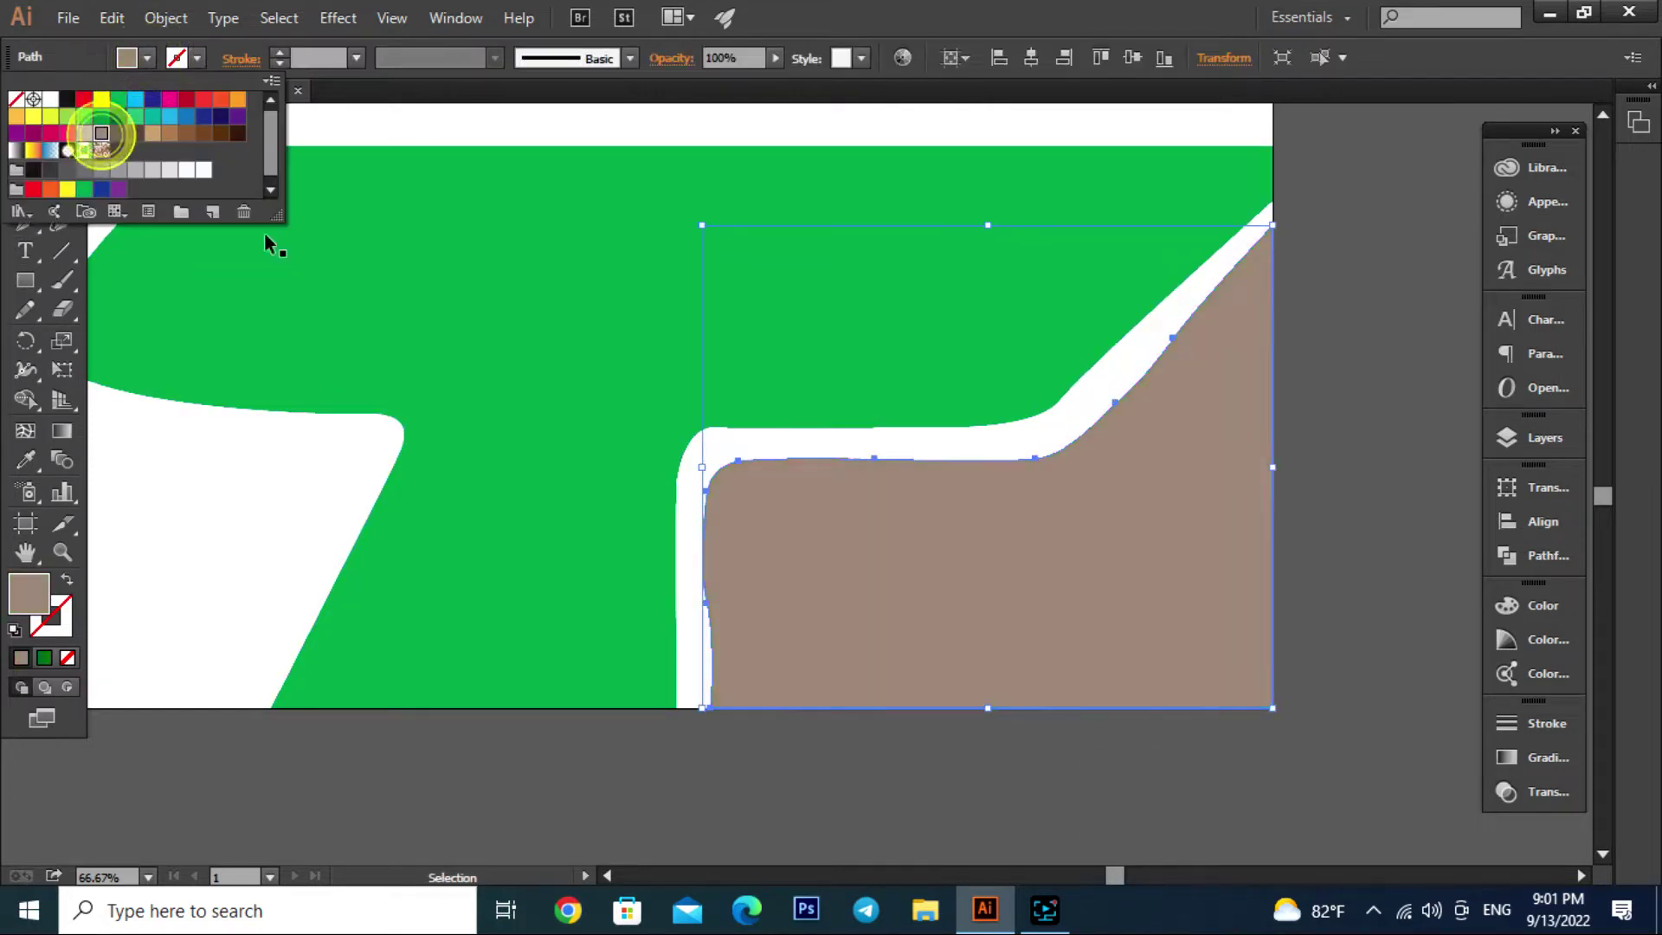
left_click(1350, 558)
Smooth the tan shape's top edge by moving its diagonal and top anchors
scroll(1137, 641, "down", 1)
left_click(1160, 524)
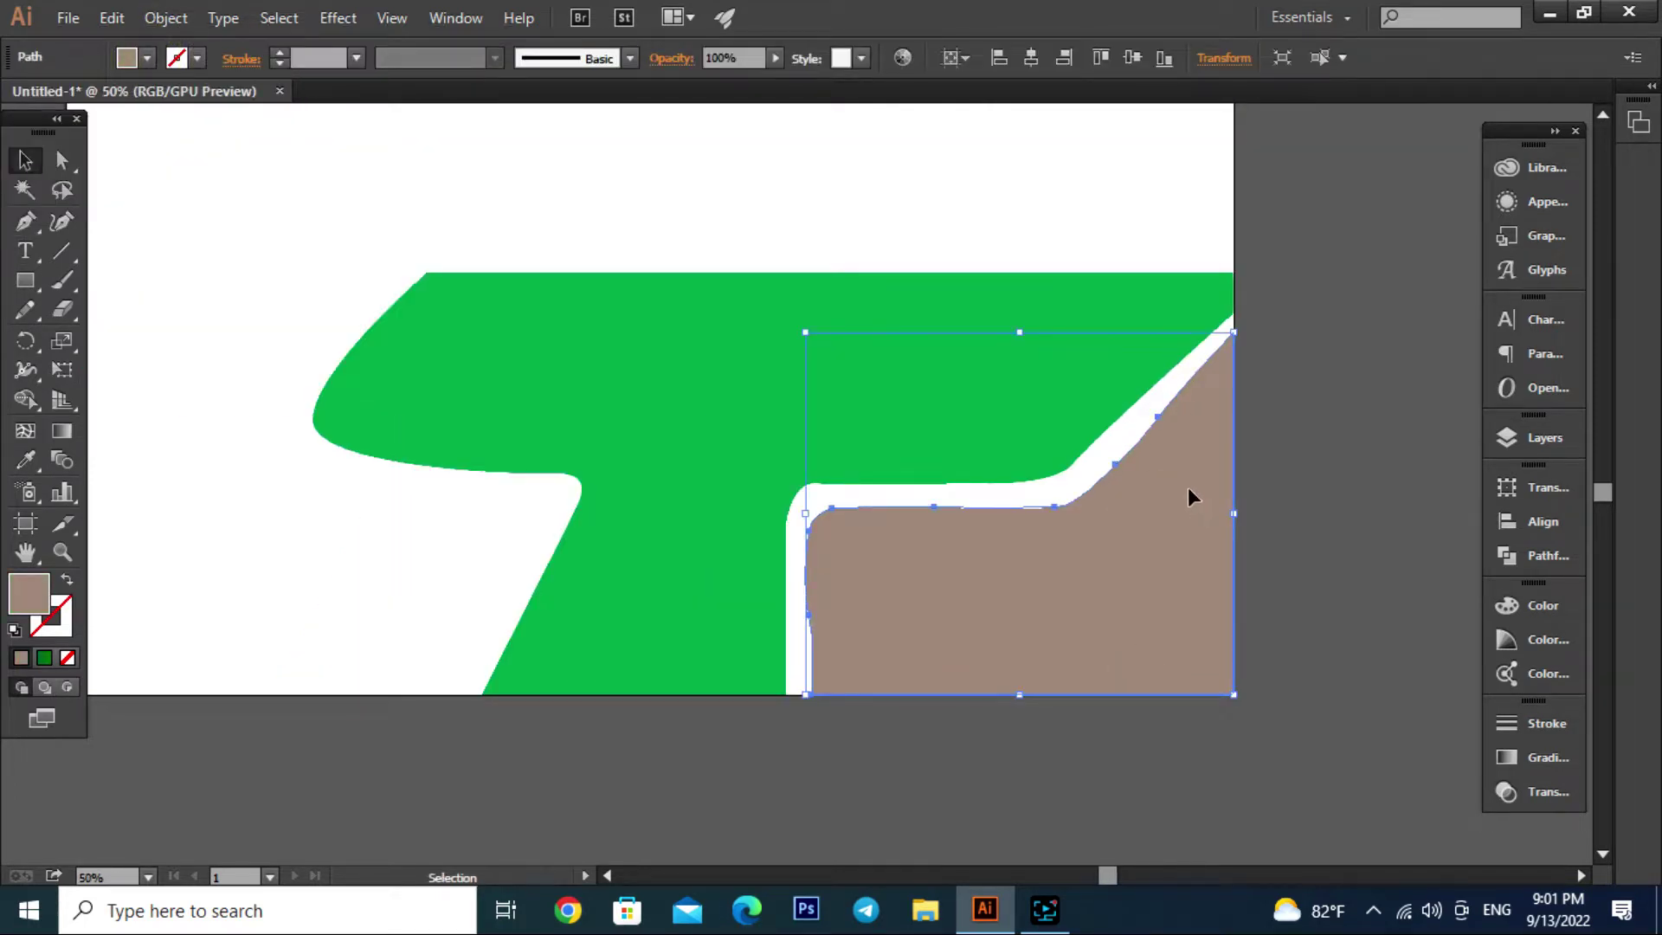
key("a")
scroll(1188, 496, "up", 2)
left_click(1039, 470)
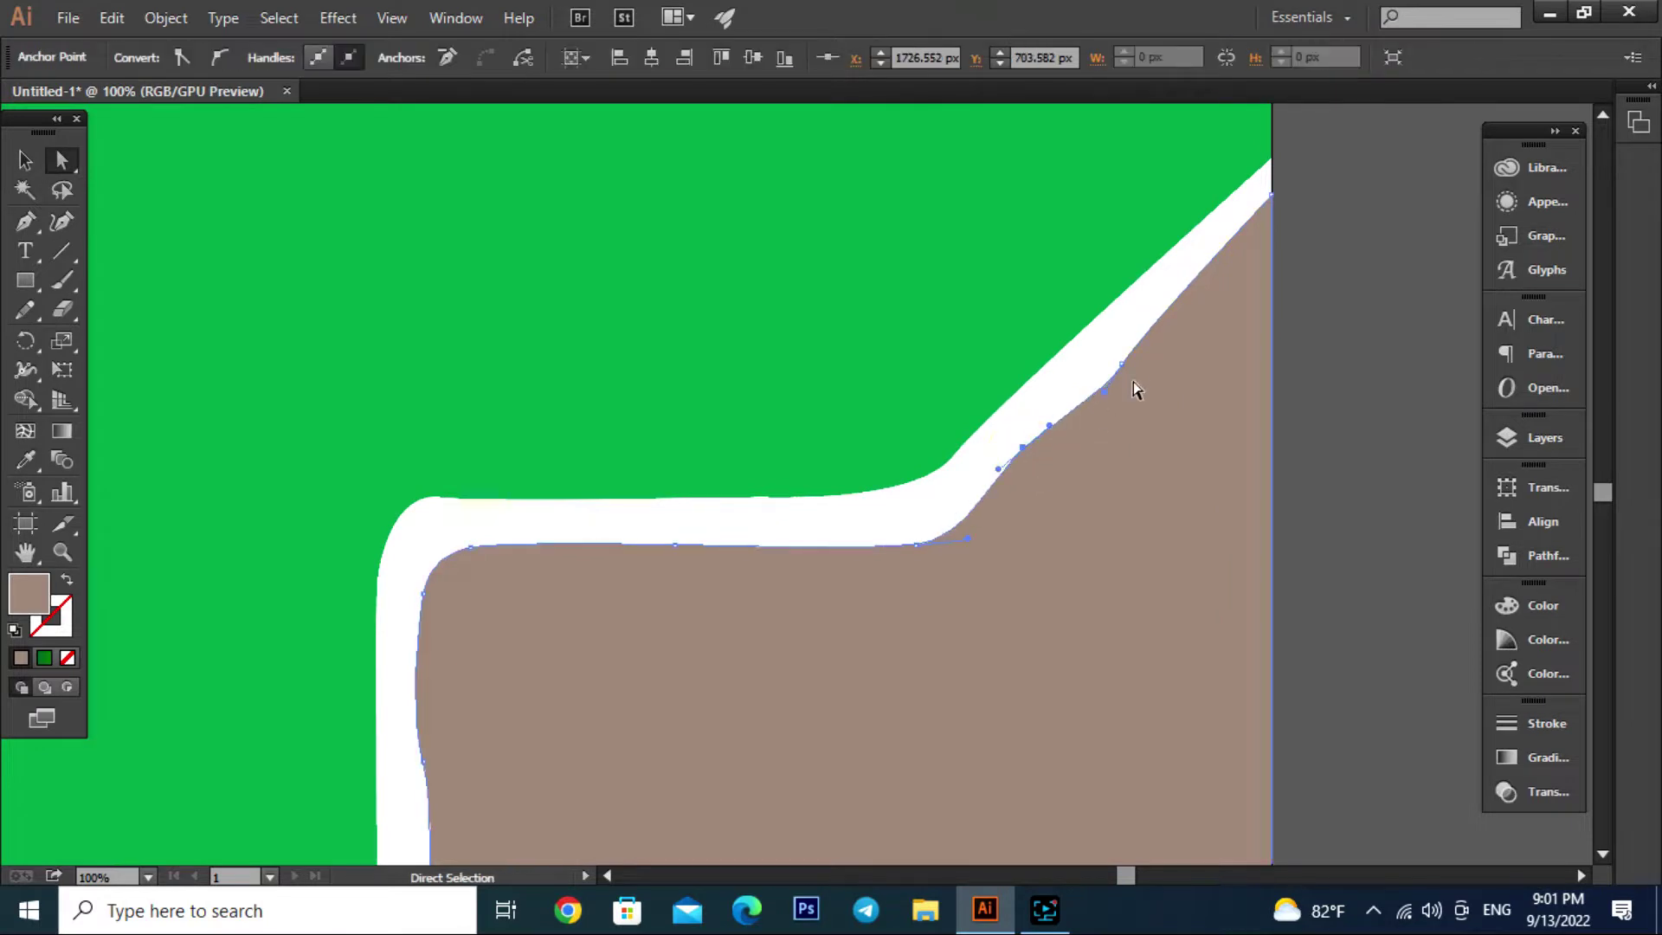
left_click_drag(1121, 364, 1122, 344)
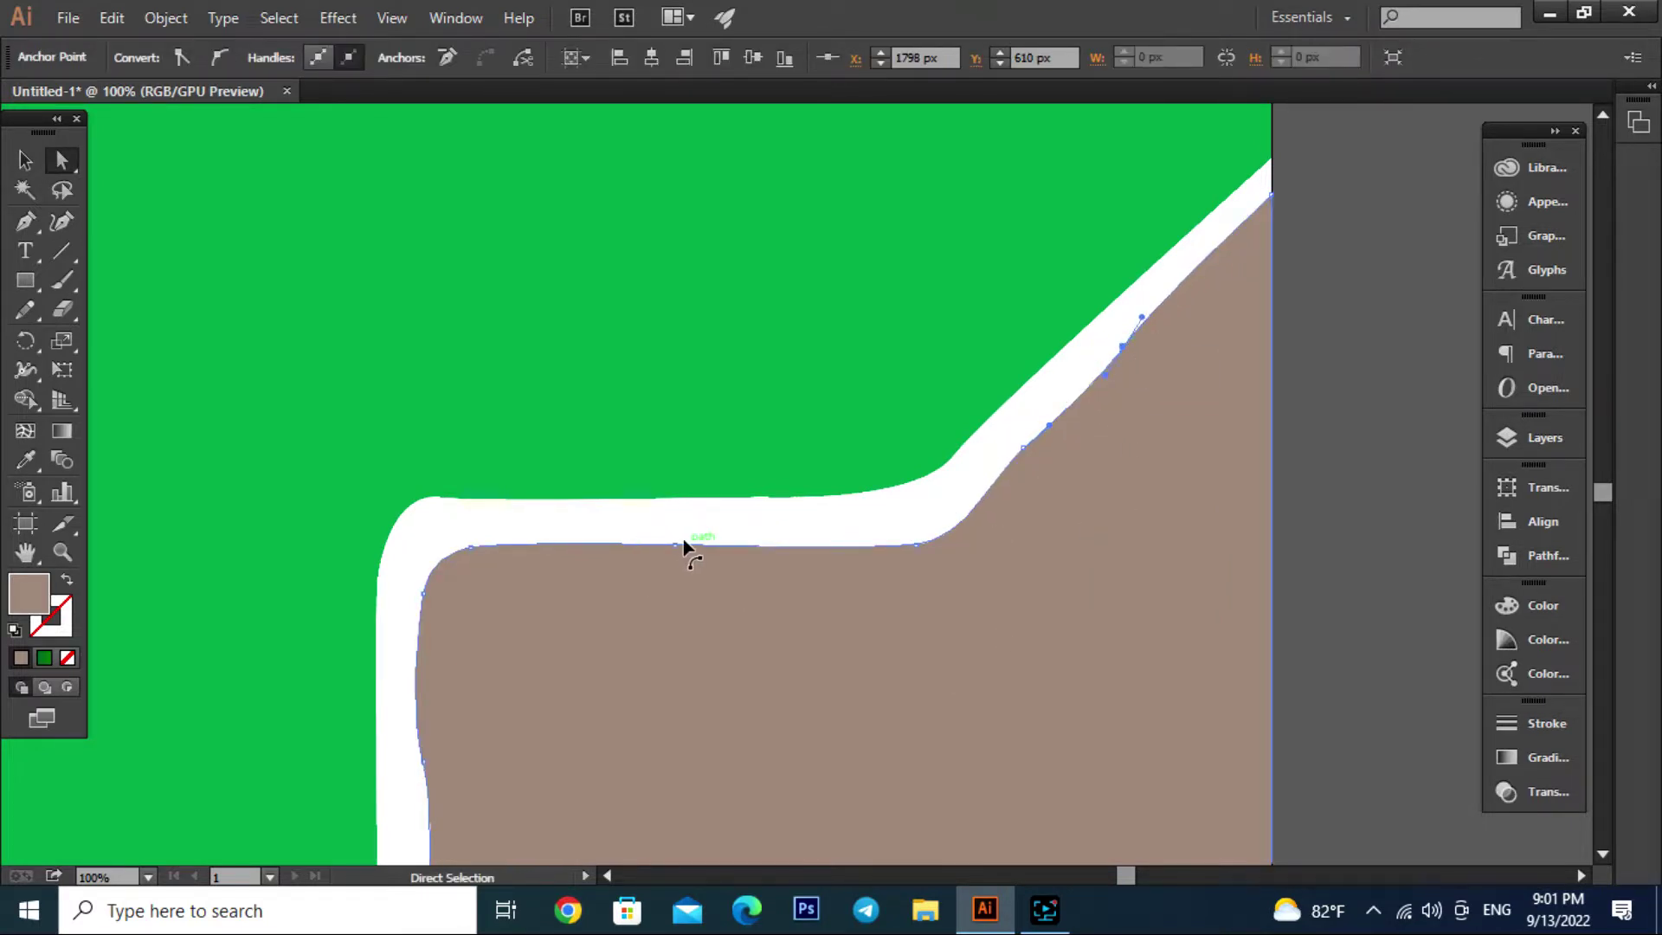
left_click_drag(676, 547, 676, 559)
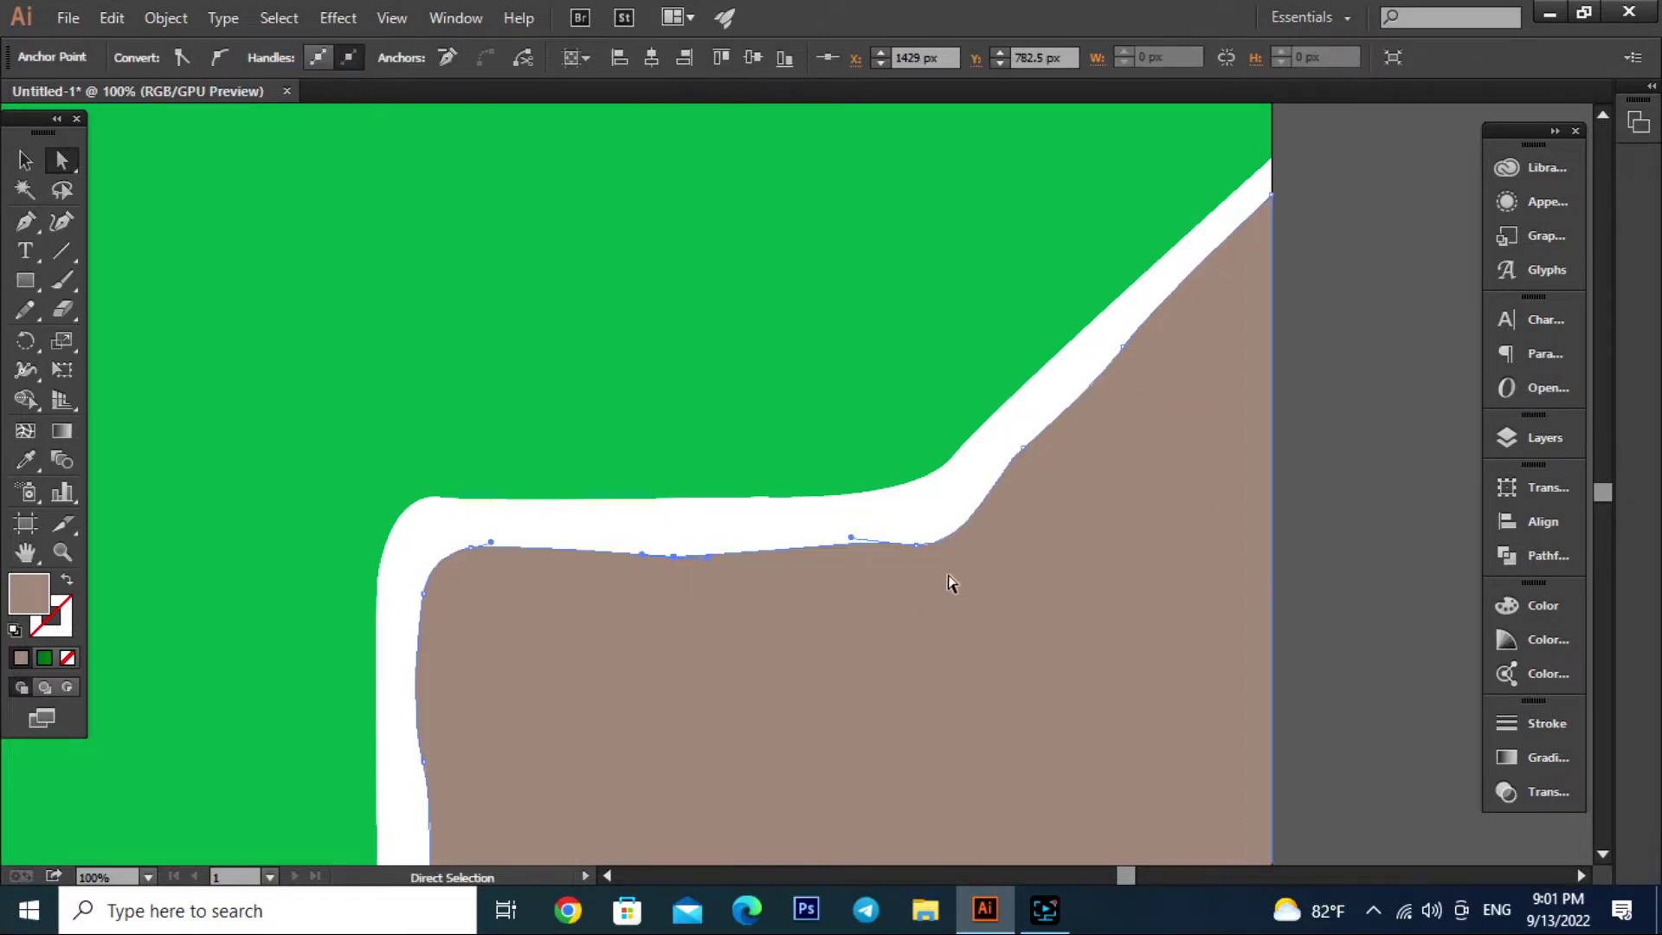
scroll(953, 583, "down", 1)
left_click(1307, 560)
Pen-draw a closed strip shape covering the white gap between green and tan
key("v")
key("p")
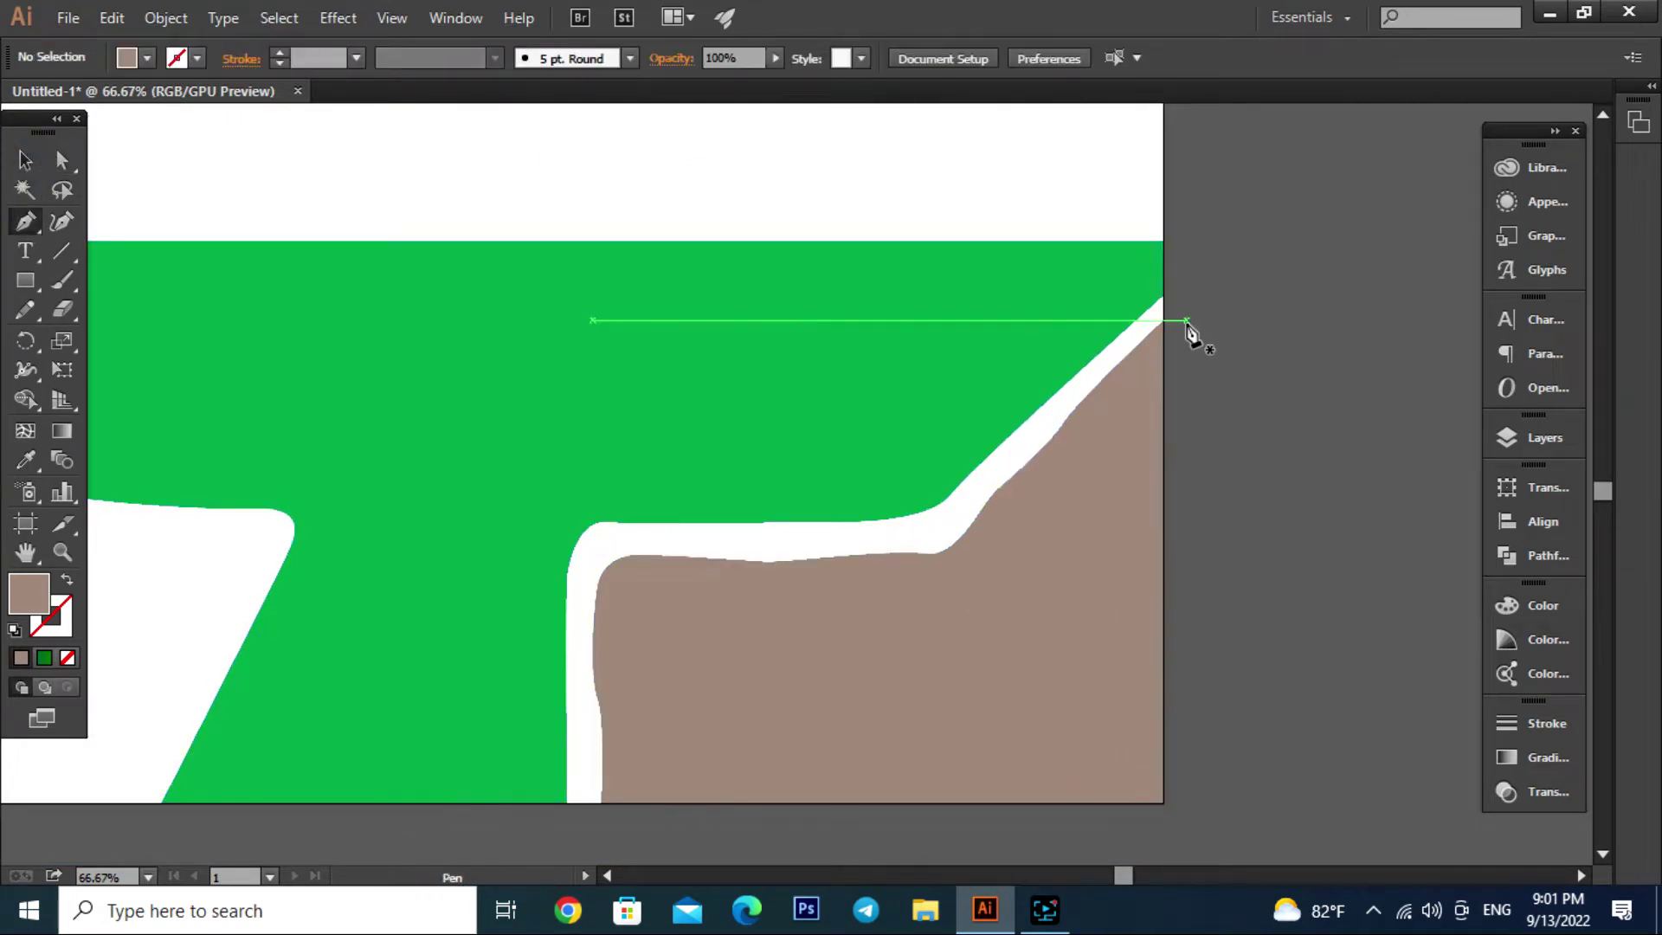
left_click(1146, 275)
left_click(901, 475)
left_click(608, 494)
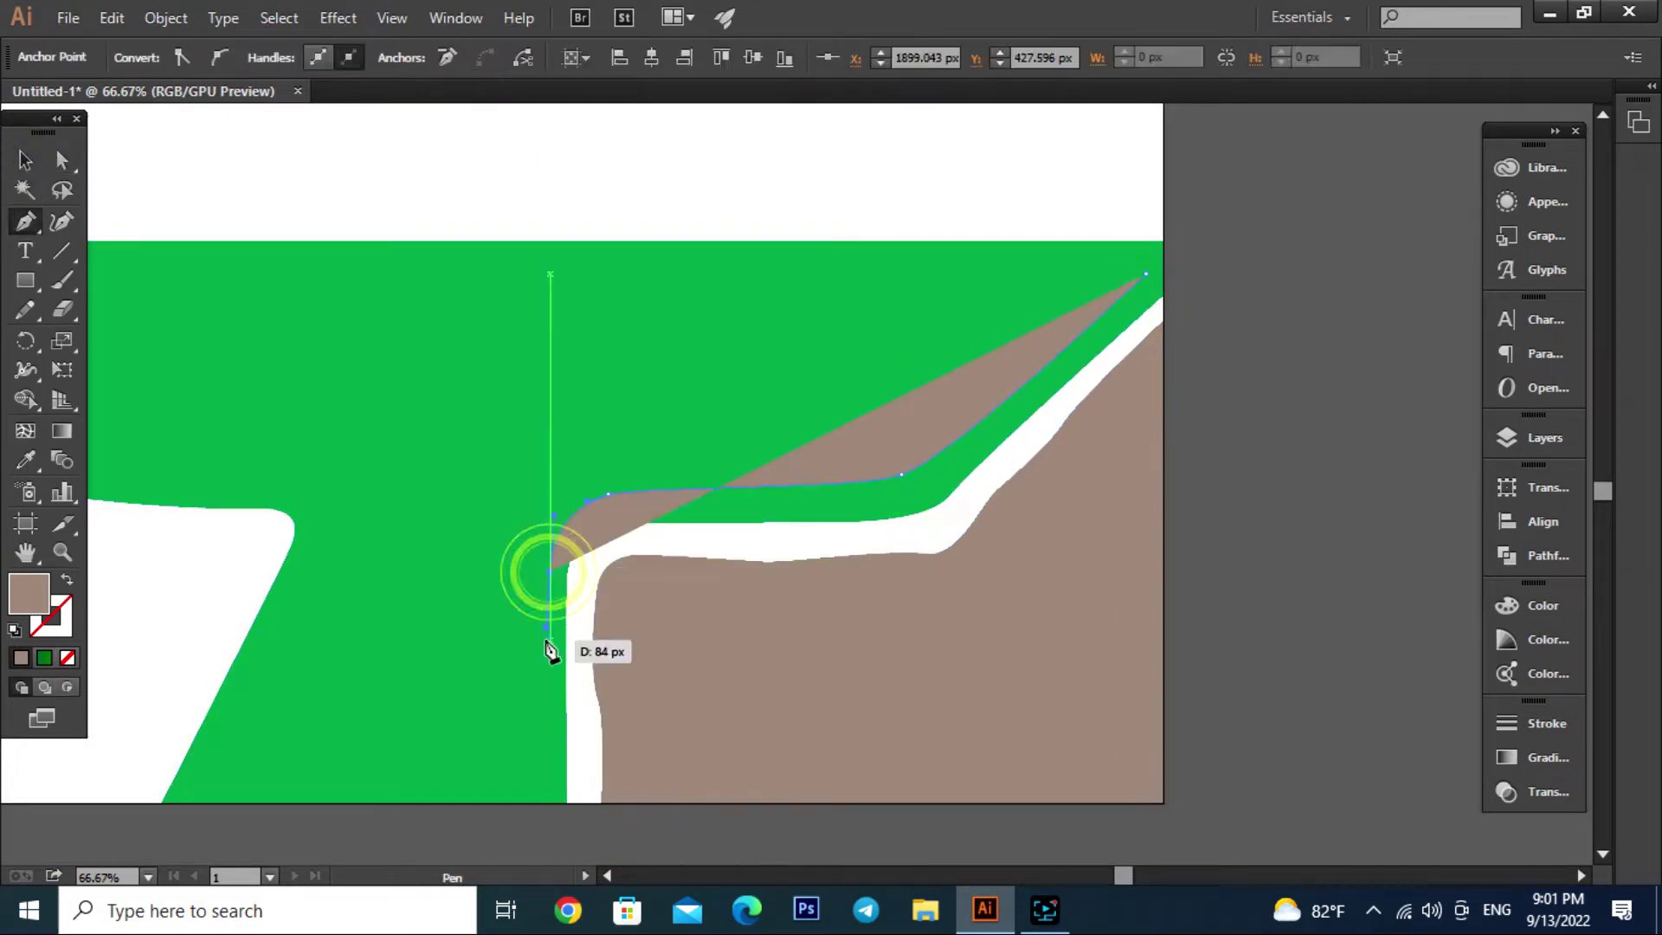
left_click(550, 572)
left_click(551, 803)
left_click(619, 803)
left_click_drag(815, 643, 929, 635)
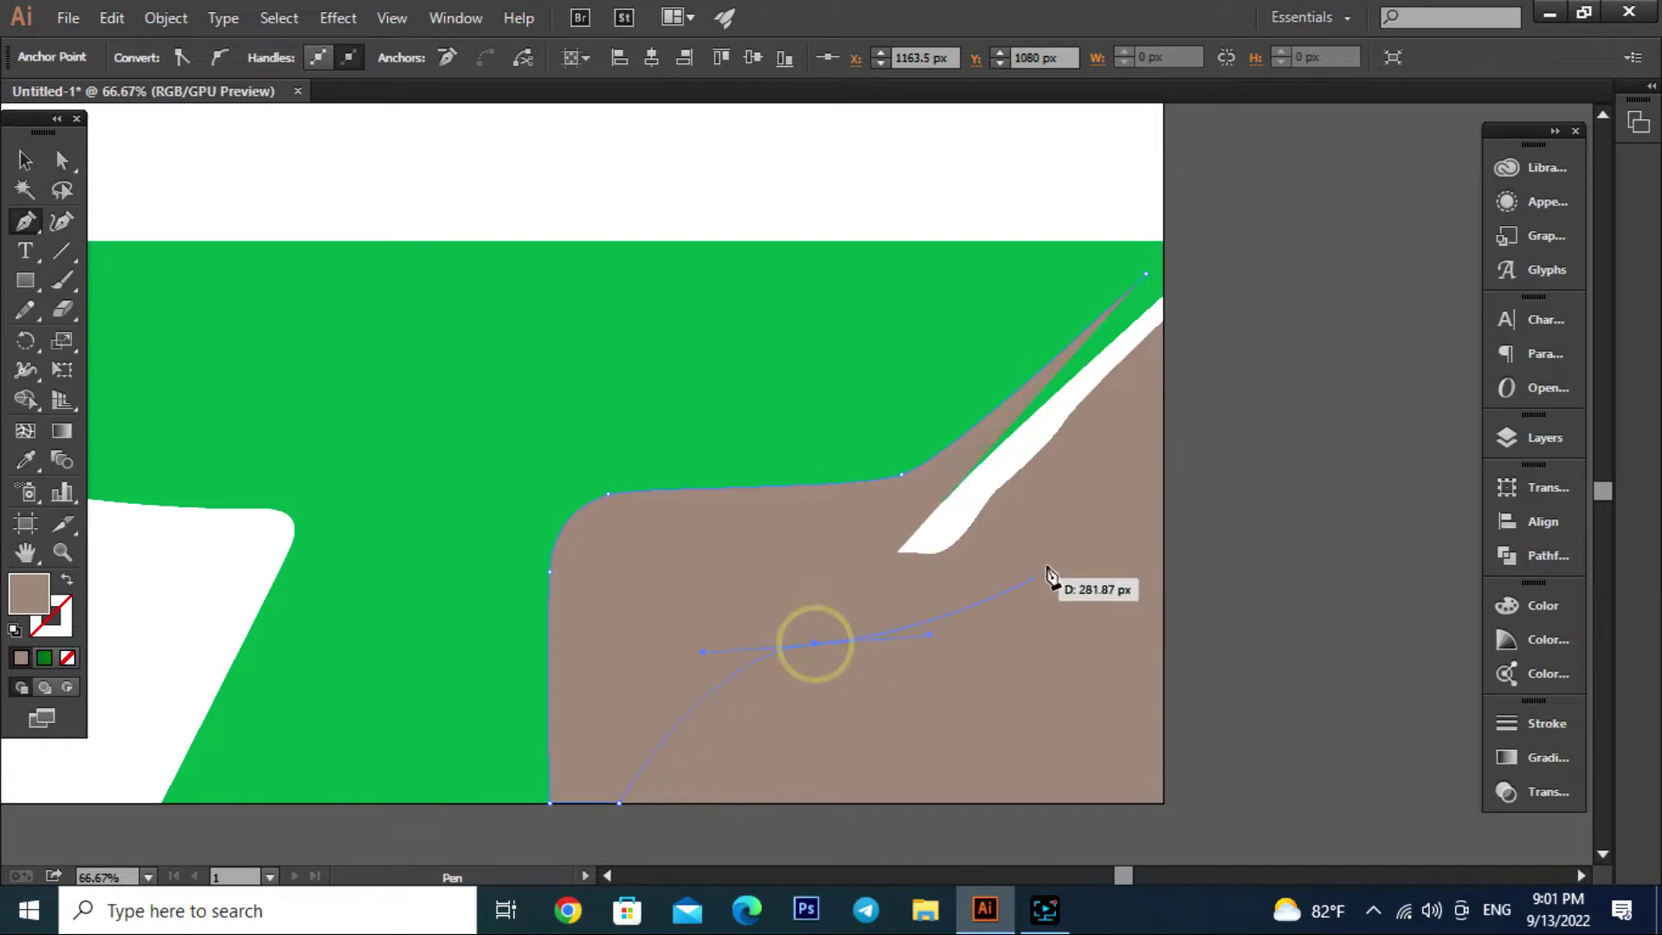
left_click_drag(1055, 548, 1073, 522)
left_click(1161, 345)
left_click(1147, 275)
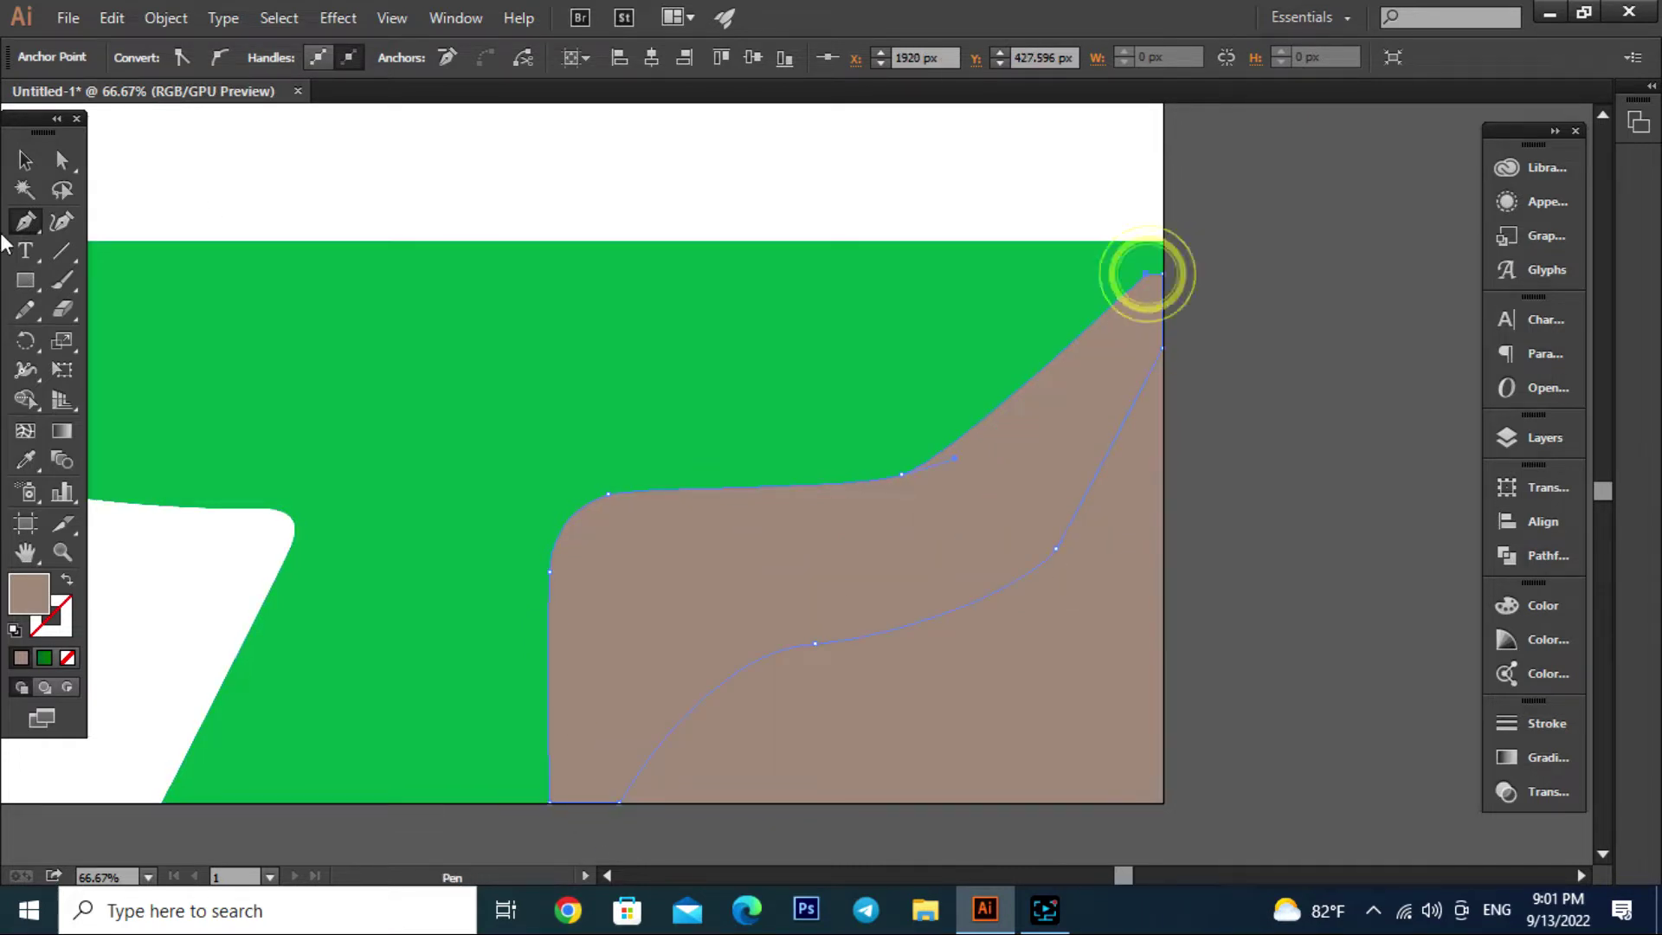
Fill the strip shape with dark brown
key("v")
left_click(1078, 418)
left_click(150, 62)
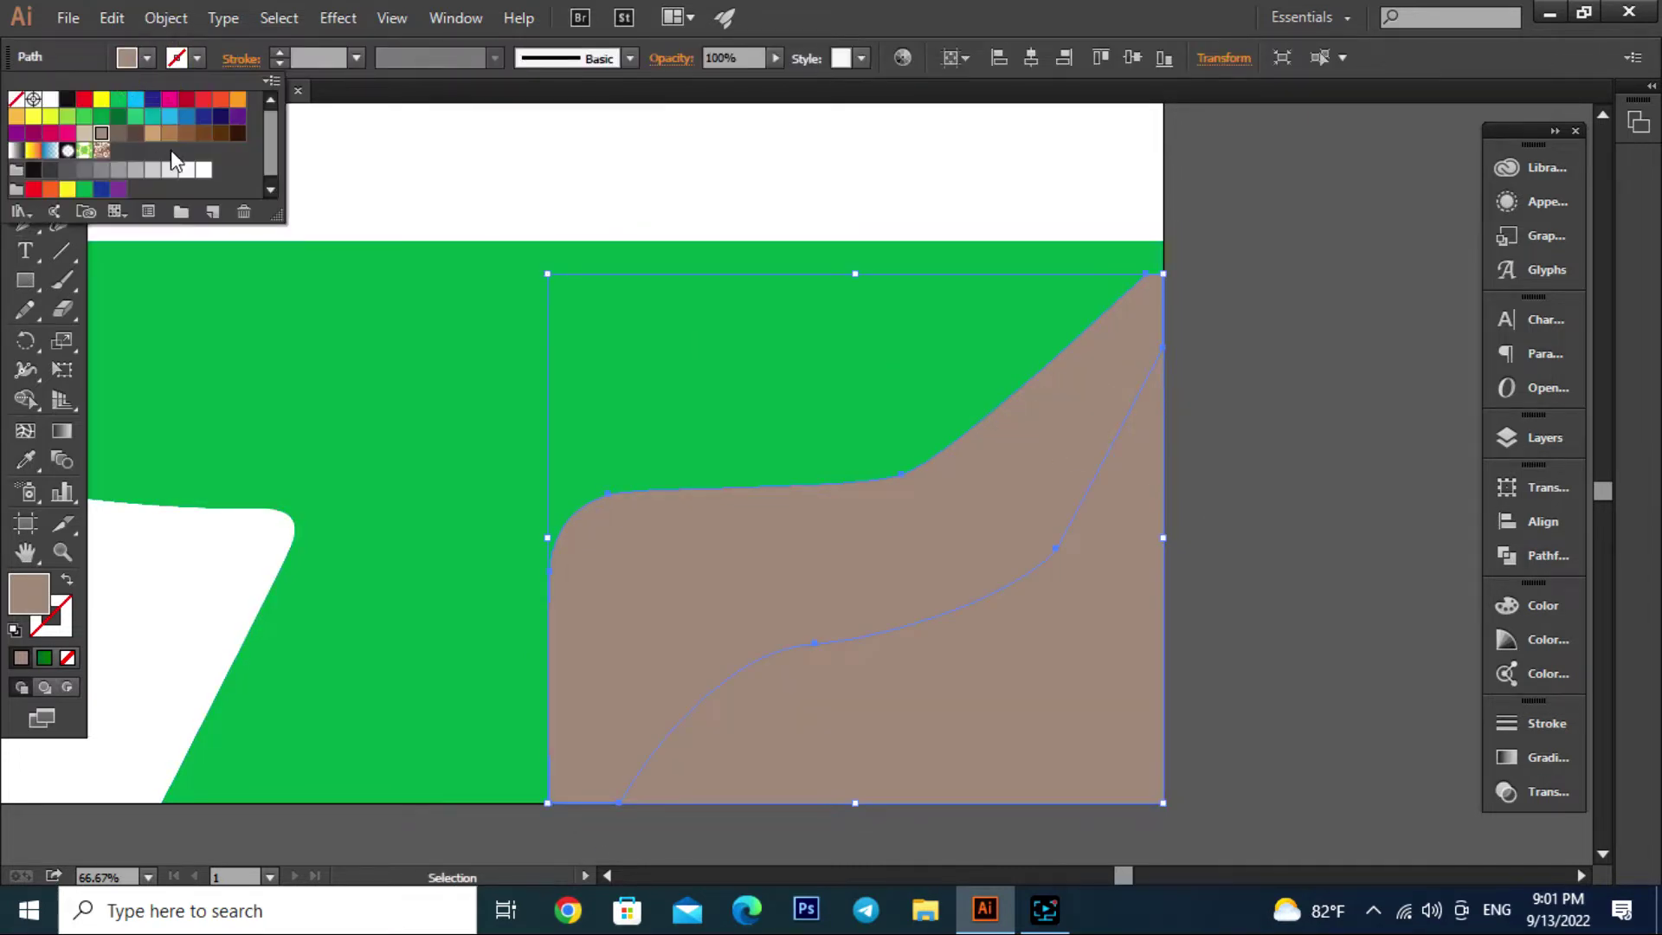
left_click(178, 162)
left_click(1271, 470)
Start an inner path along the top and down the brown border's vertical edge
scroll(1271, 469, "down", 1)
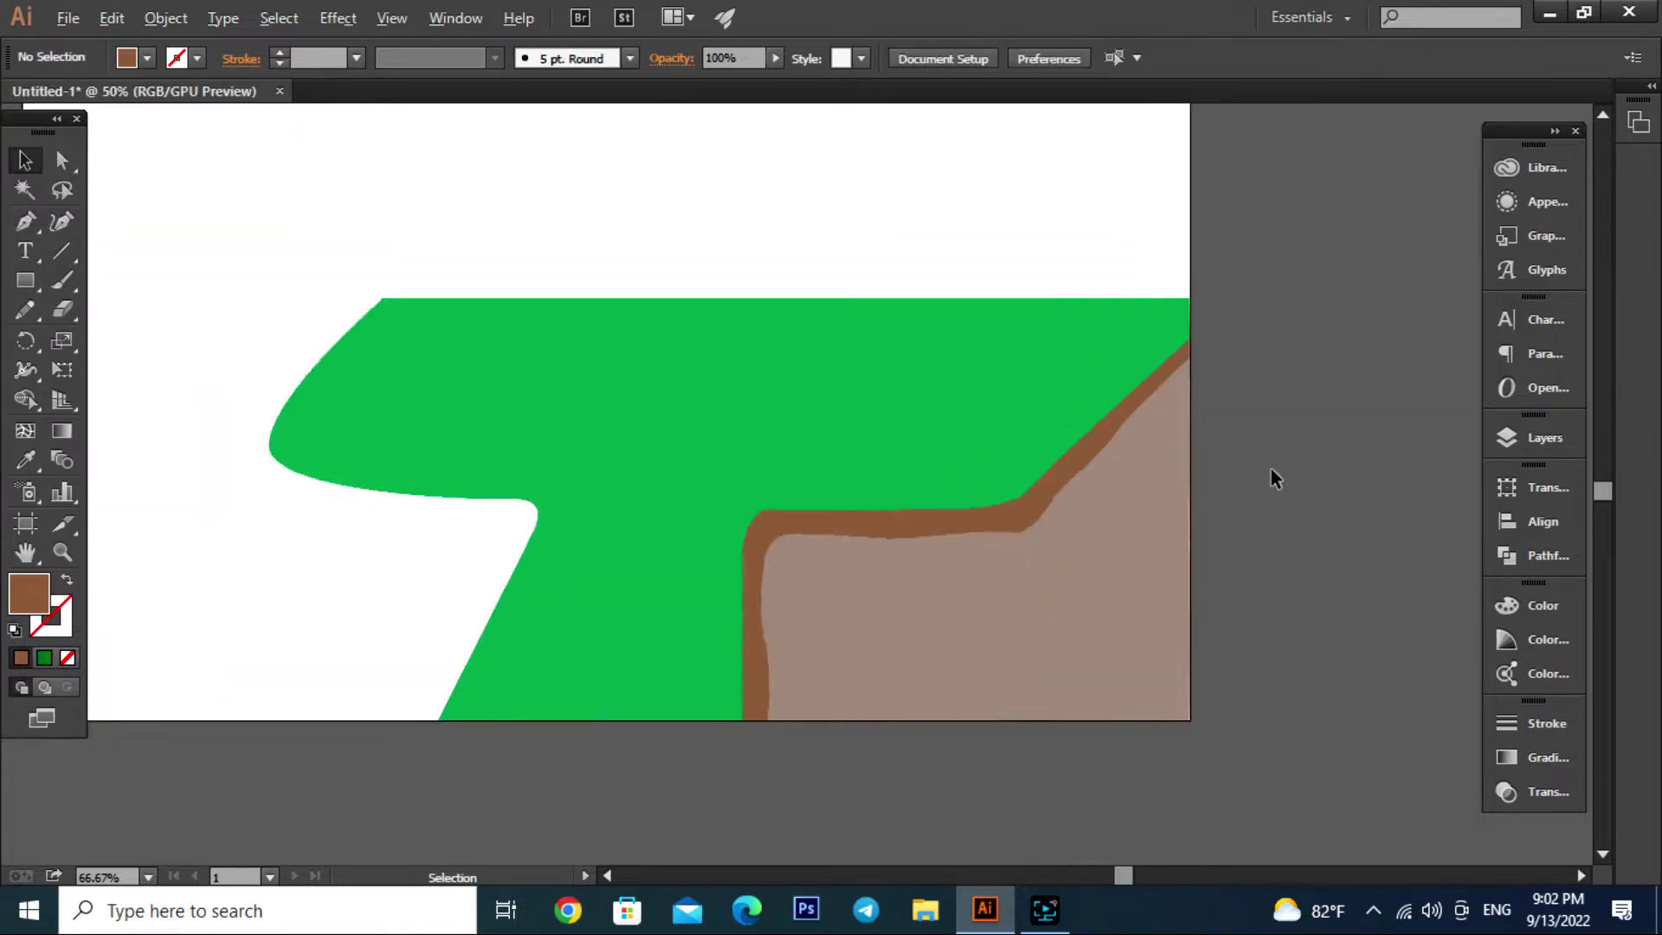
scroll(1271, 469, "down", 1)
scroll(817, 601, "up", 1)
key("p")
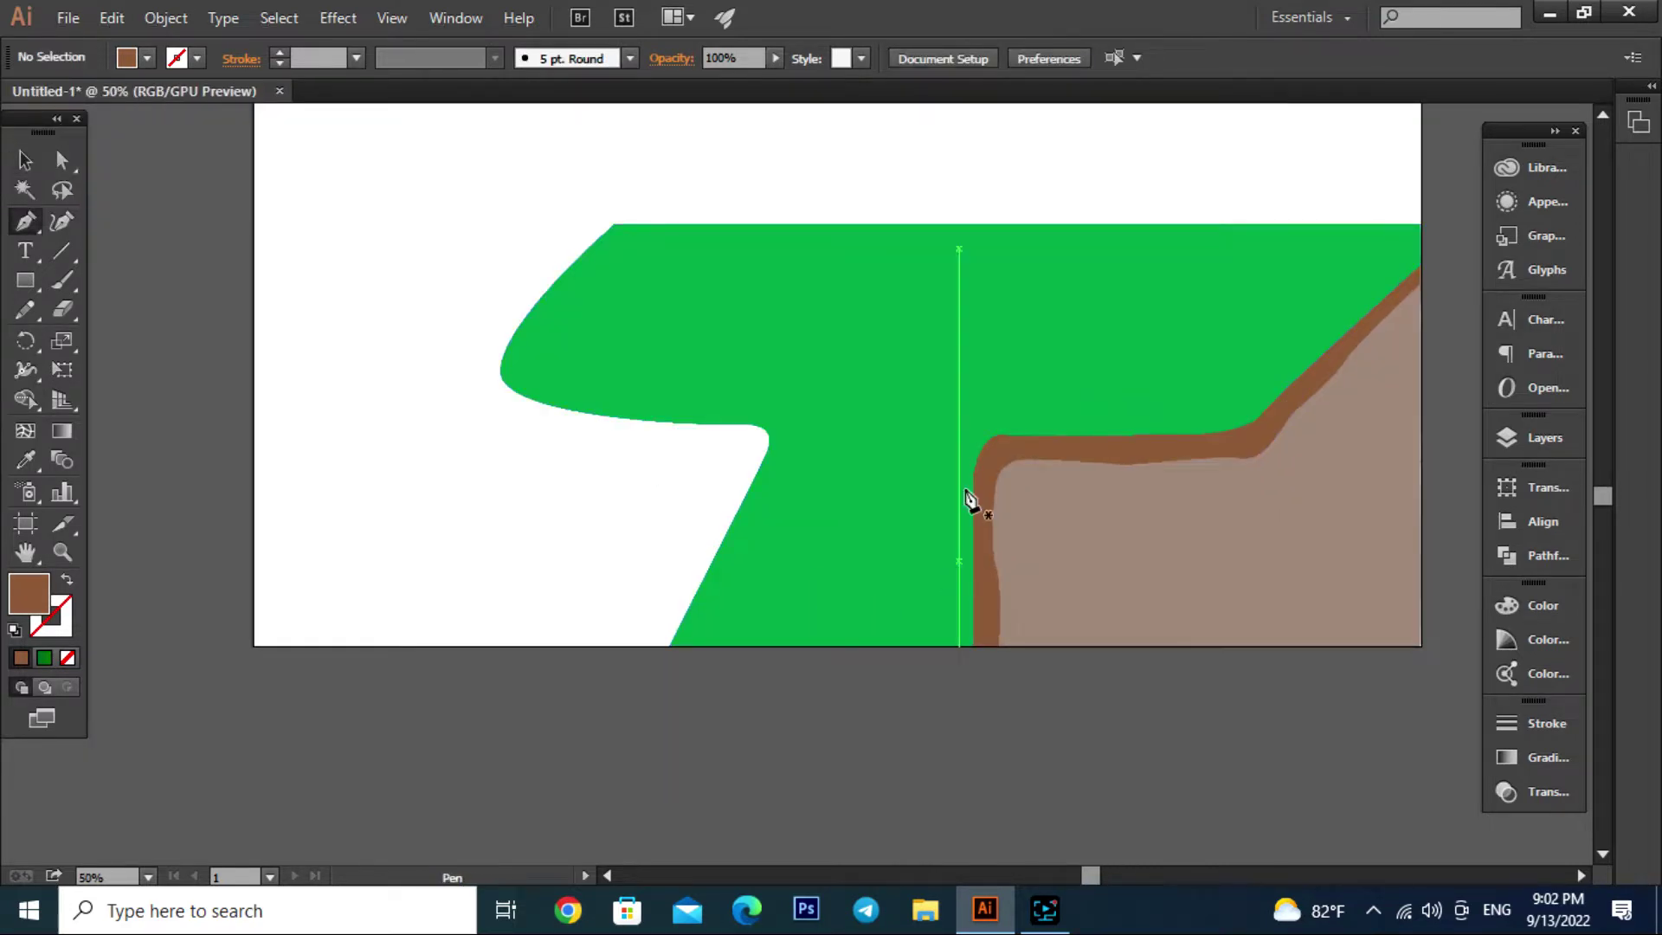
left_click_drag(925, 360, 821, 424)
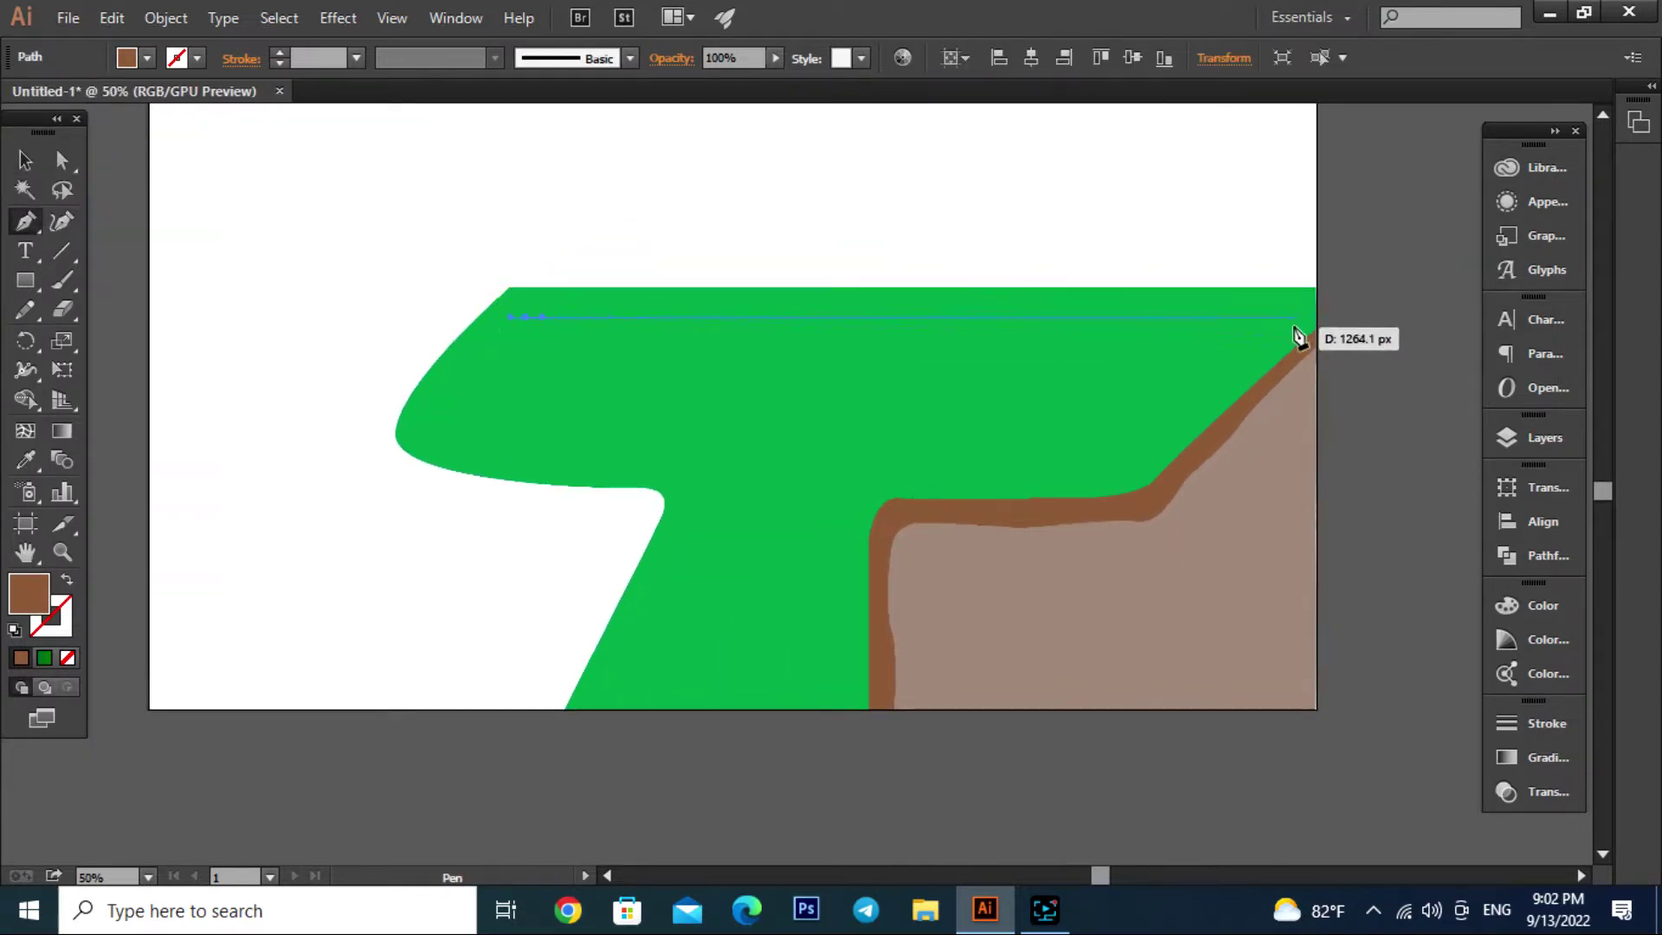
left_click(1303, 318)
left_click_drag(1171, 439, 1112, 477)
left_click(872, 479)
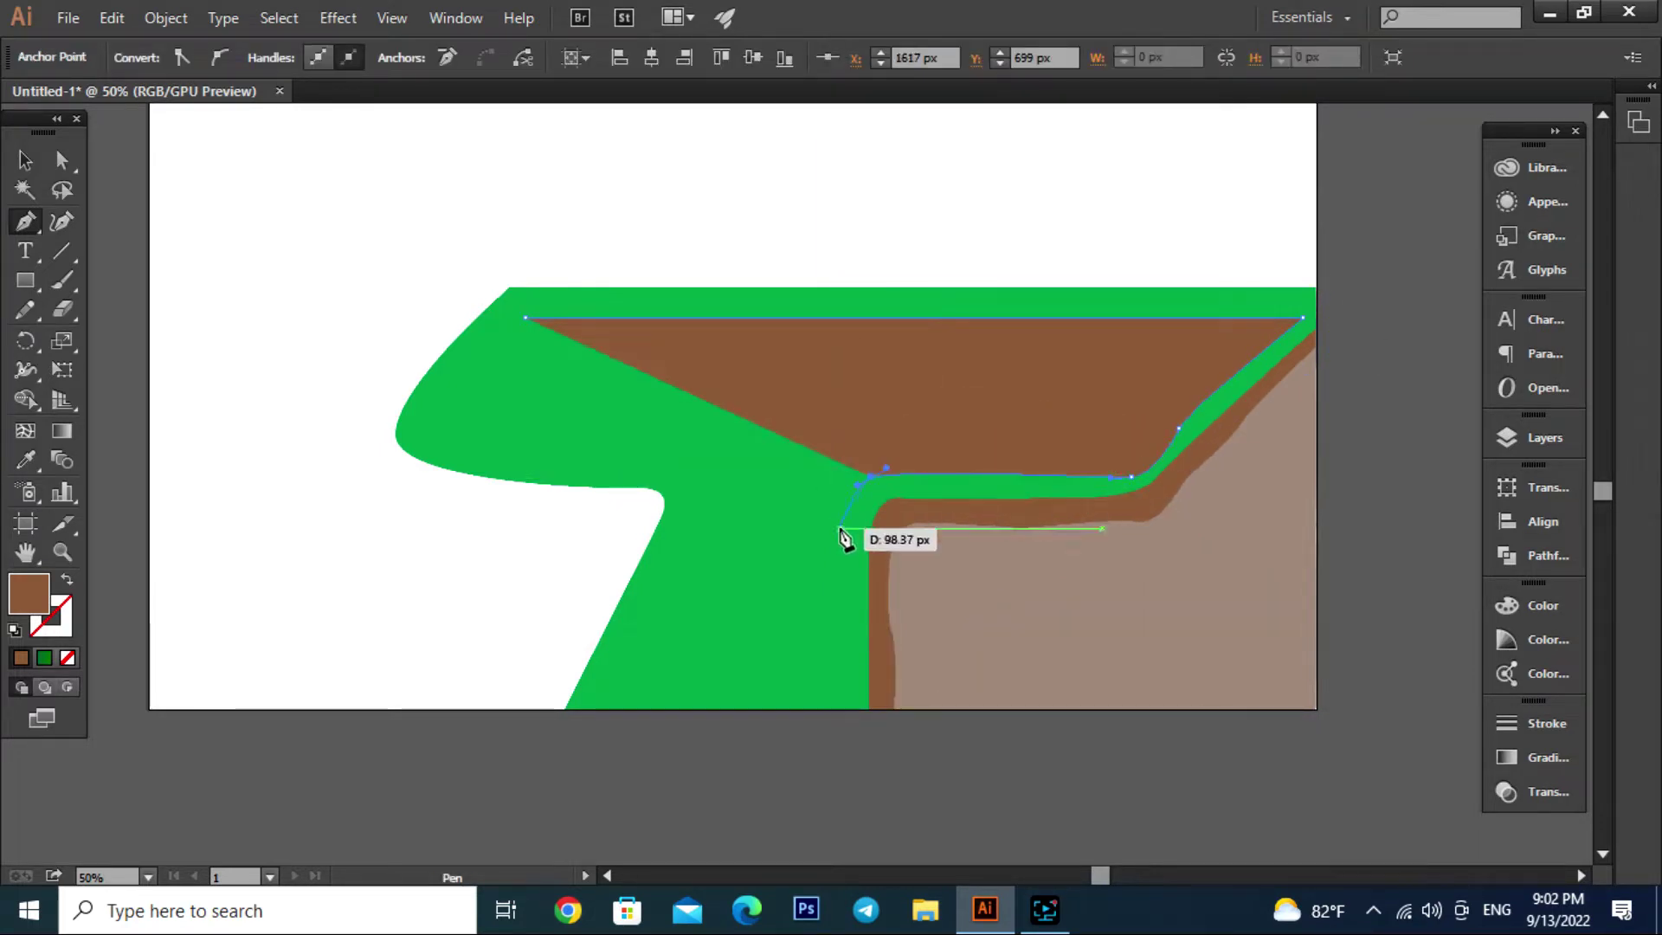
left_click_drag(844, 552, 841, 581)
Complete the inner path along the bottom and around the top-left corner
left_click(831, 707)
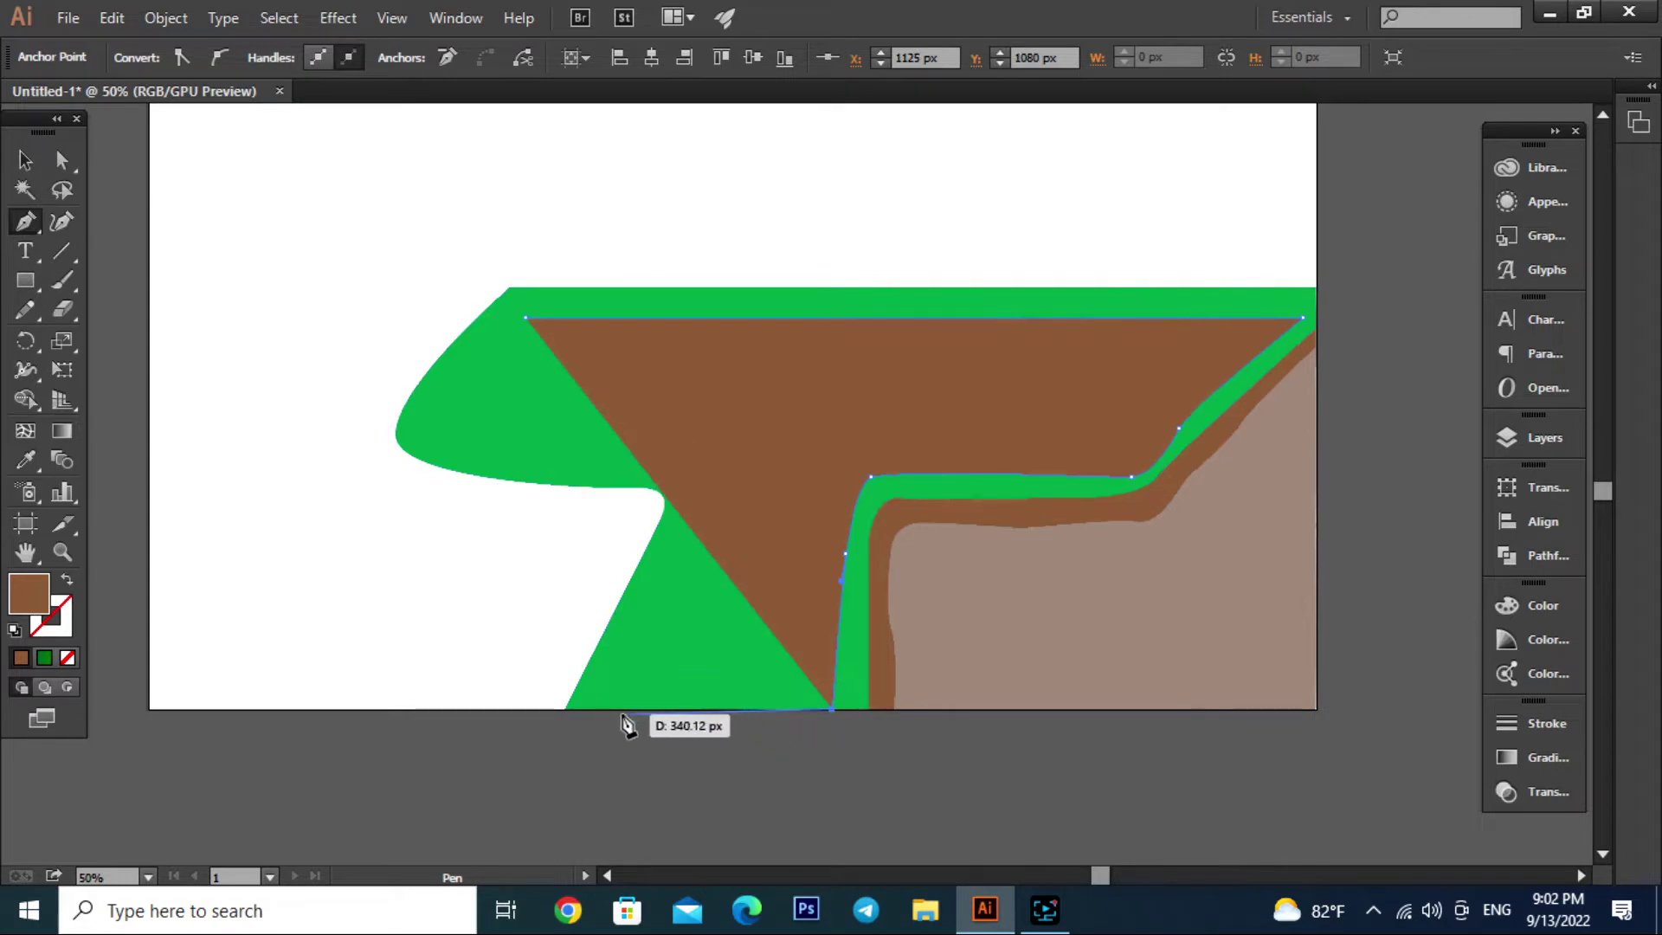
left_click(615, 708)
left_click(714, 462)
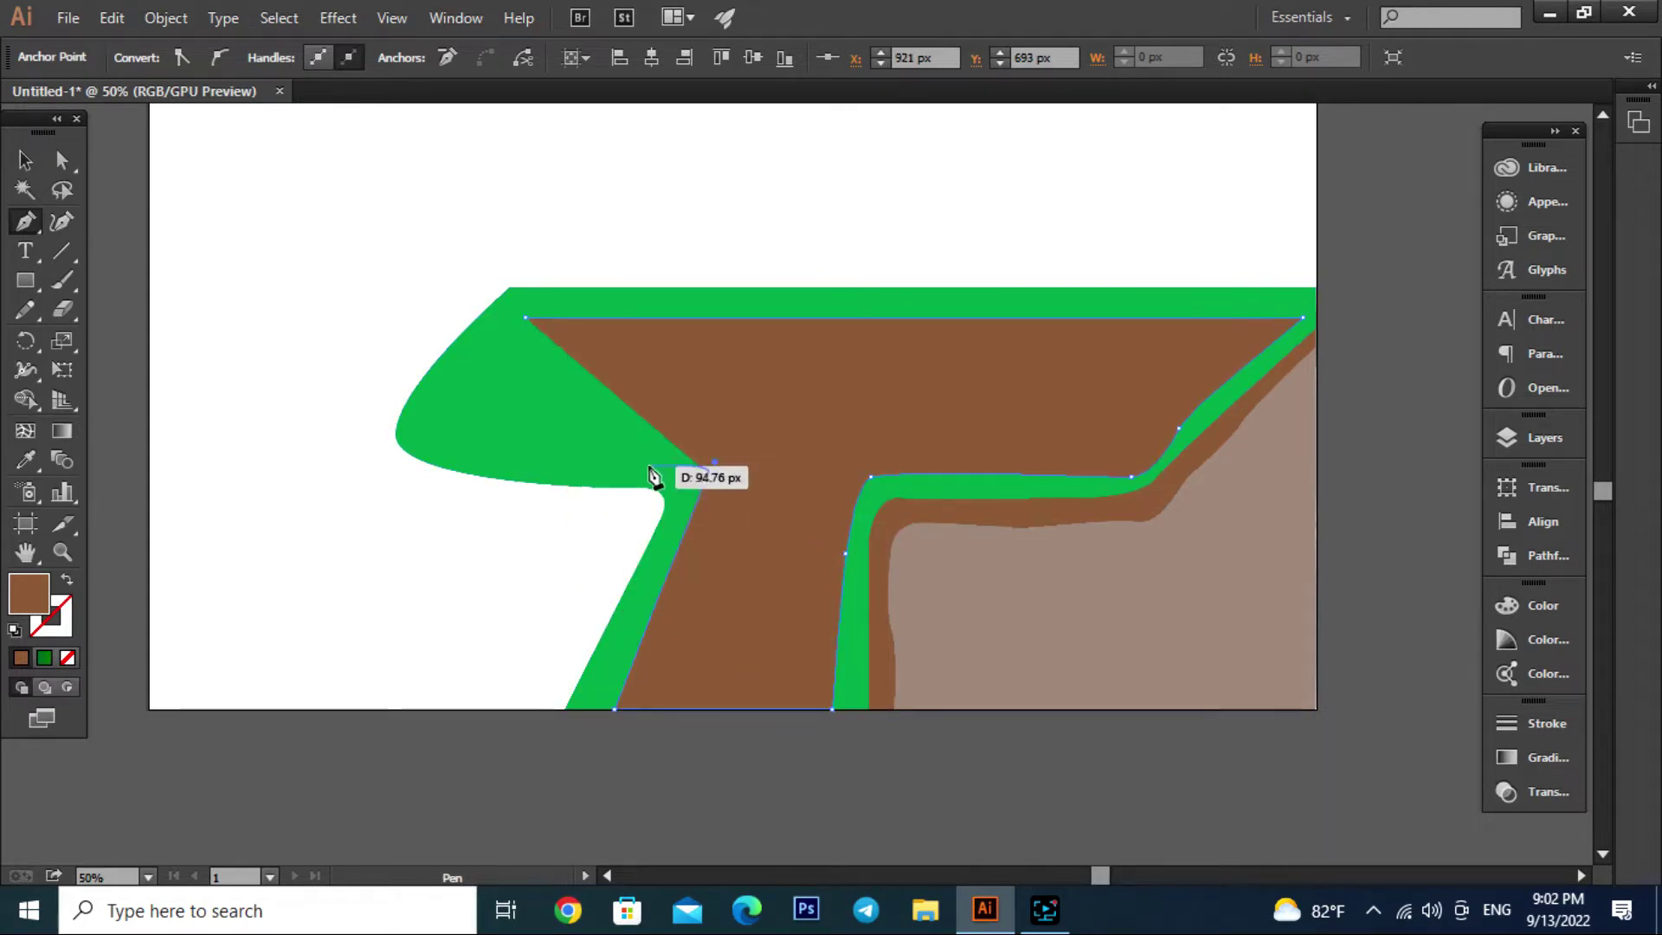
left_click_drag(638, 464, 624, 468)
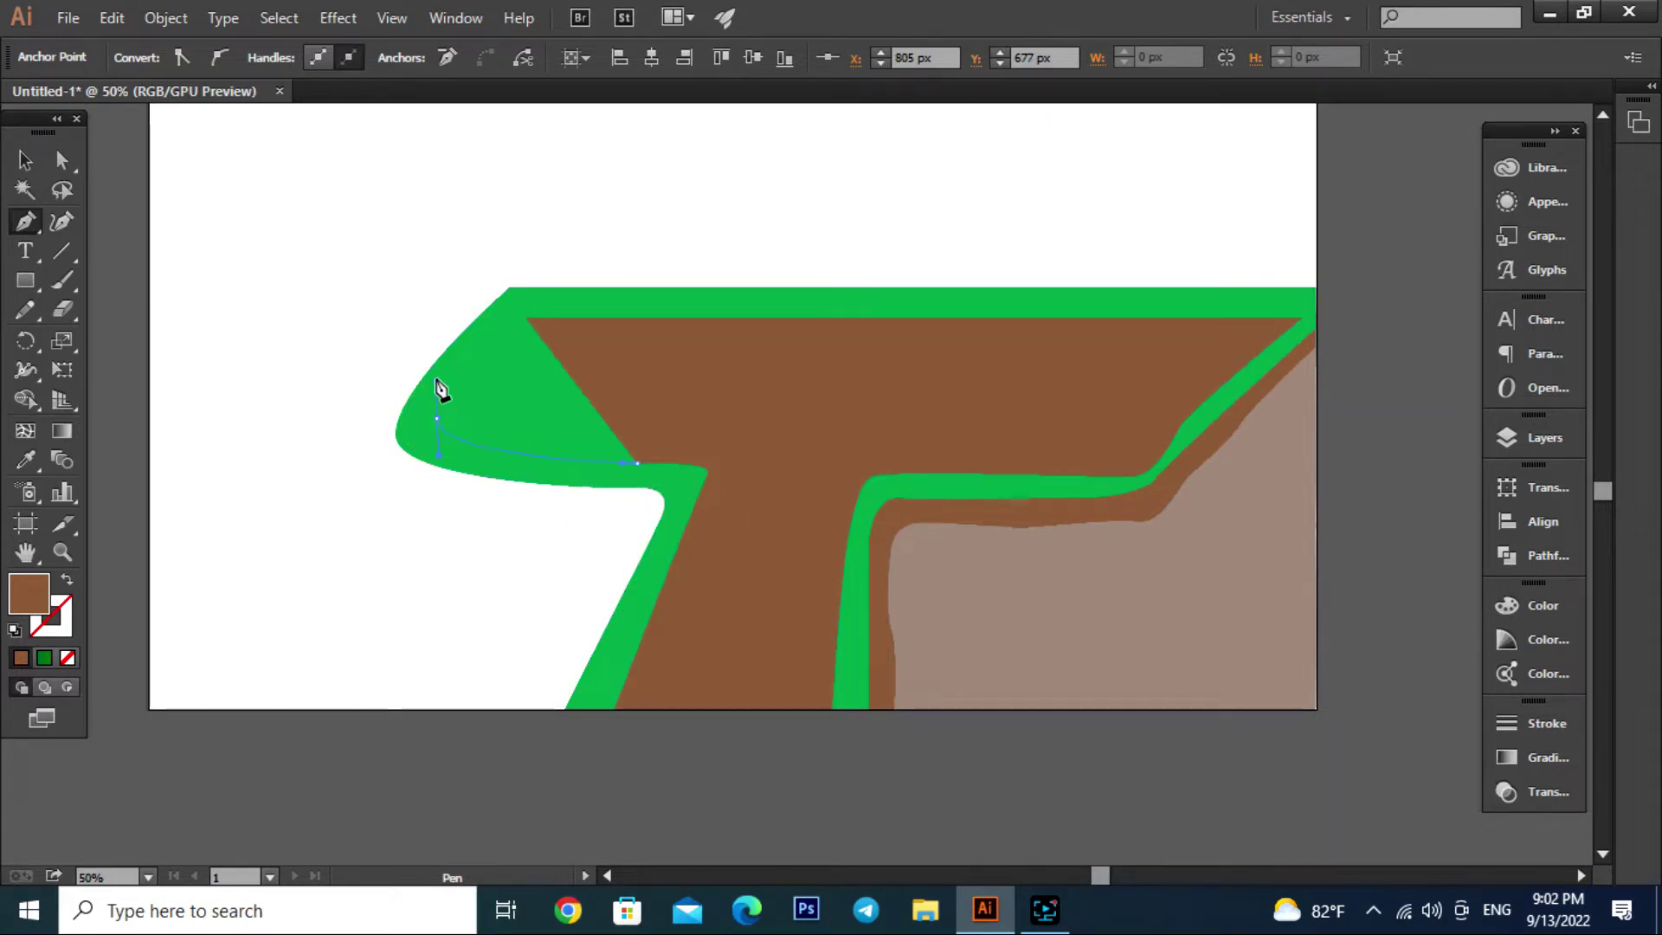
left_click_drag(439, 390, 437, 382)
left_click_drag(525, 318, 552, 312)
Fill the new inner T-shaped path with light tan
left_click(23, 160)
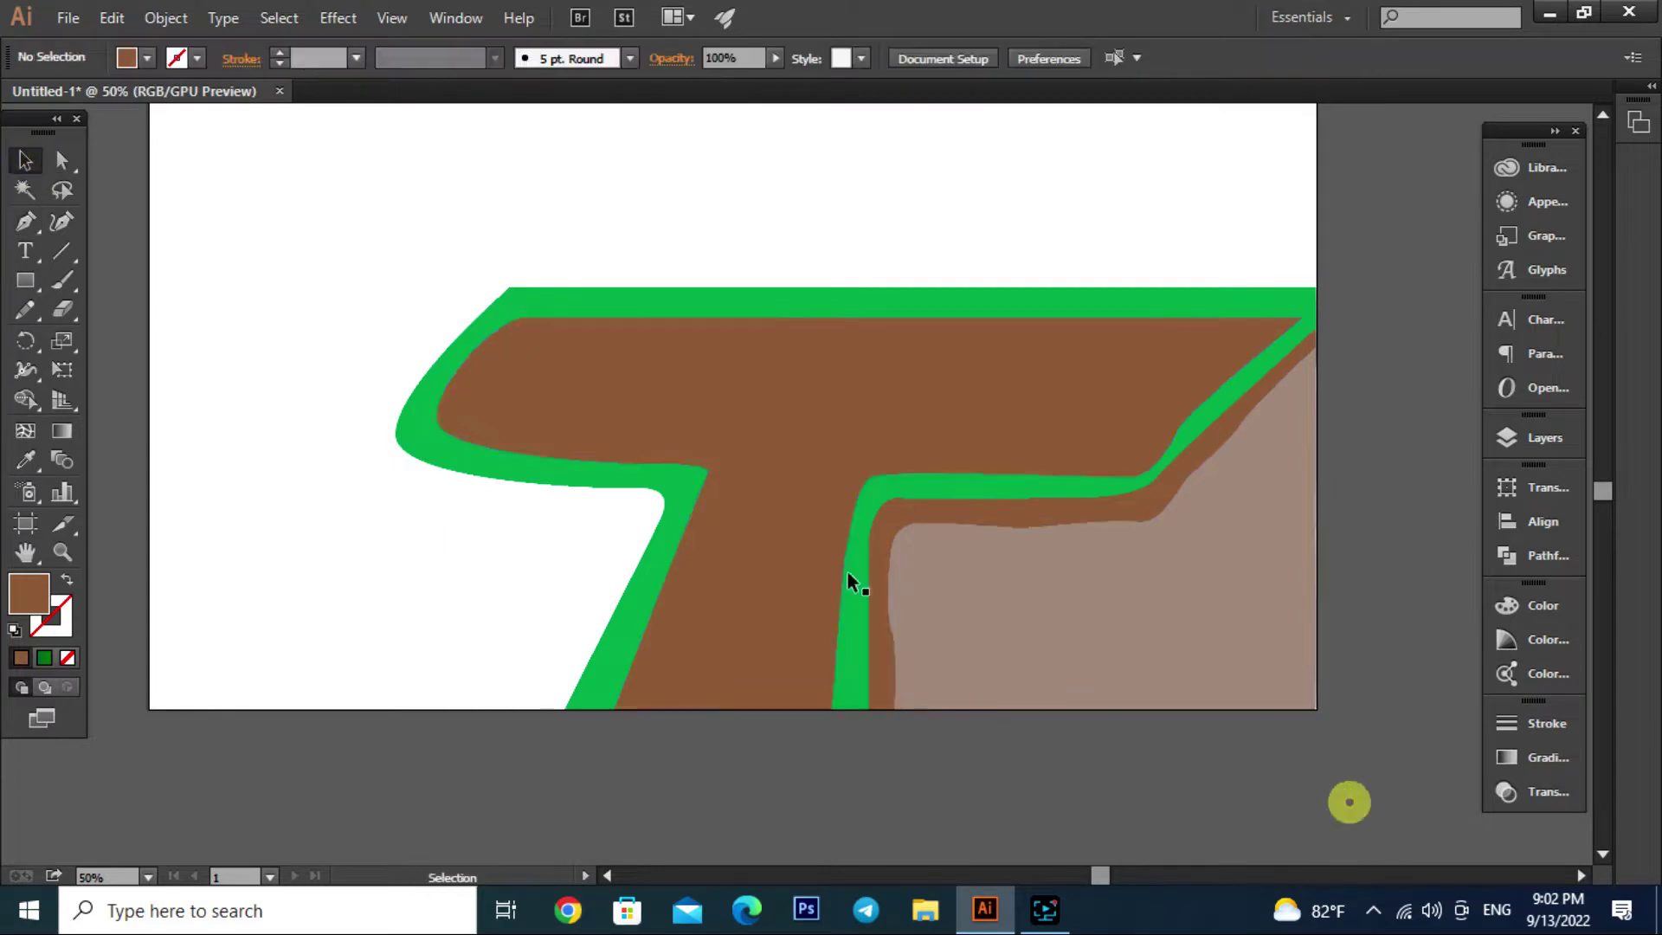
left_click(847, 570)
left_click(147, 58)
left_click(156, 142)
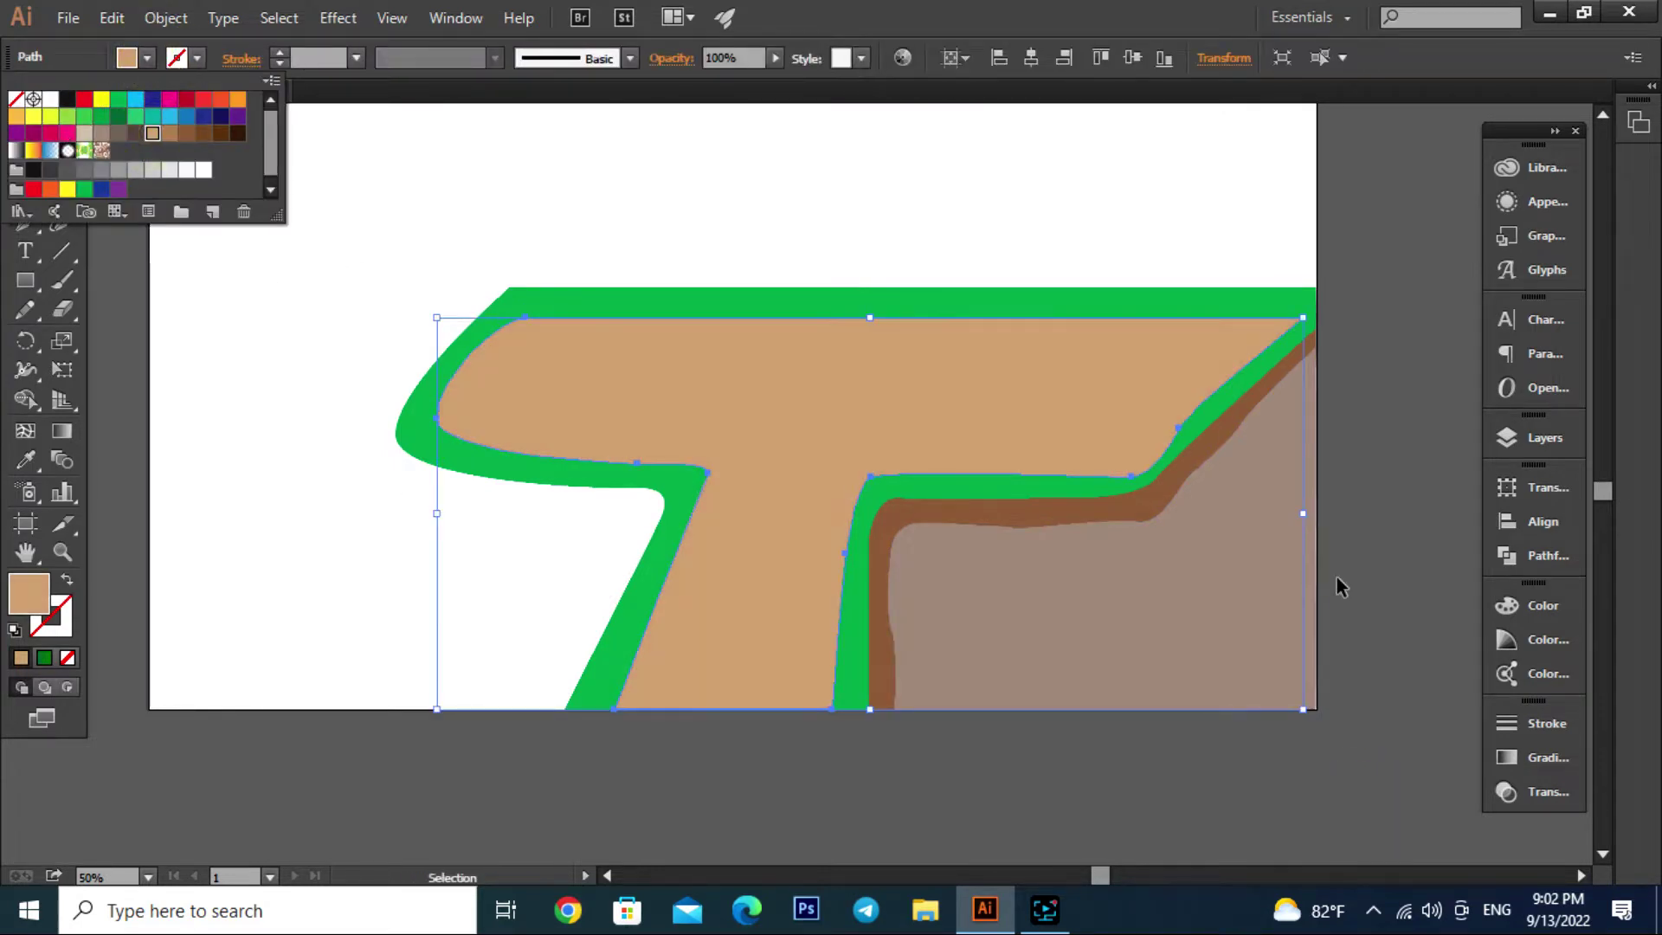
left_click(1394, 559)
Nudge the tan path's right-side and top-right anchors to fit the green border
scroll(1377, 485, "down", 1)
scroll(1143, 517, "up", 2)
left_click(1143, 517)
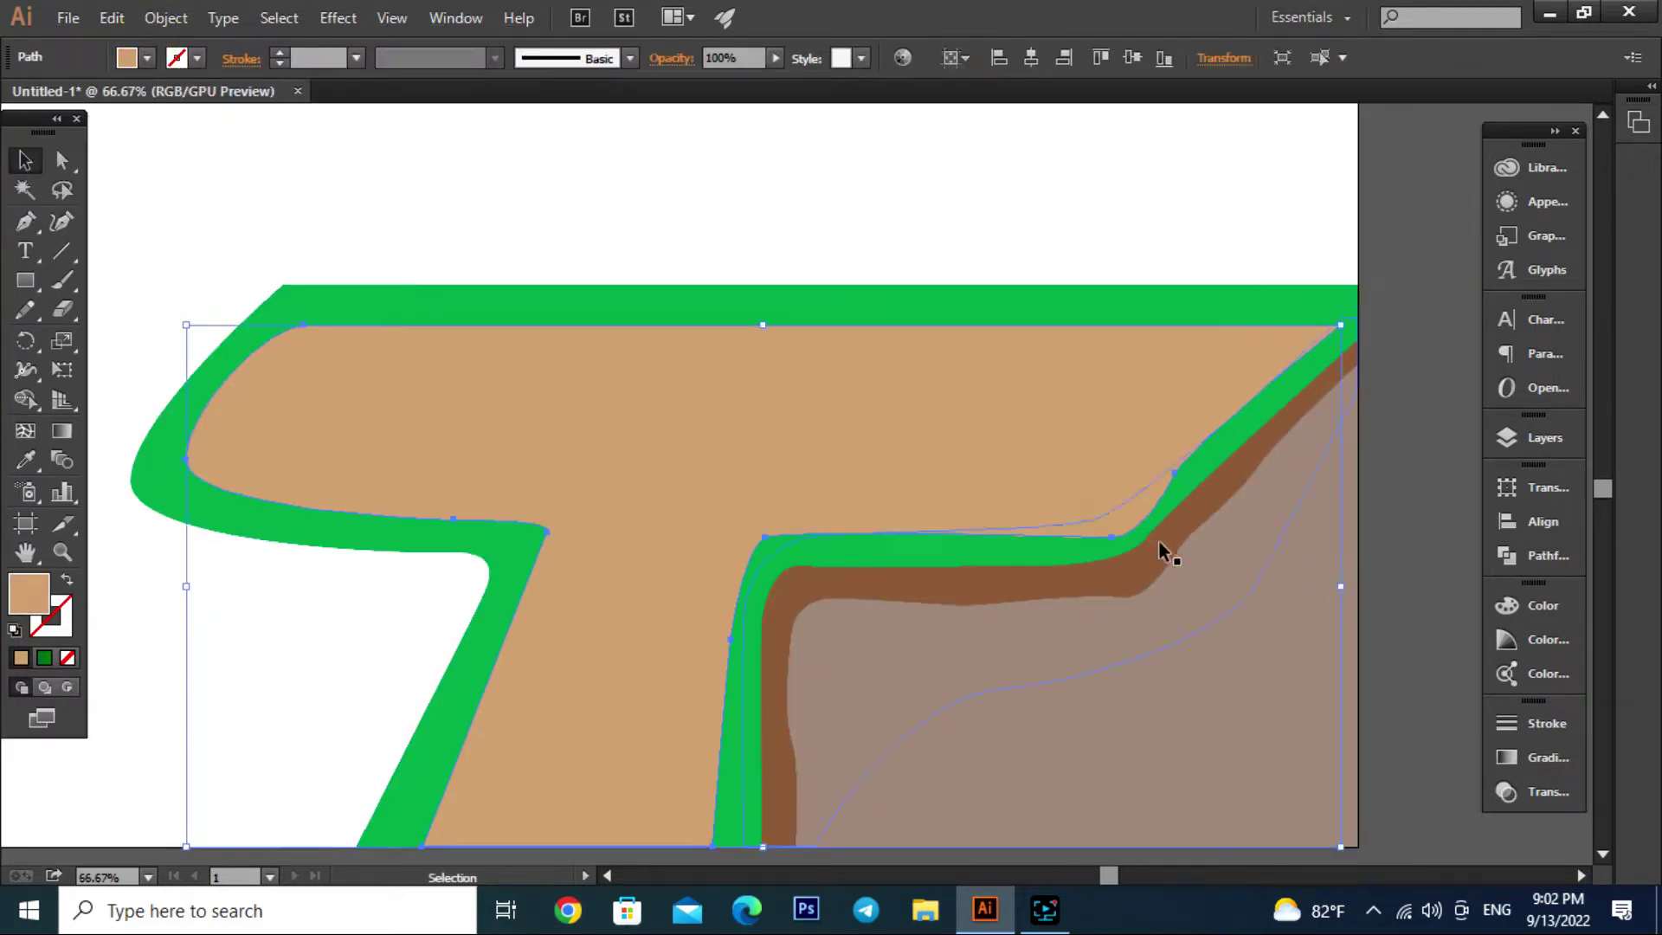
key("a")
left_click_drag(1114, 534, 1089, 534)
left_click(1175, 476)
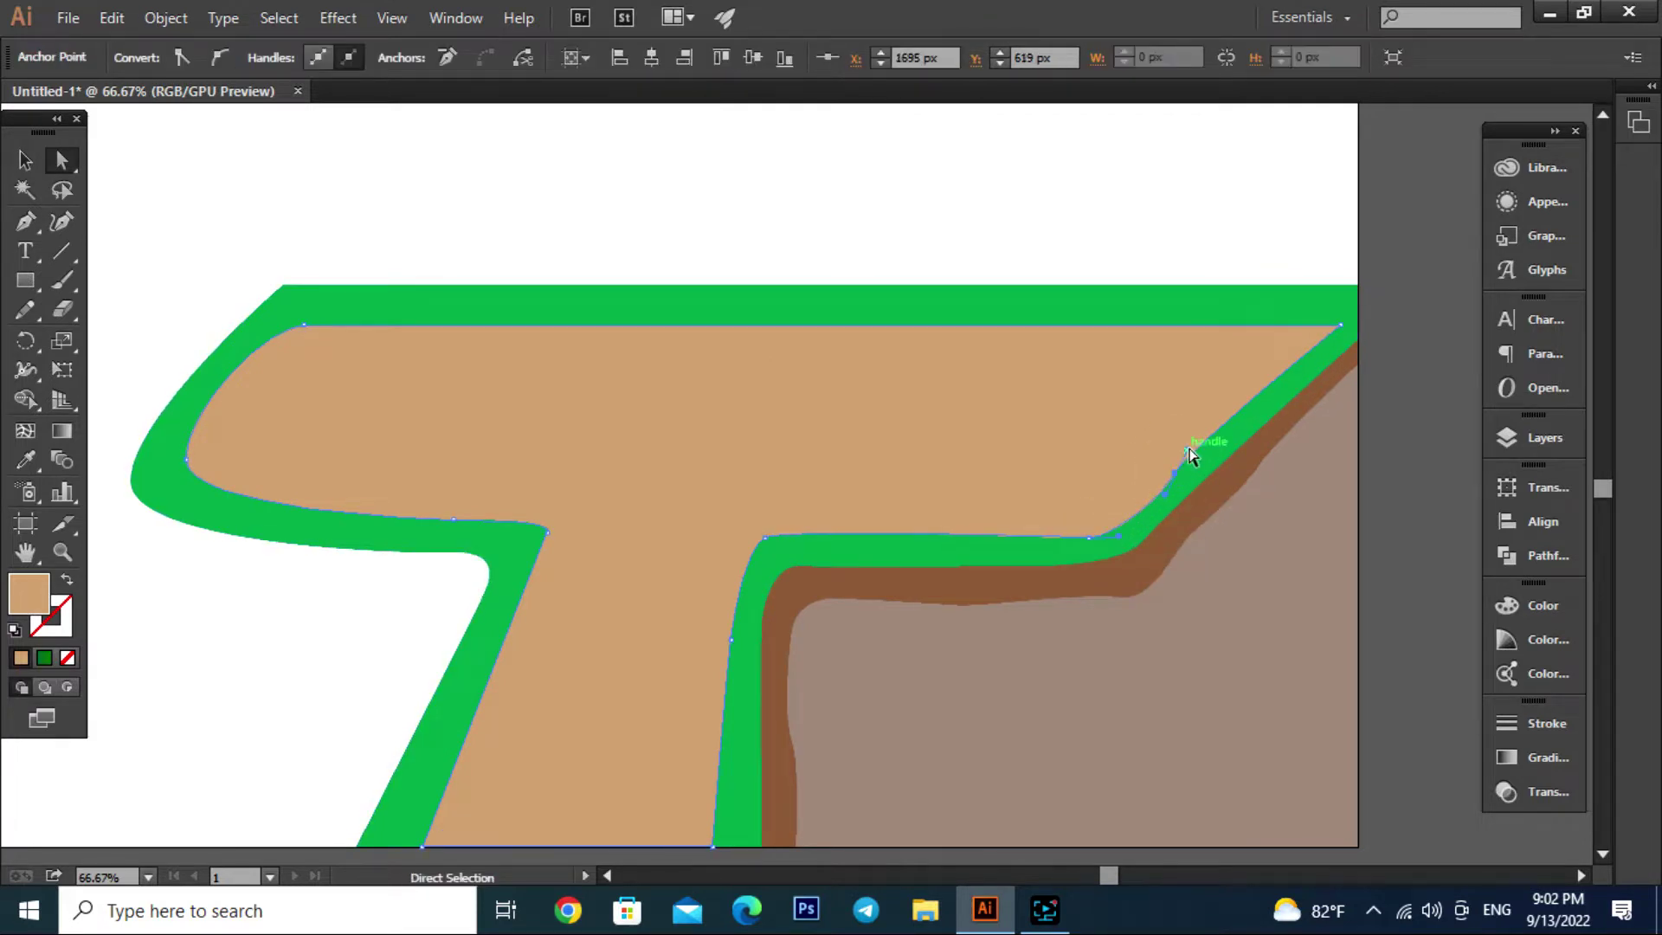
left_click_drag(1340, 326, 1354, 326)
key("ctrl+minus")
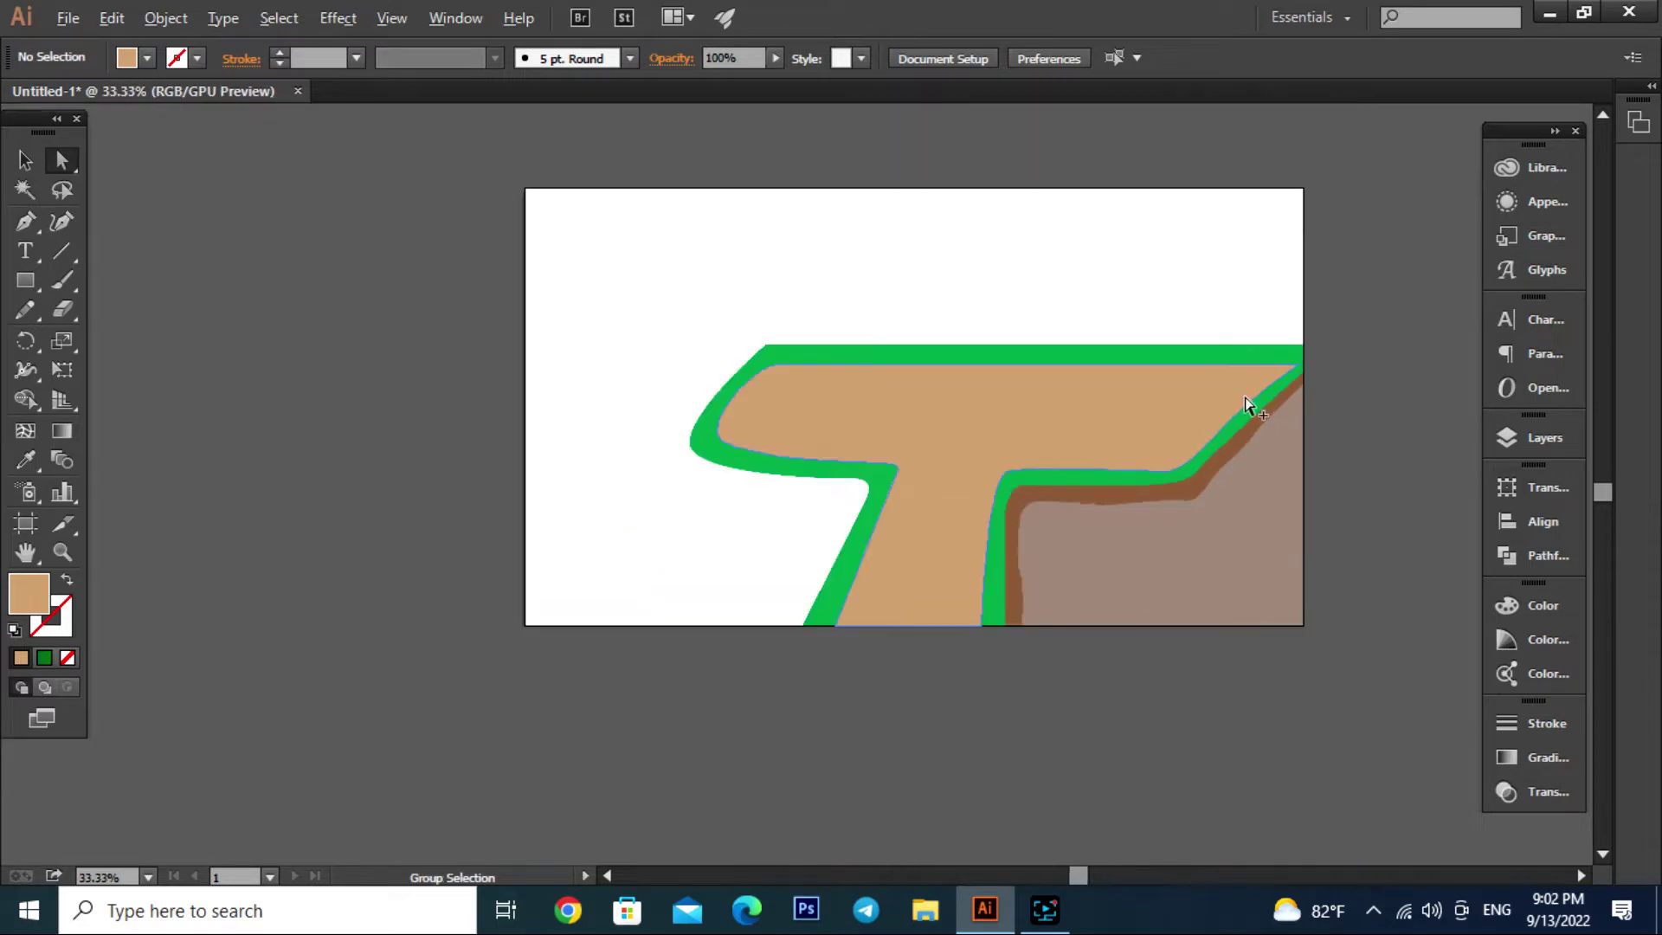
Pen-draw a closed, wavy river outline along the artboard's left side
key("p")
scroll(606, 571, "up", 1)
scroll(638, 568, "up", 1)
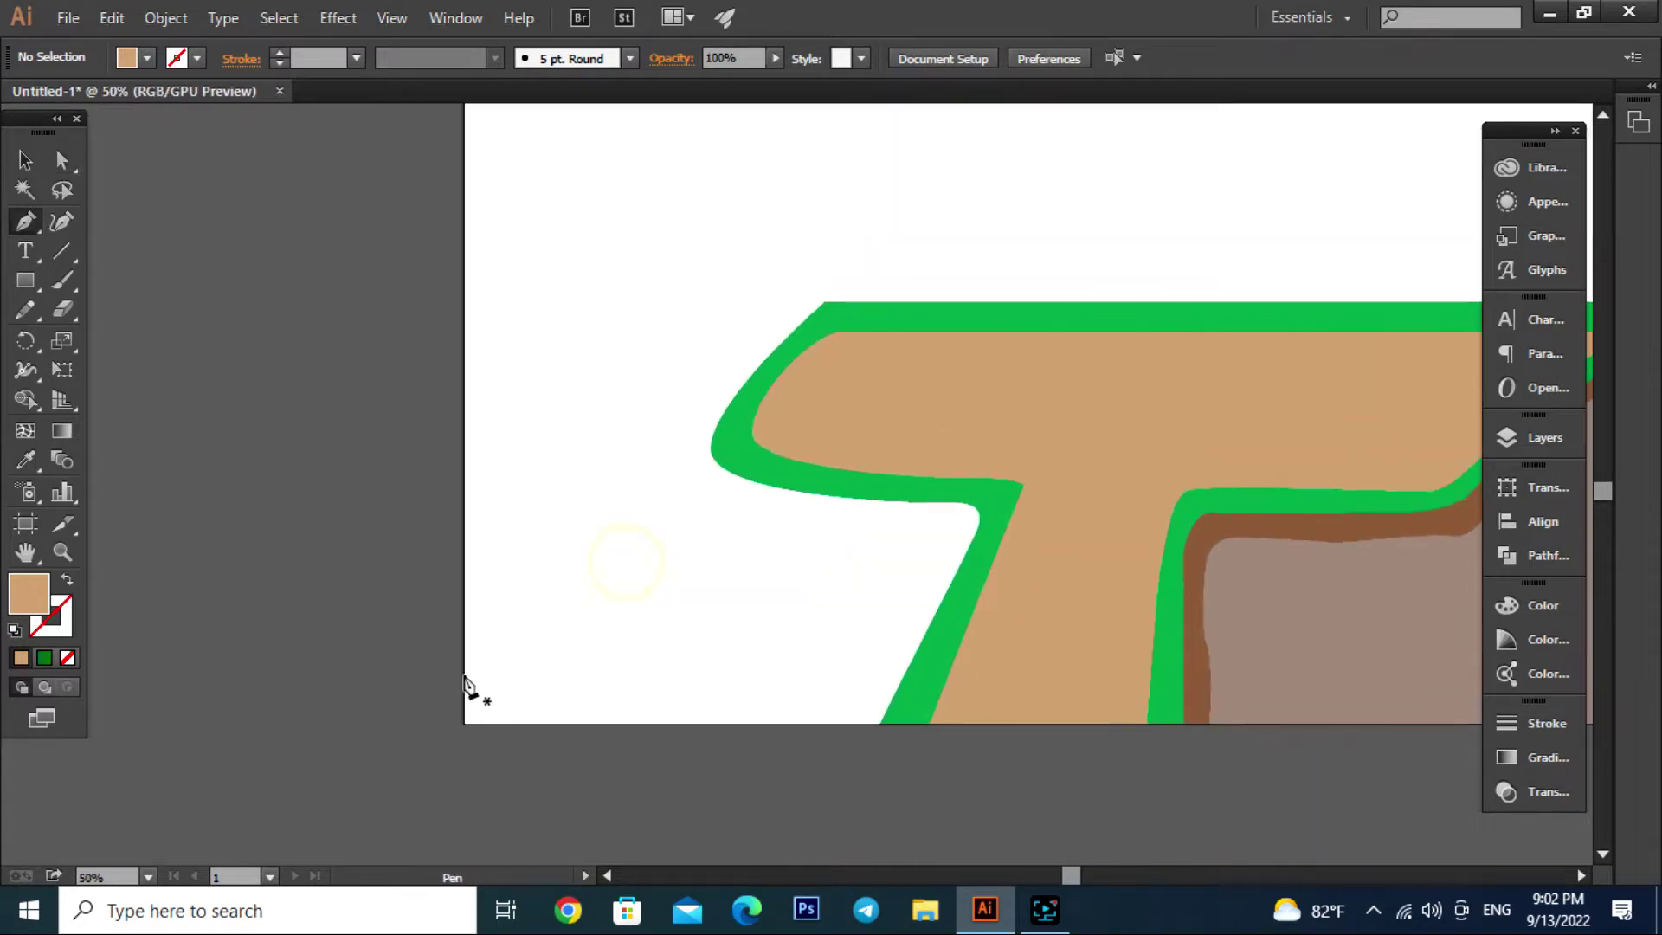
left_click_drag(511, 656, 512, 666)
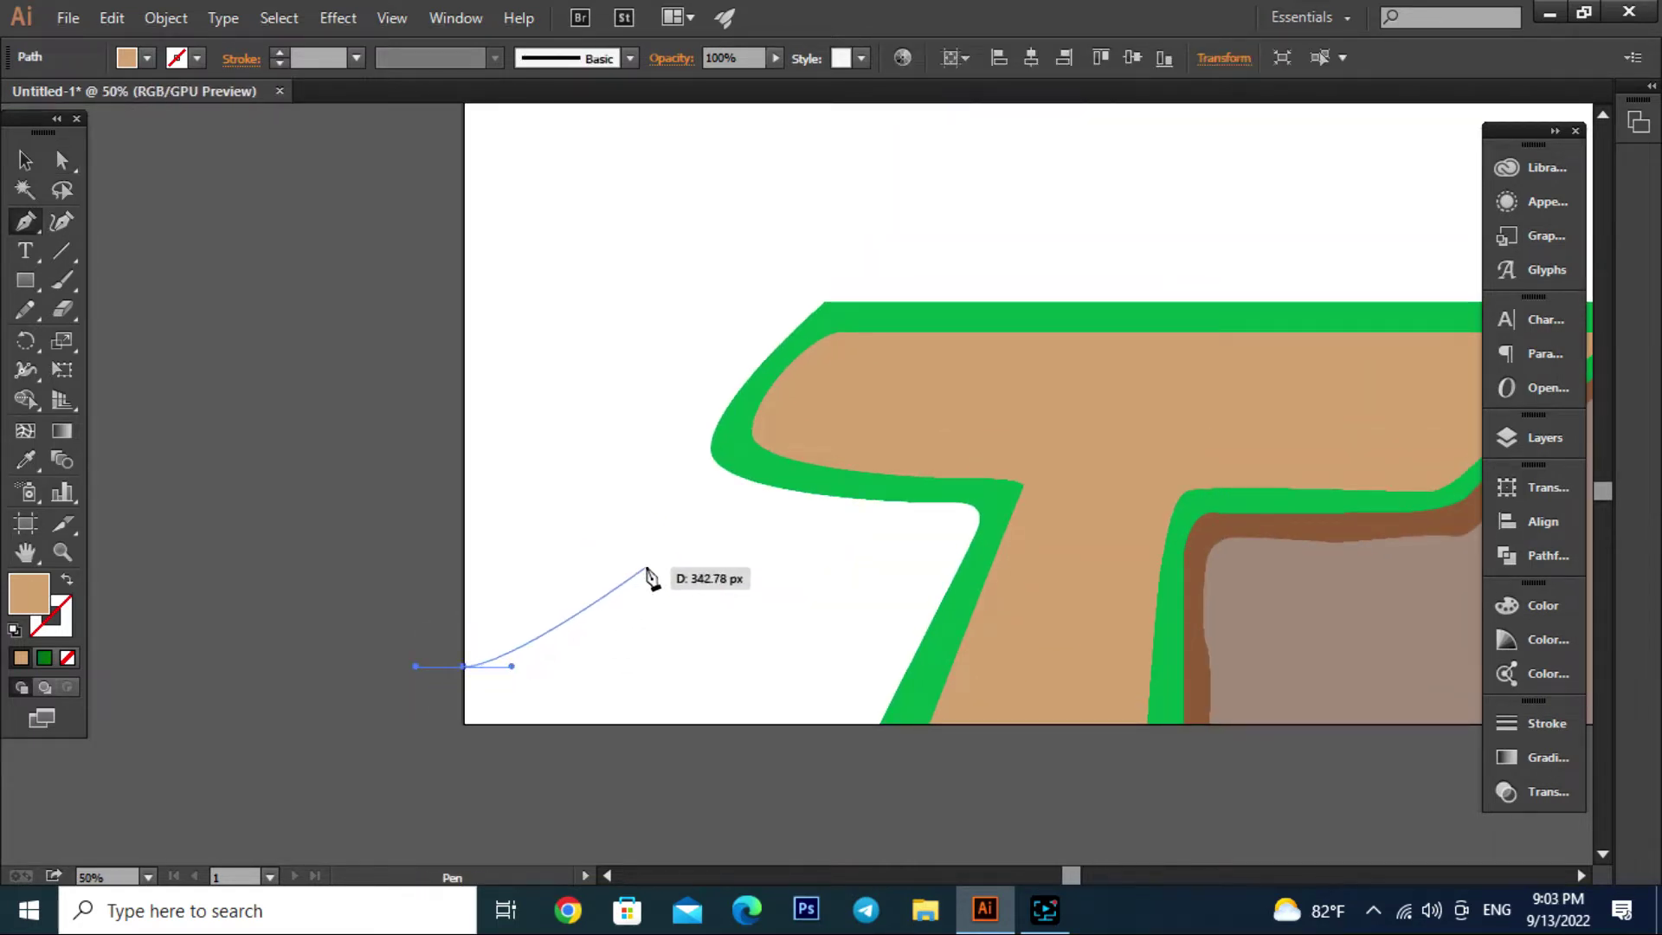
left_click_drag(660, 527, 659, 516)
left_click_drag(565, 478, 567, 448)
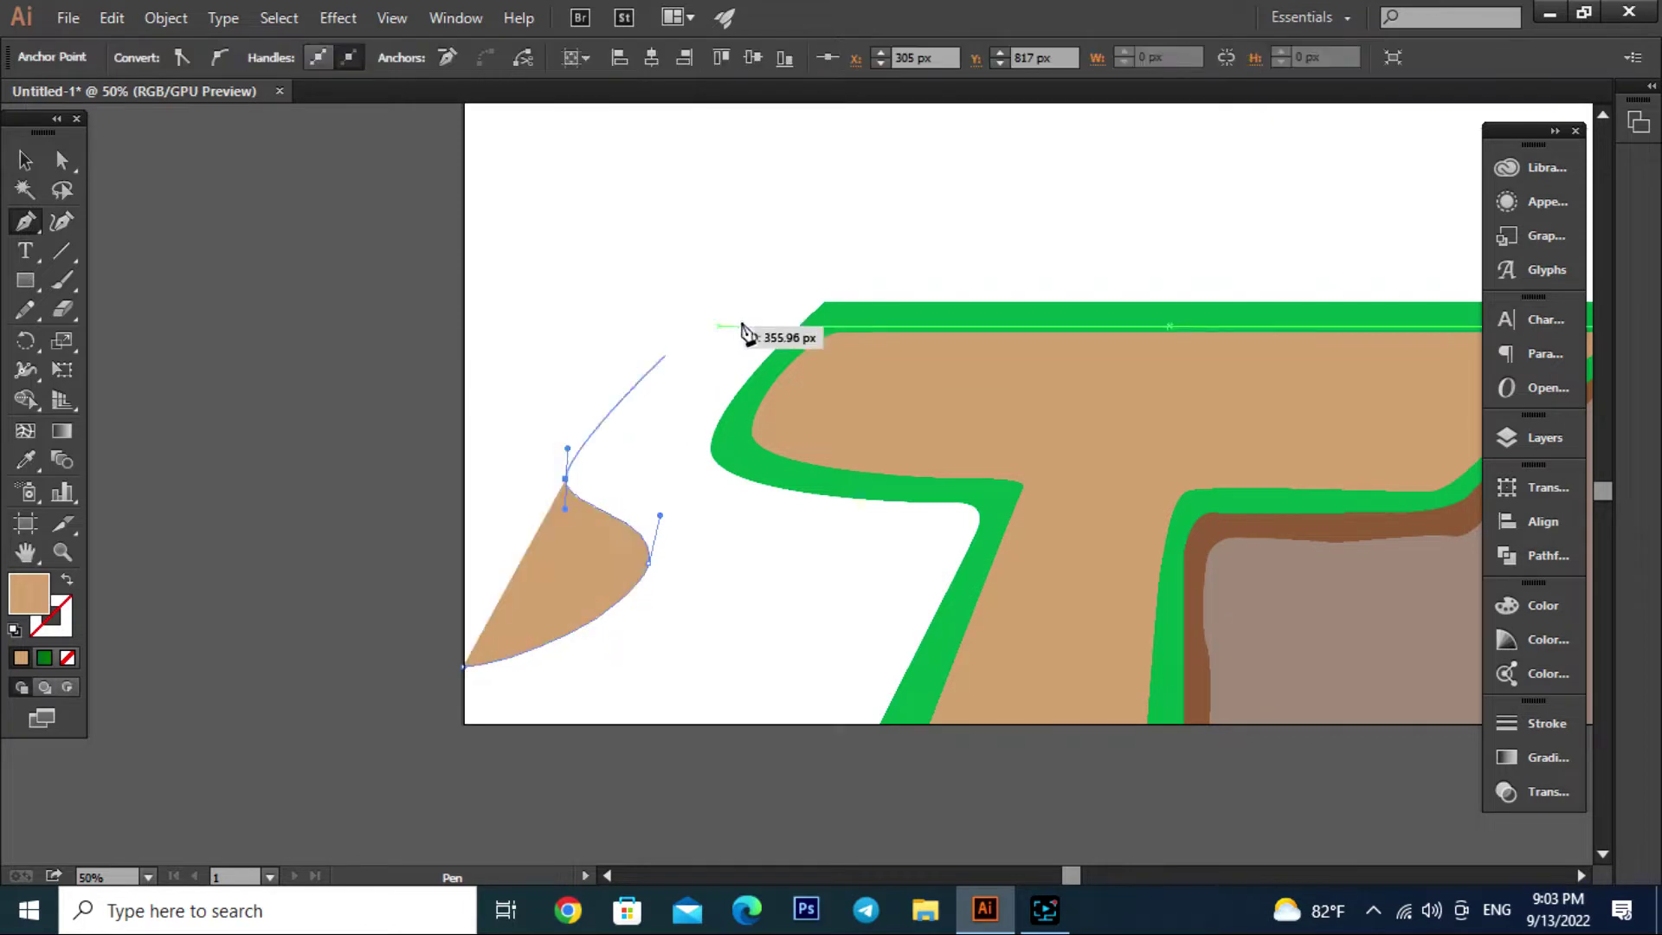
left_click_drag(824, 303, 952, 279)
left_click(824, 305)
left_click_drag(881, 438, 920, 445)
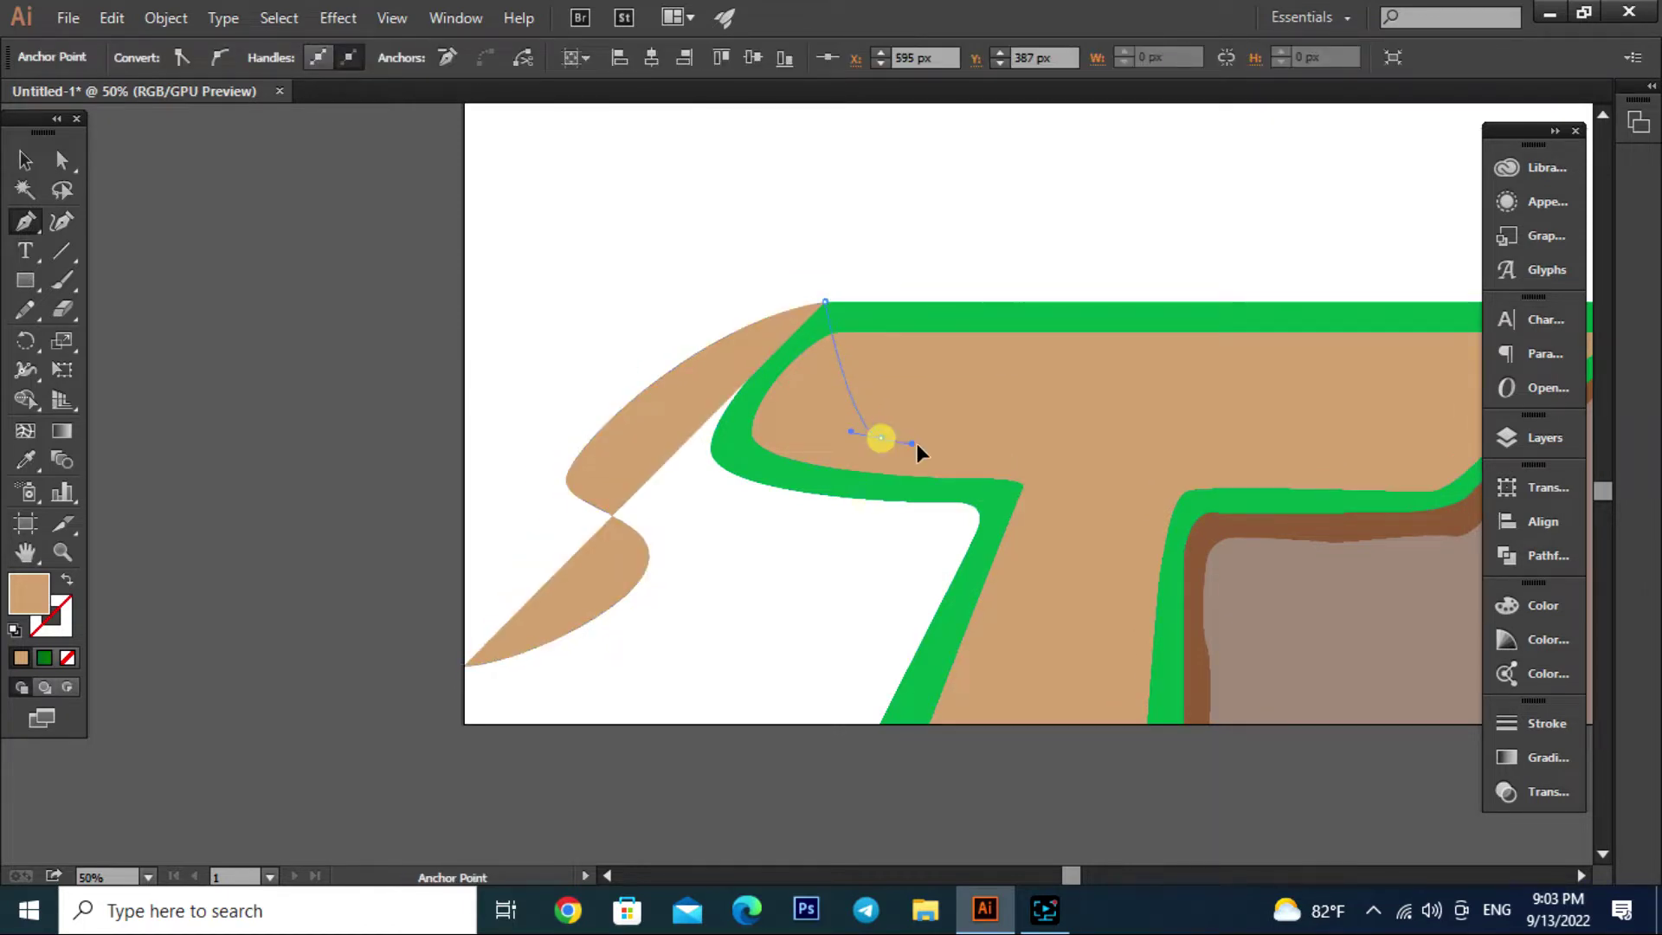
left_click_drag(1035, 531, 1032, 577)
left_click(982, 724)
left_click(464, 723)
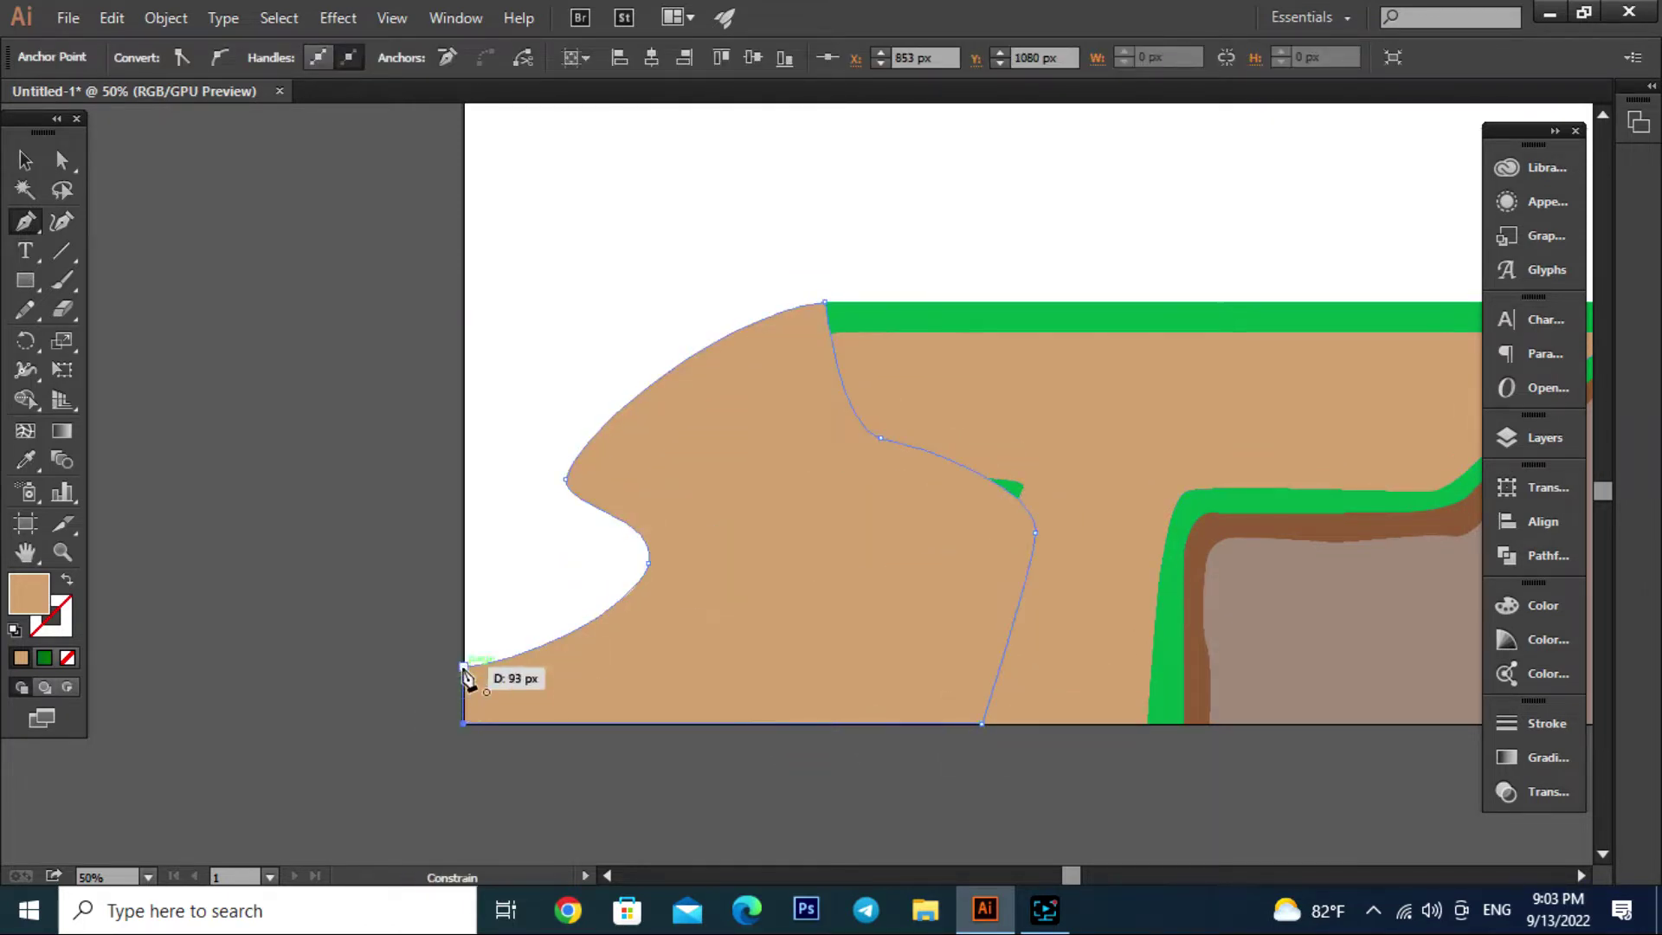
left_click(464, 667)
Fill the river cyan and send it behind the other shapes
left_click(23, 162)
left_click(839, 591)
left_click(147, 58)
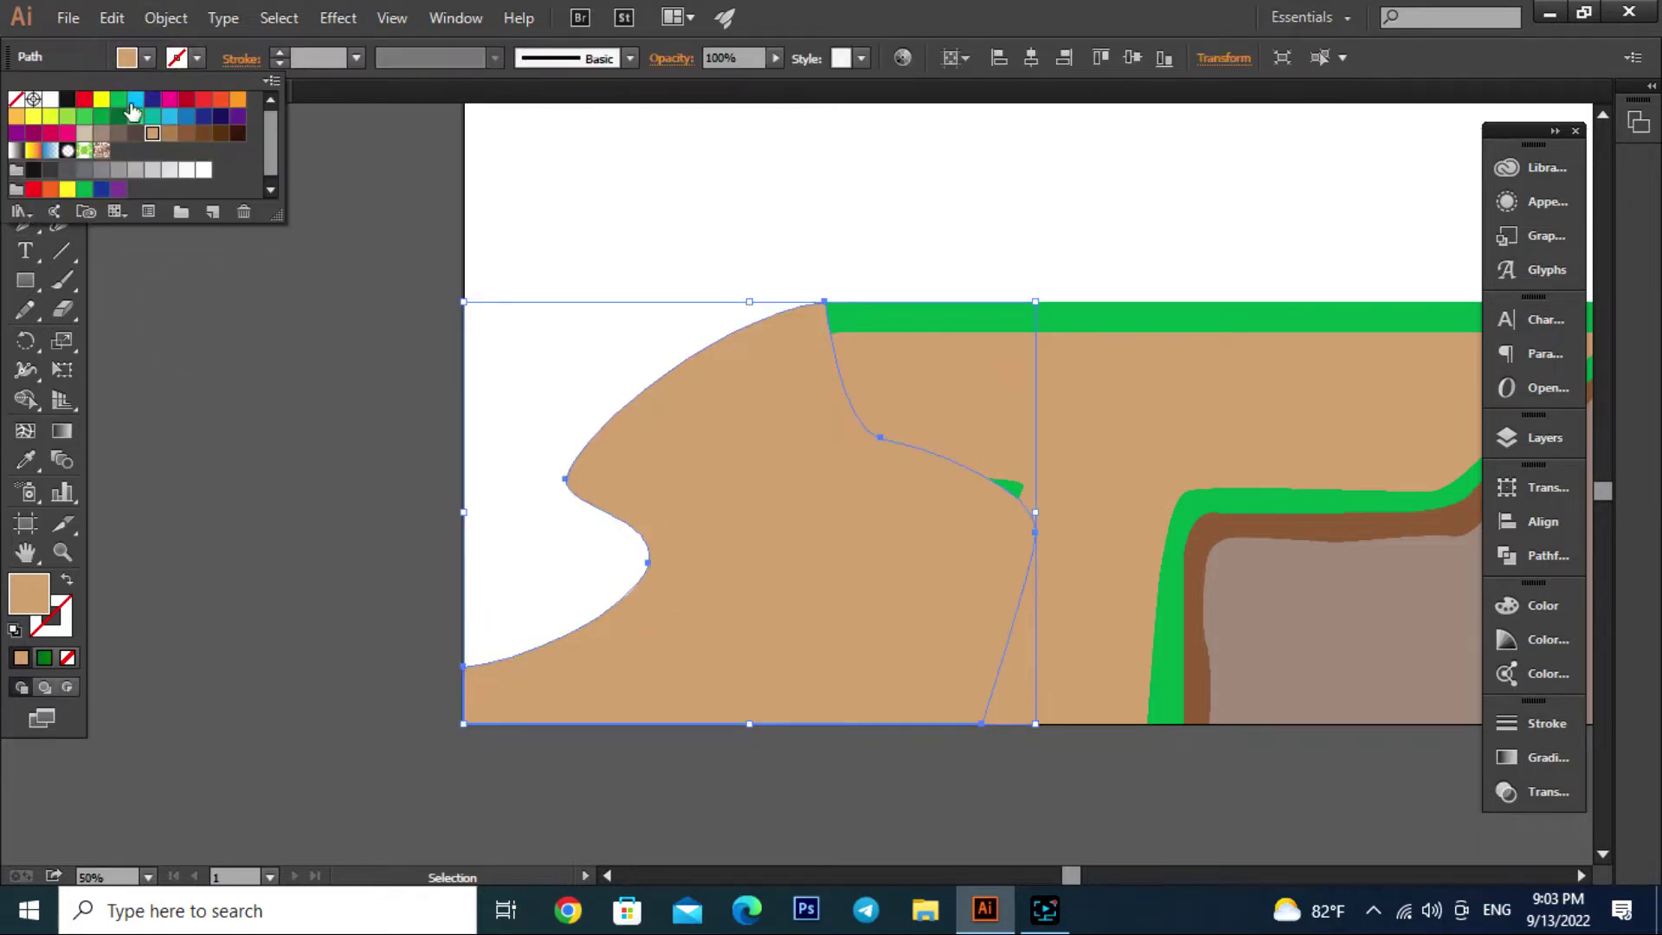
left_click(121, 96)
key("Escape")
key("ctrl+shift+bracketleft")
left_click(324, 362)
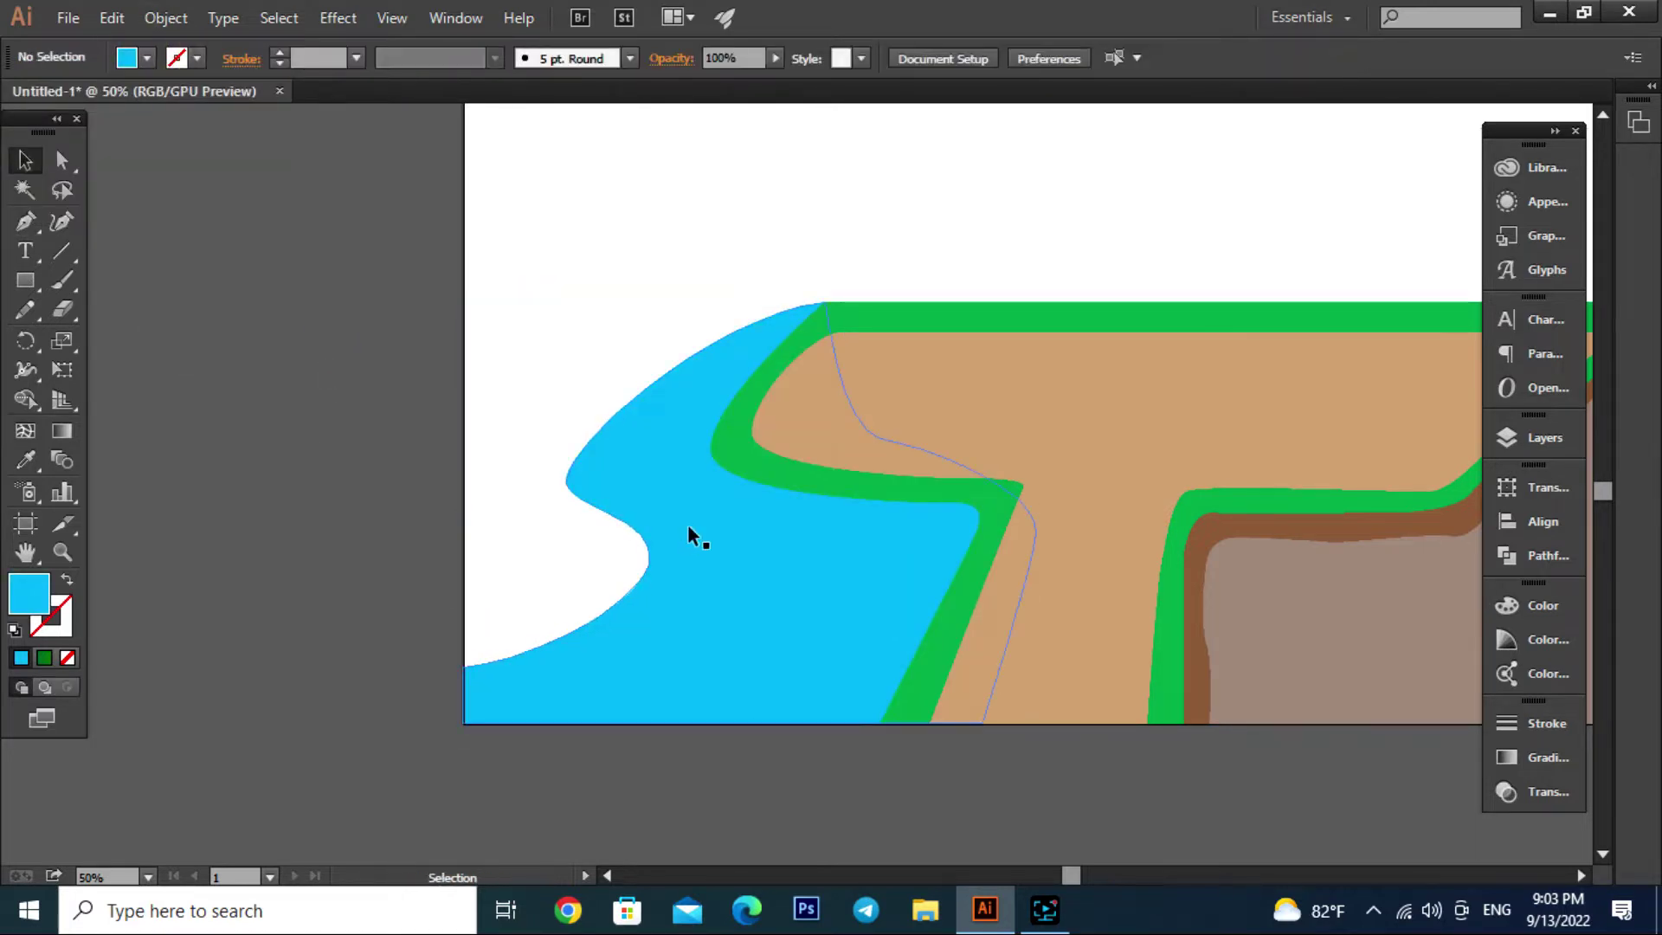
key("p")
scroll(816, 549, "down", 1)
Pen-draw a closed double-peaked hill shape along the horizon
key("alt")
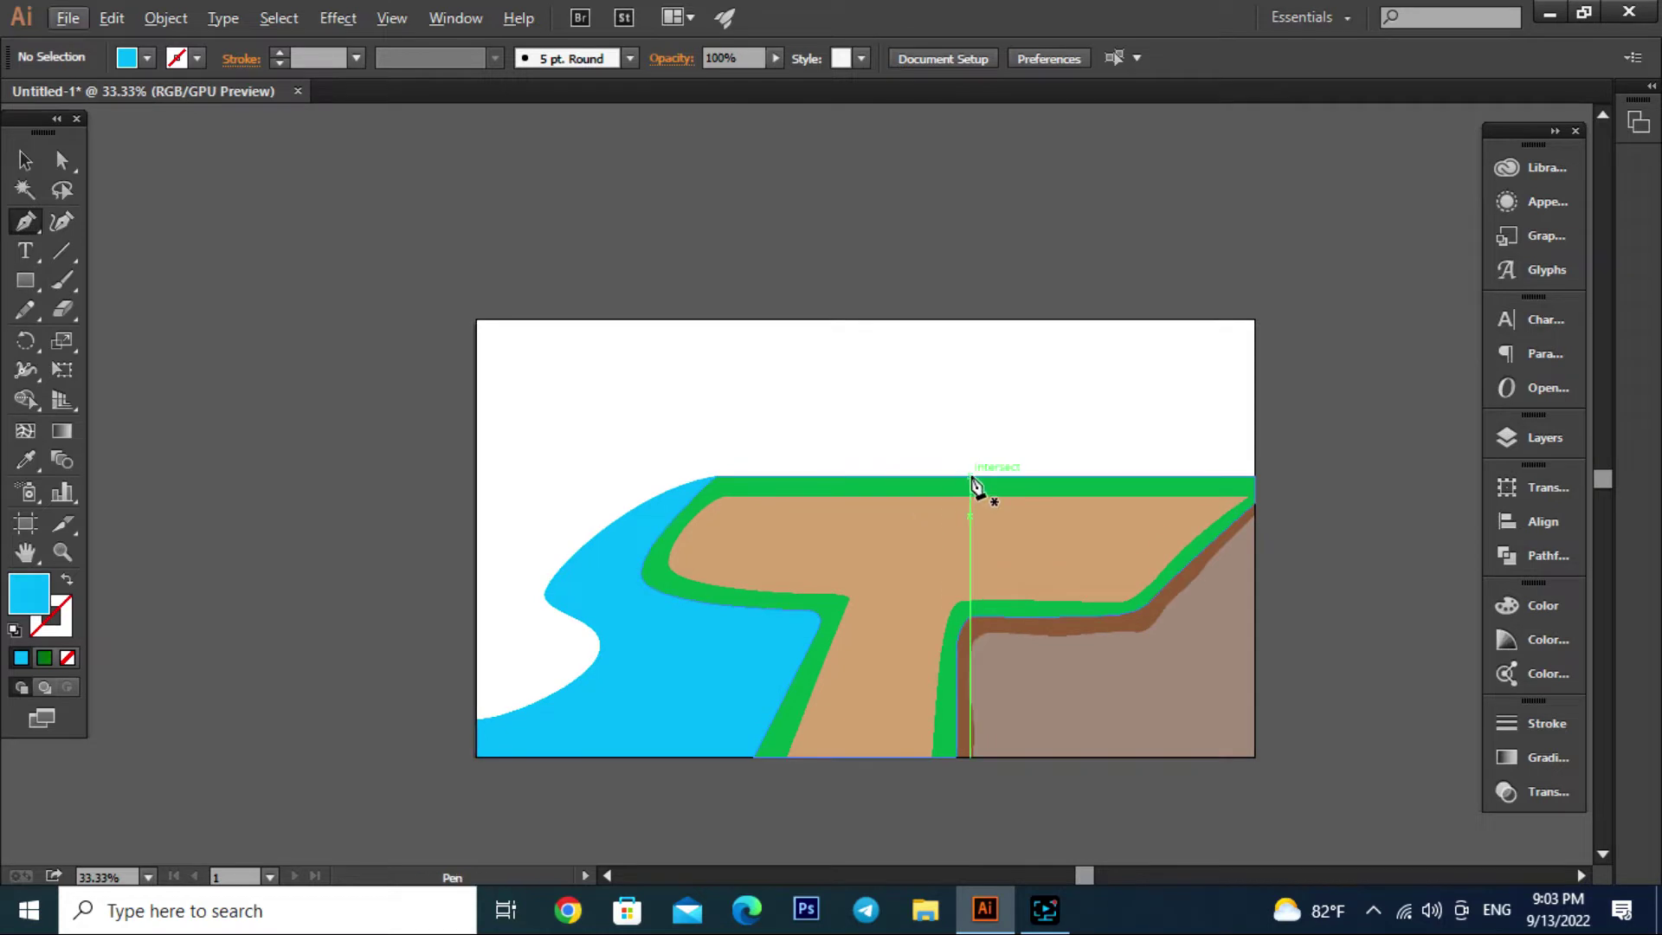
left_click(1019, 476)
left_click(476, 475)
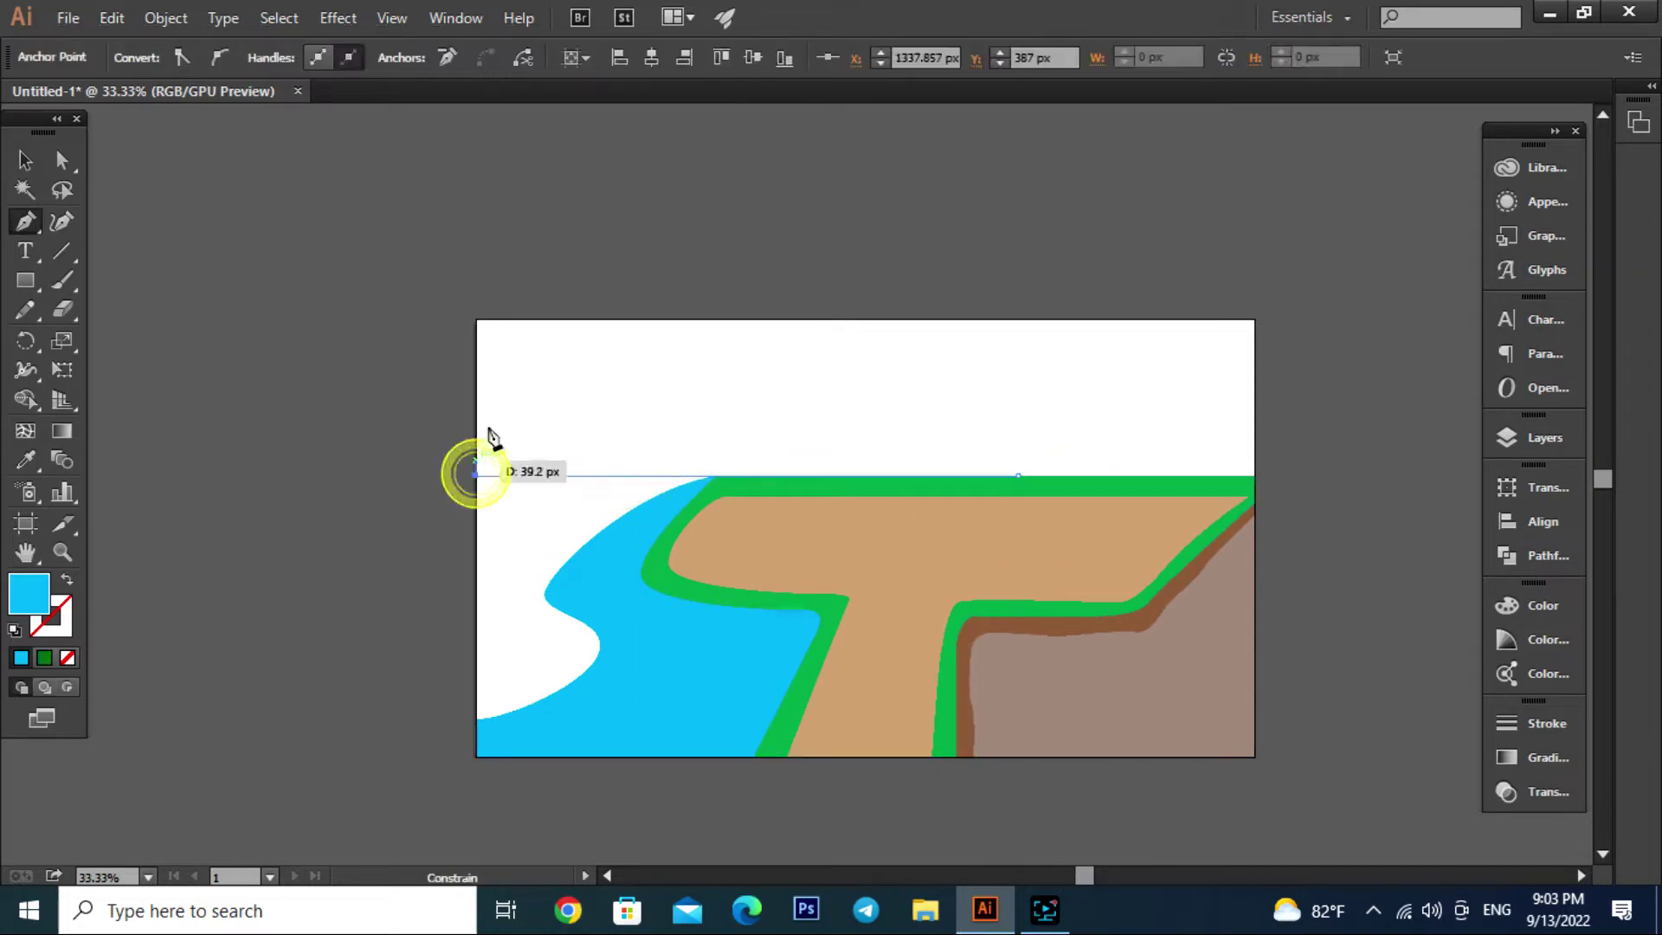
left_click(476, 396)
left_click_drag(639, 357, 647, 356)
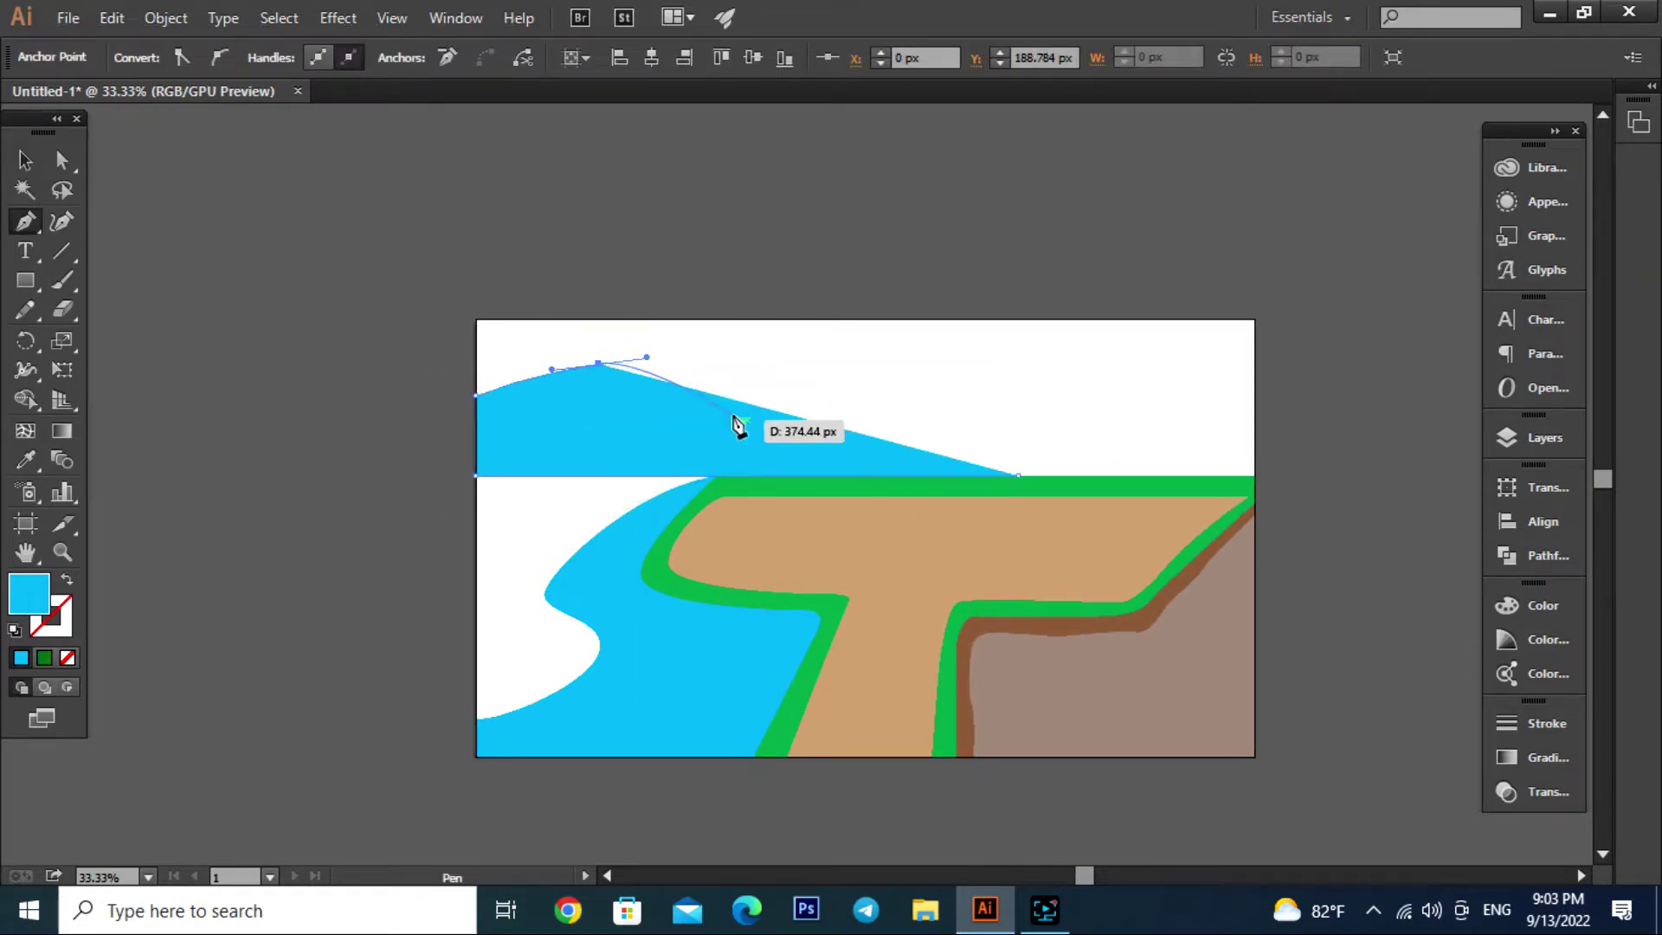
left_click_drag(756, 412, 779, 406)
left_click_drag(866, 352, 894, 348)
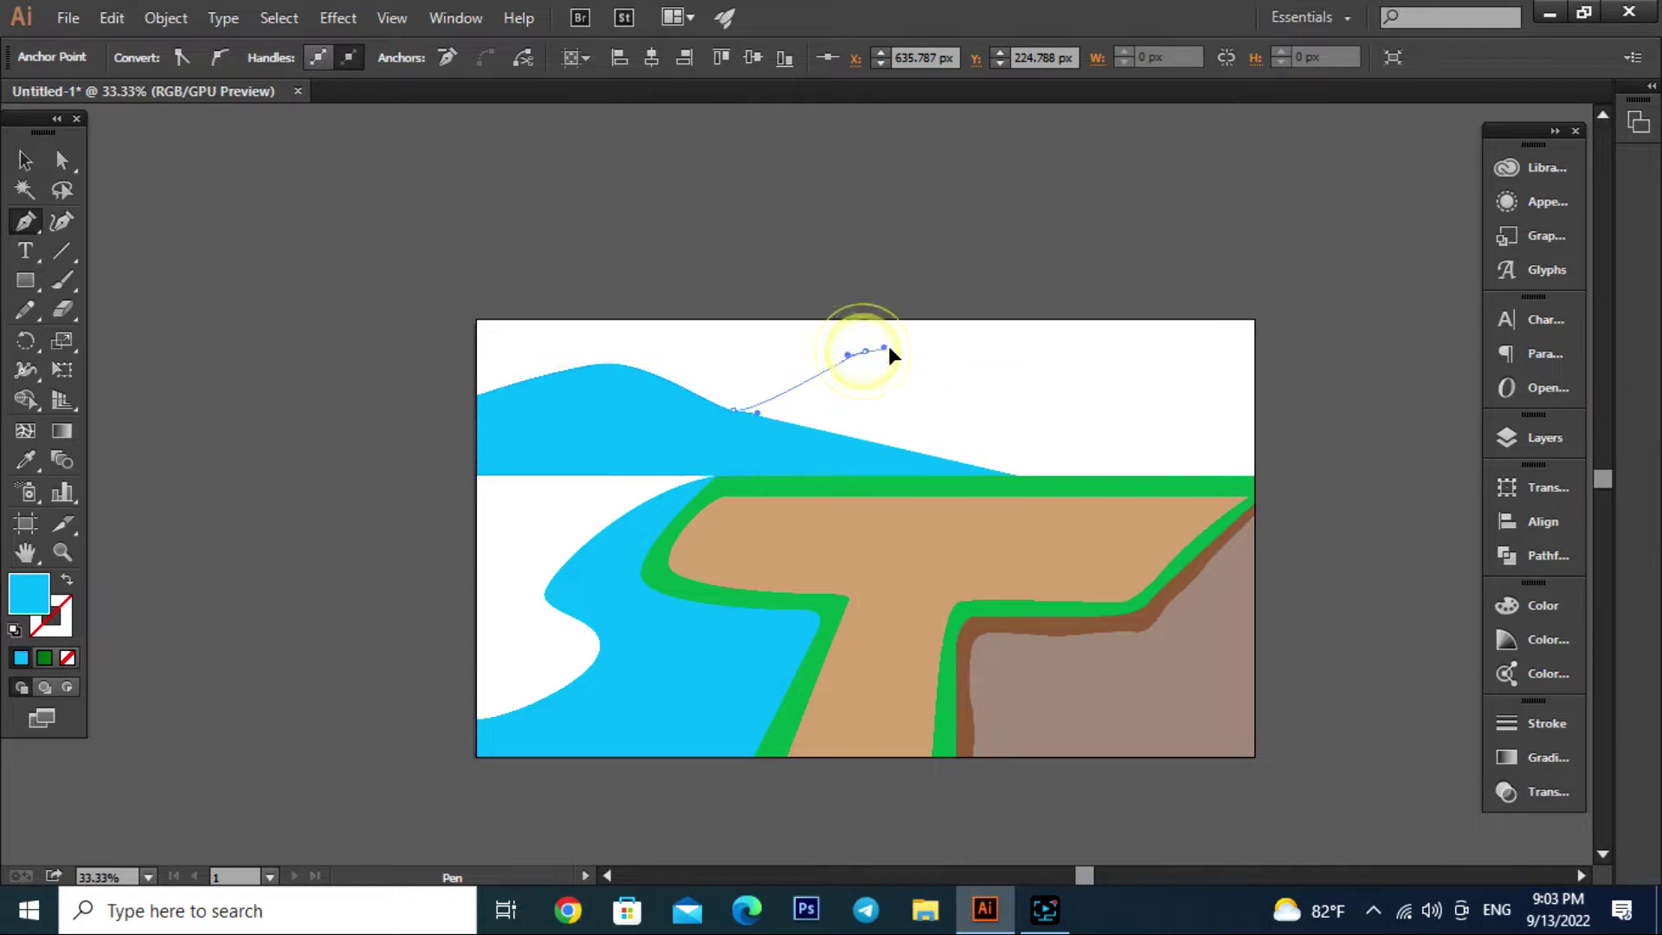
left_click(1019, 476)
key("ctrl+z")
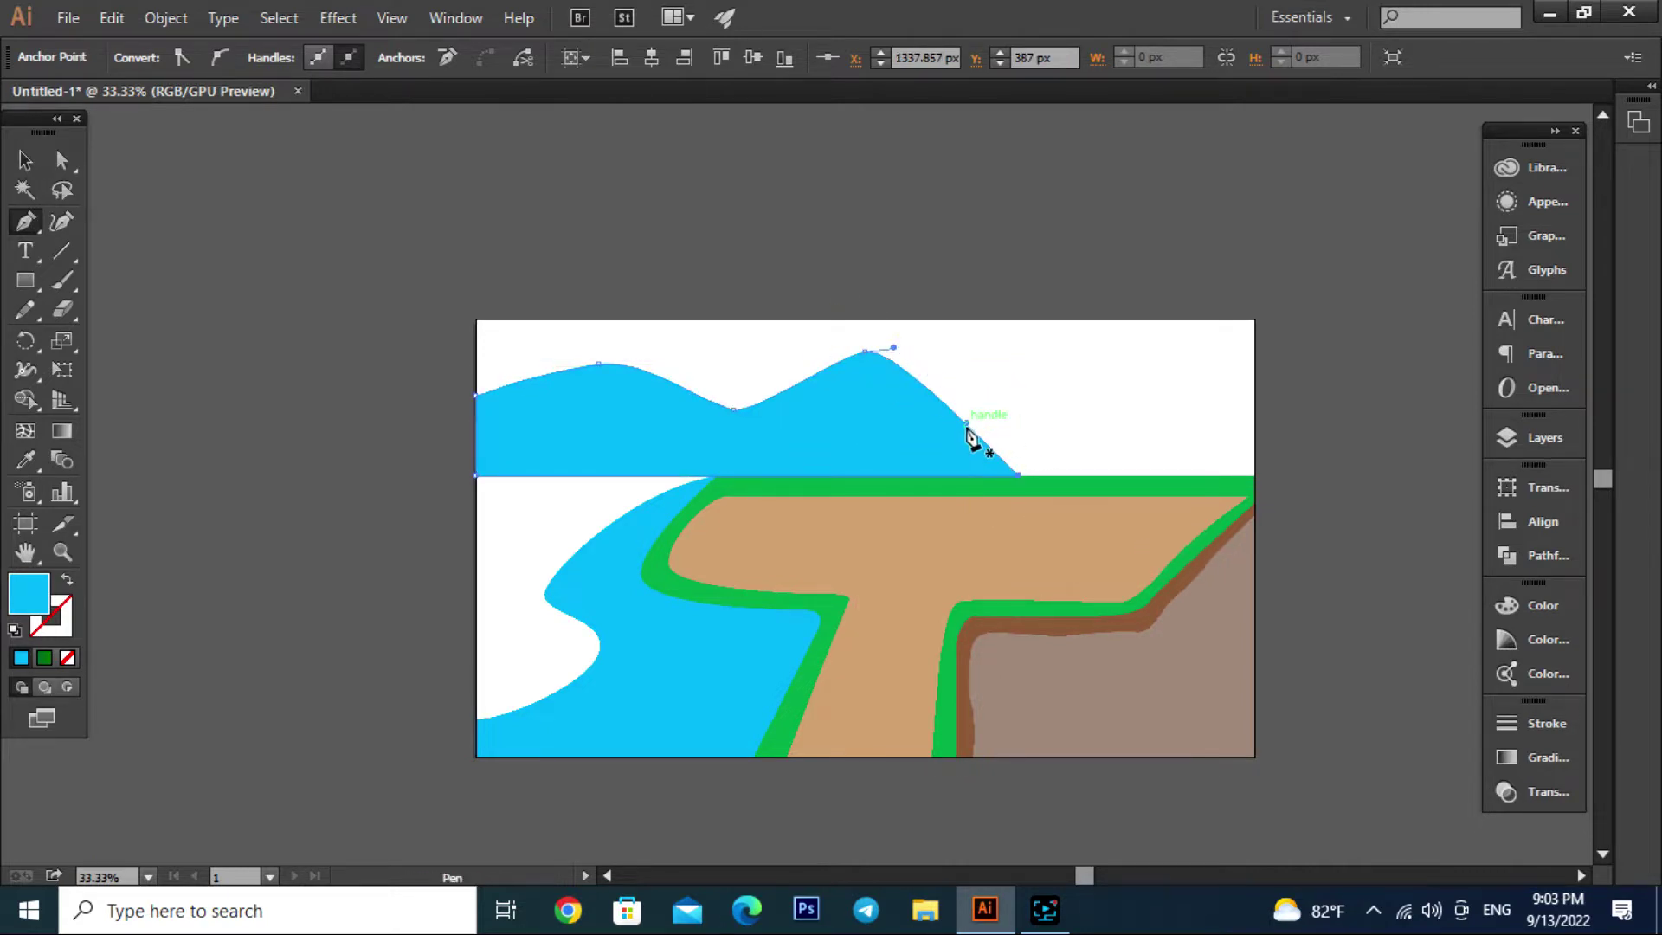
left_click_drag(968, 391, 970, 391)
Lower and soften the second hill's peak by moving its anchor
left_click(25, 160)
left_click(178, 248)
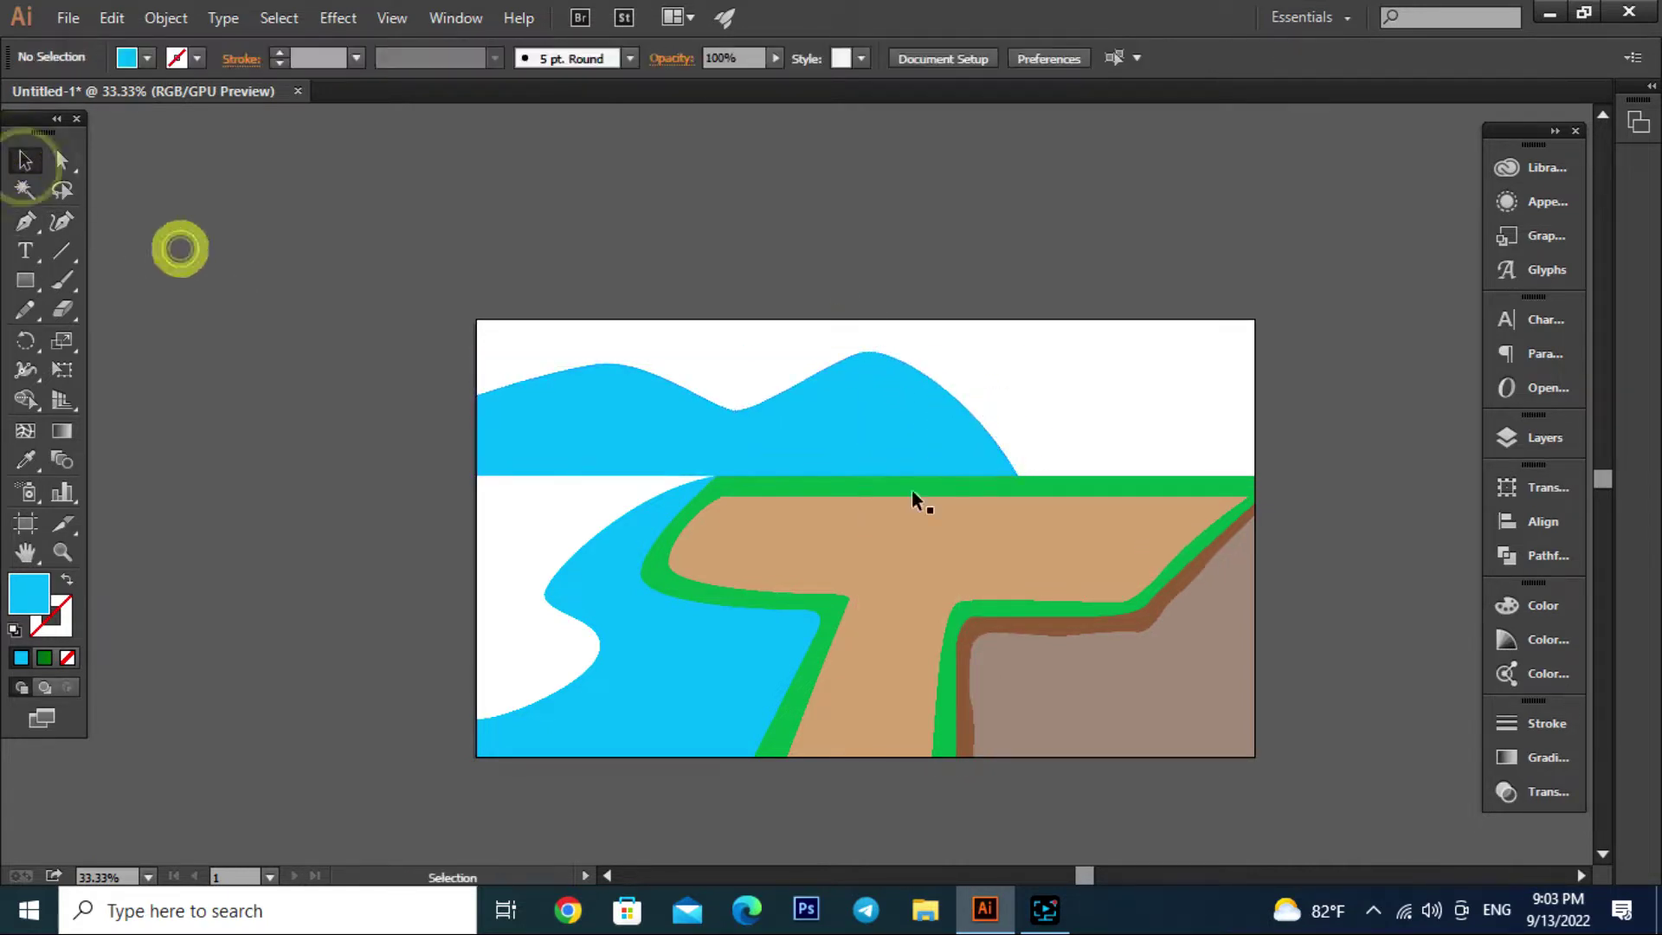
left_click(900, 364)
left_click(62, 160)
left_click_drag(864, 351, 842, 364)
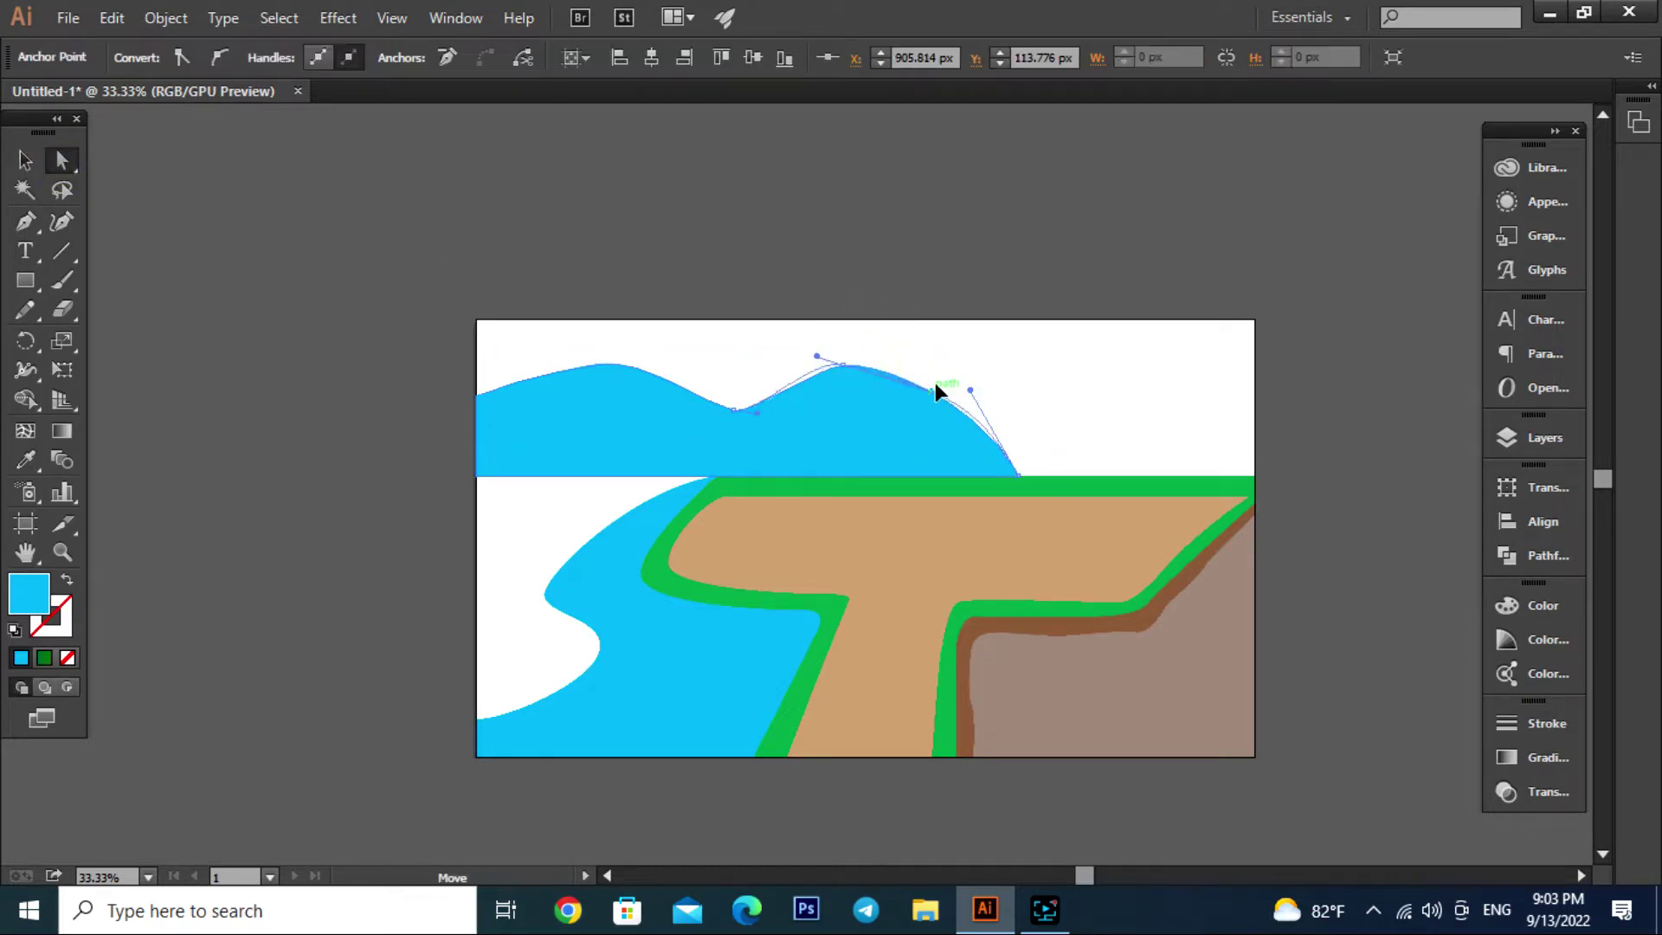
left_click(871, 262)
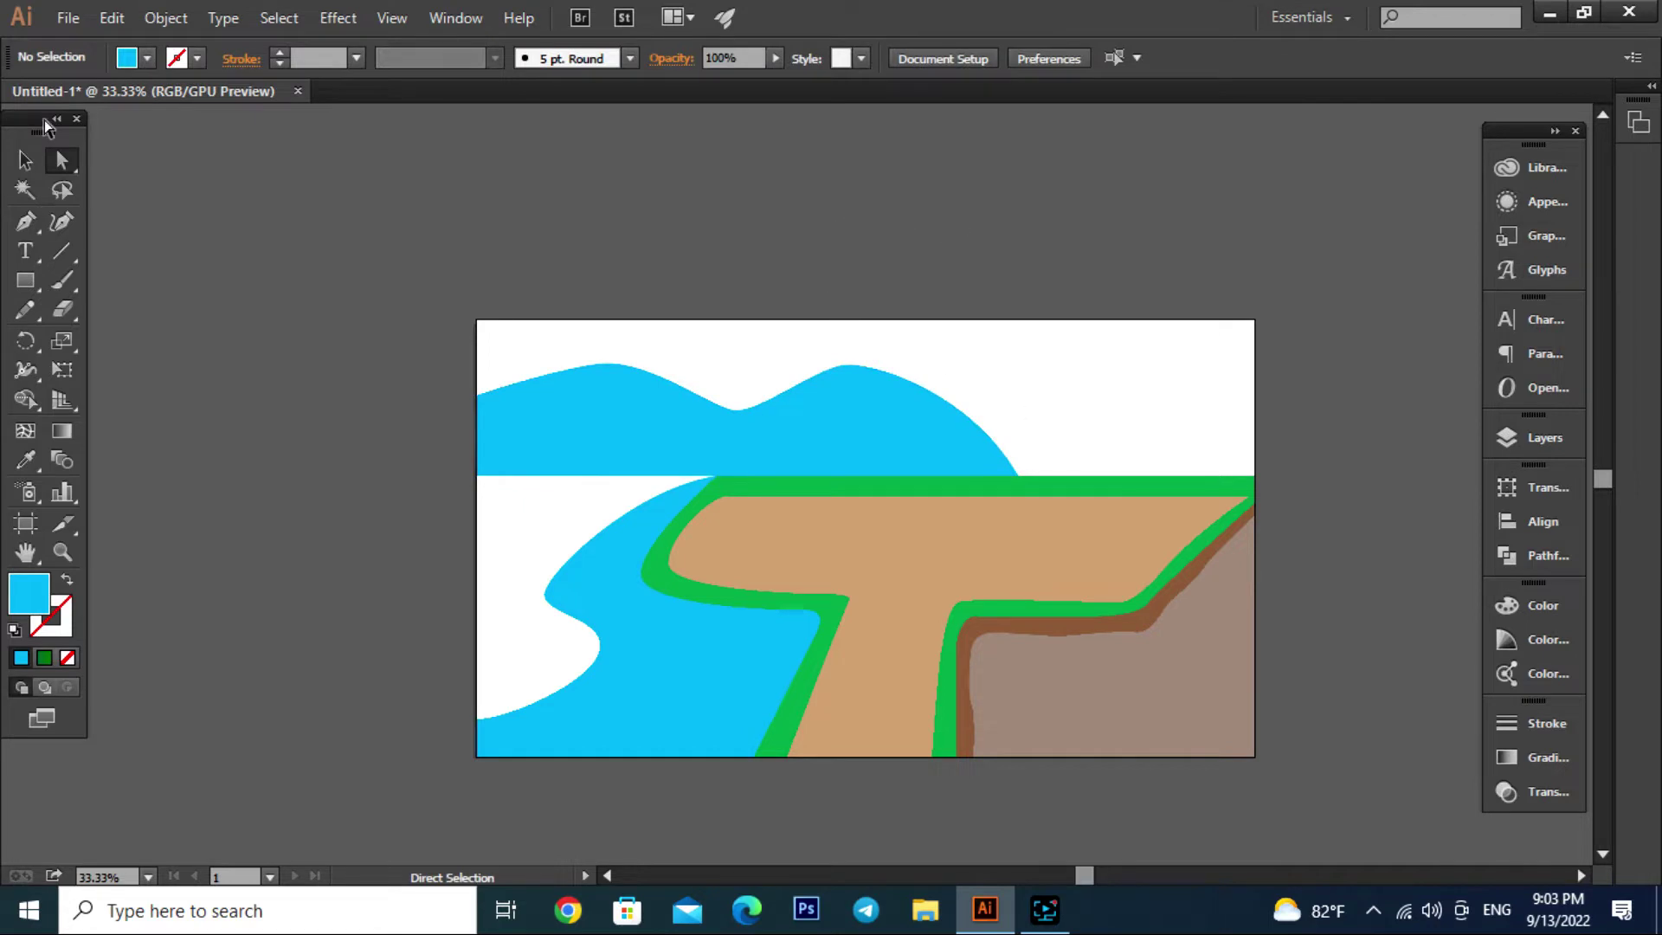
Fill the hills shape with dark green
left_click(628, 461)
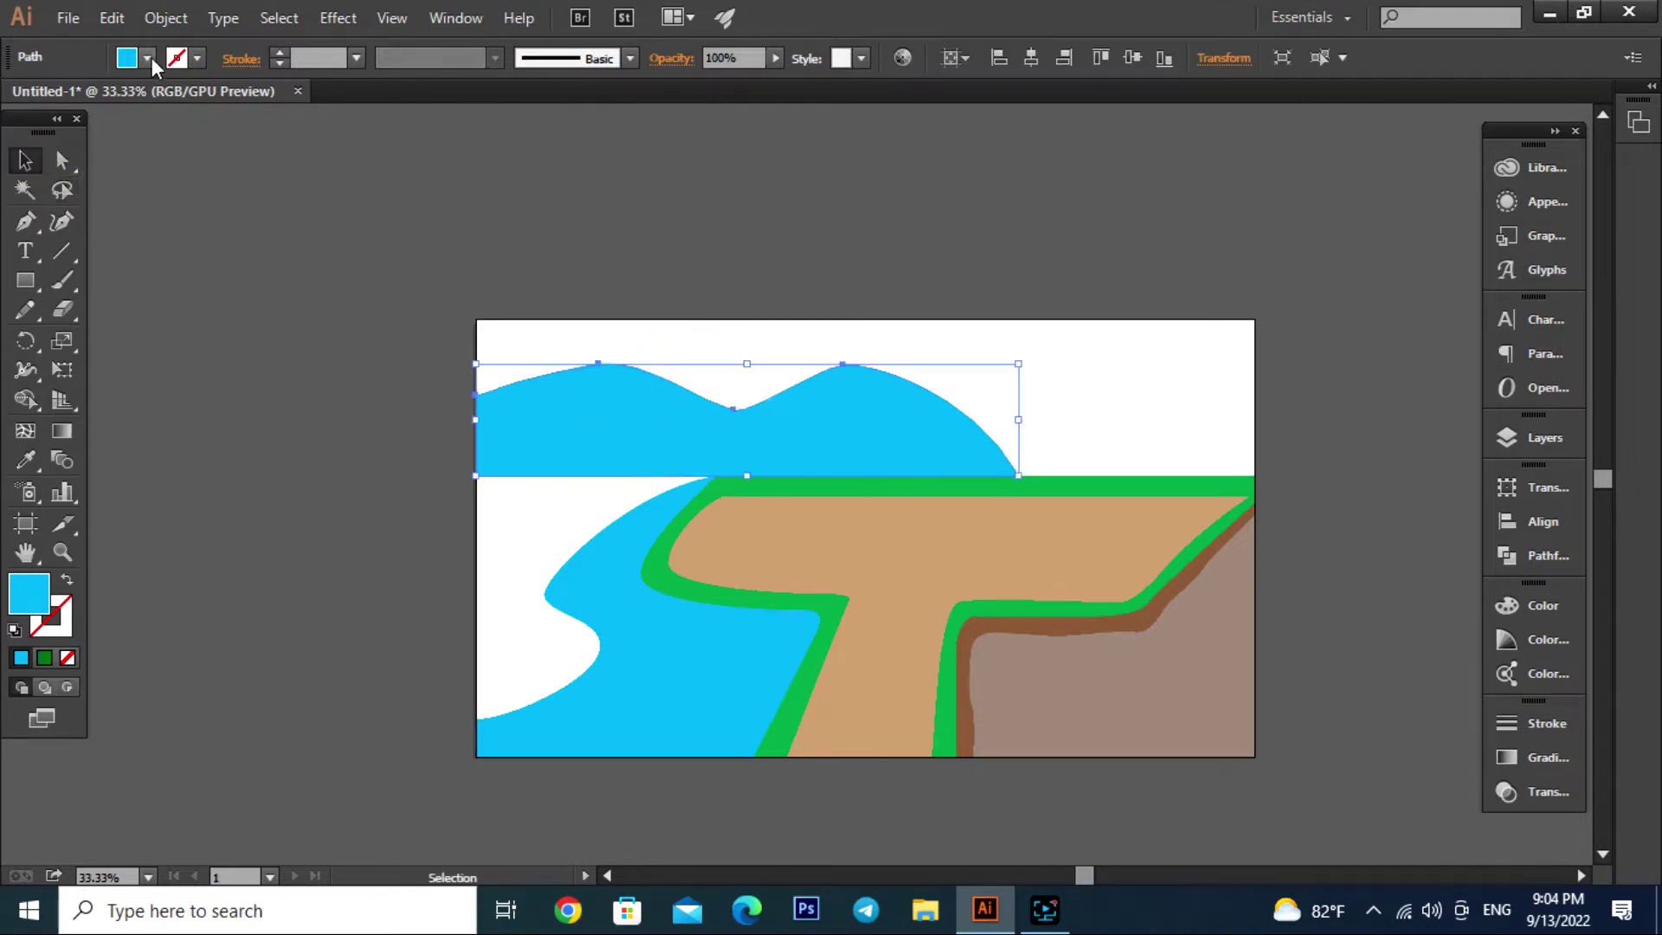
left_click(147, 58)
left_click(112, 129)
left_click(288, 373)
Pull the tan path's top-right and top-left corners inward inside the green border
scroll(1110, 521, "up", 1)
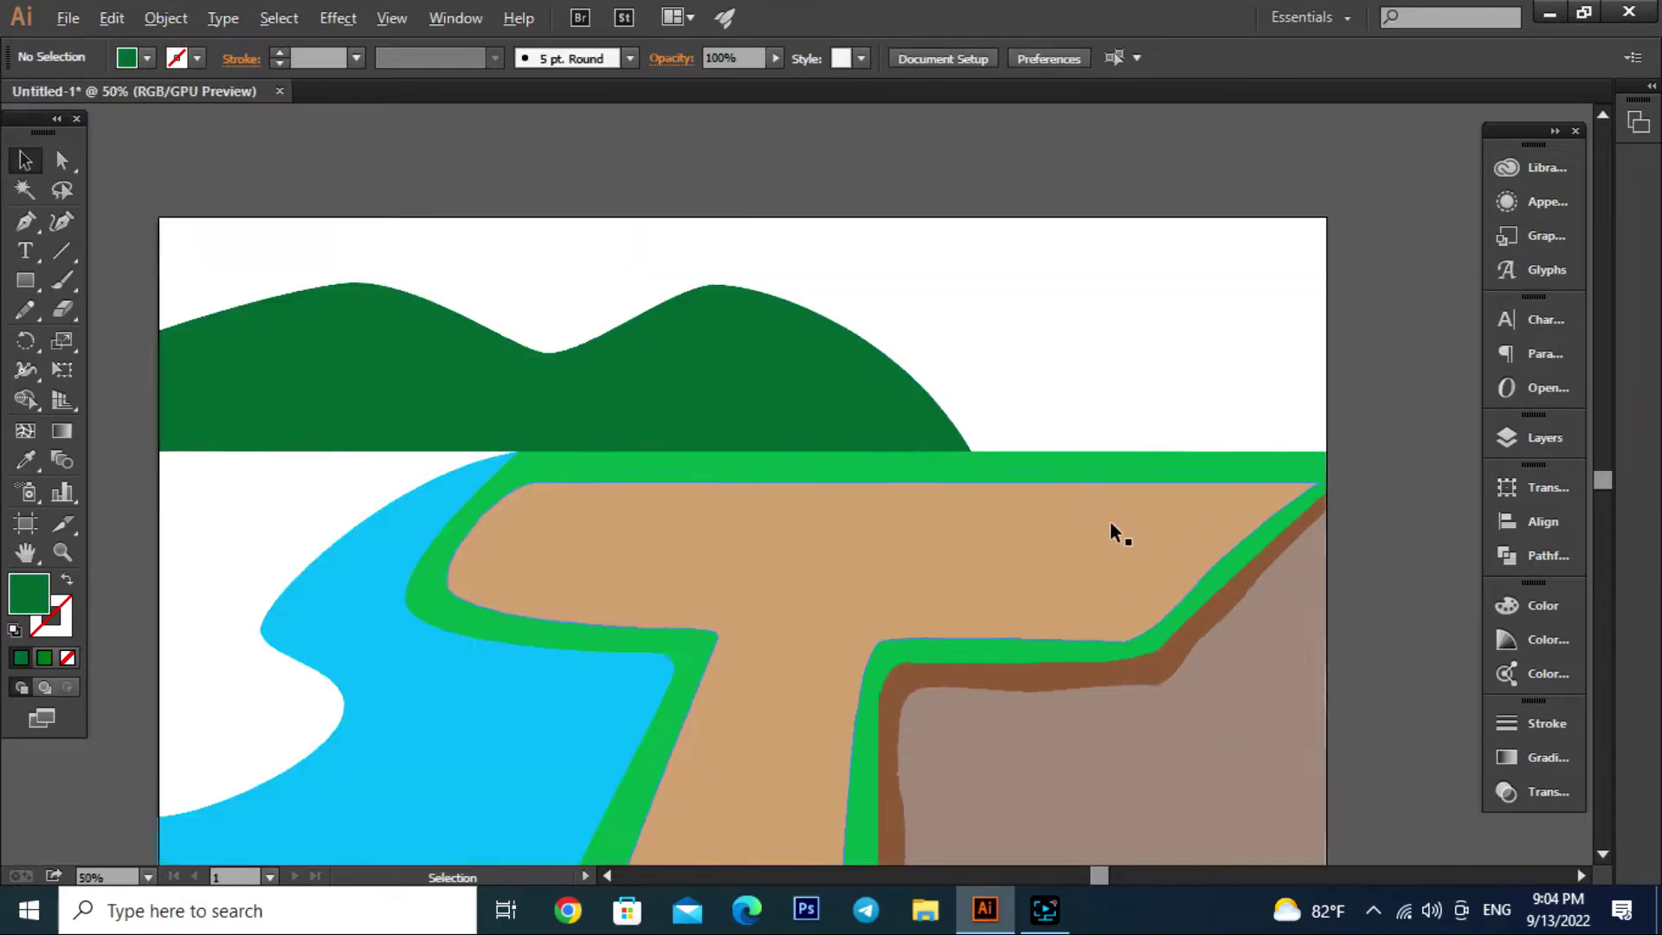
scroll(887, 523, "right", 1)
left_click(1053, 518)
key("a")
left_click_drag(1266, 492, 1229, 503)
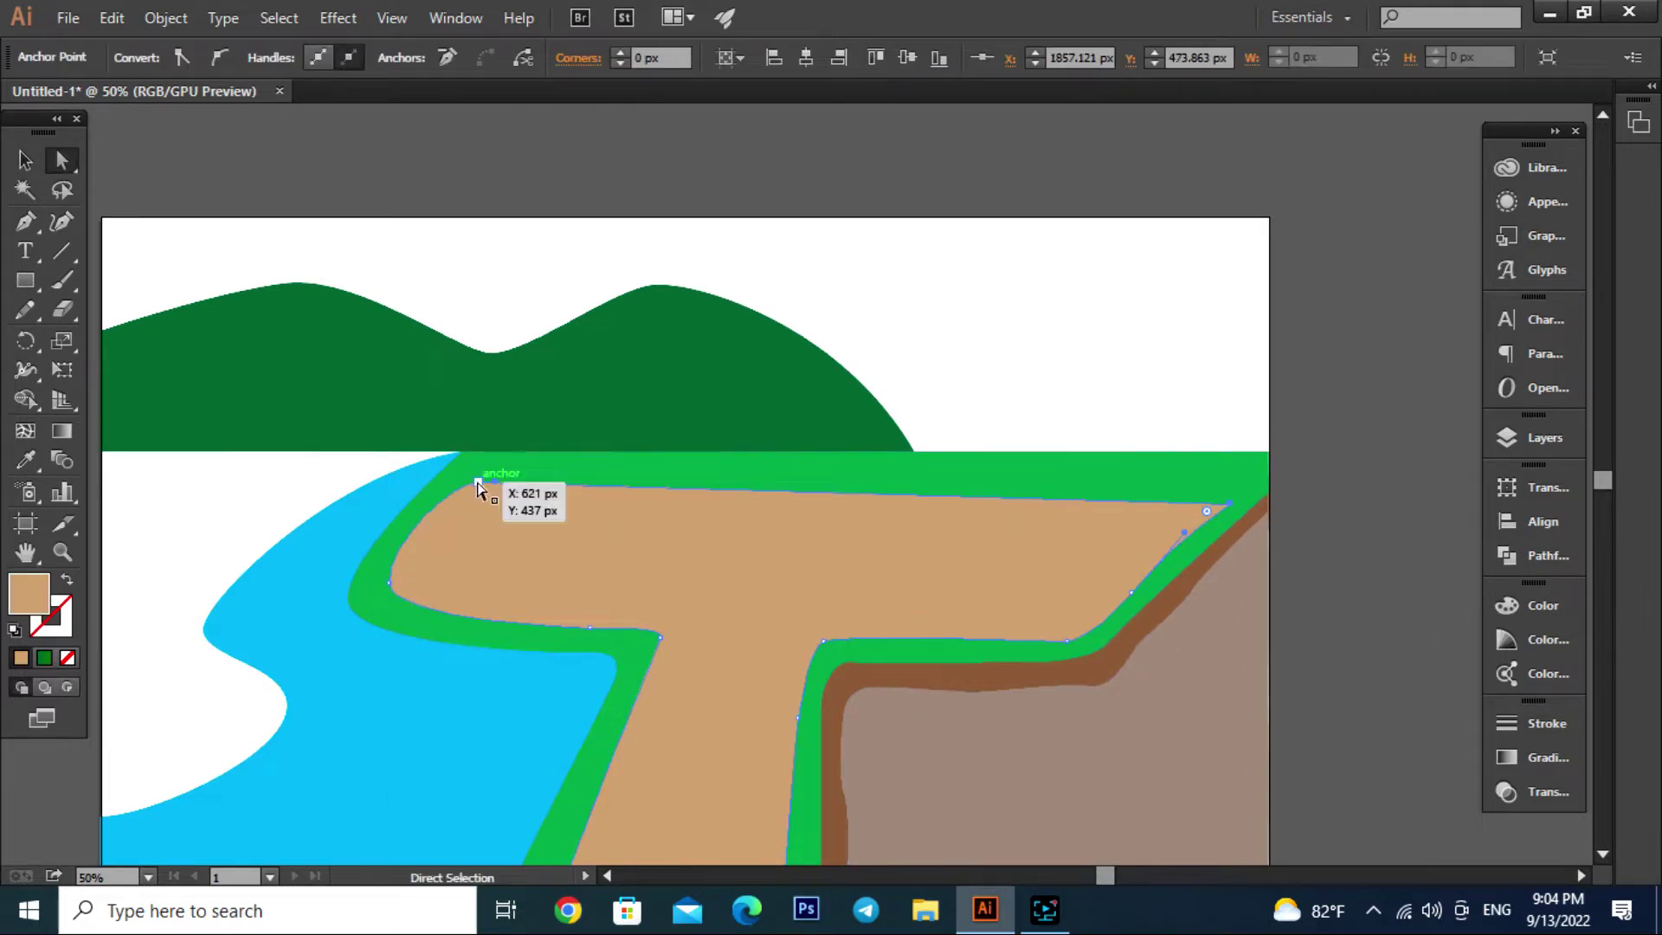
left_click_drag(479, 487, 450, 501)
left_click(1410, 575)
scroll(1377, 712, "down", 2)
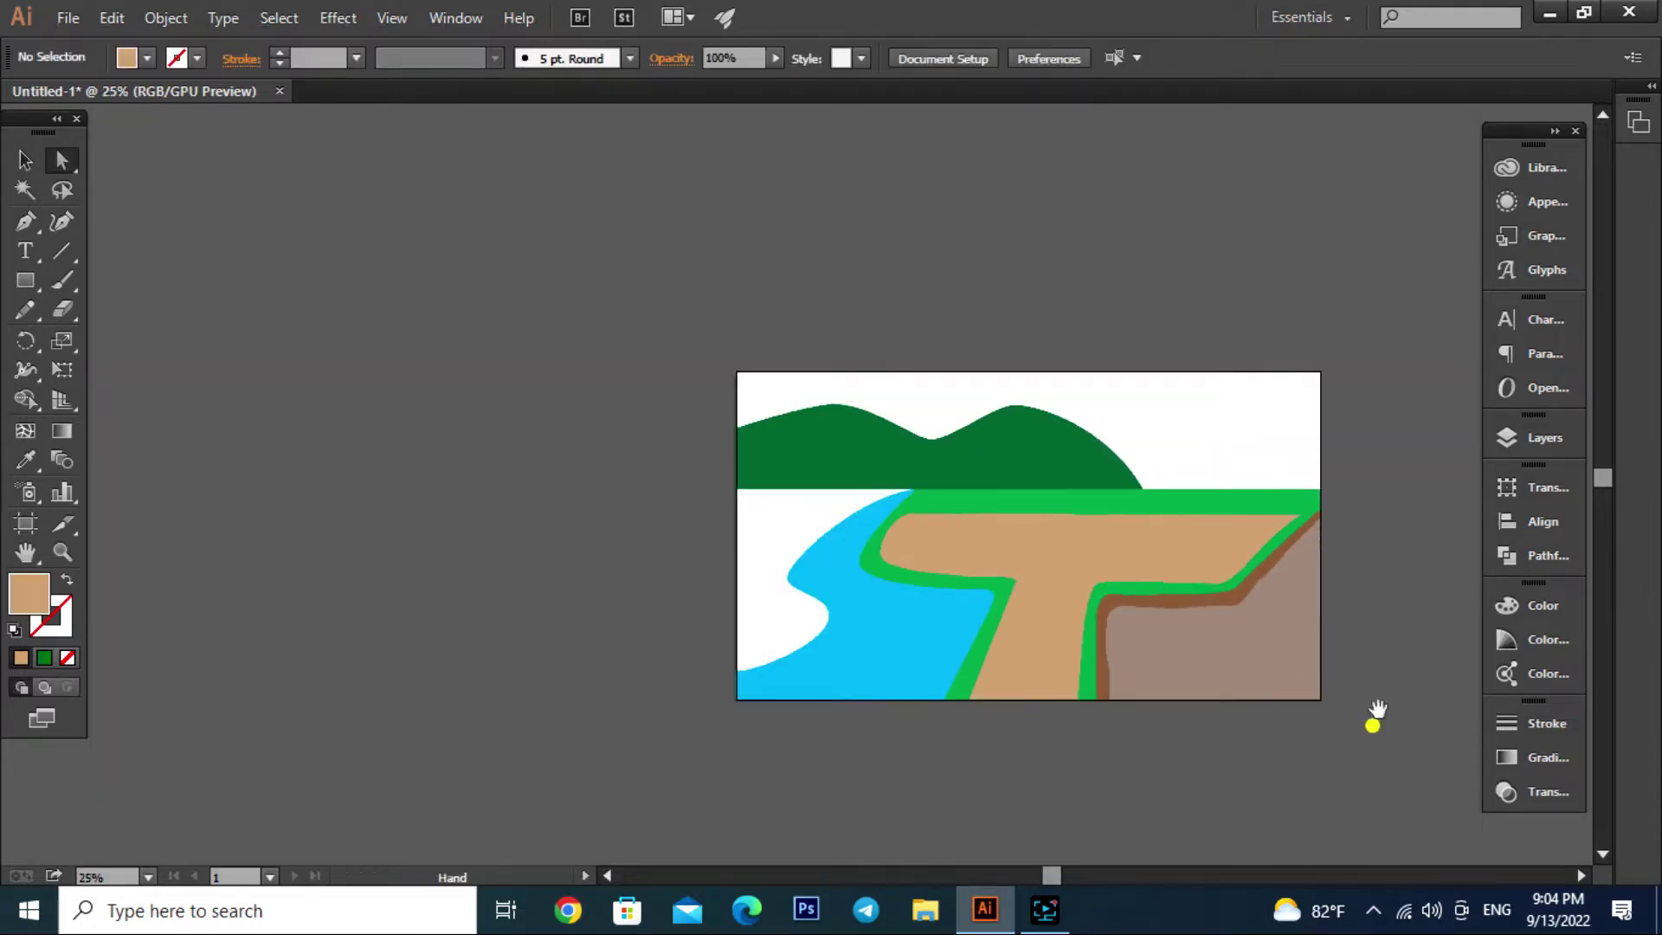
scroll(899, 597, "up", 1)
key("p")
scroll(858, 573, "up", 1)
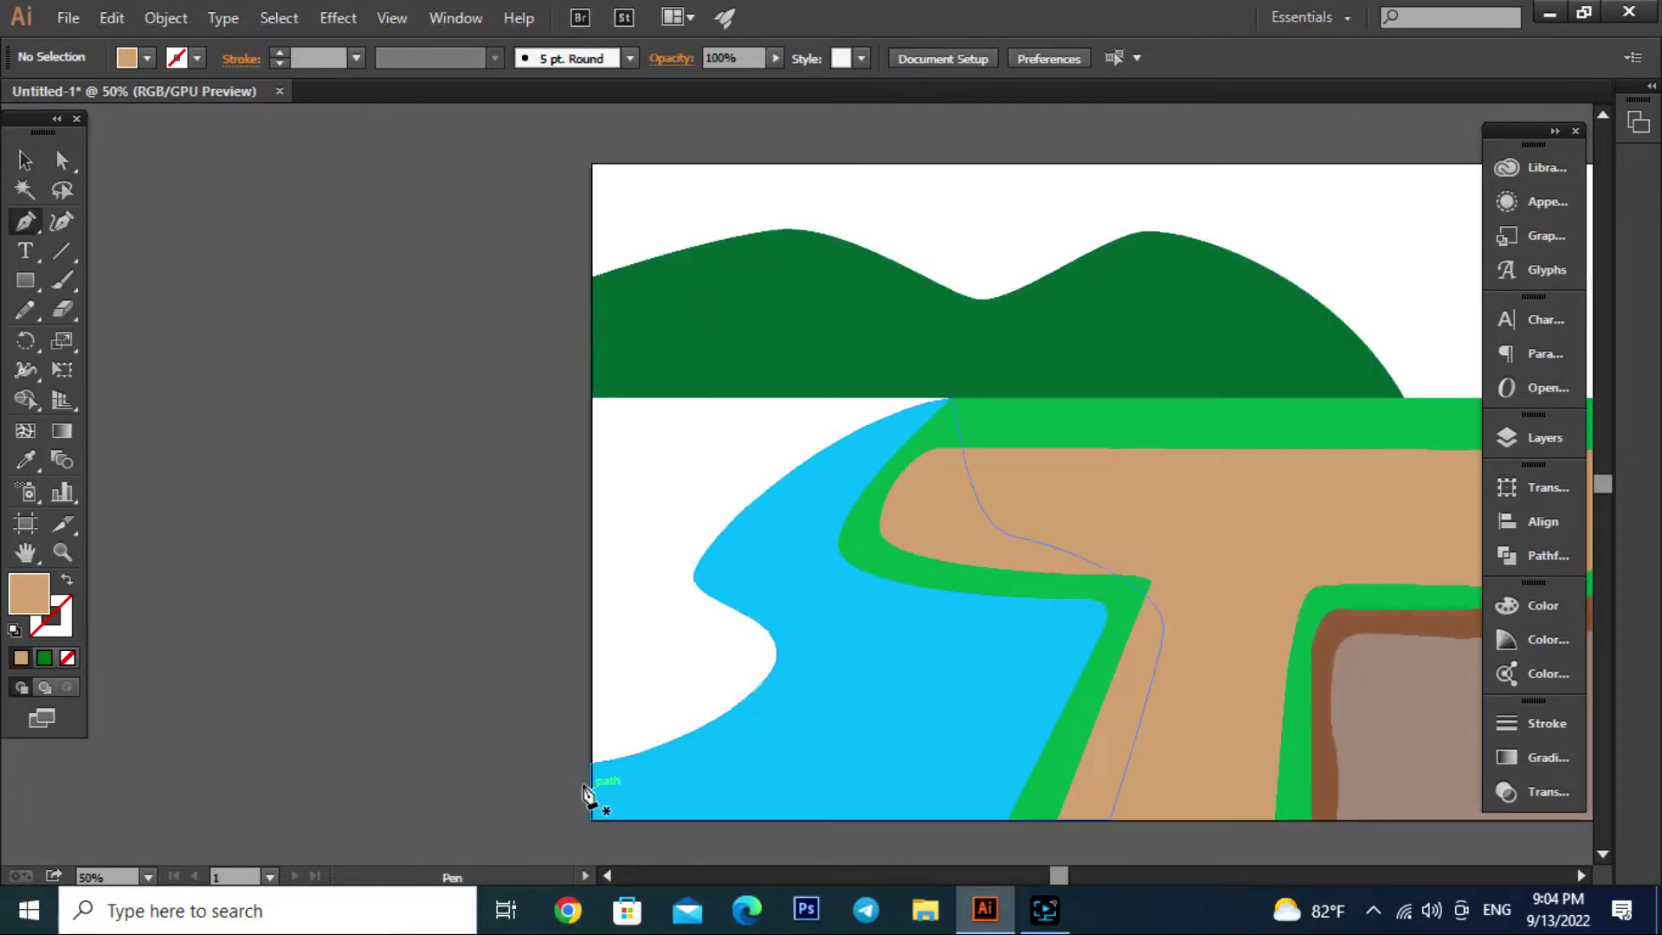
Pen-draw a closed field outline from the bottom-left corner to the horizon and river edge
left_click(592, 762)
left_click(593, 398)
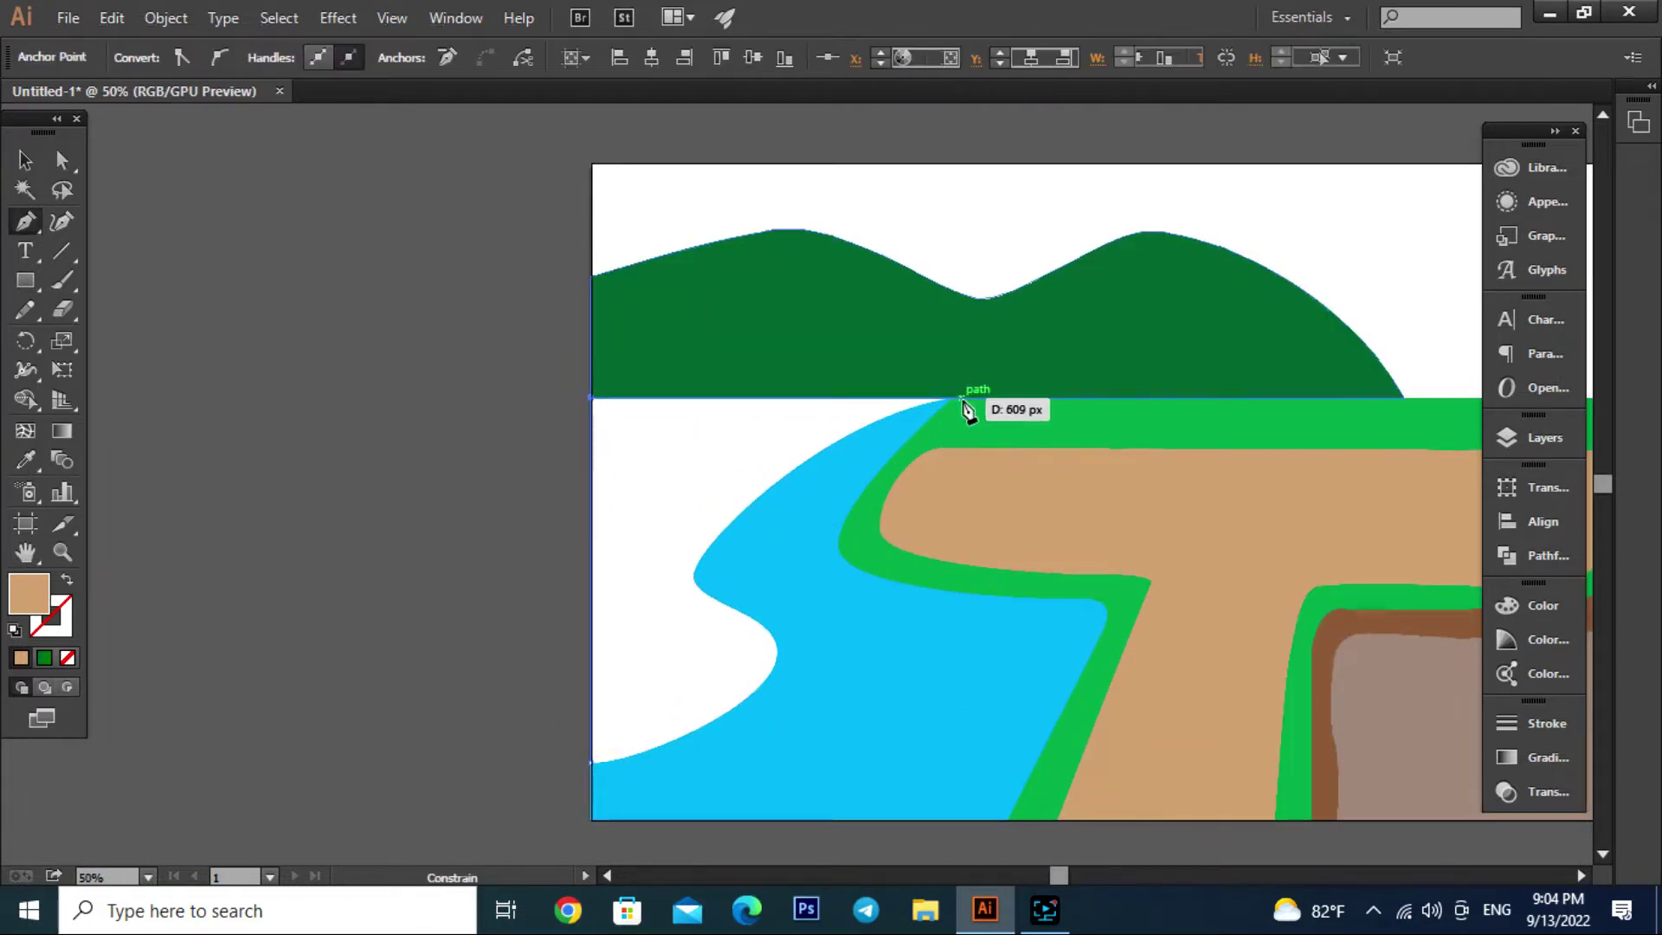
left_click(961, 398)
left_click(879, 657)
left_click(710, 790)
left_click(592, 789)
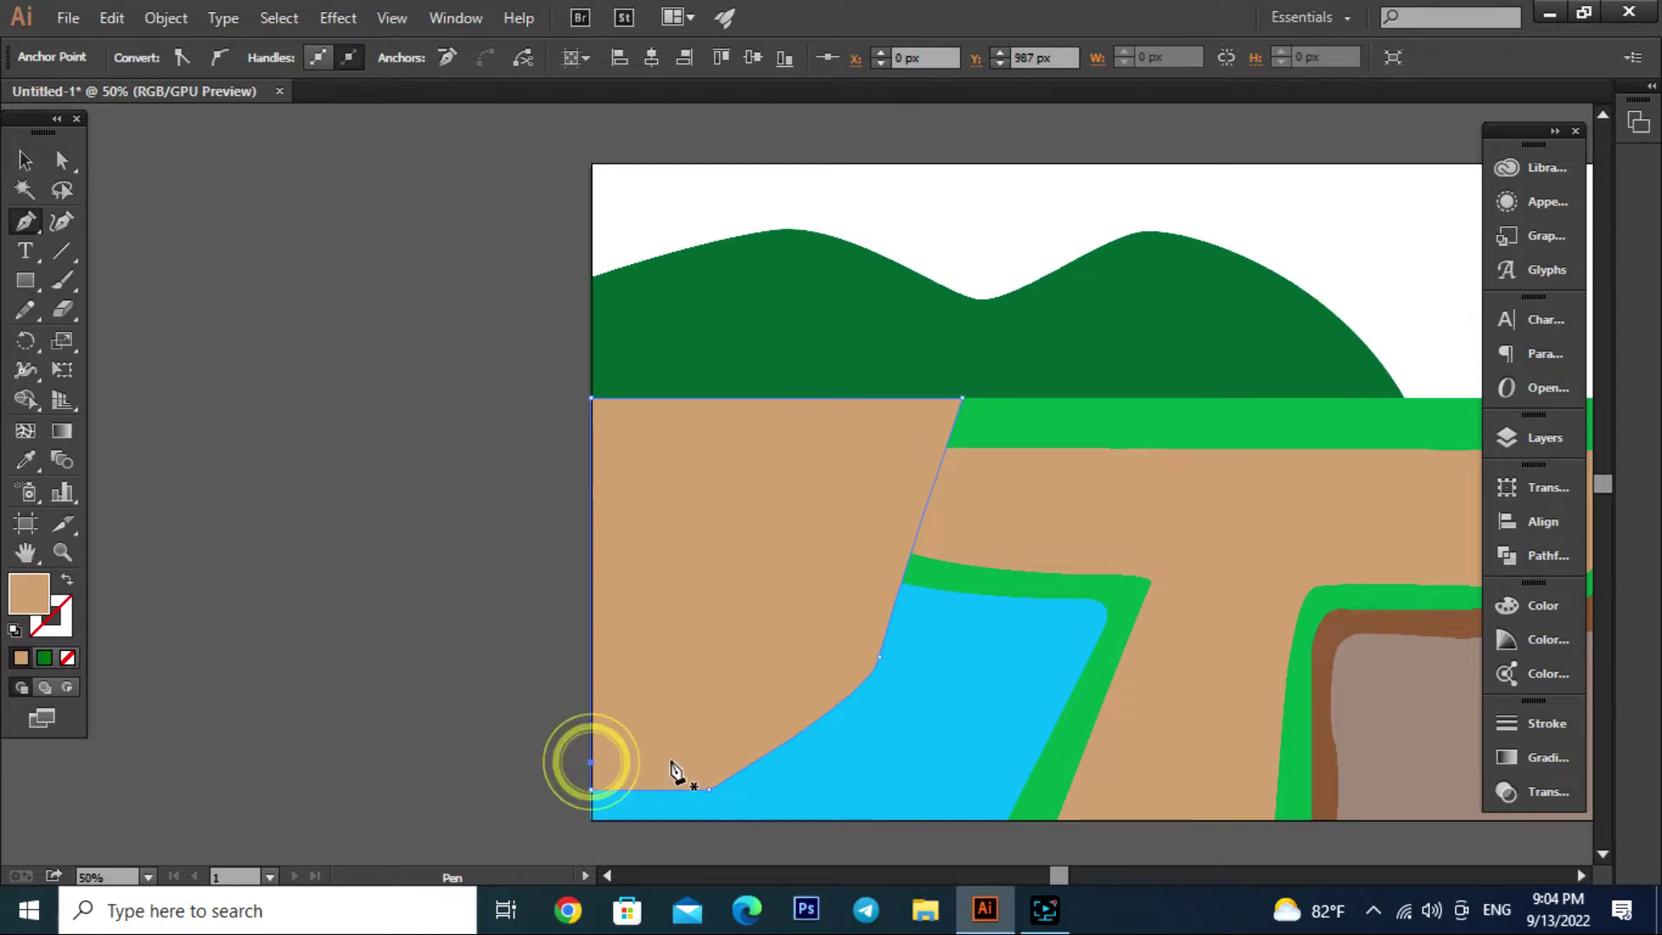
left_click(24, 160)
Fill the left-bank field light green, then change it to a brighter green
left_click(761, 606)
left_click(130, 58)
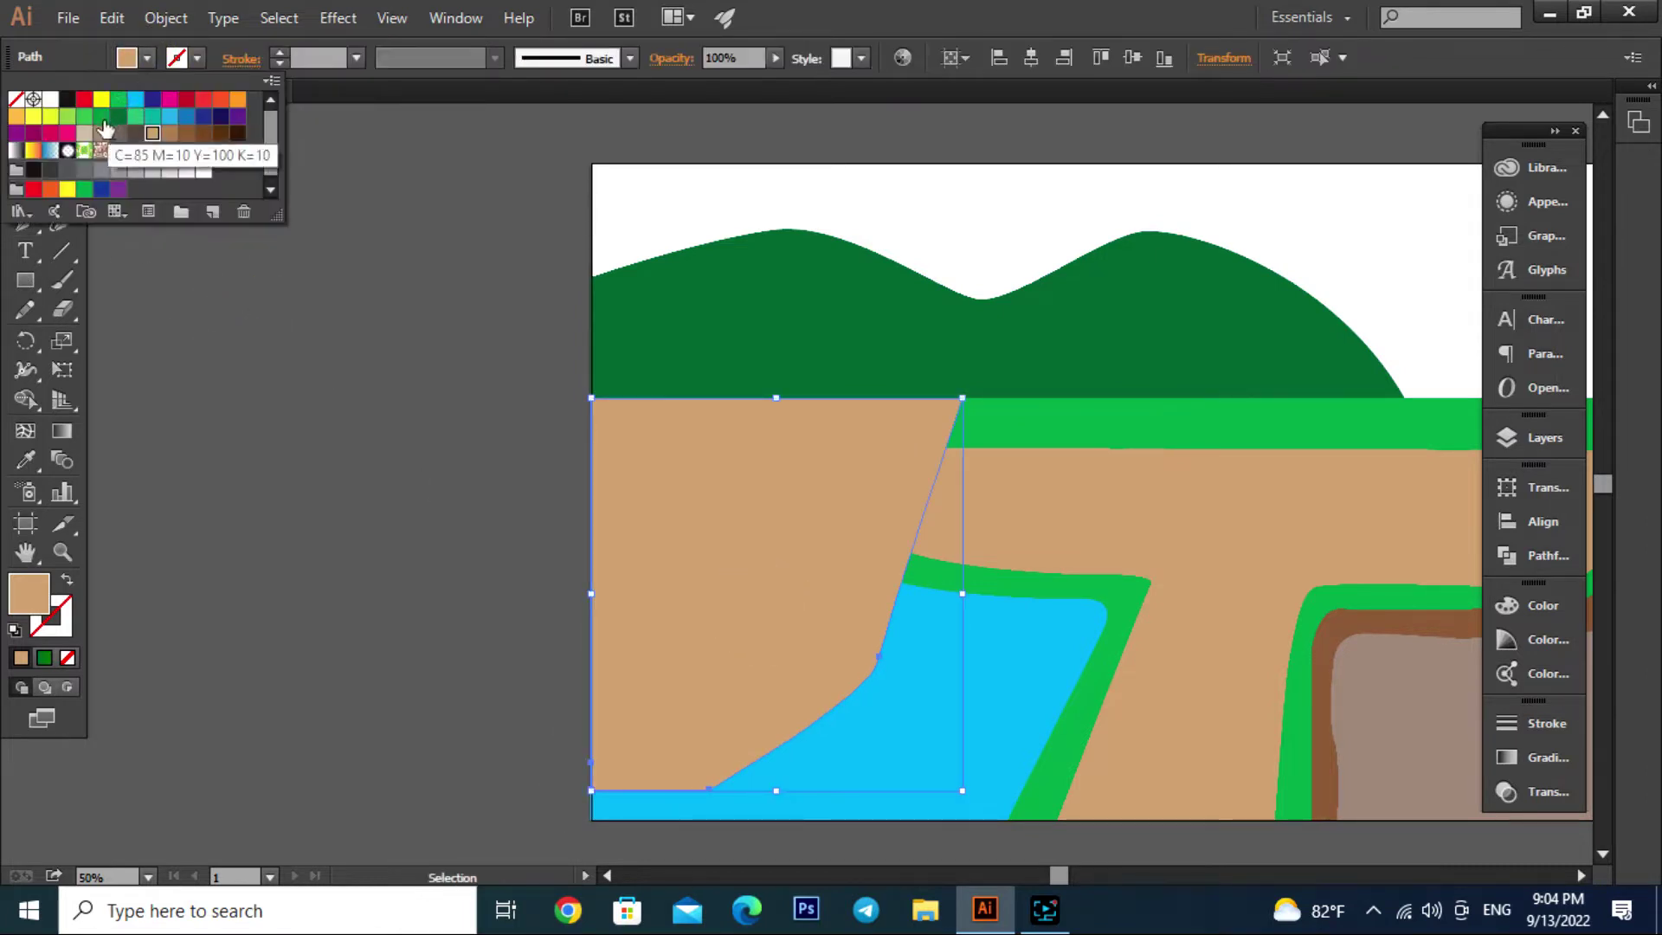
left_click(69, 120)
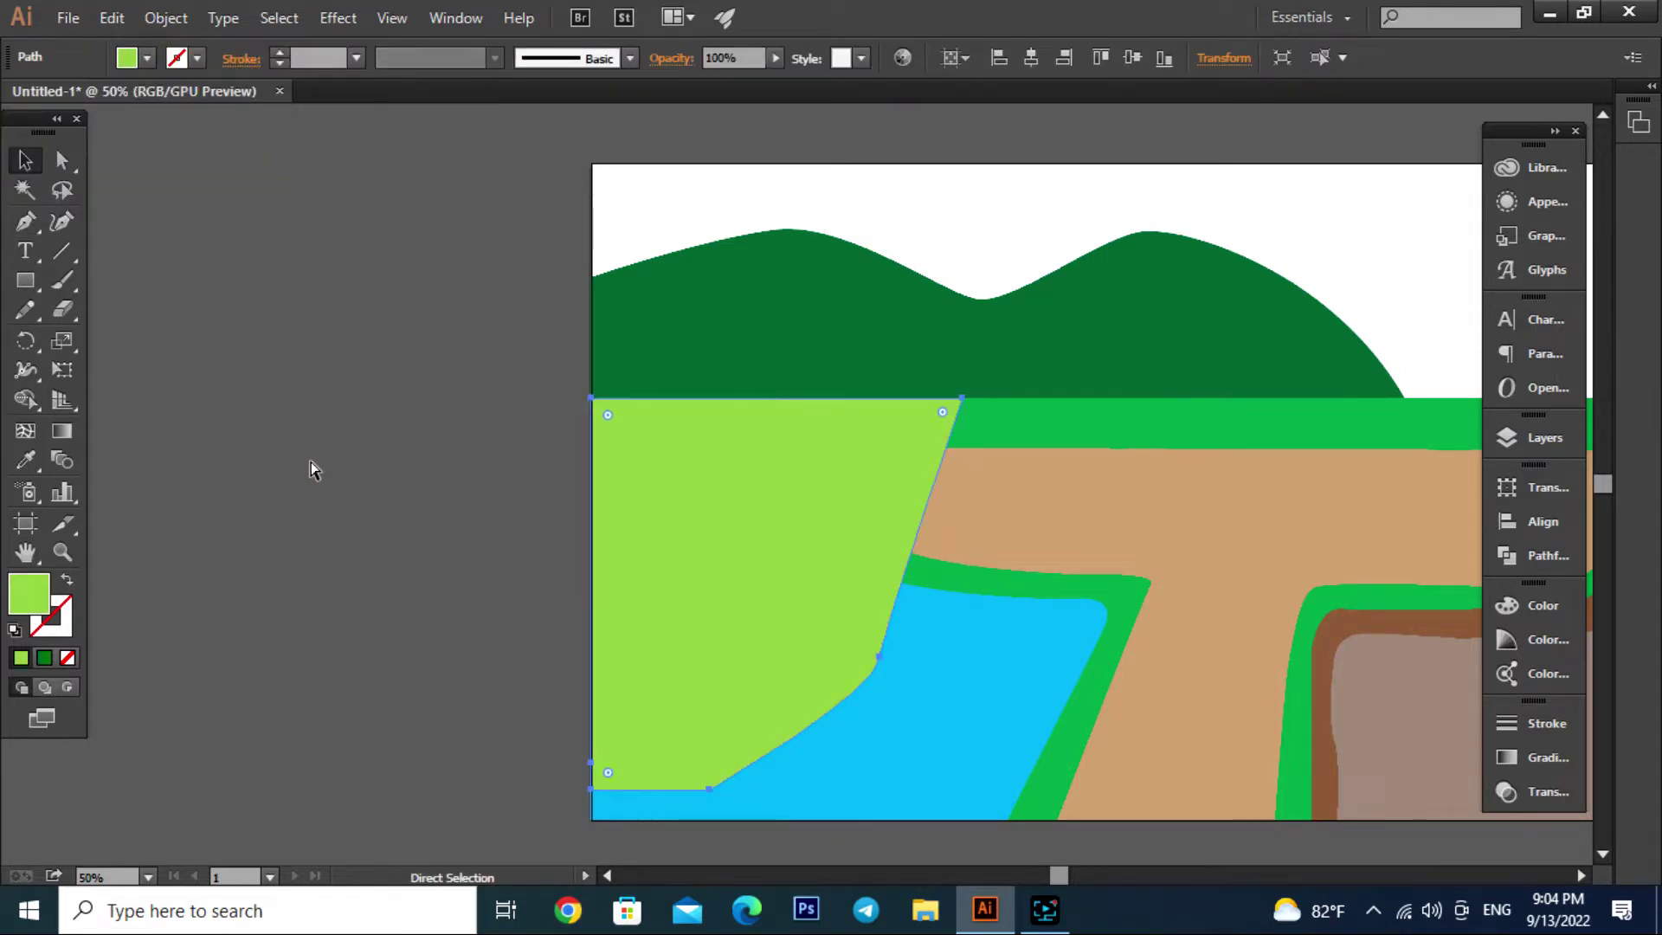
scroll(674, 555, "up", 2)
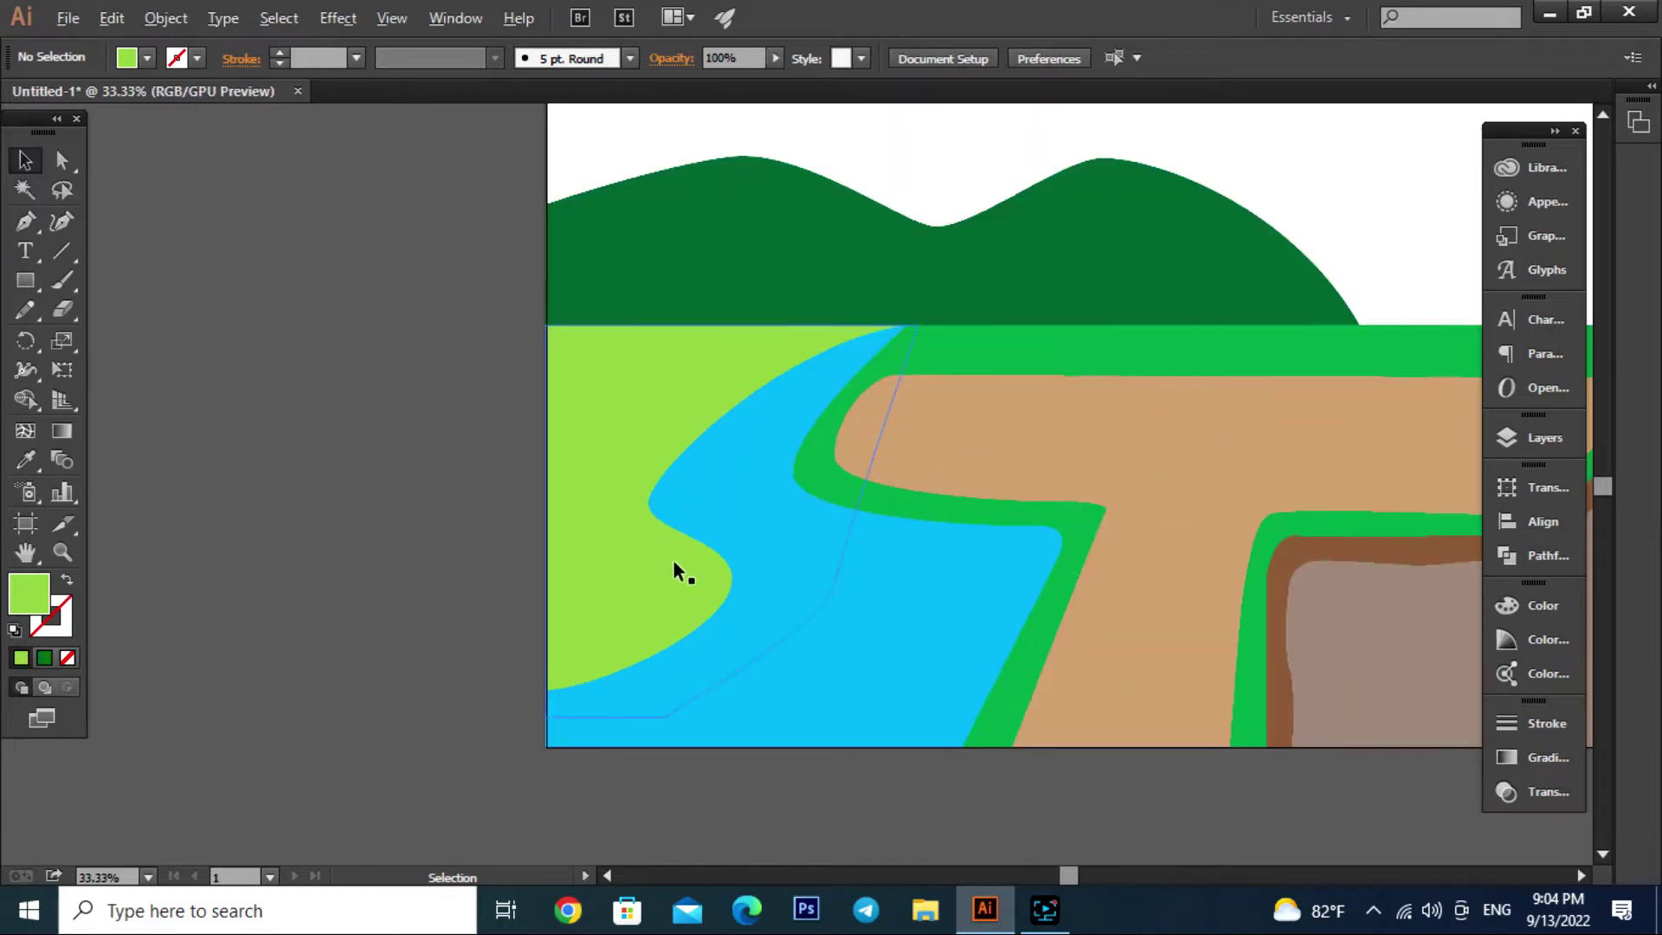
left_click(675, 555)
left_click(147, 58)
left_click(90, 125)
left_click(341, 448)
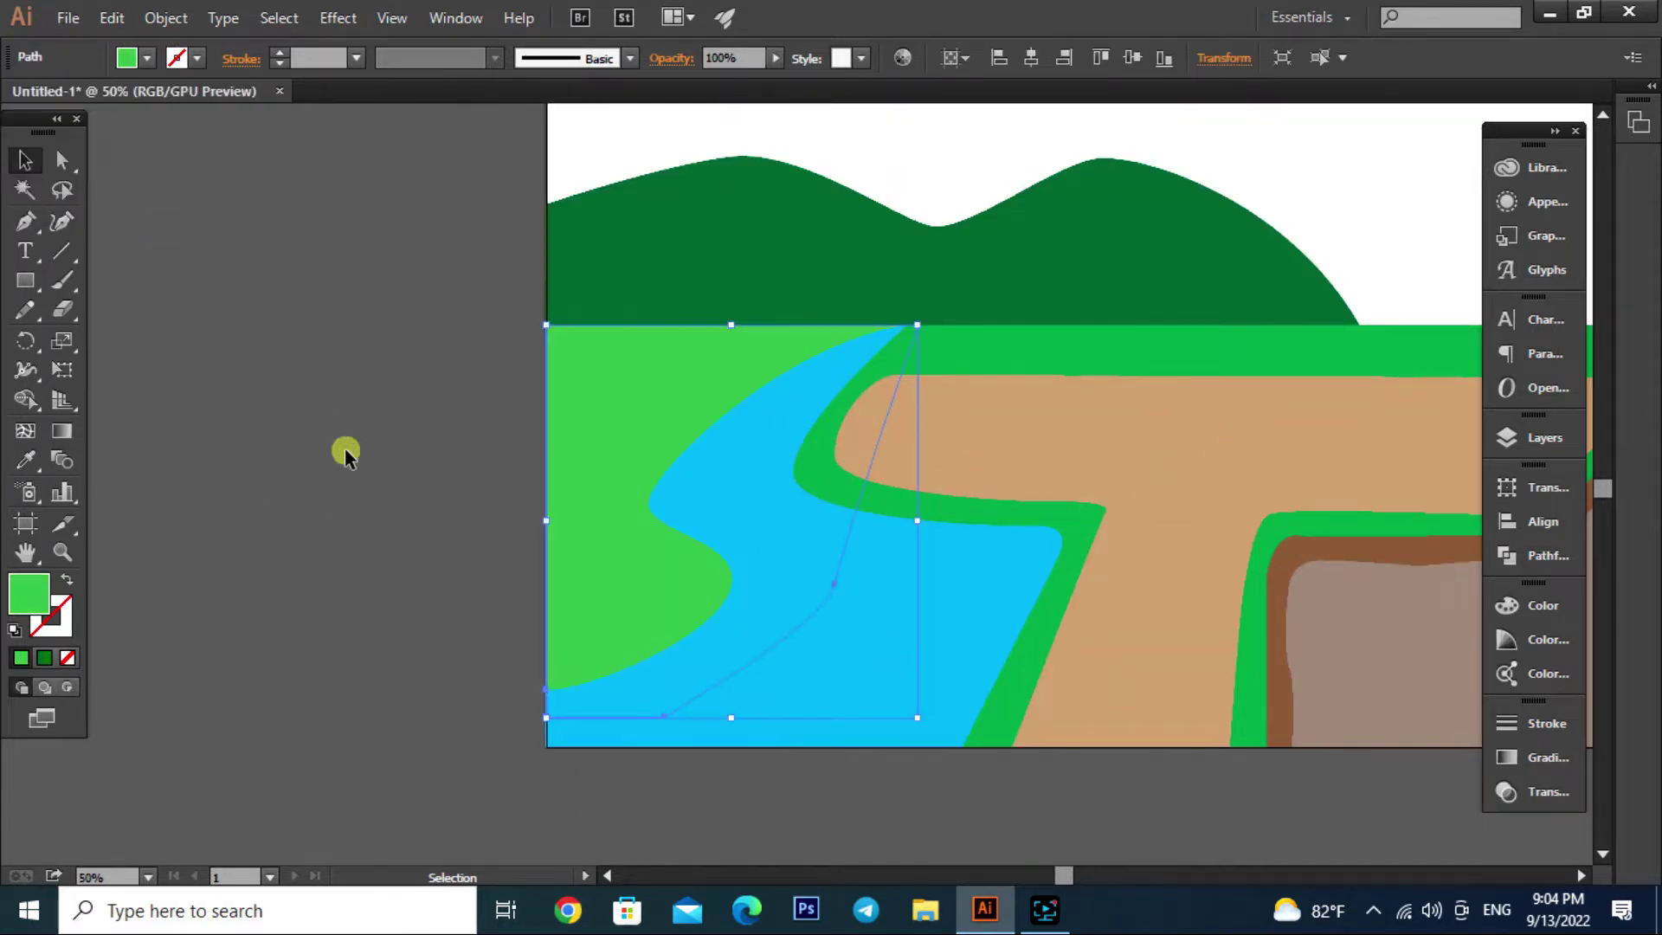
scroll(543, 464, "down", 1)
Pen-draw a curved strip outline tracing the river's left edge up to the field top
key("p")
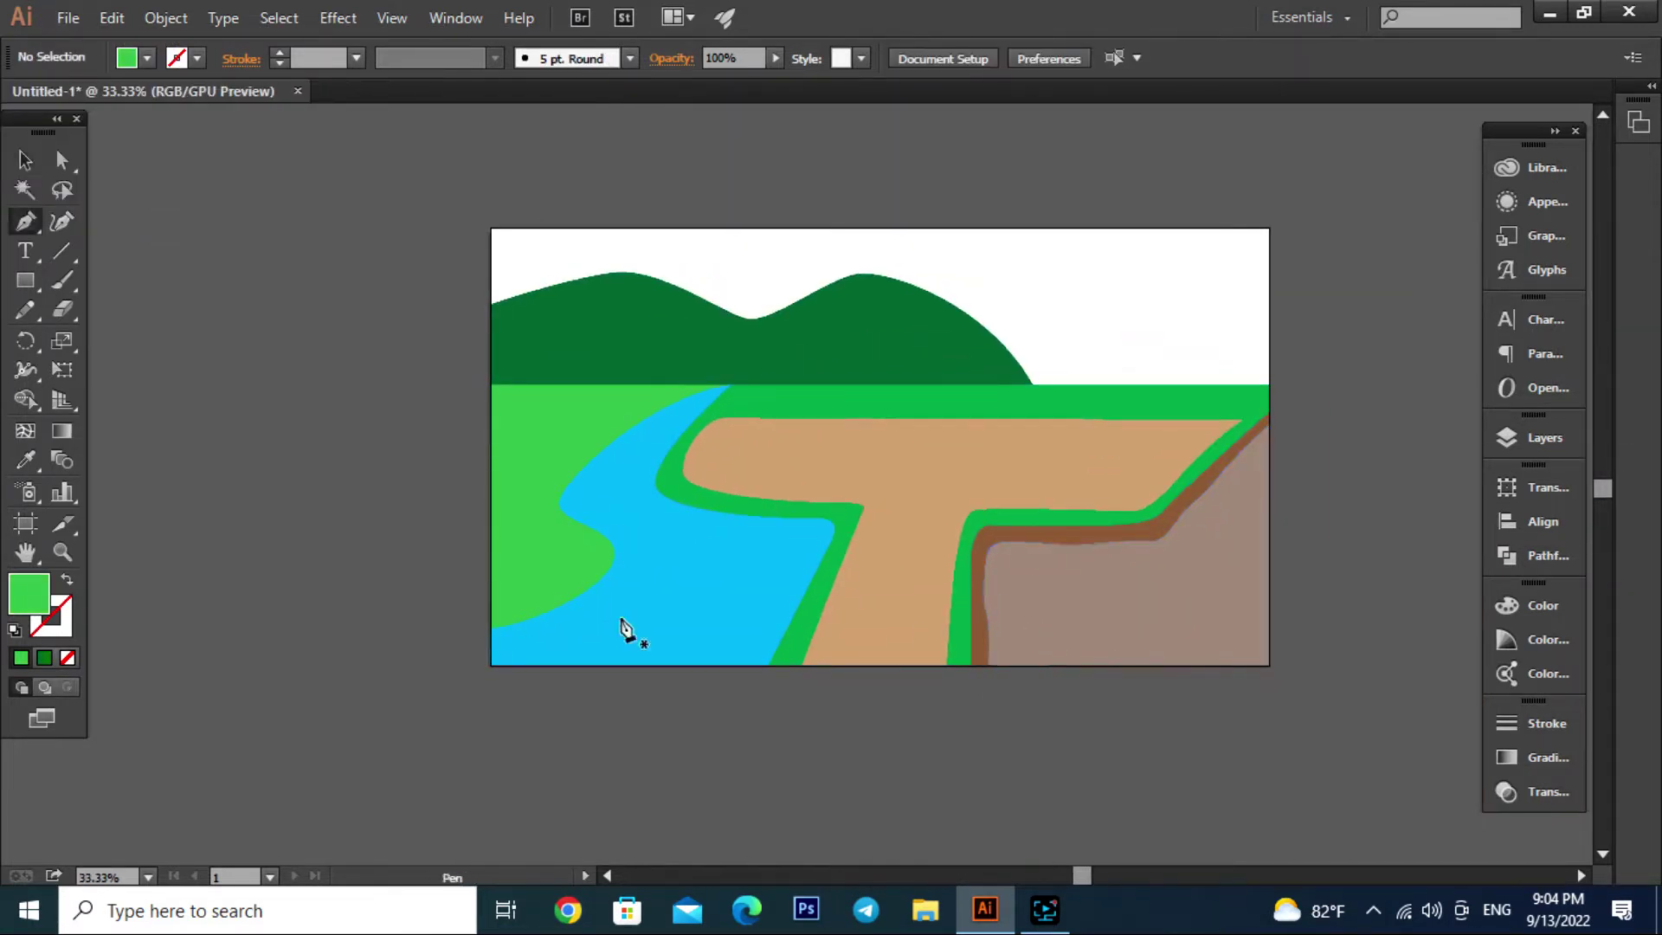
scroll(623, 630, "up", 1)
scroll(519, 620, "up", 1)
left_click_drag(402, 598, 465, 595)
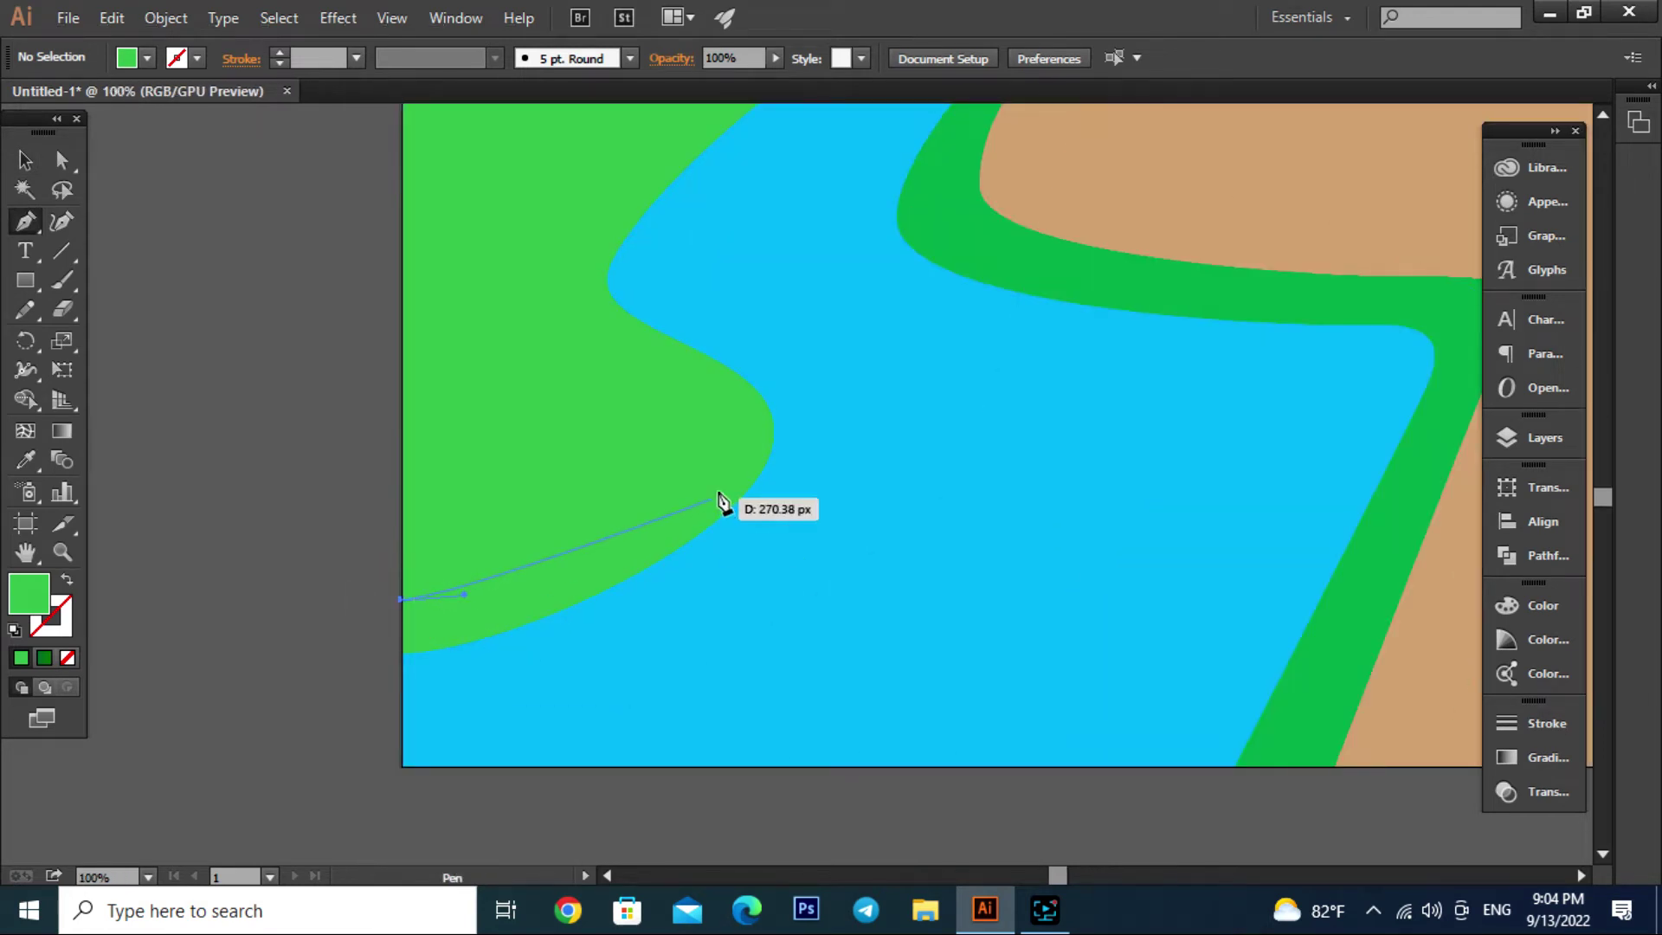
left_click_drag(743, 403, 746, 393)
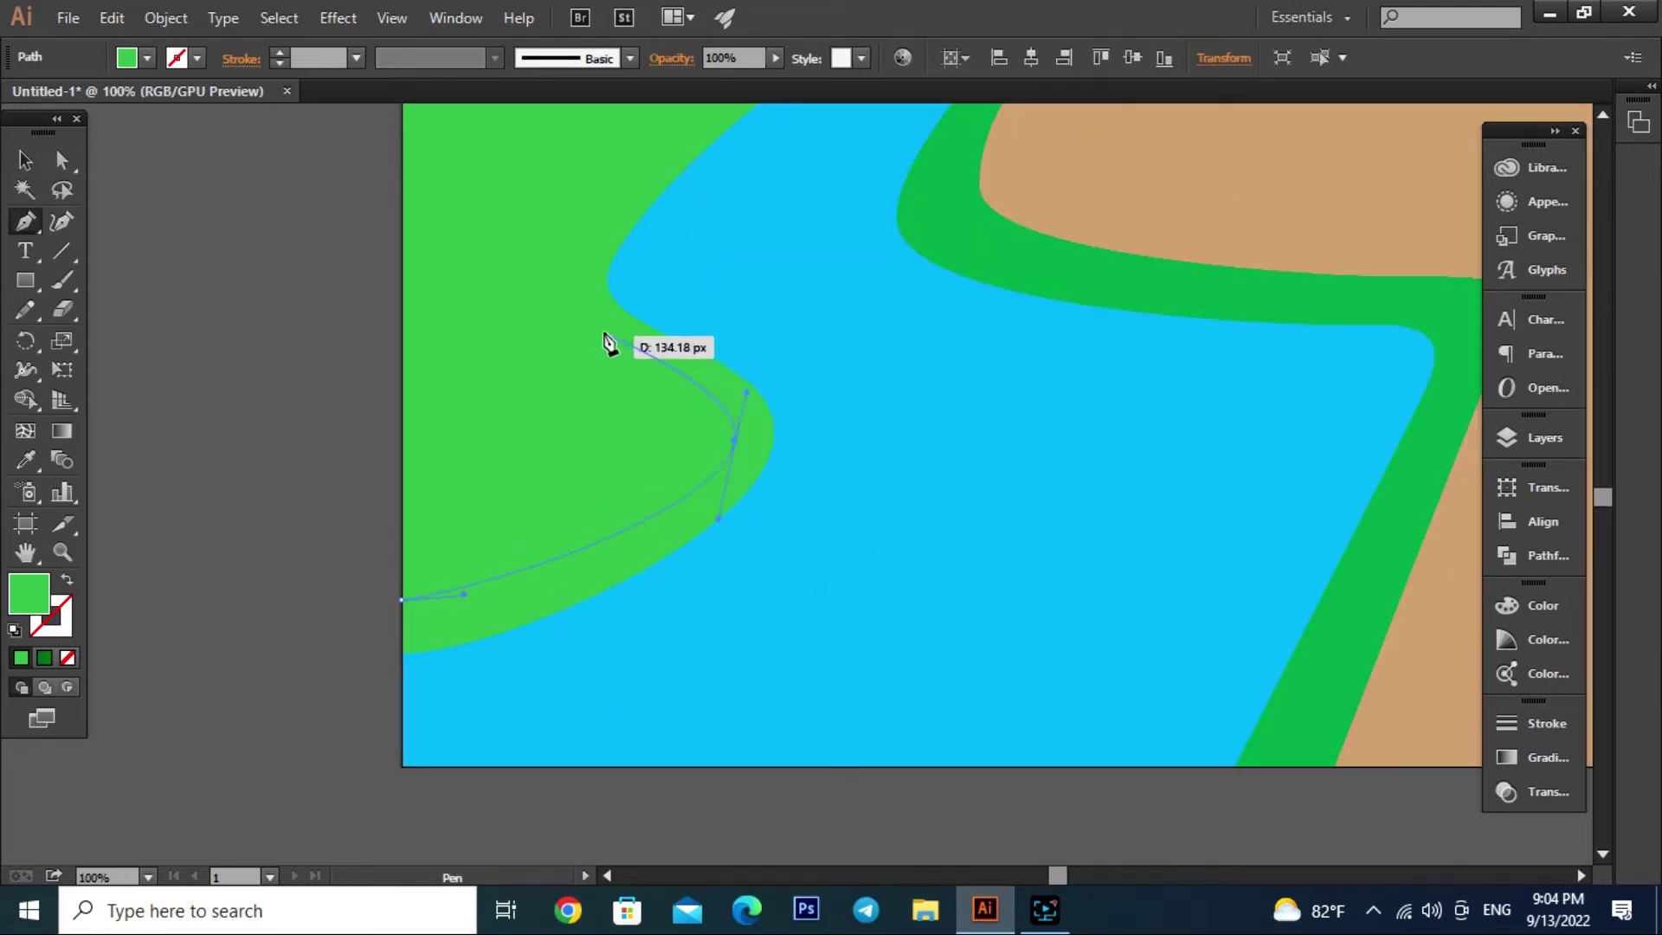
scroll(566, 236, "up", 5)
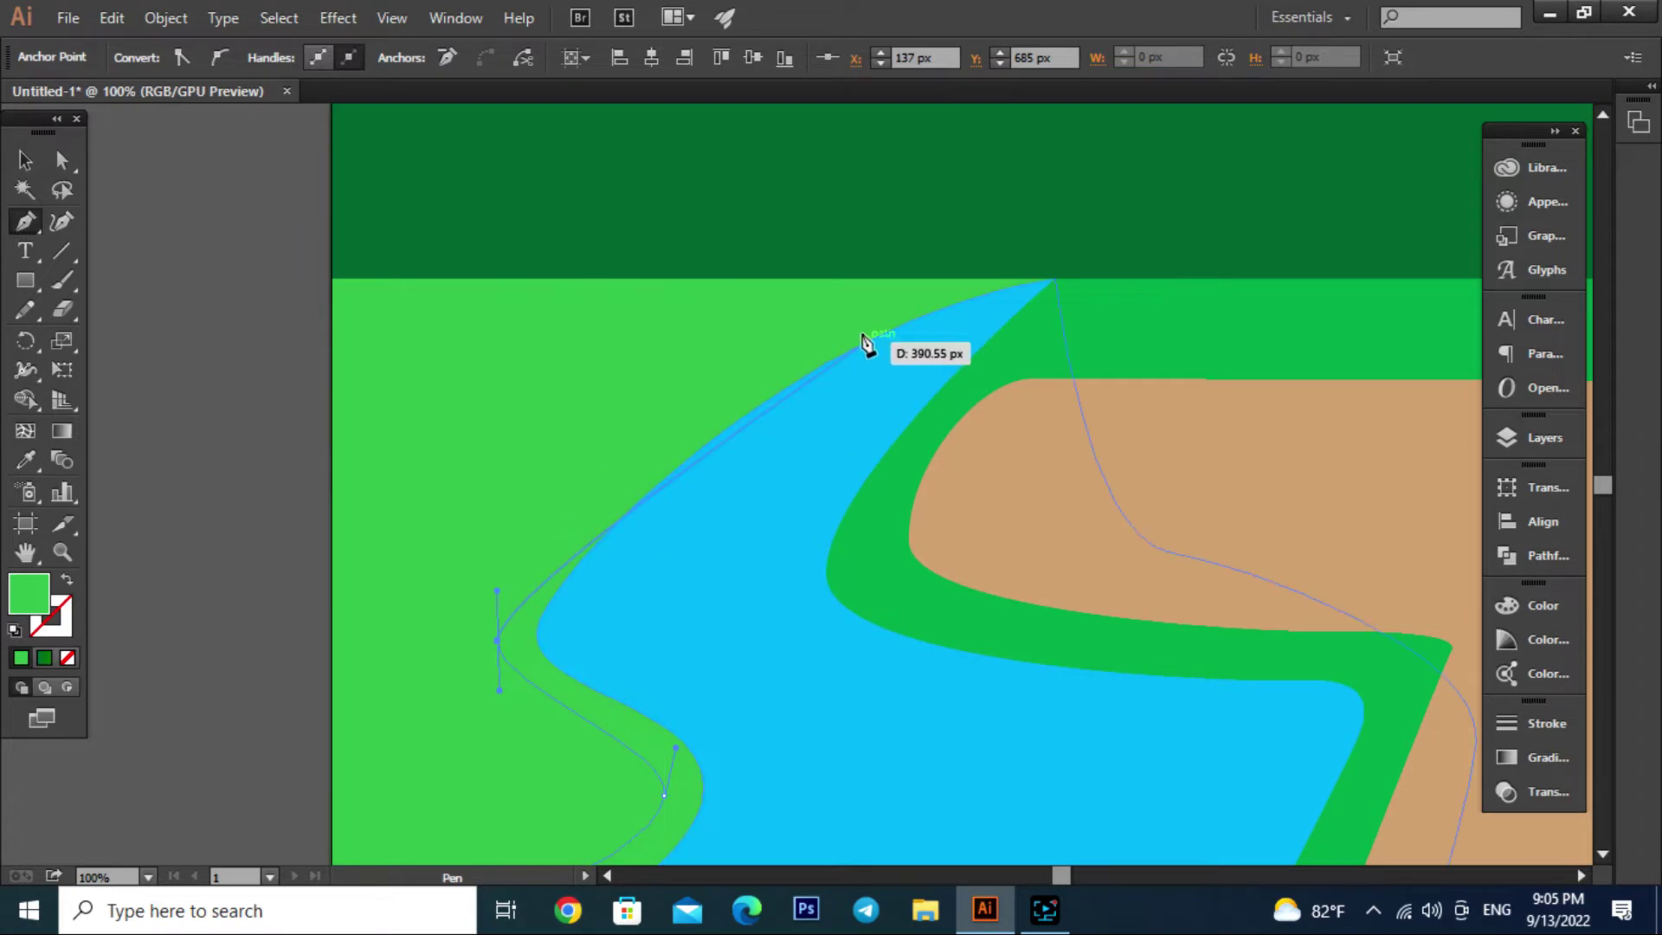
left_click_drag(867, 316, 953, 299)
left_click(1019, 278)
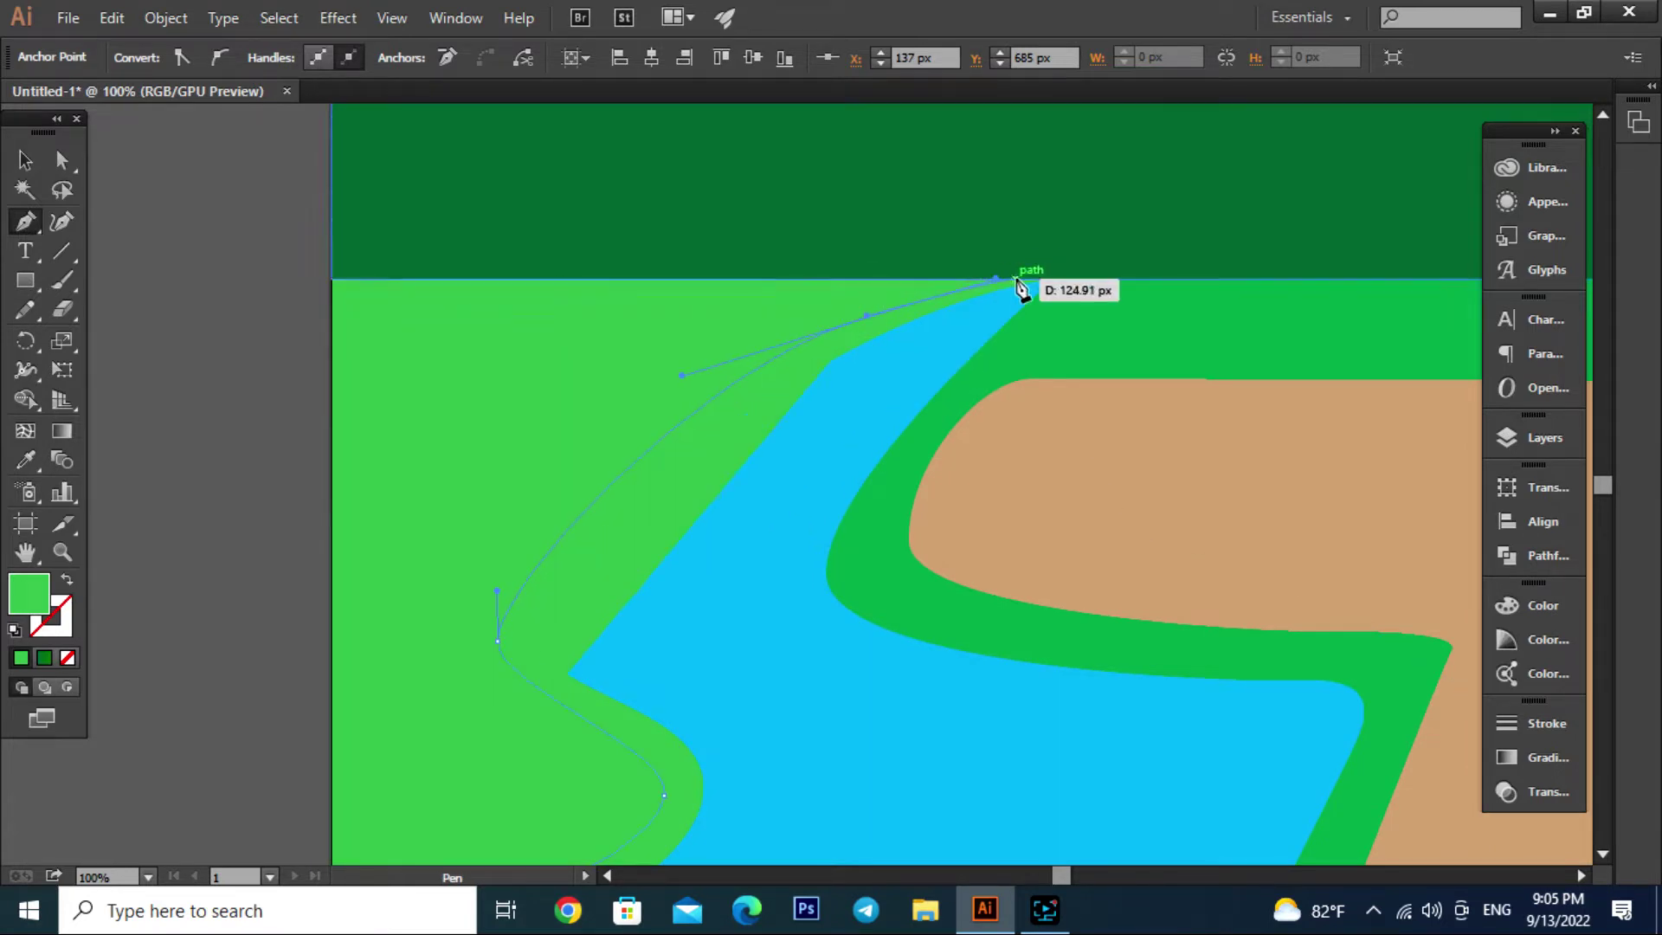
left_click(334, 279)
scroll(394, 631, "down", 5)
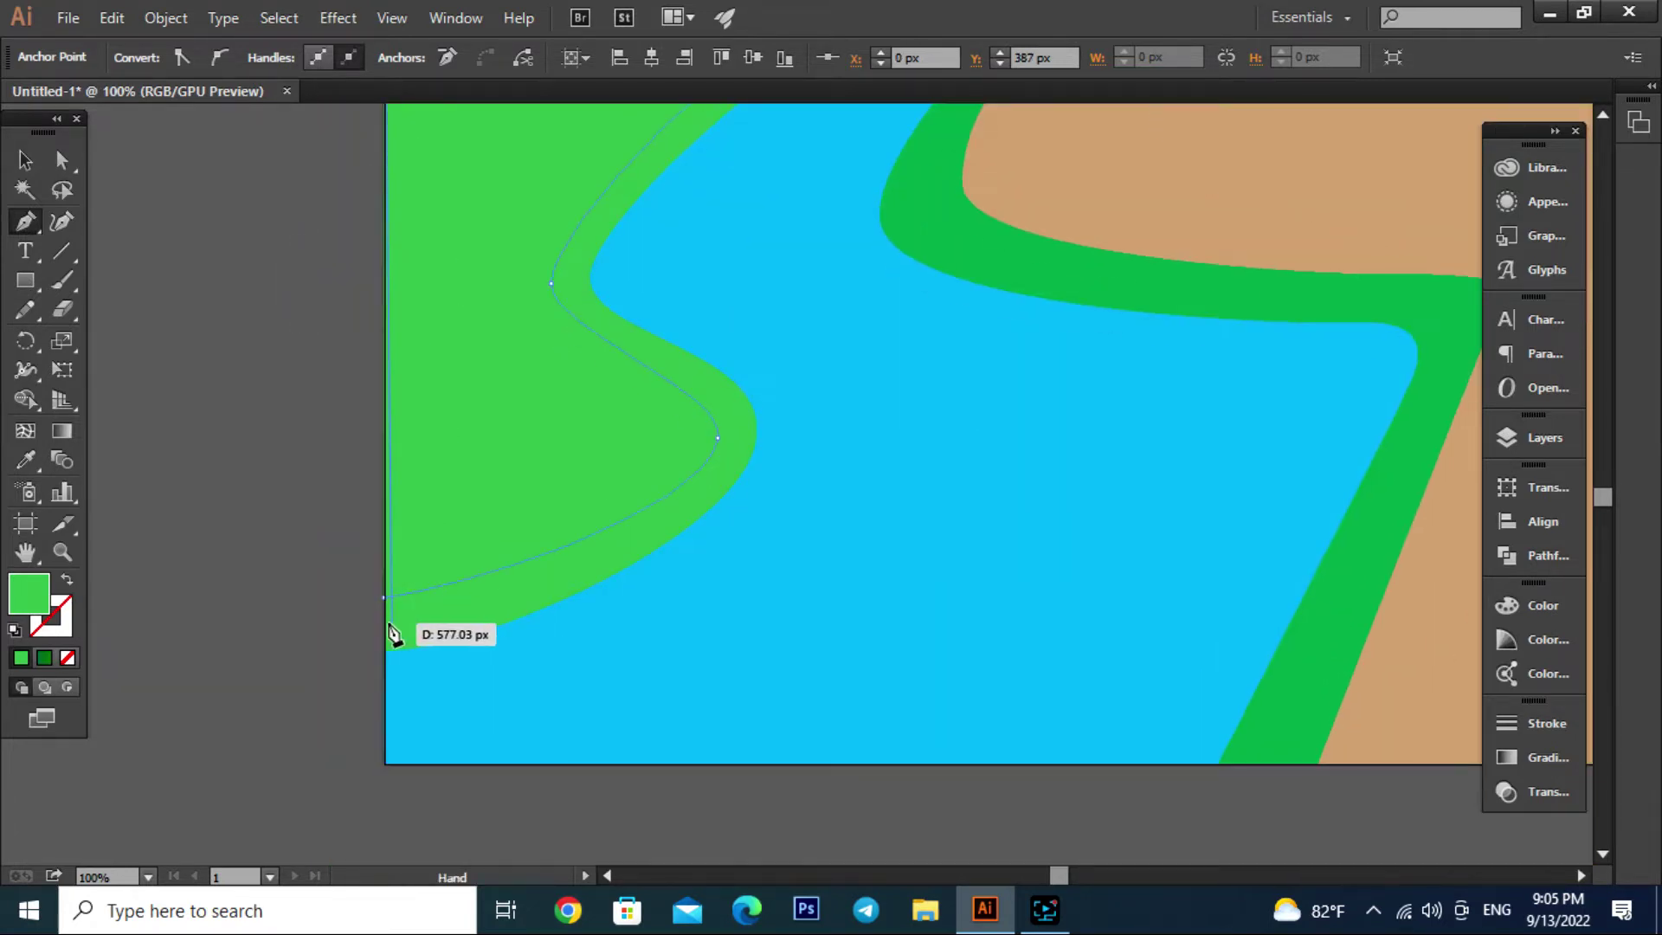
left_click(382, 594)
left_click(25, 160)
left_click(280, 312)
Eyedrop the right bank's darker green onto the new left-bank strip
left_click(835, 509)
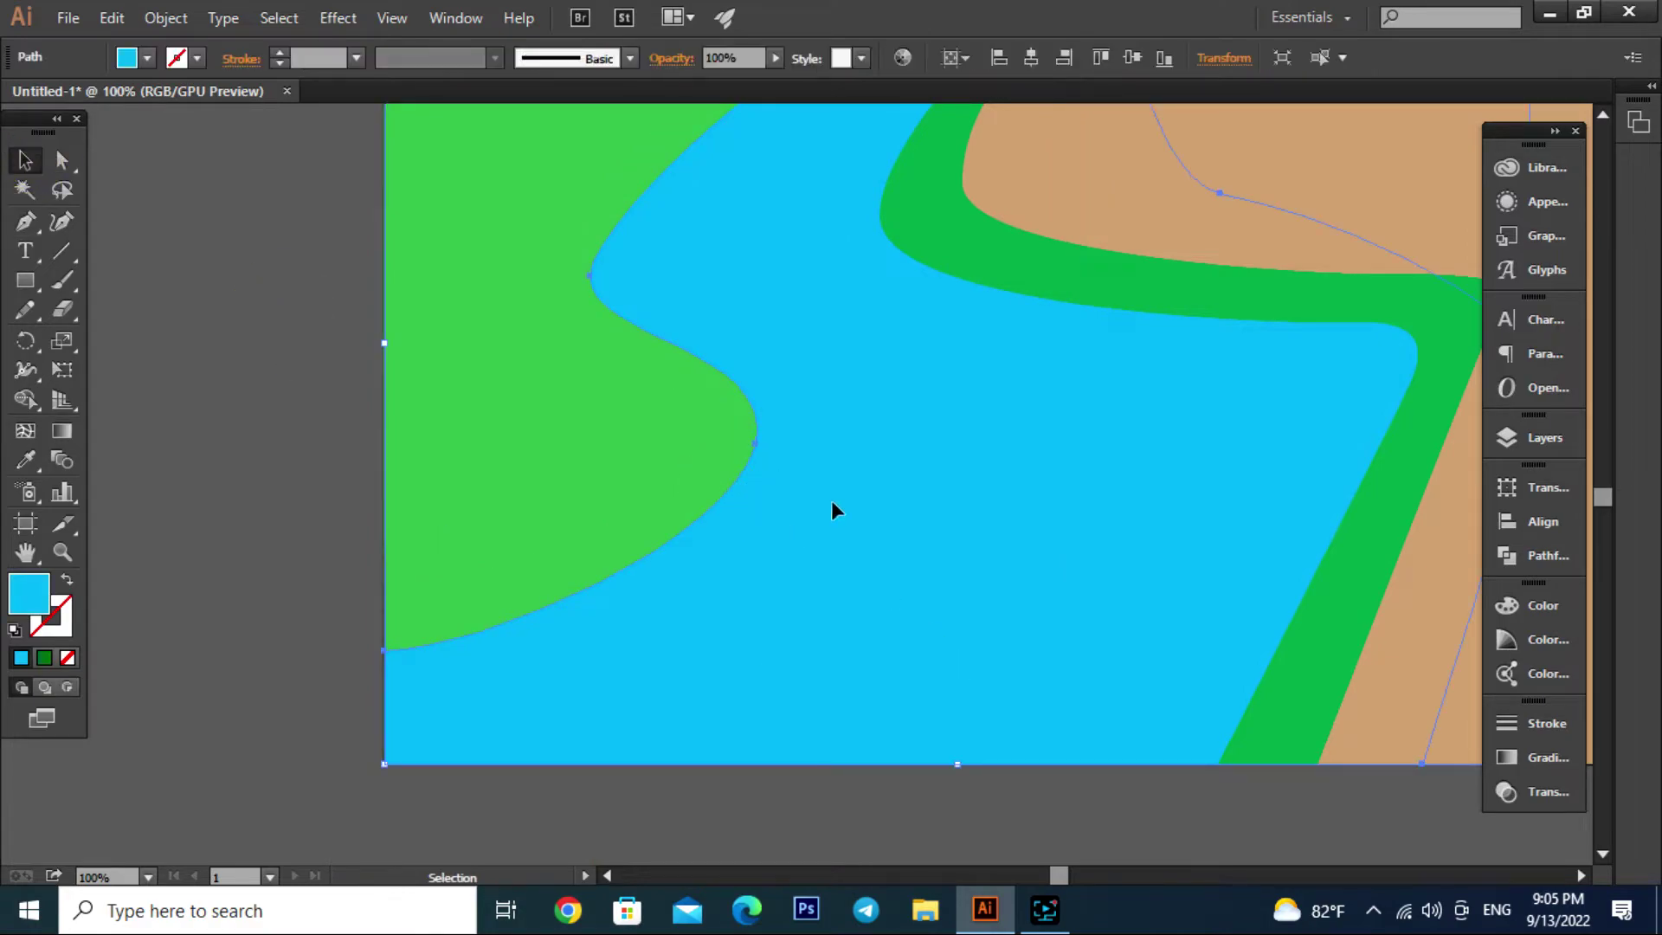
key("ctrl+minus")
left_click(25, 461)
left_click(1114, 397)
left_click(25, 161)
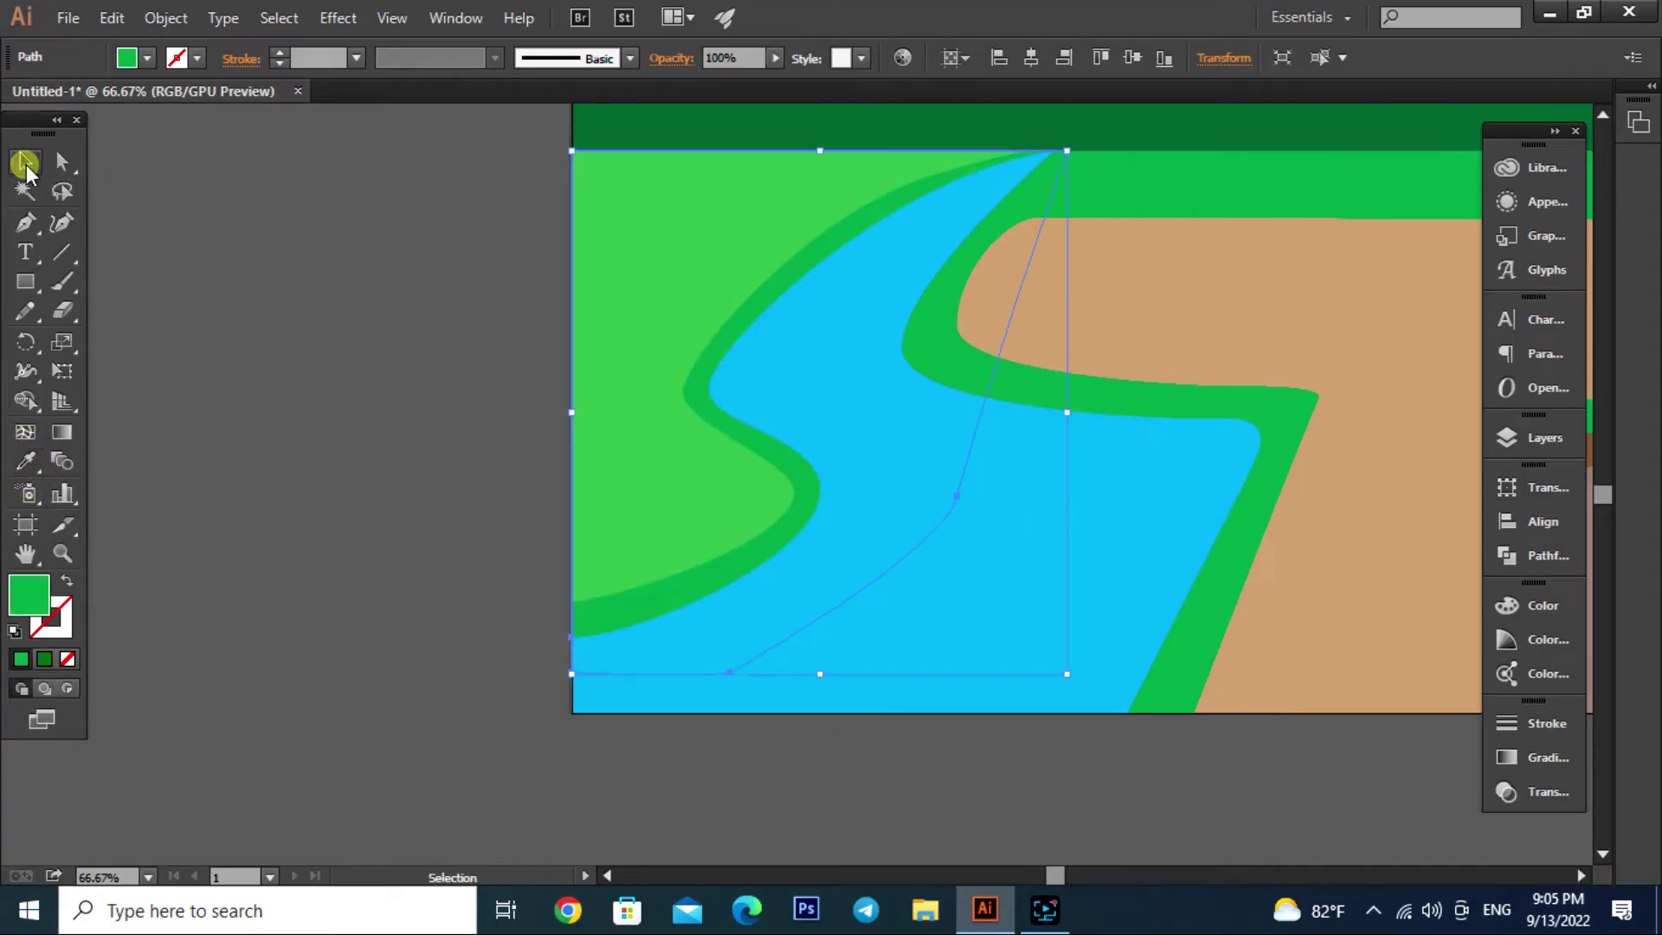
left_click(140, 216)
key("ctrl+minus")
key("ctrl+minus")
left_click_drag(446, 233, 441, 308)
scroll(673, 344, "up", 1)
scroll(673, 344, "up", 2)
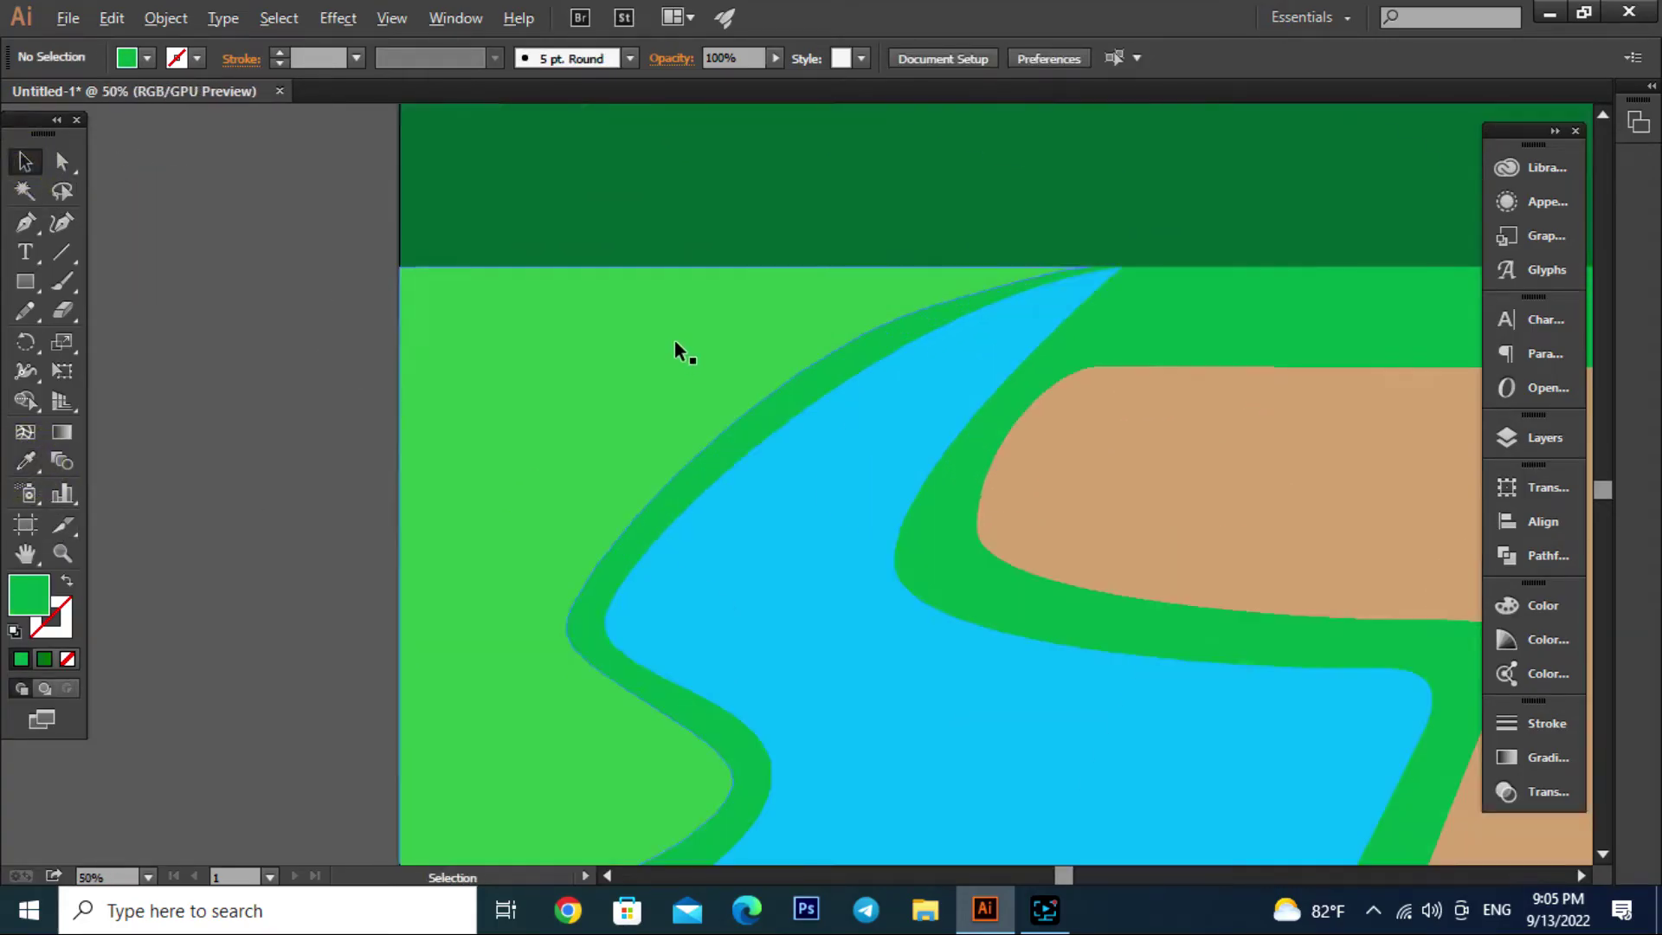
left_click(398, 426)
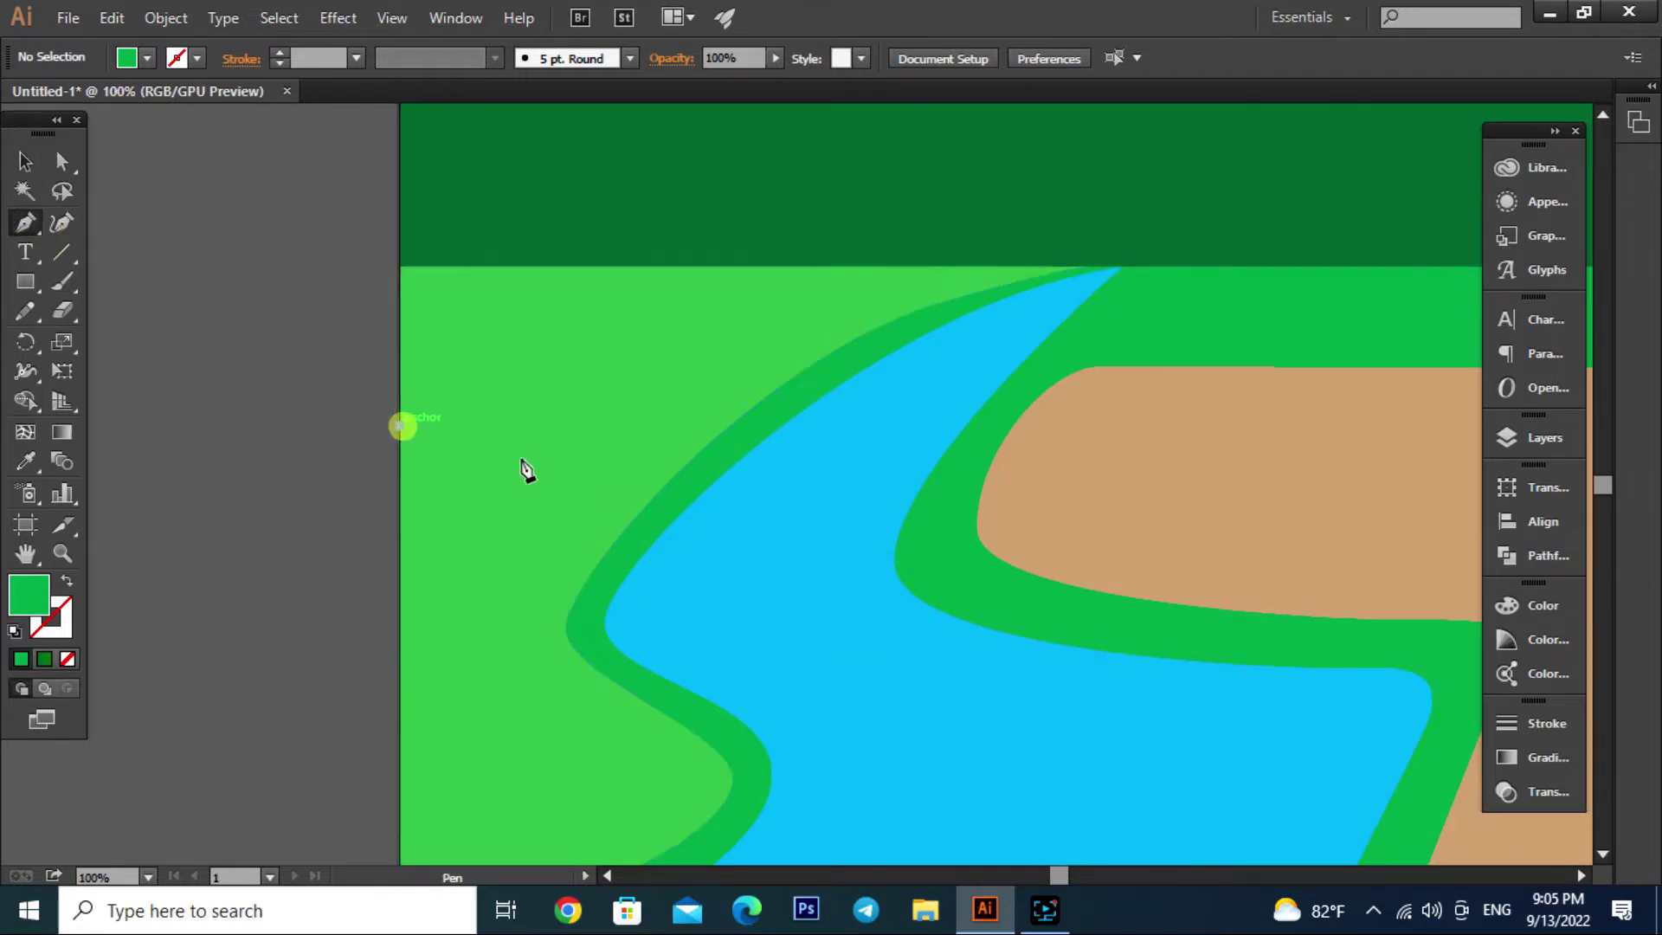
left_click(734, 425)
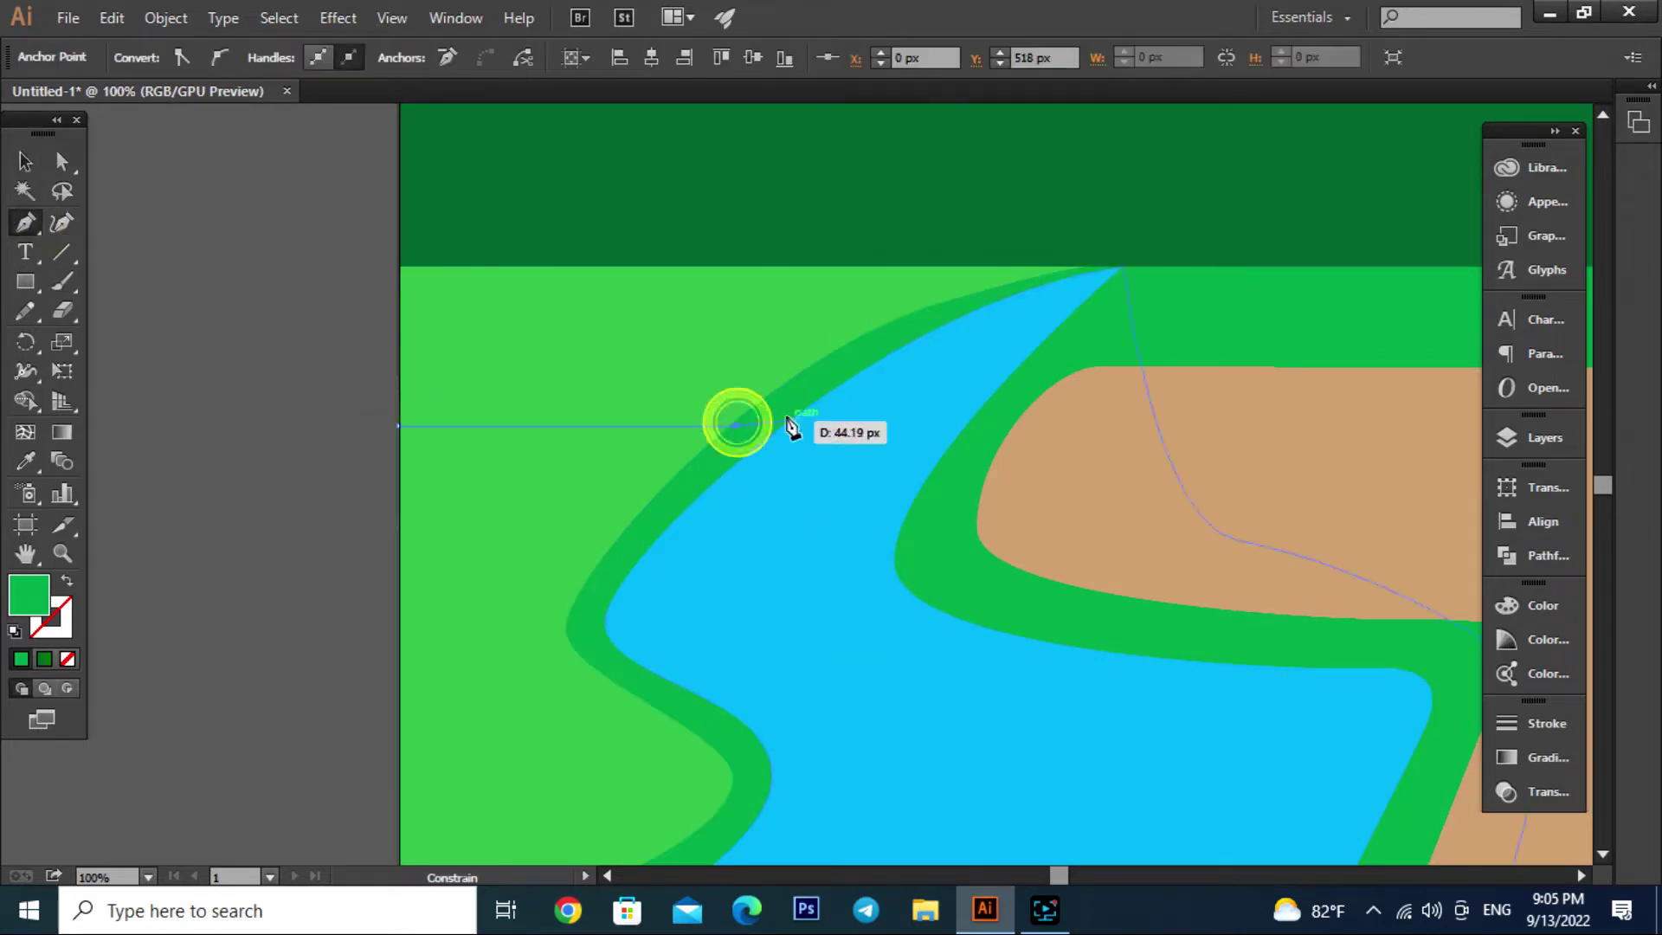
left_click(25, 161)
left_click(563, 450)
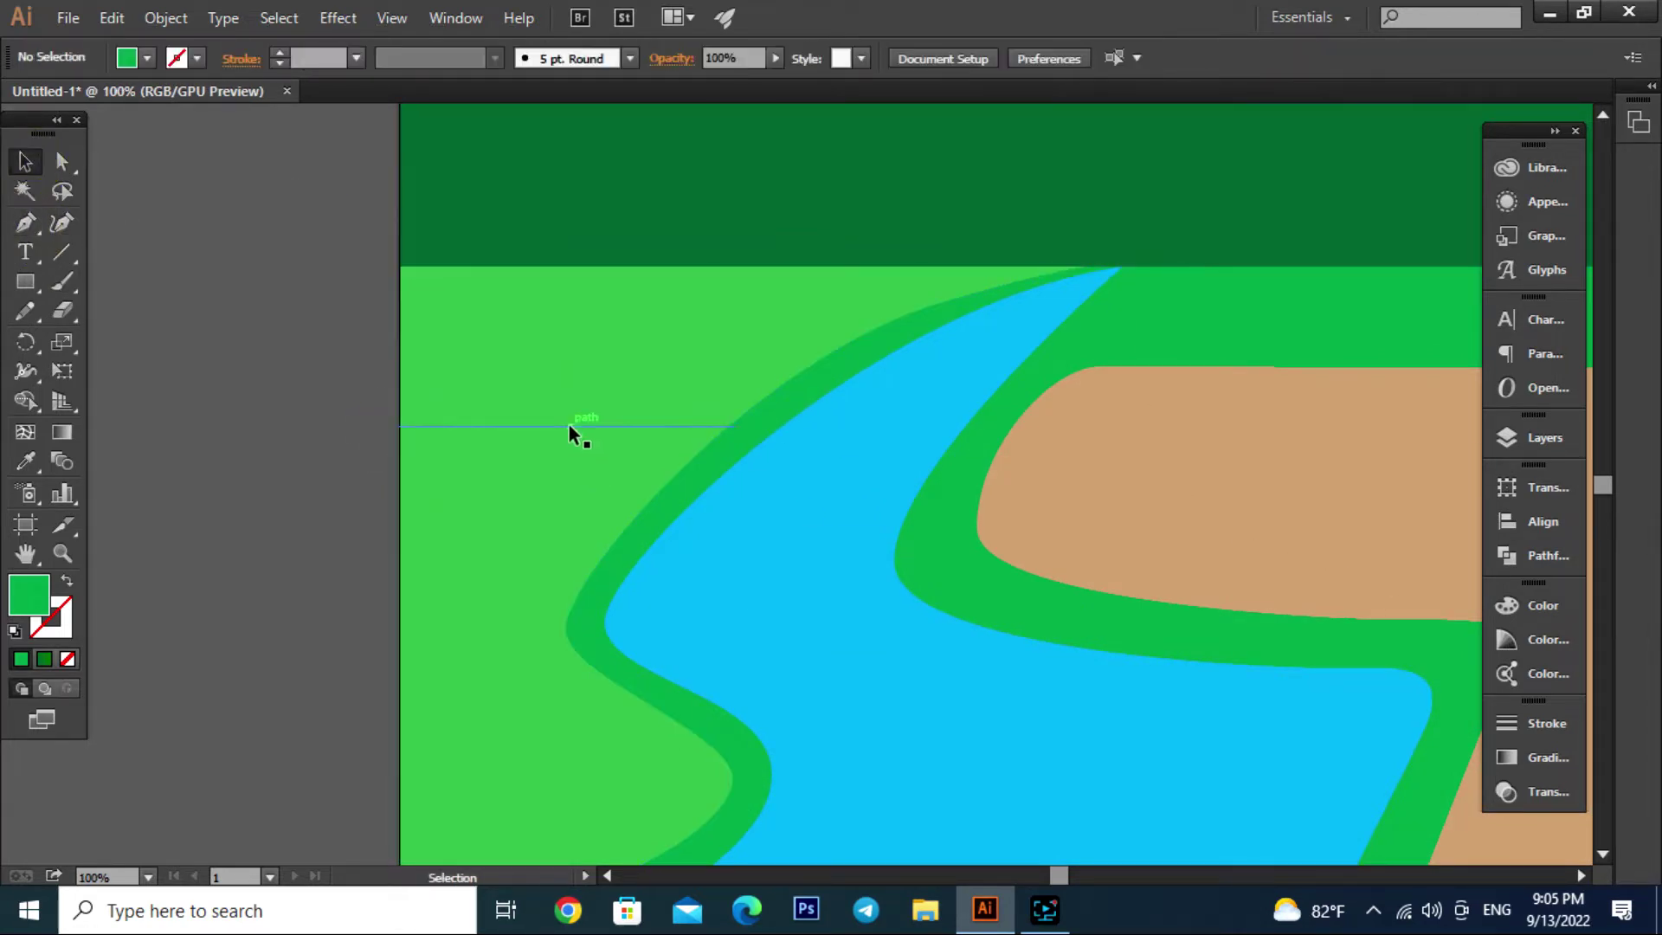
left_click(278, 54)
left_click(197, 58)
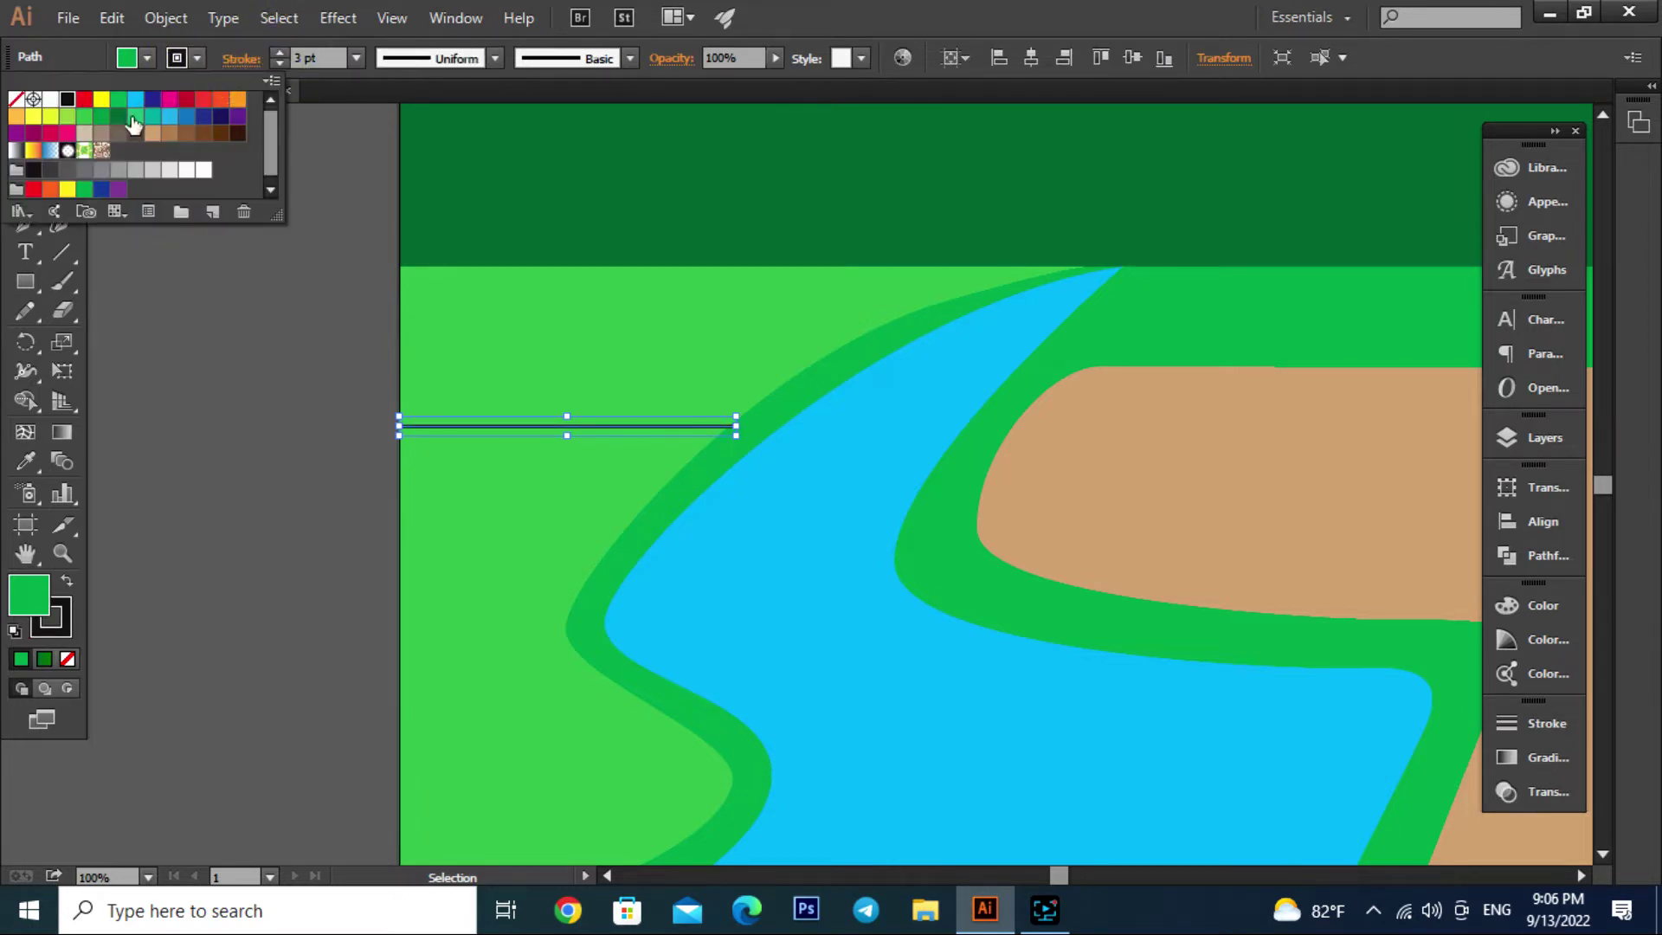
left_click(192, 365)
scroll(668, 437, "up", 2)
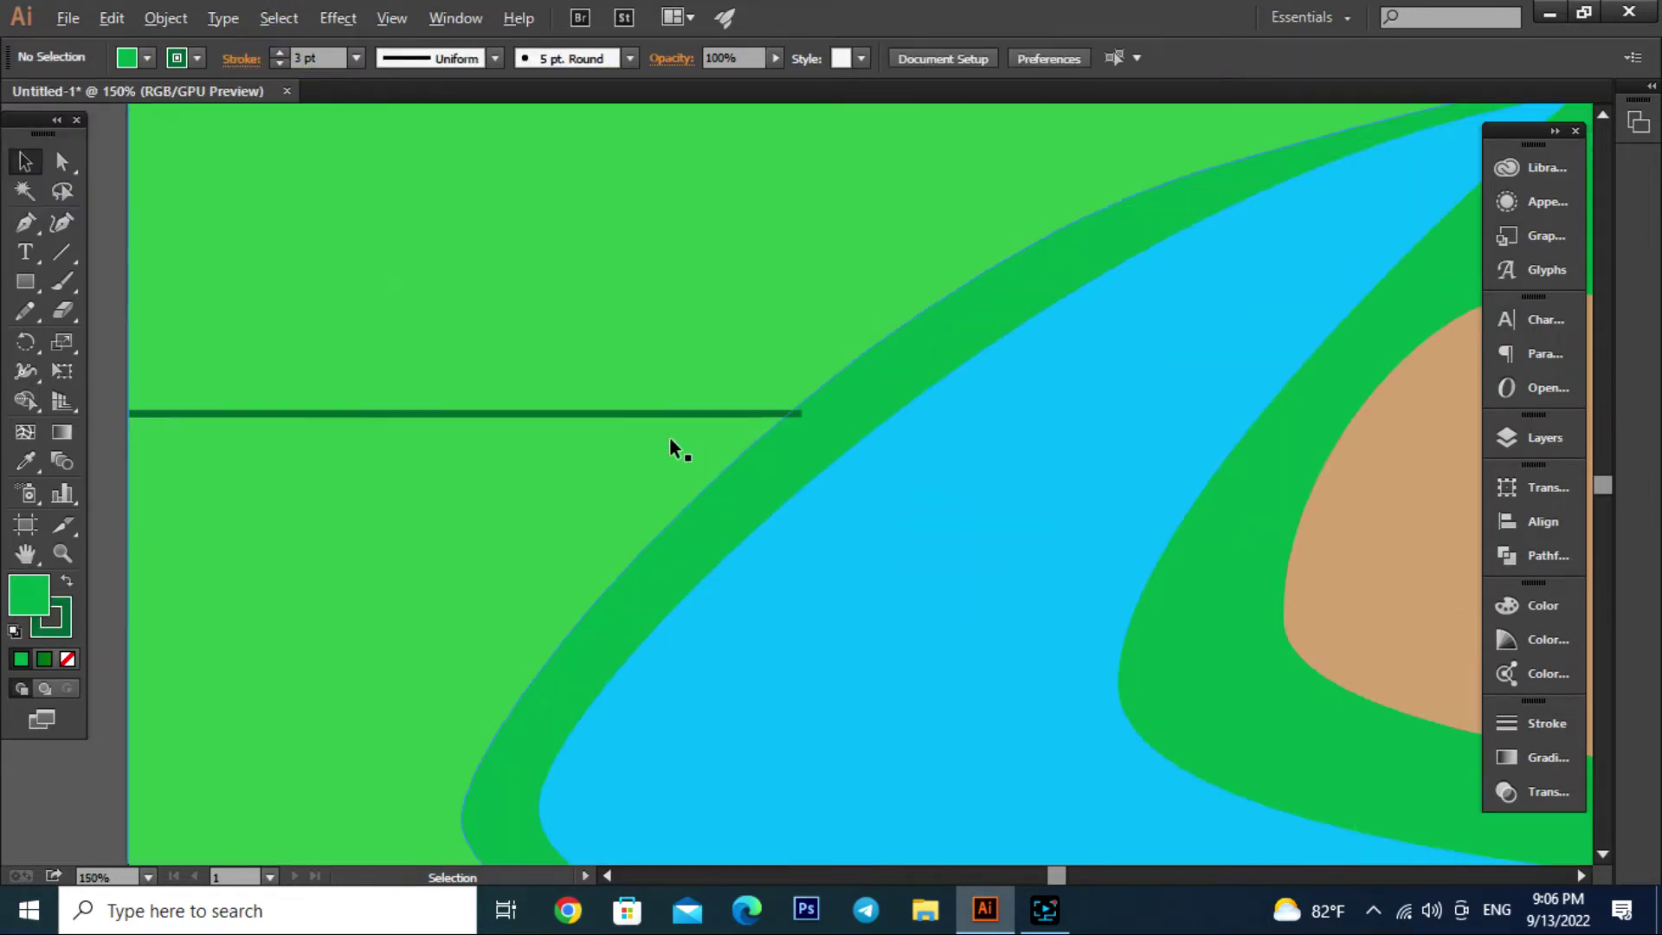
key("a")
scroll(781, 412, "up", 3)
left_click_drag(867, 445, 861, 445)
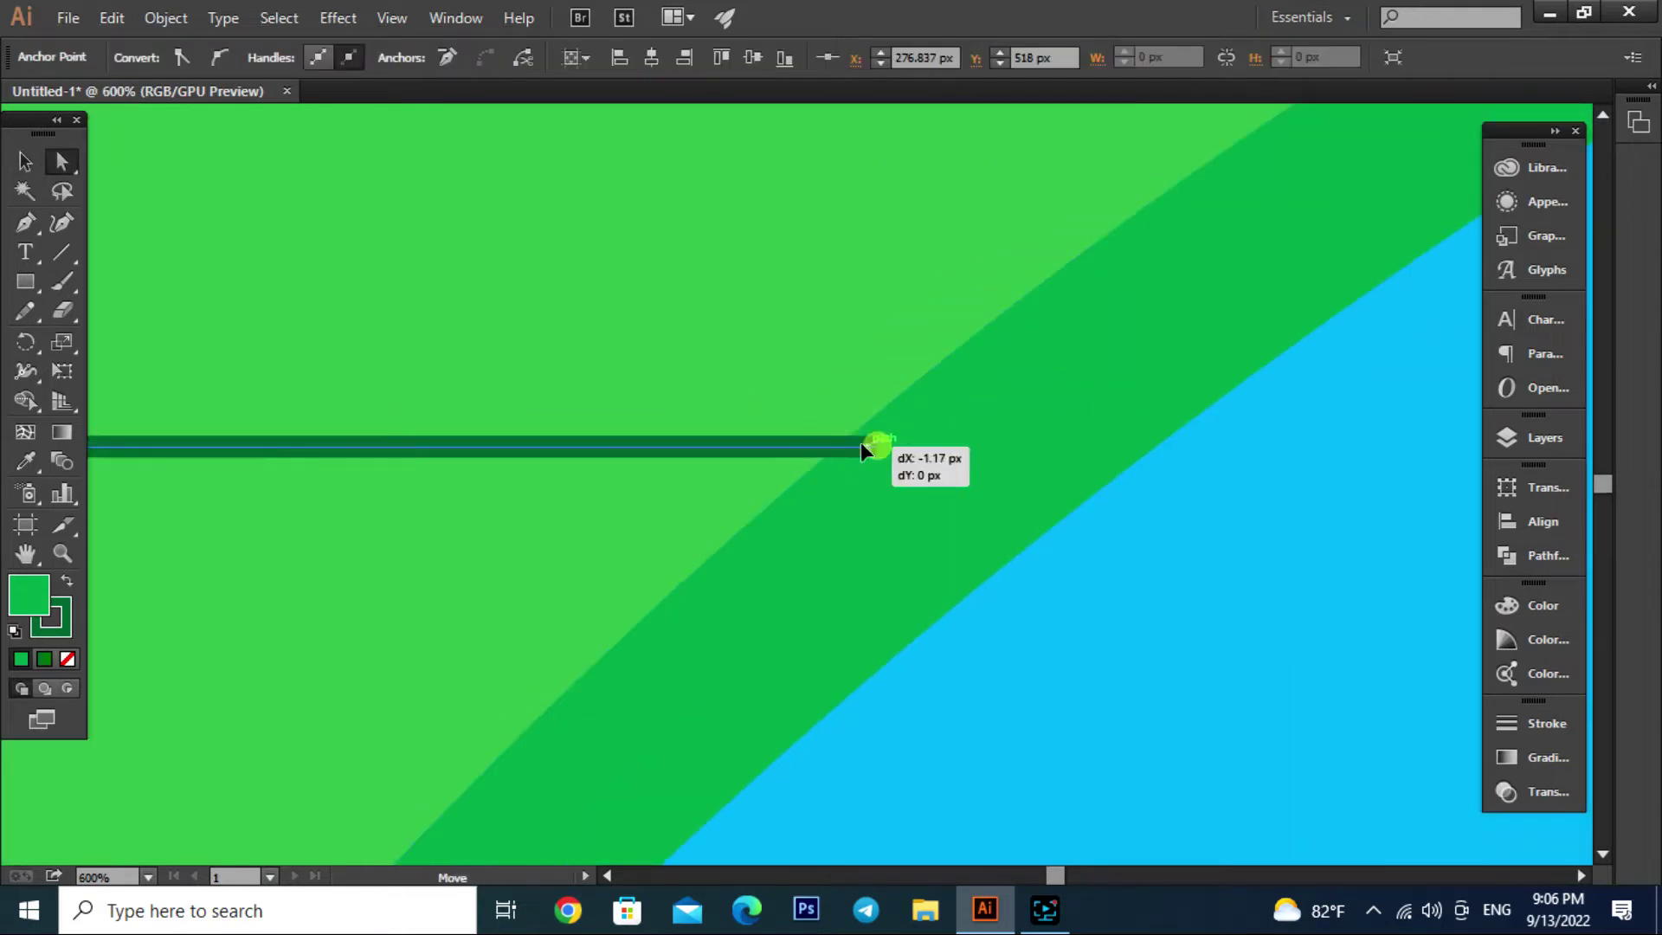
scroll(996, 381, "down", 5)
key("v")
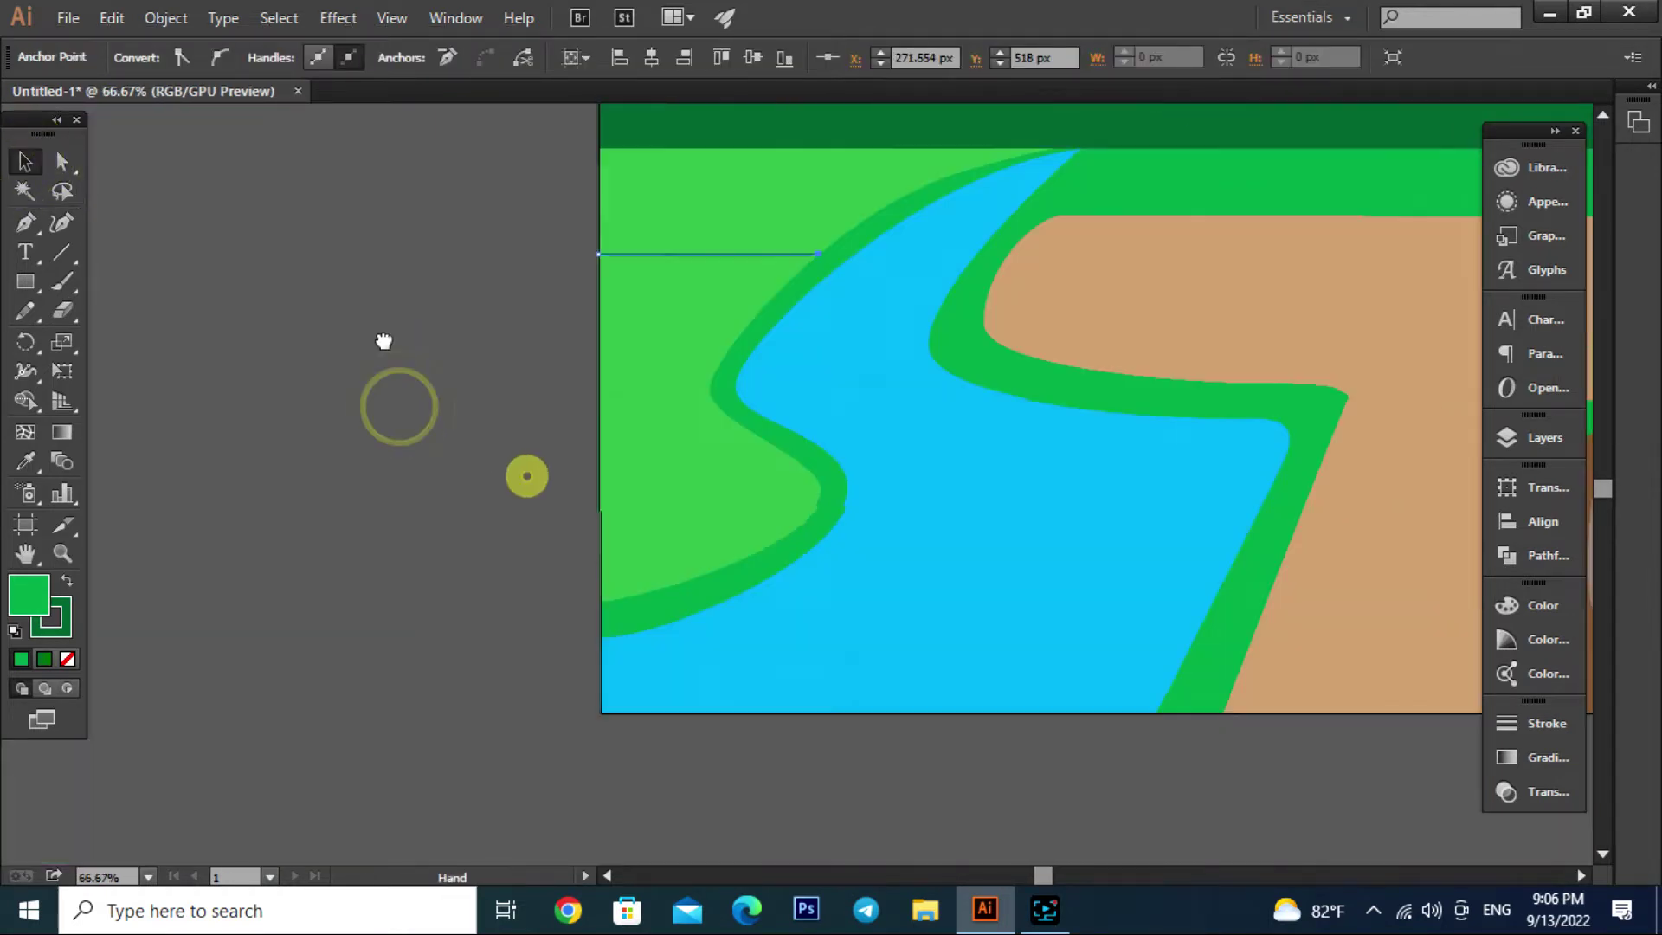
left_click(677, 254)
left_click_drag(677, 255, 677, 398)
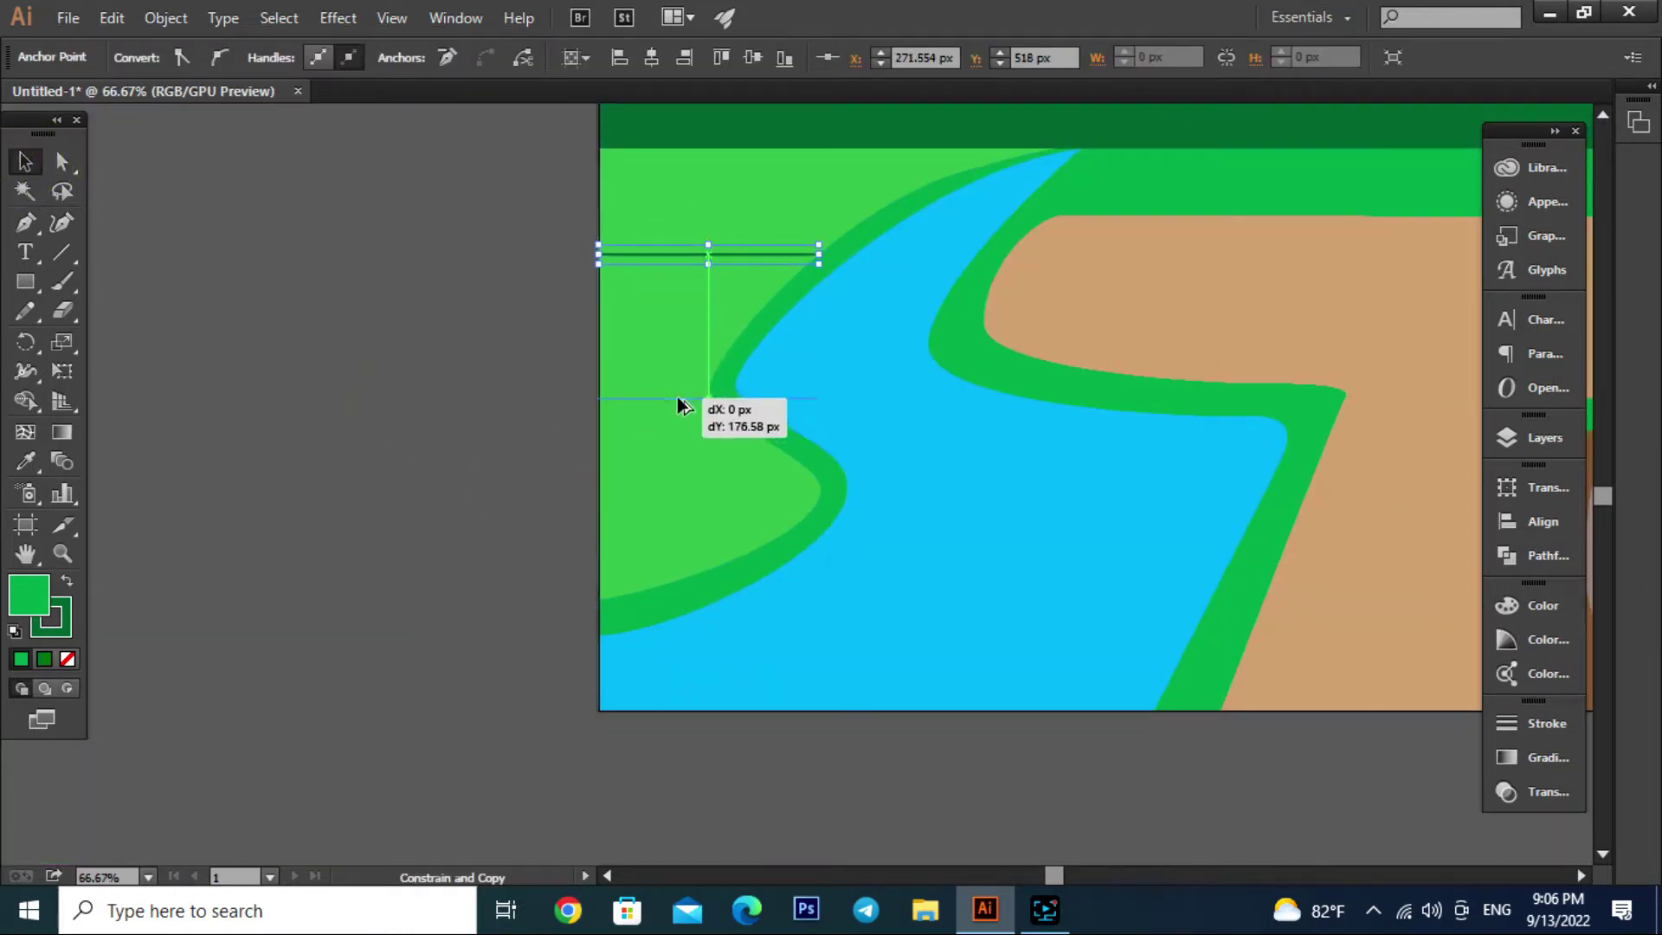
scroll(719, 400, "up", 2)
left_click_drag(946, 405, 698, 394)
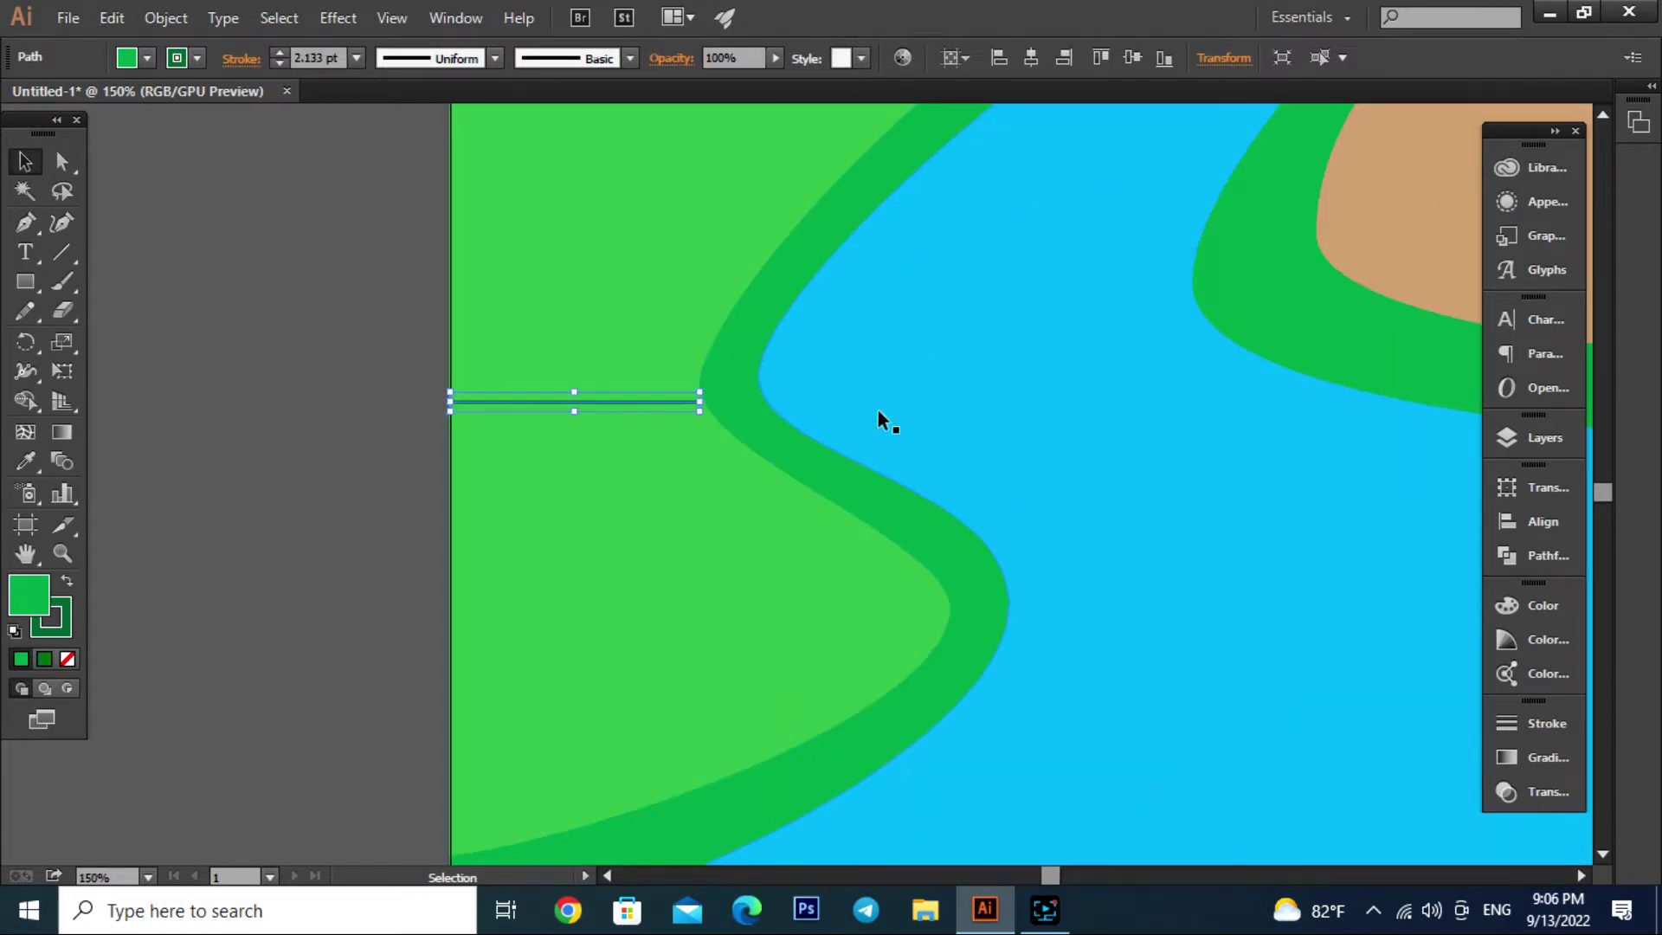
scroll(880, 420, "down", 3)
scroll(819, 495, "up", 1)
left_click(726, 524)
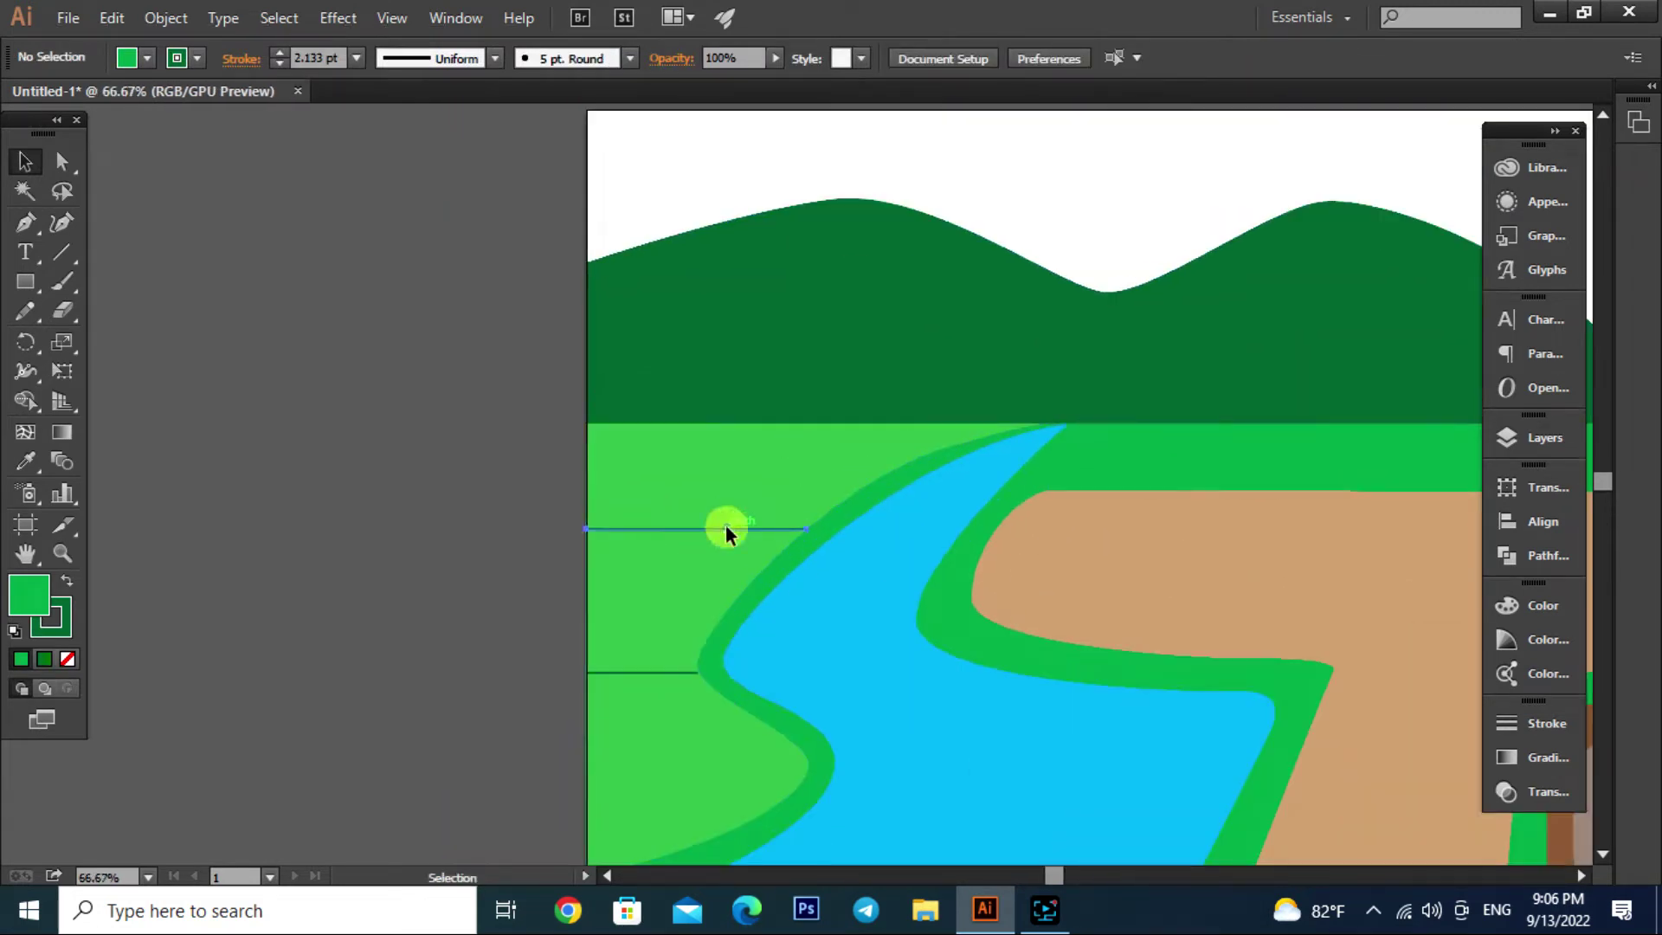
scroll(829, 500, "up", 2)
left_click(61, 161)
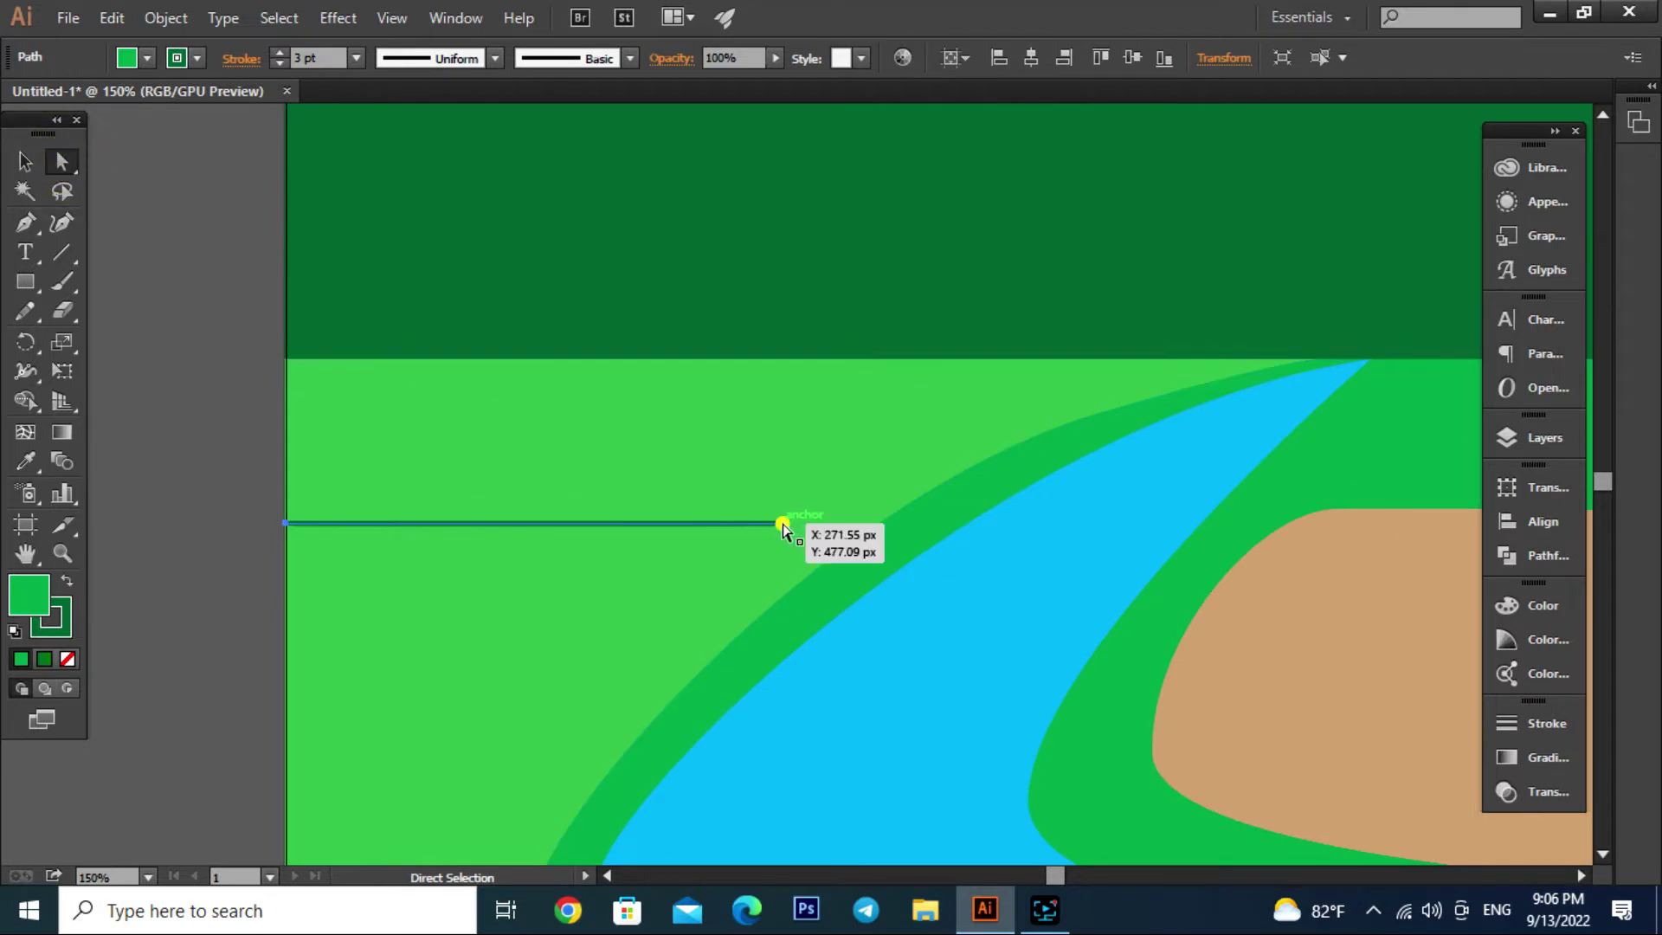
left_click_drag(784, 523, 878, 524)
left_click_drag(381, 523, 288, 523)
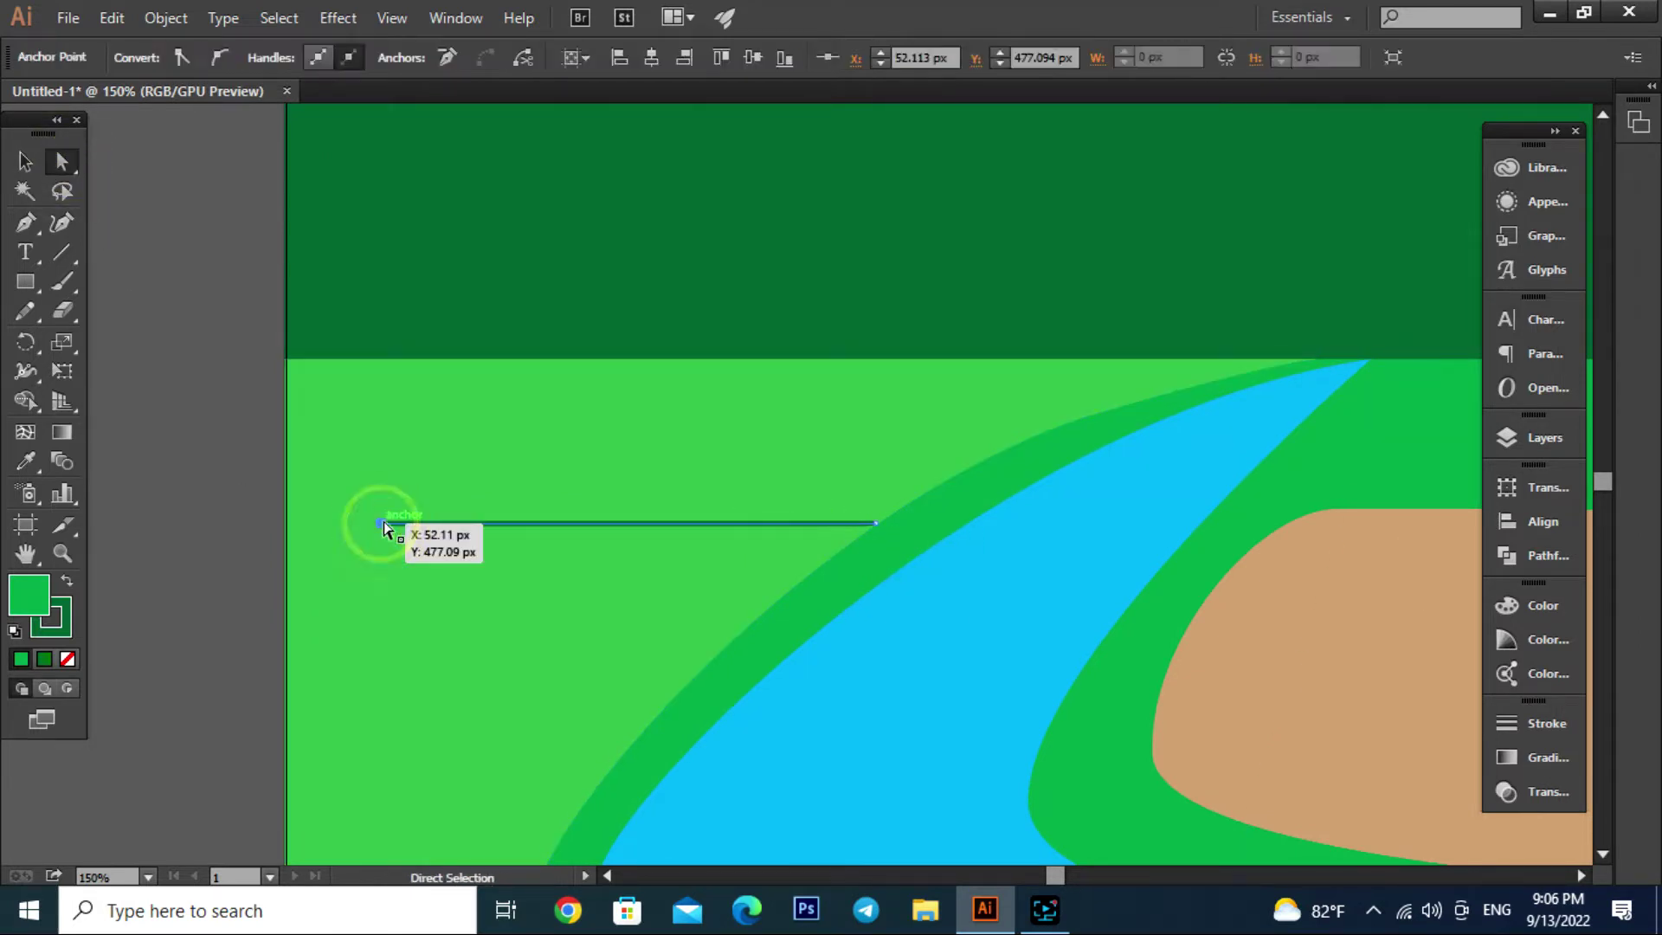
left_click(26, 161)
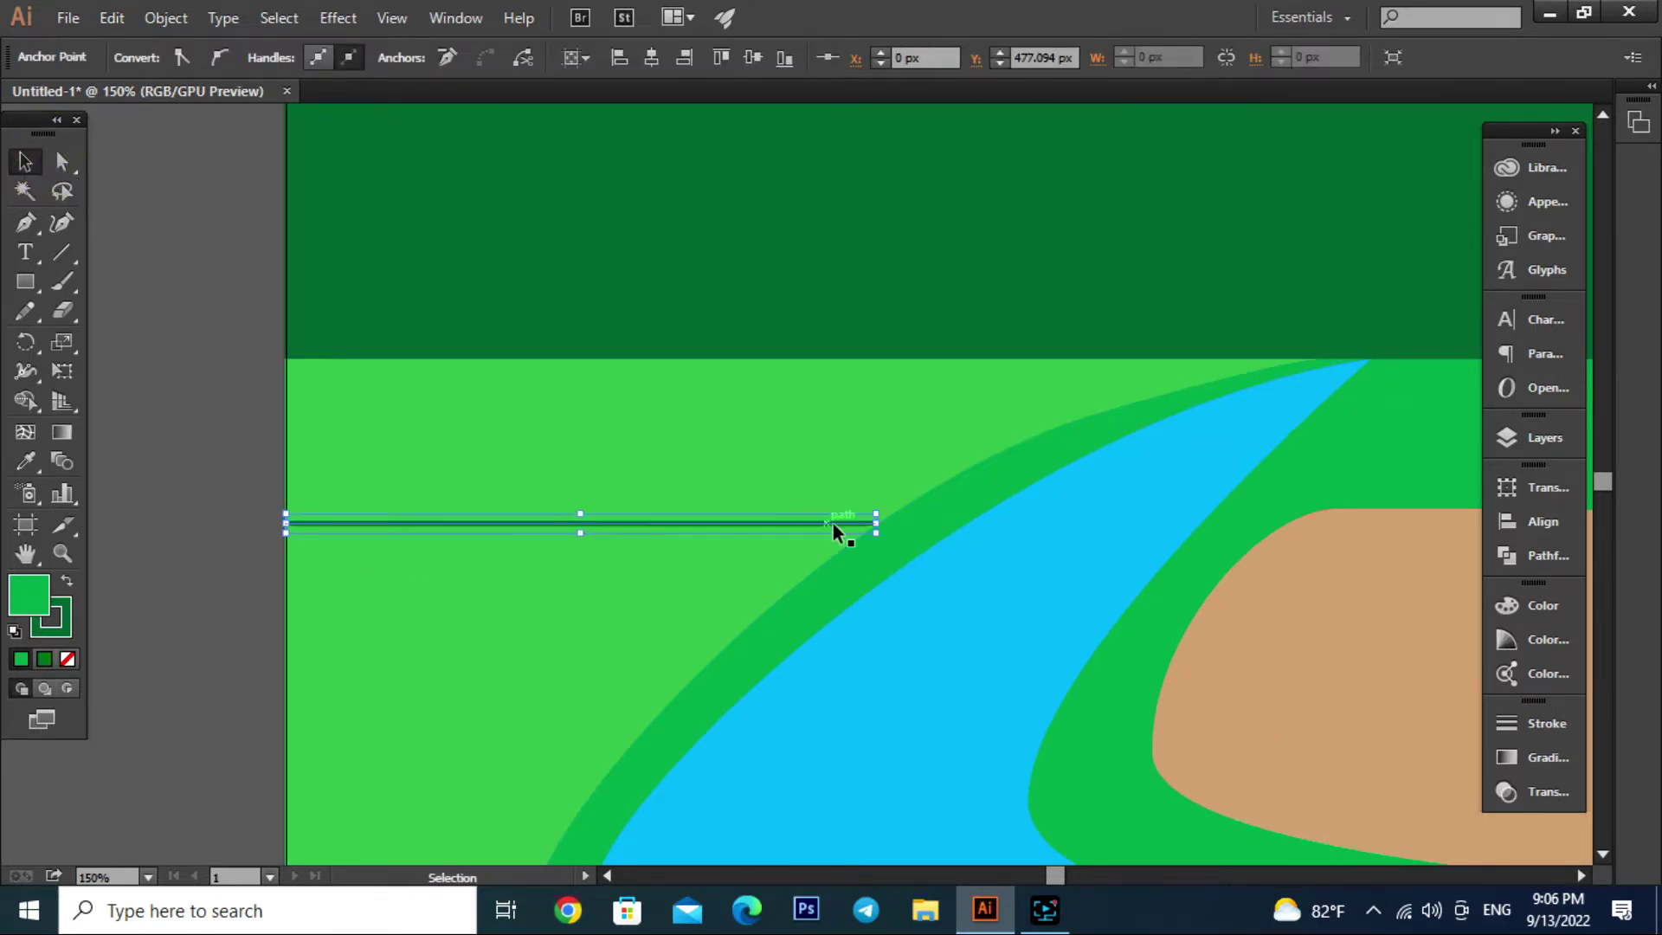
left_click(701, 359)
left_click(534, 523)
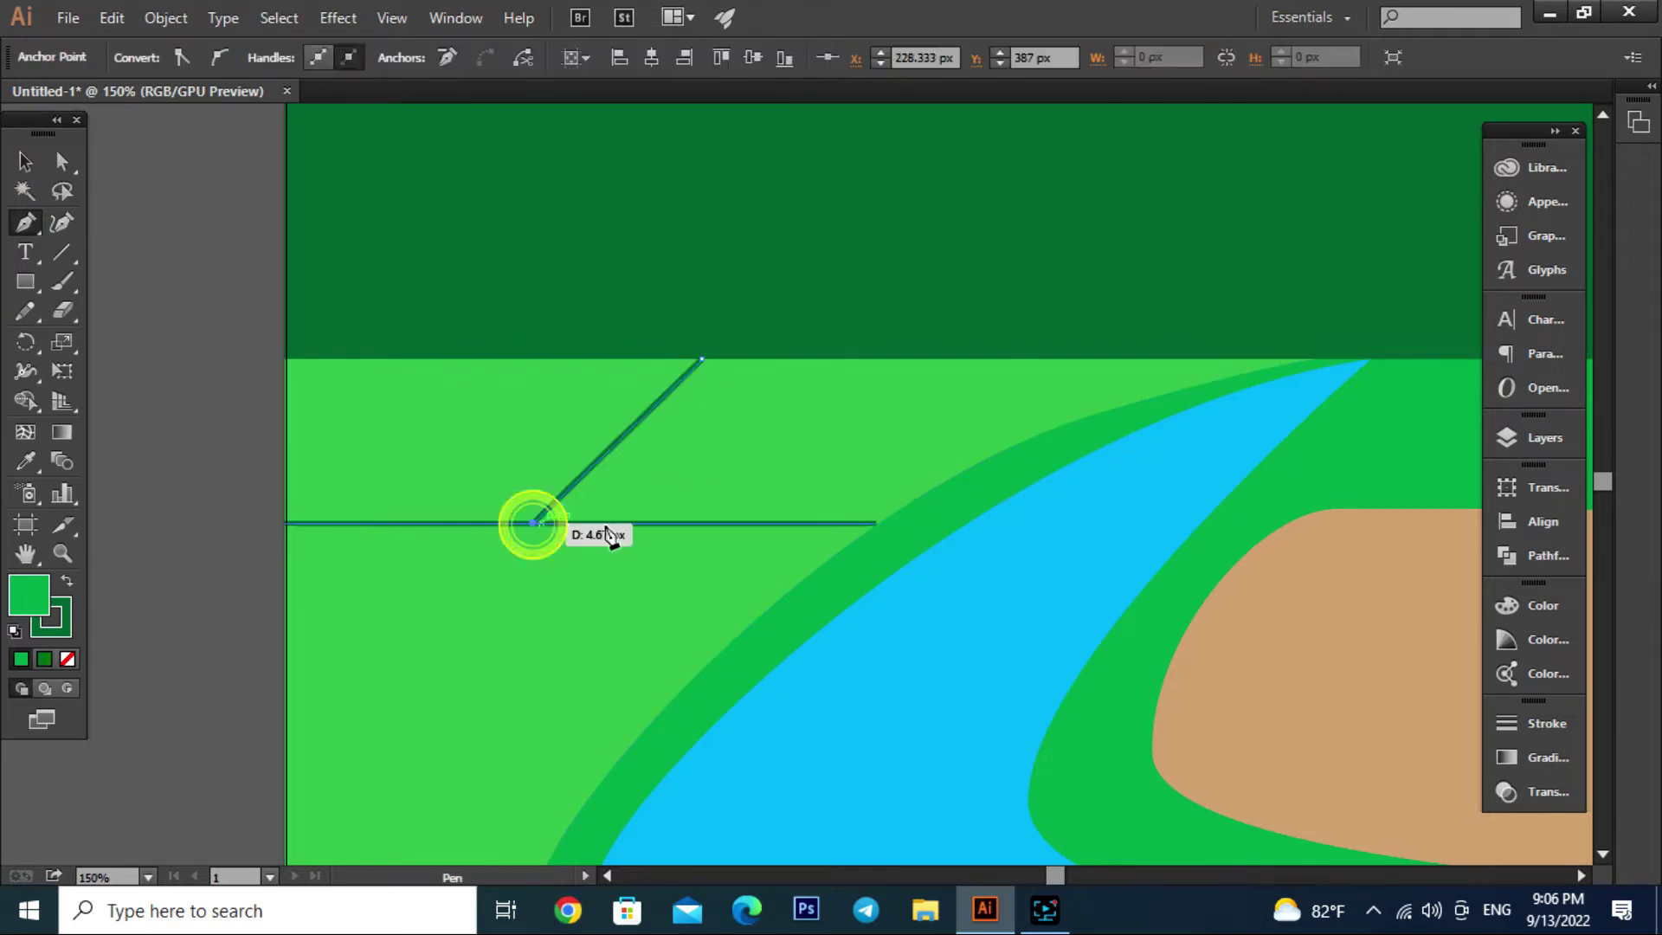
left_click(26, 161)
key("ctrl+minus")
key("ctrl+0")
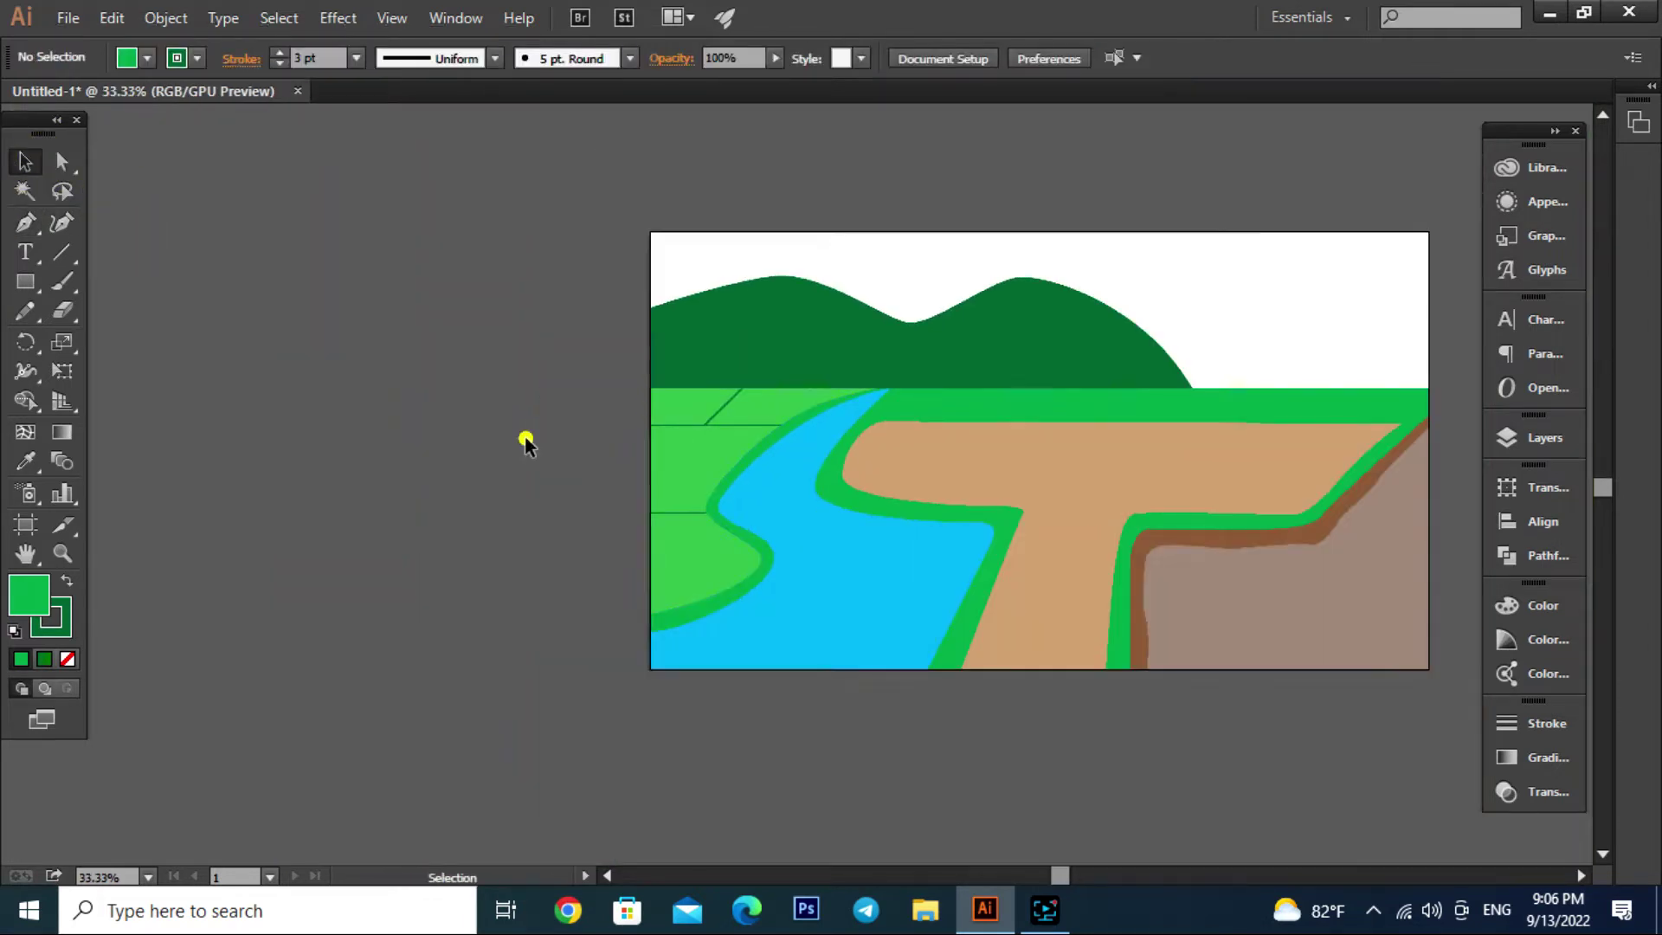
key("ctrl+equal")
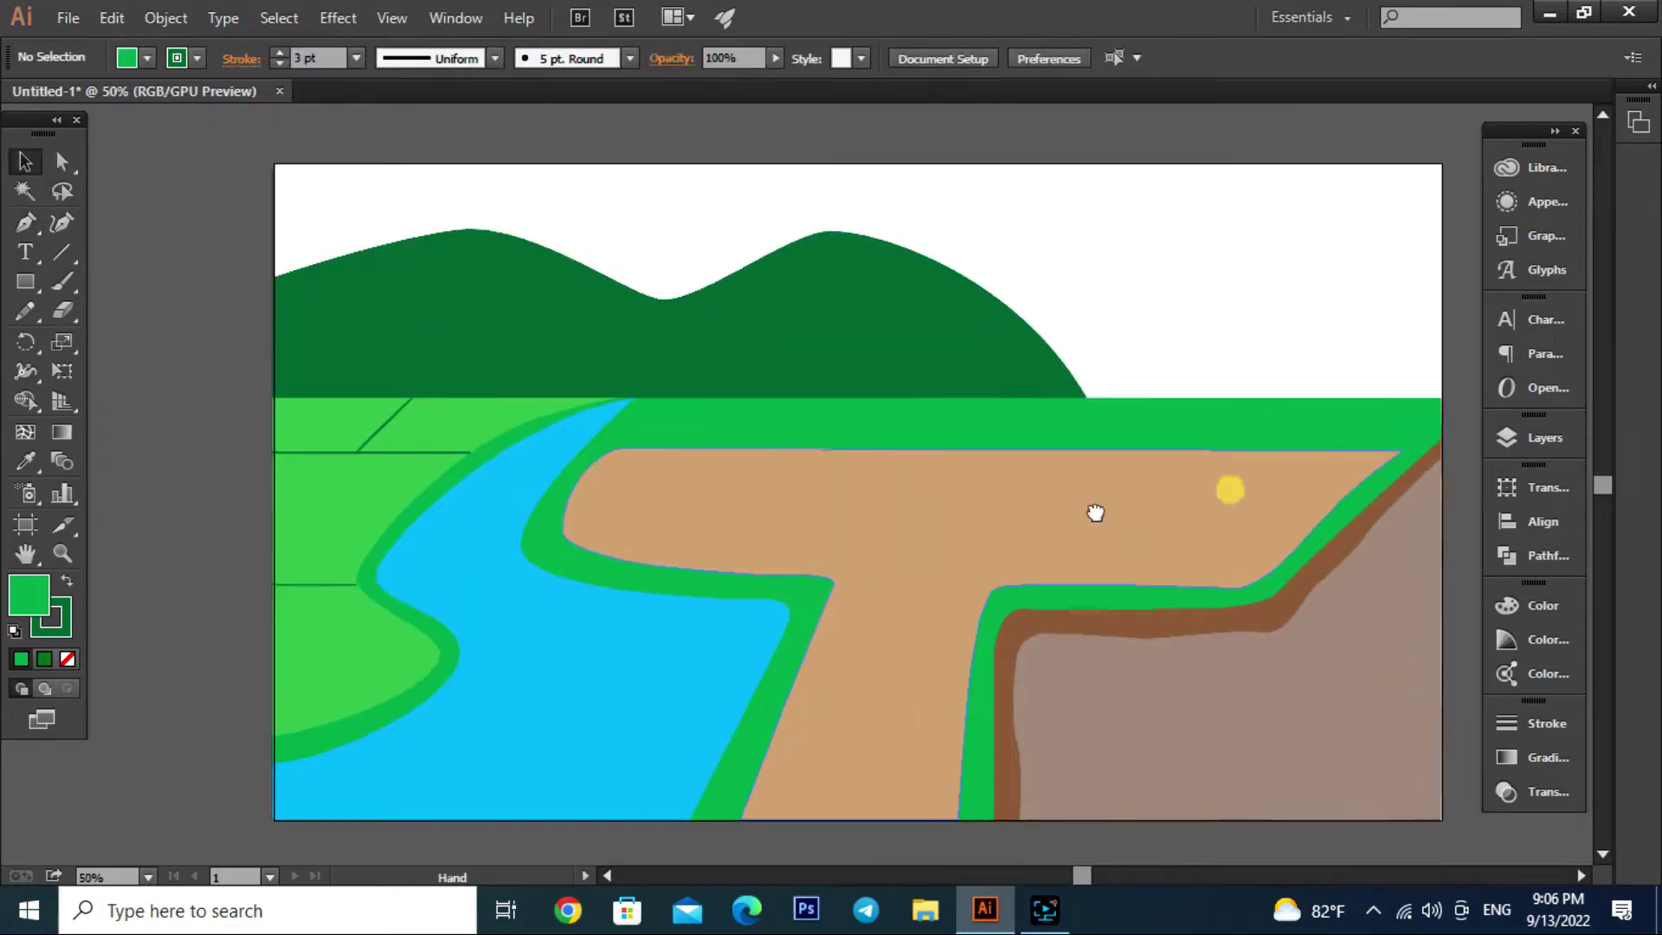
left_click_drag(1094, 512, 1128, 580)
left_click_drag(921, 546, 946, 575)
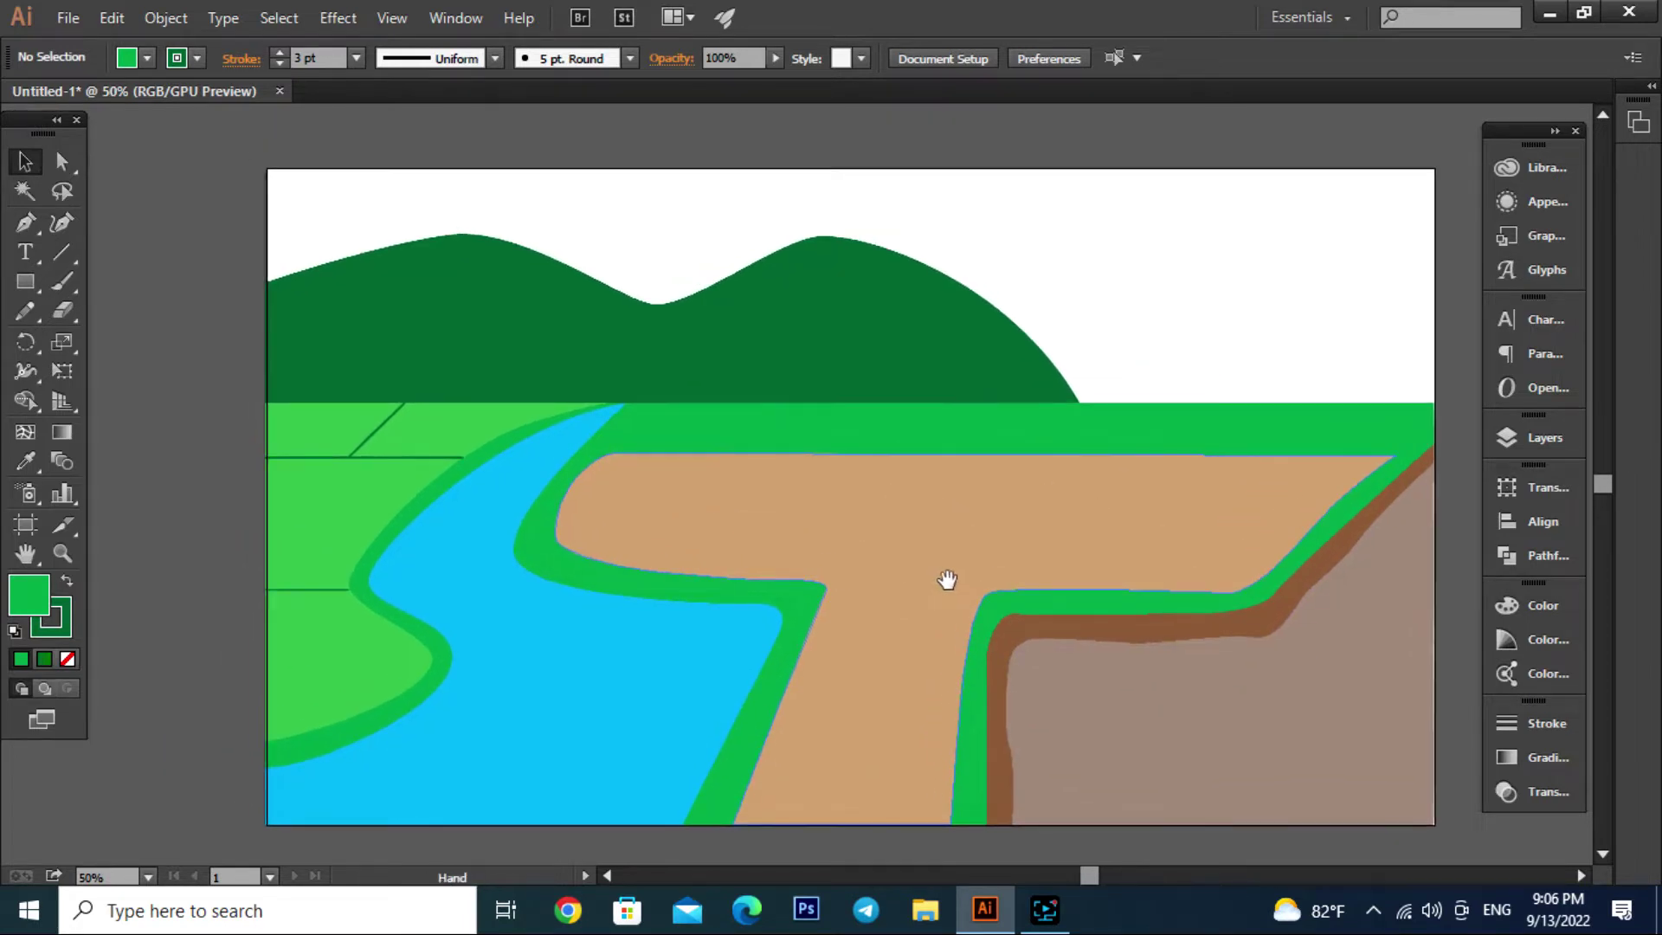
key("ctrl+equal")
key("ctrl+minus")
key("ctrl+minus")
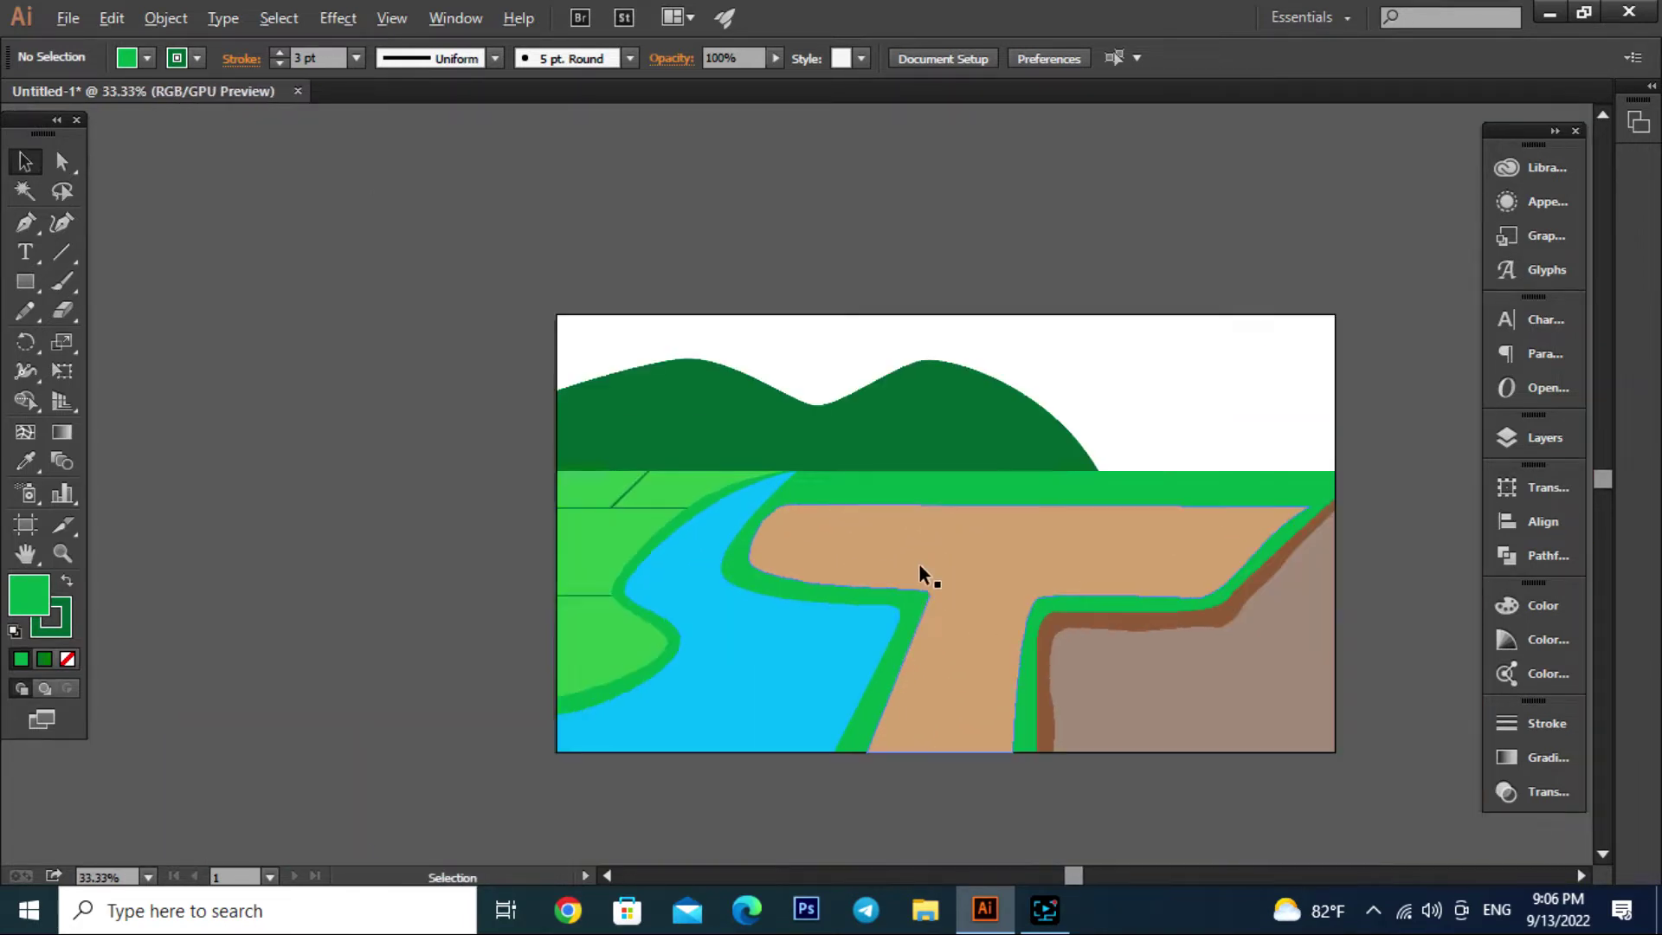
left_click_drag(1043, 535, 994, 545)
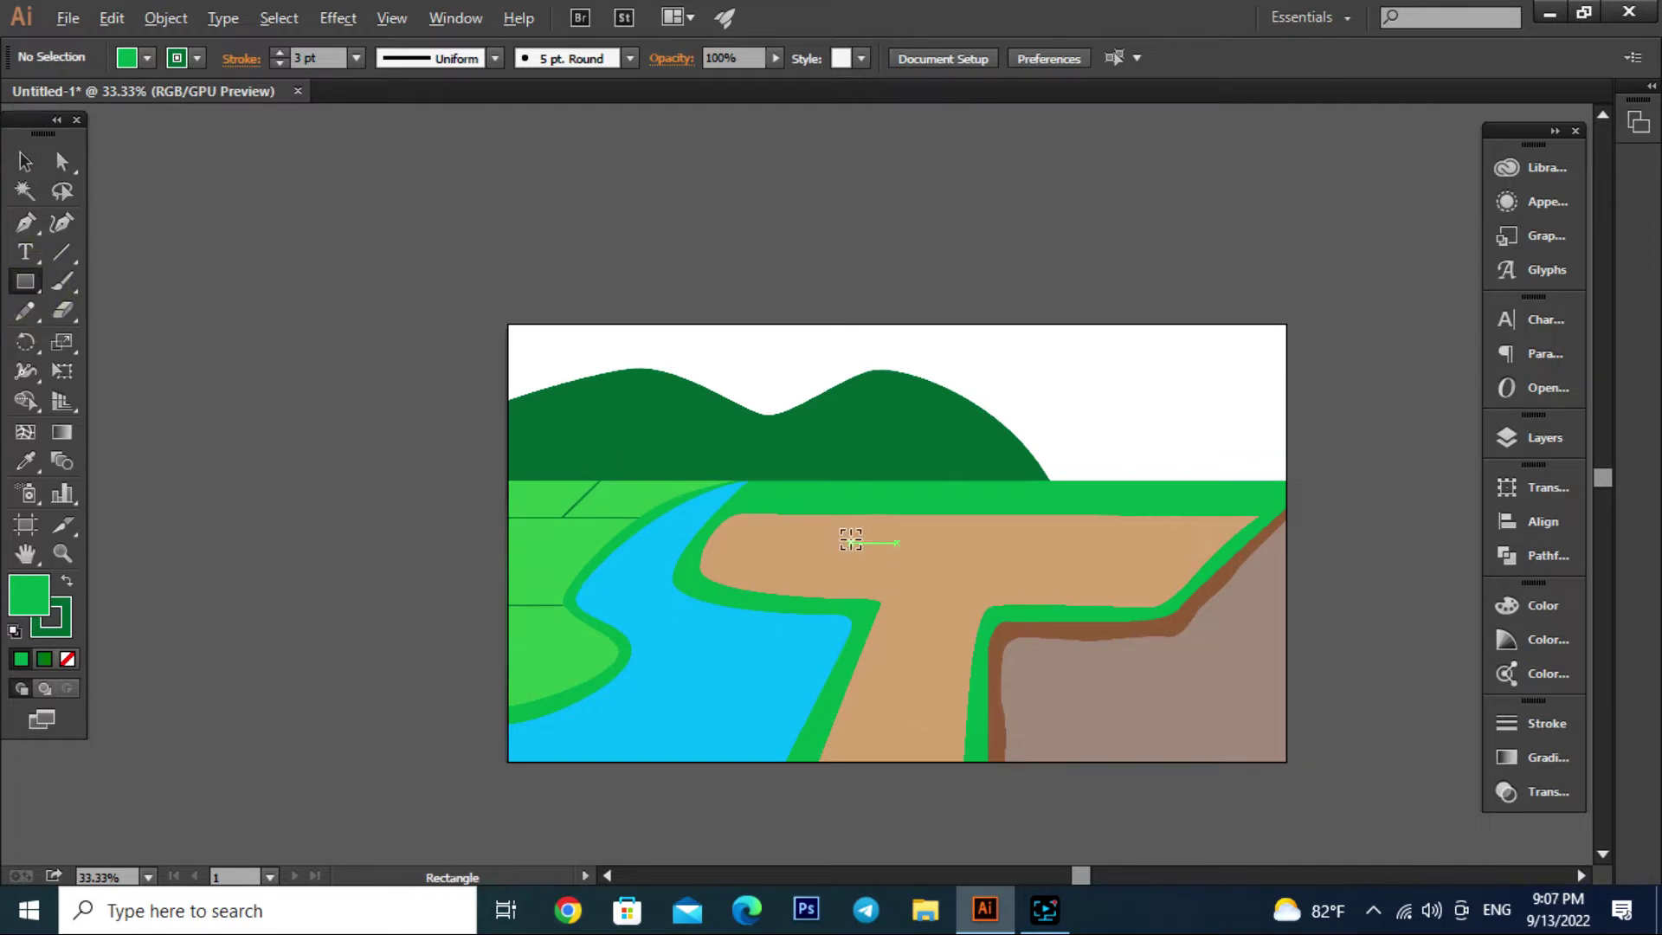
Draw a front-wall rectangle where the path meets the grass, filled light orange with no stroke
scroll(851, 540, "up", 1)
left_click_drag(668, 457, 833, 557)
left_click(25, 161)
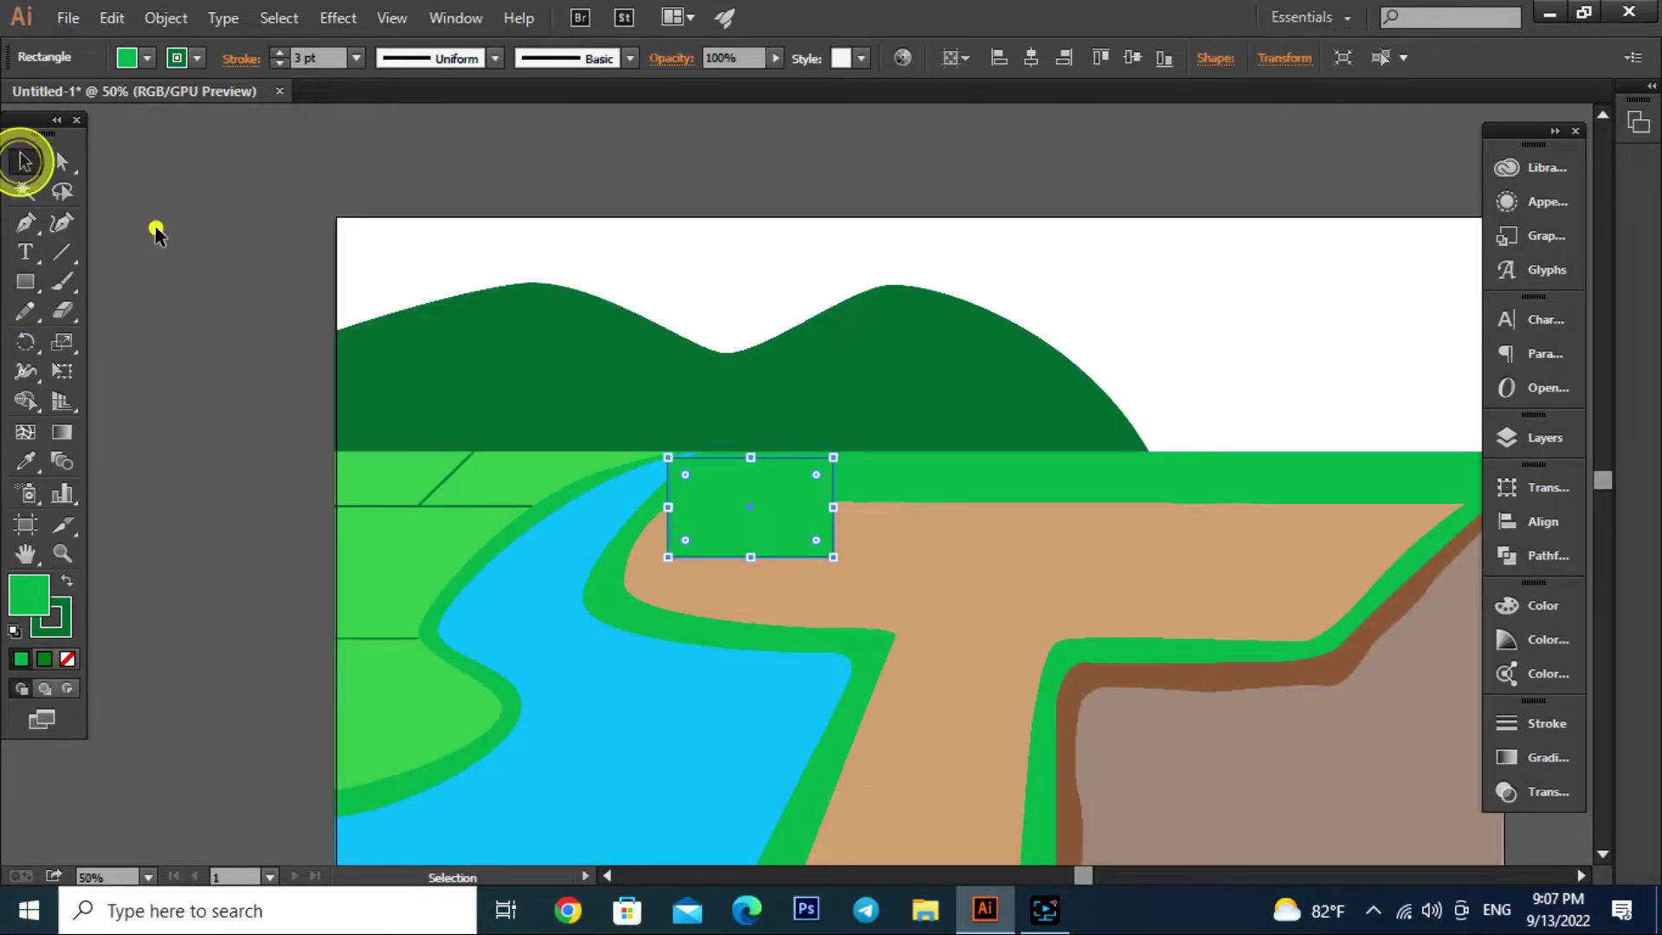
left_click(784, 490)
left_click(146, 58)
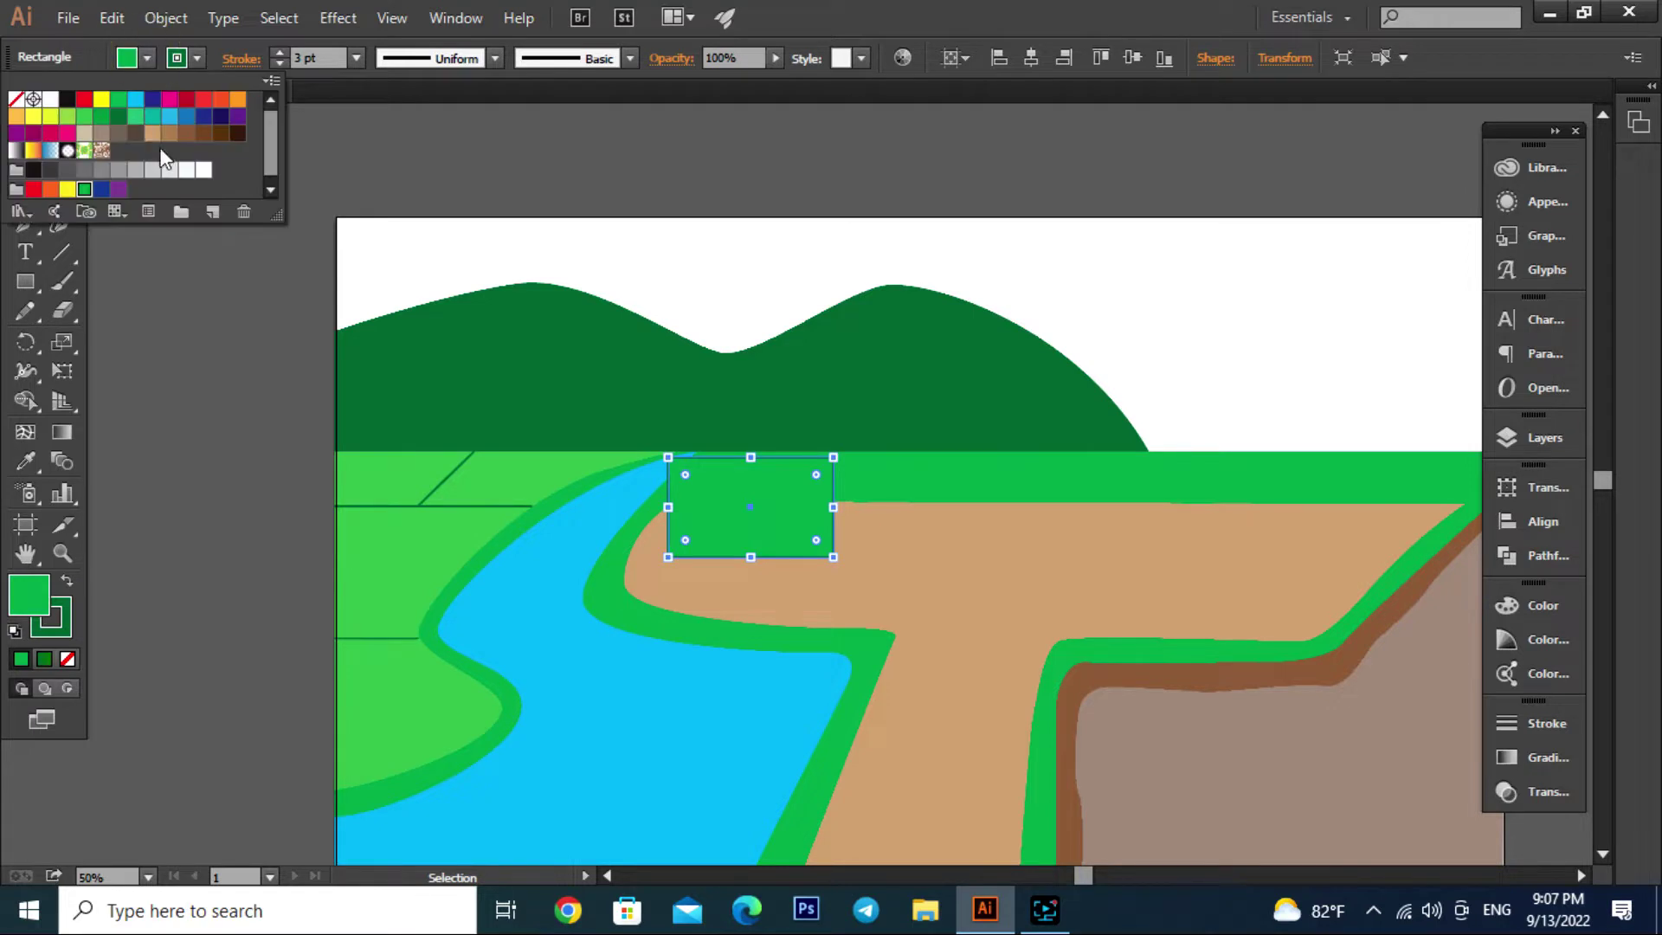
left_click(15, 116)
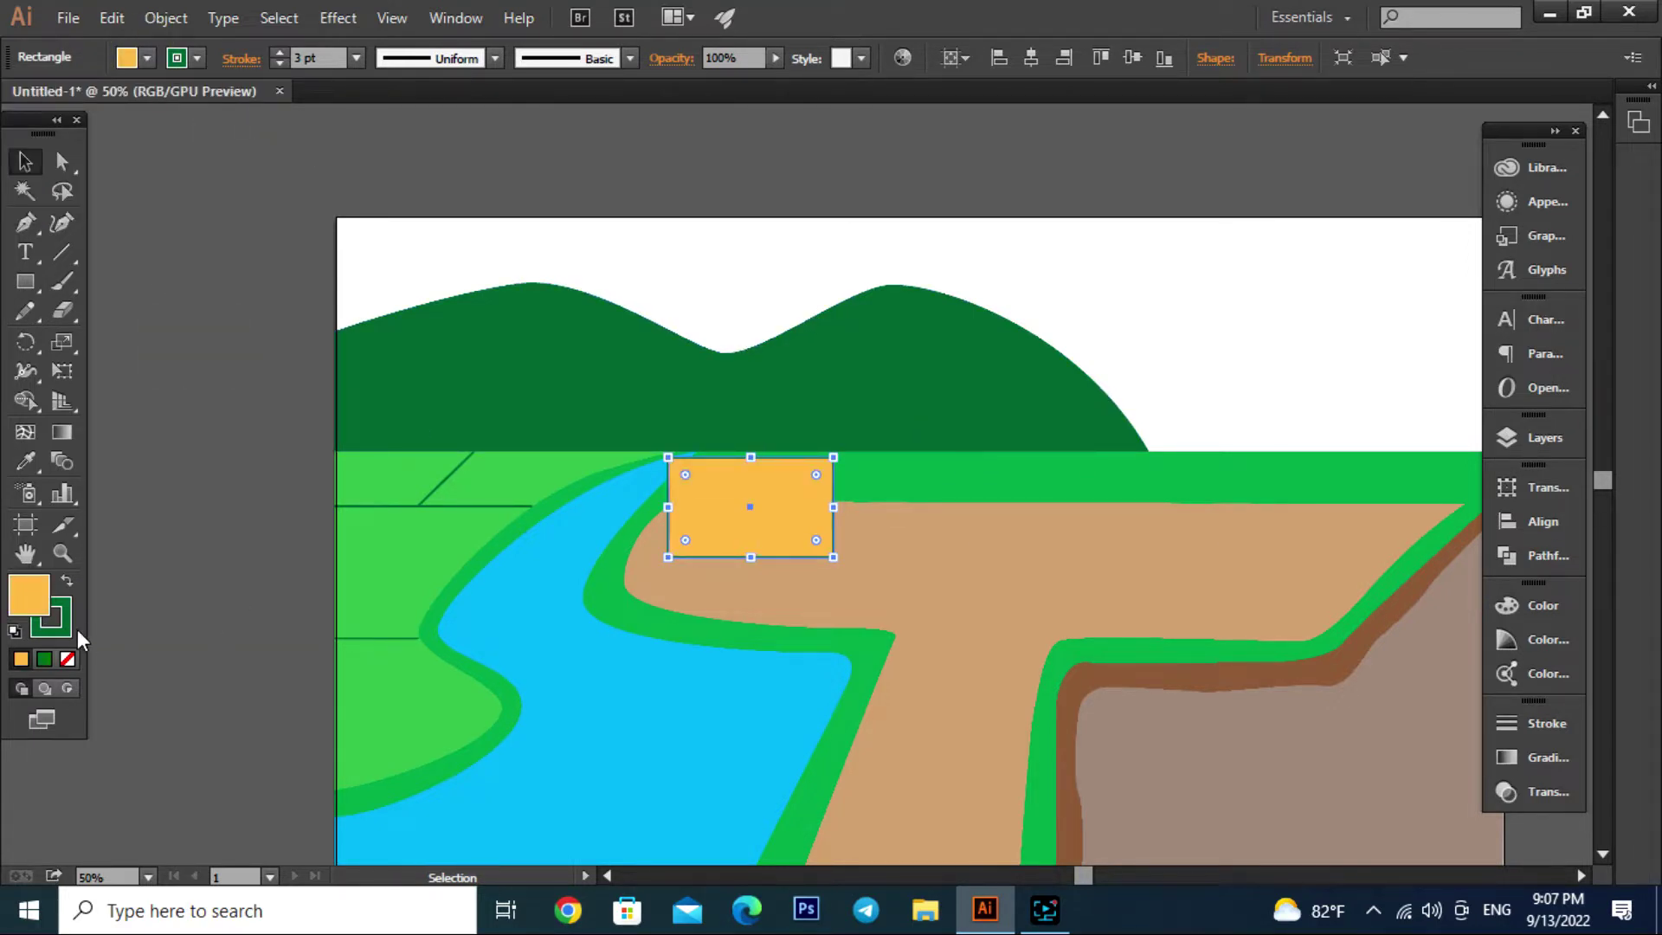
left_click(797, 530)
scroll(773, 419, "up", 1)
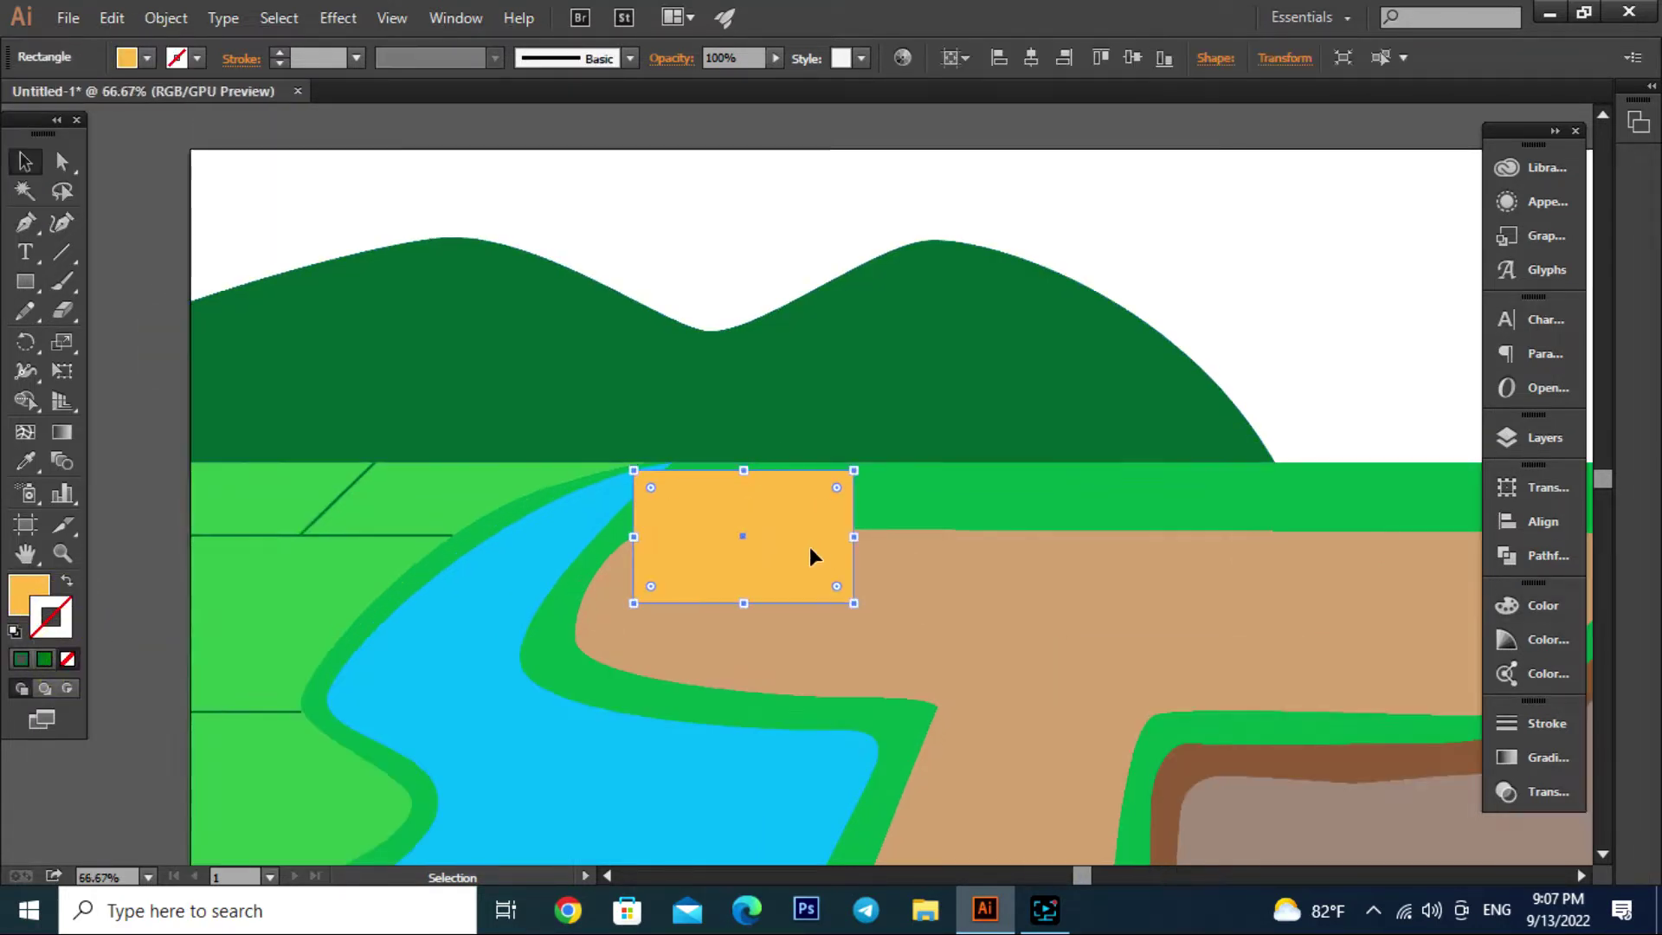
Make a narrow copy at the right edge, recolour it deeper orange FF9E1F, and shear it into a slanted side wall
left_click_drag(634, 537, 877, 557)
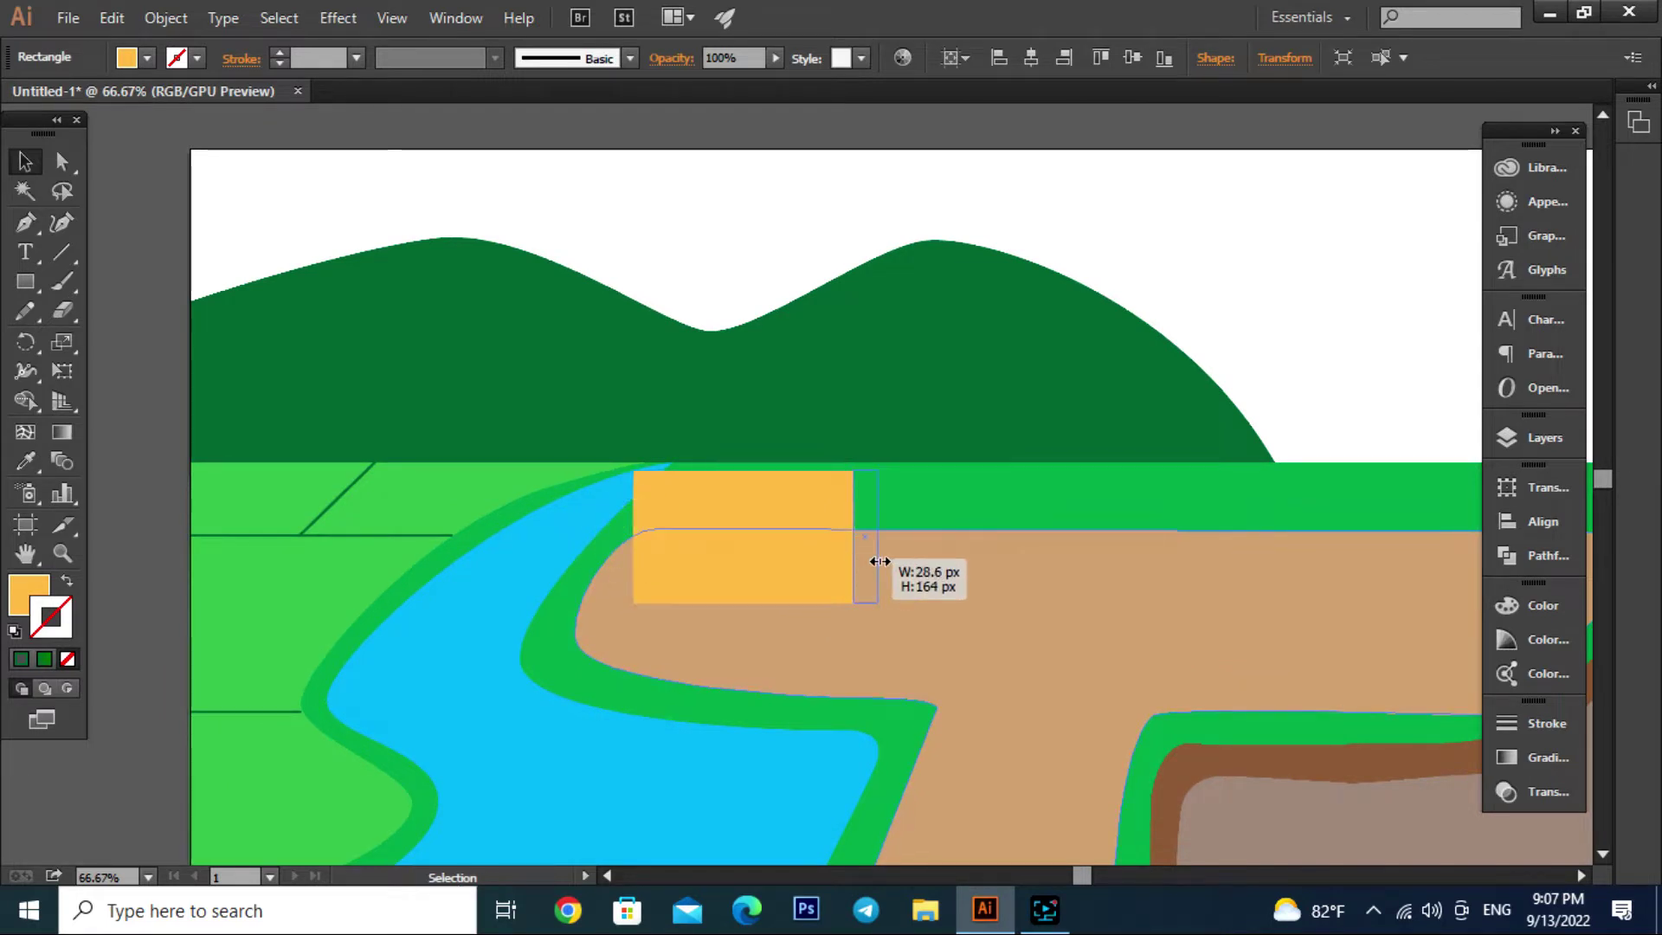
double_click(26, 597)
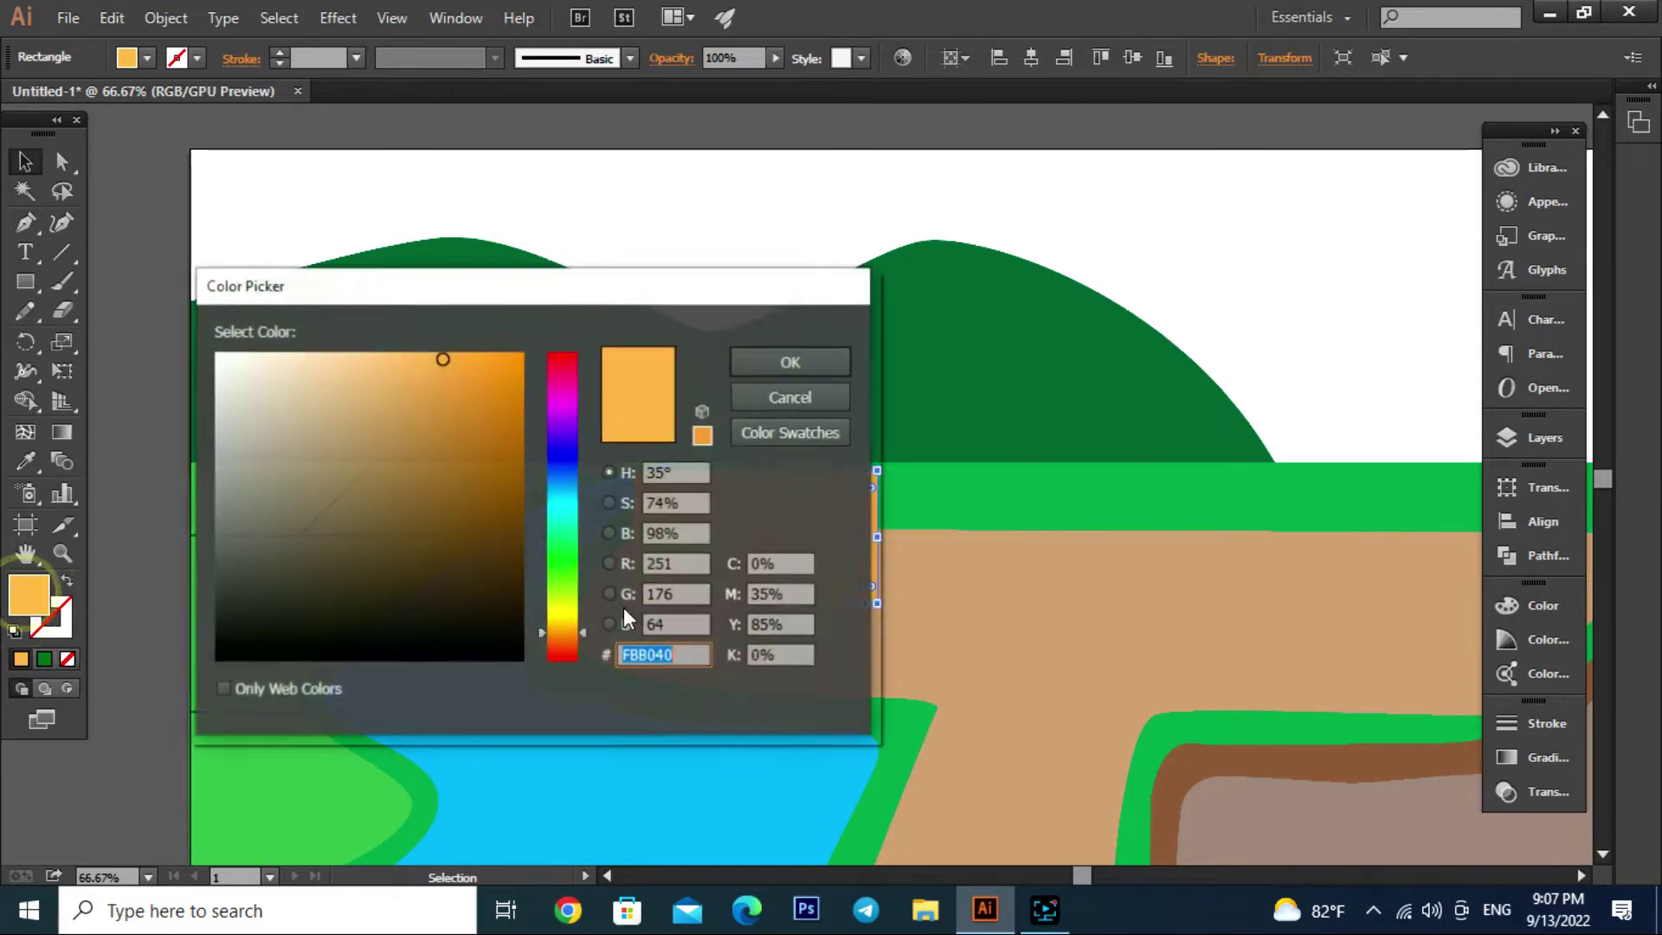
left_click_drag(458, 360, 489, 347)
left_click(737, 362)
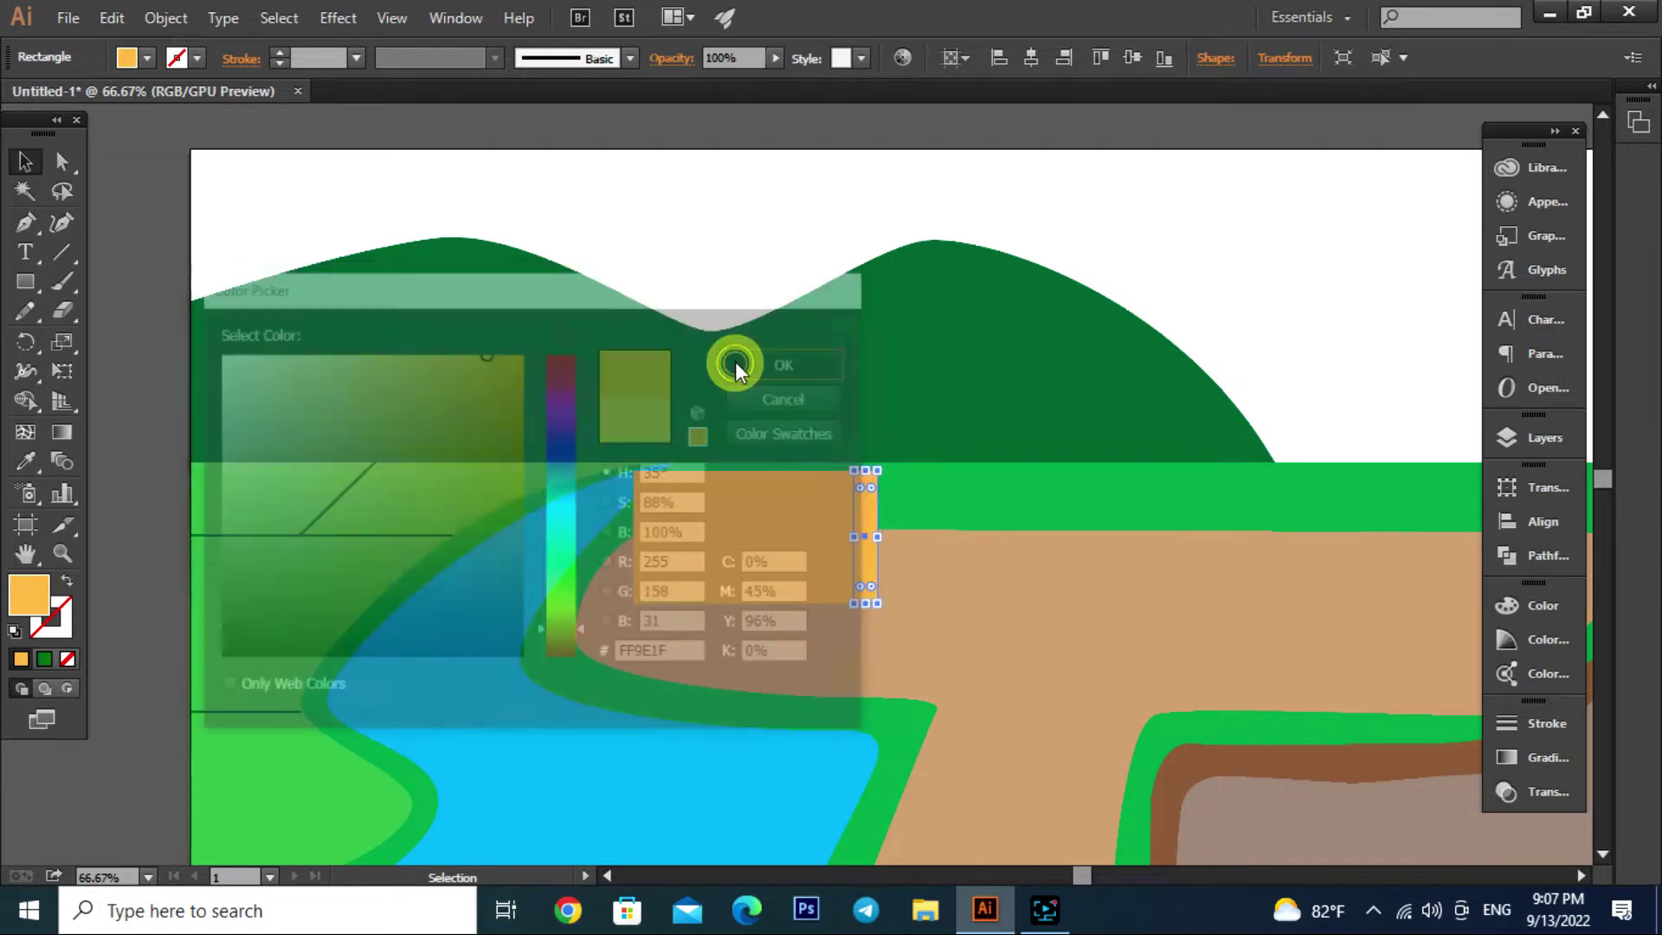
scroll(808, 466, "up", 2)
left_click(65, 373)
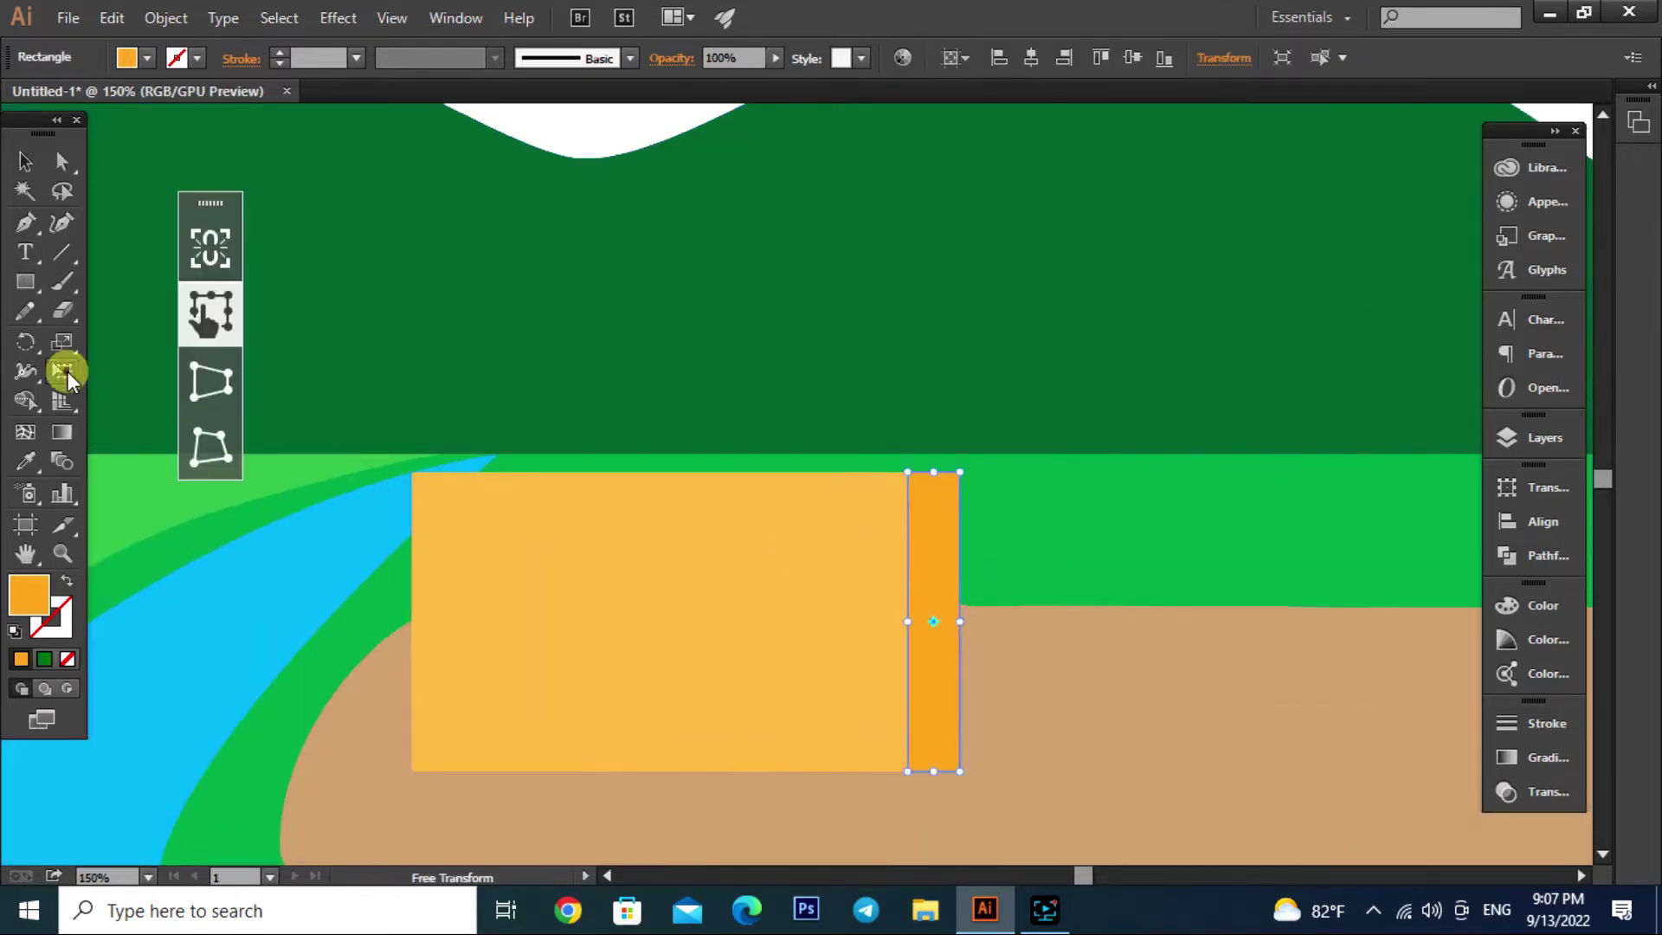
left_click(221, 297)
left_click_drag(963, 623, 961, 572)
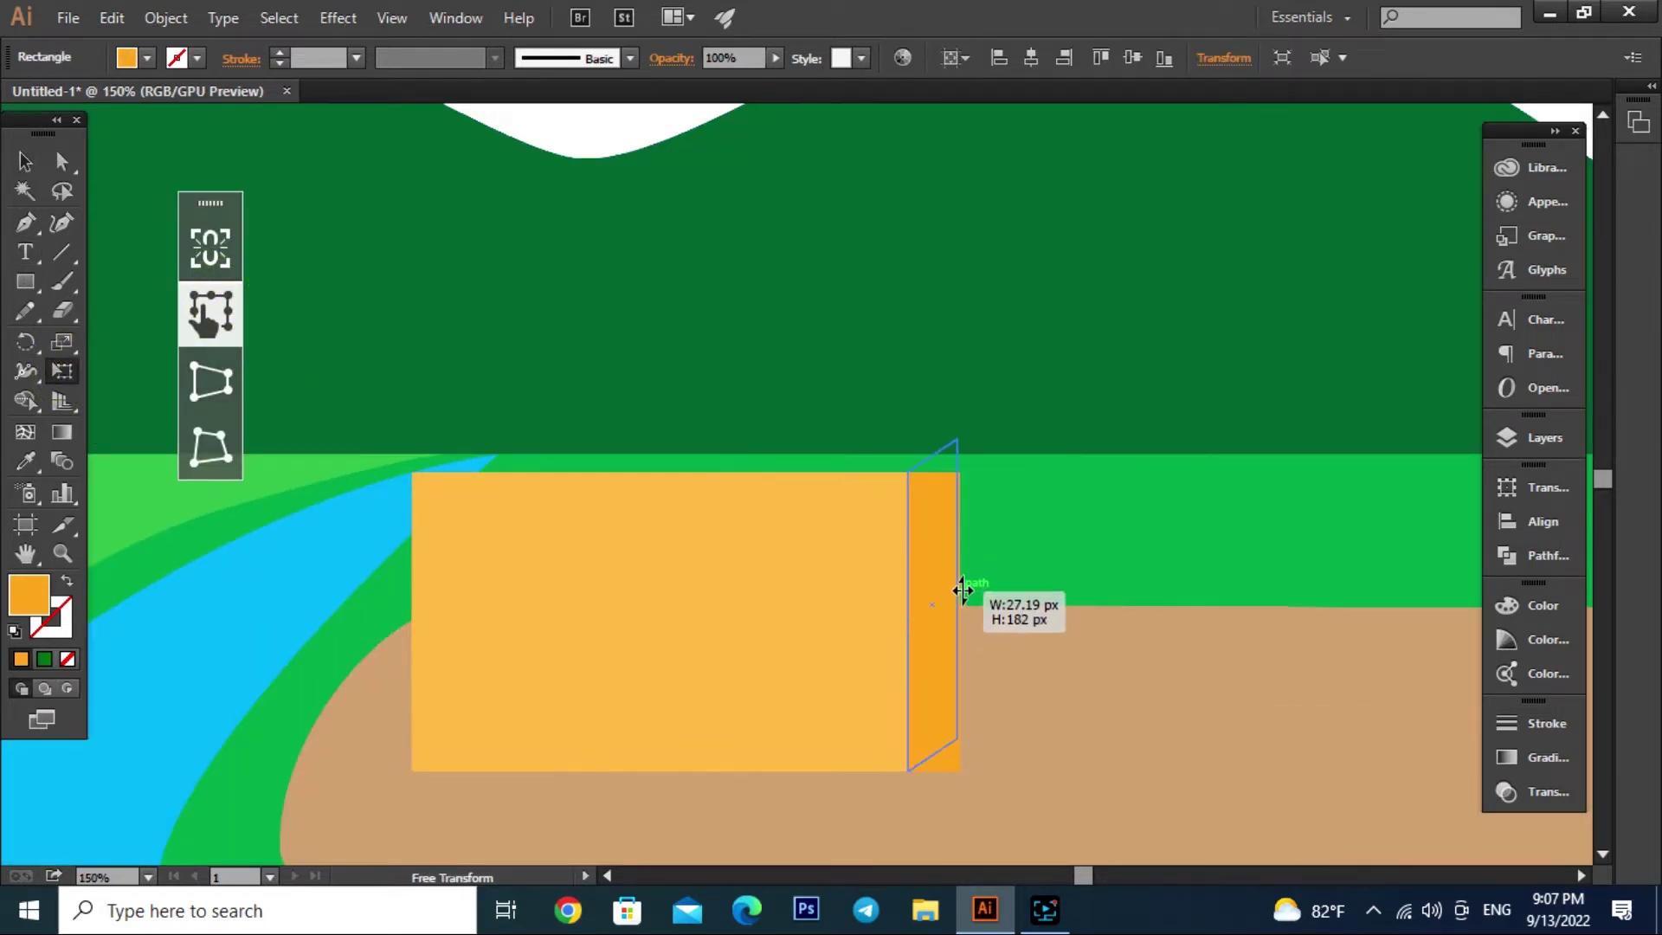
left_click(17, 165)
Paste a copy of the front wall in place and squash it into a thin strip along the top
key("ctrl+minus")
left_click(679, 327)
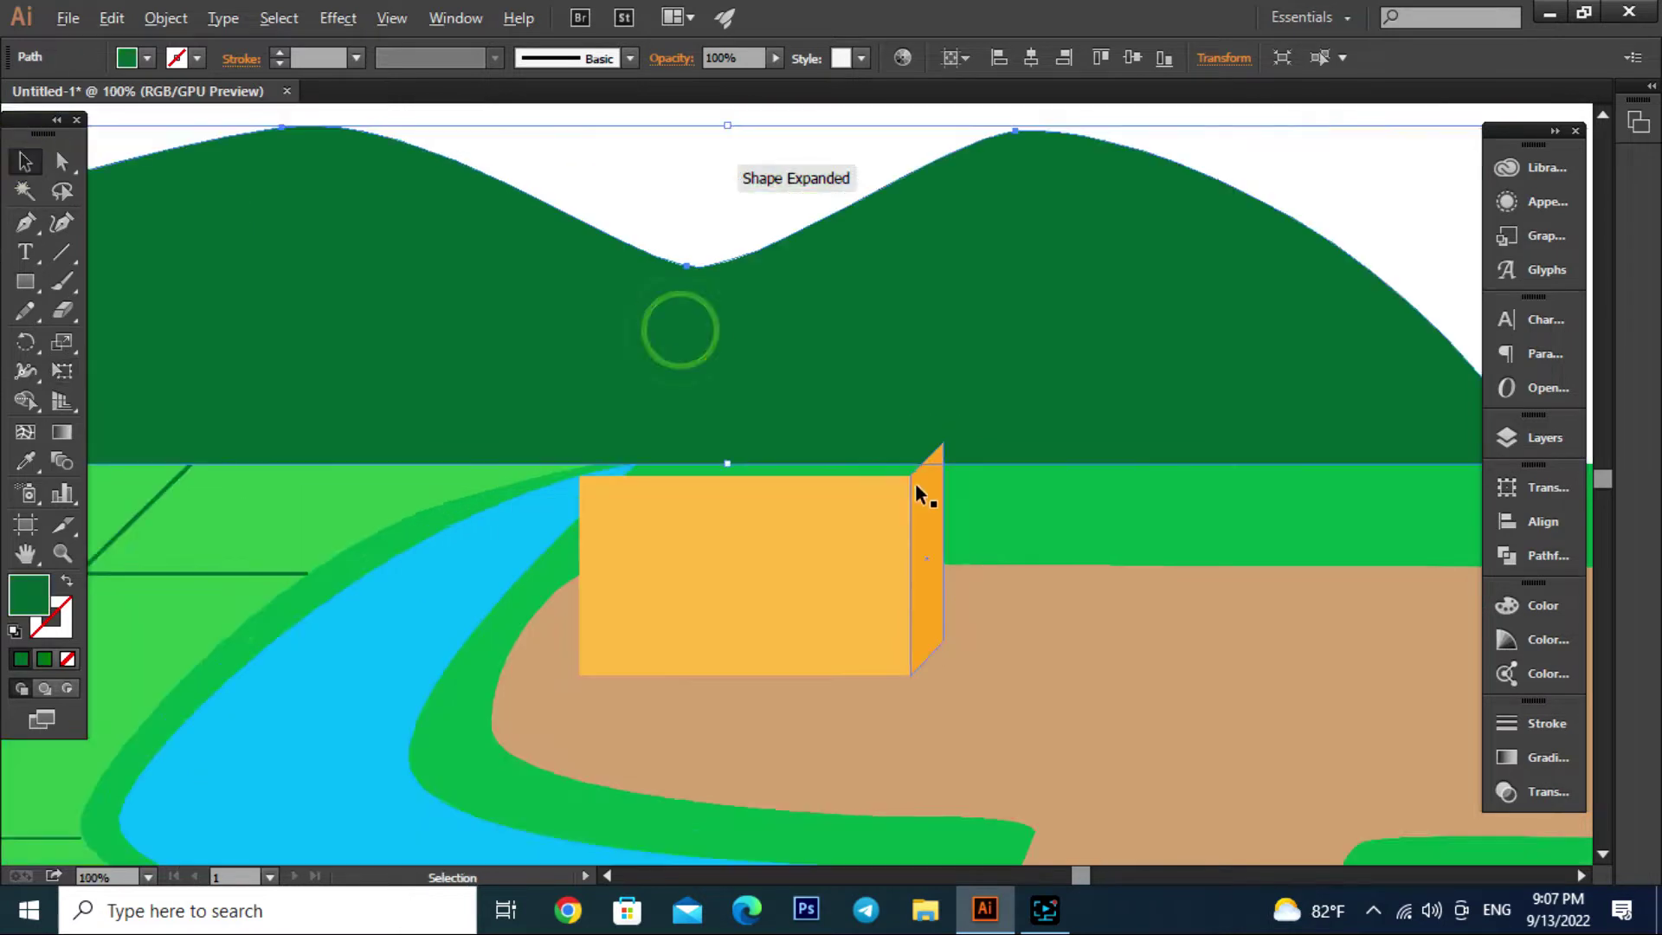
key("ctrl+0")
key("ctrl+1")
left_click(899, 554)
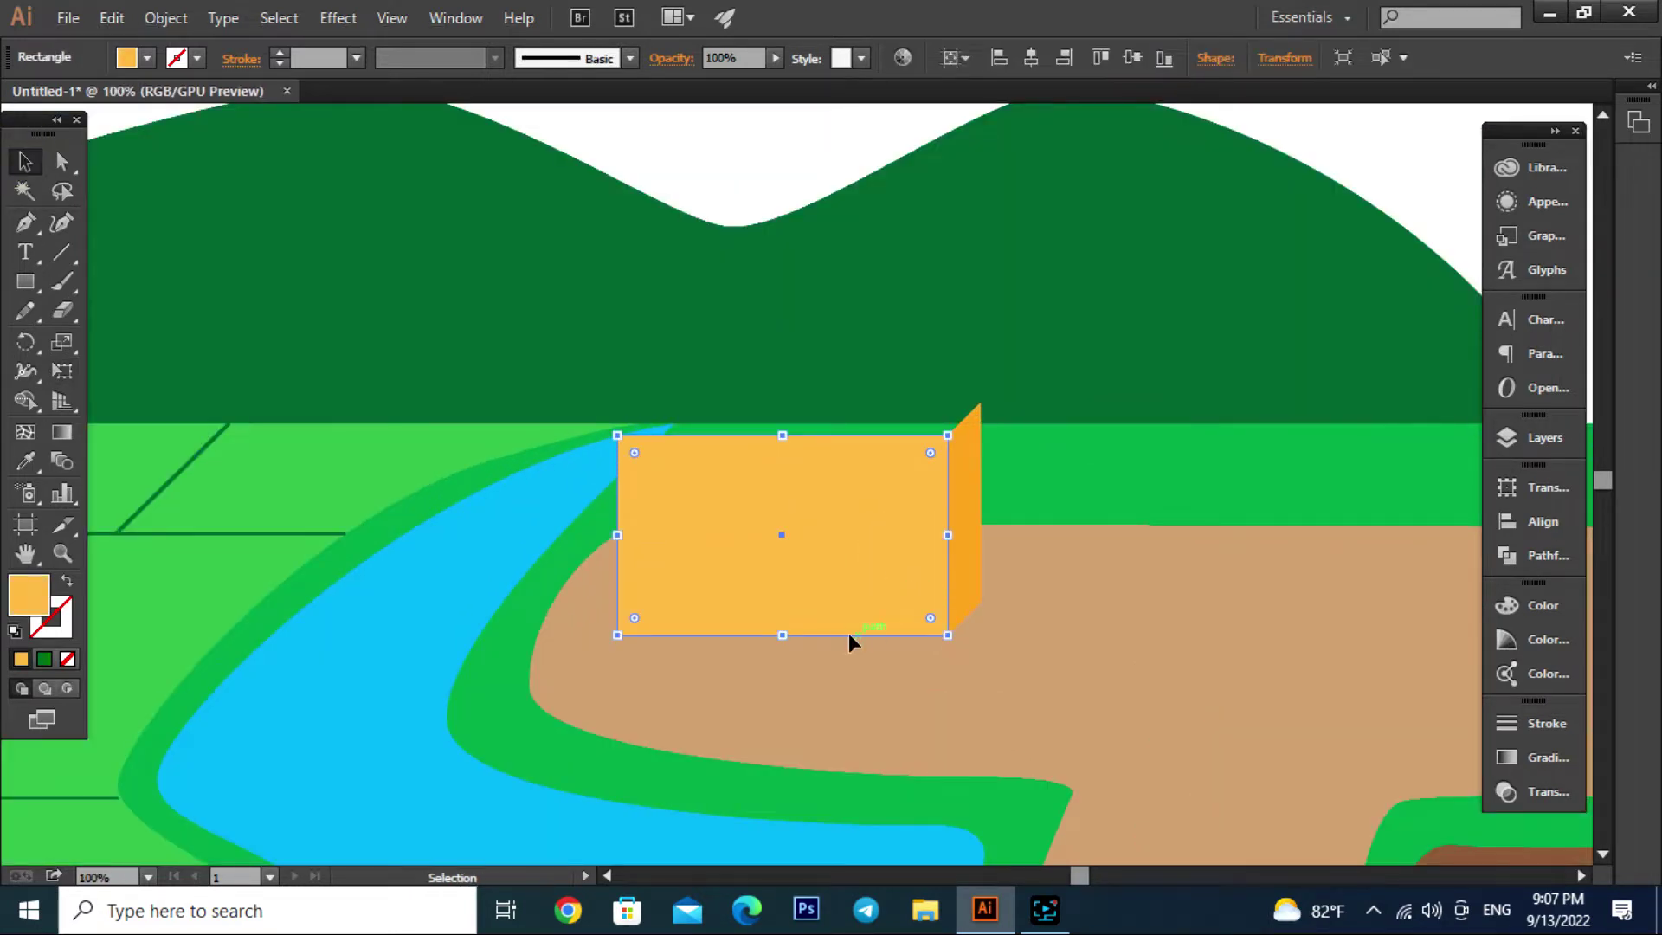
left_click_drag(782, 635, 795, 403)
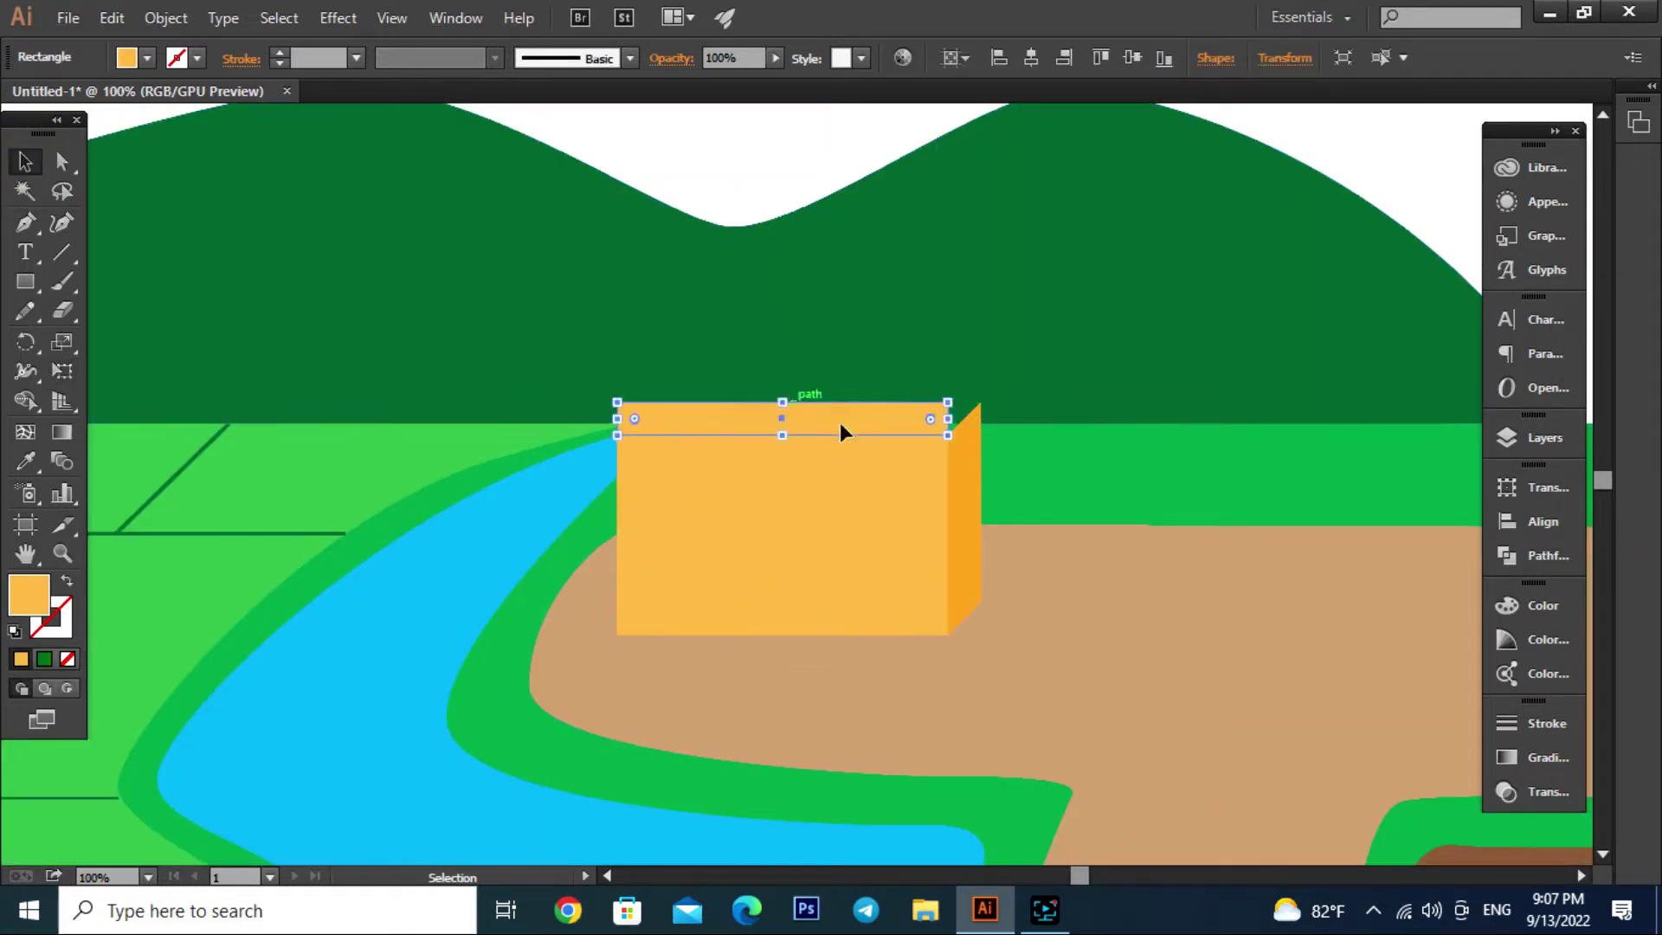
key("ctrl+plus")
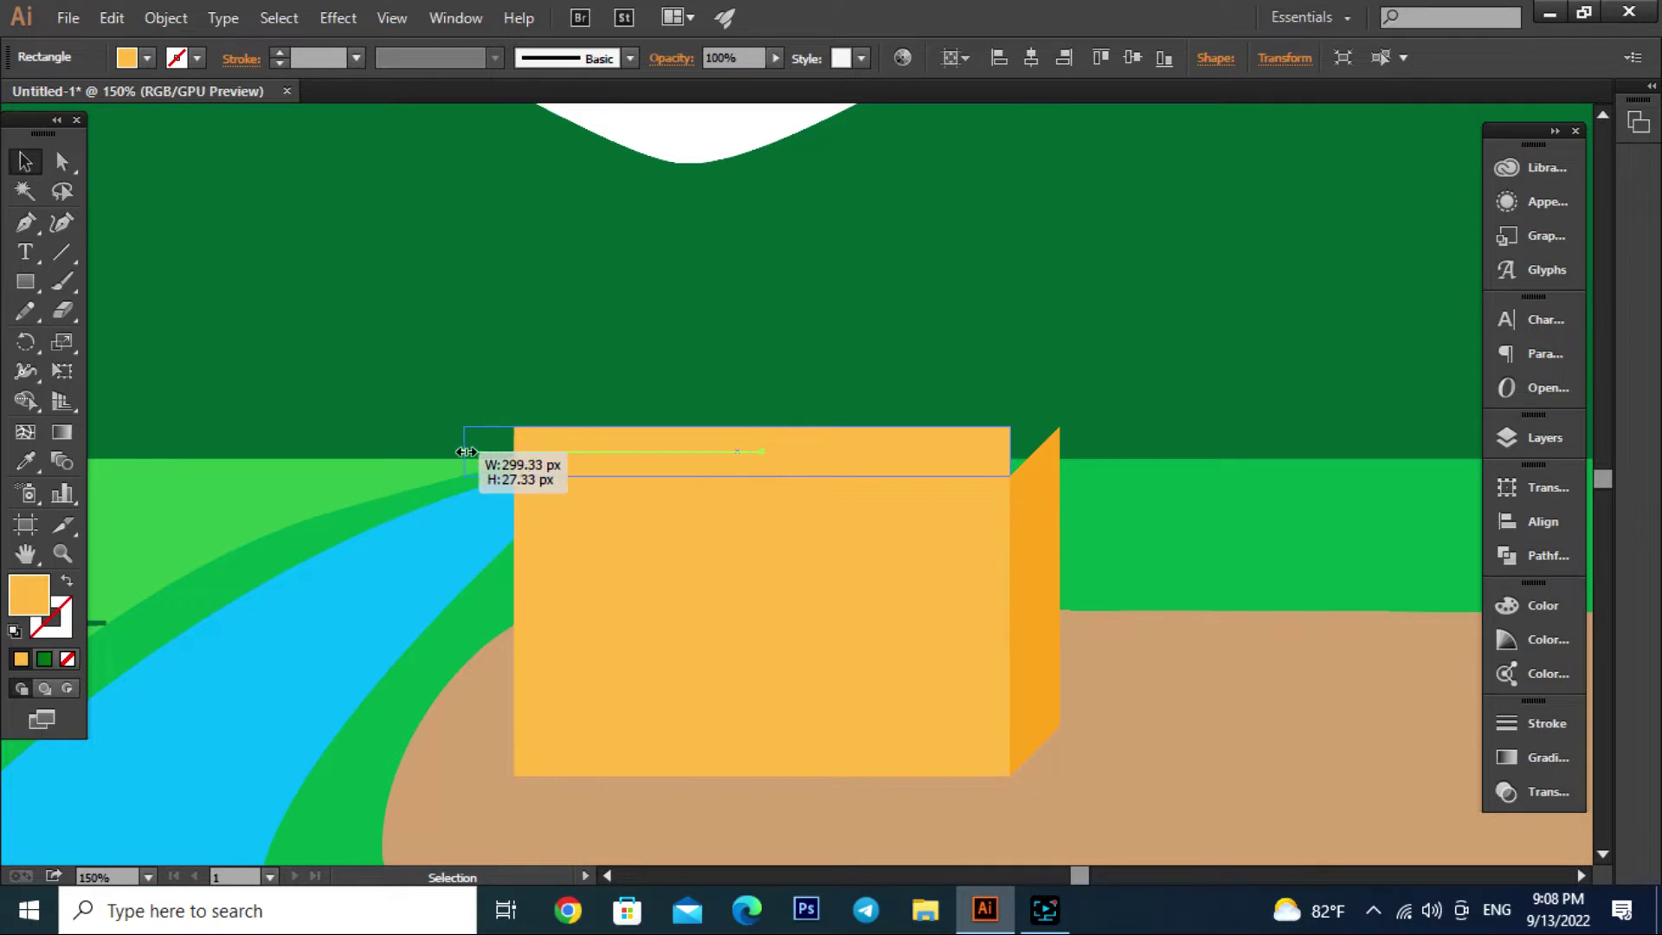
Widen and heighten the top strip, then perspective-distort it into a trapezoid roof
left_click_drag(514, 451, 463, 451)
left_click_drag(1009, 451, 1074, 452)
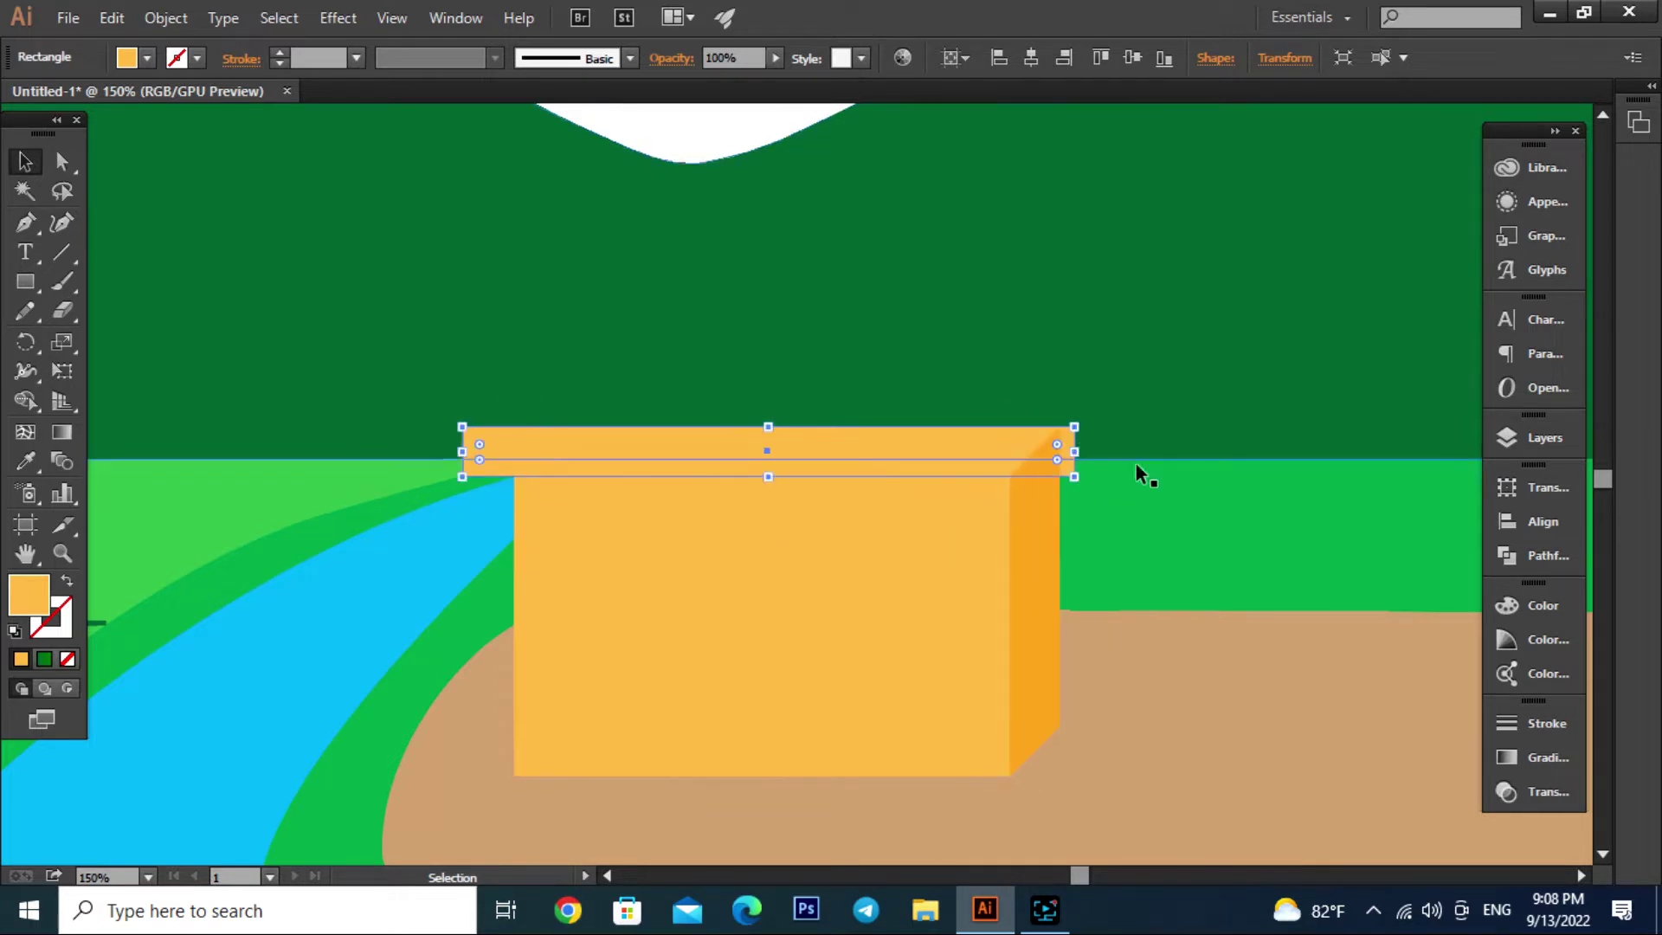
left_click_drag(769, 428, 775, 403)
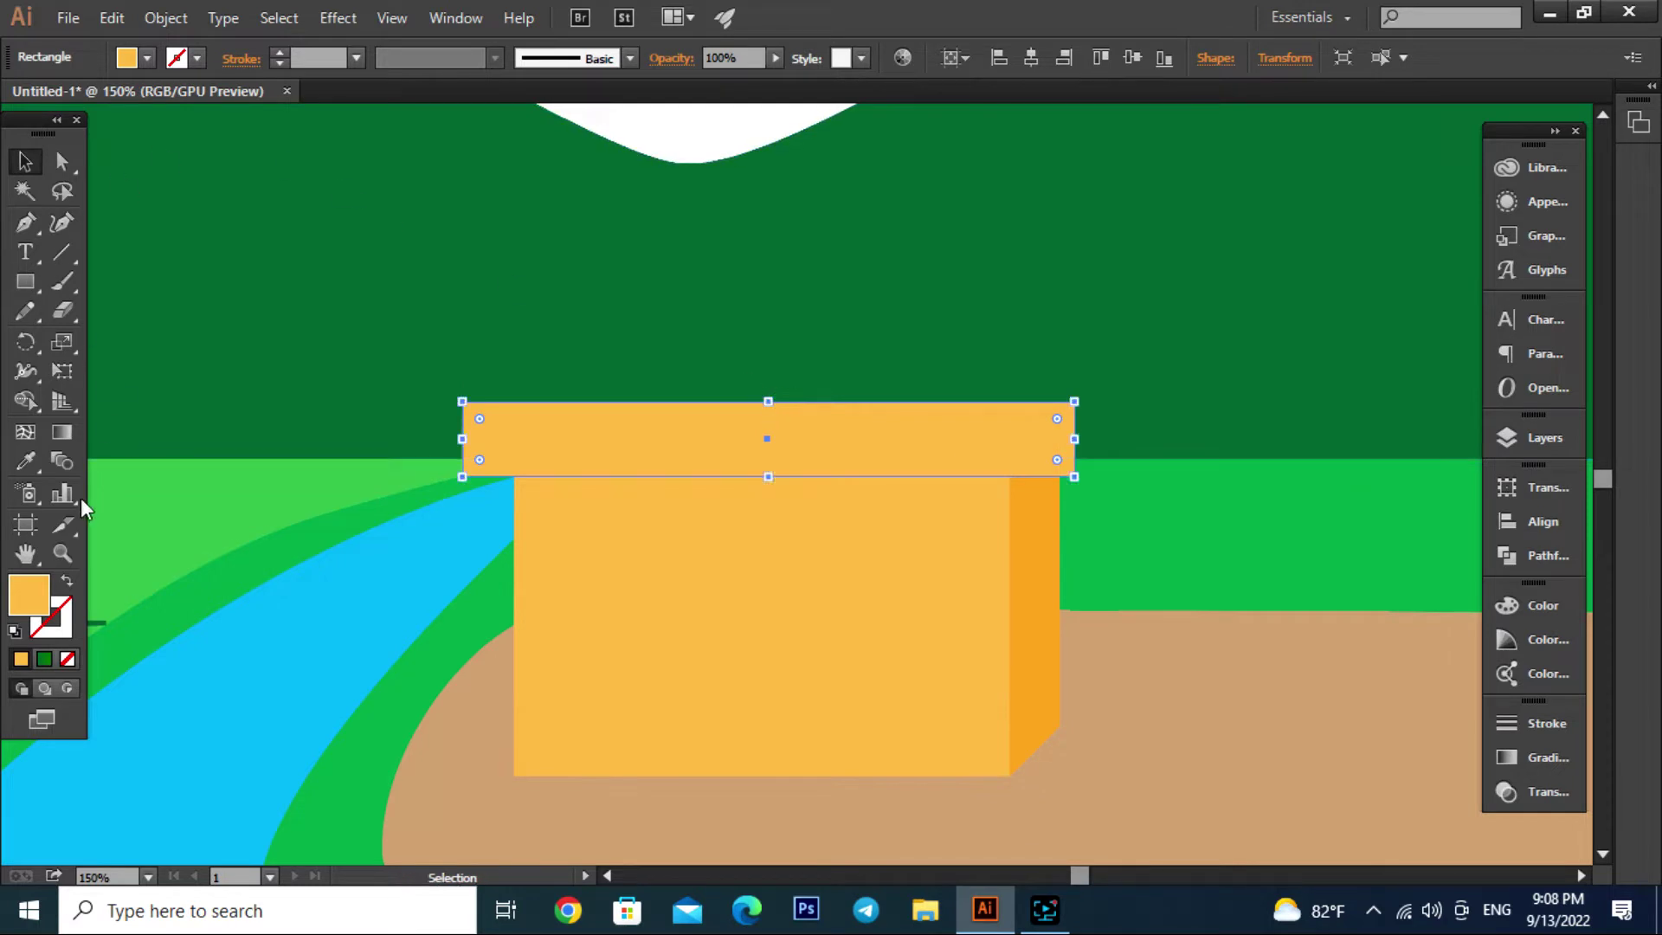
left_click(65, 374)
left_click(211, 381)
left_click_drag(462, 402, 497, 403)
Fill the roof crimson red
key("v")
left_click(445, 244)
left_click(919, 433)
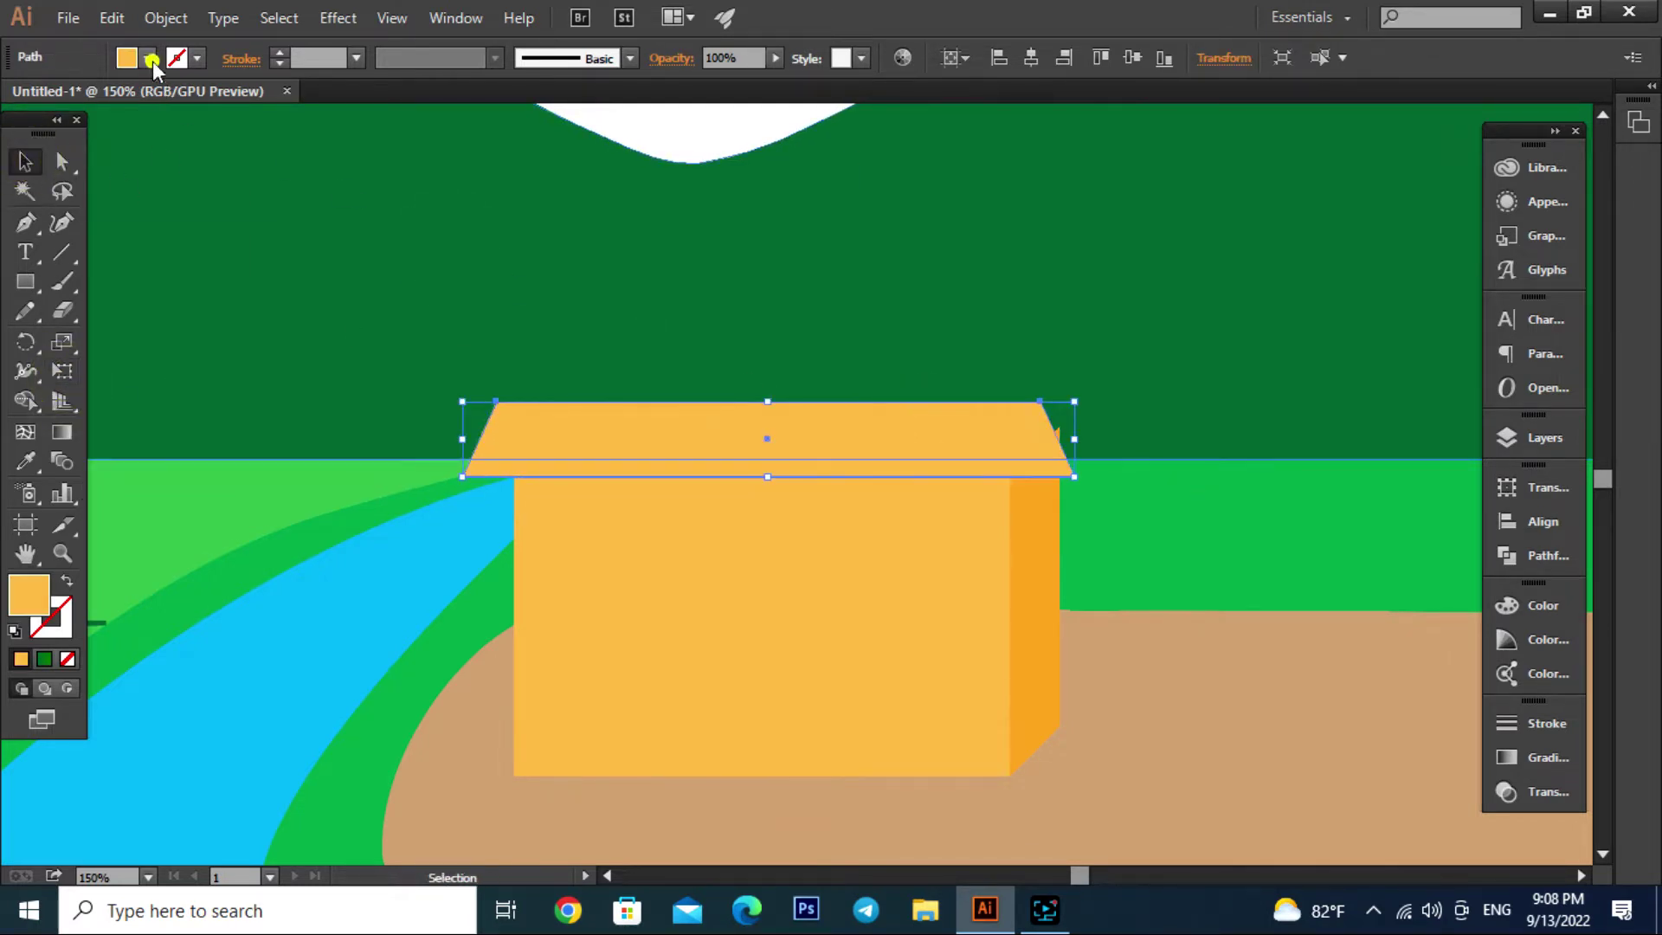
left_click(147, 58)
left_click(190, 107)
double_click(979, 517)
double_click(1181, 549)
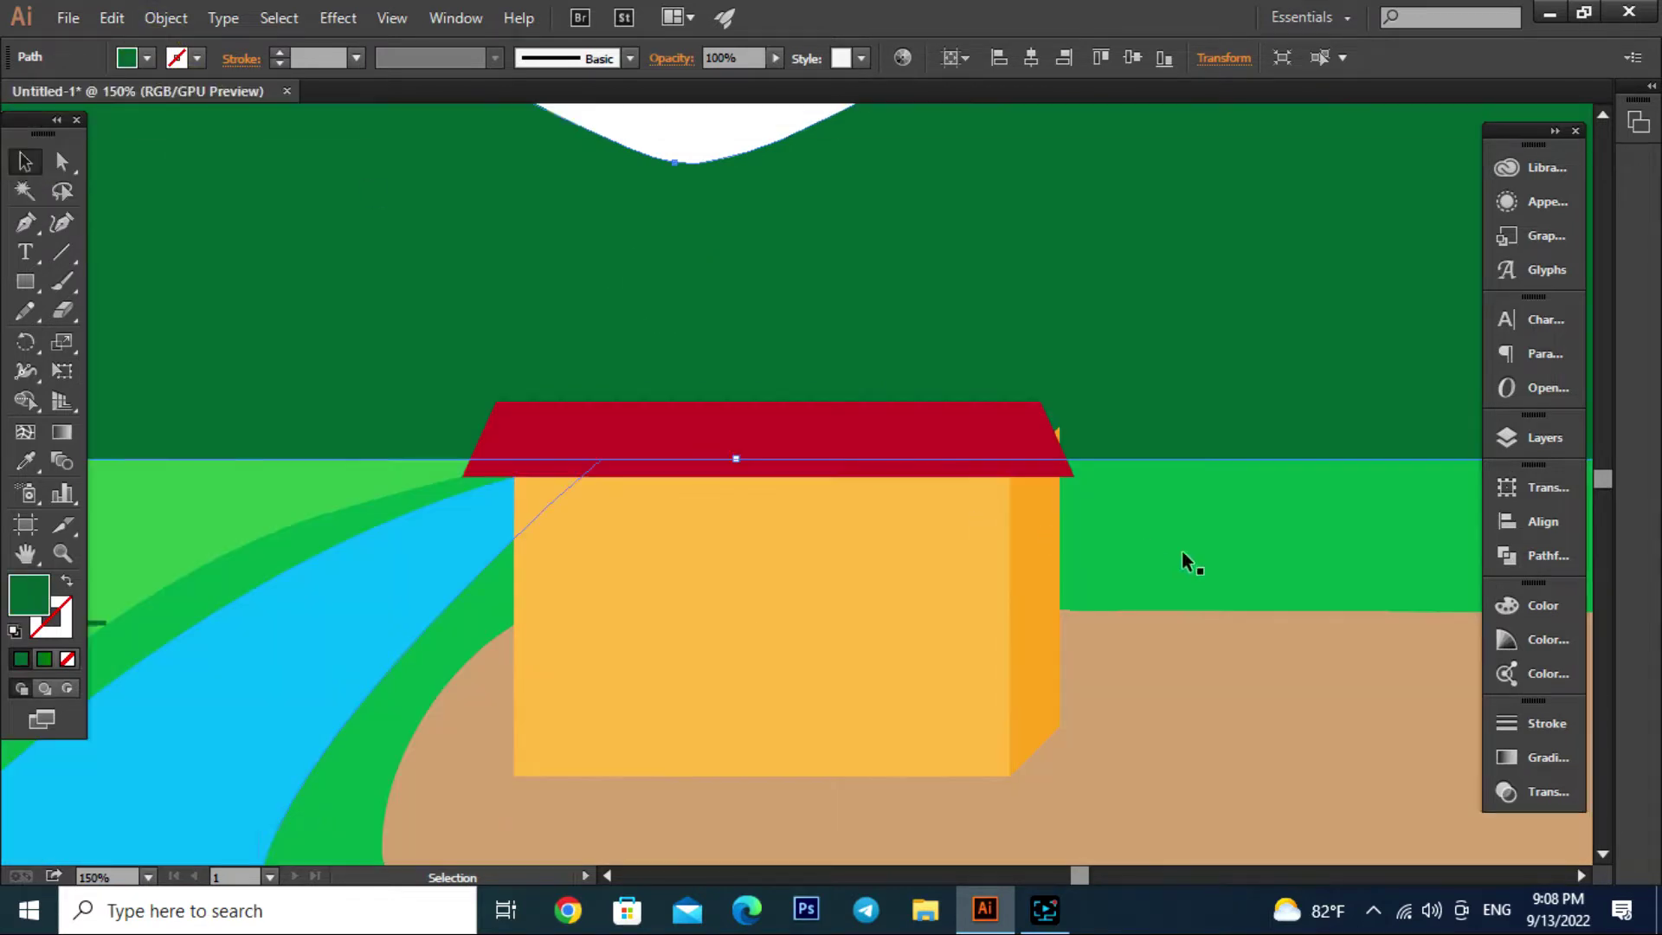
Lower the side wall's top corner anchor so it tucks beneath the roof
left_click(1035, 580)
left_click(61, 161)
scroll(1067, 436, "up", 4)
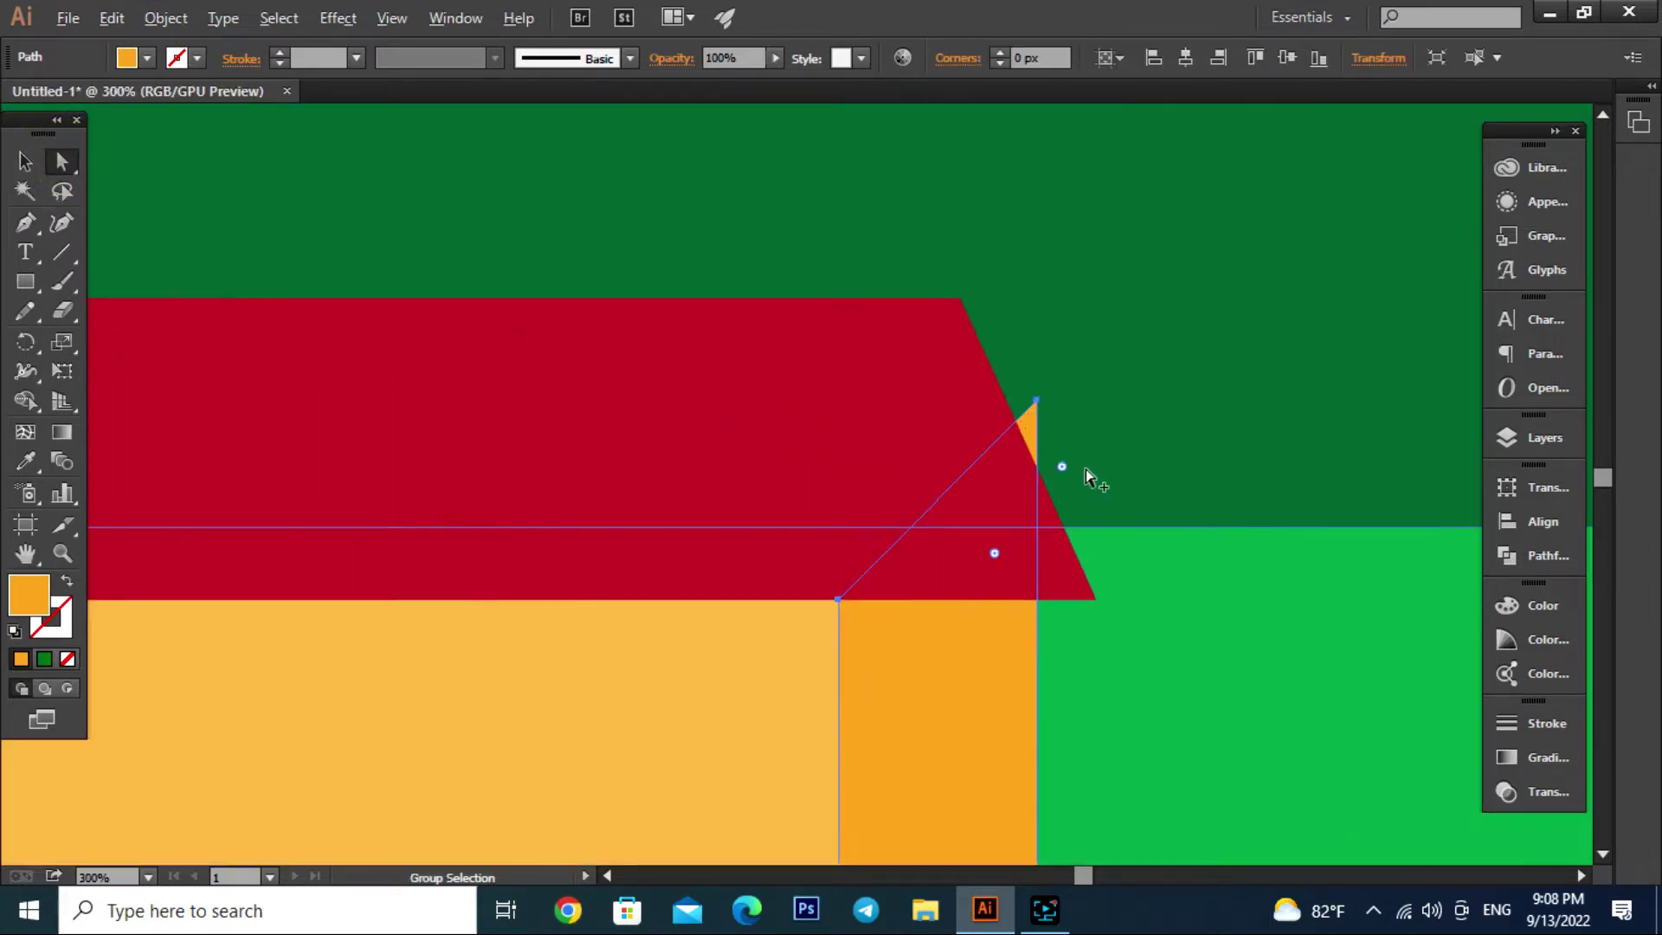
left_click_drag(1037, 402, 1036, 461)
scroll(1035, 467, "down", 4)
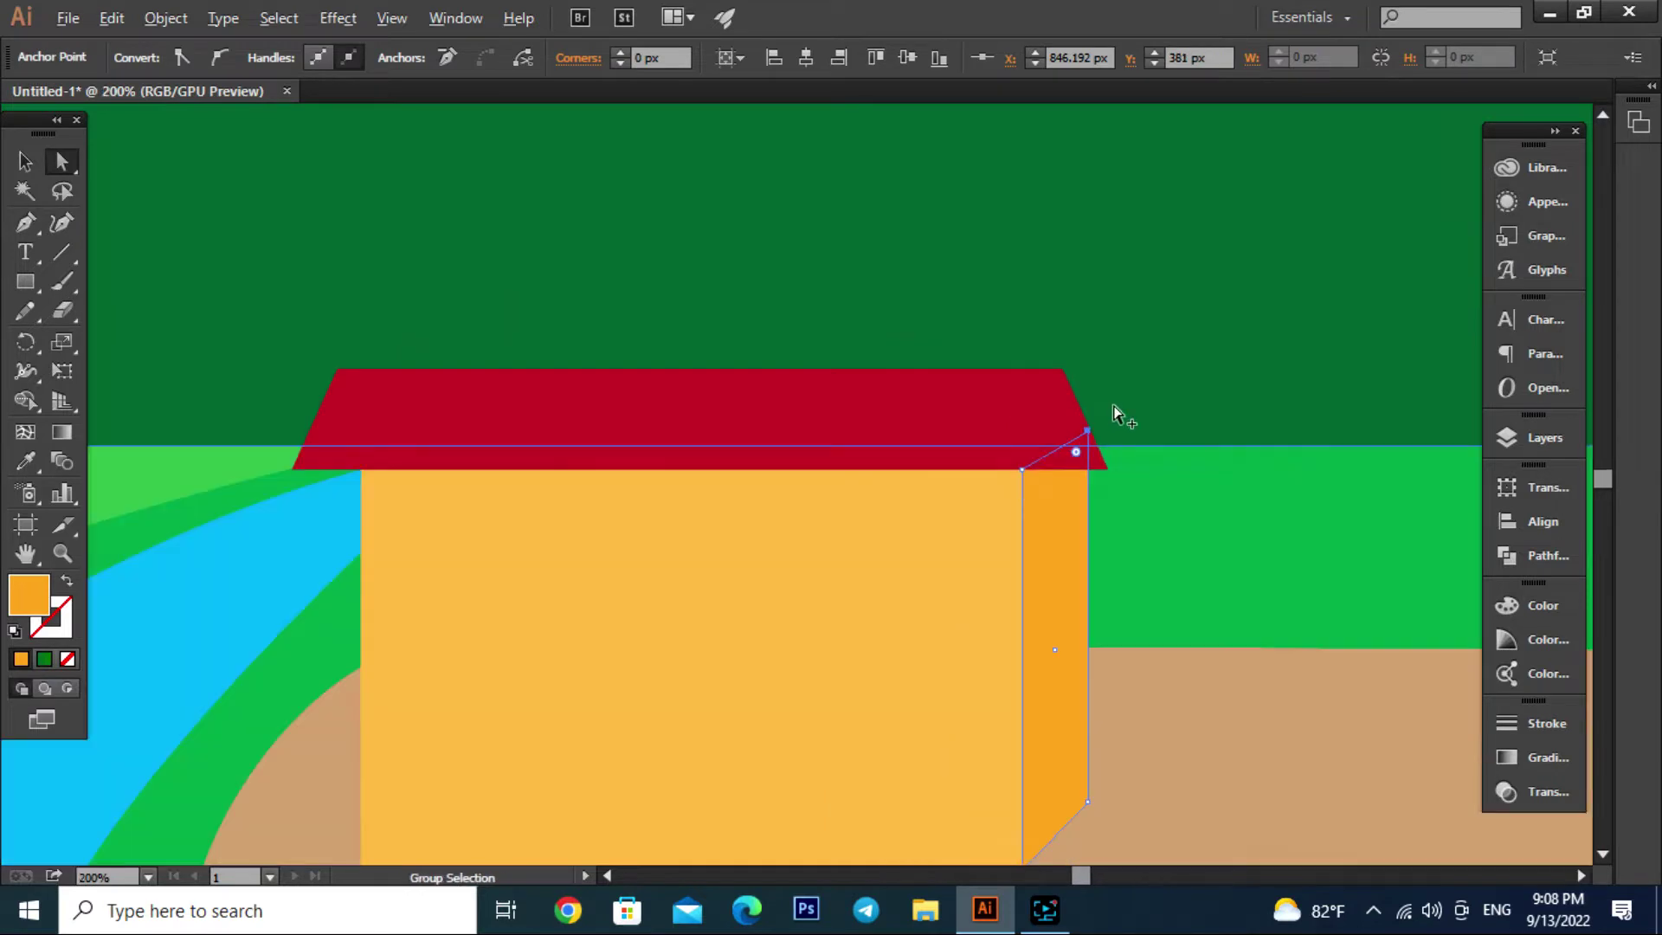
left_click(25, 161)
scroll(804, 368, "down", 3)
Draw a deeper-orange door rectangle on the house front
left_click(975, 475)
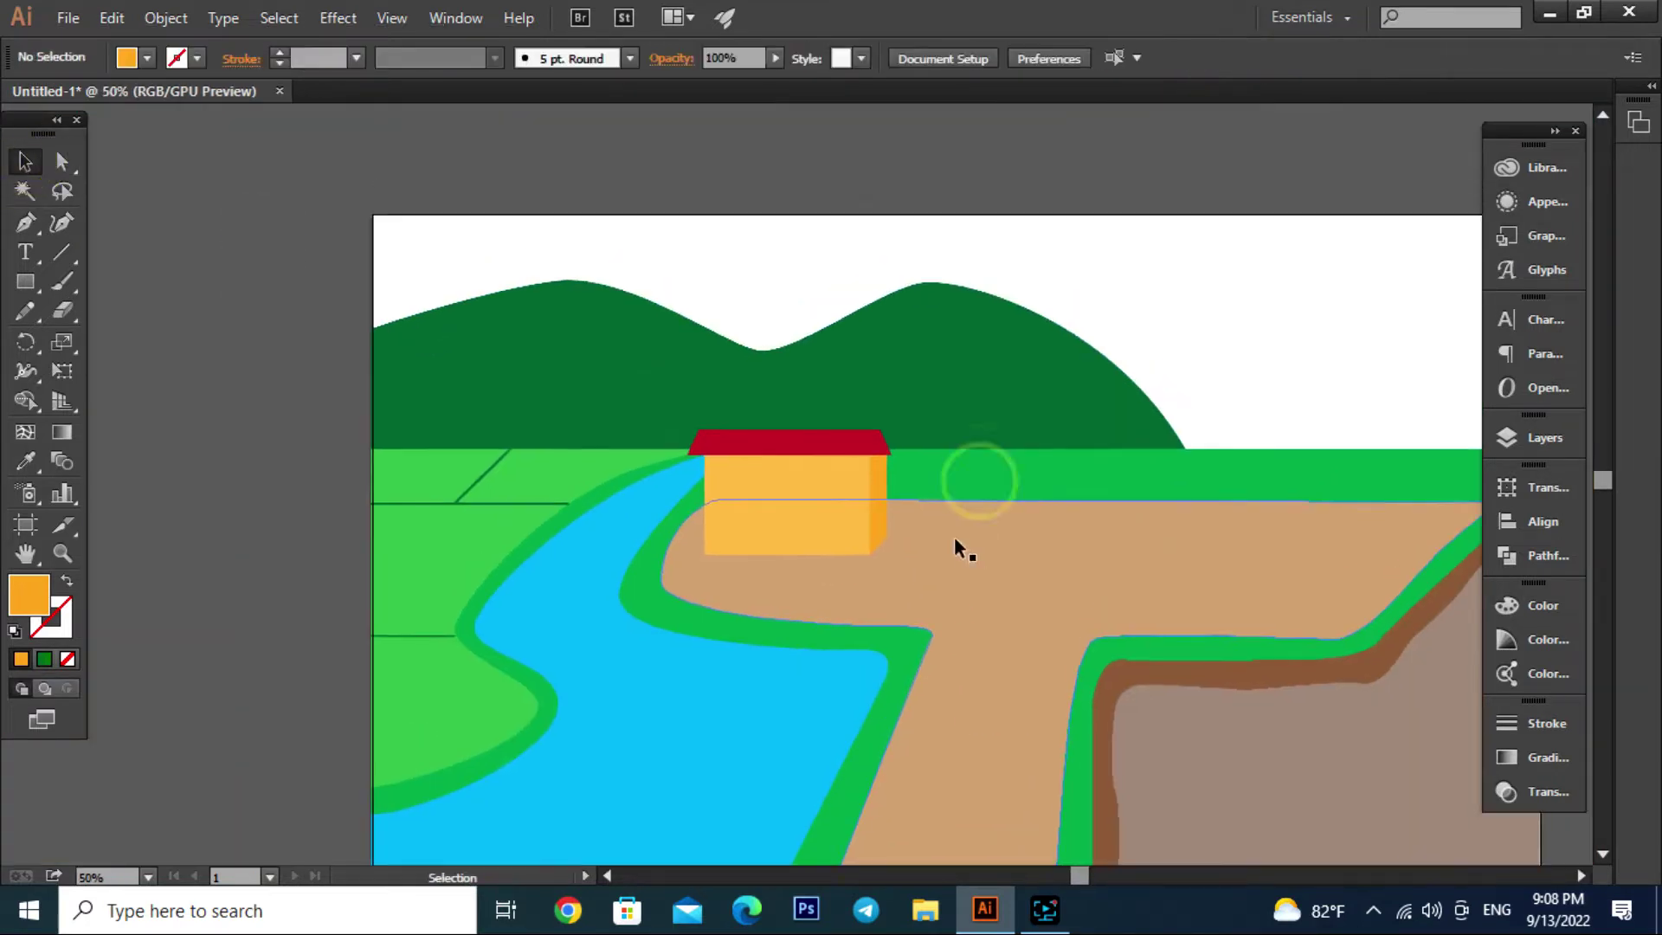
scroll(776, 534, "up", 2)
left_click(25, 281)
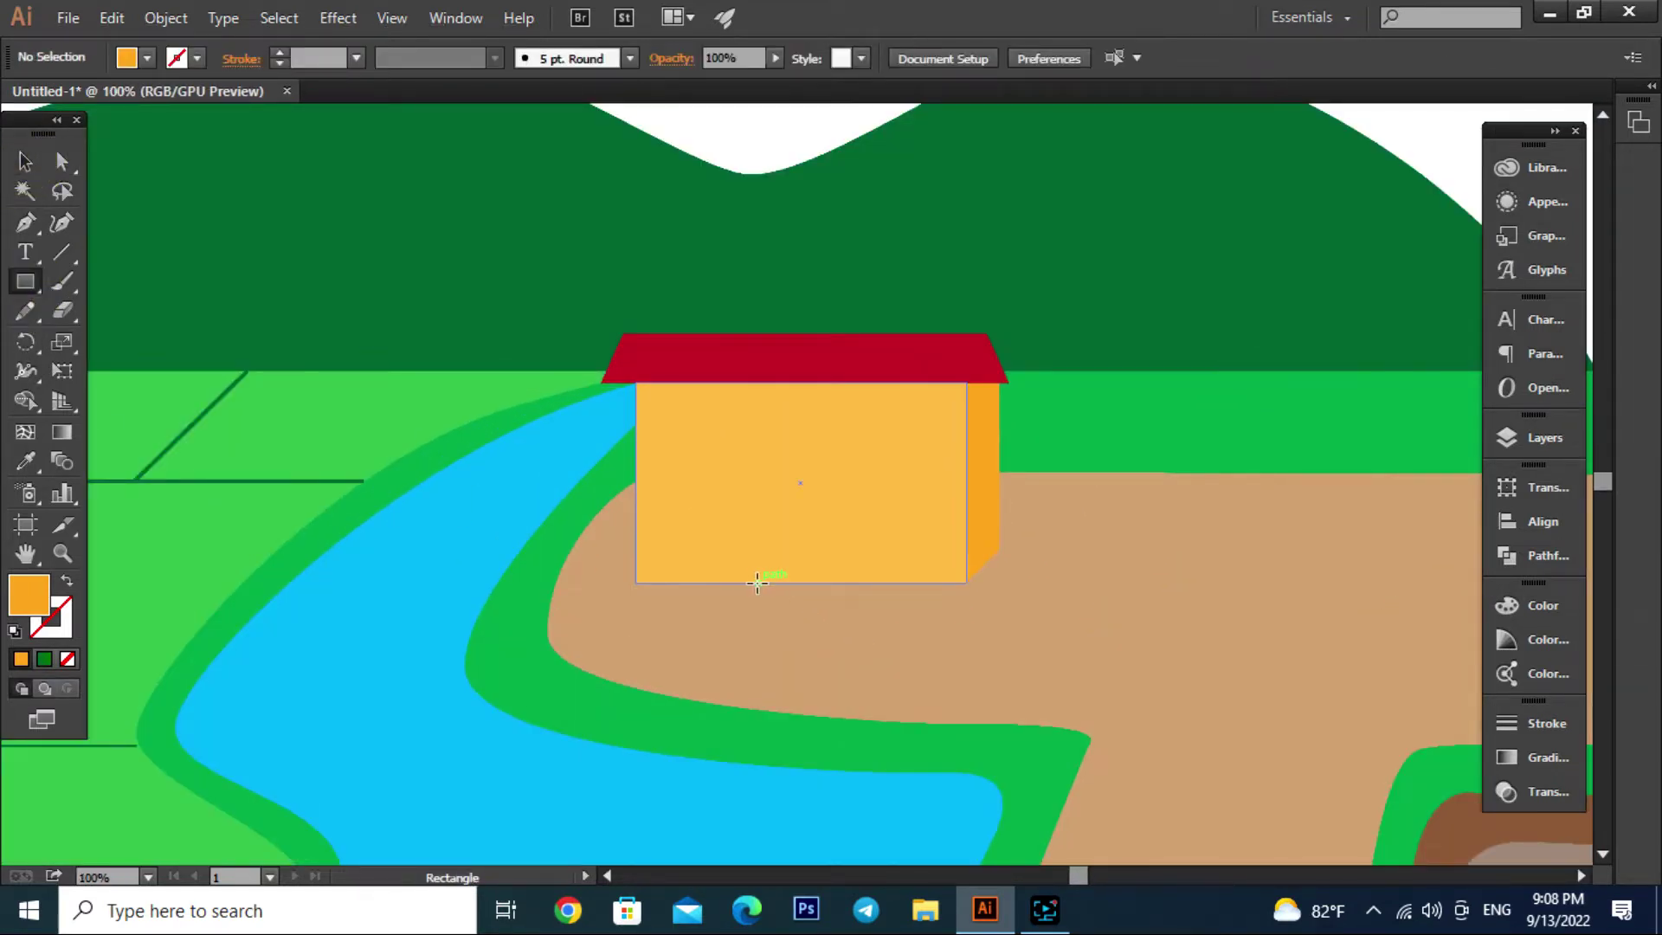
left_click_drag(747, 583, 829, 436)
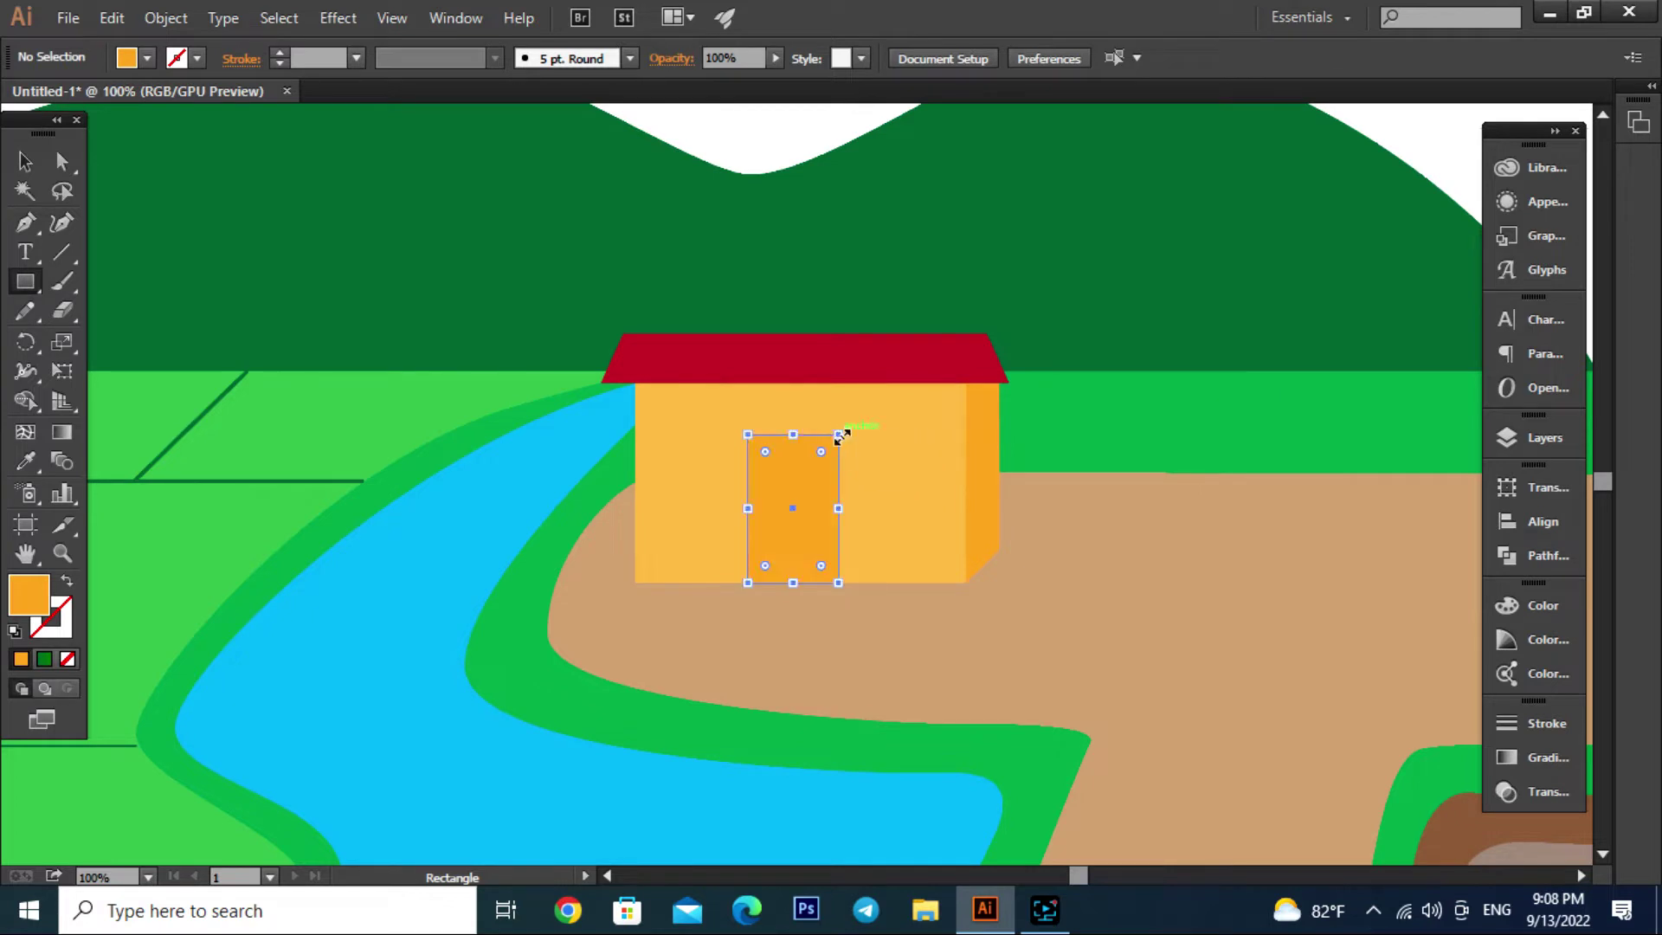
key("v")
left_click(866, 286)
scroll(1010, 531, "down", 1)
scroll(902, 535, "up", 2)
Duplicate the door and shrink the copy into a small square window
left_click_drag(902, 535, 1030, 511)
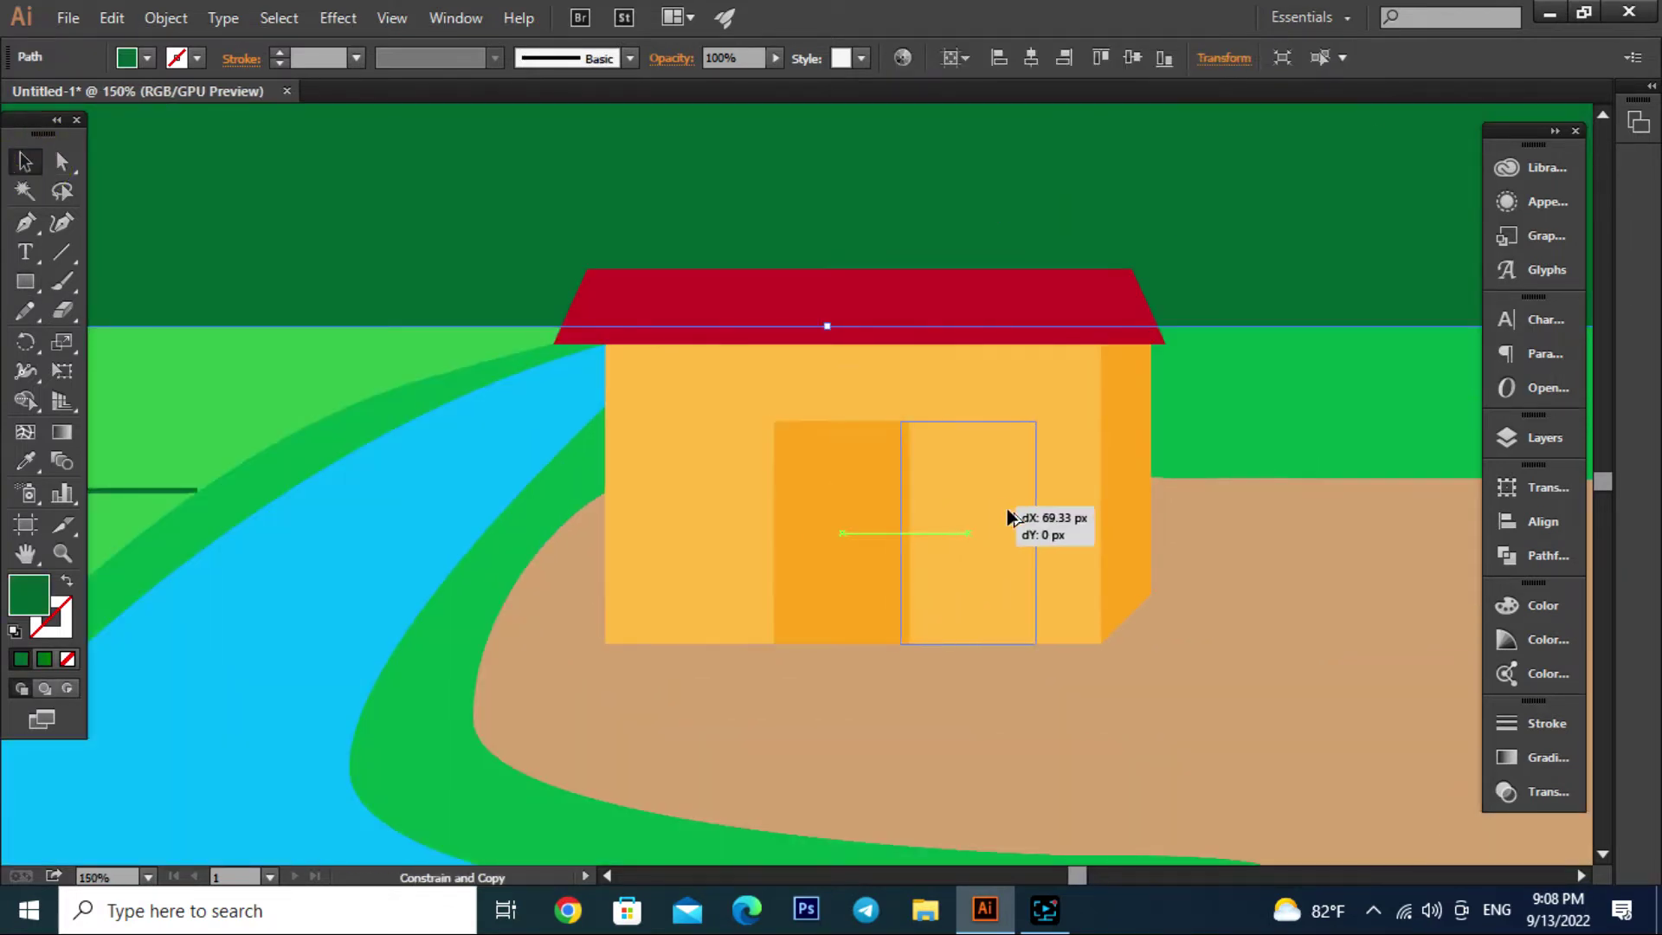
mouse_move(1076, 644)
left_mouse_down()
mouse_move(1019, 518)
mouse_move(998, 507)
mouse_move(1014, 468)
mouse_move(1015, 503)
mouse_move(703, 489)
left_mouse_up()
scroll(969, 562, "down", 3)
key("ctrl+shift+a")
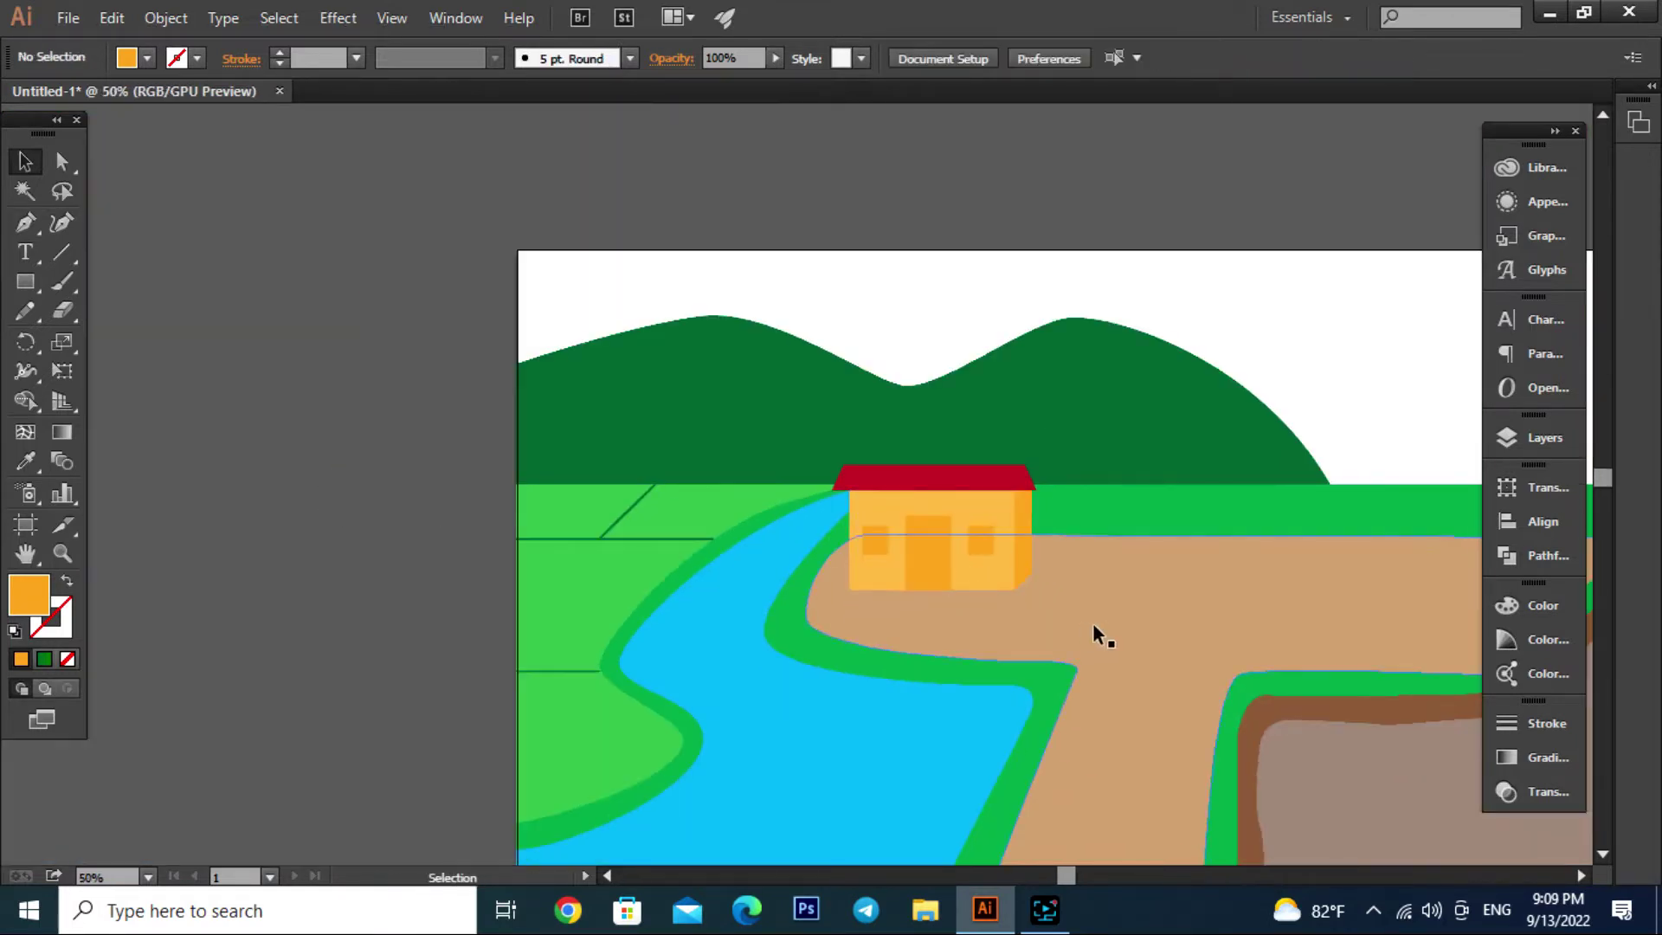
scroll(663, 559, "down", 1)
left_click_drag(842, 506, 865, 558)
scroll(693, 520, "up", 4)
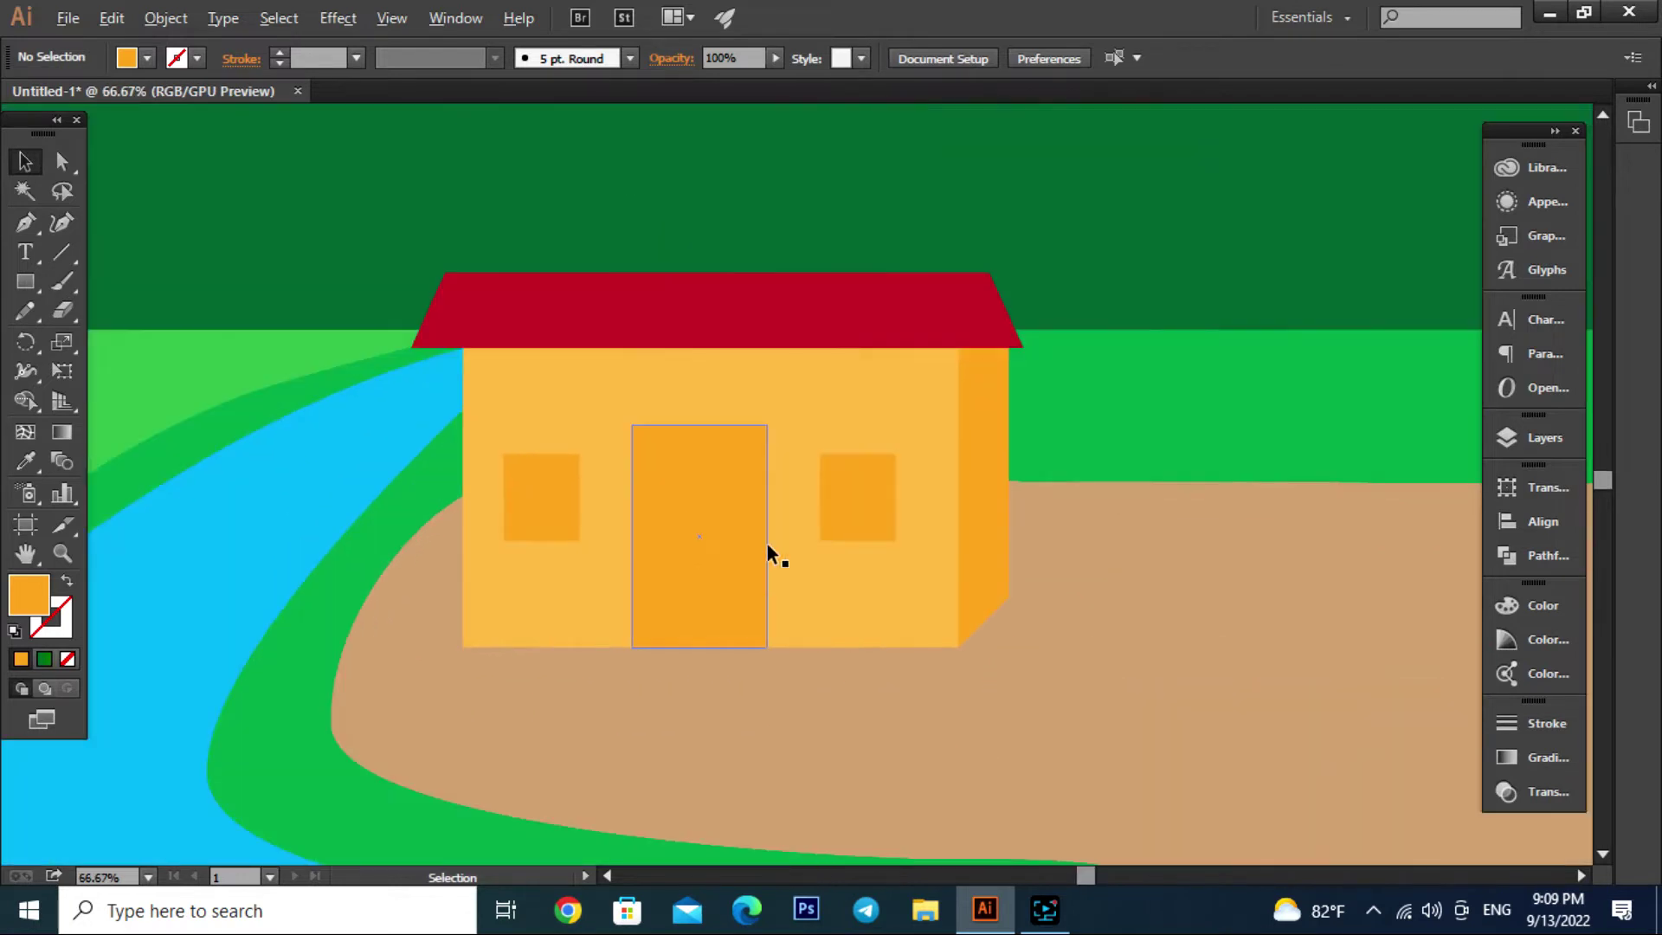
Select all the pieces of the orange house together
left_click(857, 497)
left_click(704, 535, "shift")
left_click(541, 497, "shift")
left_click(568, 328, "shift")
left_click(981, 557, "shift")
Drag a copy of the house onto the brown ground to the right, redoing one misplaced attempt
scroll(981, 557, "down", 3)
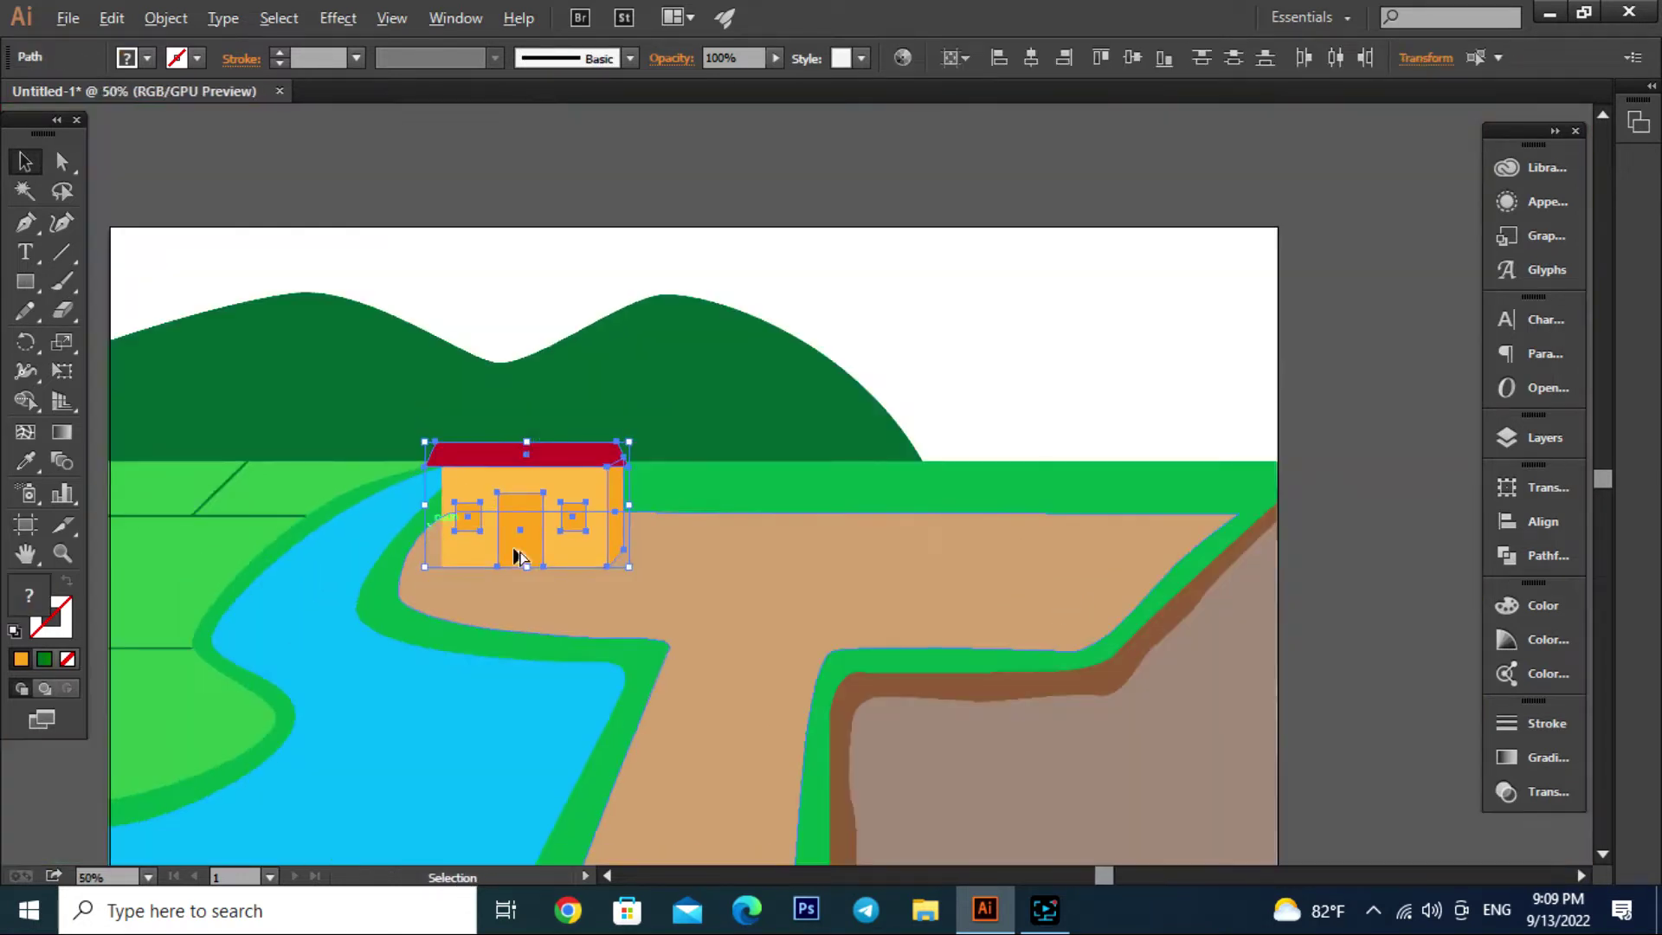
left_click_drag(526, 544, 996, 587)
key("ctrl+z")
left_click_drag(533, 539, 1009, 590)
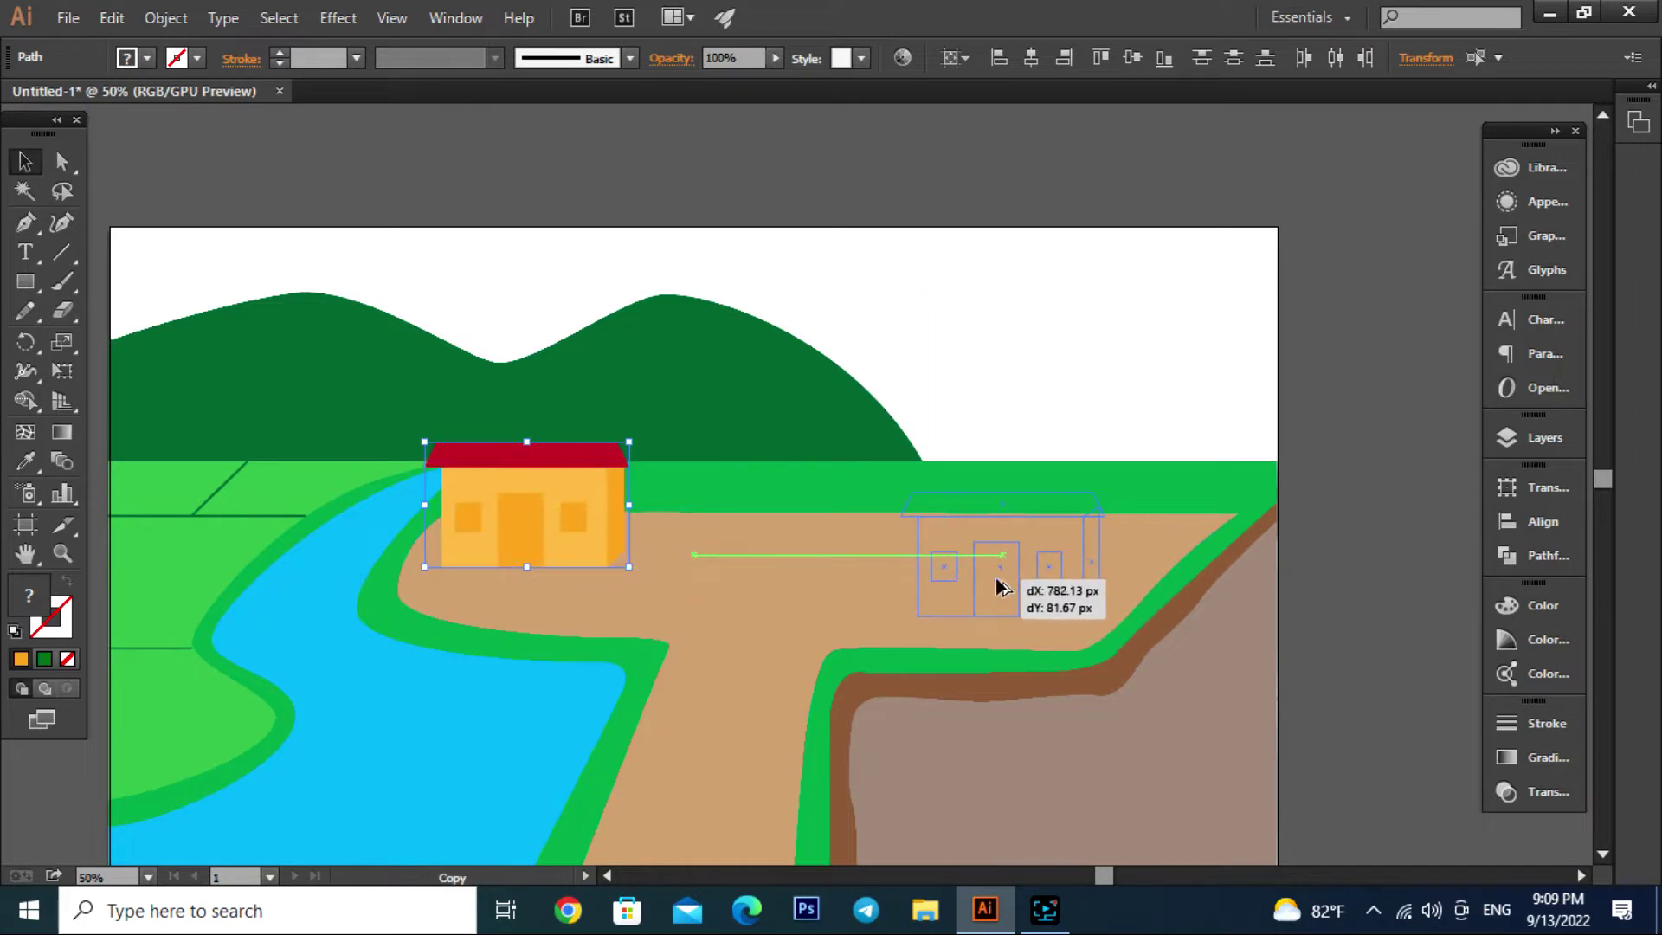
scroll(1051, 563, "up", 1)
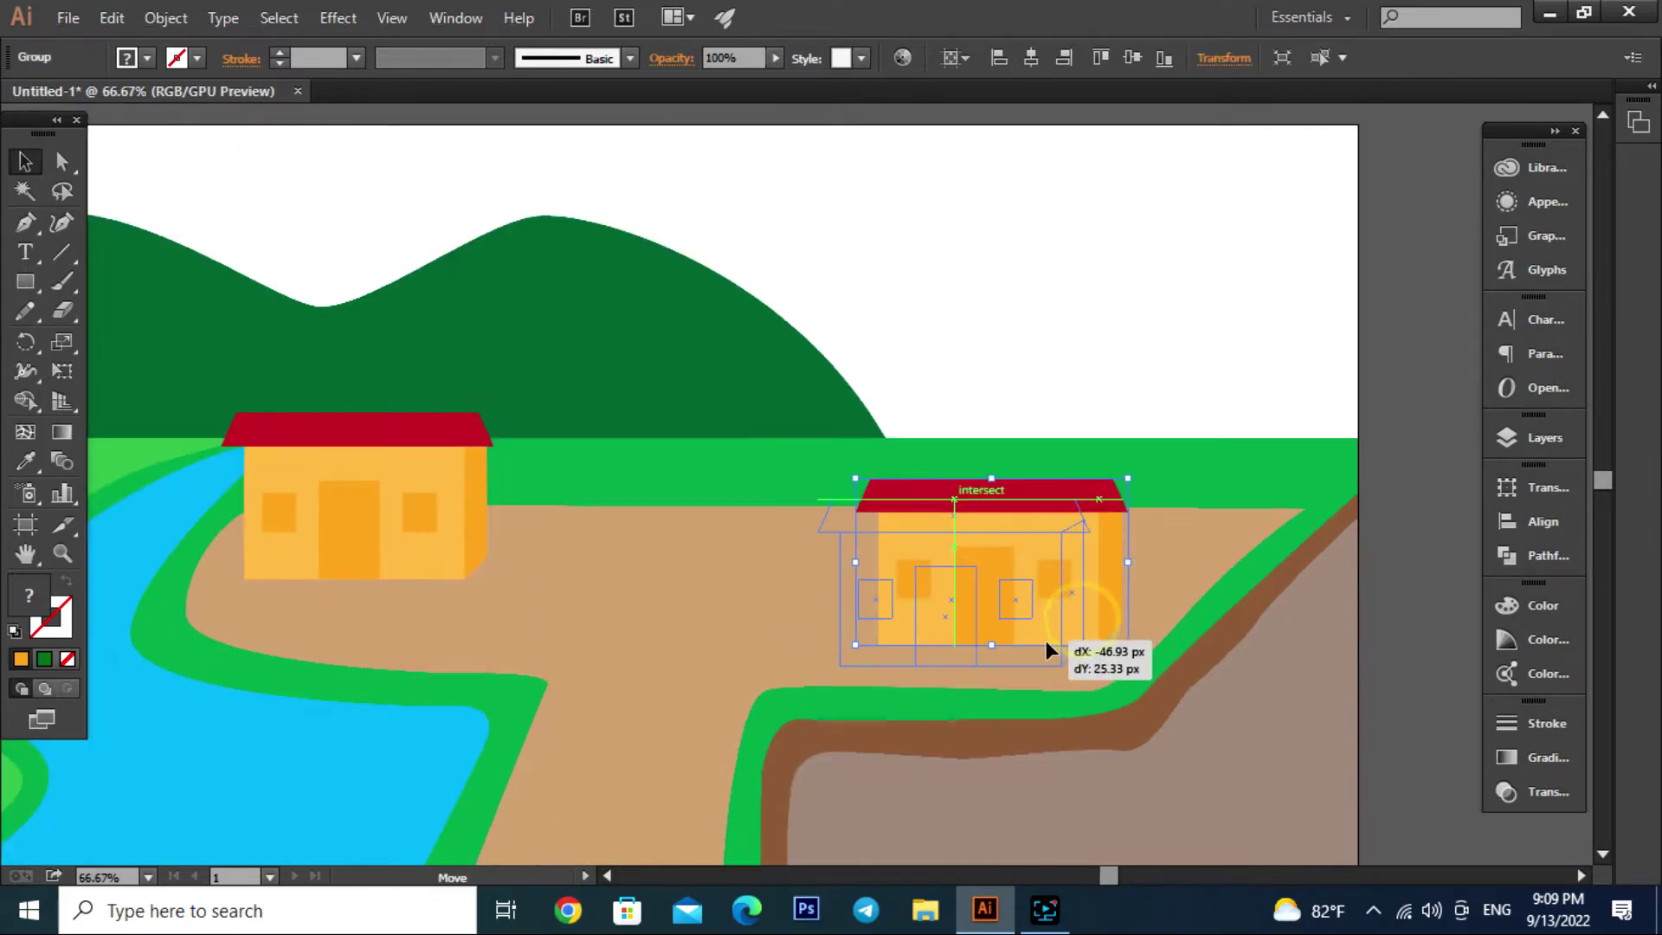
Scale the copied house up slightly and nudge it a little to the left
left_click_drag(1128, 646, 1100, 667)
left_click_drag(1099, 502, 1140, 474)
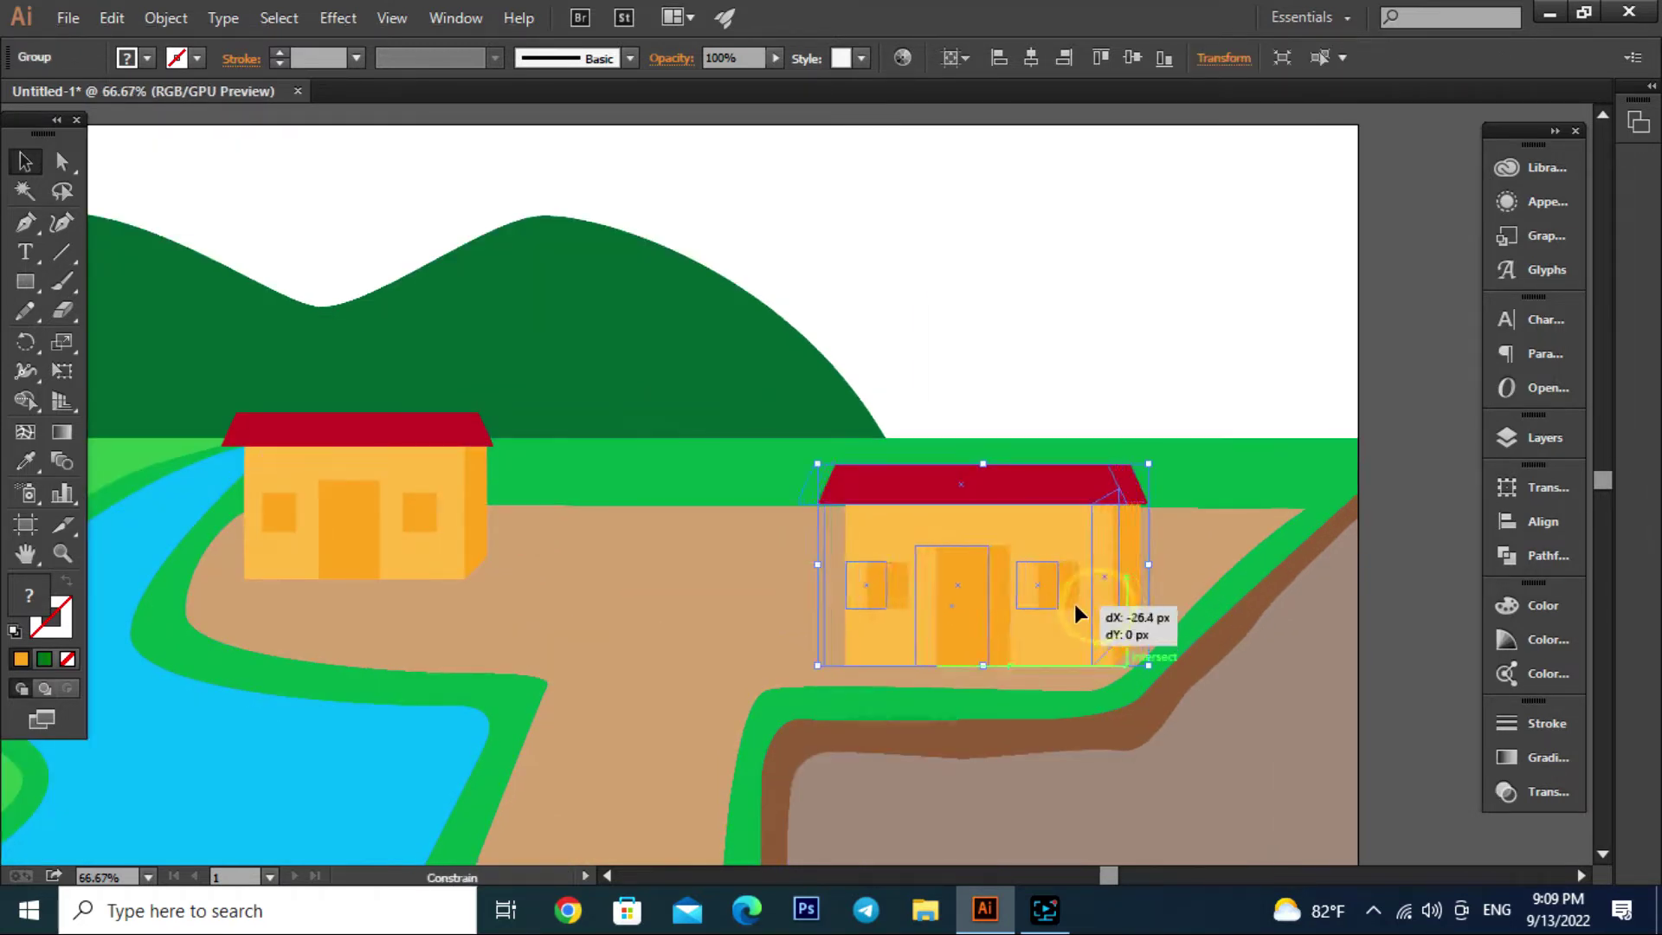
left_click_drag(1104, 575, 1083, 574)
scroll(1127, 465, "down", 1)
left_click(1379, 525)
scroll(1379, 524, "down", 1)
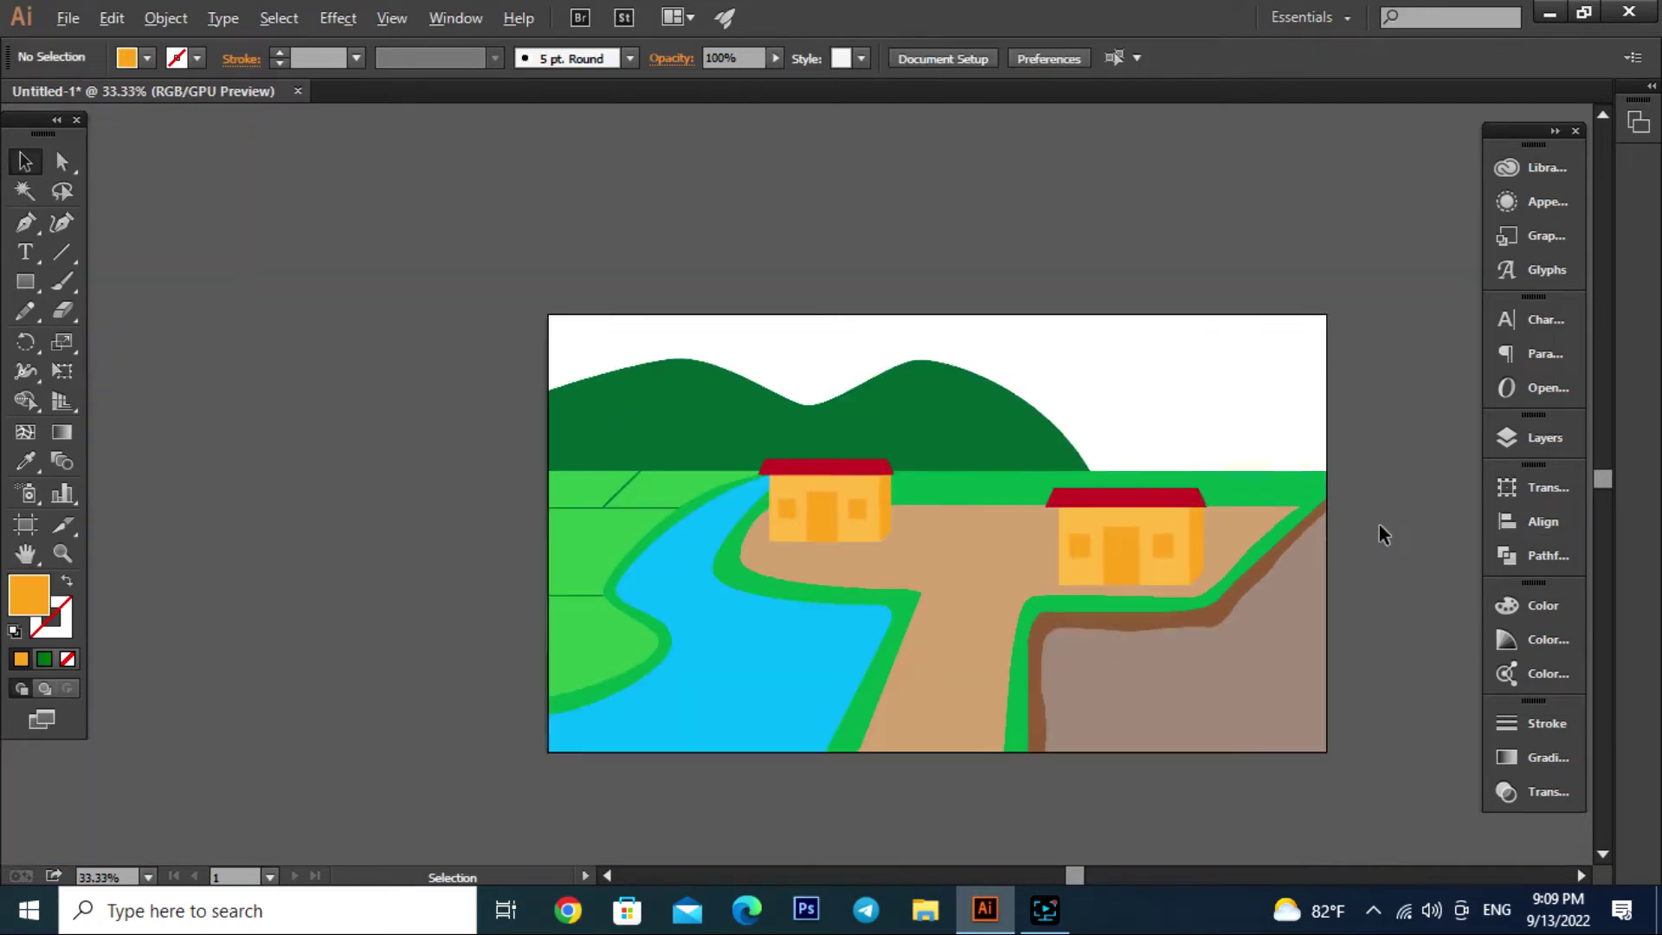
scroll(1316, 620, "up", 1)
Draw a closed, wavy-topped hedge outline beside the right-hand house along the path edge
left_click_drag(1322, 620, 1291, 625)
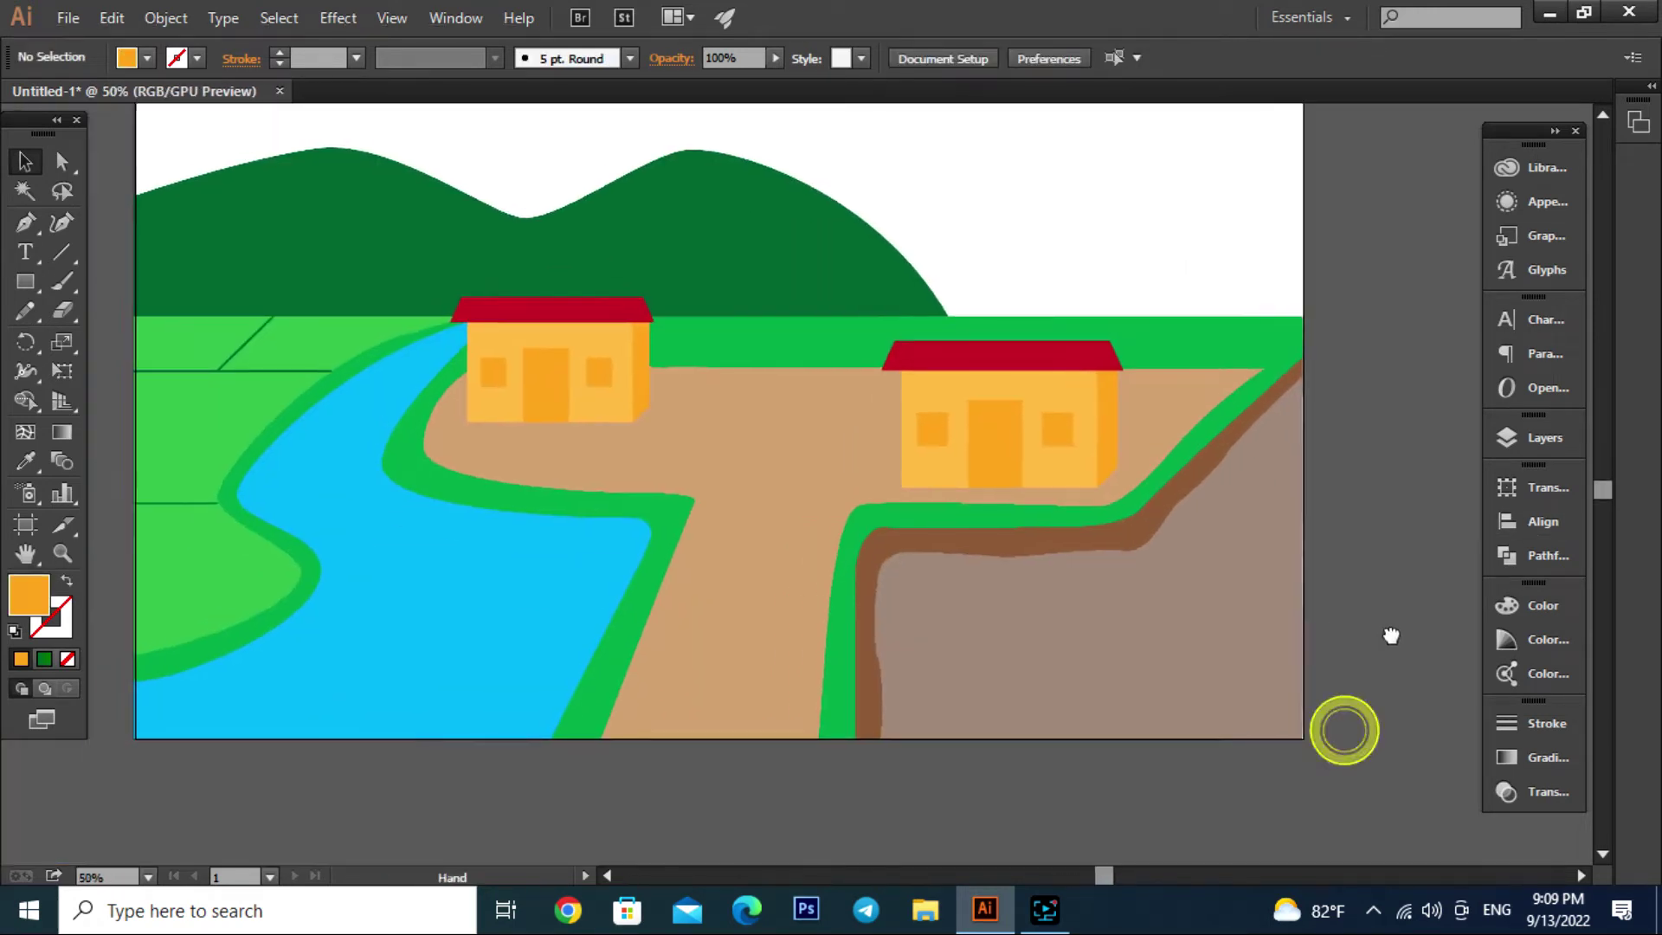
key("p")
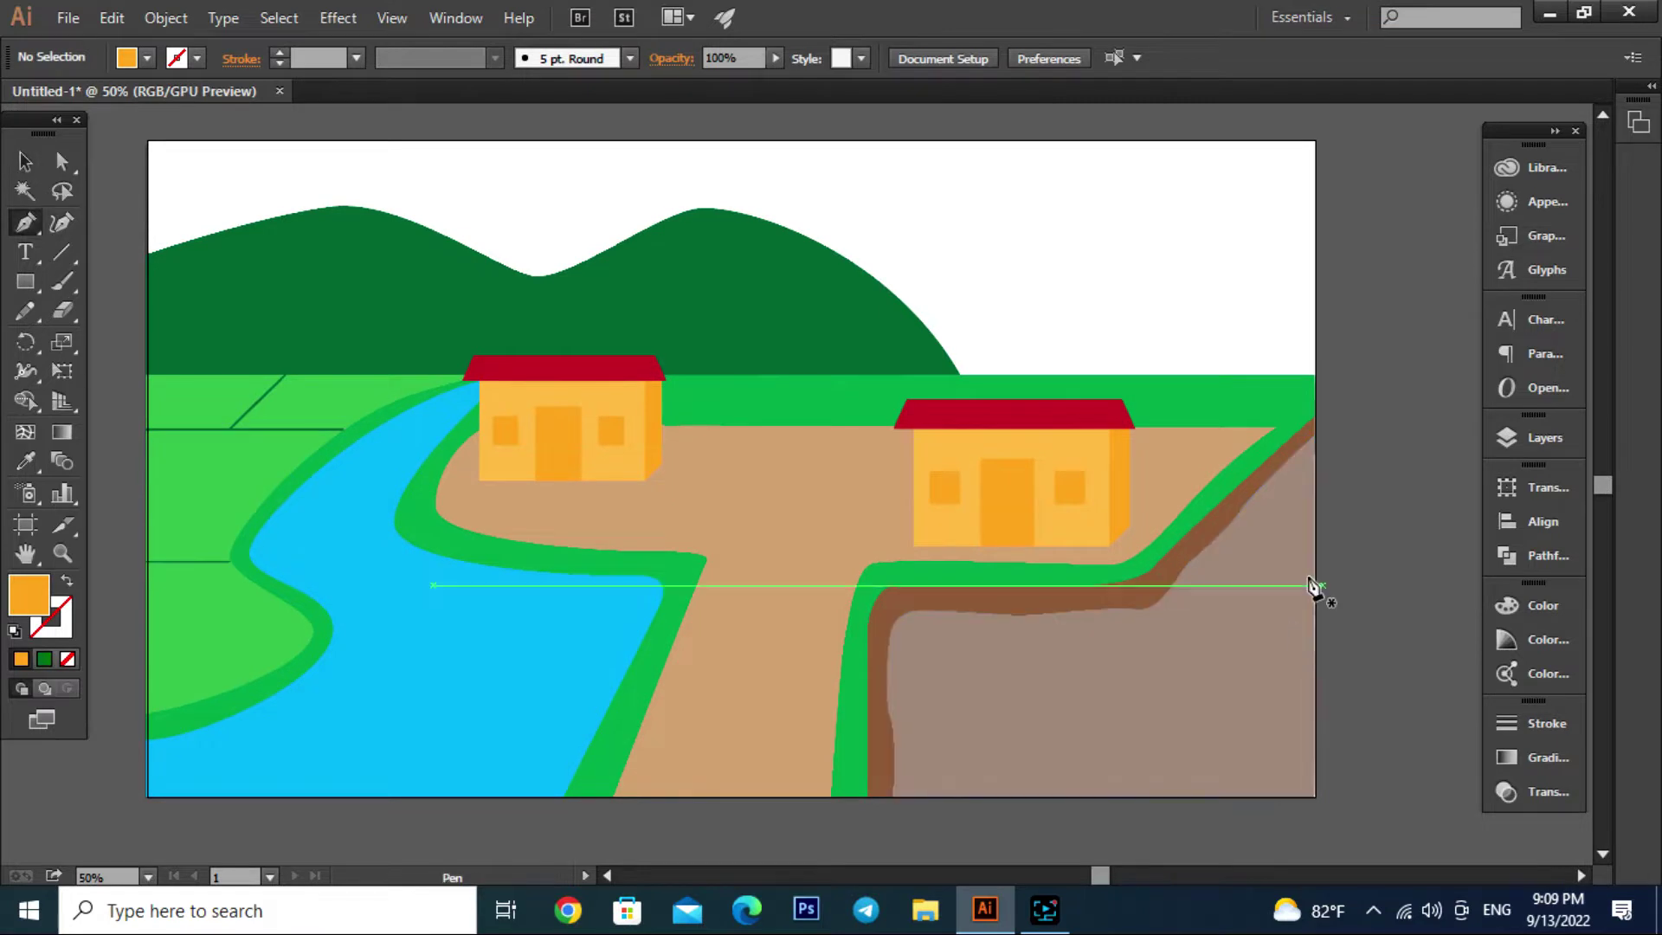
scroll(1247, 546, "up", 3)
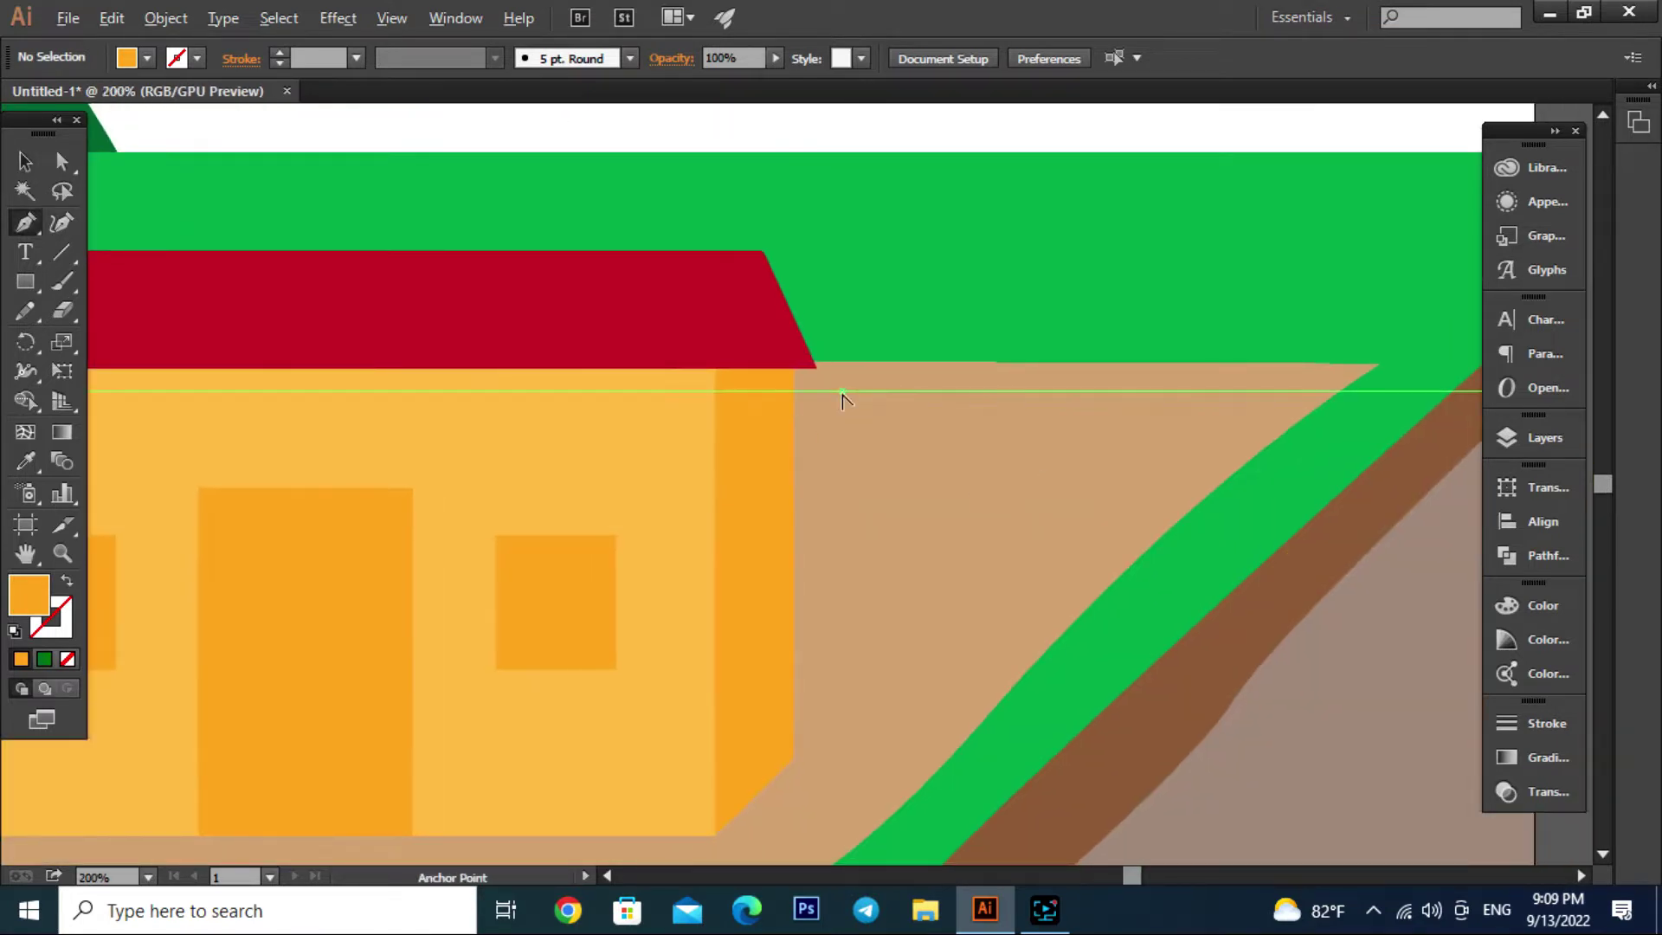
scroll(838, 395, "up", 1)
left_click(805, 382)
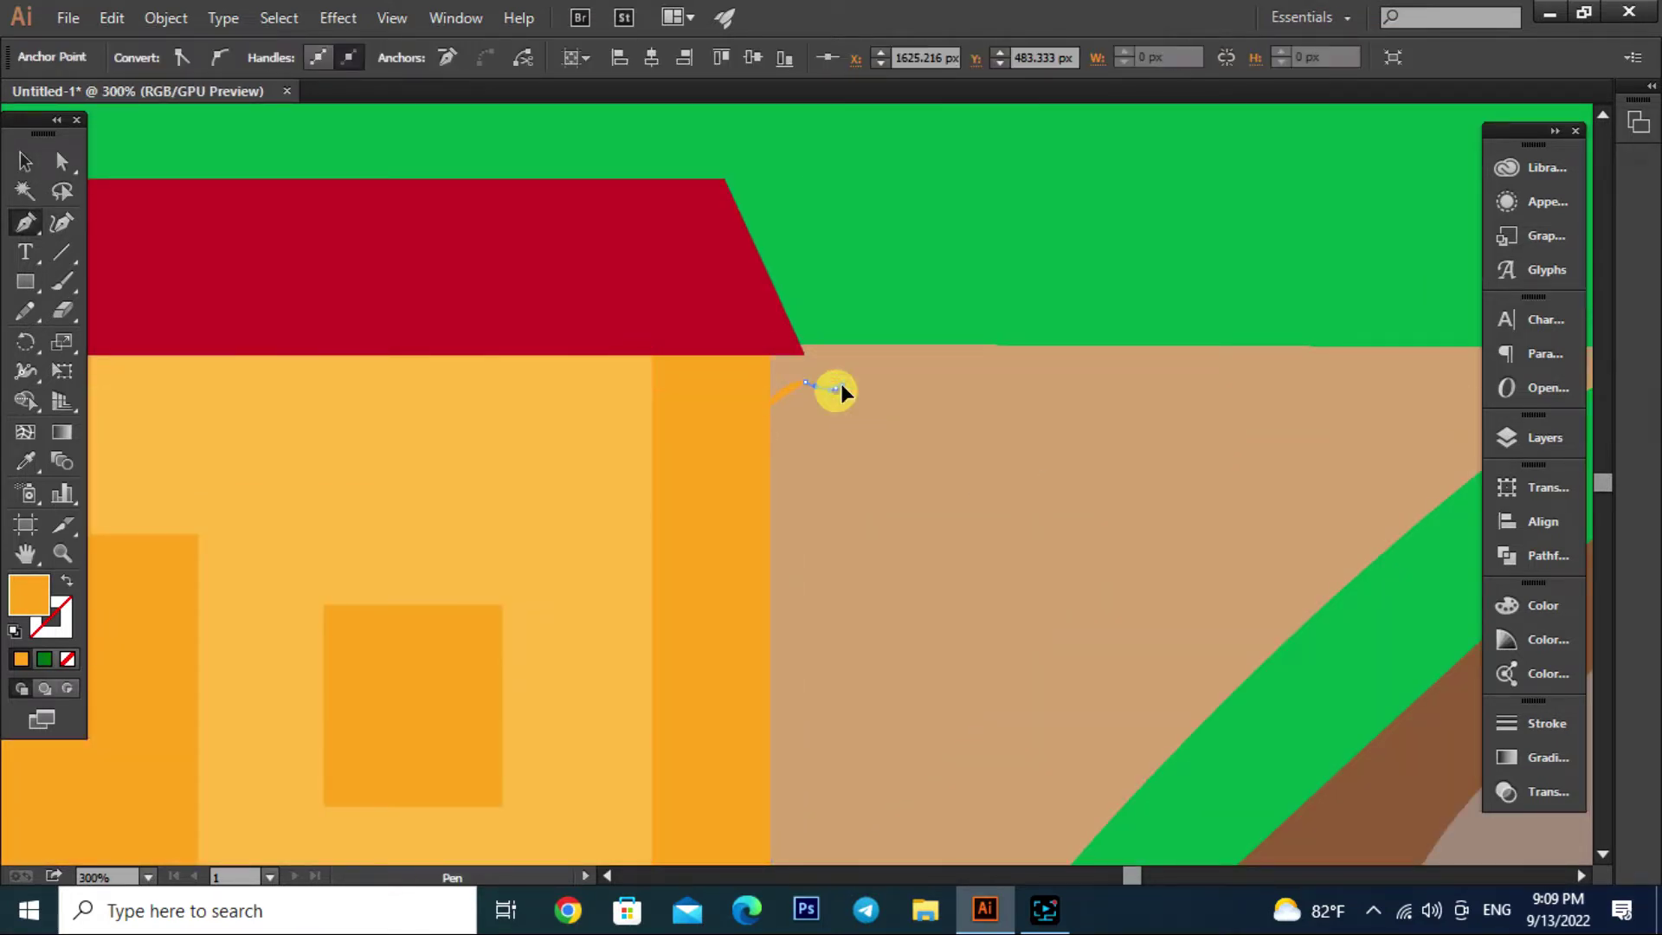
mouse_move(870, 380)
left_mouse_down()
mouse_move(916, 410)
mouse_move(984, 388)
mouse_move(1143, 382)
mouse_move(1353, 395)
mouse_move(1290, 384)
mouse_move(1232, 490)
left_mouse_up()
left_click(1348, 395)
left_click_drag(1022, 684, 955, 715)
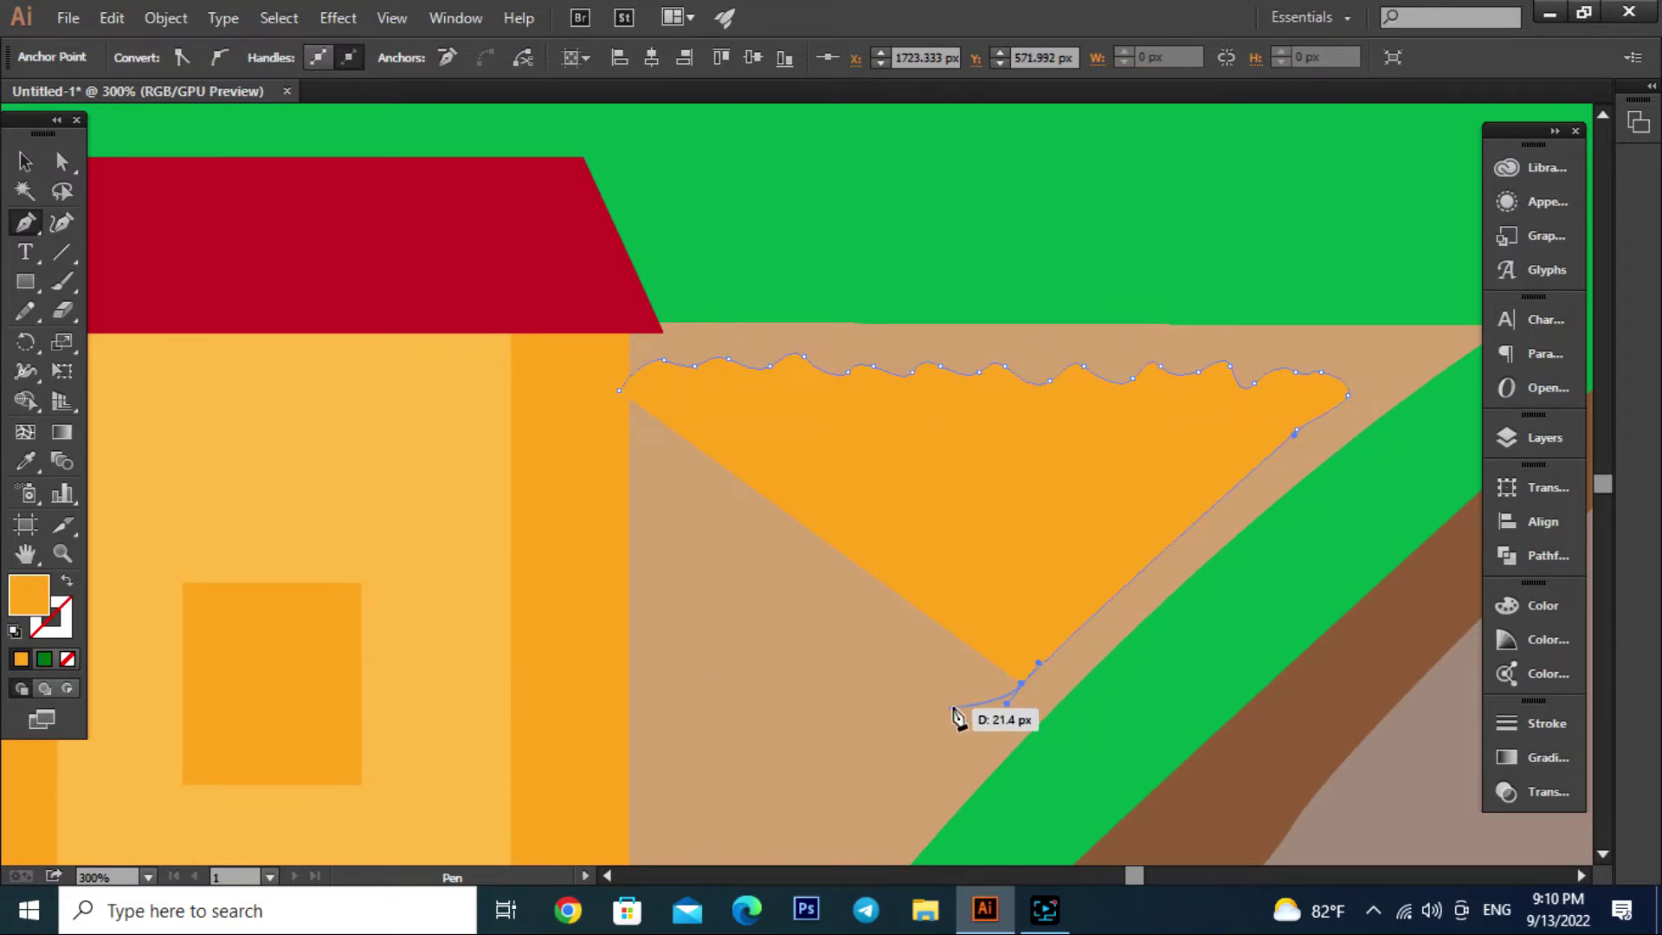
left_click(984, 703)
left_click(618, 703)
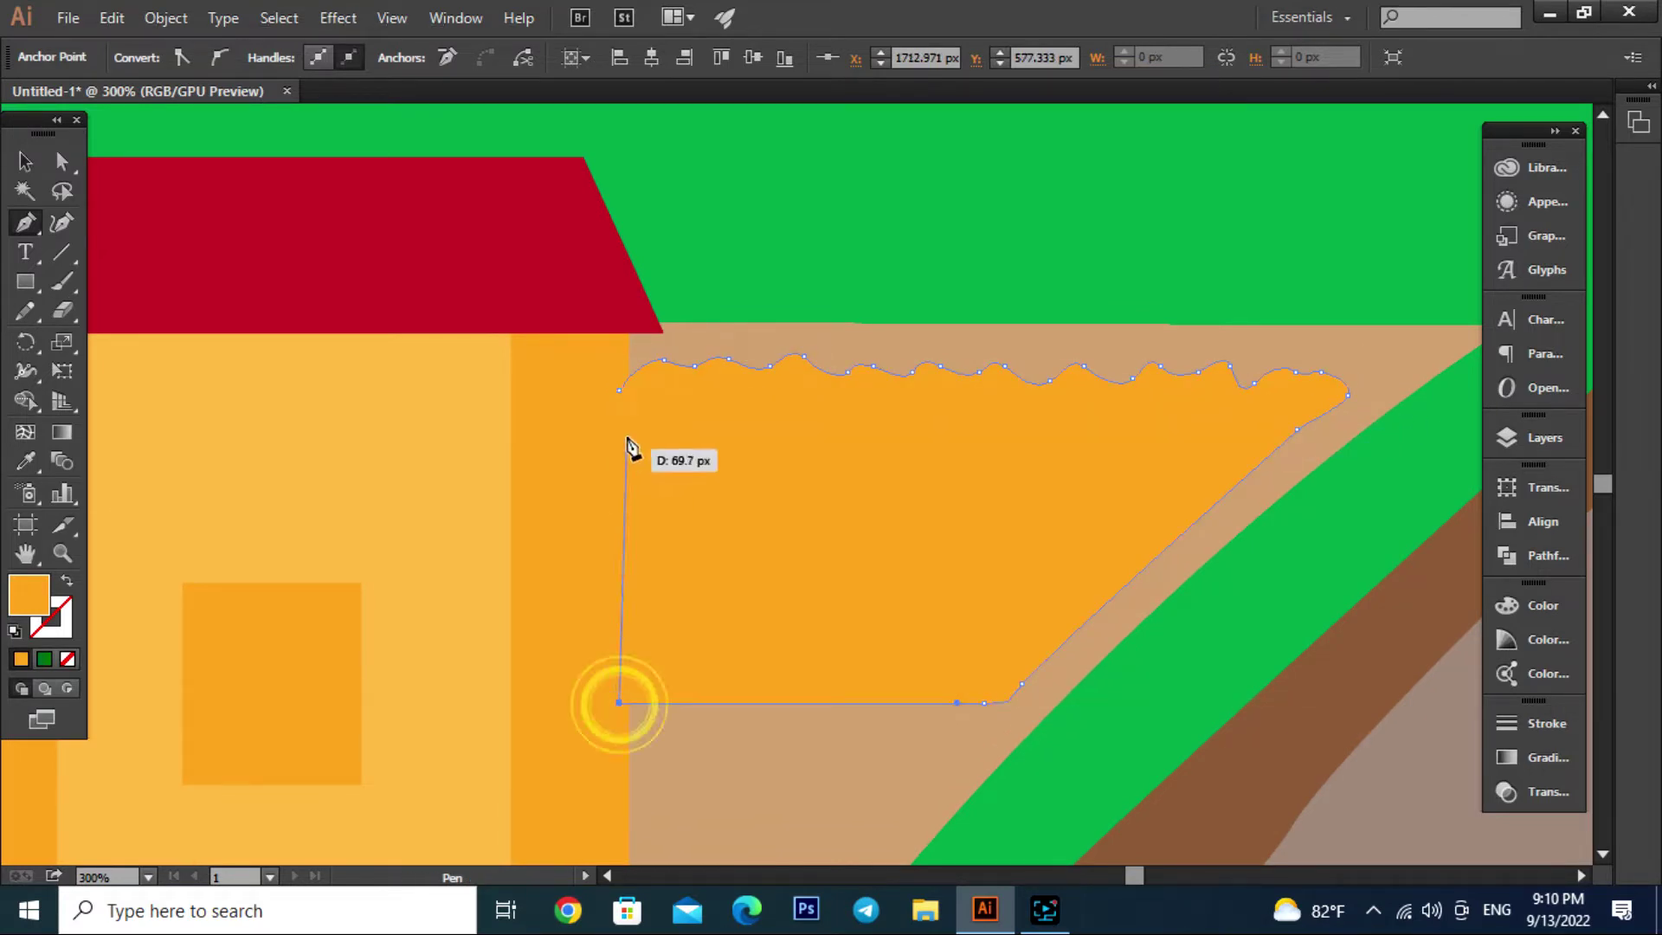
left_click(618, 389)
left_click(24, 161)
Fill the hedge with the grass green sampled using the Eyedropper
key("ctrl+1")
left_click(1261, 586)
left_click(1020, 535)
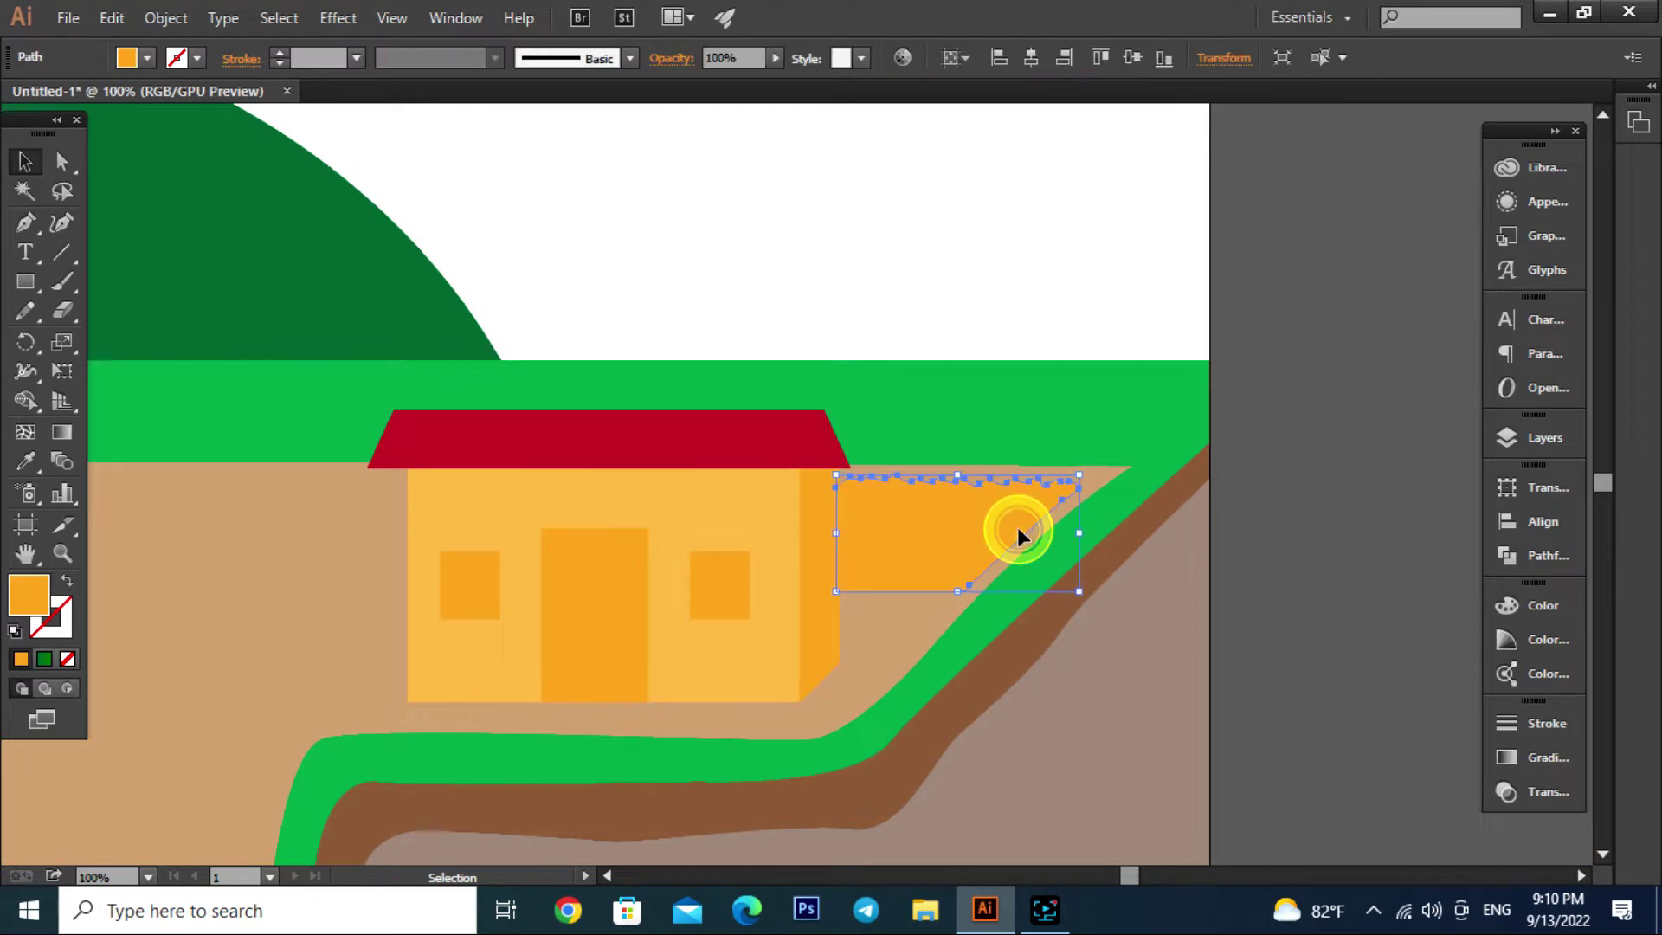
key("i")
left_click(1158, 464)
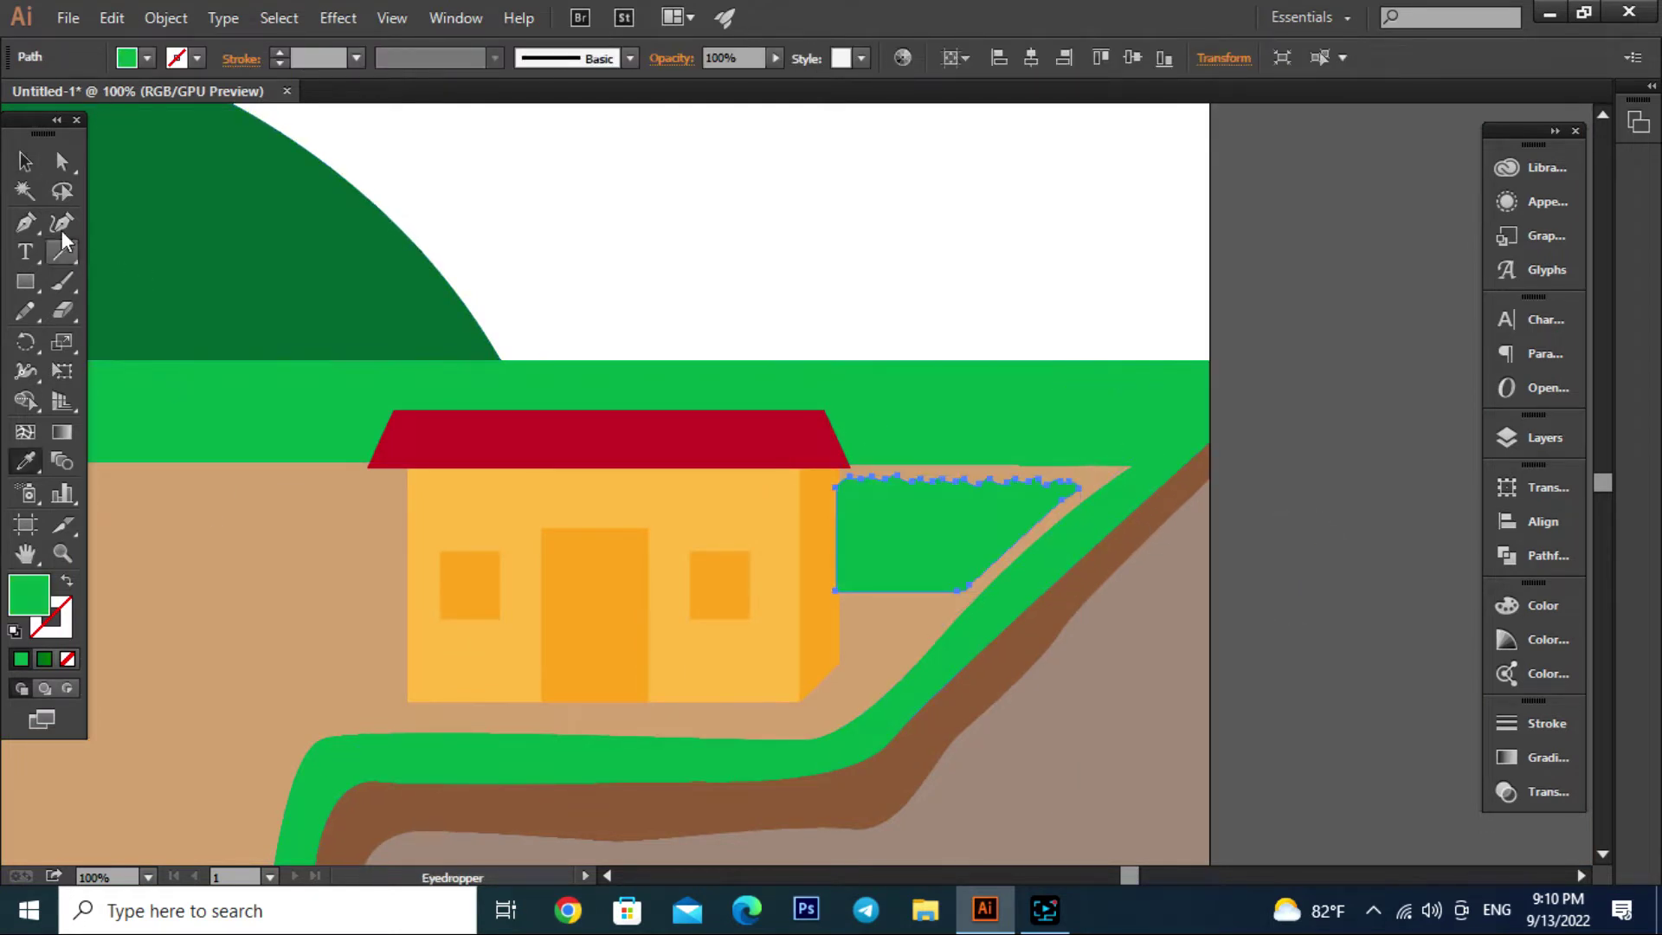
left_click(25, 163)
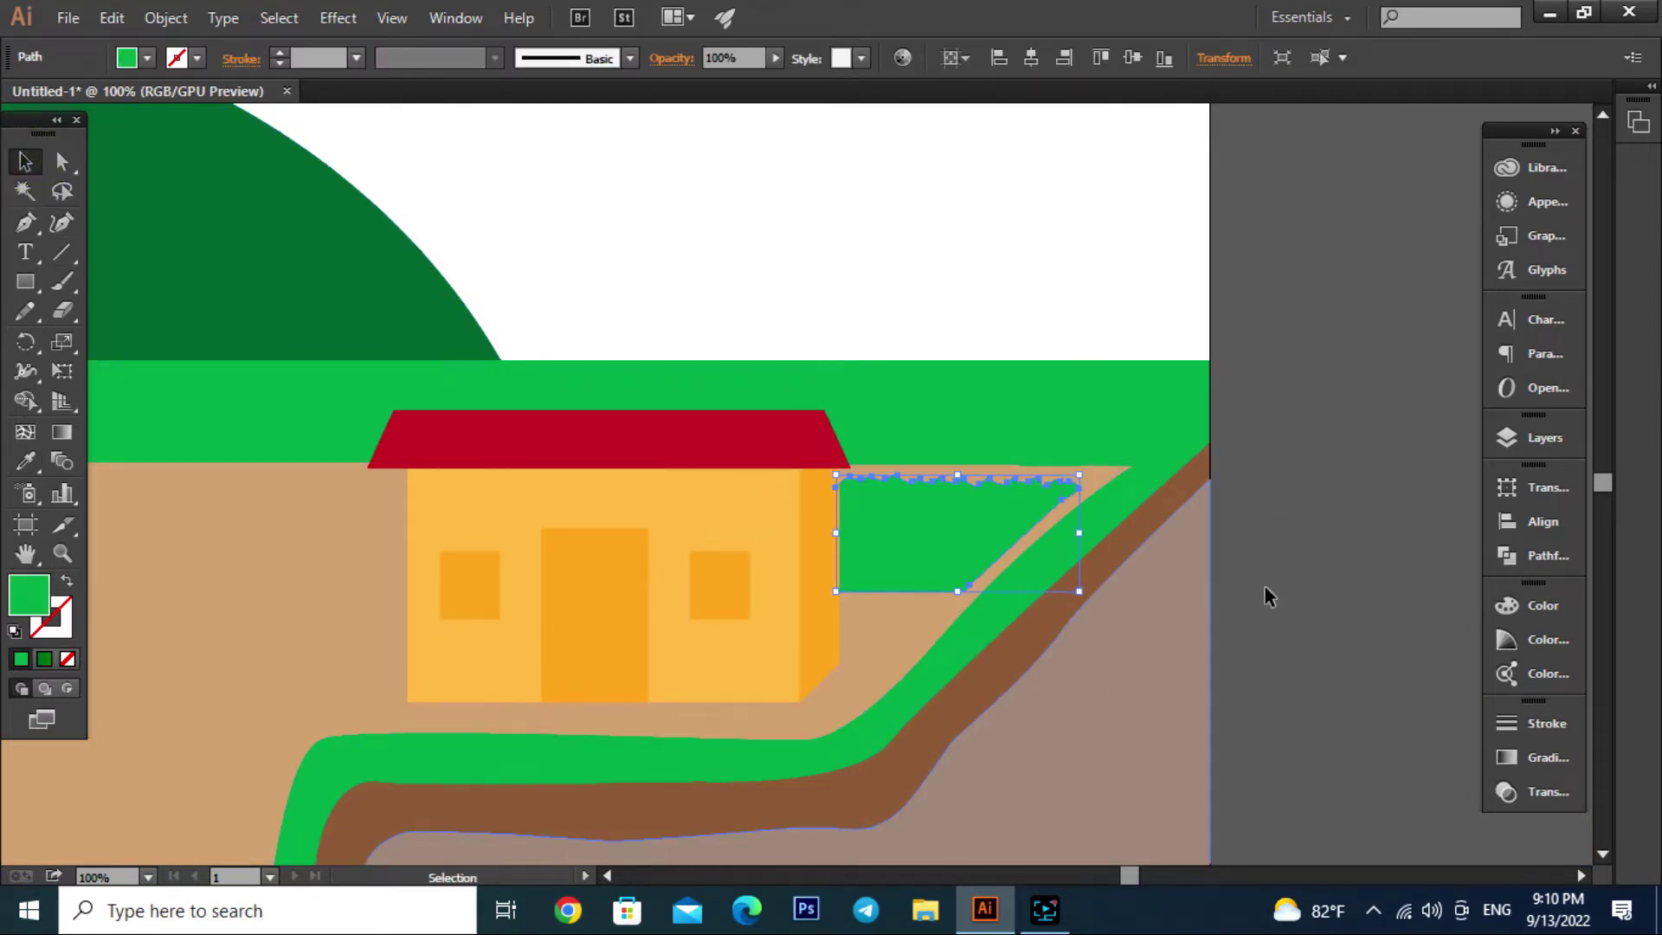
left_click(1266, 594)
Adjust the hedge's green fill in the Color Picker
scroll(922, 549, "up", 1)
left_click(932, 557)
double_click(33, 613)
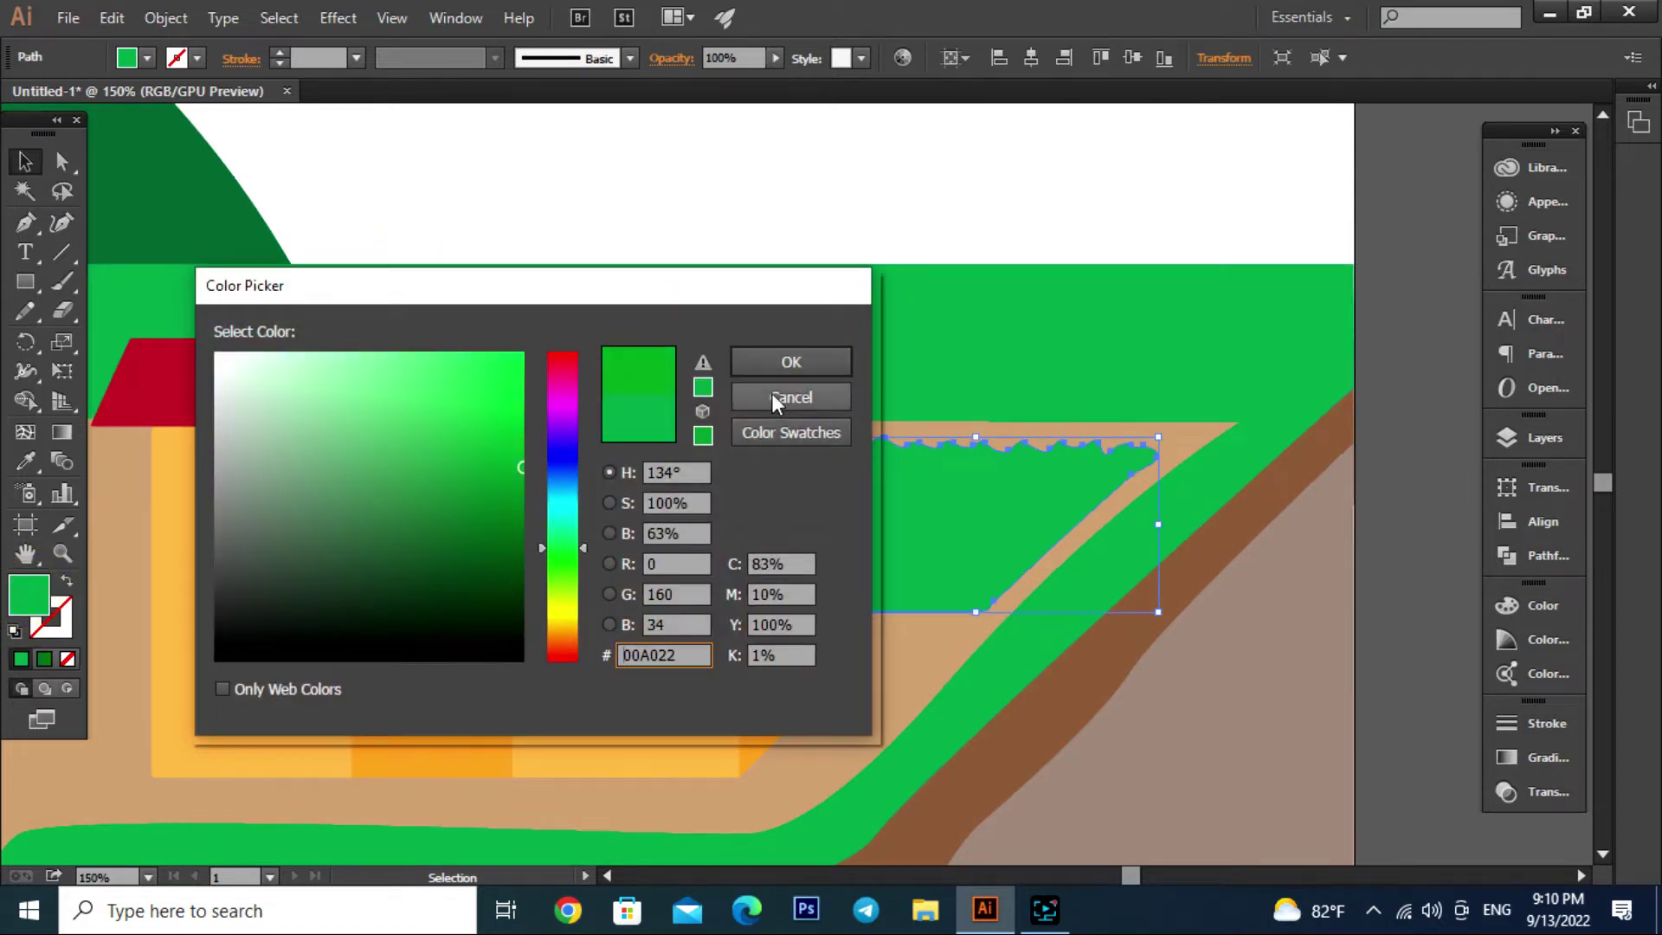
left_click(784, 364)
left_click(1430, 528)
scroll(1245, 544, "down", 2)
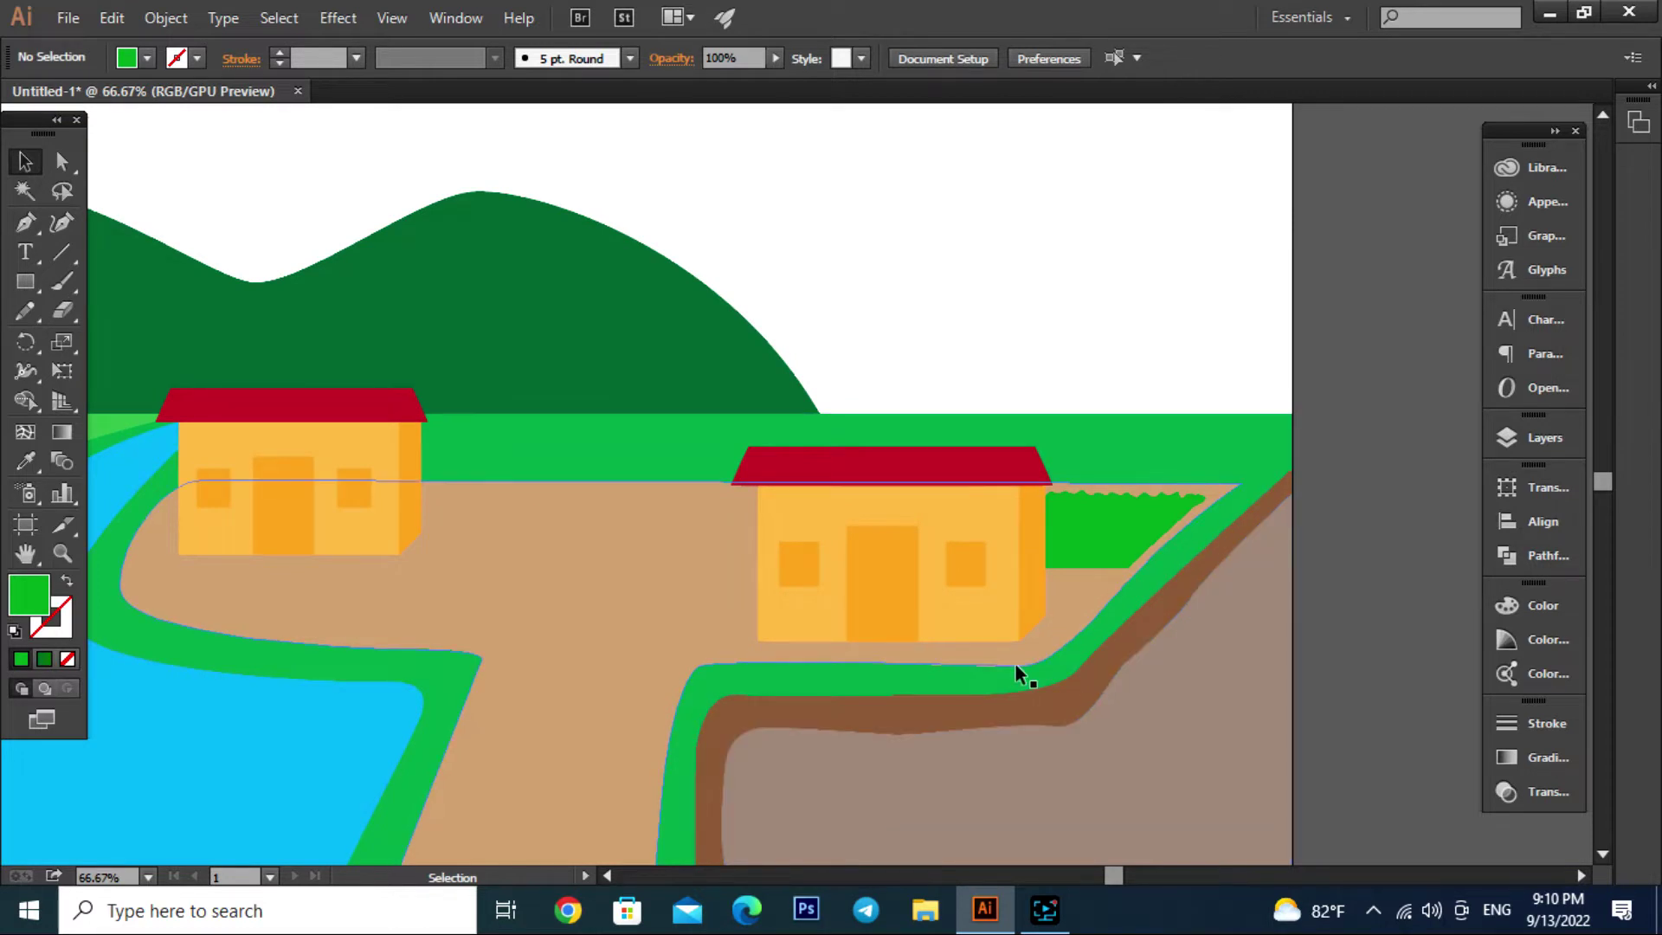
scroll(1131, 559, "down", 1)
scroll(1235, 600, "down", 2)
scroll(1235, 599, "left", 3)
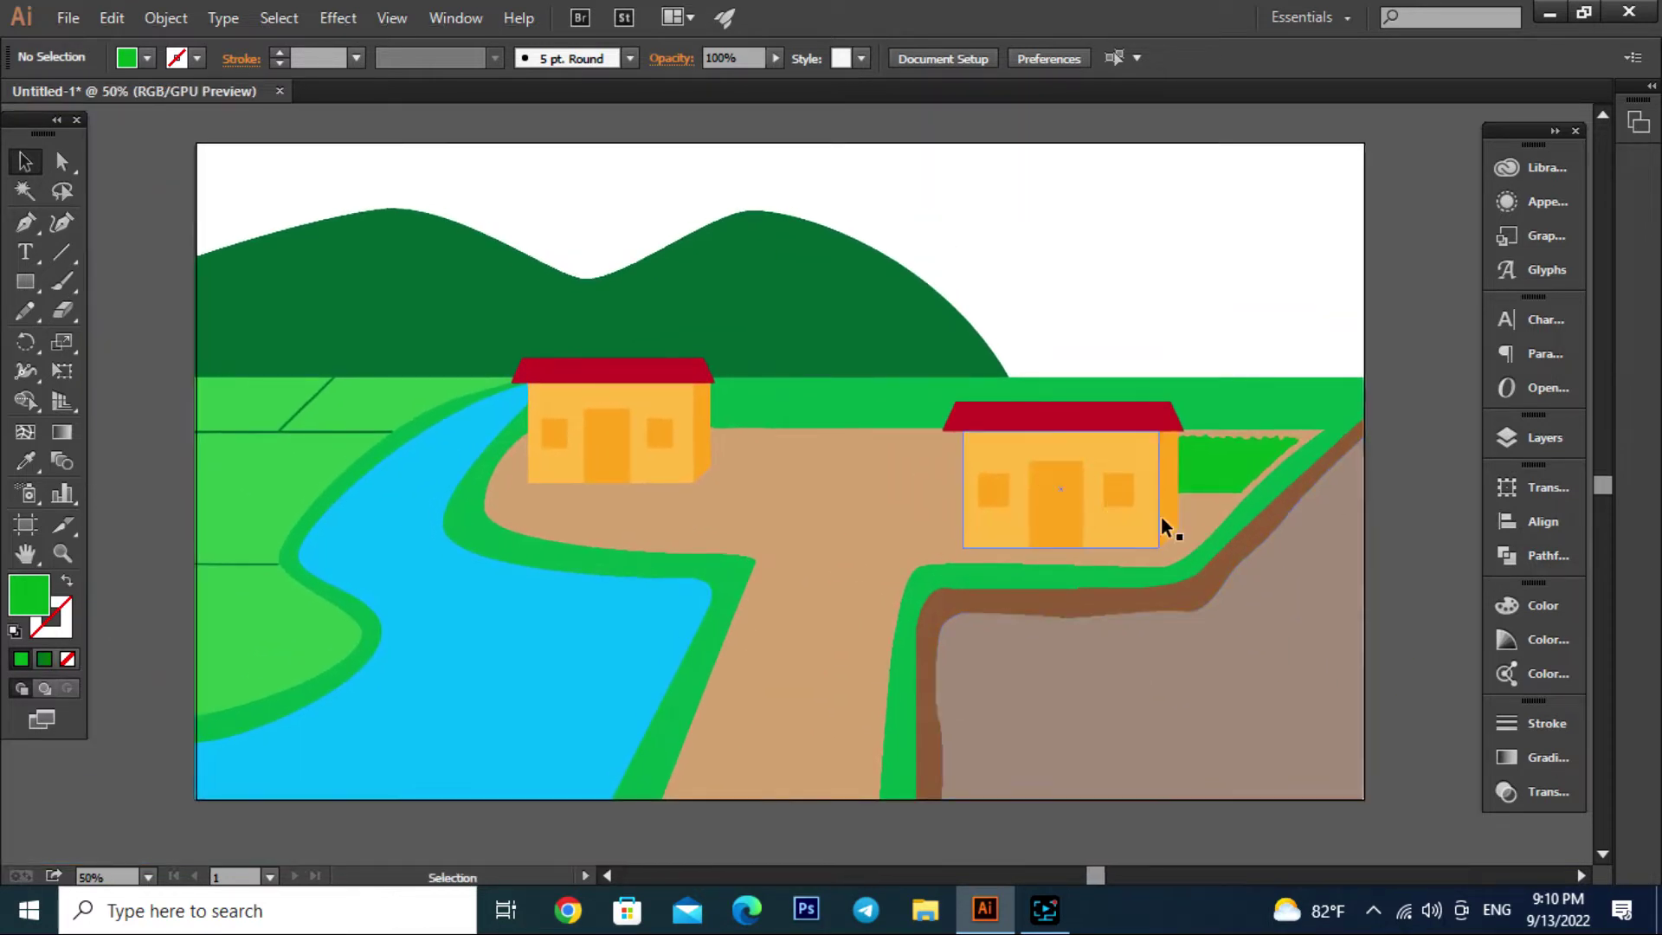
scroll(1161, 516, "up", 1)
scroll(1078, 435, "down", 1)
scroll(1077, 434, "down", 1)
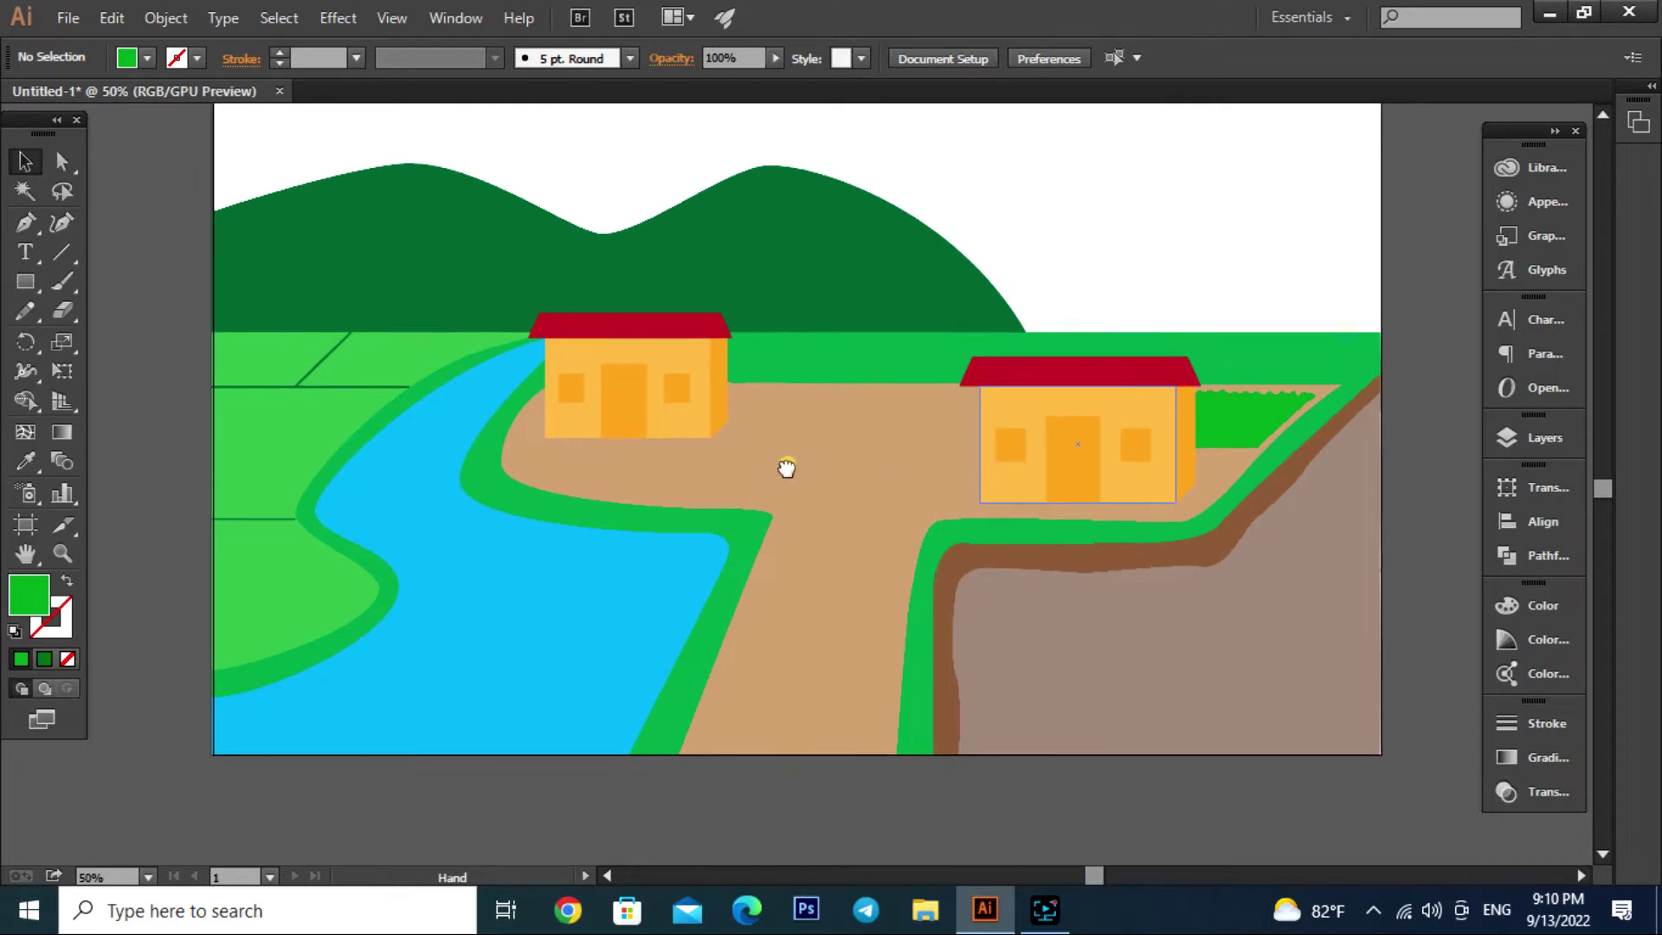
scroll(787, 467, "up", 1)
Draw the brown trunk outline rising from the ground, with left, top and right branch tips
scroll(895, 522, "right", 2)
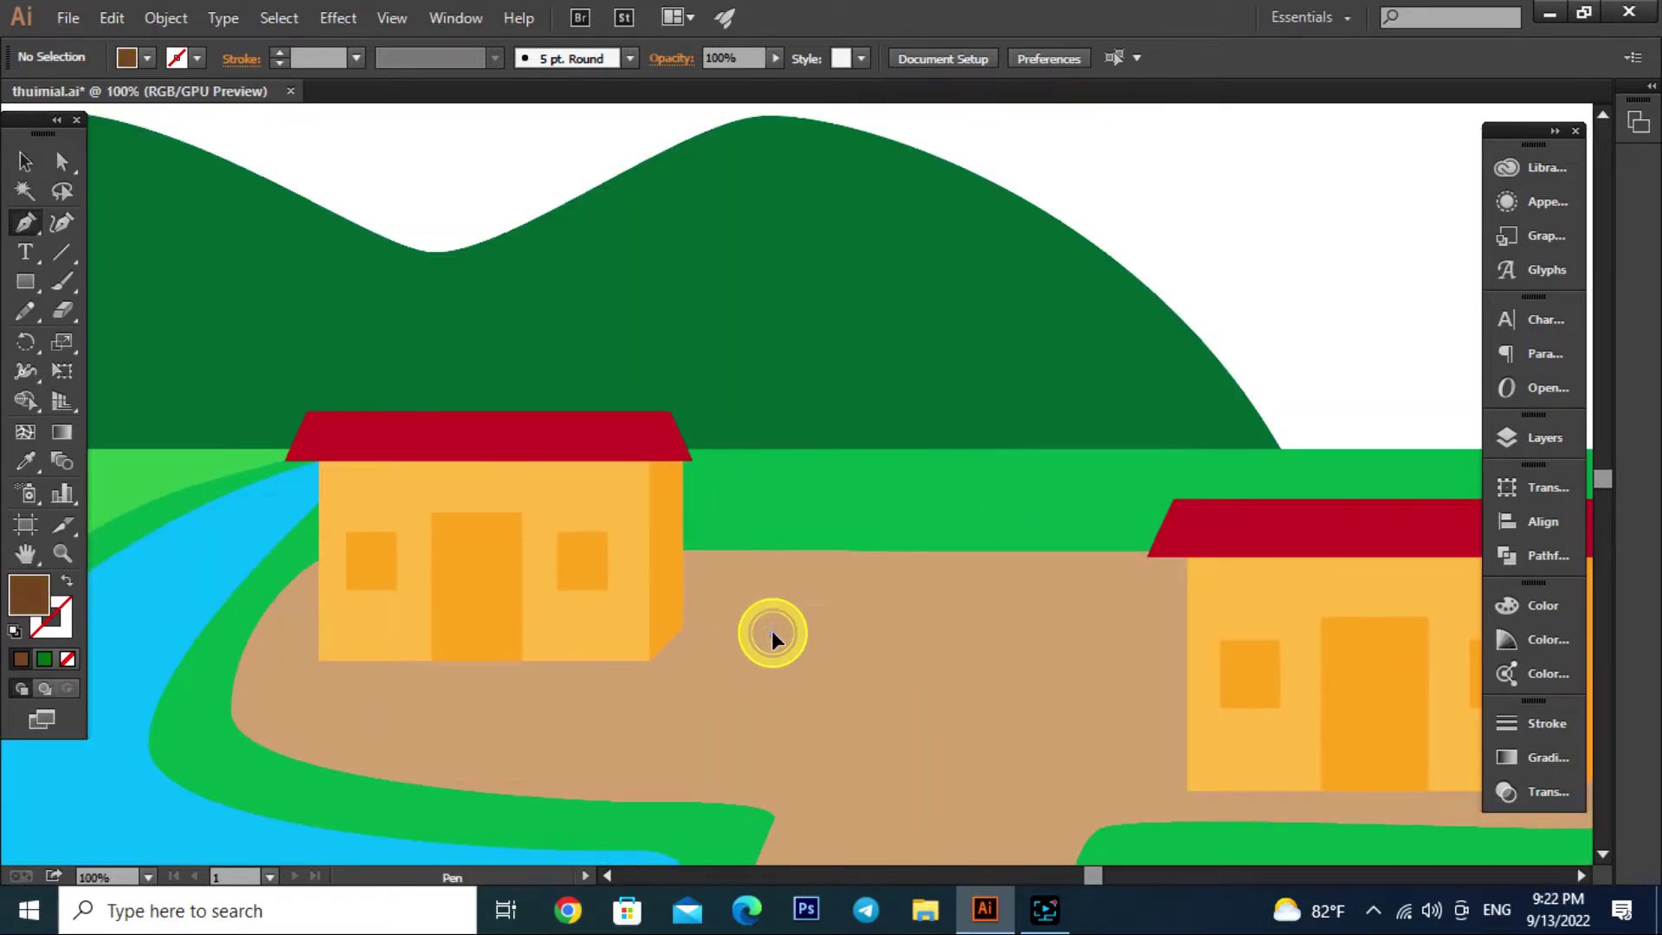
left_click_drag(772, 635, 782, 609)
left_click_drag(755, 478, 717, 455)
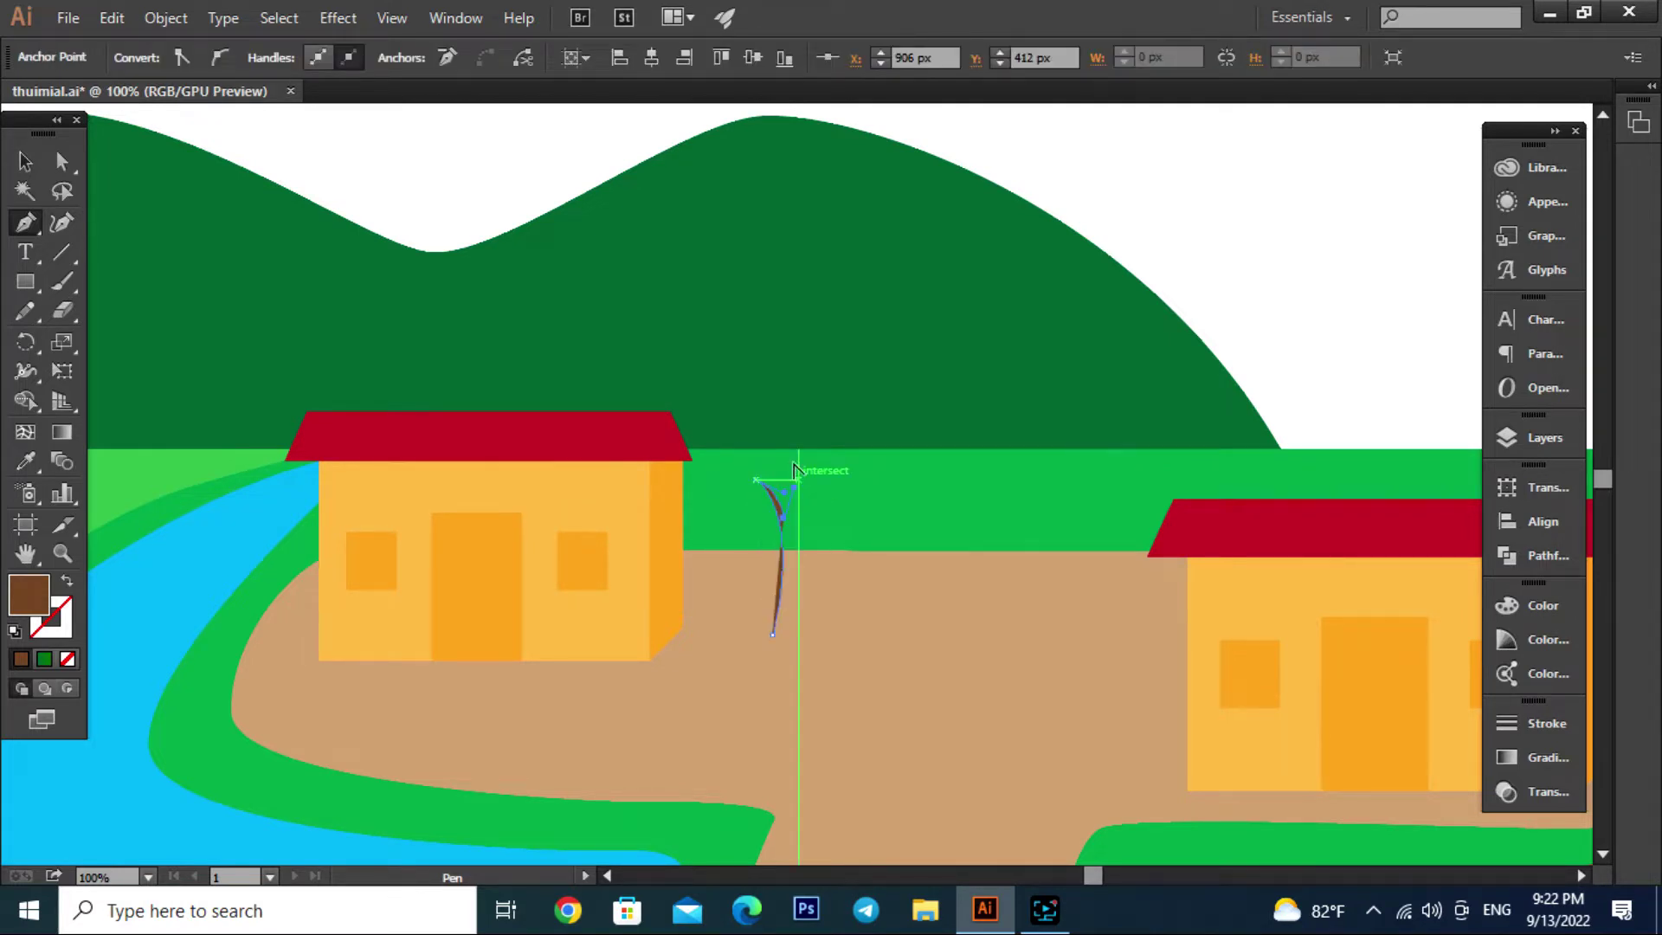
scroll(794, 471, "up", 3)
left_click_drag(673, 385, 603, 355)
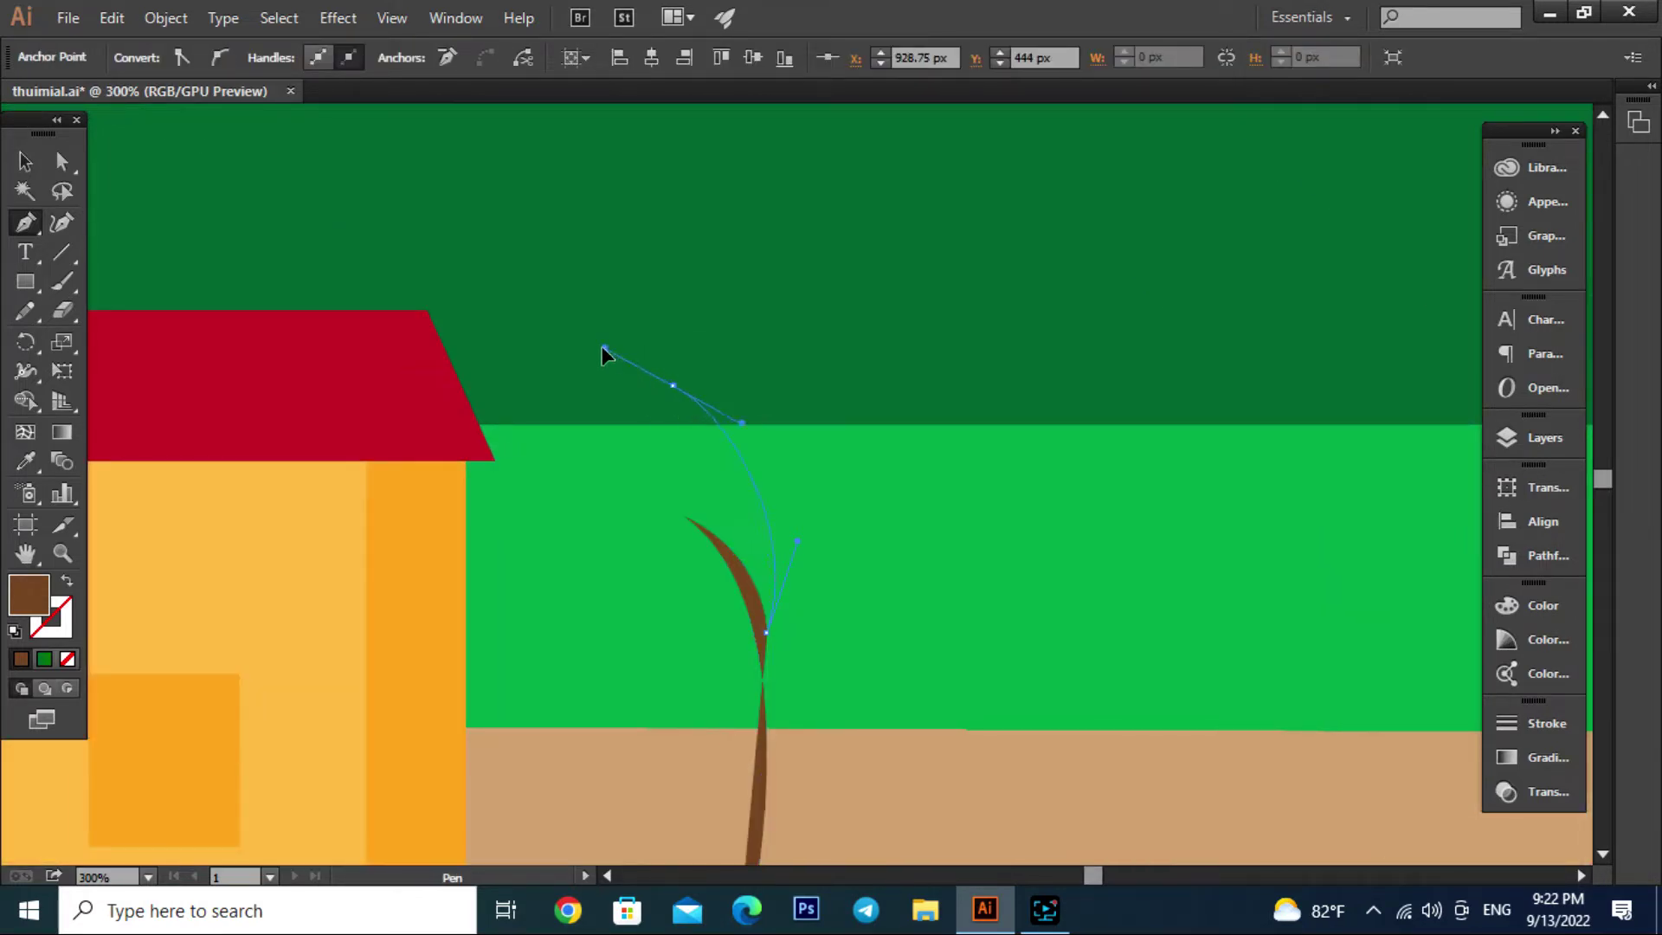
mouse_move(699, 386)
left_mouse_down()
mouse_move(766, 455)
mouse_move(786, 271)
mouse_move(801, 297)
left_mouse_up()
mouse_move(794, 385)
left_mouse_down()
mouse_move(877, 331)
mouse_move(954, 312)
left_mouse_up()
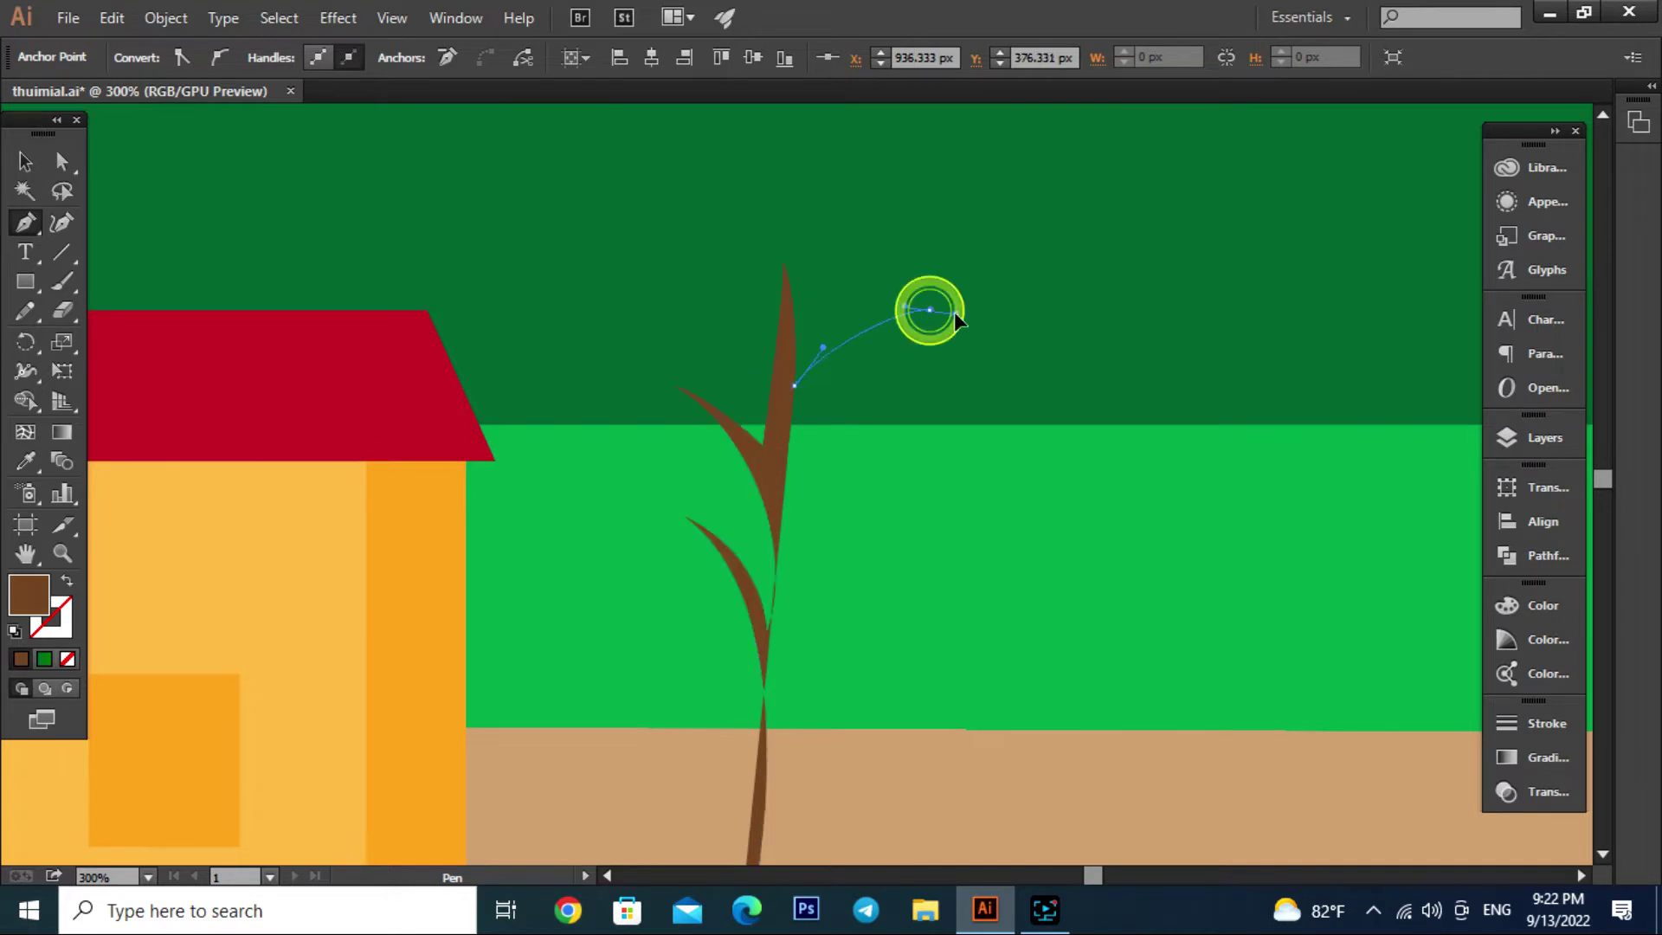
mouse_move(812, 424)
left_mouse_down()
mouse_move(812, 449)
mouse_move(909, 420)
left_mouse_up()
left_click(916, 378)
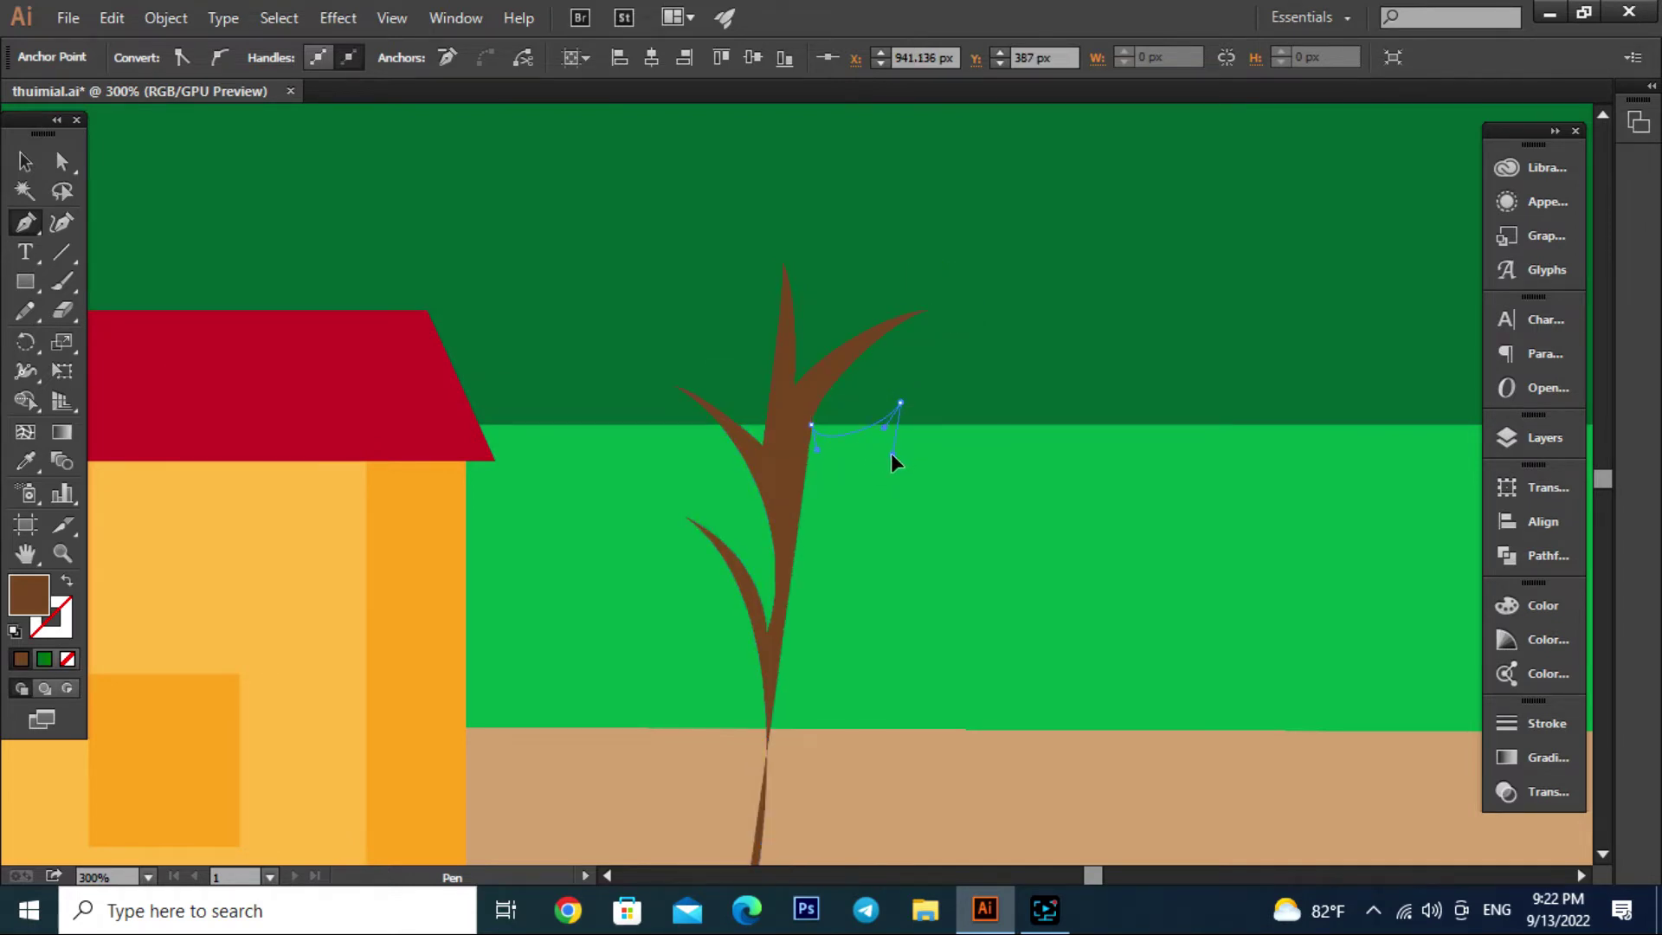
left_click_drag(818, 461, 824, 476)
left_click_drag(825, 537, 802, 422)
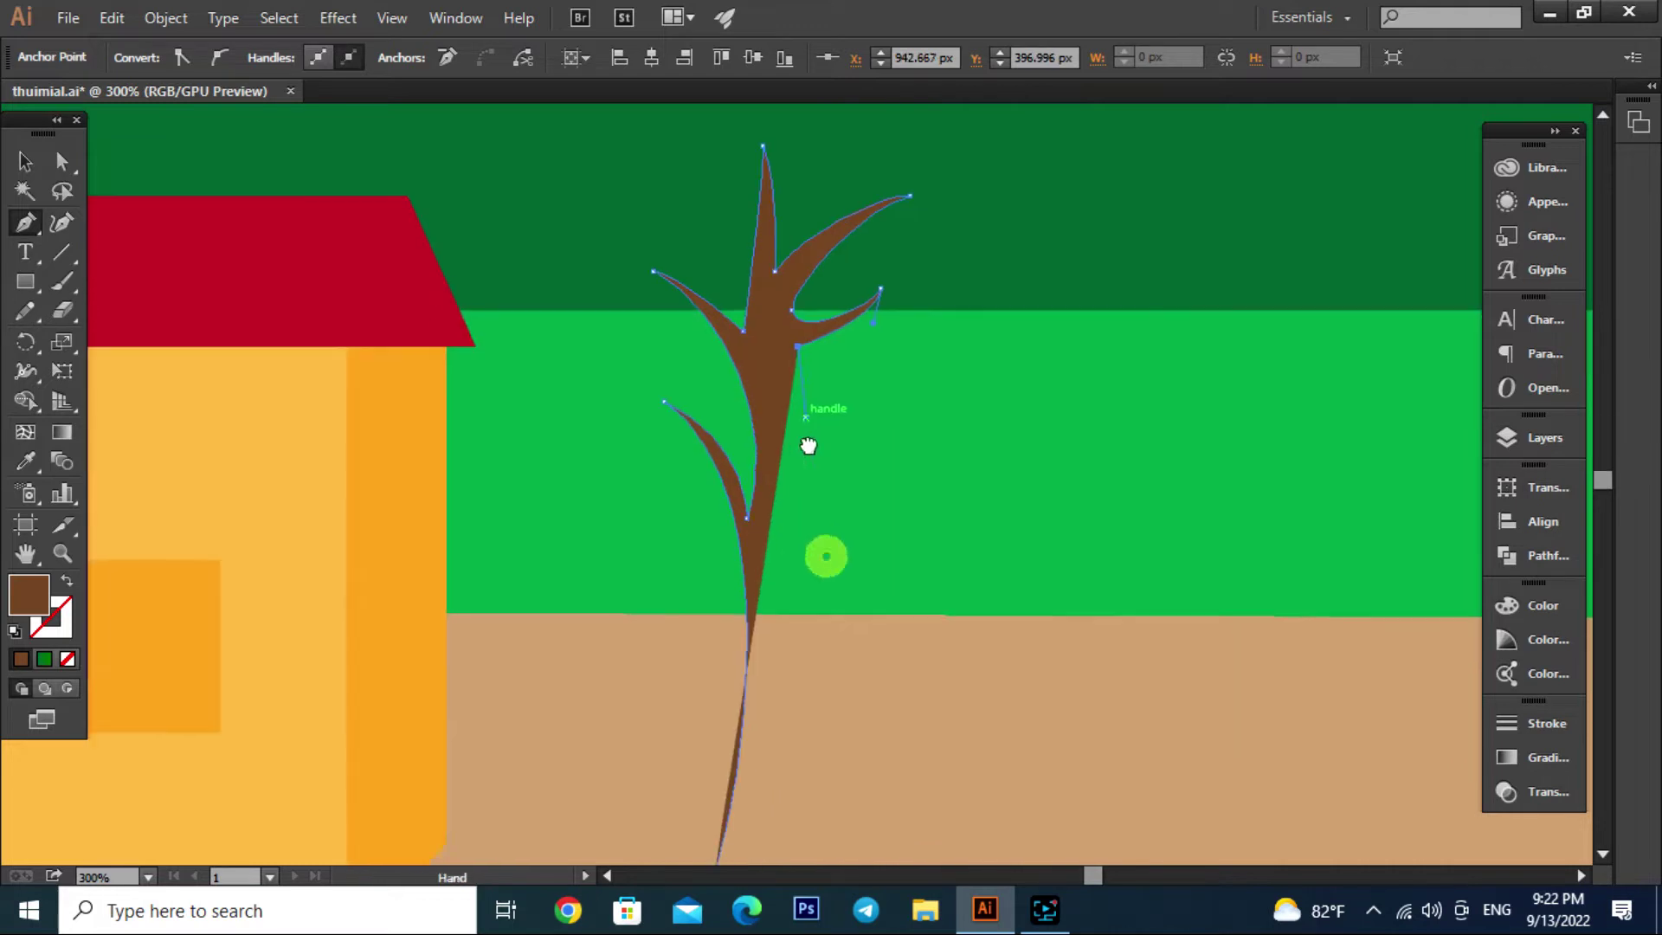
left_click(798, 558)
mouse_move(797, 621)
left_mouse_down()
mouse_move(818, 630)
mouse_move(783, 687)
left_mouse_up()
Add flaring roots at the trunk base and close the outline
scroll(818, 630, "down", 3)
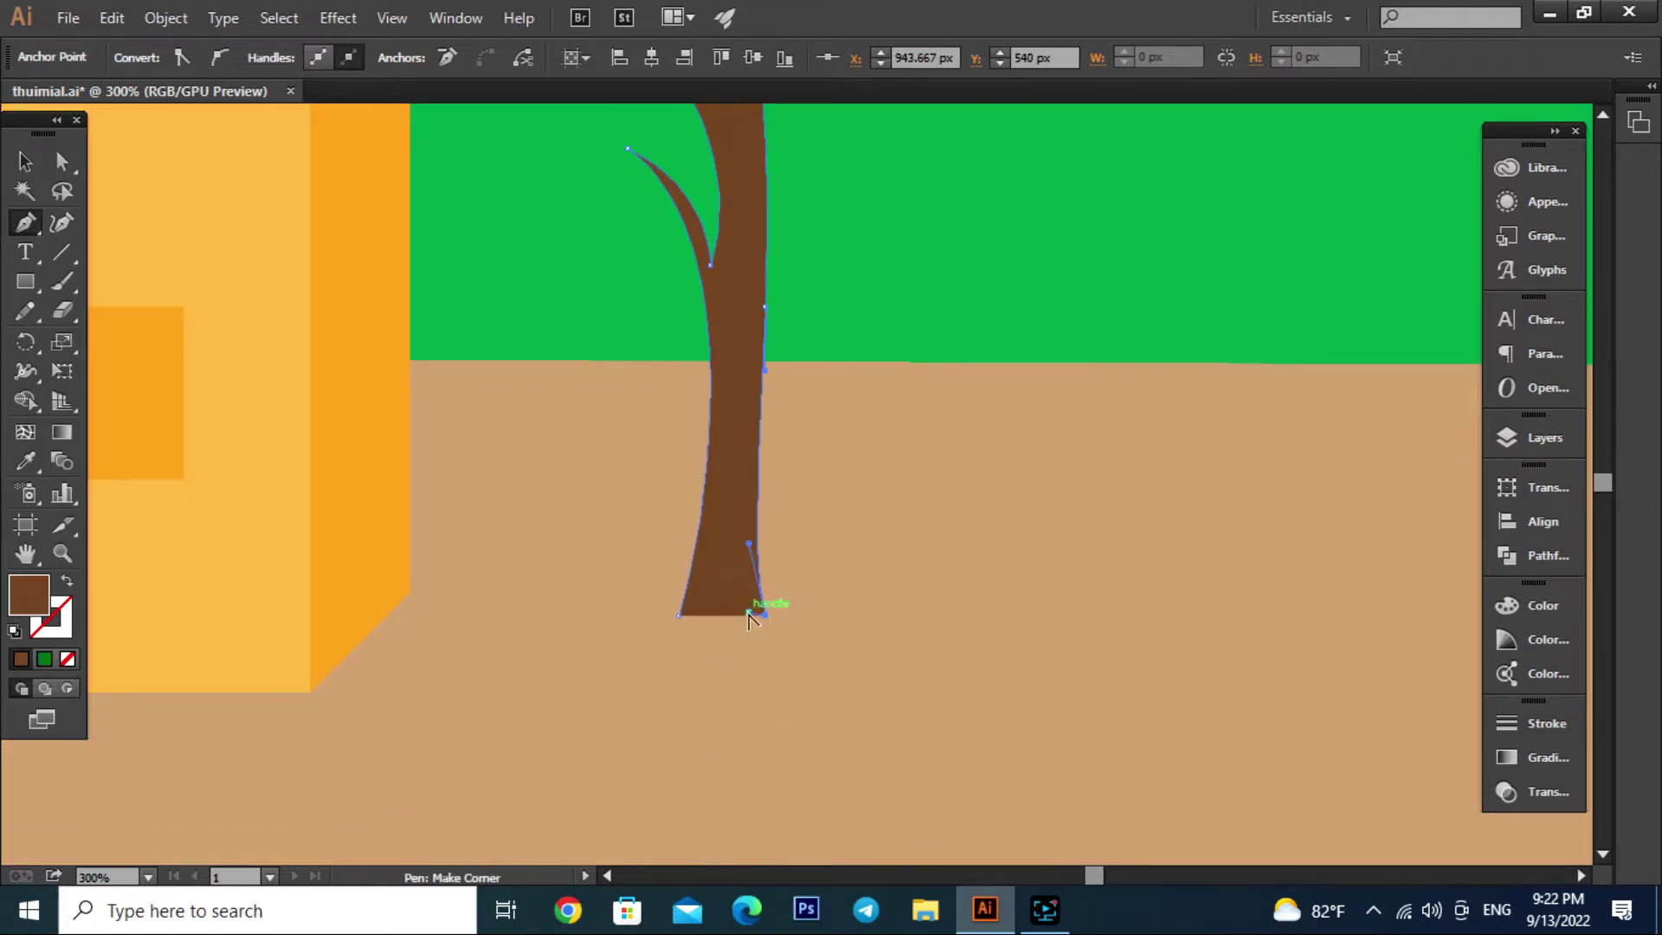
left_click(740, 598, "ctrl")
left_click_drag(768, 661, 779, 662)
left_click_drag(732, 611, 671, 684)
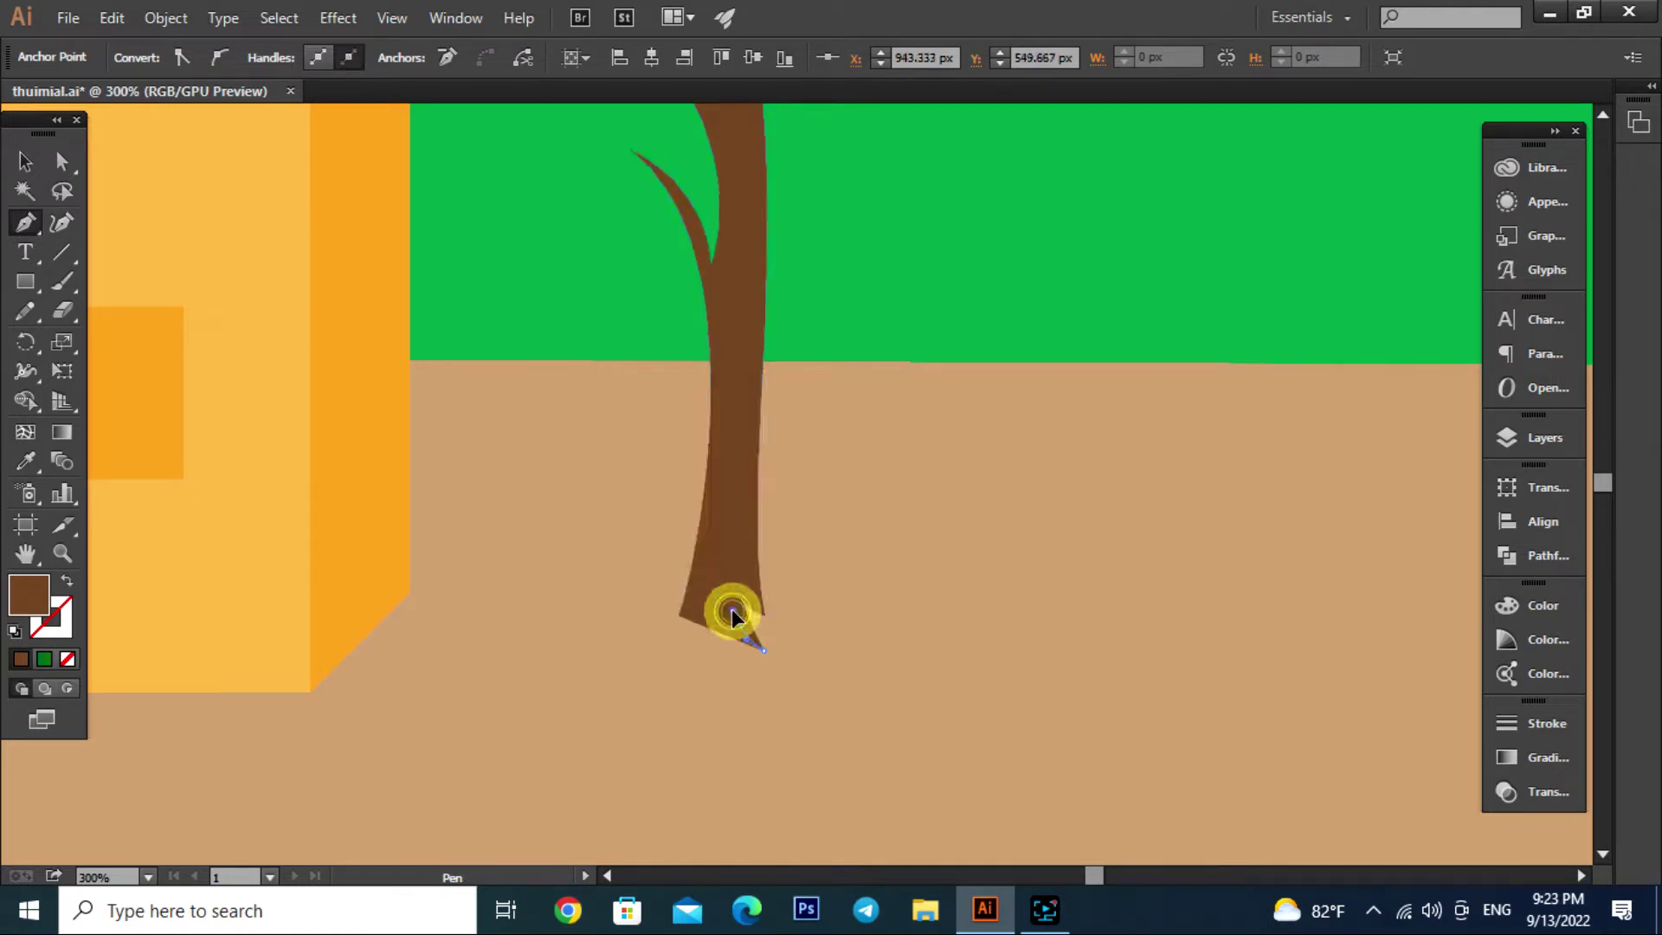
left_click_drag(713, 613, 681, 661)
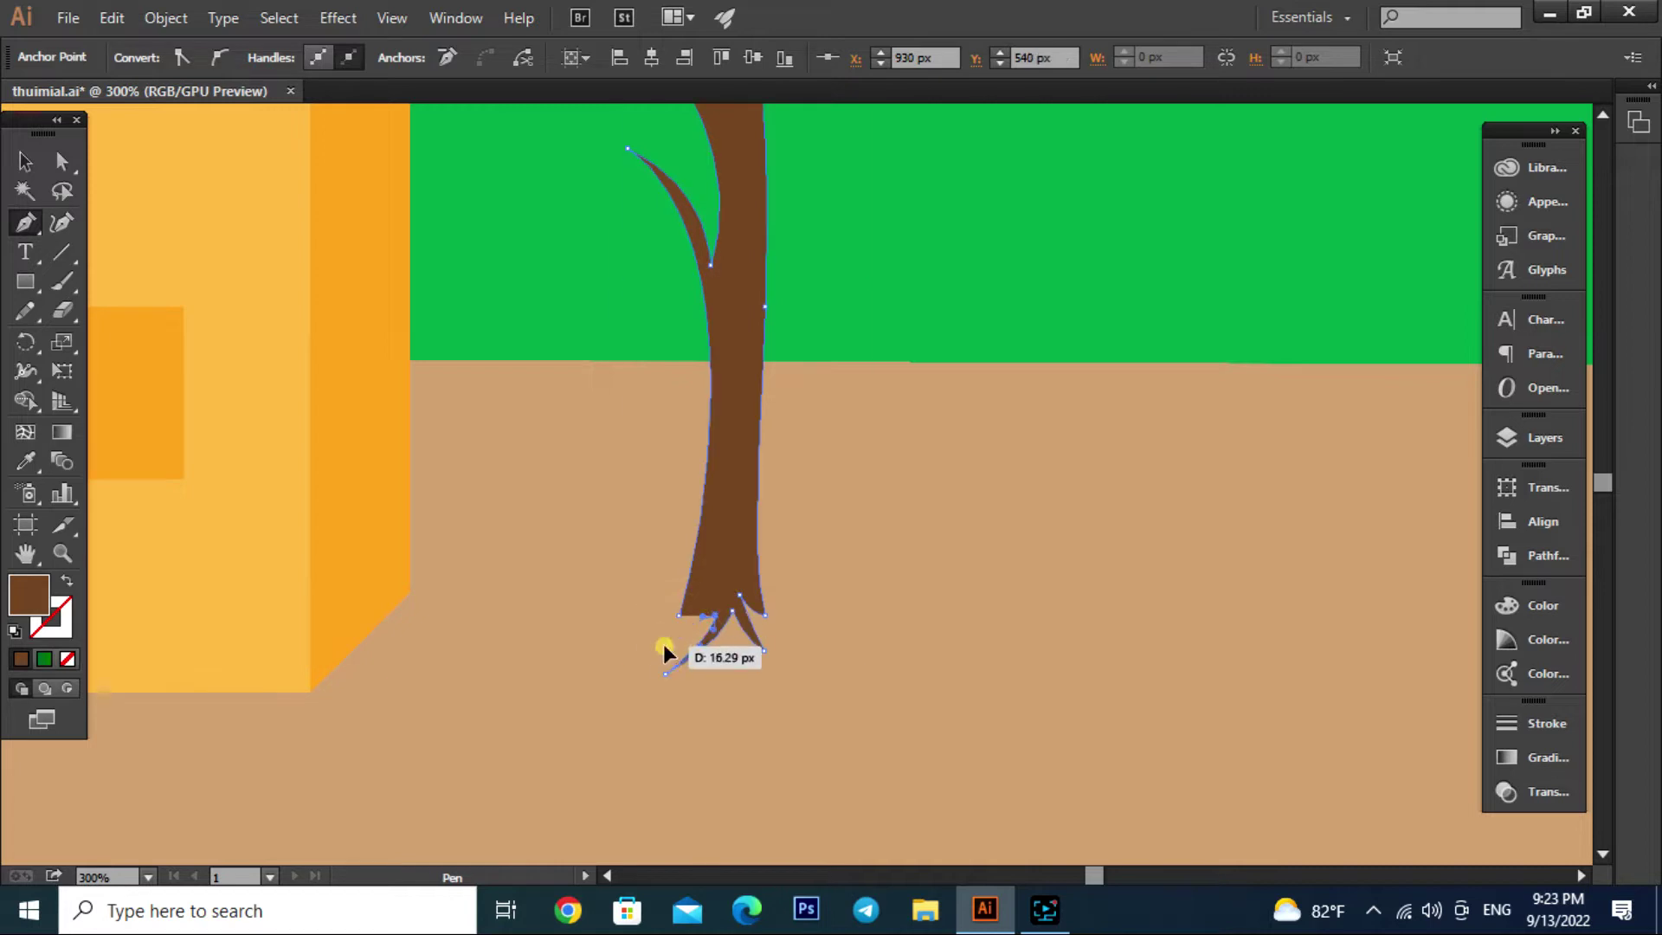
left_click(681, 616)
Finish the trunk path and select the tree trunk
key("v")
left_click(1087, 605)
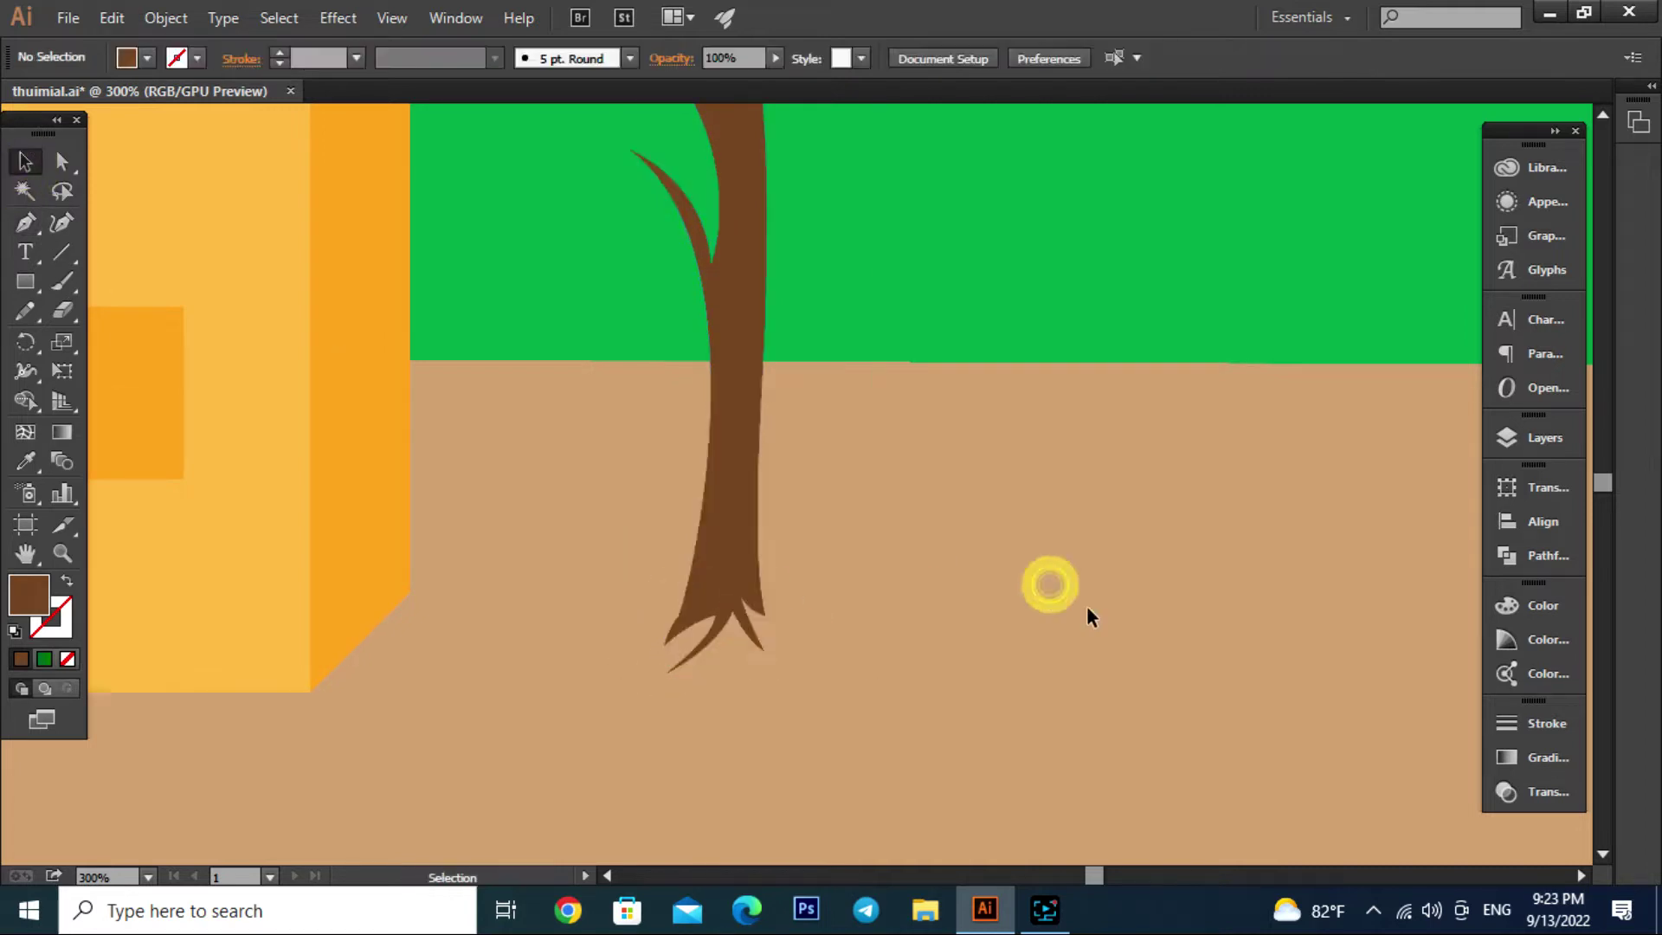
scroll(942, 642, "down", 2, "alt")
left_click(850, 547)
scroll(866, 462, "up", 2)
scroll(866, 462, "up", 2, "alt")
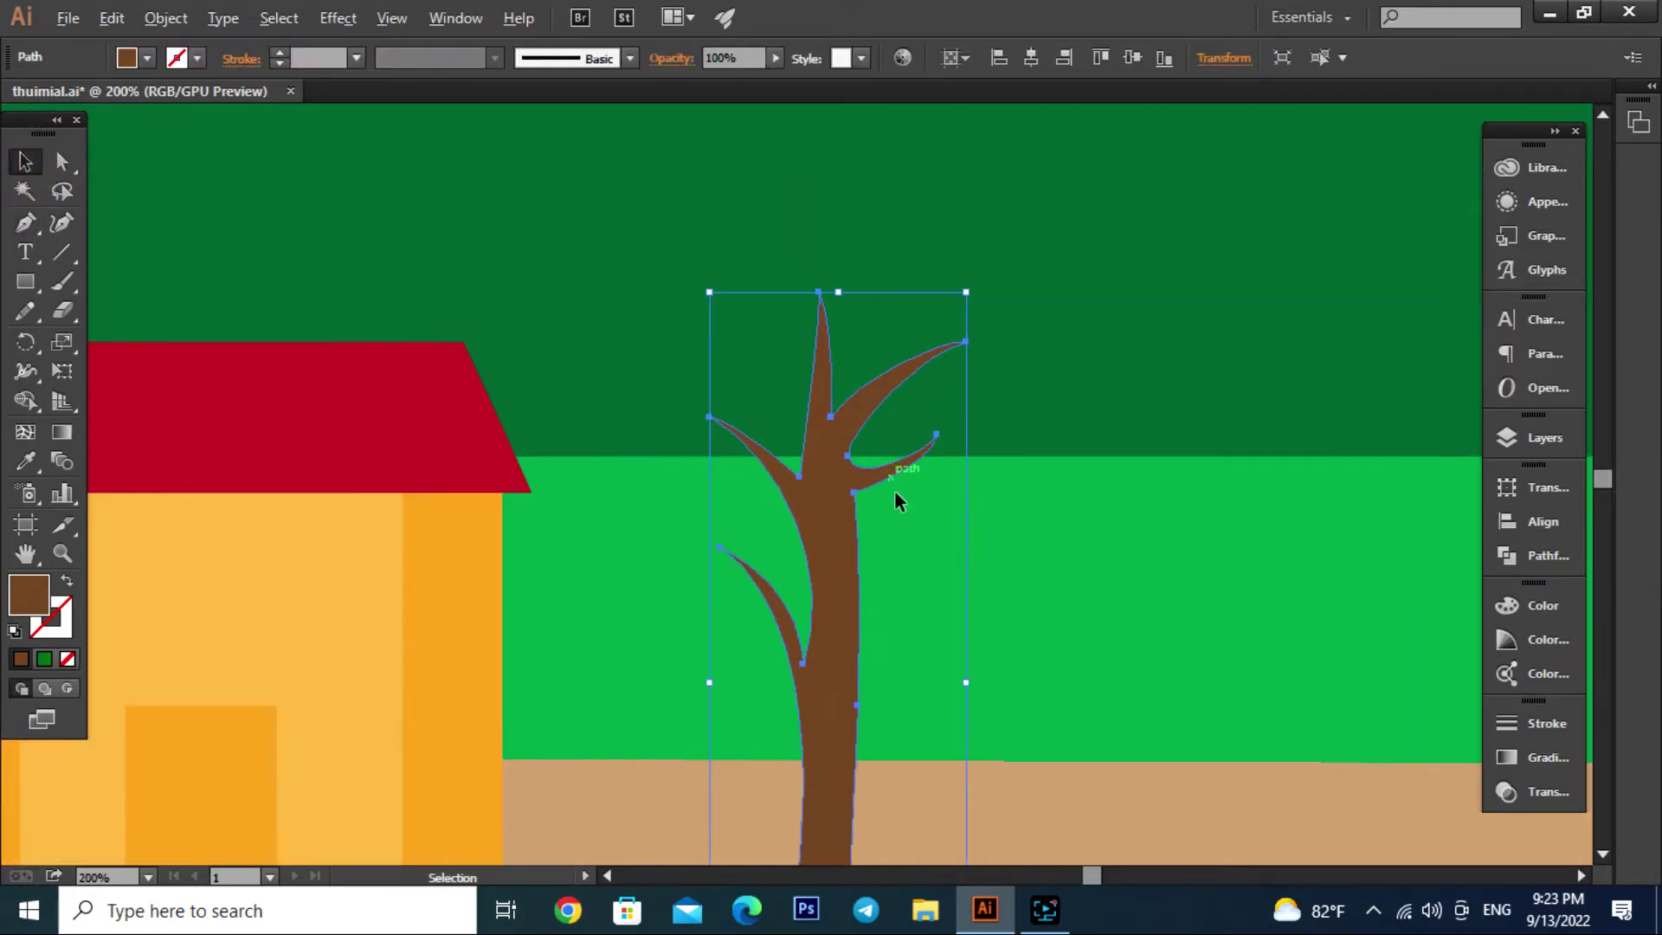
Draw a closed, cloud-shaped leaf clump at the left branch tip
key("p")
scroll(677, 597, "up", 1, "alt")
scroll(677, 598, "down", 1, "alt")
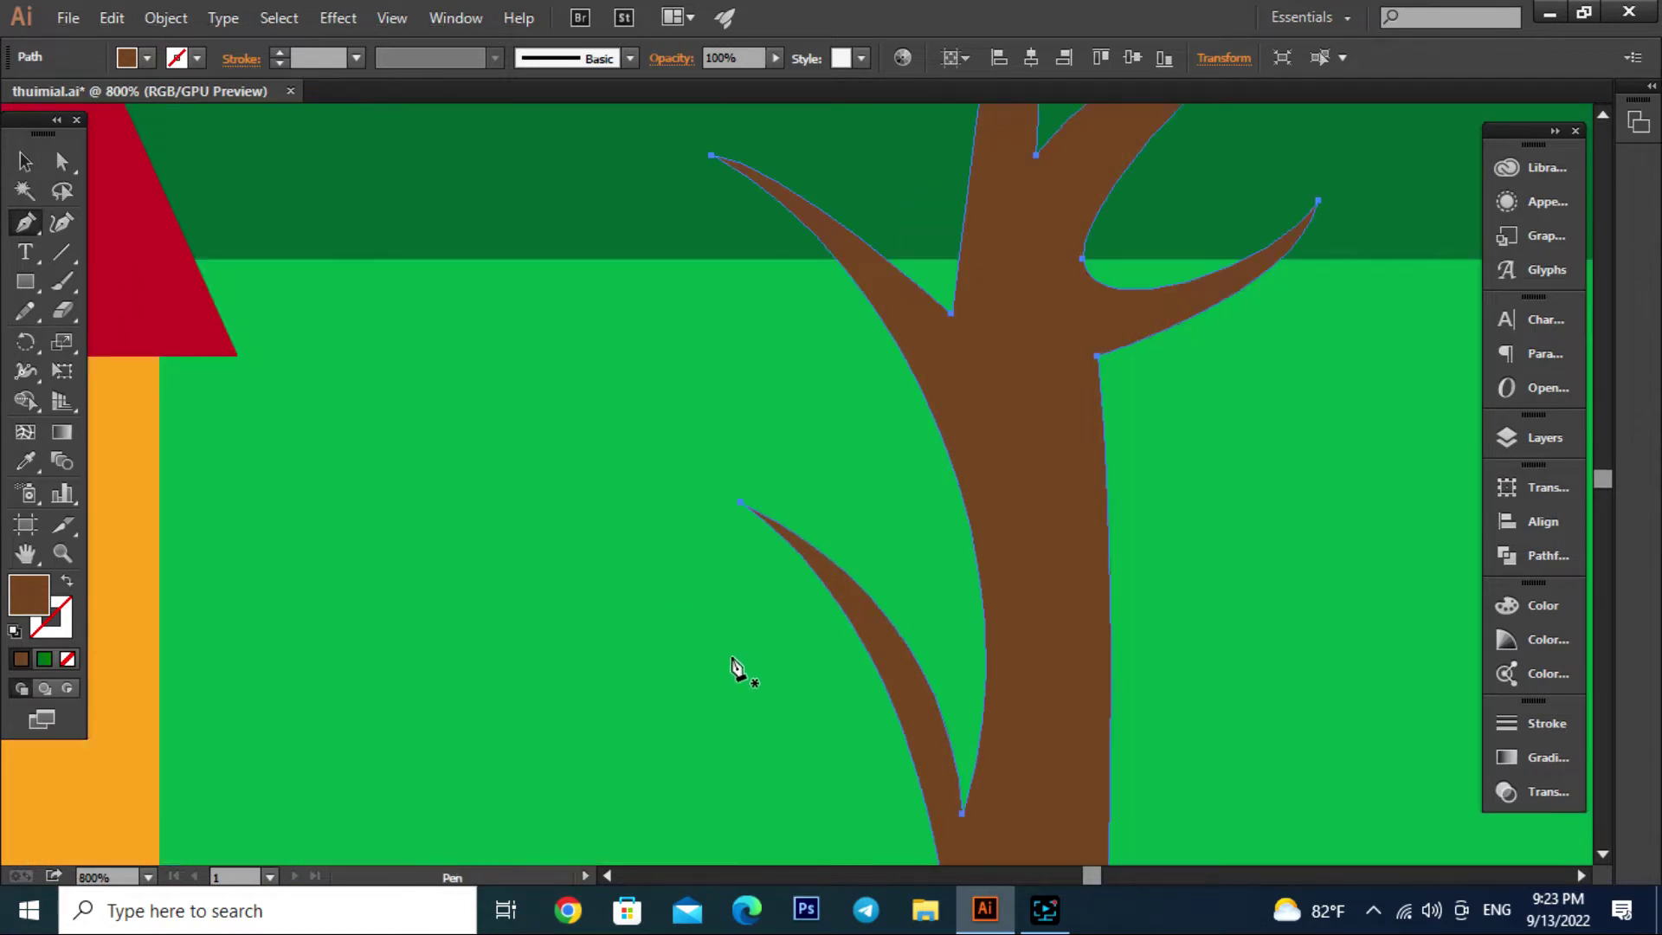
scroll(739, 672, "down", 1, "alt")
scroll(761, 676, "up", 1, "alt")
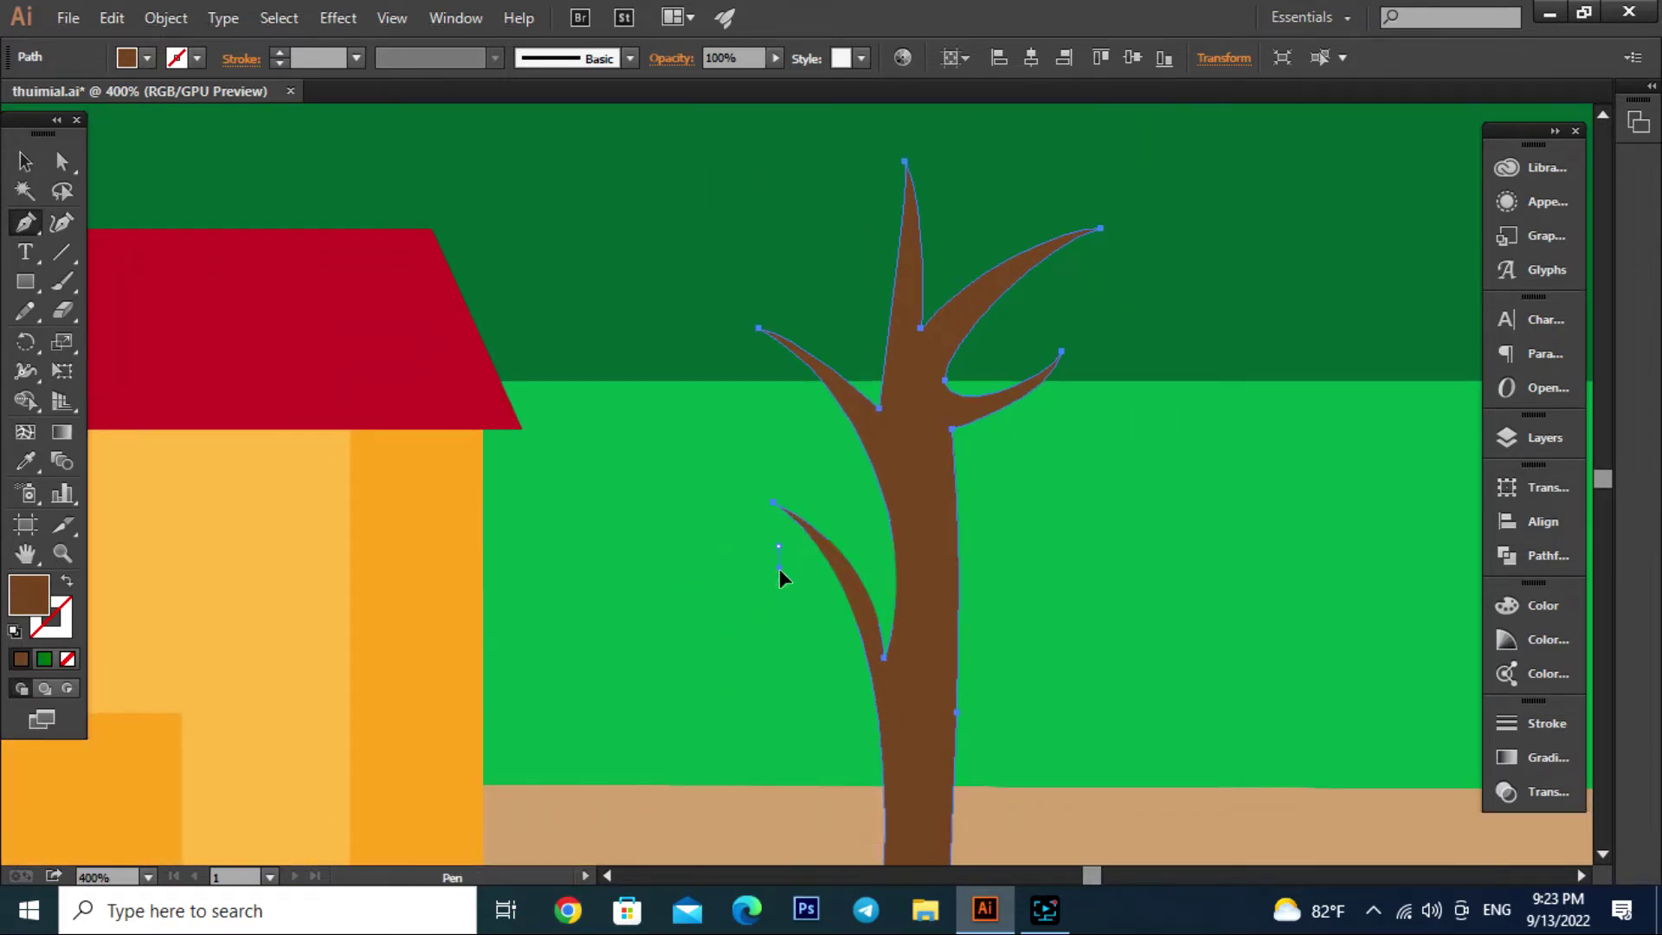
left_click_drag(779, 576, 733, 578)
left_click(693, 562)
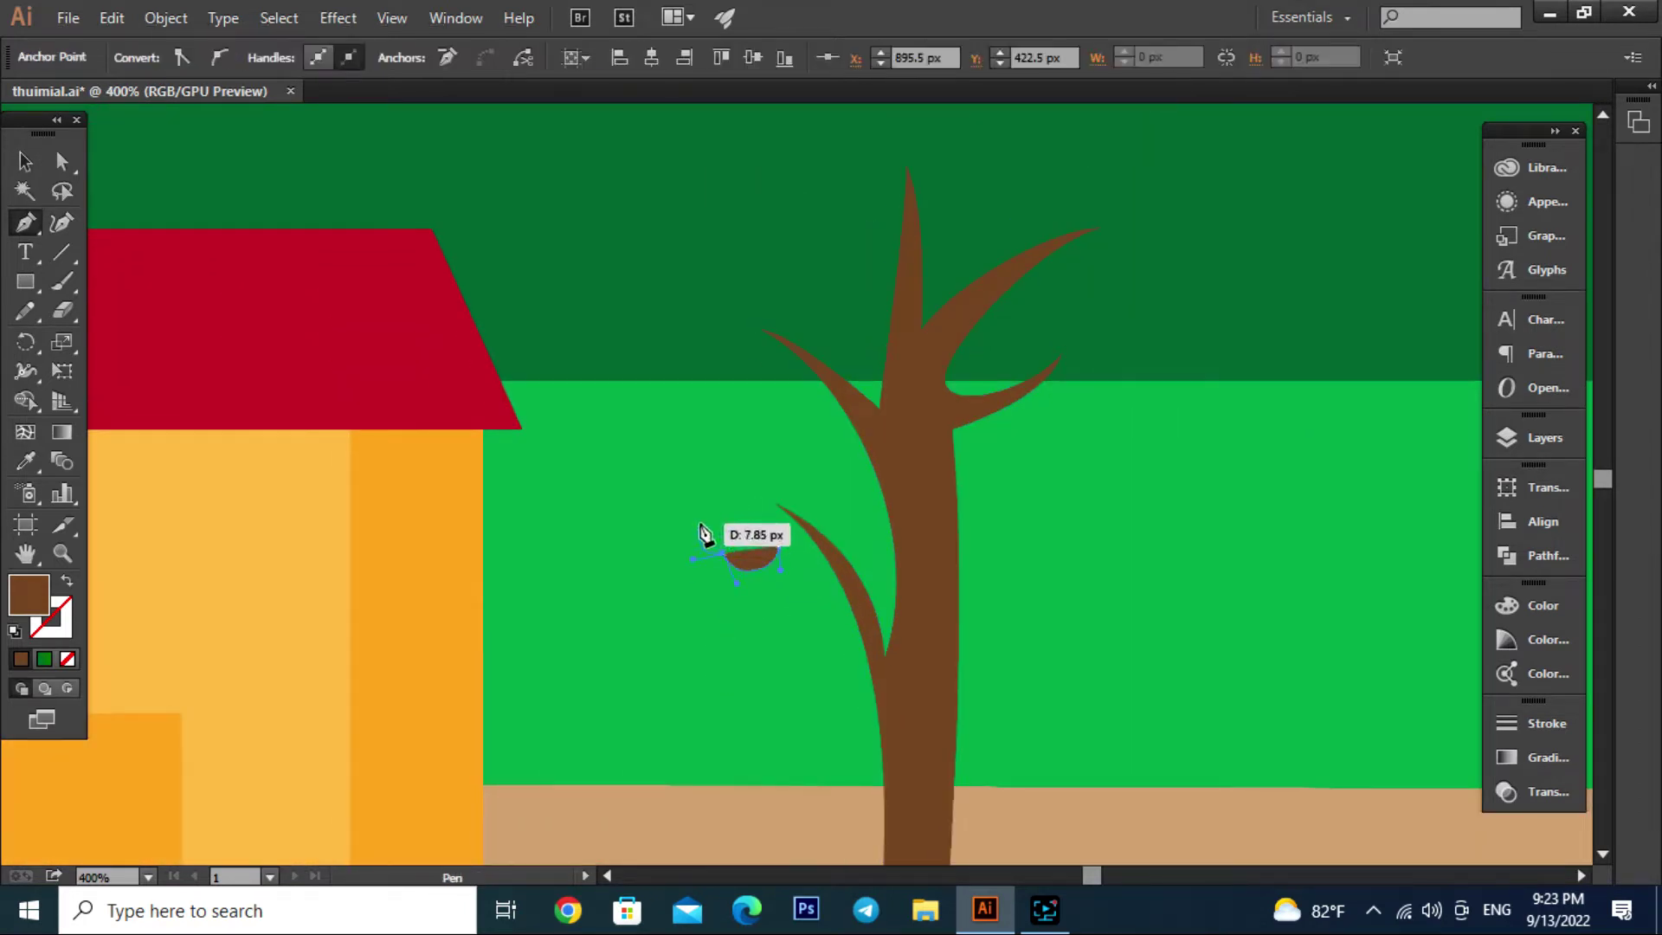
mouse_move(703, 517)
left_mouse_down()
mouse_move(661, 507)
mouse_move(734, 397)
mouse_move(787, 483)
left_mouse_up()
left_click(753, 431)
left_click(778, 544)
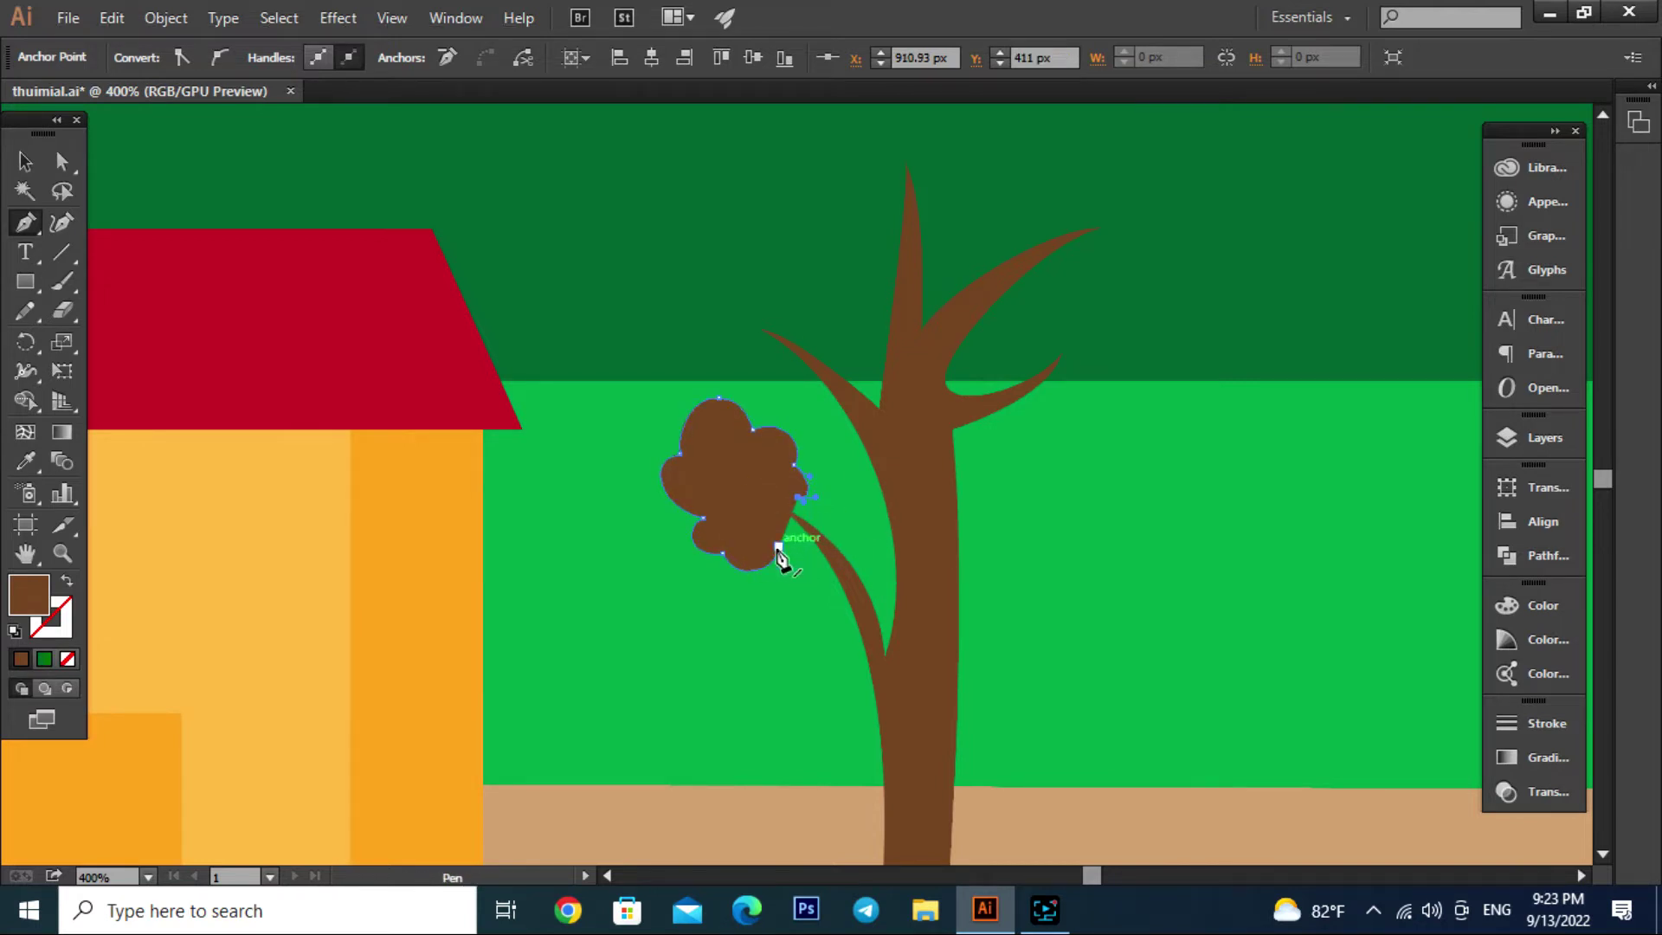
key("ctrl+z")
key("ctrl+z")
left_click(779, 545)
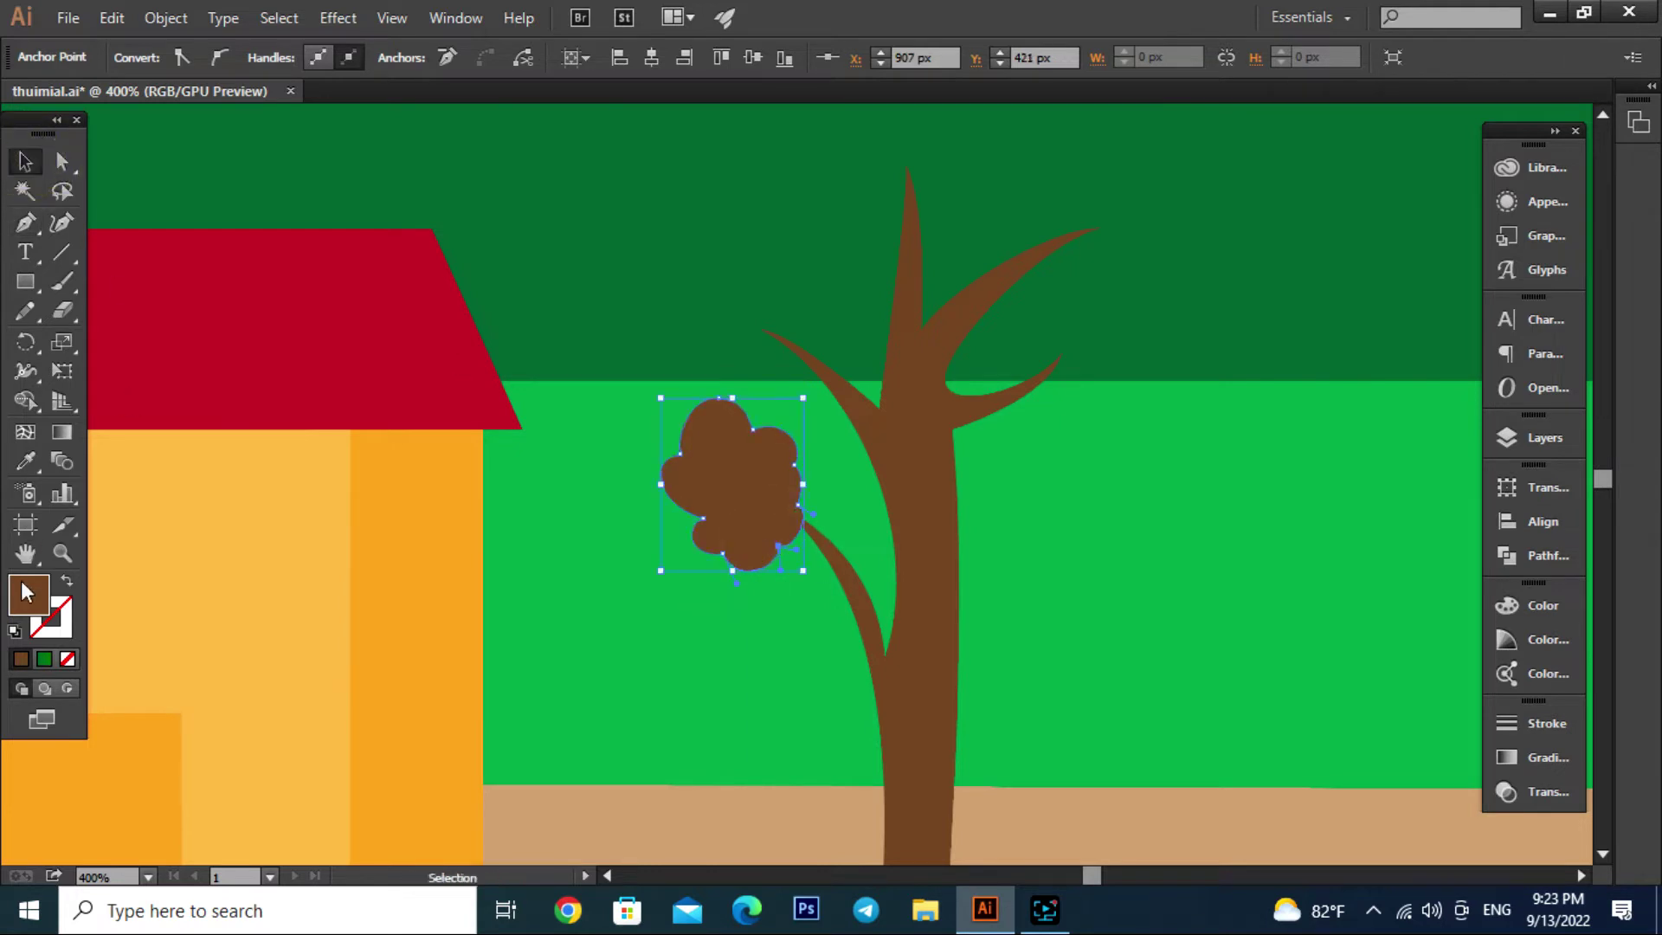
Fill the first leaf clump dark green
left_click(45, 659)
left_click(545, 639)
scroll(745, 520, "down", 2)
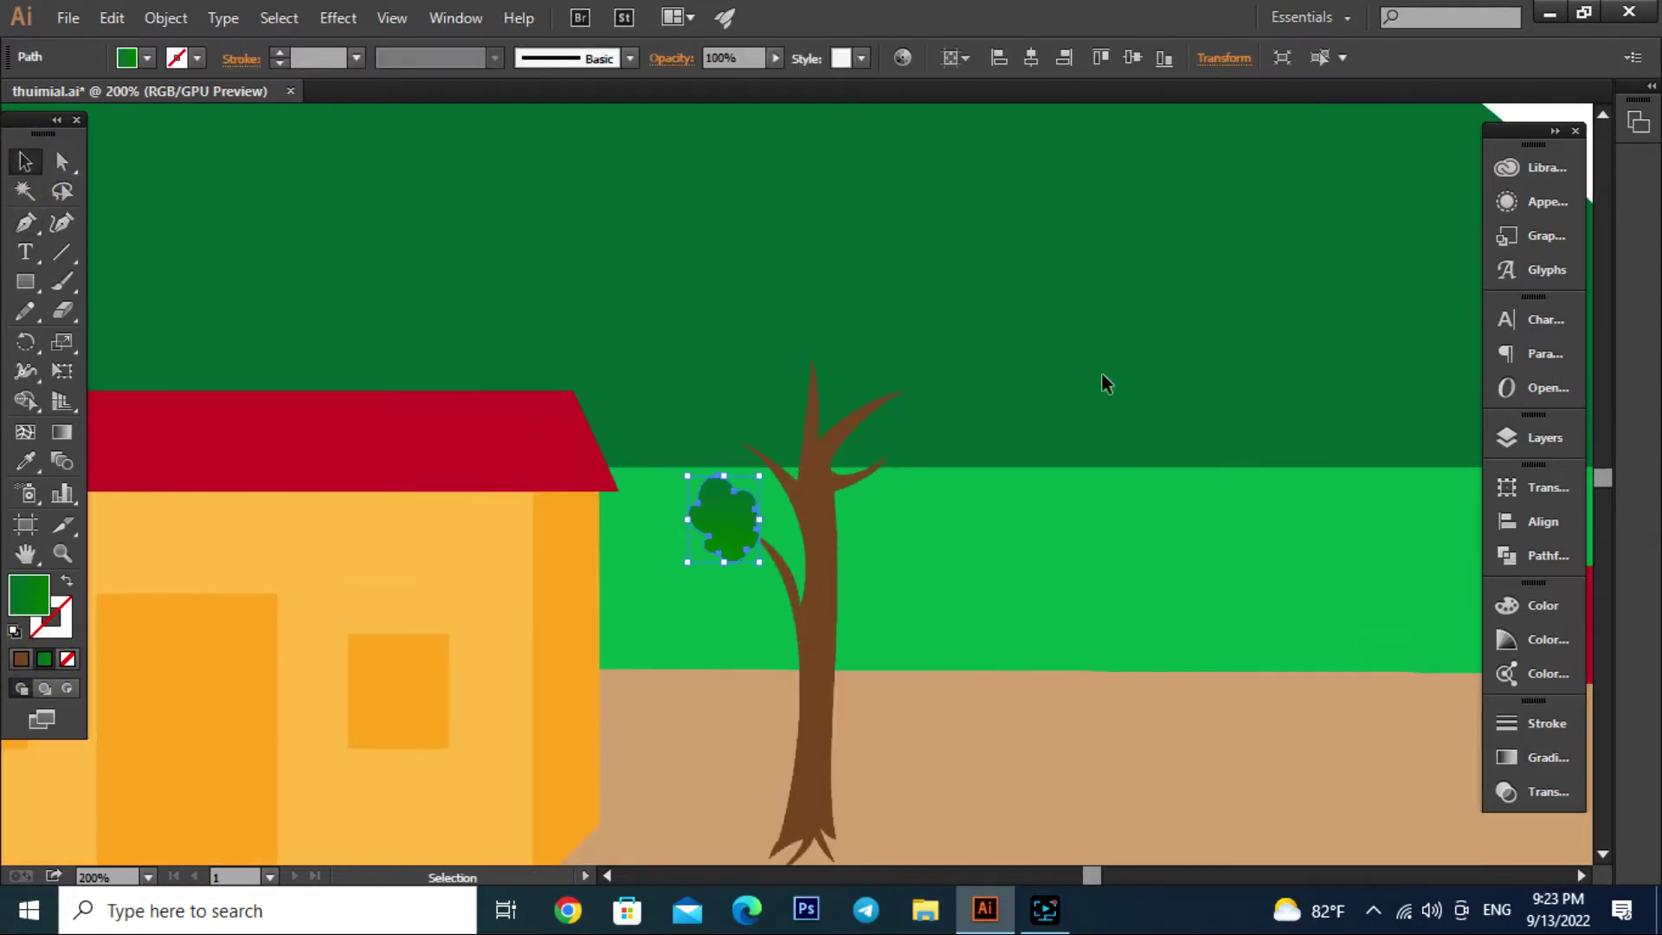
scroll(734, 416, "up", 2)
Draw a second lobed foliage outline above the dark green clump
key("p")
scroll(732, 546, "up", 1)
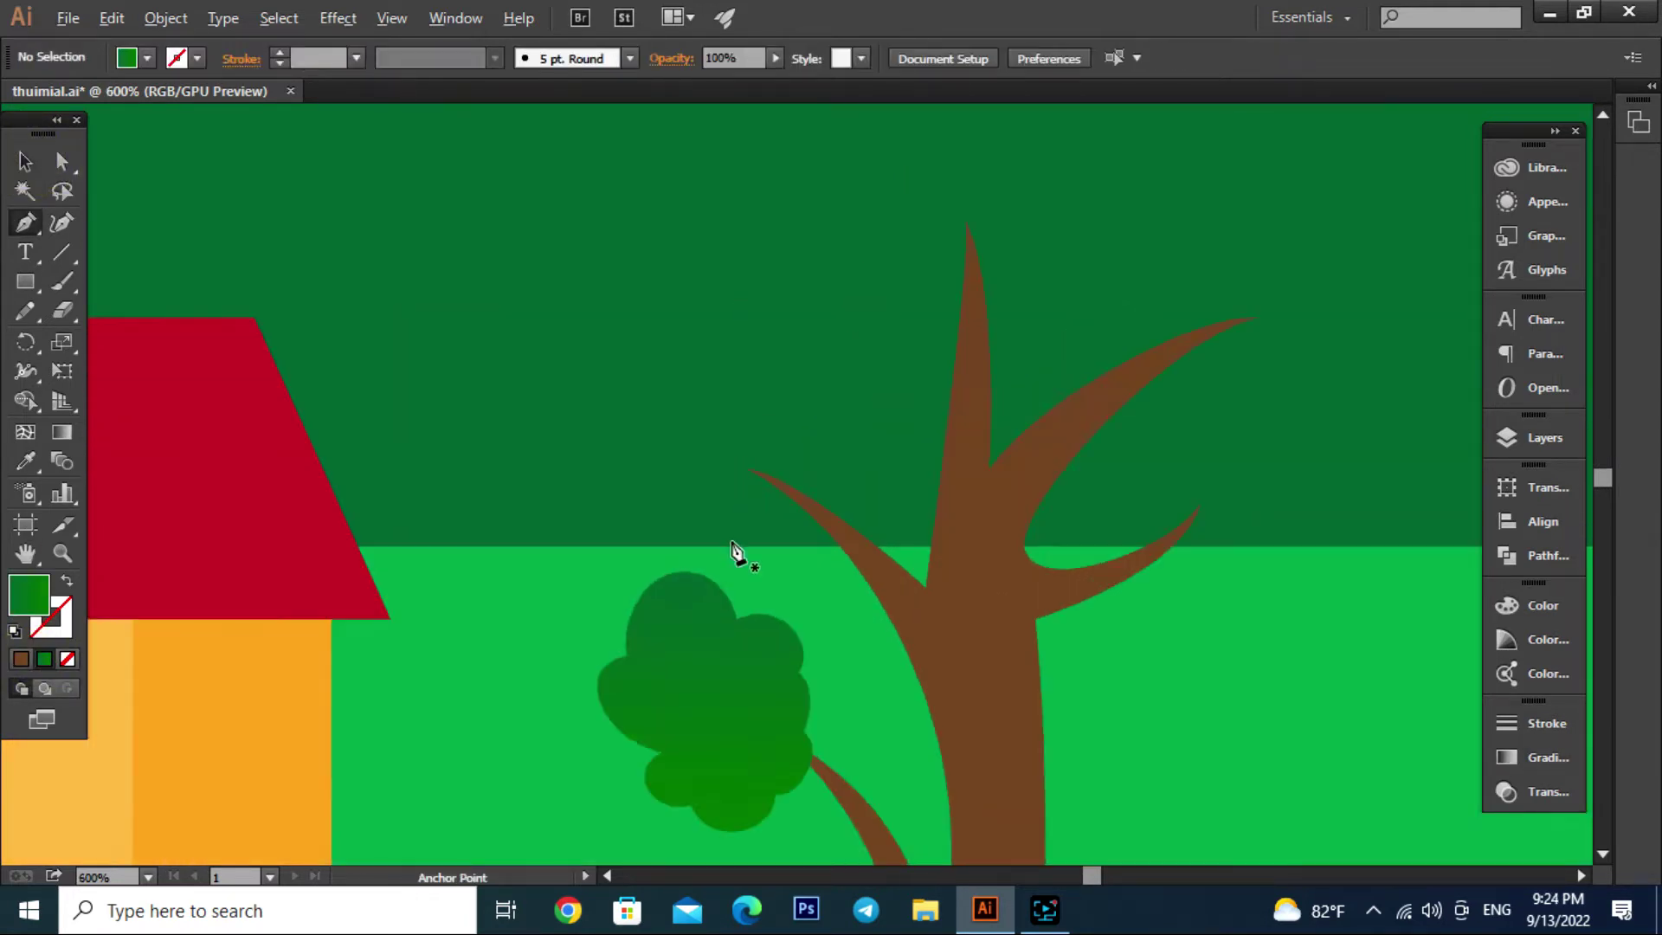
left_click_drag(636, 543, 635, 503)
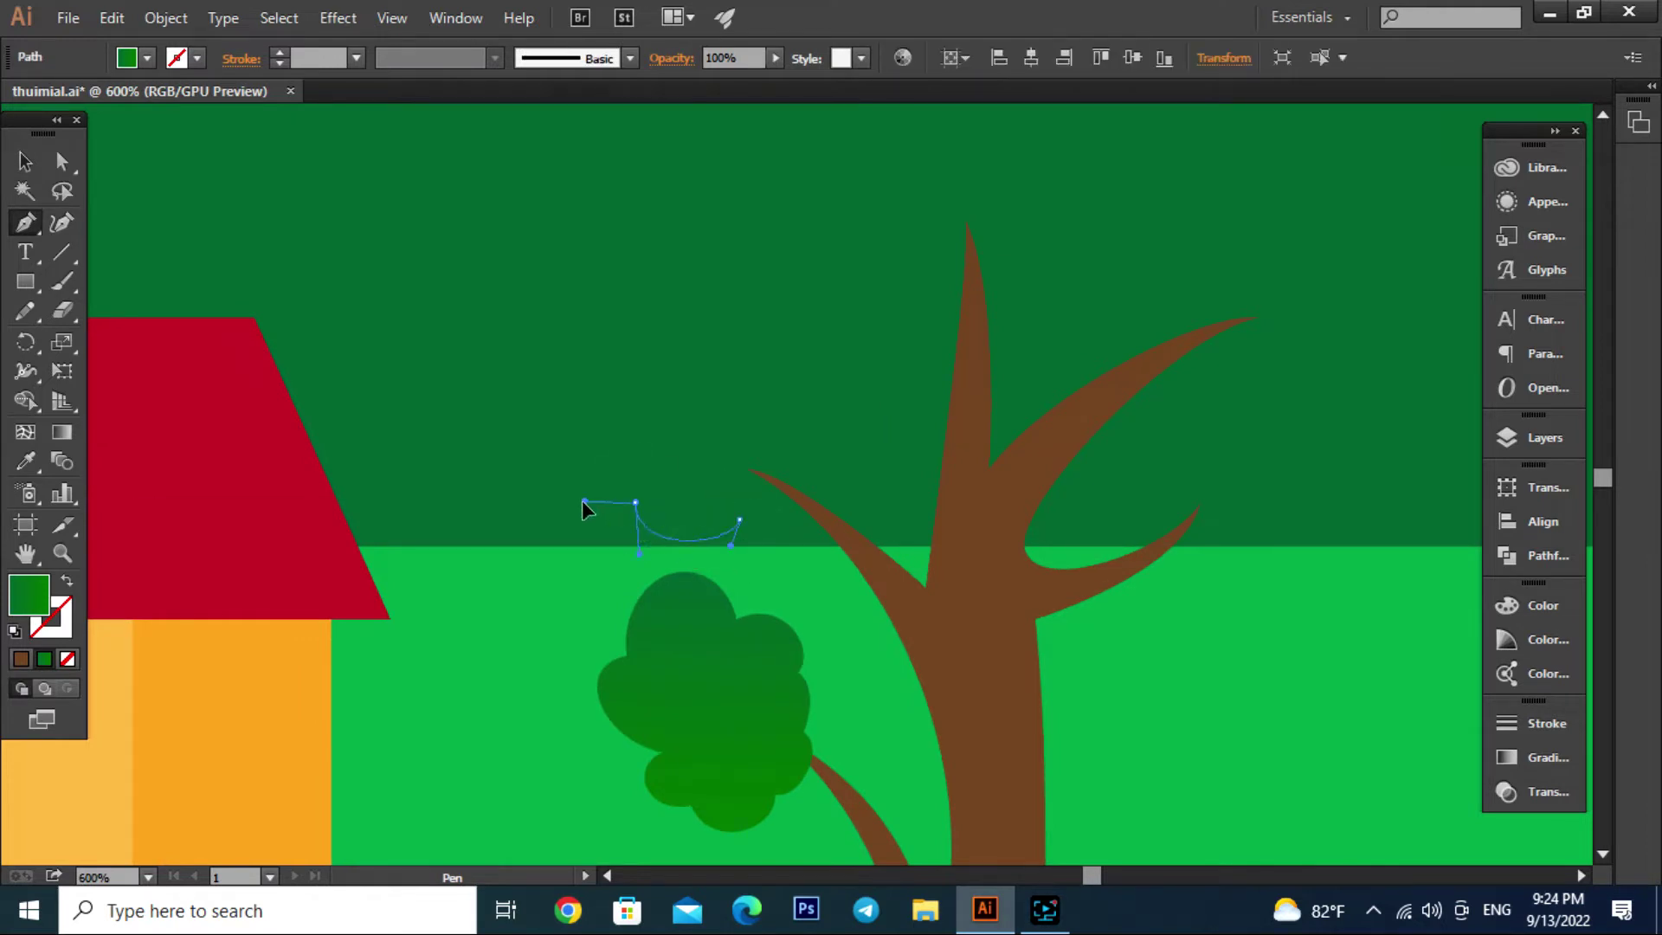
left_click(587, 426)
left_click_drag(588, 405, 591, 386)
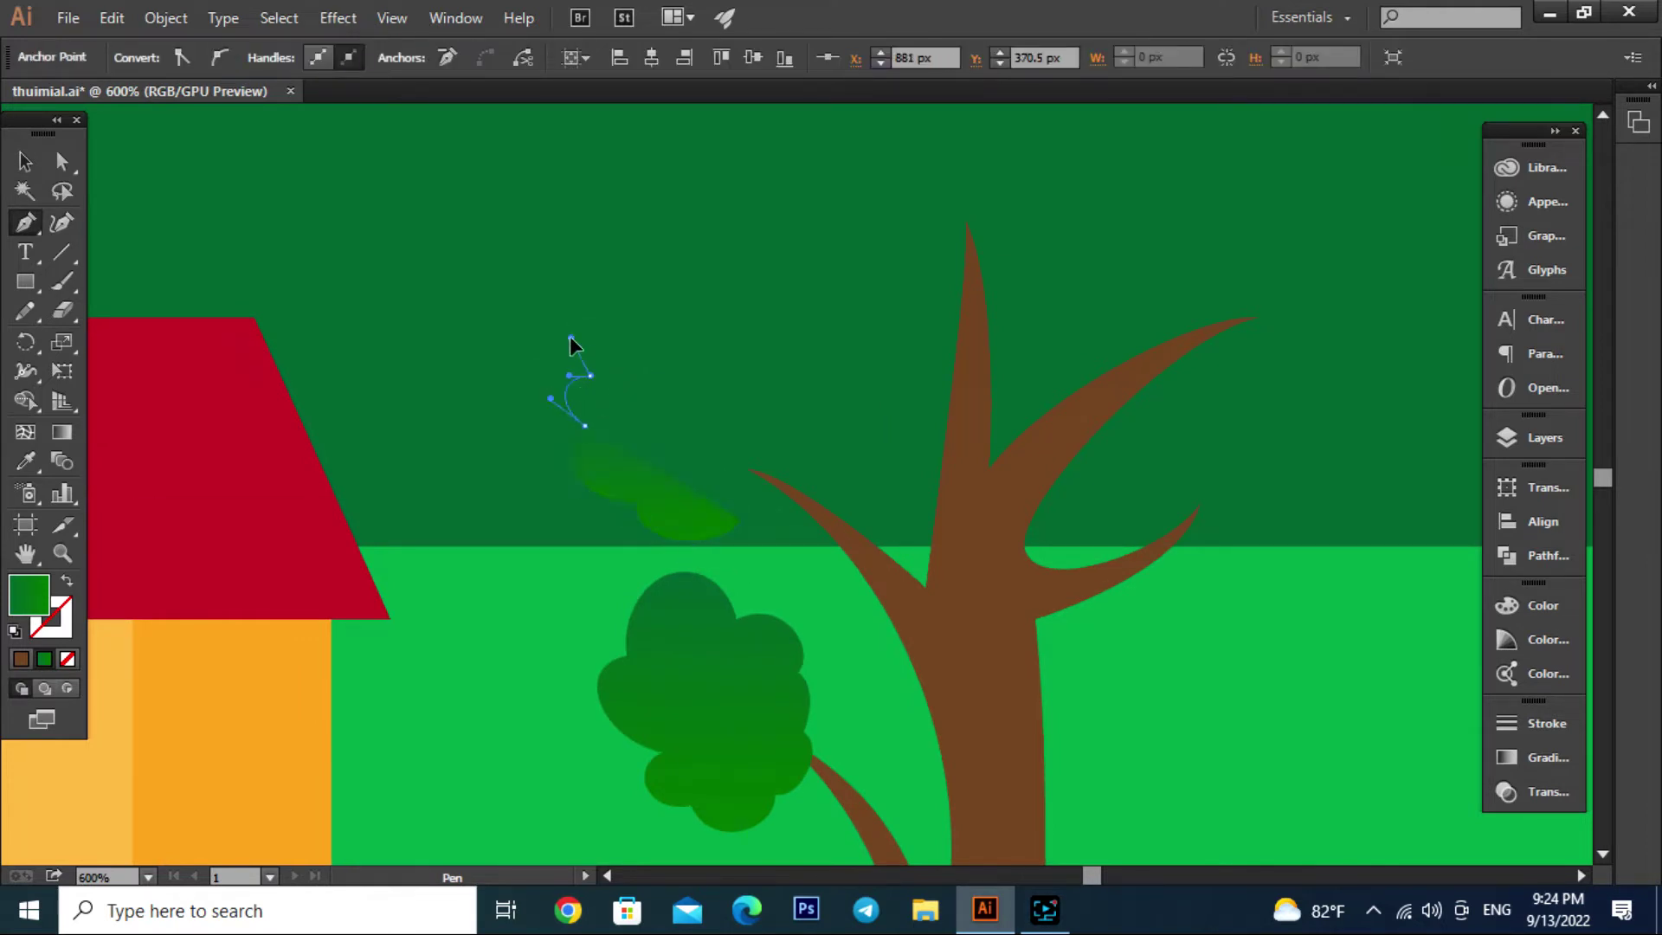
mouse_move(591, 283)
left_mouse_down()
mouse_move(719, 287)
mouse_move(818, 320)
left_mouse_up()
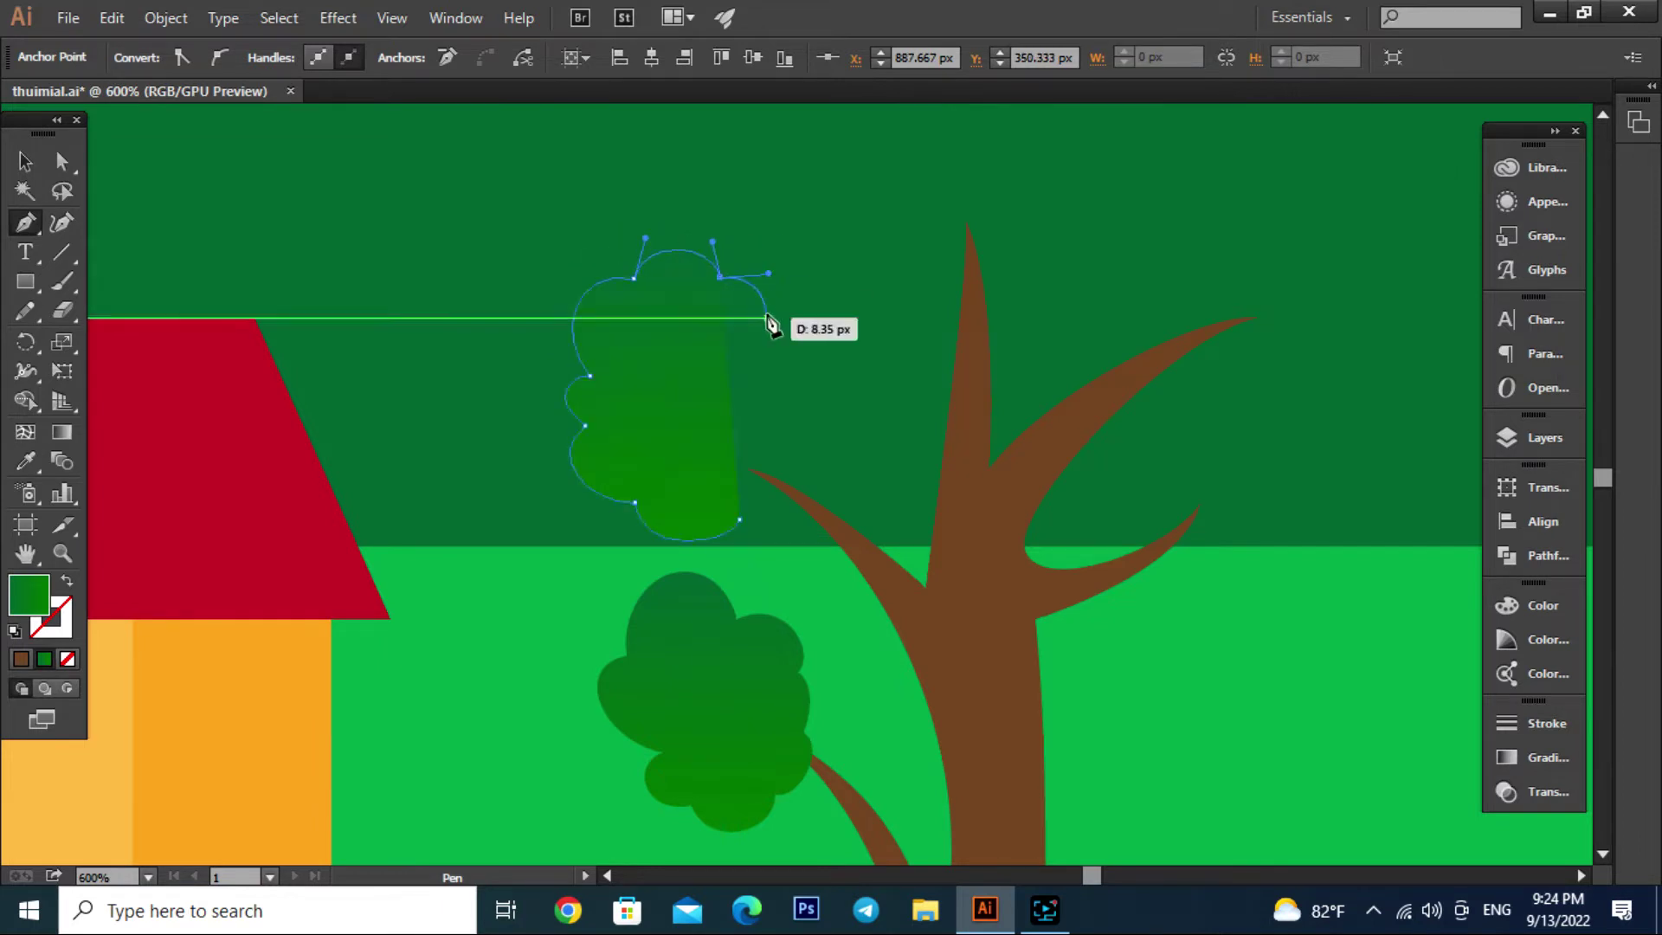
left_click_drag(819, 419, 717, 540)
left_click(758, 455)
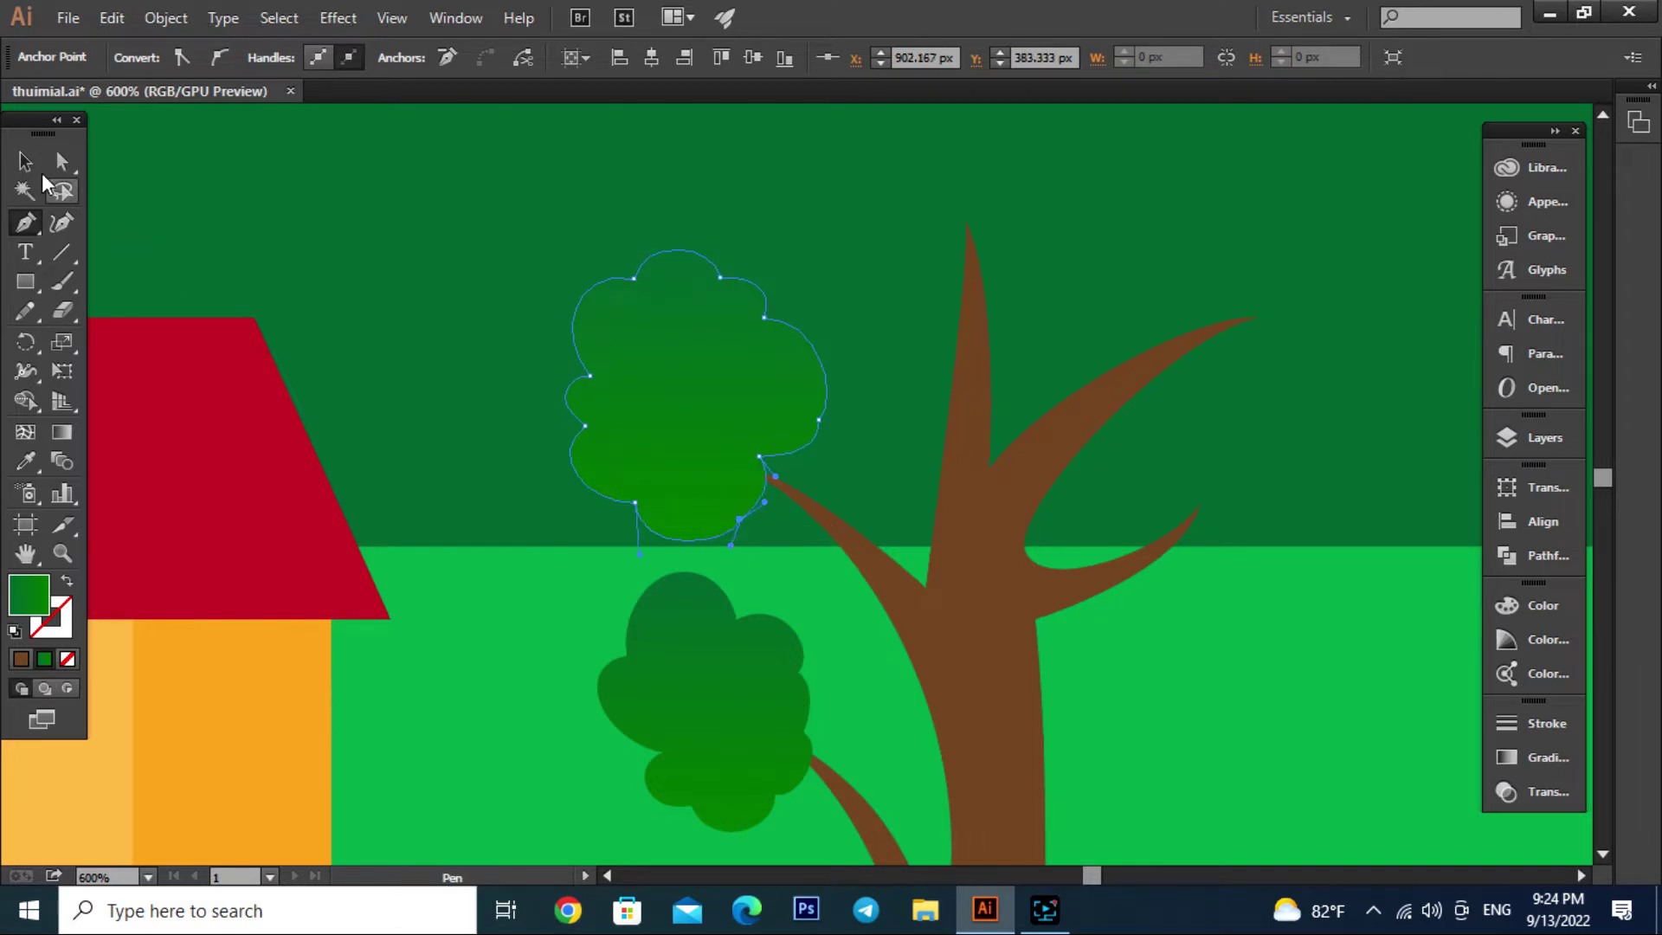
key("v")
Enlarge the second clump and fill it a lighter green
scroll(1120, 543, "down", 3, "alt")
scroll(537, 335, "up", 2, "alt")
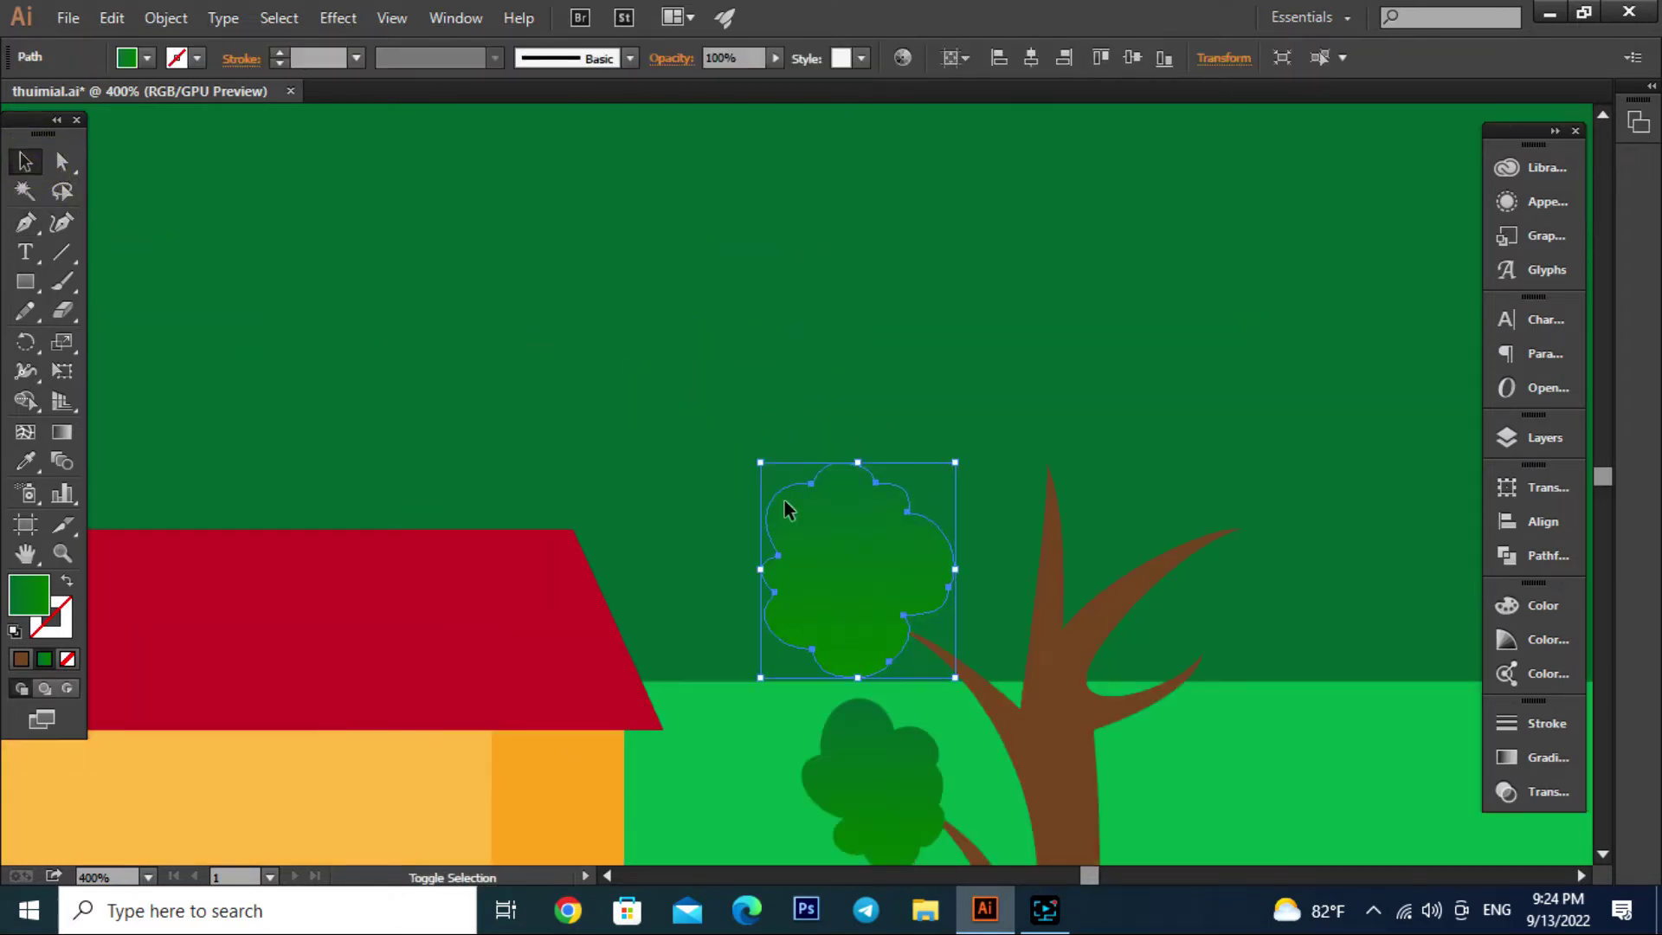
left_click_drag(778, 490, 880, 599)
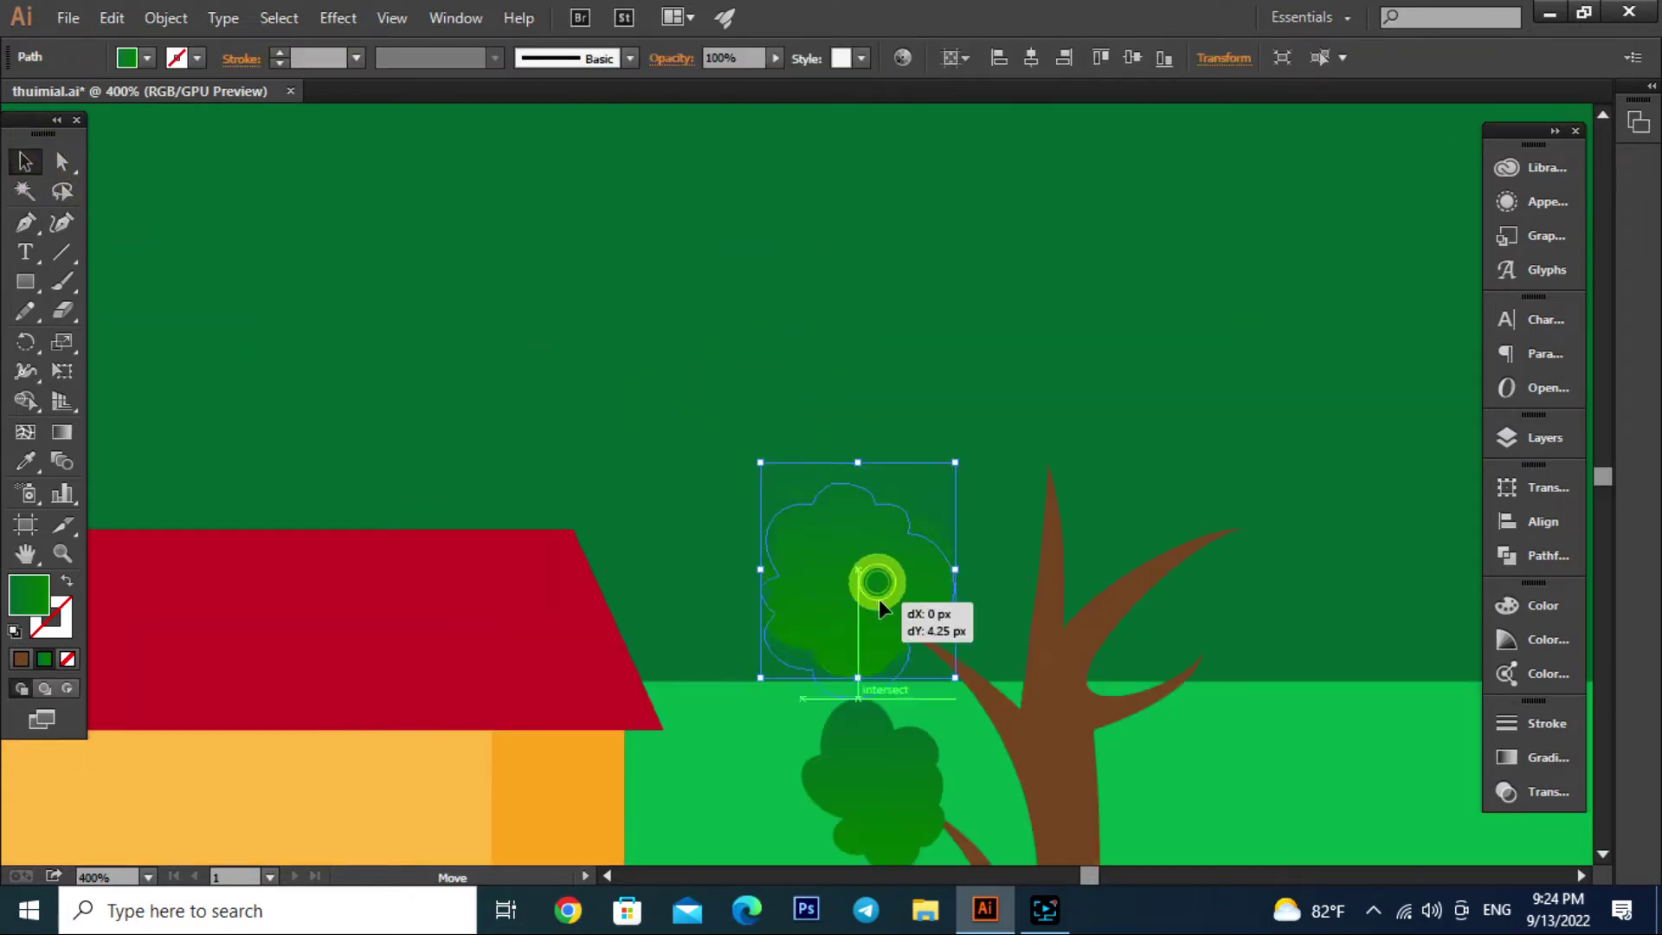
left_click(147, 58)
left_click(110, 122)
left_click(735, 387)
Draw a lobed crown outline over the top of the trunk
scroll(999, 649, "down", 2, "alt")
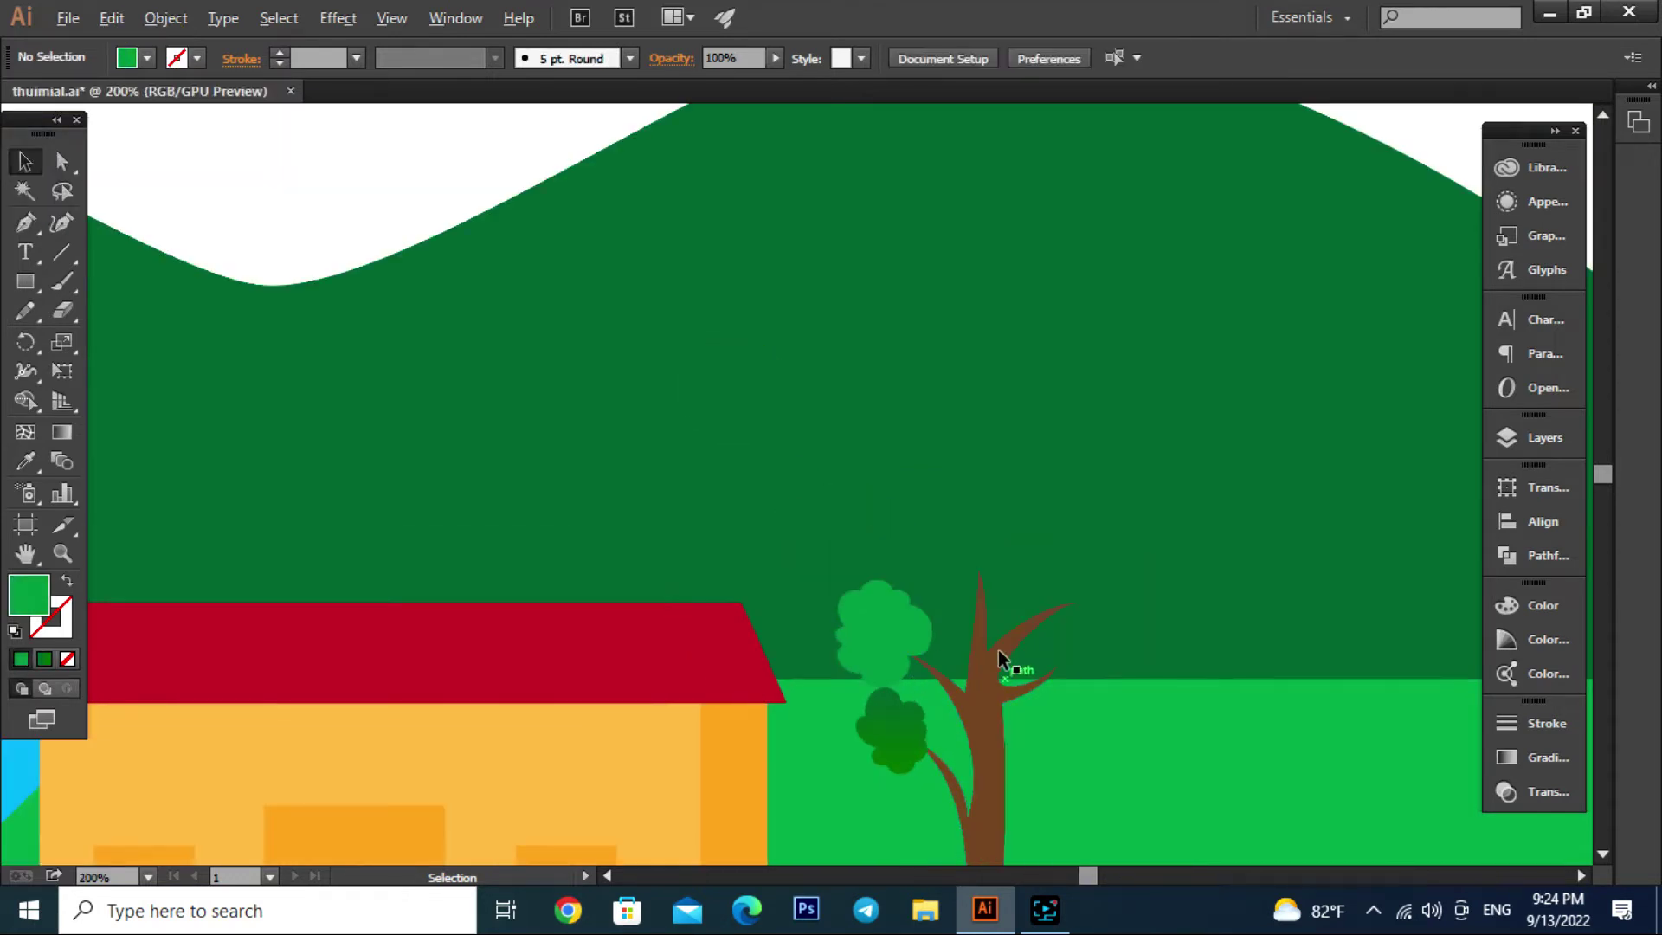
scroll(999, 649, "up", 3, "alt")
key("p")
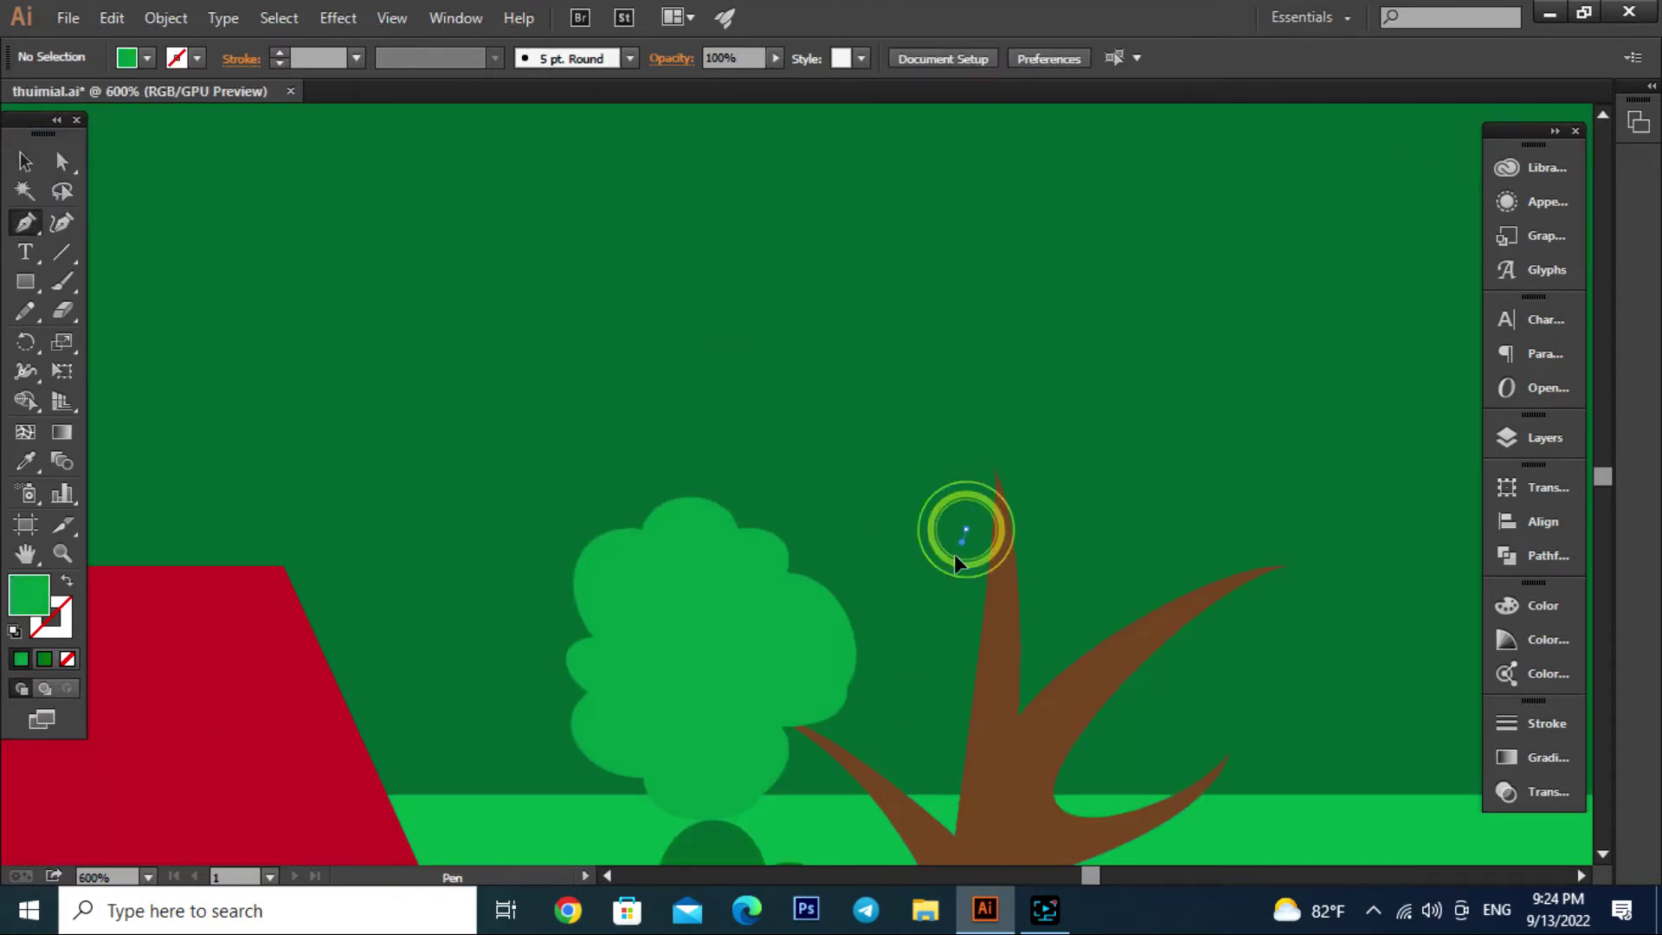
mouse_move(856, 505)
left_mouse_down()
mouse_move(852, 472)
mouse_move(751, 408)
mouse_move(803, 359)
mouse_move(769, 327)
left_mouse_up()
key("ctrl+z")
left_click_drag(803, 257, 1031, 202)
left_click_drag(1053, 306, 1097, 289)
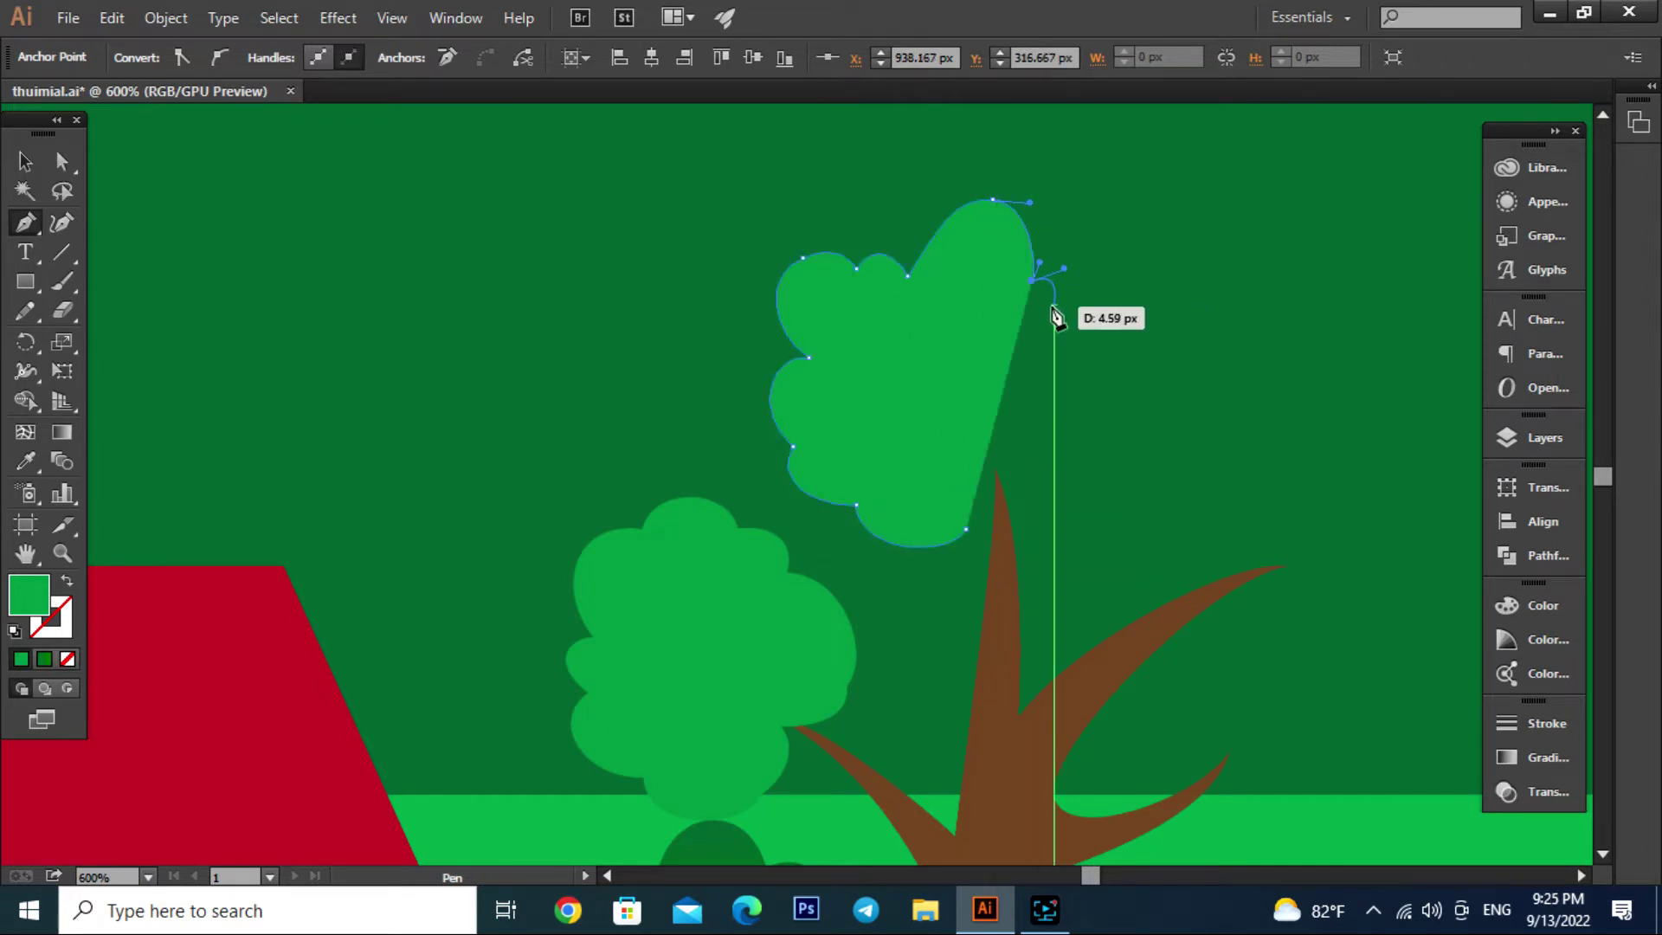
mouse_move(1096, 346)
left_mouse_down()
mouse_move(1086, 372)
mouse_move(1057, 338)
left_mouse_up()
left_click_drag(1109, 475, 1049, 504)
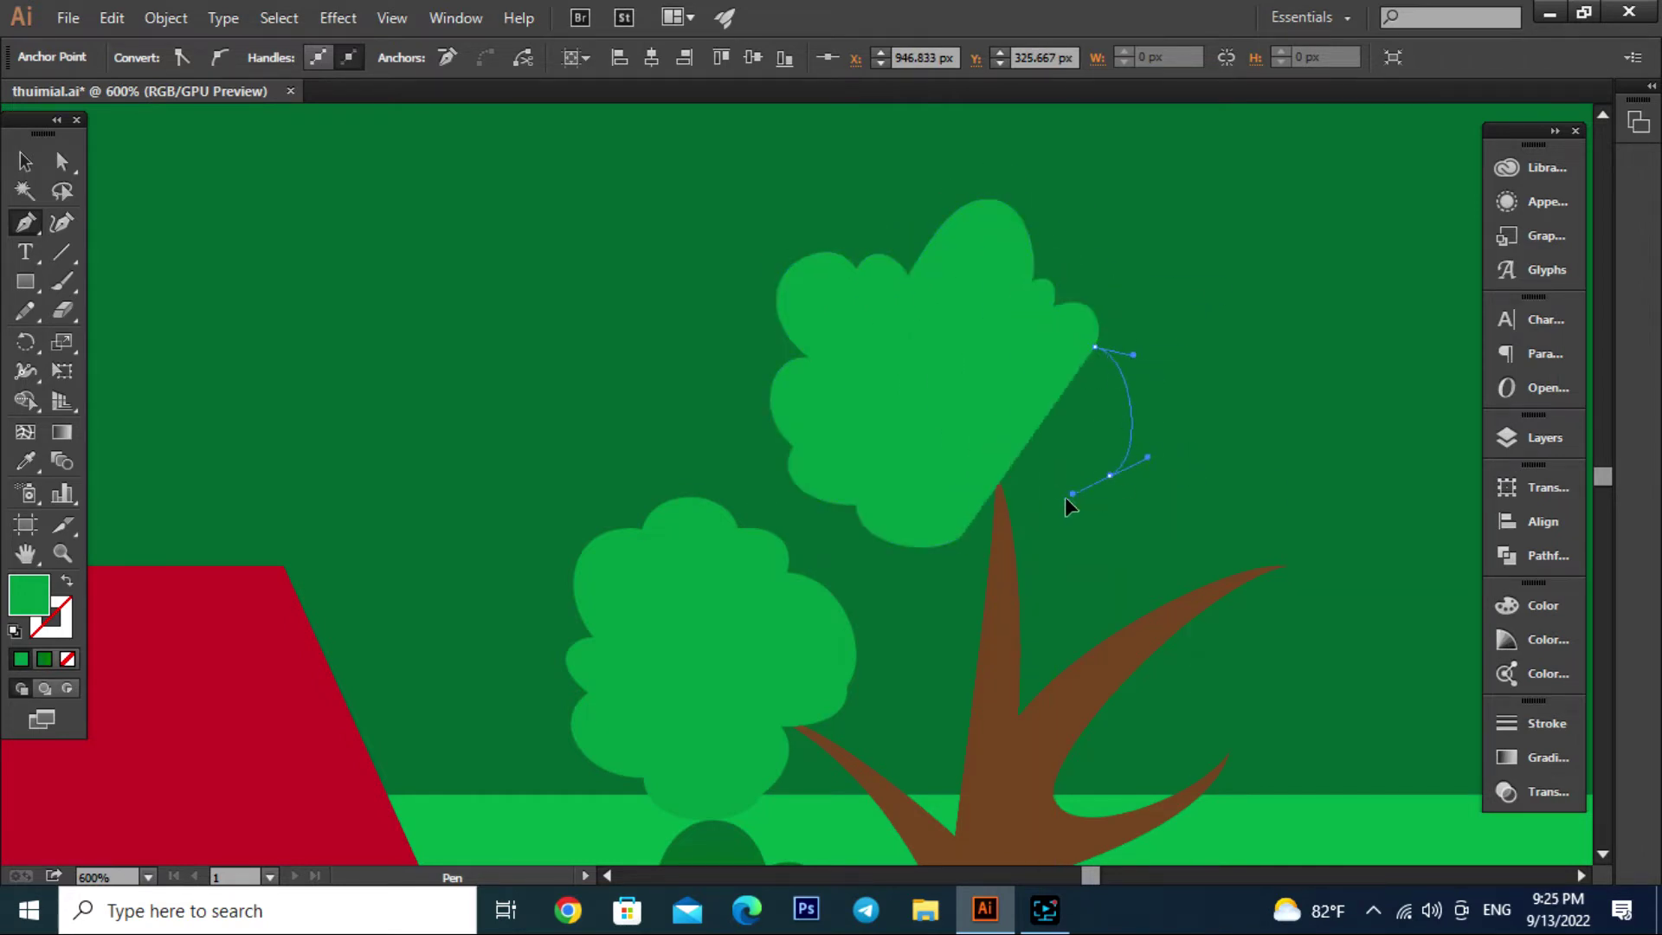
left_click(968, 535)
Scale the crown up to cover the tree top
key("v")
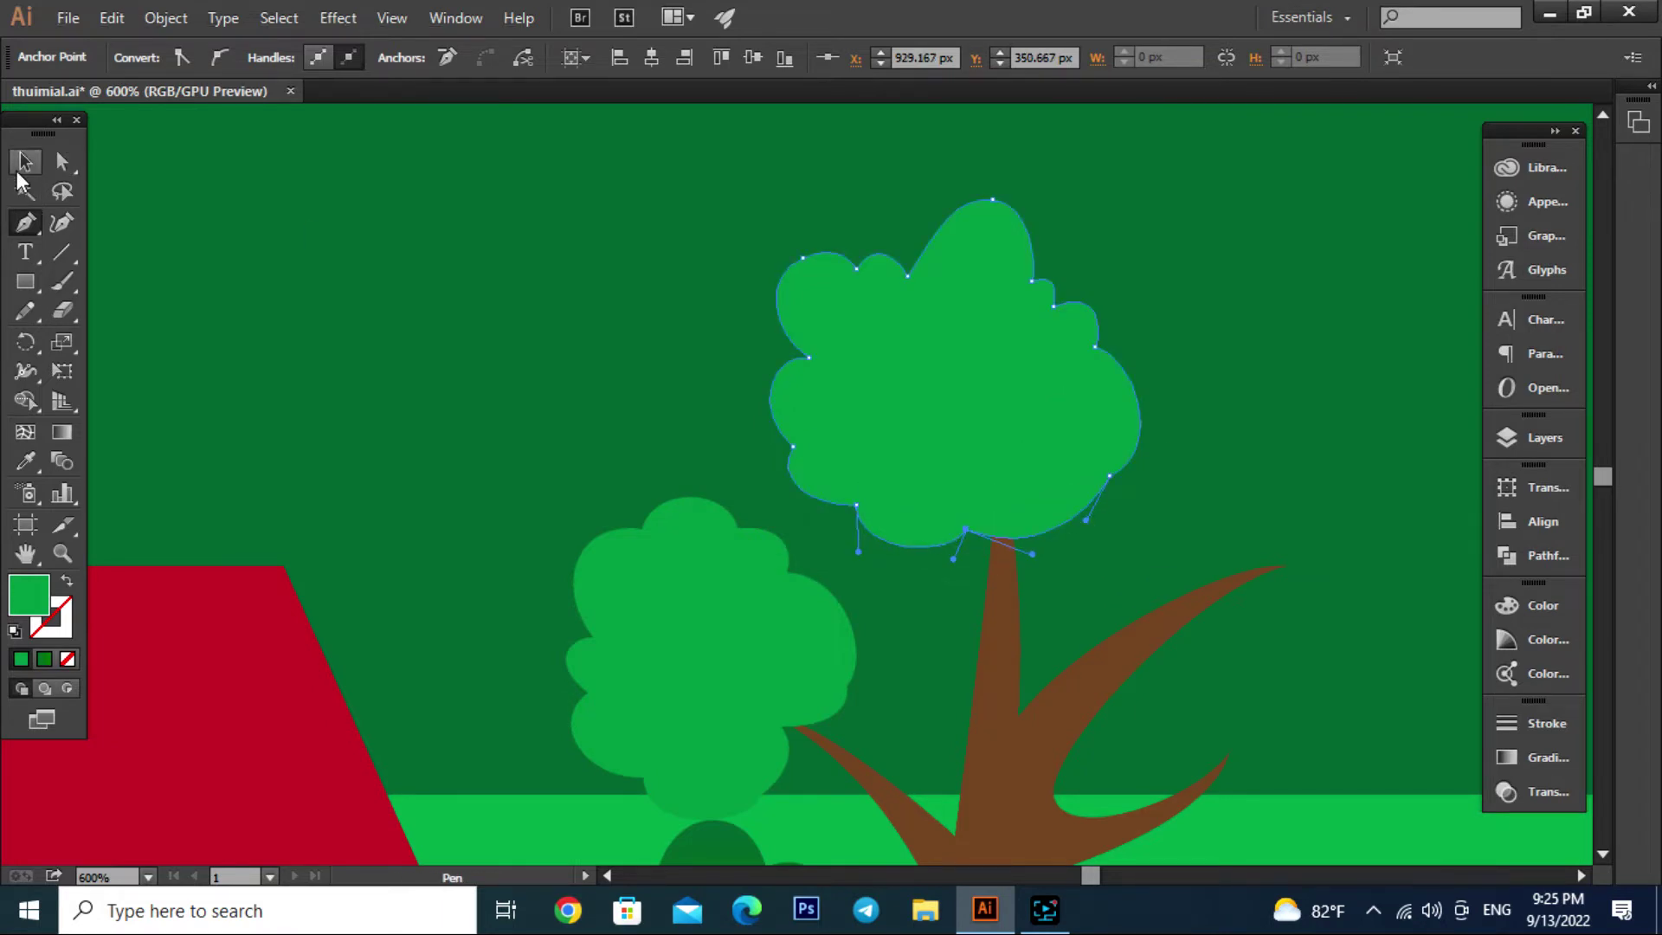
scroll(909, 580, "down", 2)
scroll(910, 580, "down", 1)
scroll(922, 568, "up", 2)
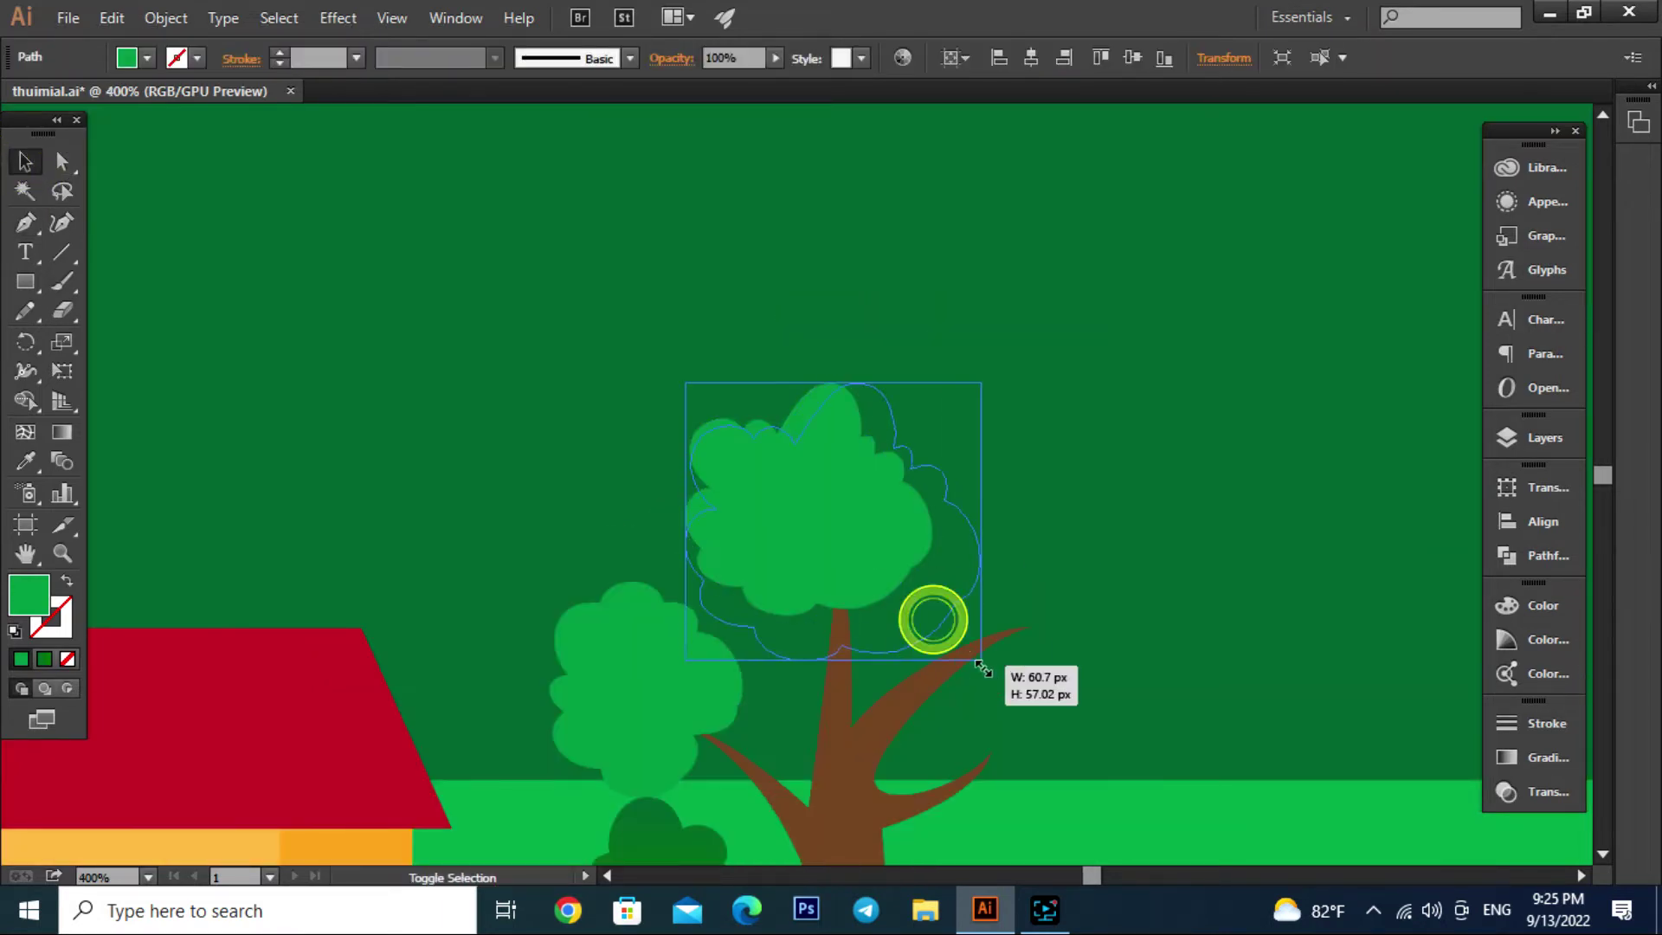
left_click_drag(928, 616, 966, 642)
scroll(905, 530, "up", 2)
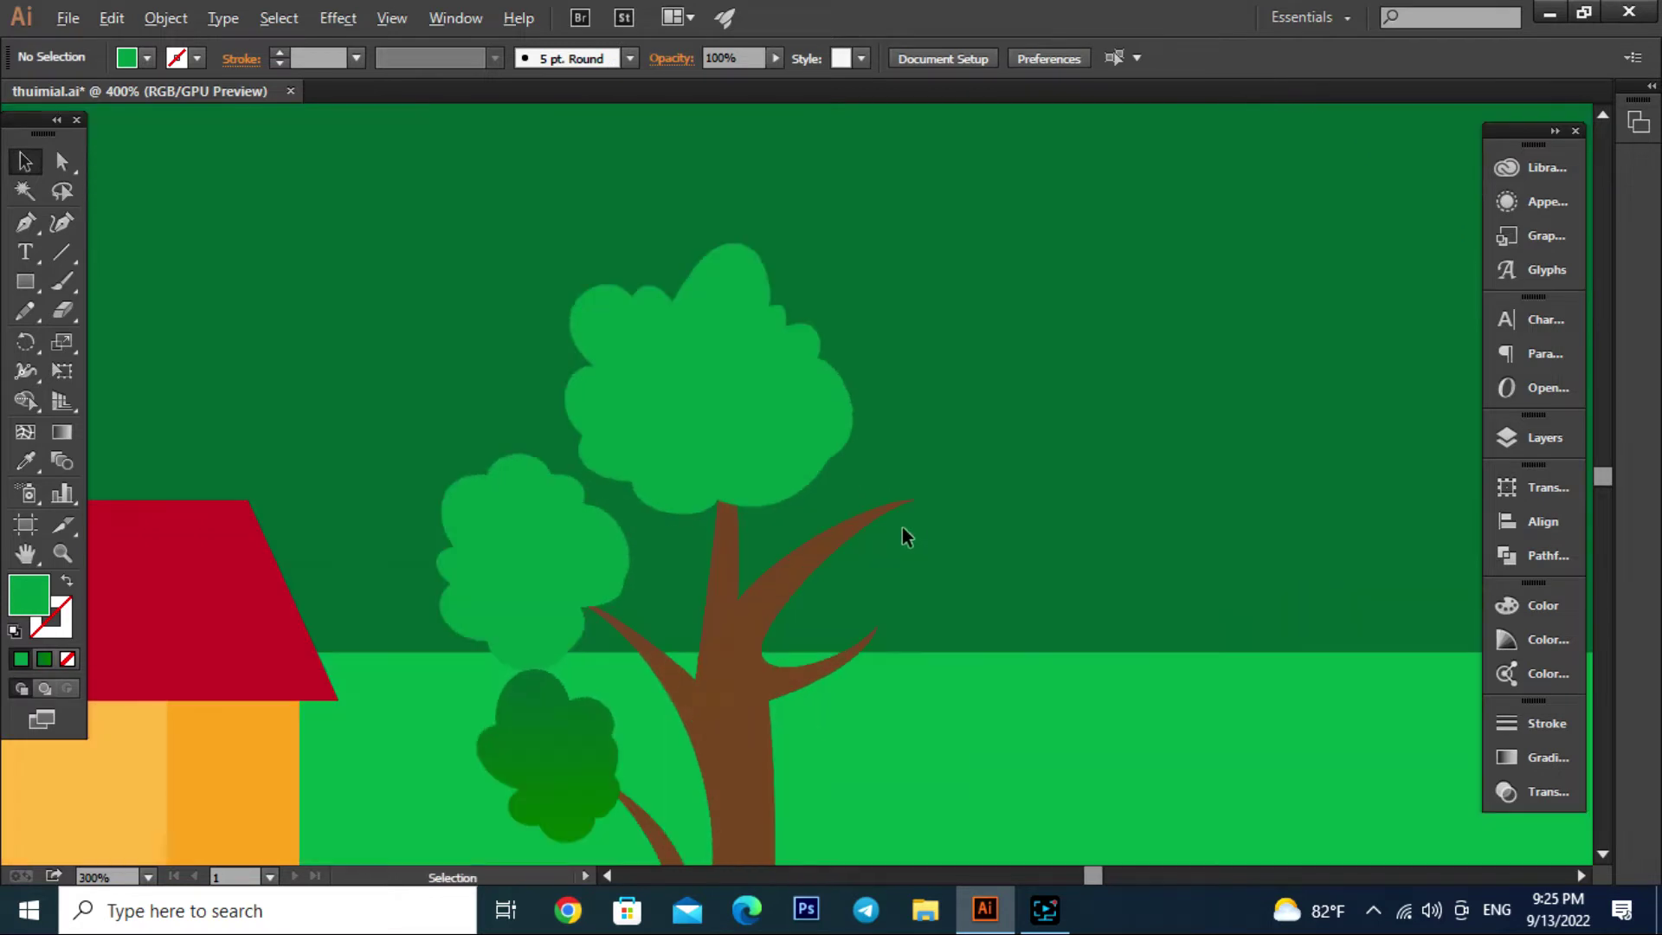
Draw a rounded leaf clump on the upper right branch
key("p")
scroll(888, 477, "up", 1)
left_click(880, 491)
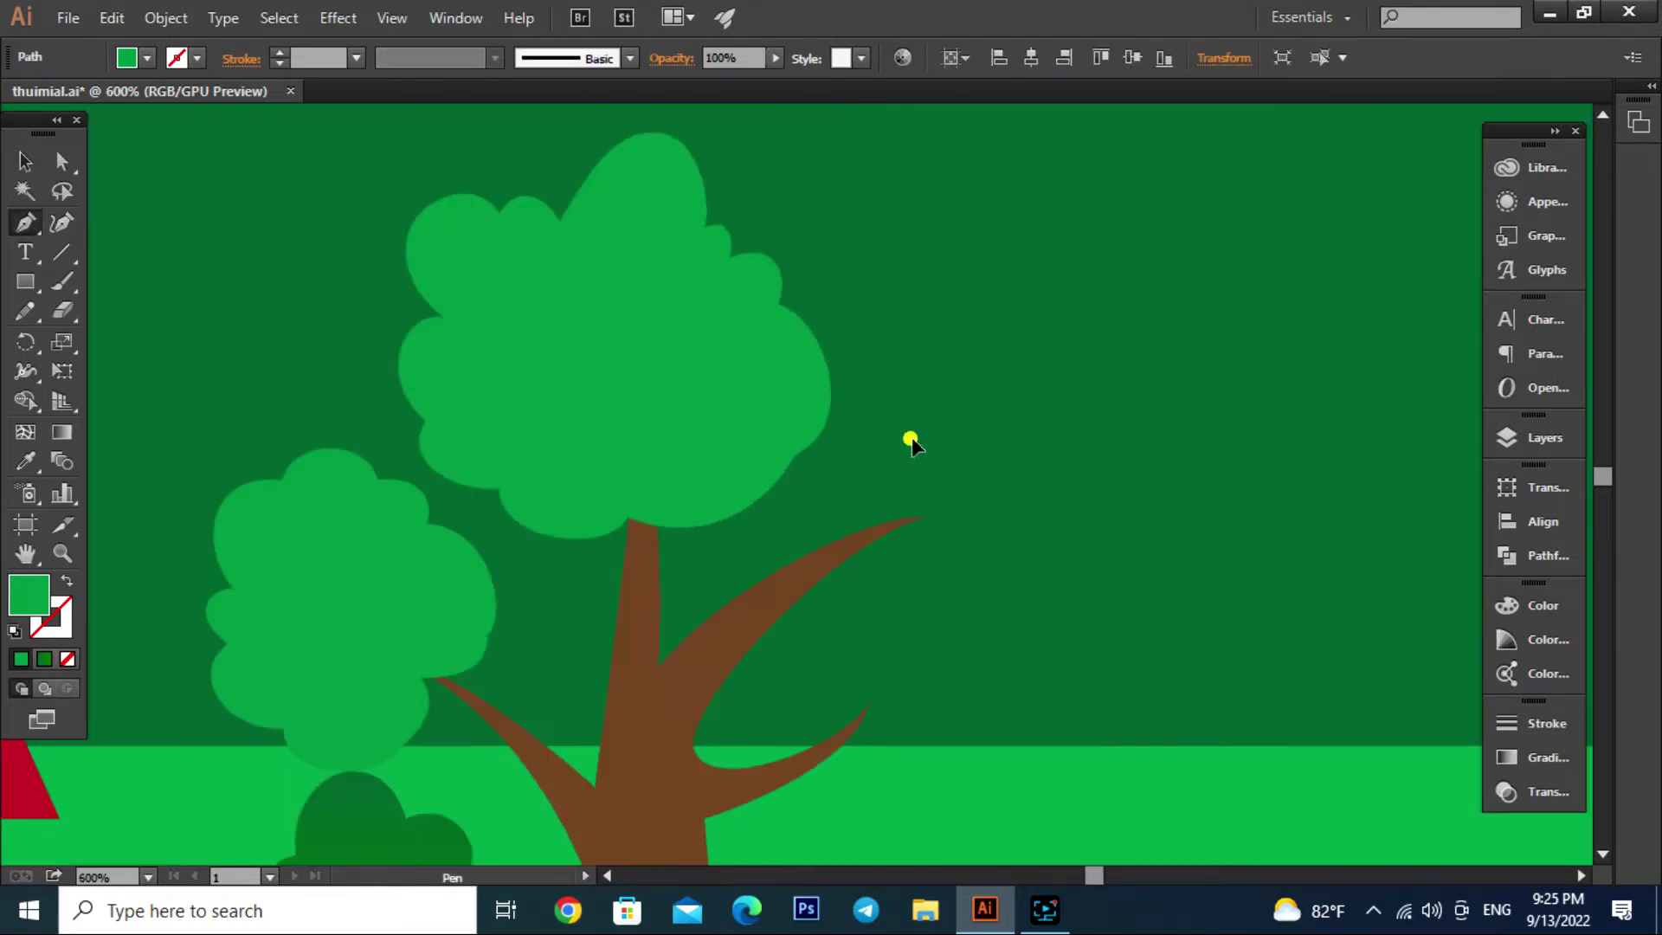
mouse_move(909, 437)
left_mouse_down()
mouse_move(925, 375)
mouse_move(1041, 408)
mouse_move(1124, 401)
left_mouse_up()
mouse_move(1132, 523)
left_mouse_down()
mouse_move(1115, 548)
mouse_move(1142, 569)
left_mouse_up()
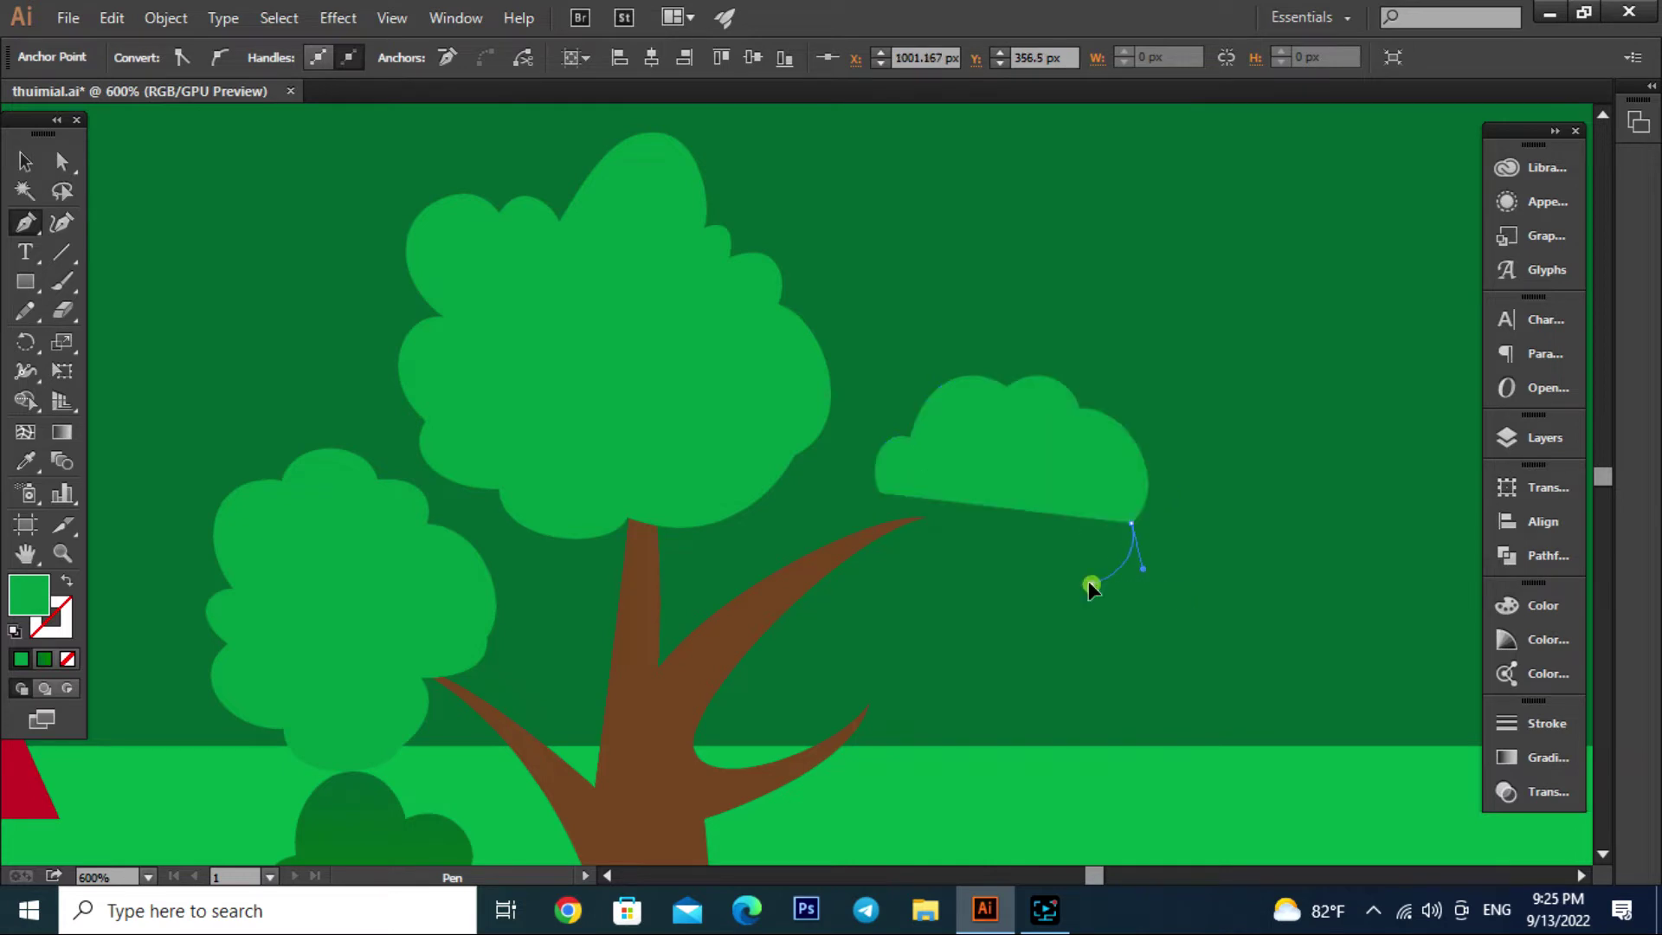
left_click_drag(1098, 622, 1051, 666)
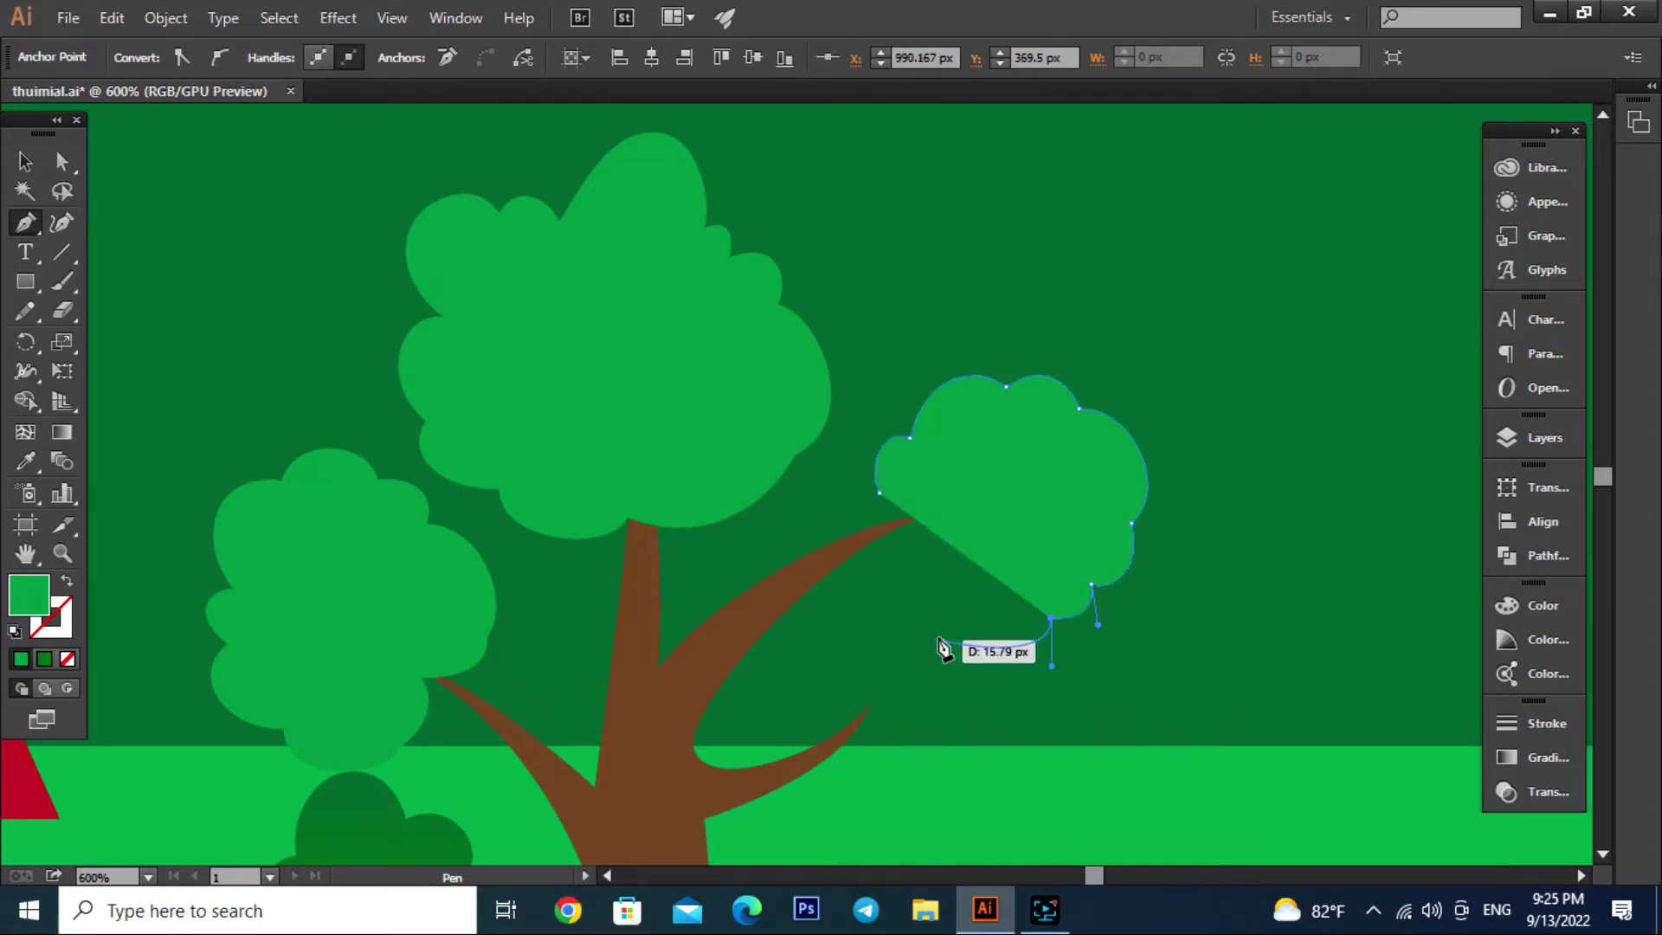
mouse_move(937, 633)
left_mouse_down()
mouse_move(935, 595)
mouse_move(860, 578)
mouse_move(894, 506)
mouse_move(880, 493)
left_mouse_up()
key("ctrl+minus")
key("ctrl+minus")
key("ctrl+minus")
key("ctrl+plus")
key("ctrl+plus")
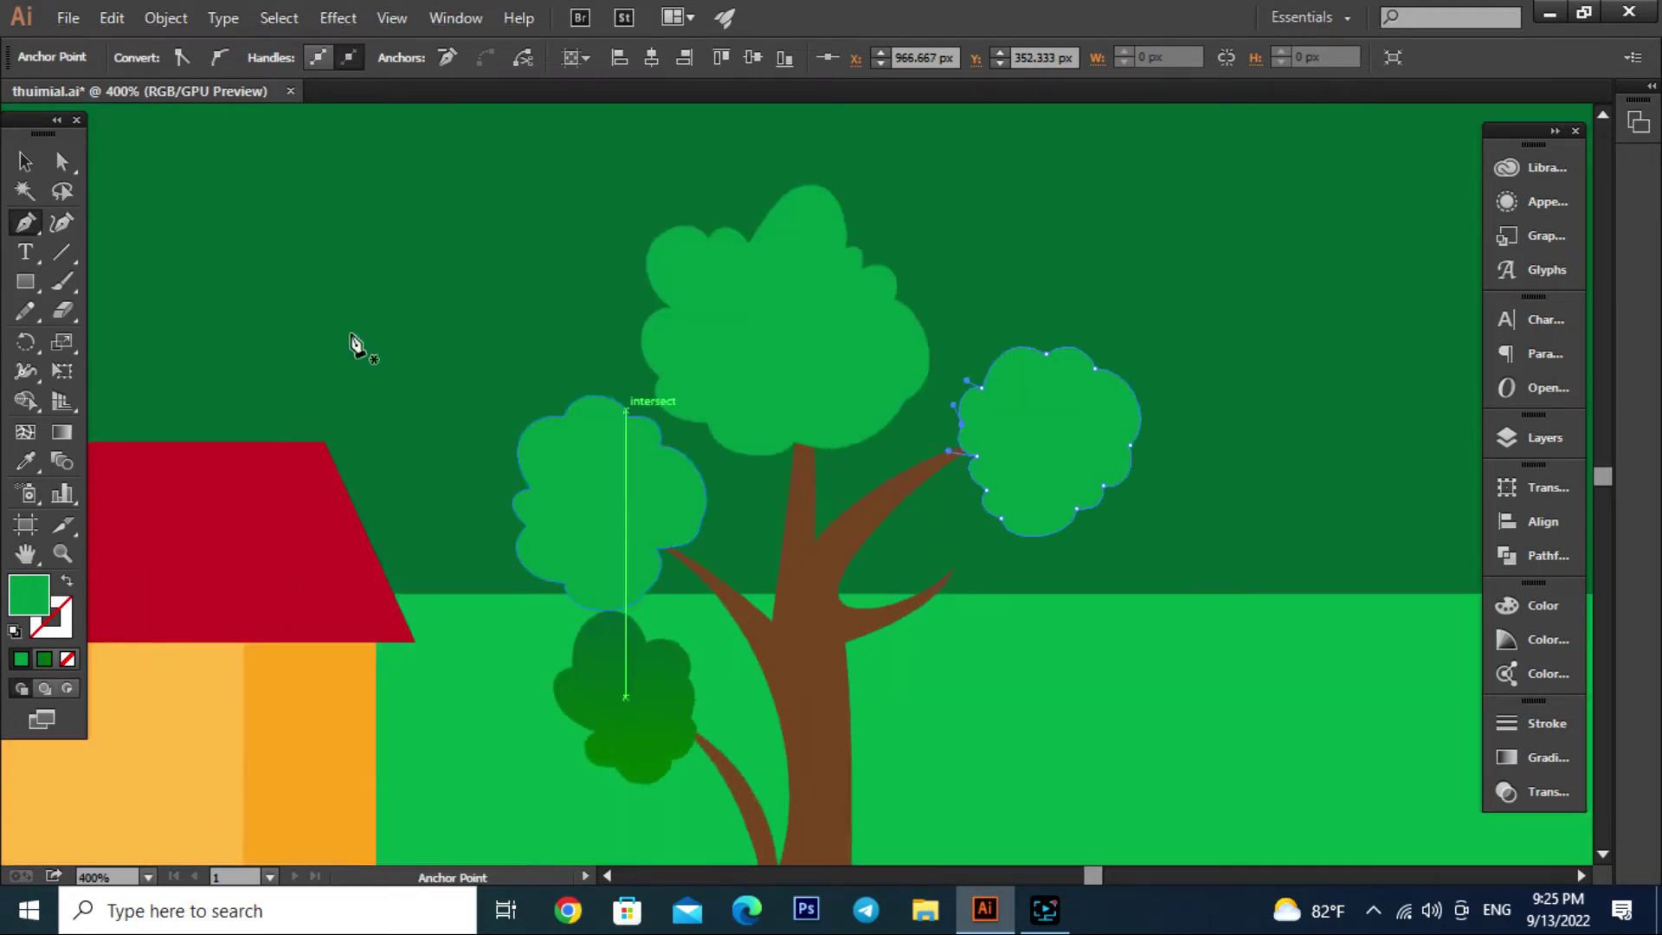
left_click(26, 163)
left_click(1015, 606)
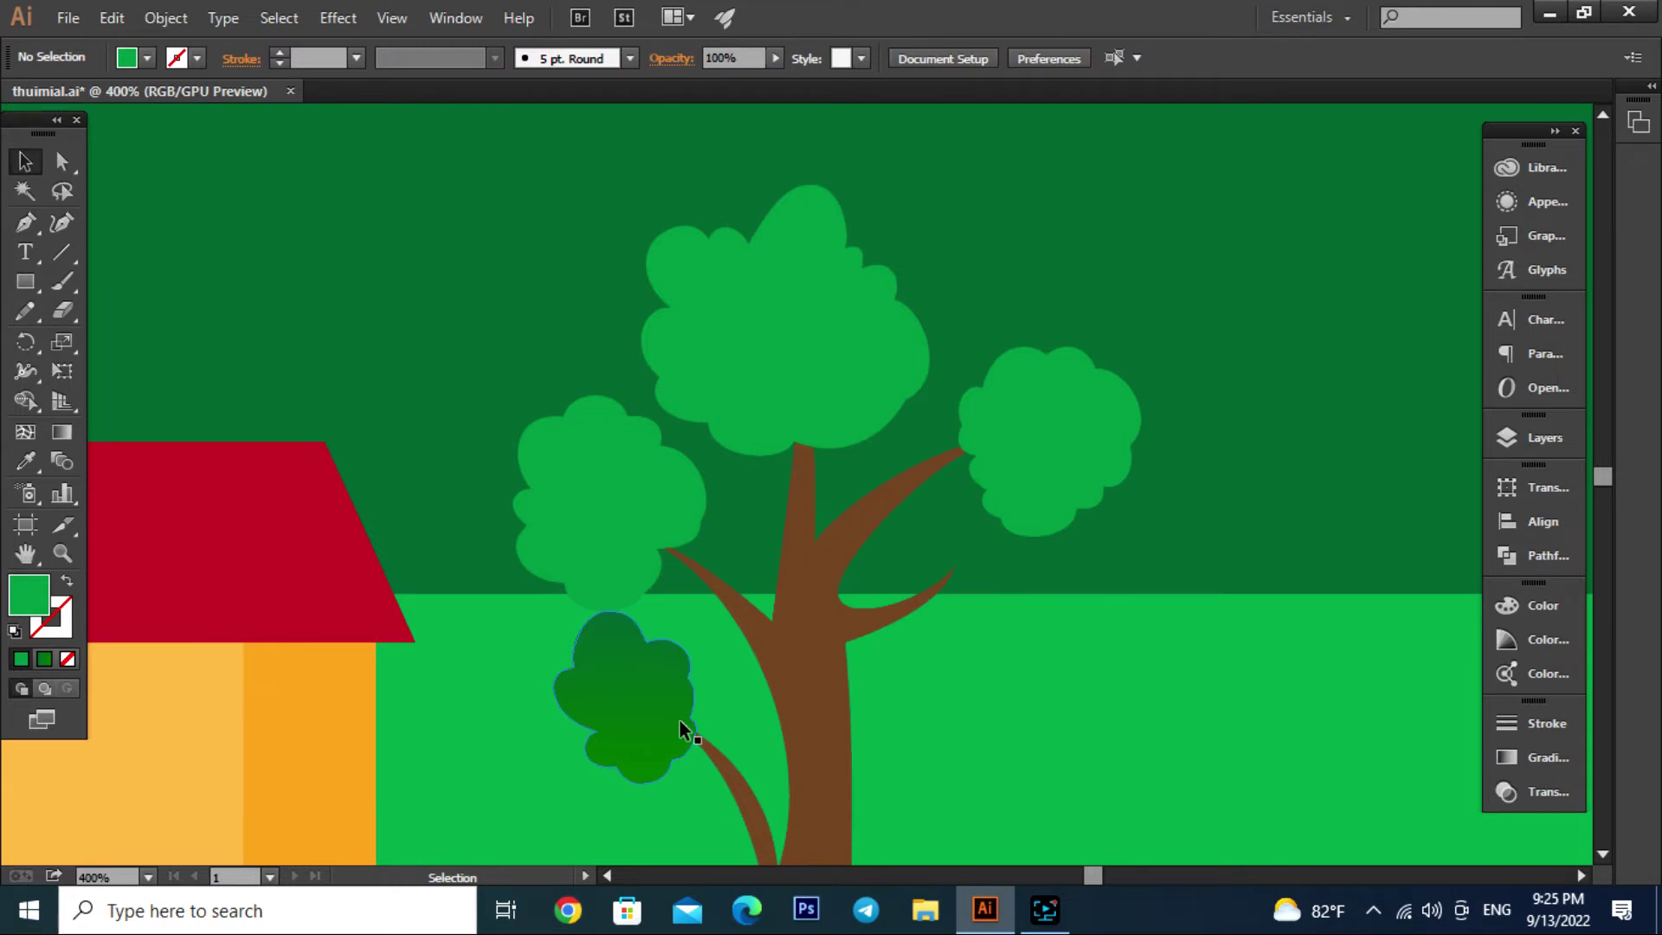
Add a small leaf clump on the lower right branch
key("p")
scroll(978, 575, "up", 1, "alt")
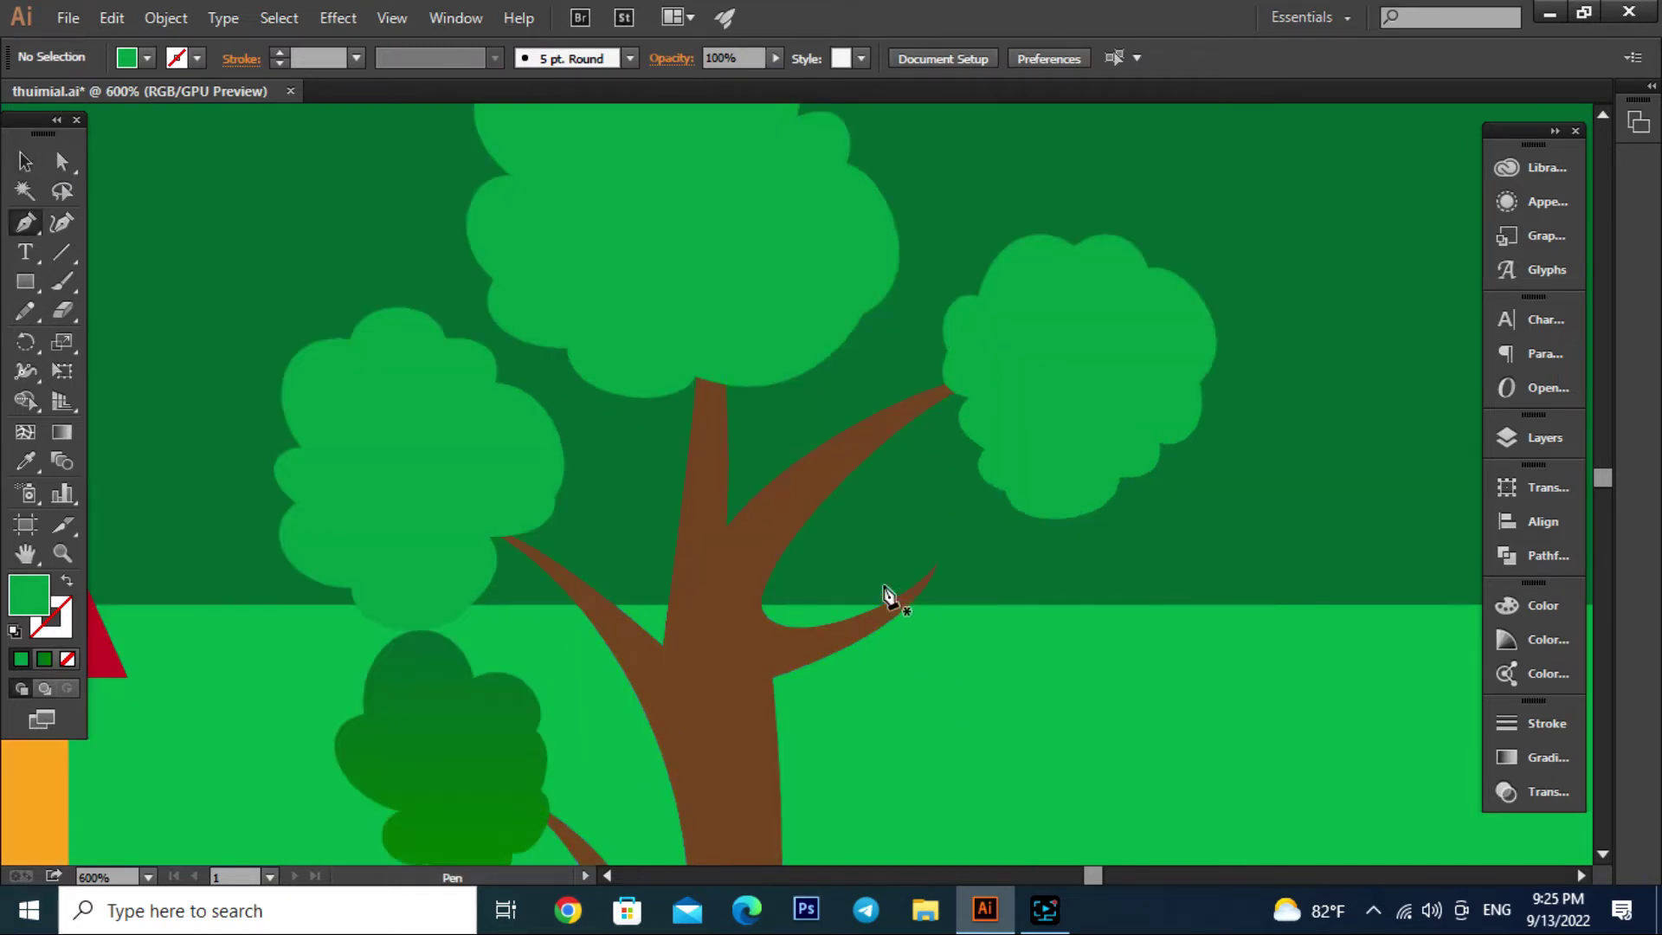
left_click_drag(873, 578, 883, 554)
mouse_move(923, 486)
left_mouse_down()
mouse_move(963, 467)
mouse_move(1015, 522)
mouse_move(1026, 576)
mouse_move(986, 653)
mouse_move(912, 666)
left_mouse_up()
left_click(884, 589)
key("v")
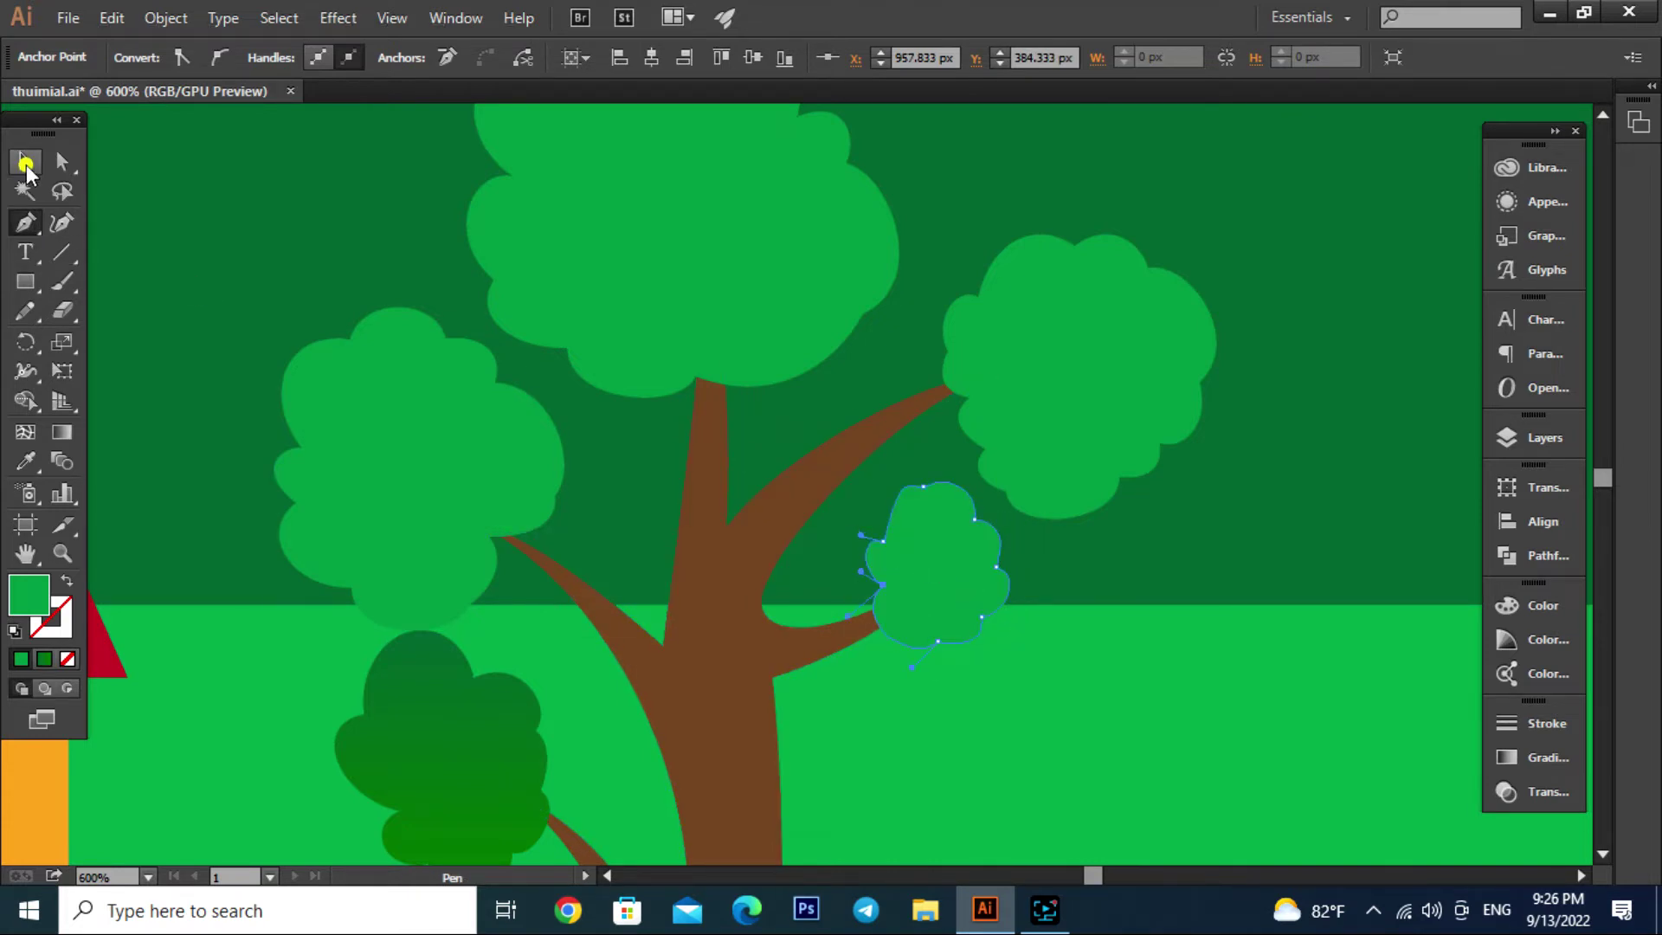
scroll(978, 578, "down", 3, "alt")
scroll(978, 579, "down", 1, "alt")
scroll(880, 588, "down", 2, "alt")
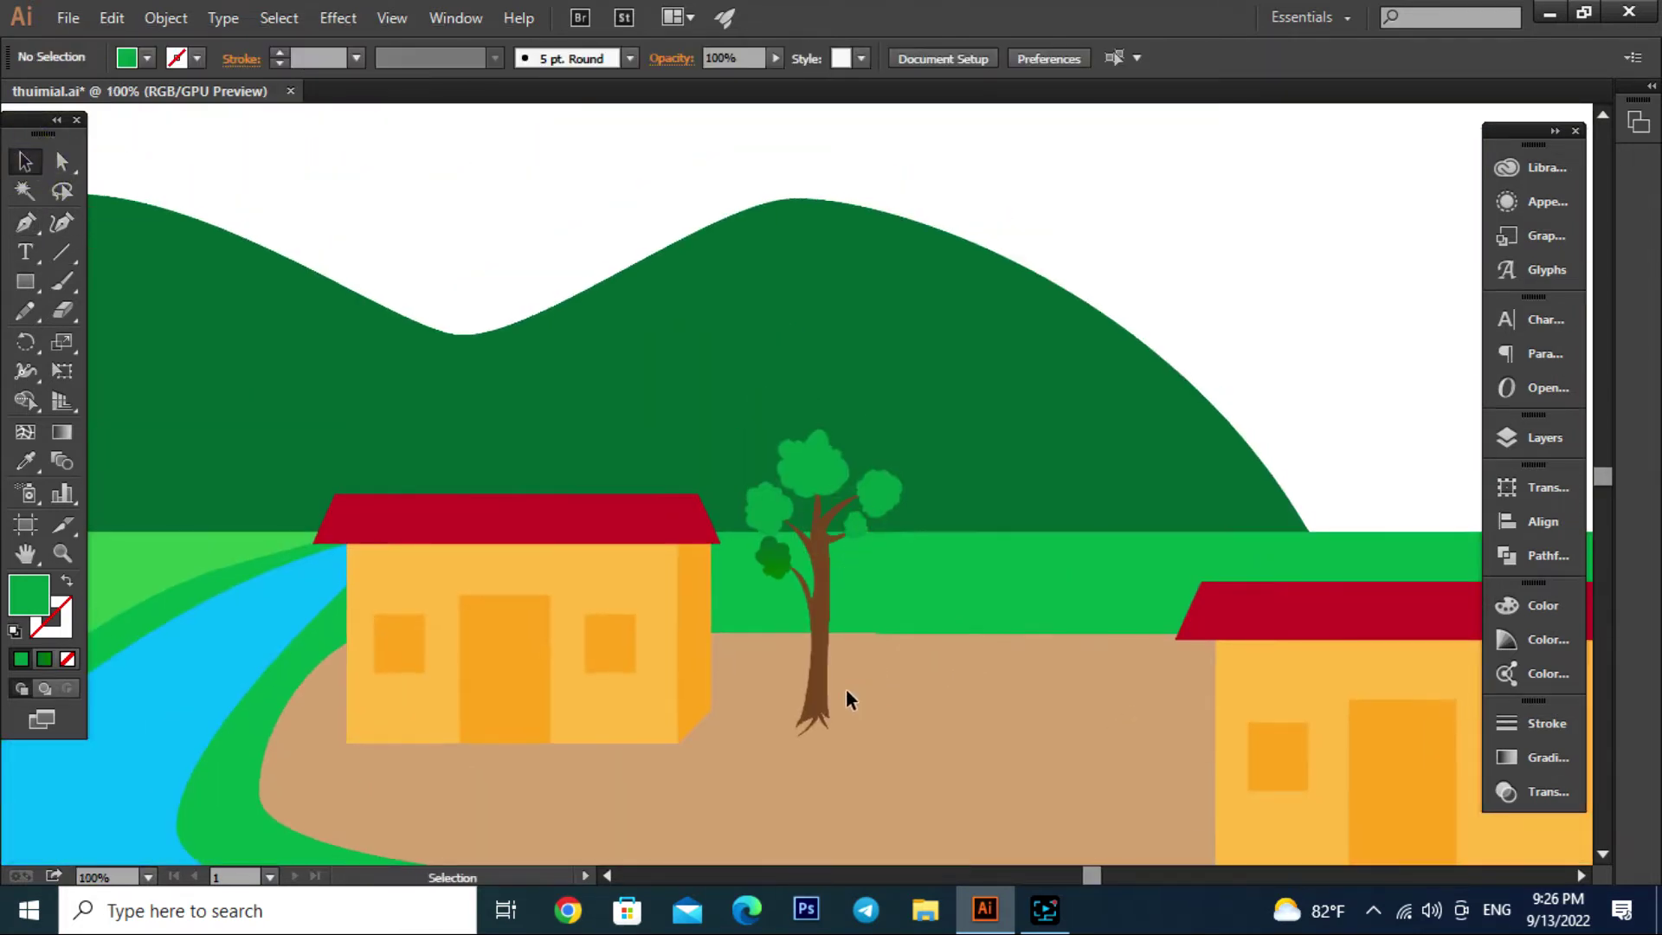
Pull the tree trunk's bottom anchor point up to shorten it
scroll(845, 688, "up", 3, "alt")
left_click(776, 721)
left_click(61, 161)
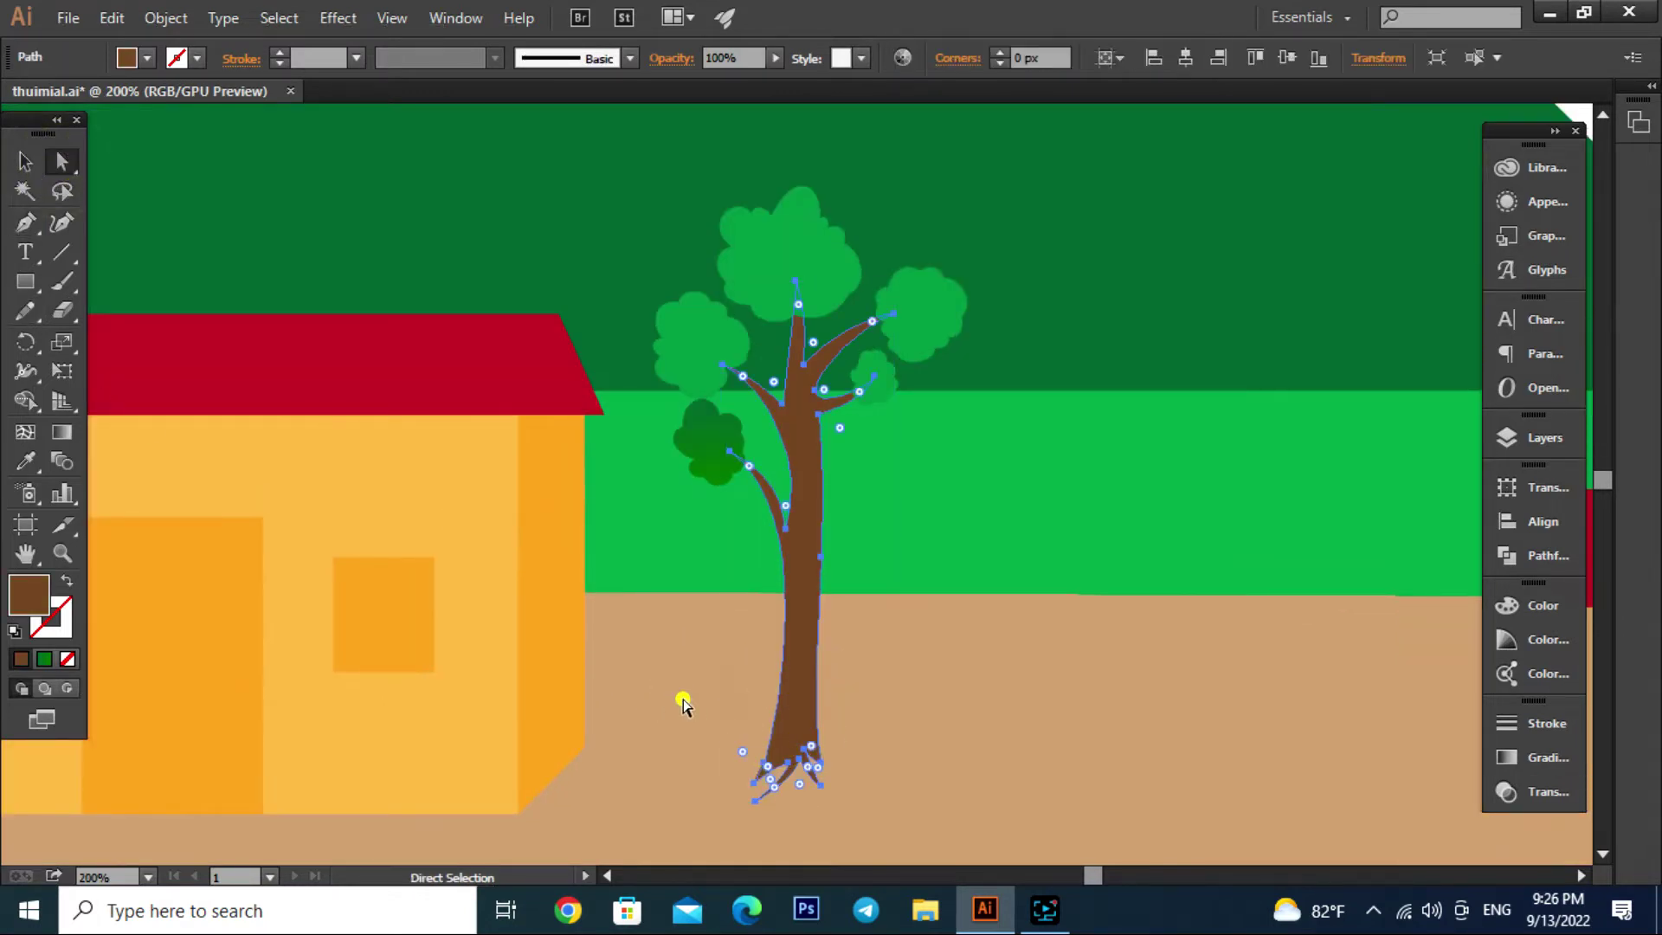
left_click_drag(820, 784, 822, 750)
scroll(906, 683, "down", 1, "alt")
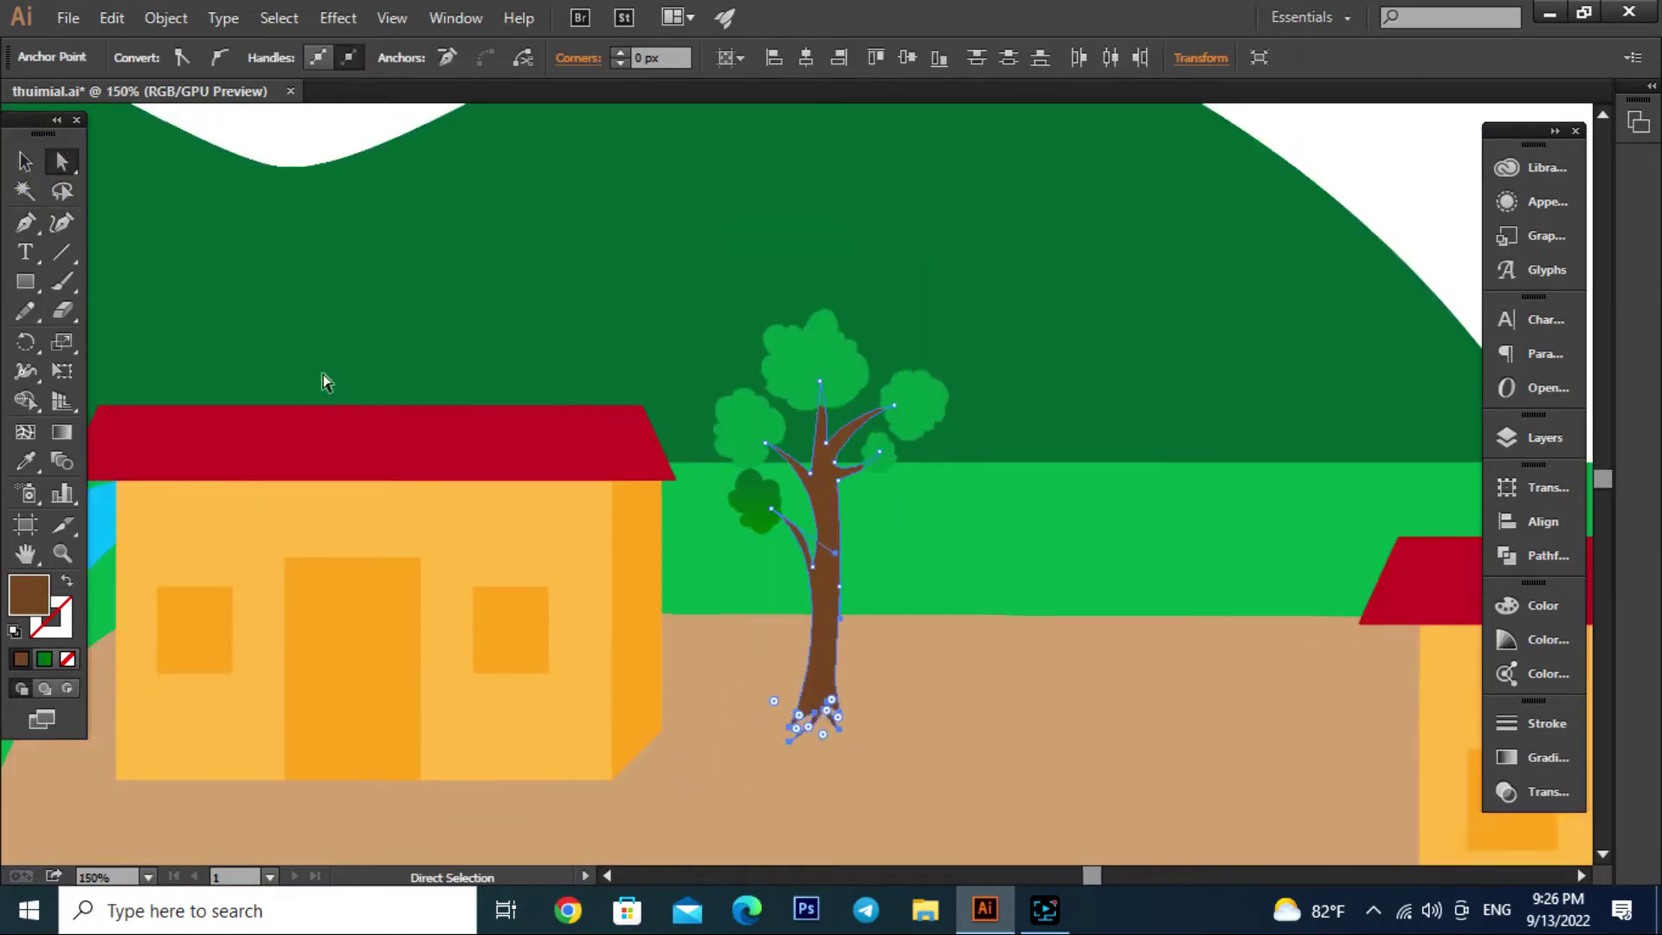
left_click(24, 161)
Overlay the top leaf cluster with a smaller, brighter green copy
left_click(1018, 773)
scroll(1019, 773, "down", 1, "alt")
scroll(935, 519, "up", 2, "alt")
scroll(806, 475, "up", 2, "alt")
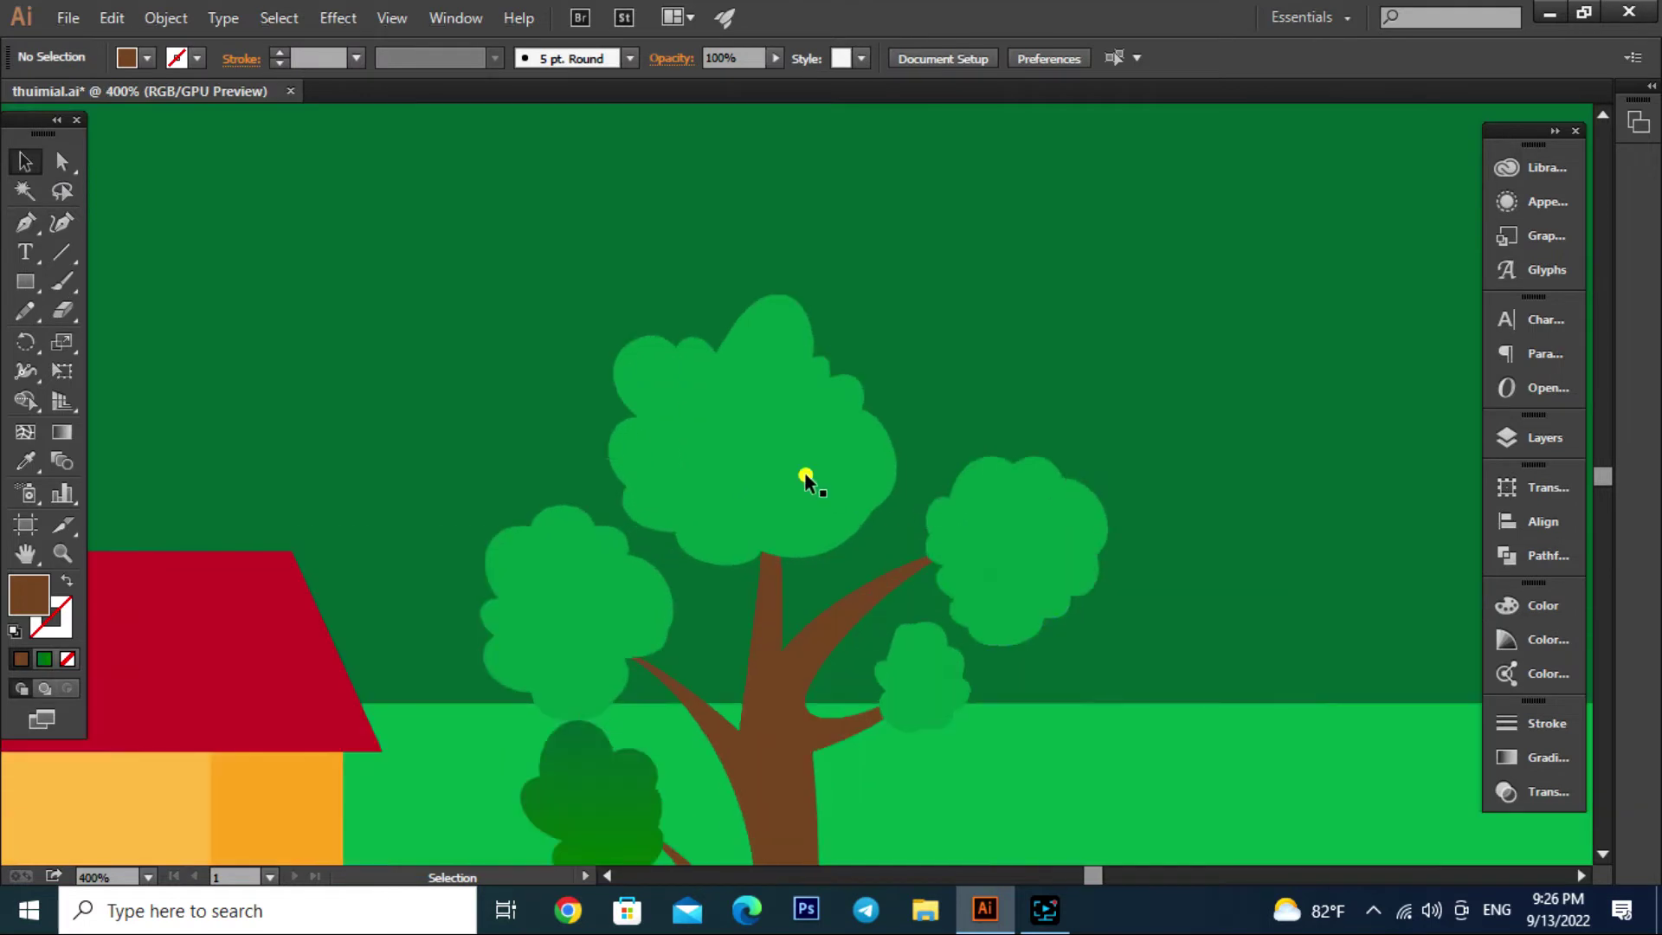
left_click(806, 475)
key("ctrl")
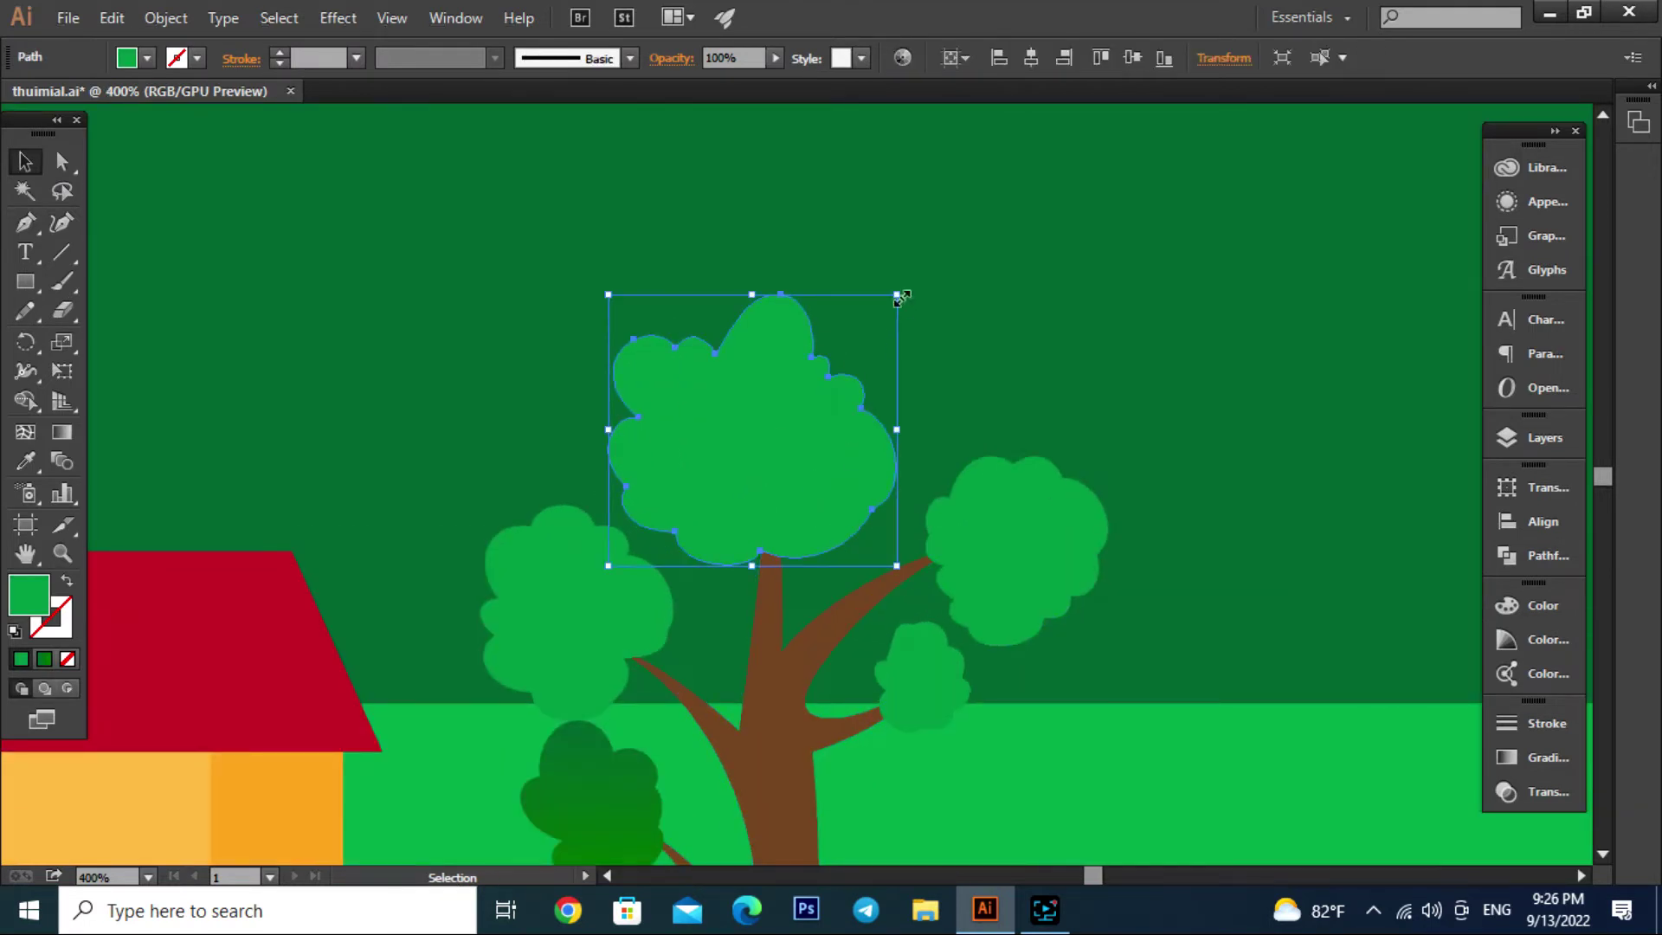
left_click_drag(898, 297, 883, 320)
double_click(35, 598)
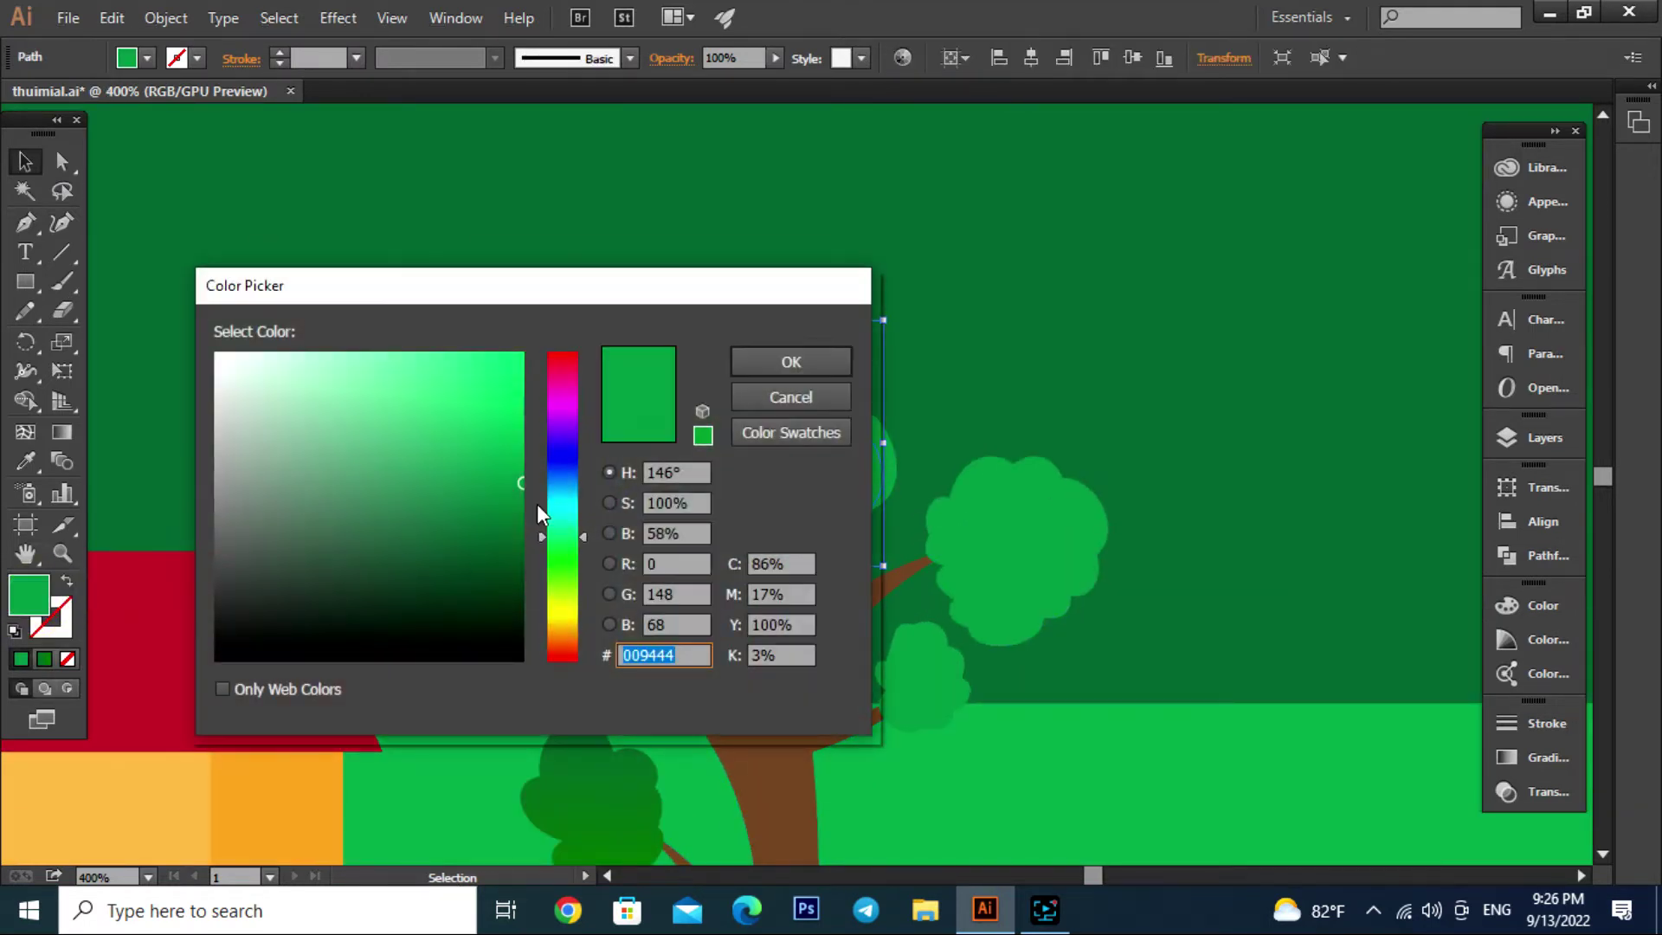
left_click(544, 548)
left_click(752, 361)
left_click(1039, 308)
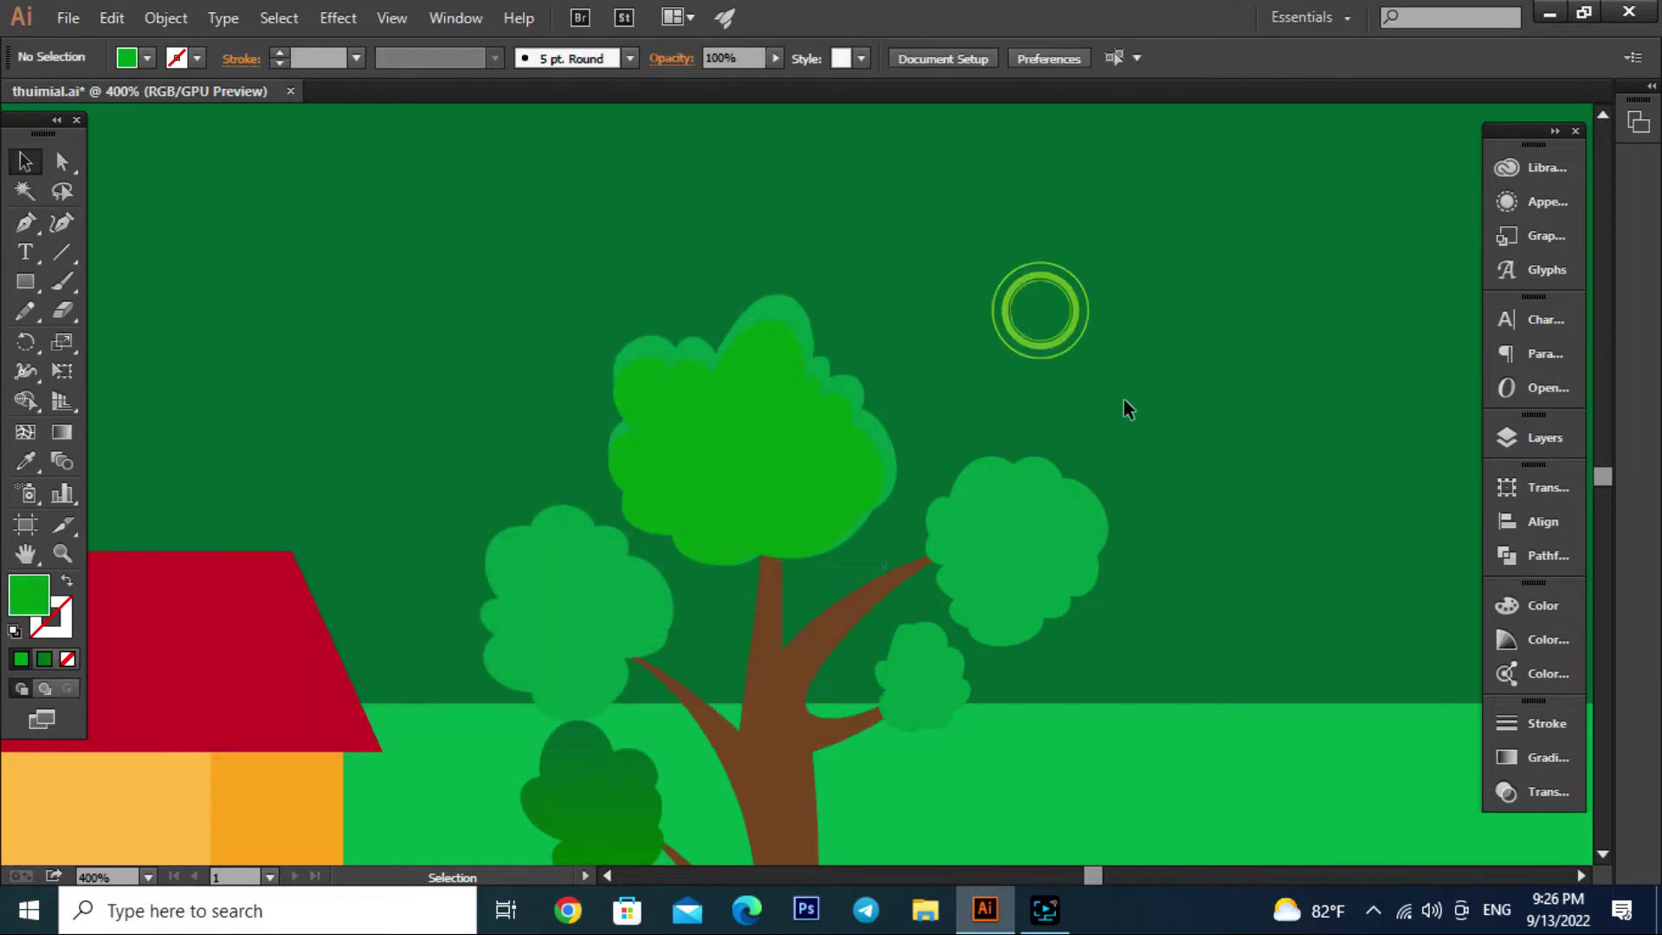
Shrink a copy of the right leaf cluster and eyedrop the big cluster's green onto it
left_click(1044, 559)
left_click(1004, 558)
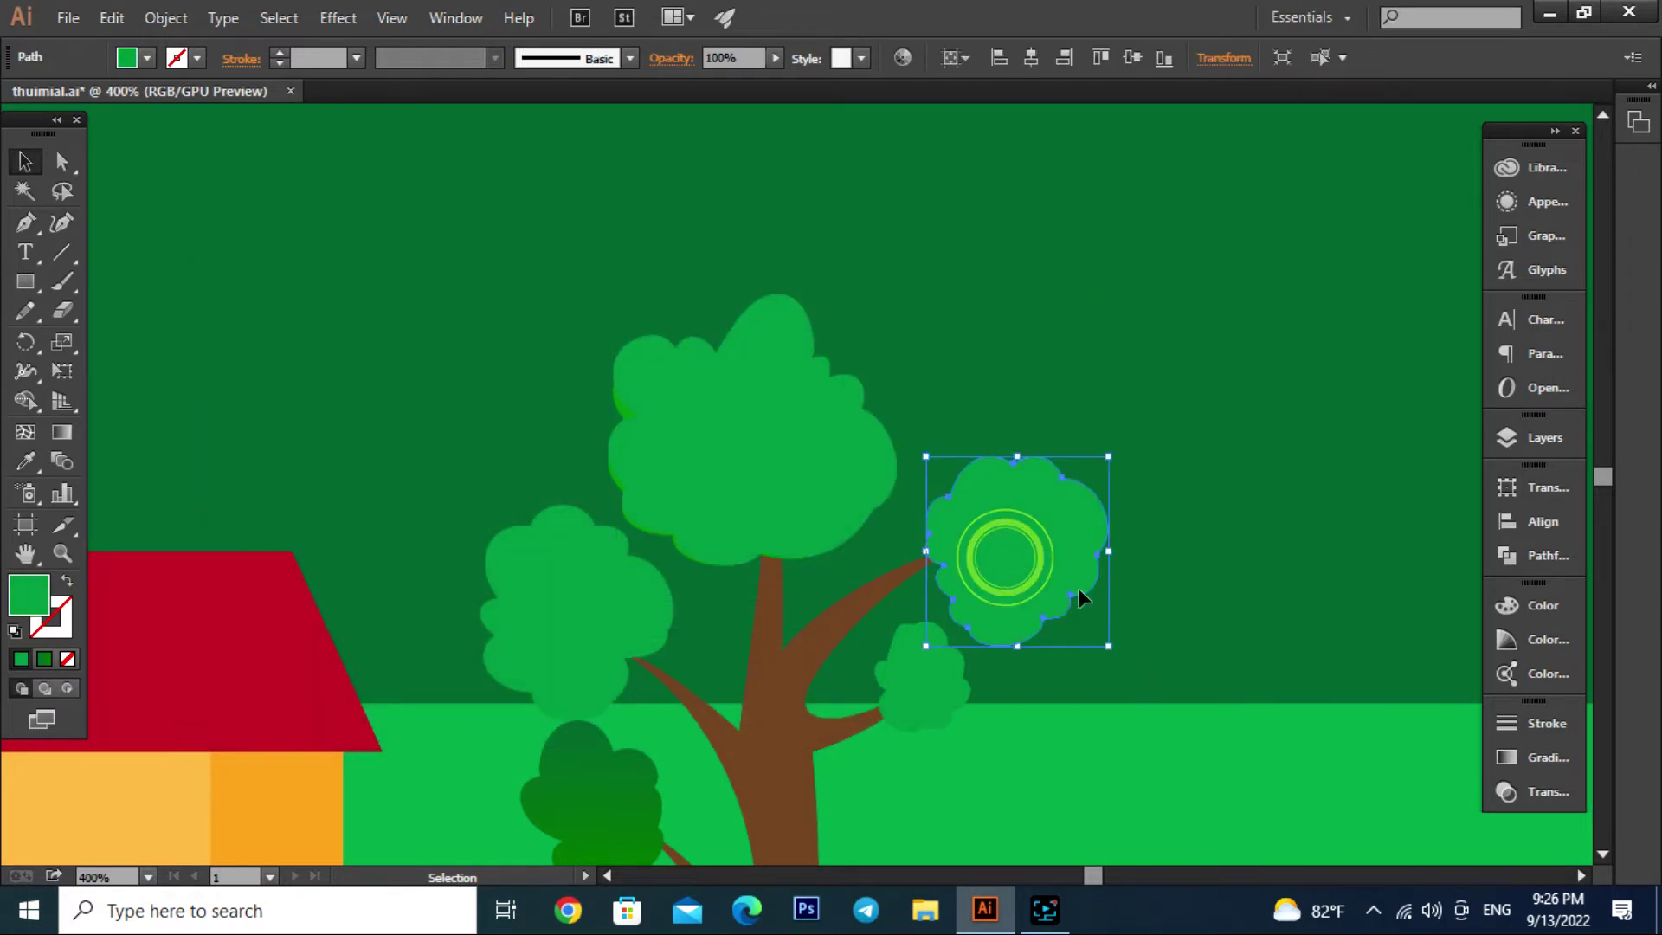
left_click(1047, 574)
left_click_drag(1108, 457, 1095, 466)
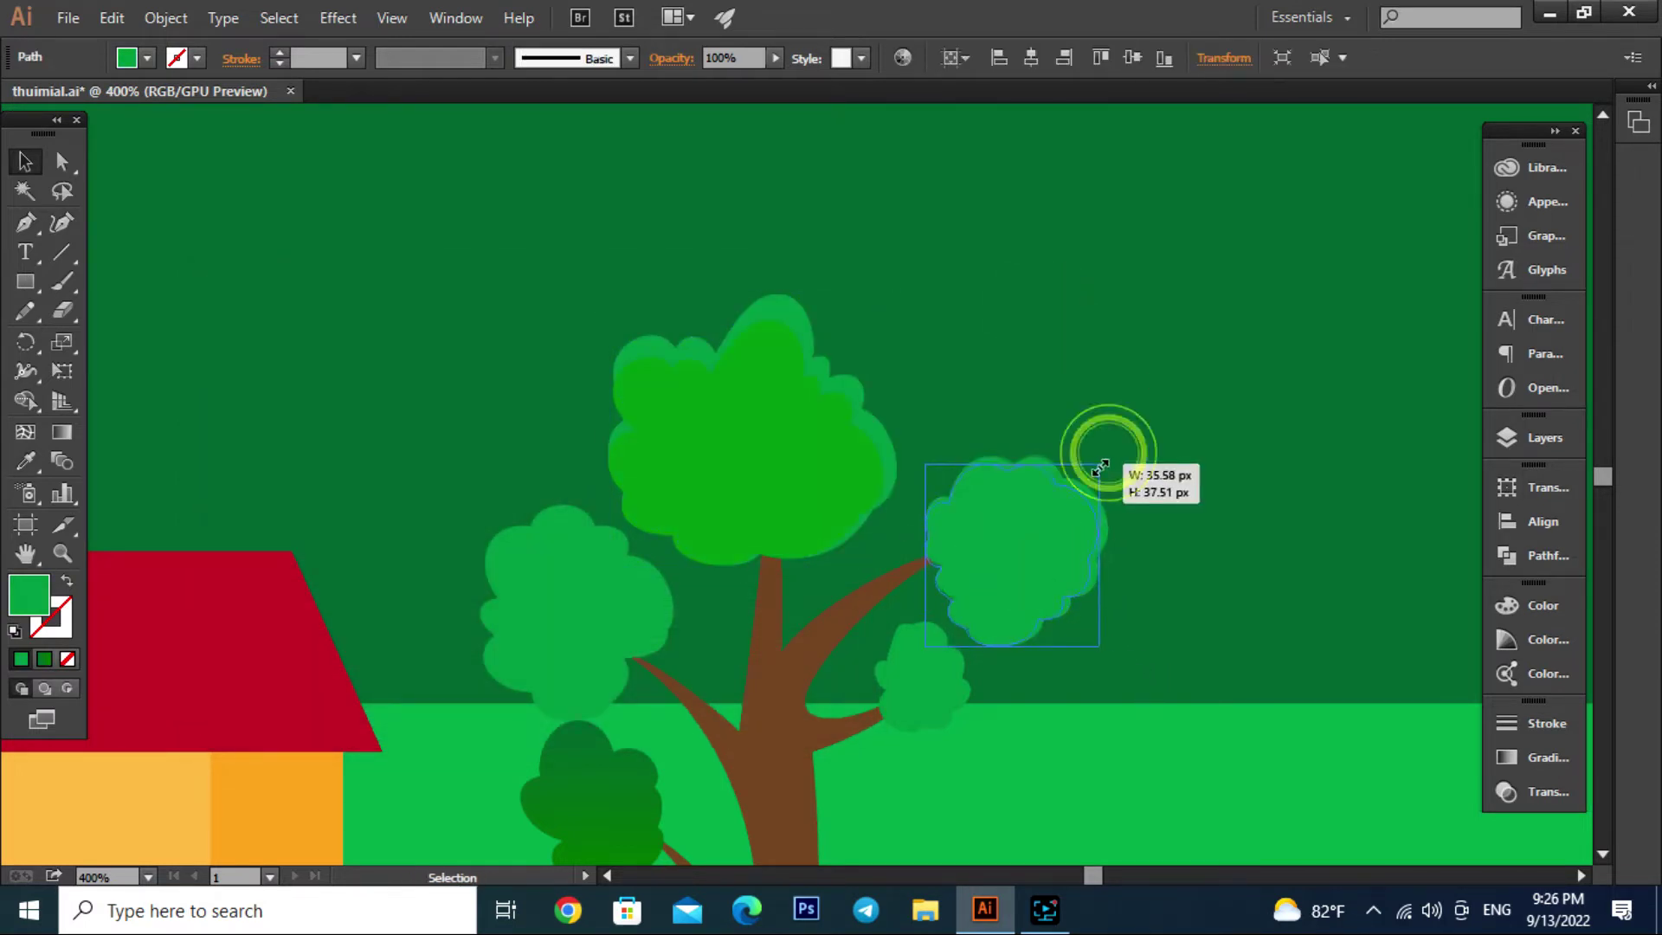
key("i")
left_click(788, 470)
Shade the left leaf cluster with a smaller, darker green copy
key("a")
left_click(308, 322)
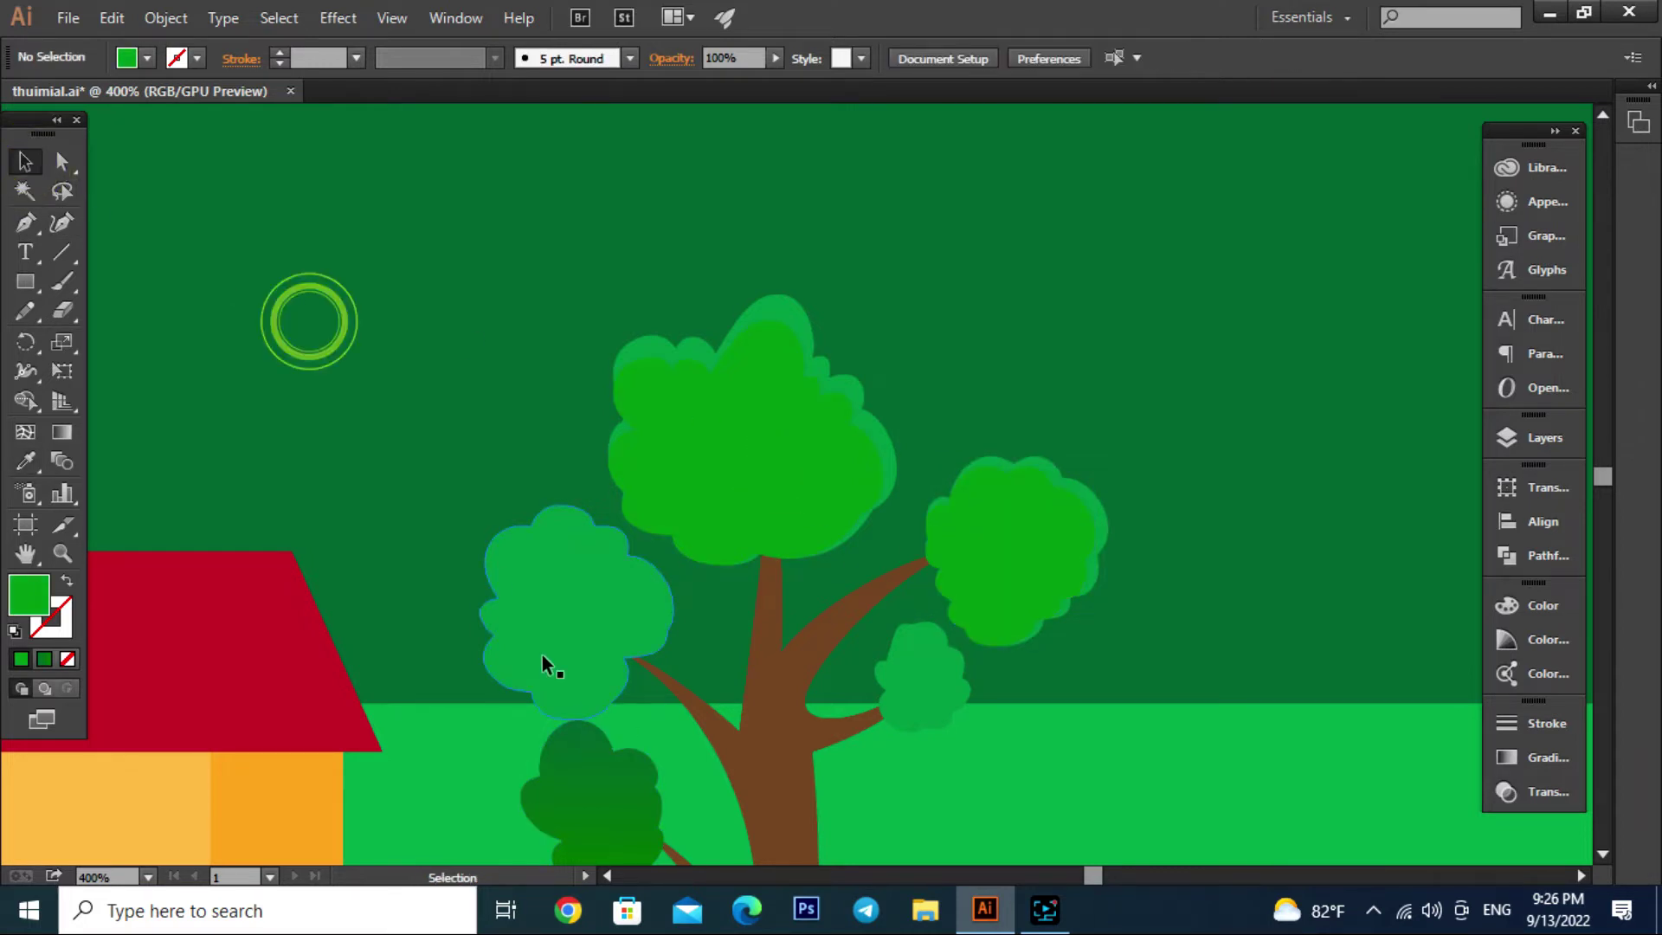
left_click(558, 657)
key("v")
left_click_drag(483, 505, 499, 522)
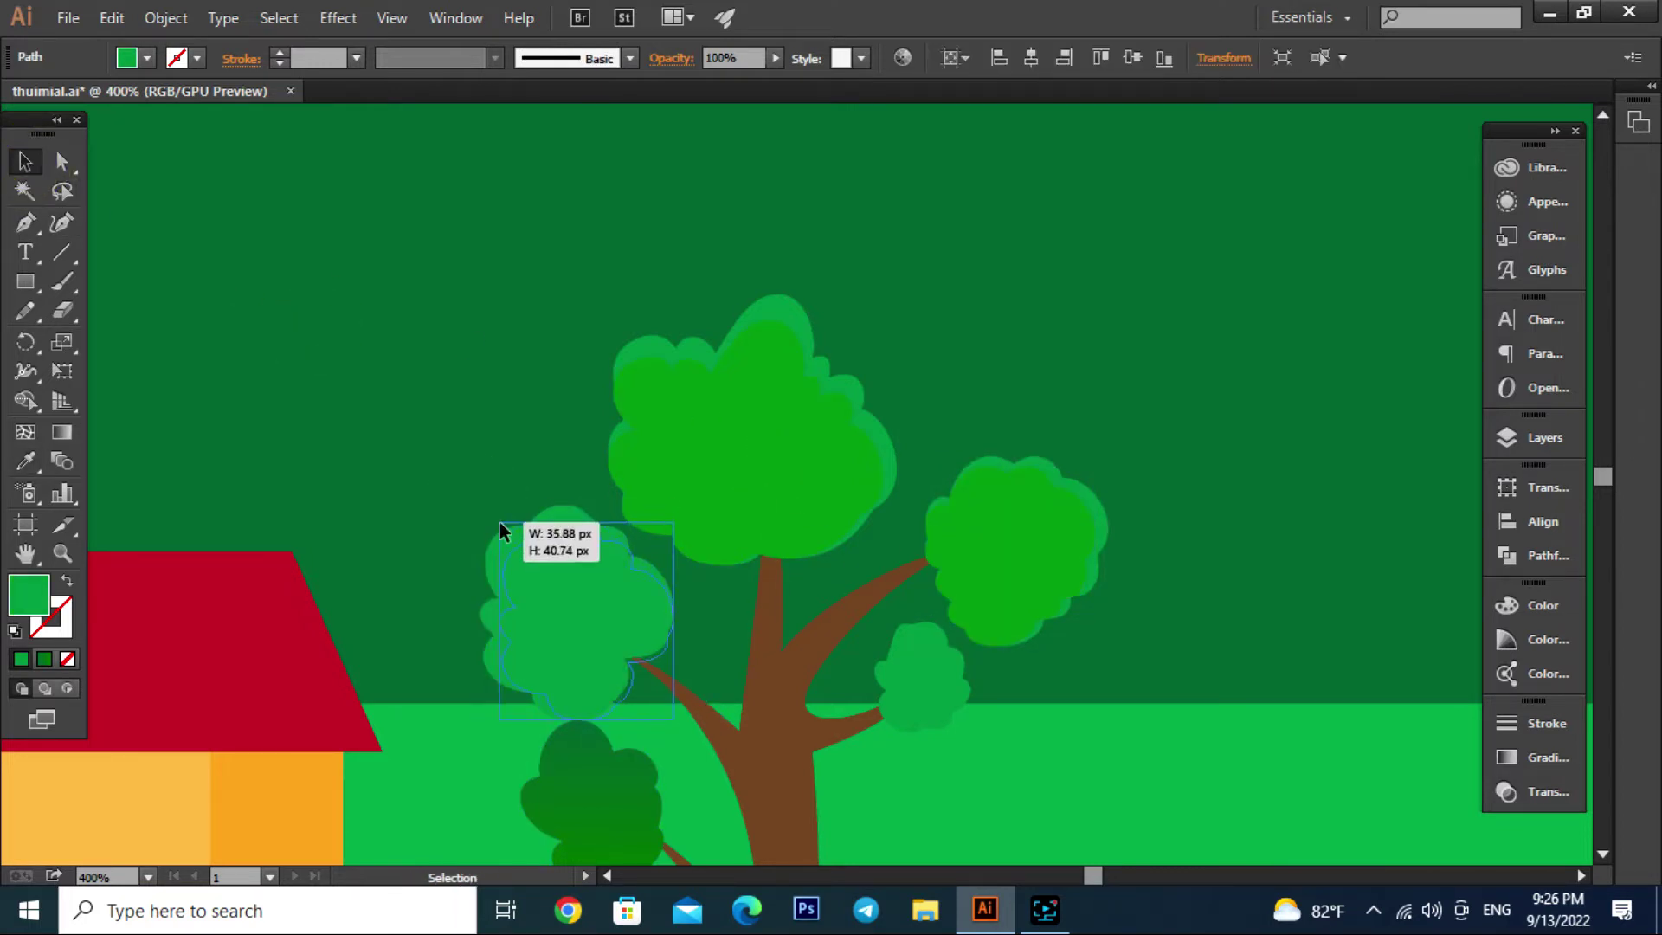
left_click(40, 597)
double_click(41, 598)
left_click(512, 489)
left_click(788, 359)
left_click(961, 297)
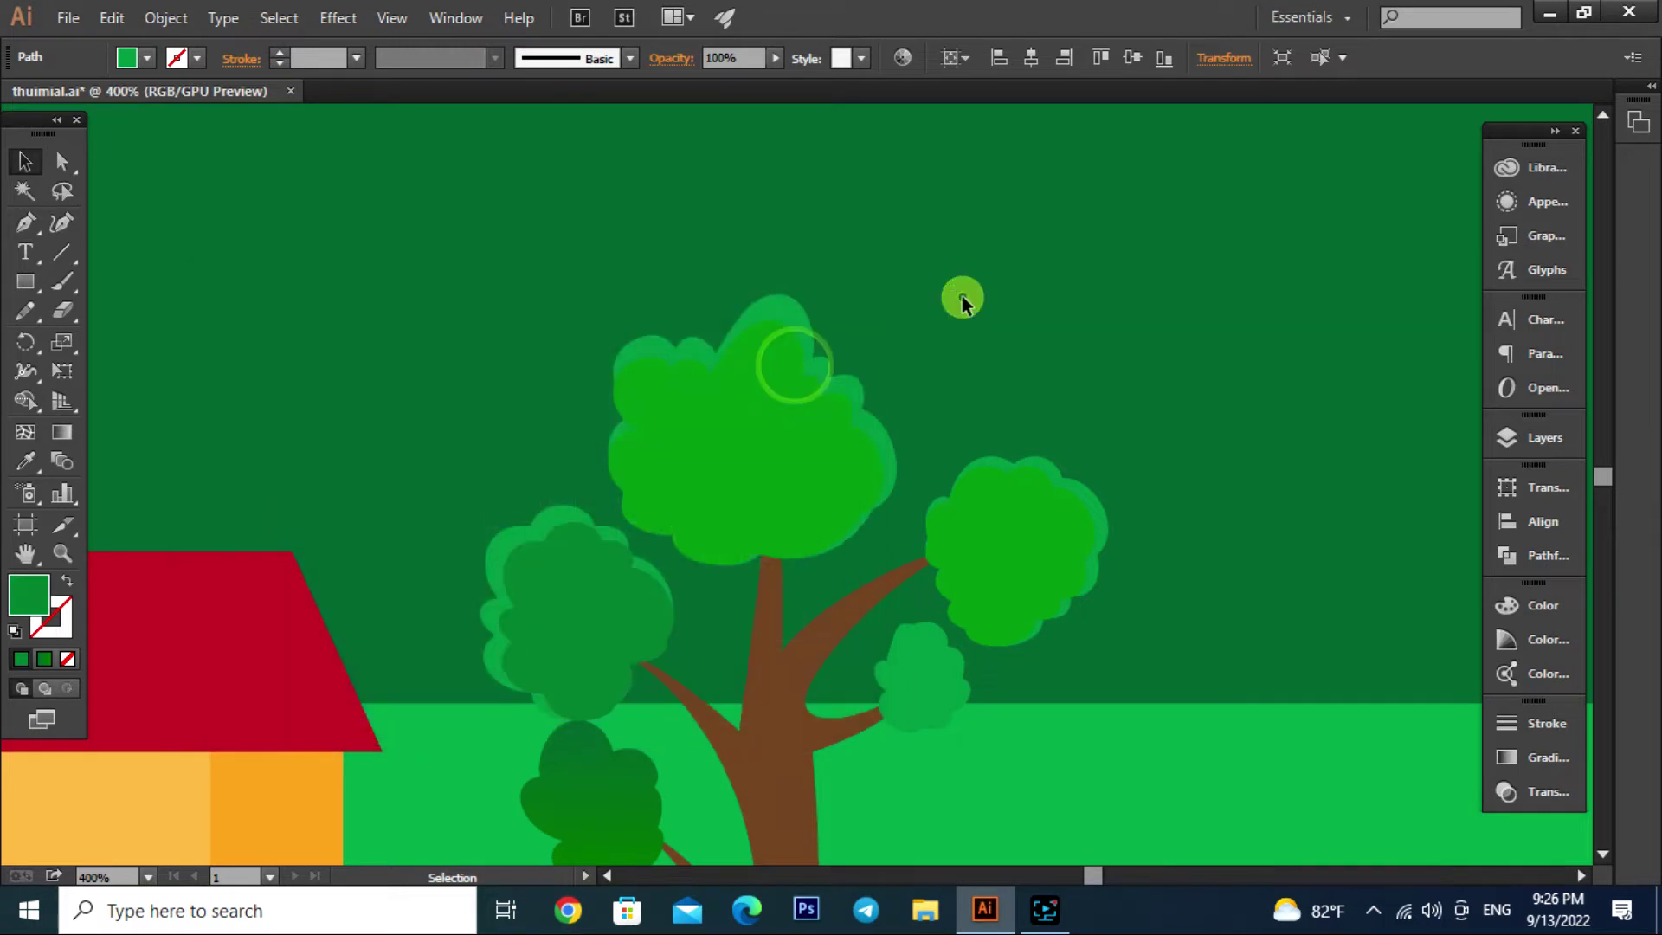
Add a widened copy over the small lower-right cluster, eyedropping the brighter canopy green
key("ctrl+minus")
key("ctrl+minus")
key("ctrl+plus")
key("ctrl+plus")
left_click(855, 537)
key("ctrl+plus")
key("ctrl+plus")
key("ctrl+plus")
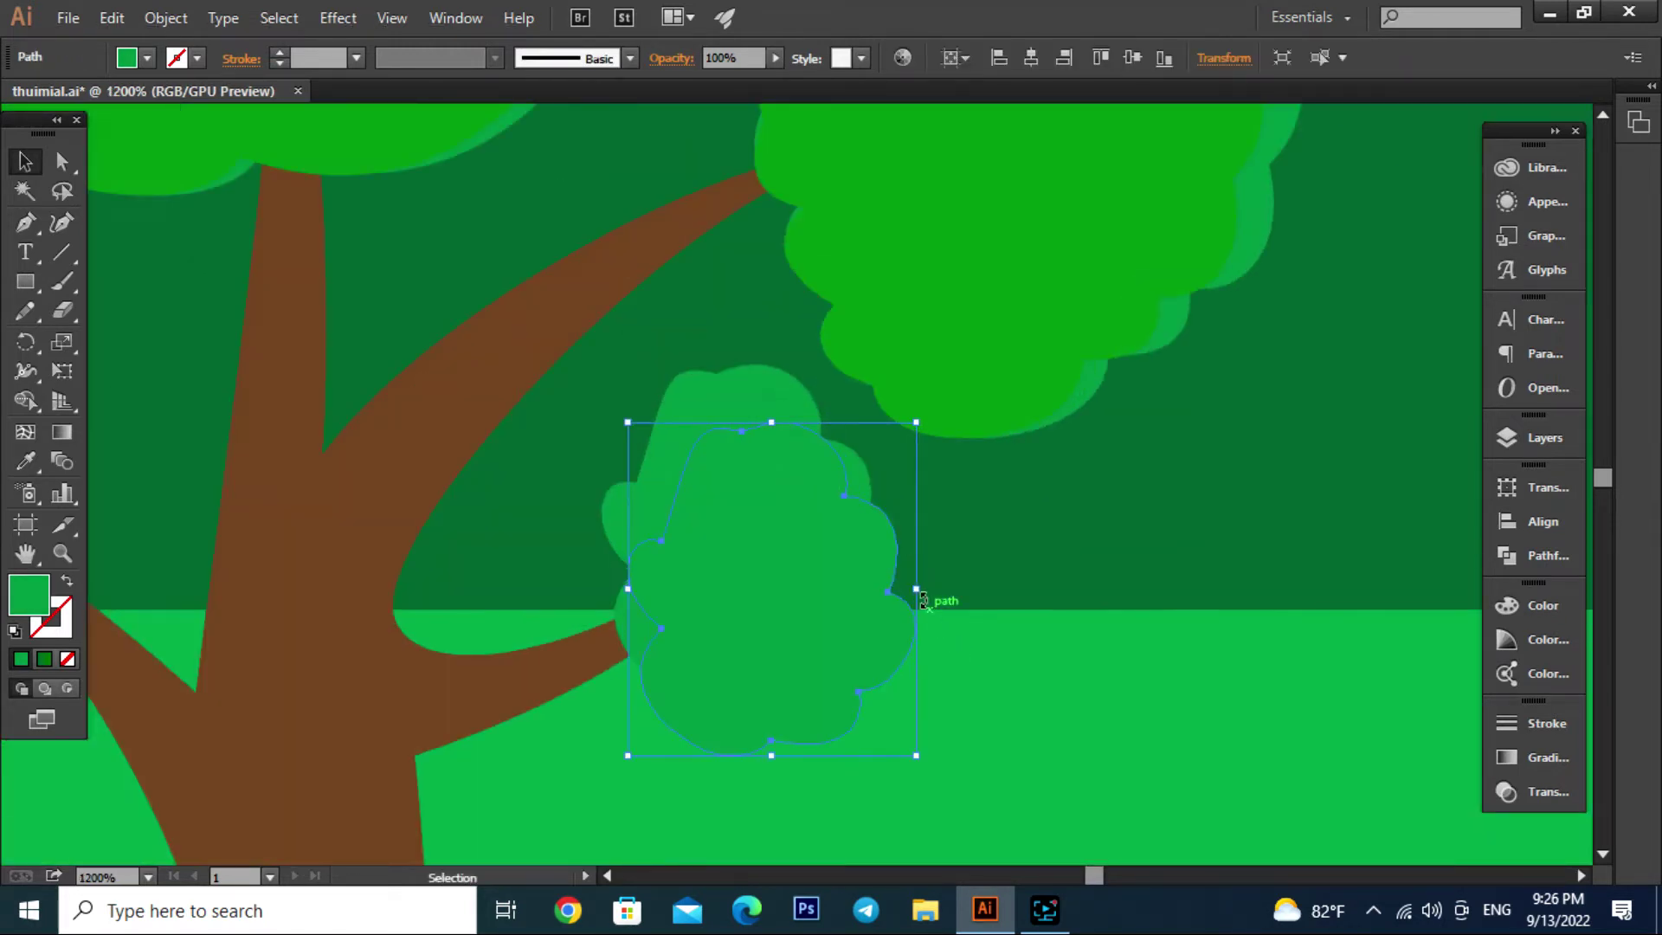
left_click_drag(912, 588, 956, 594)
double_click(35, 595)
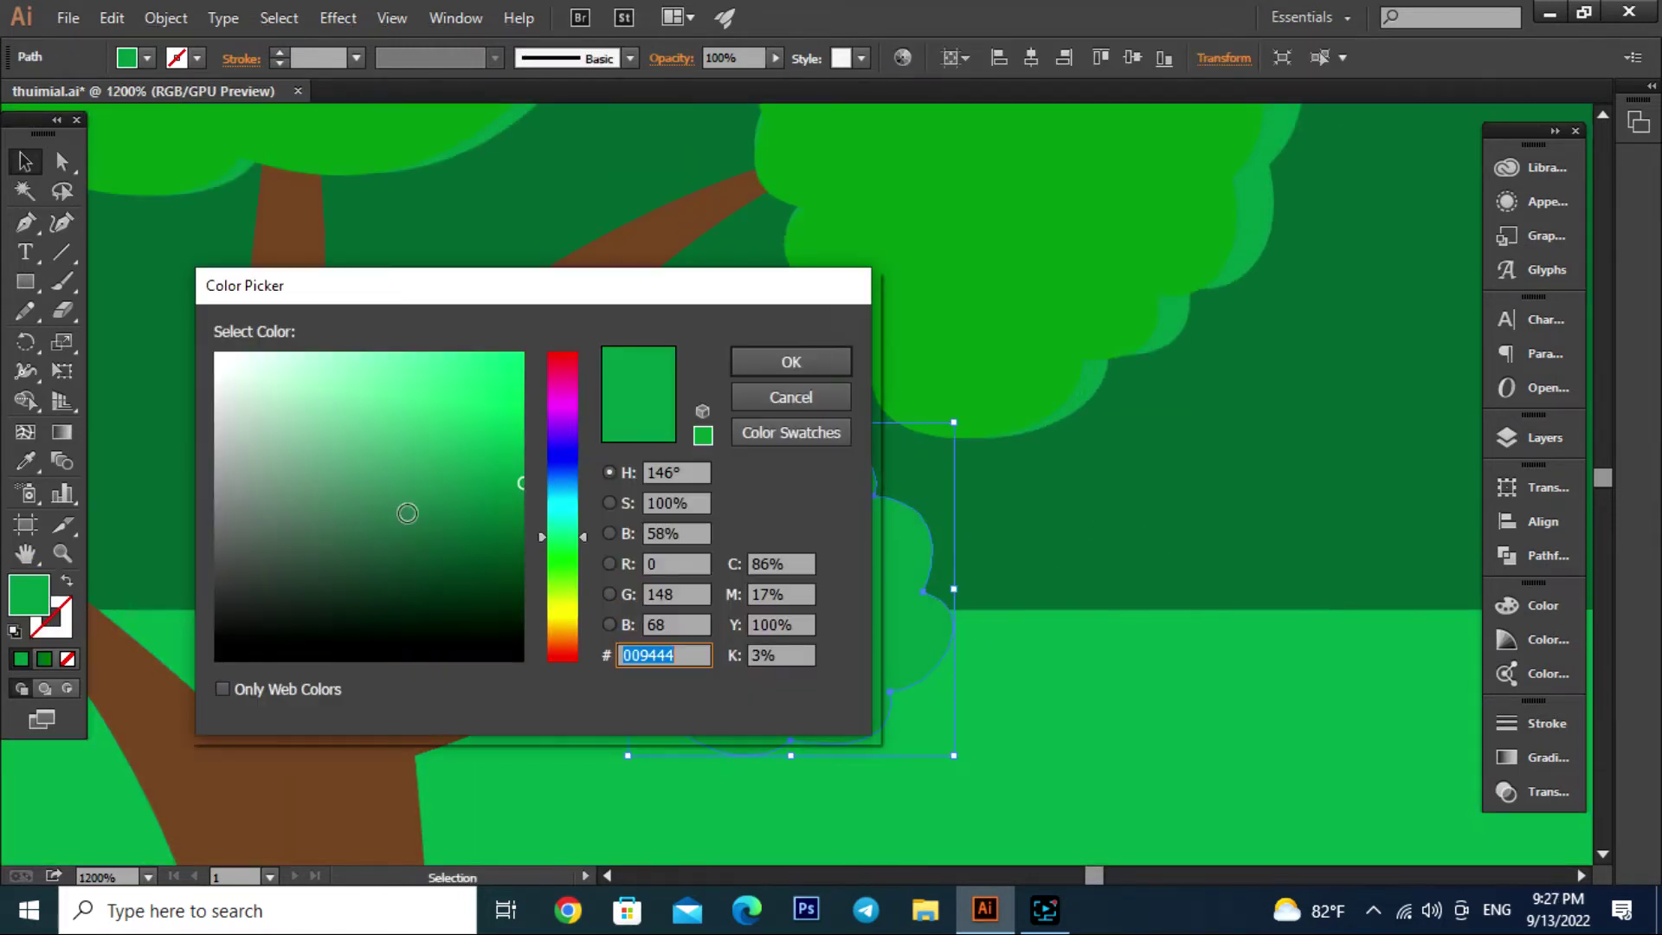
left_click(792, 361)
left_click(1287, 519)
left_click(764, 586)
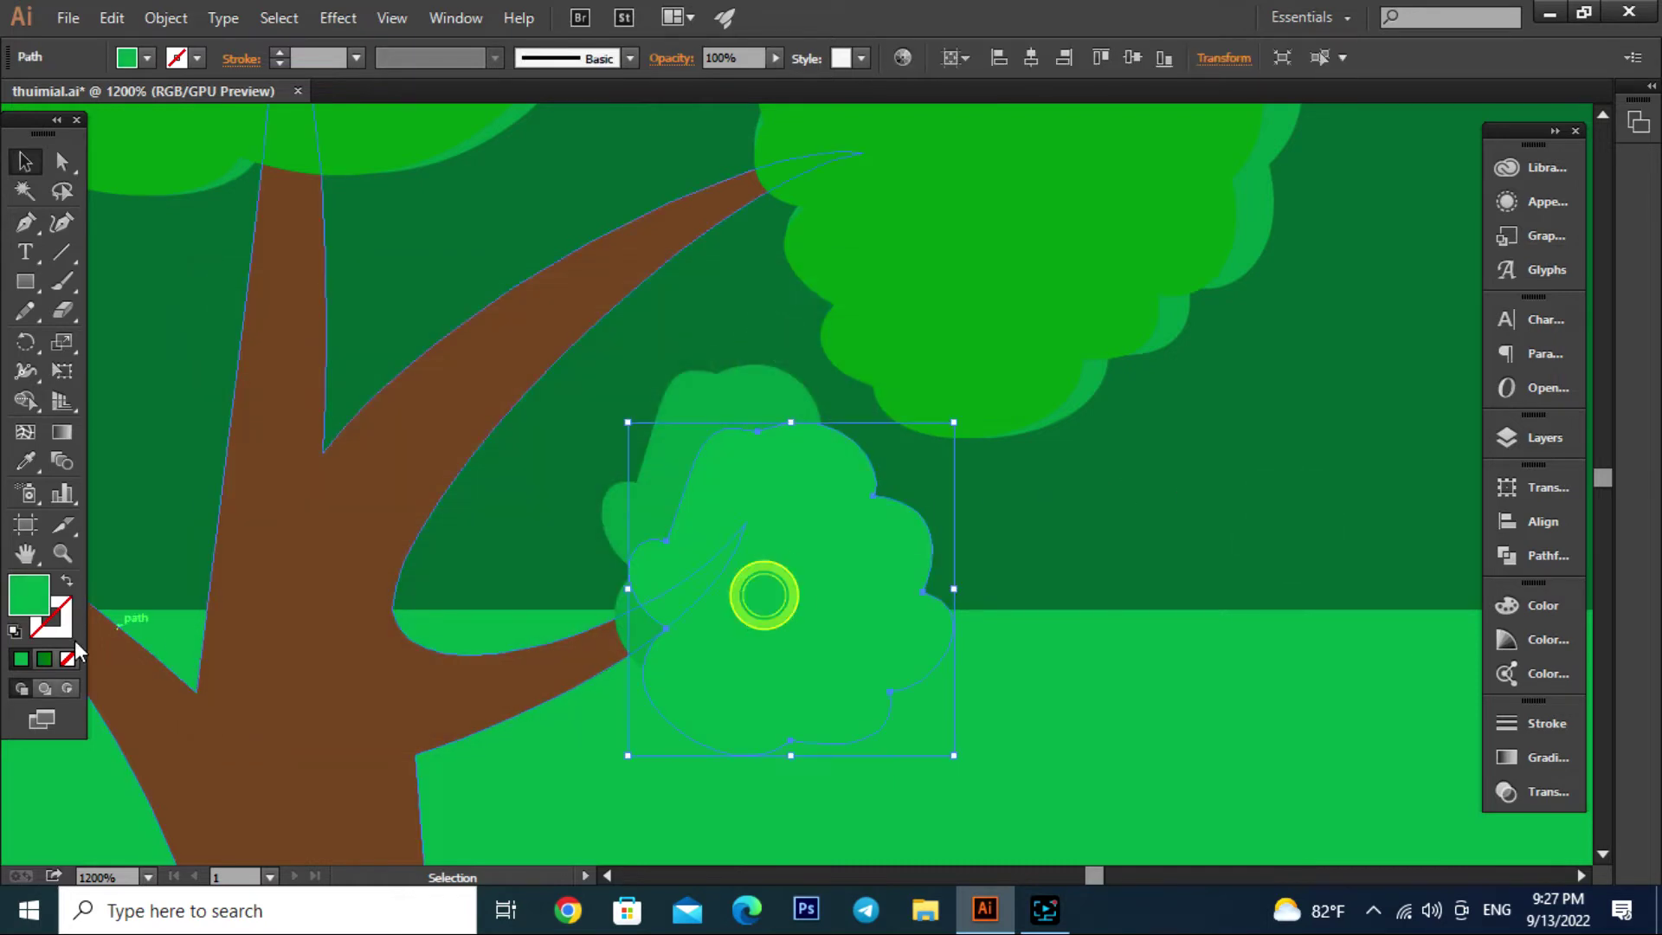
key("i")
left_click(982, 350)
left_click(25, 161)
key("ctrl+minus")
key("ctrl+minus")
key("ctrl+minus")
key("ctrl+minus")
key("ctrl+minus")
key("ctrl+minus")
Move the trunk's lower-left anchors inward to reshape the left root
left_click(1135, 367)
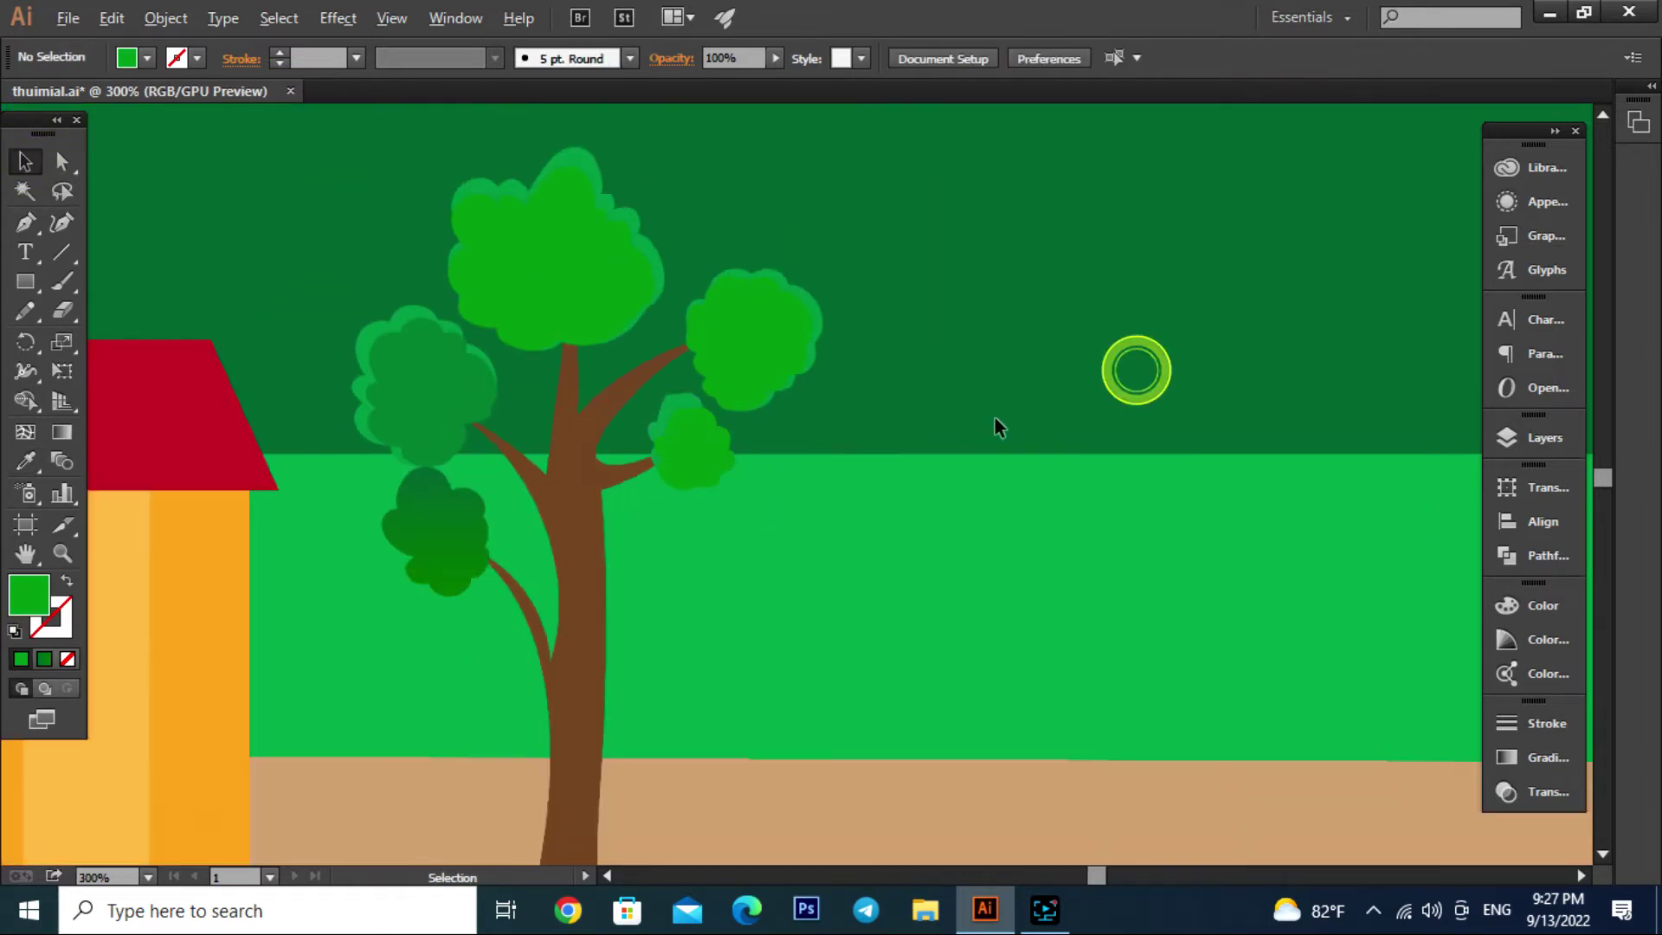
scroll(650, 642, "up", 3)
scroll(620, 642, "up", 2)
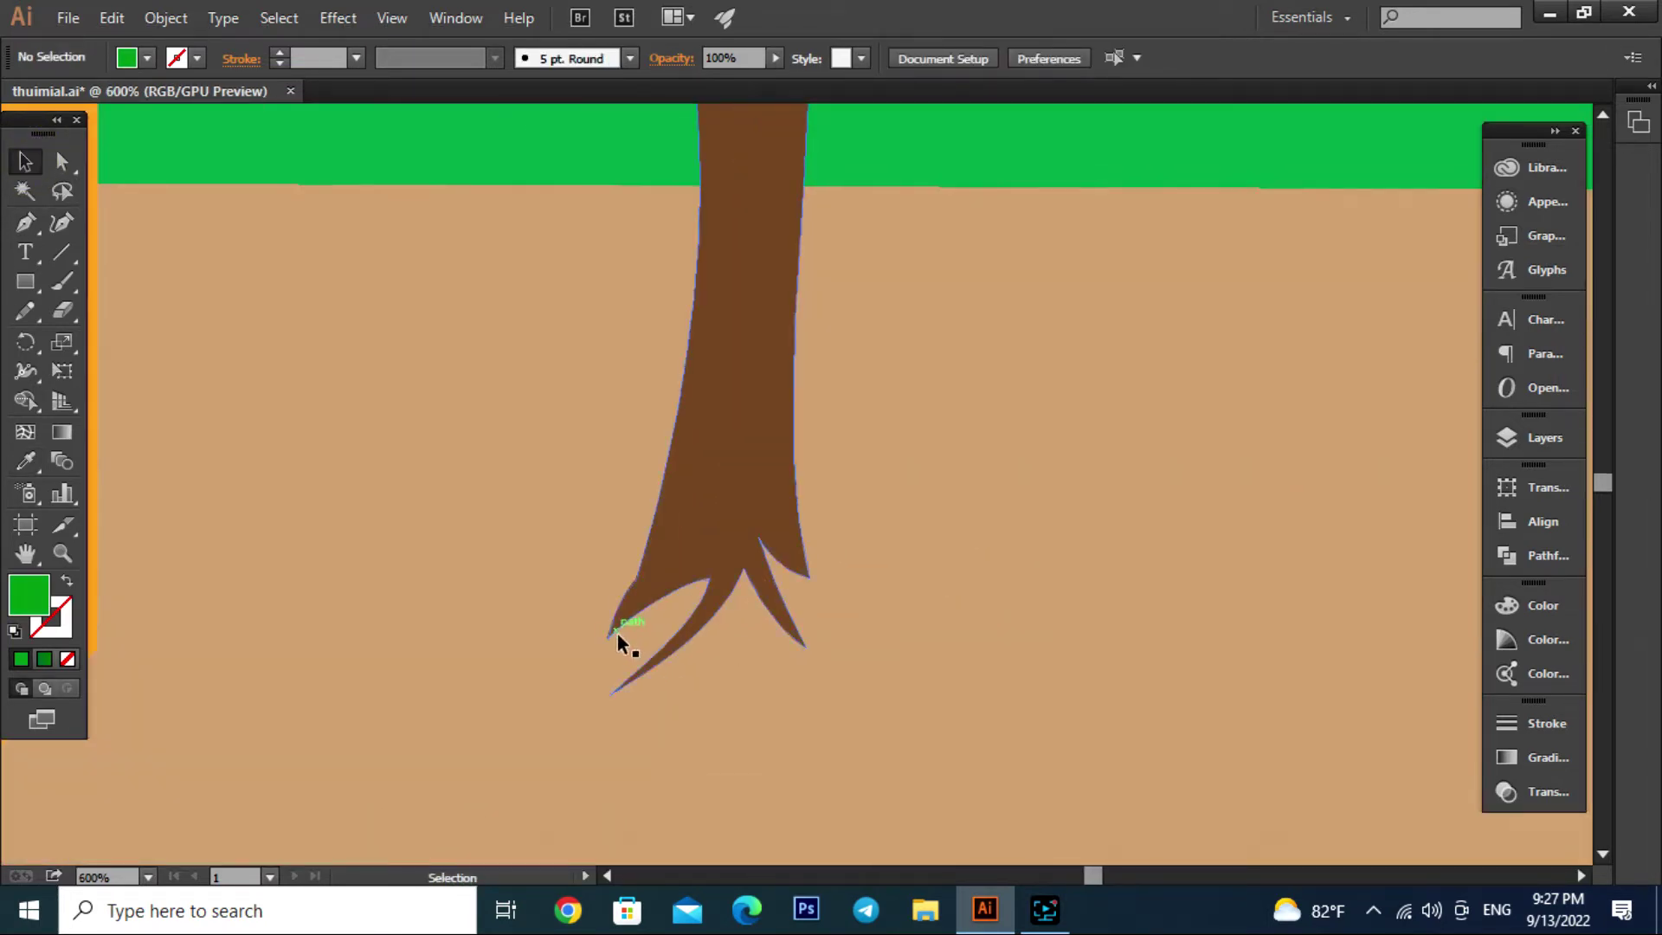
left_click(683, 638)
key("a")
left_click_drag(636, 578, 658, 575)
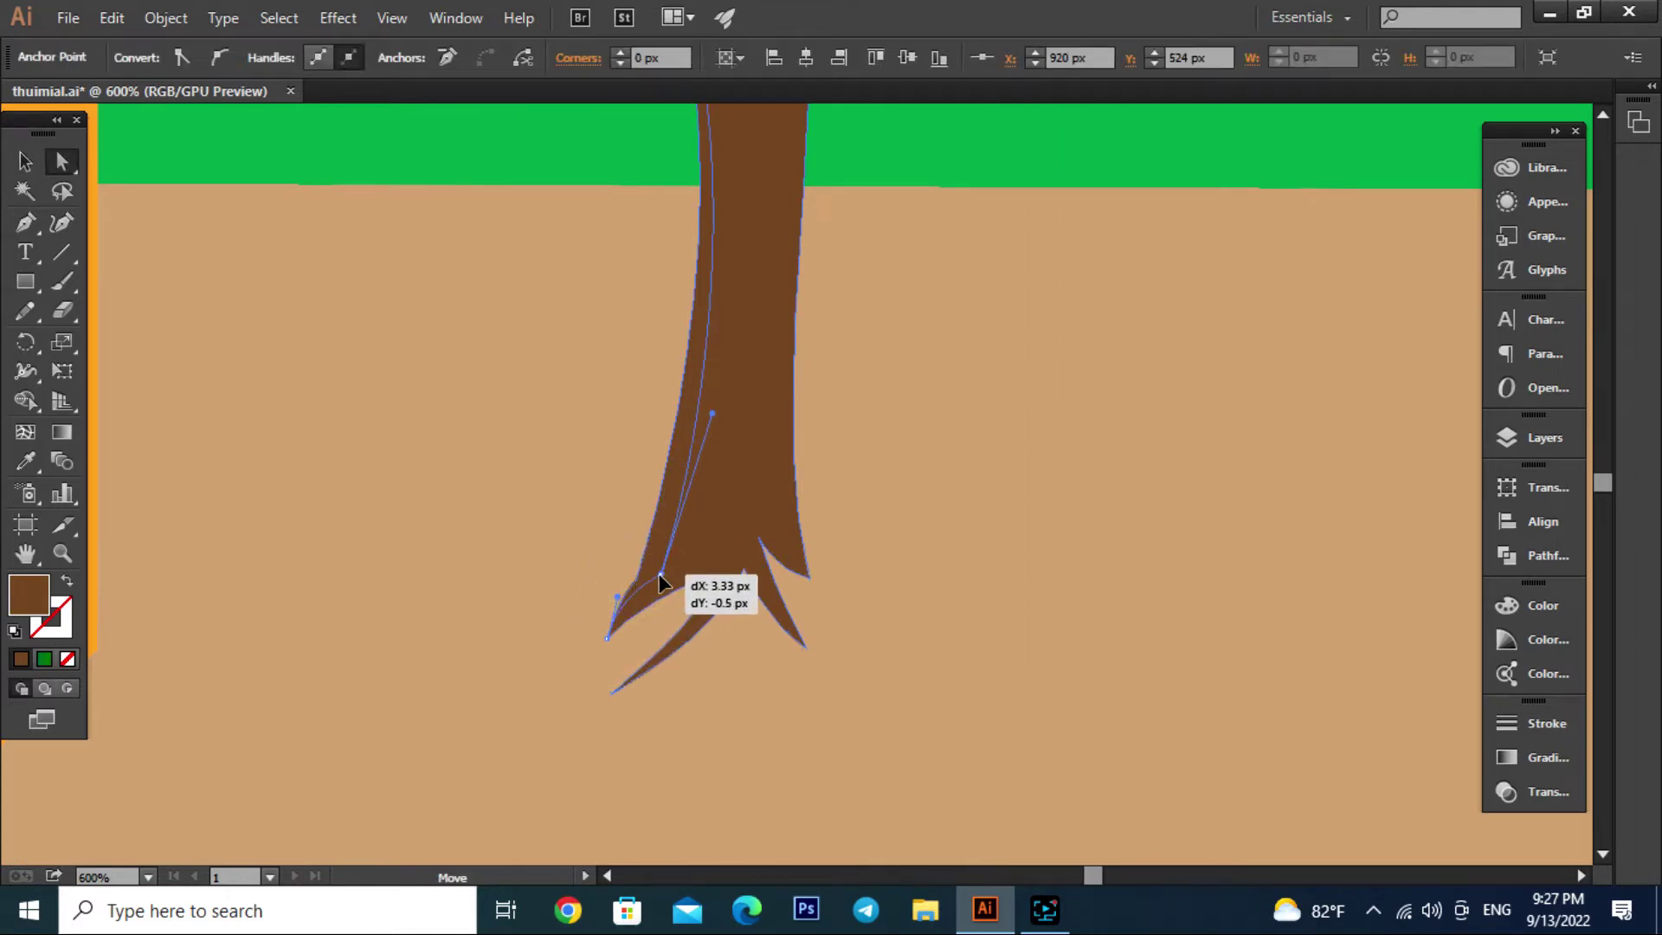
left_click_drag(703, 407, 703, 407)
left_click(617, 597)
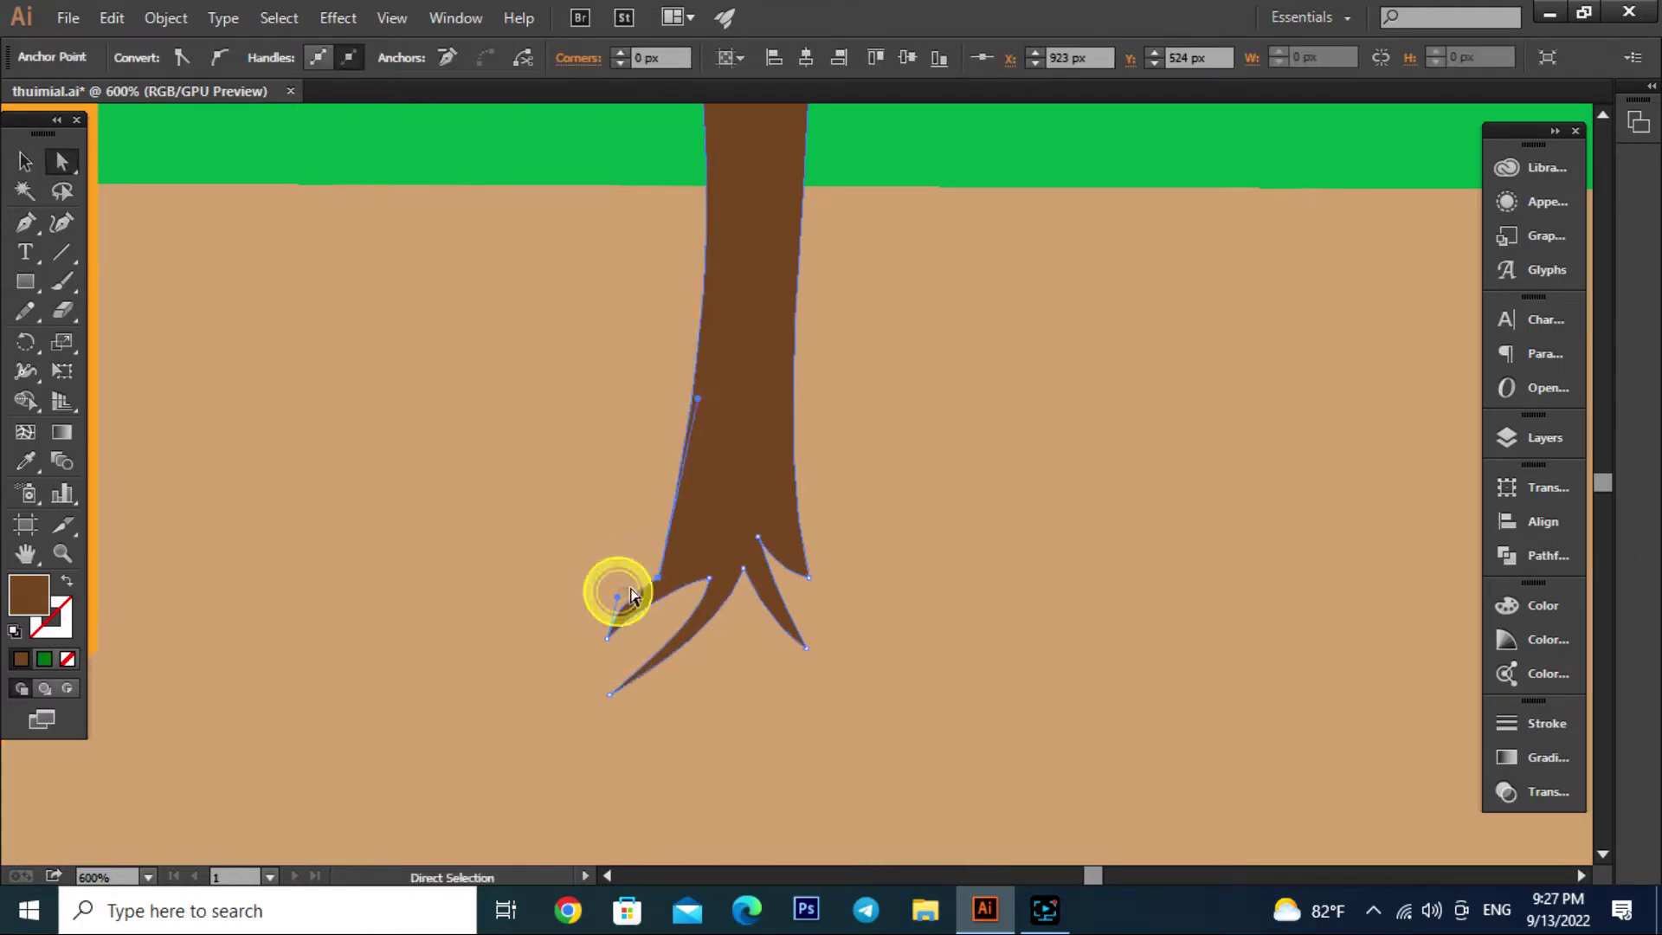
Drag the right root's anchors down and outward for a tighter pointed fork
left_click_drag(809, 577, 824, 605)
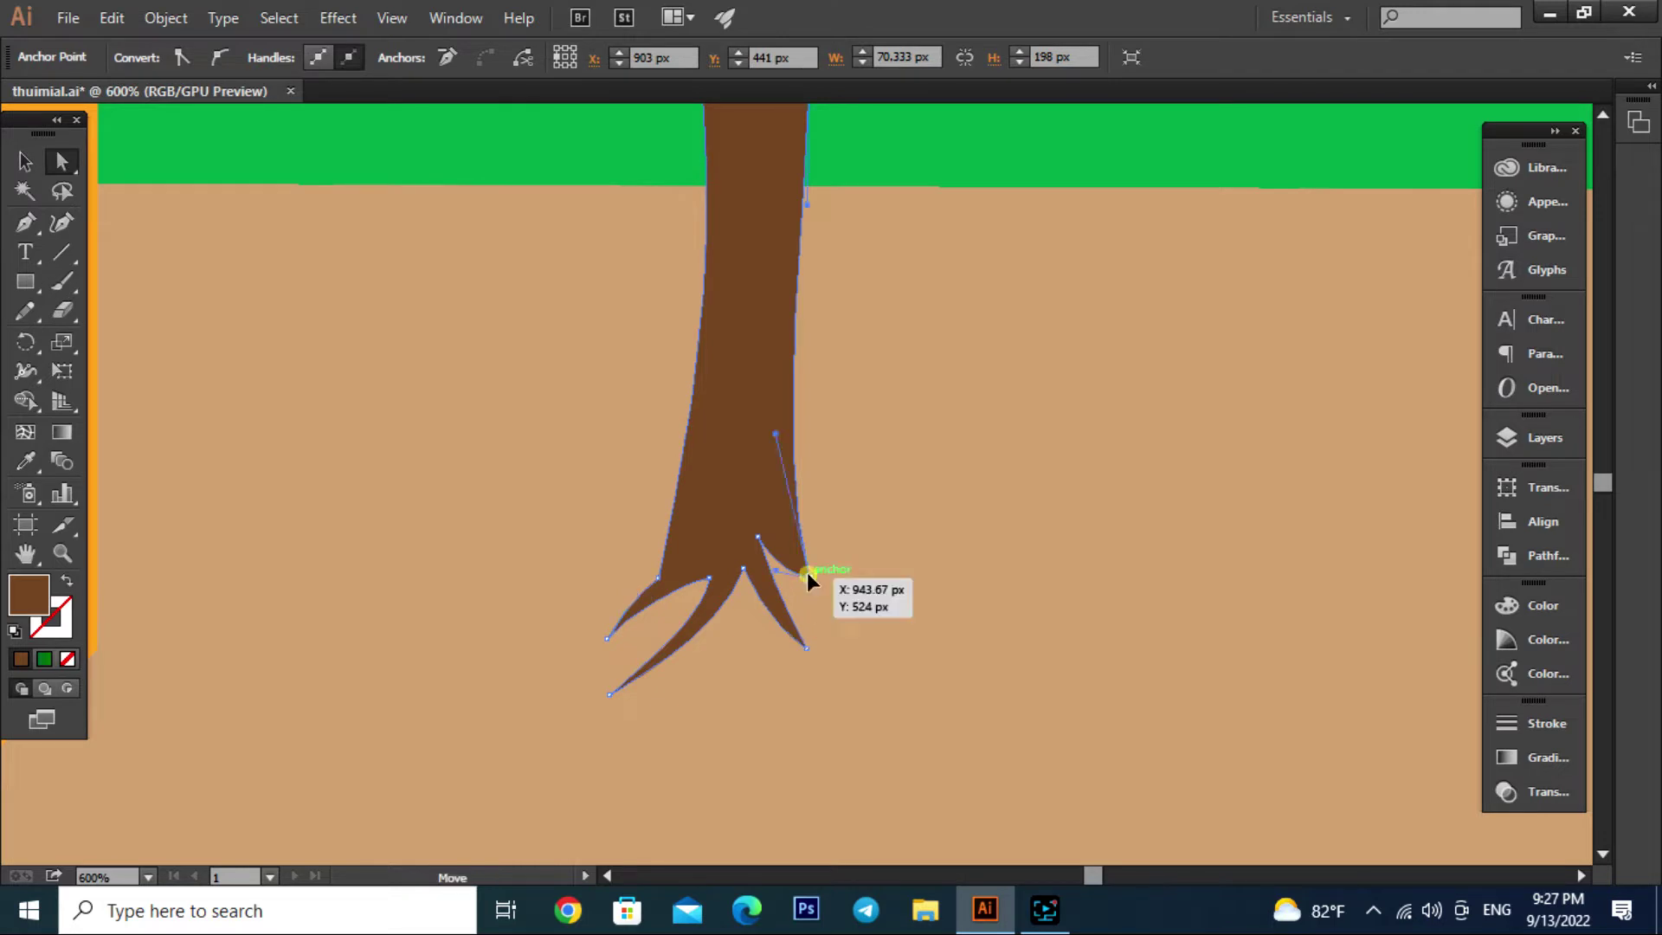
left_click_drag(758, 537, 779, 555)
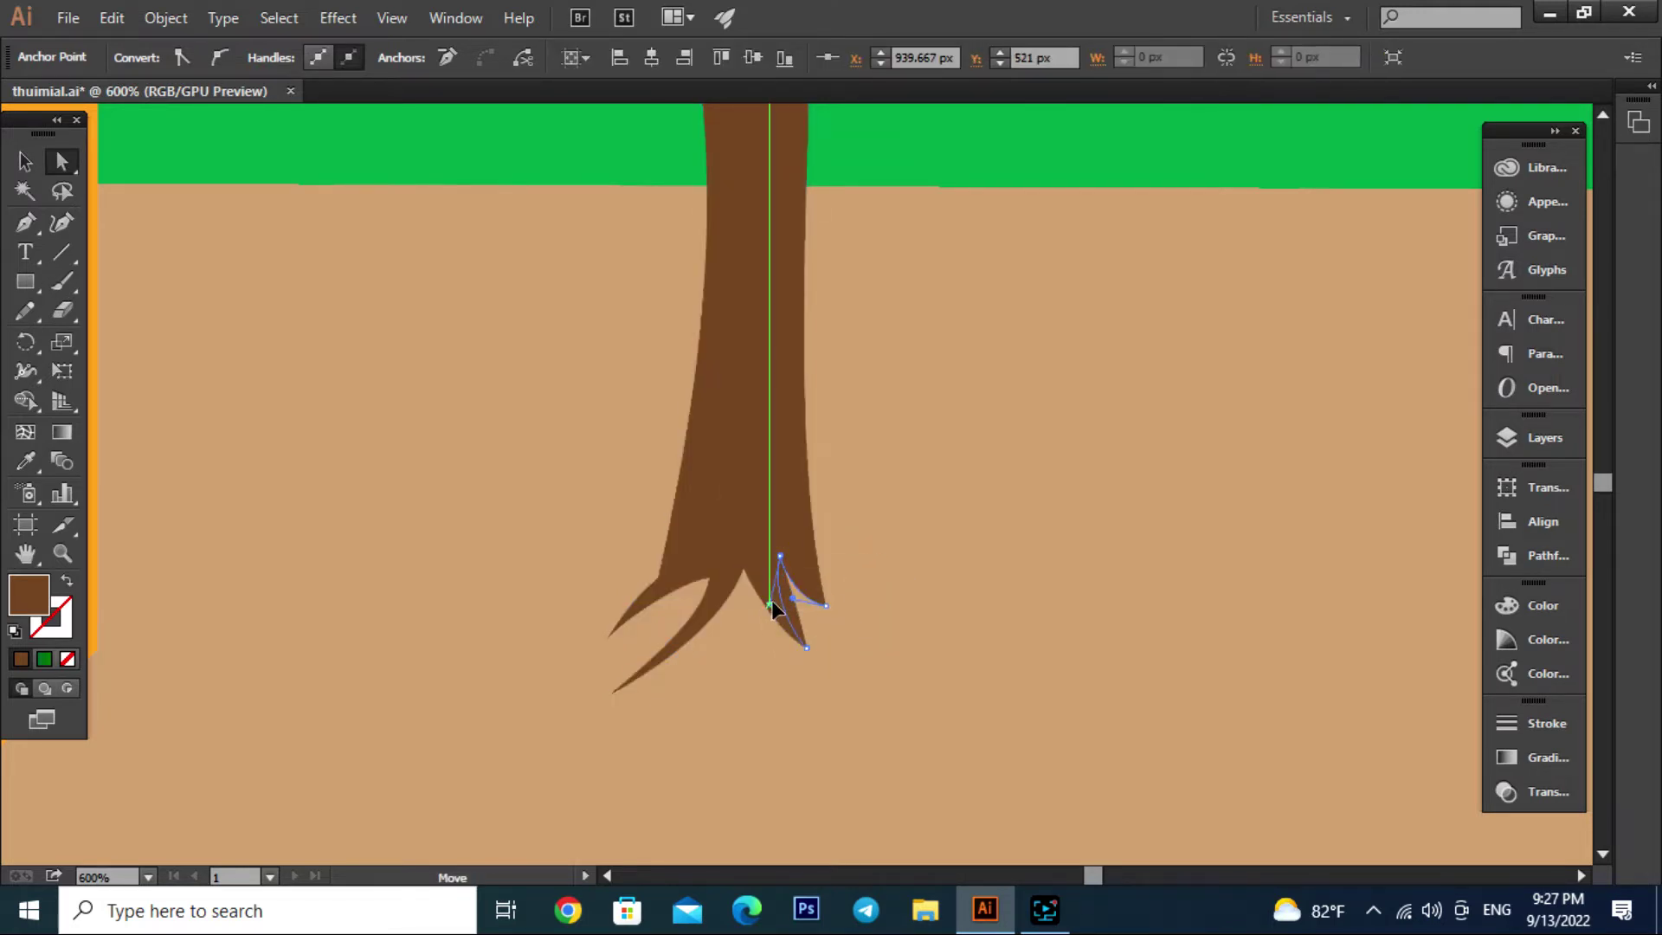
left_click(931, 594)
scroll(775, 632, "down", 5)
left_click(26, 161)
Select all the tree's parts and group them with Ctrl+G
scroll(880, 521, "down", 2)
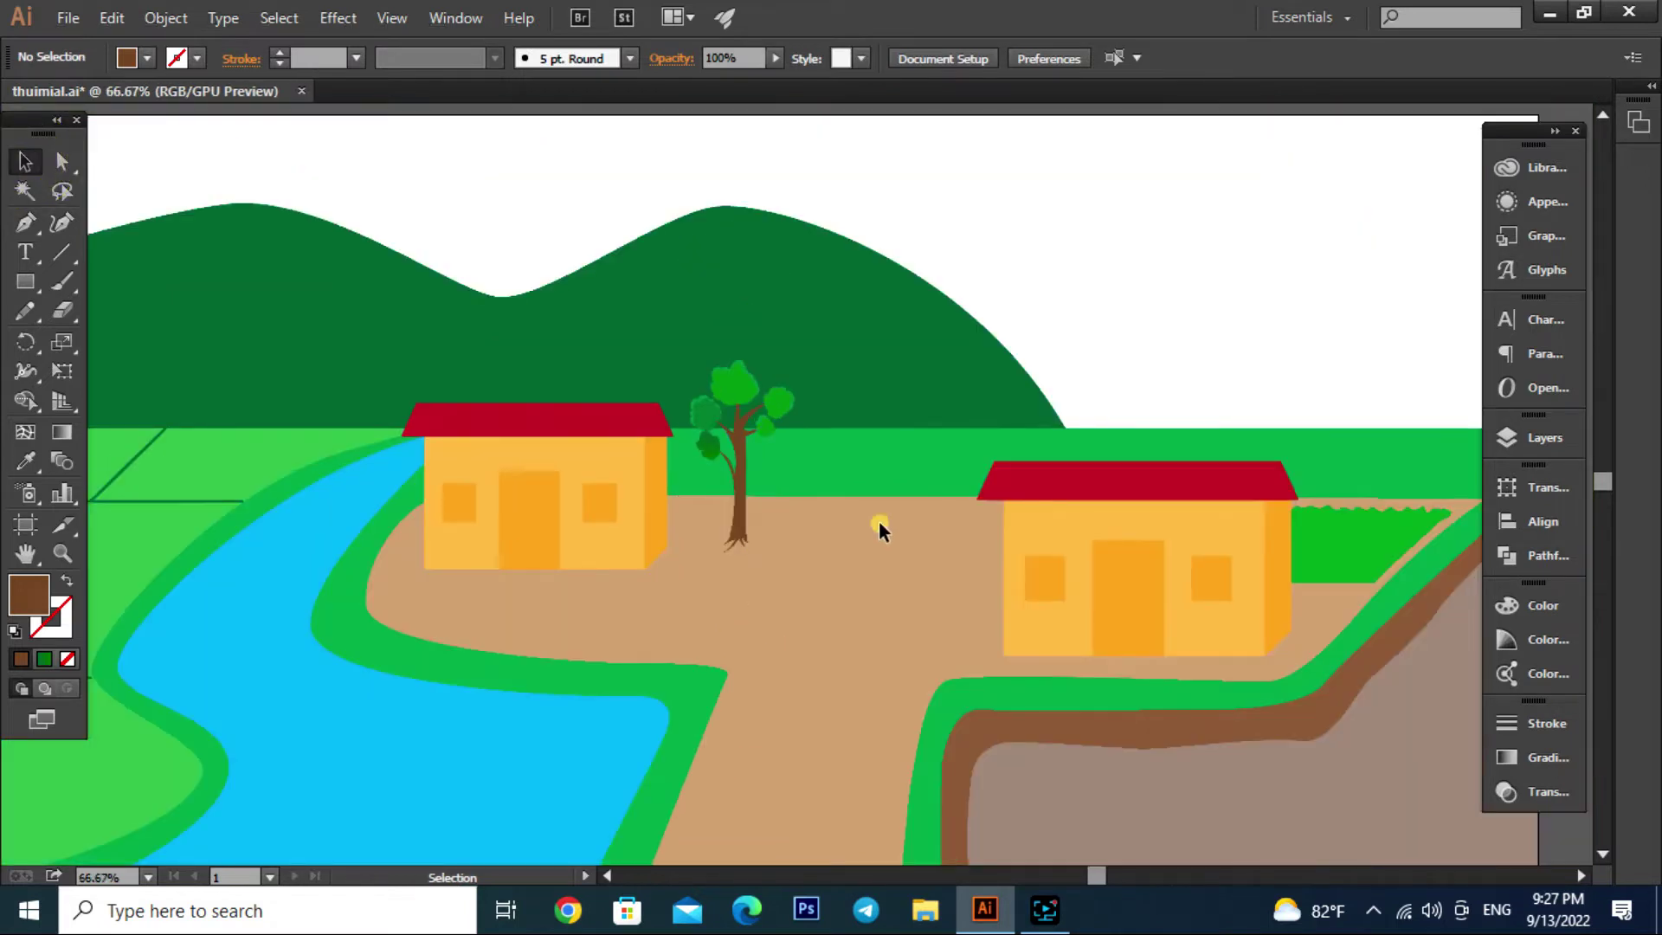
scroll(919, 305, "up", 1)
left_click_drag(920, 305, 715, 645)
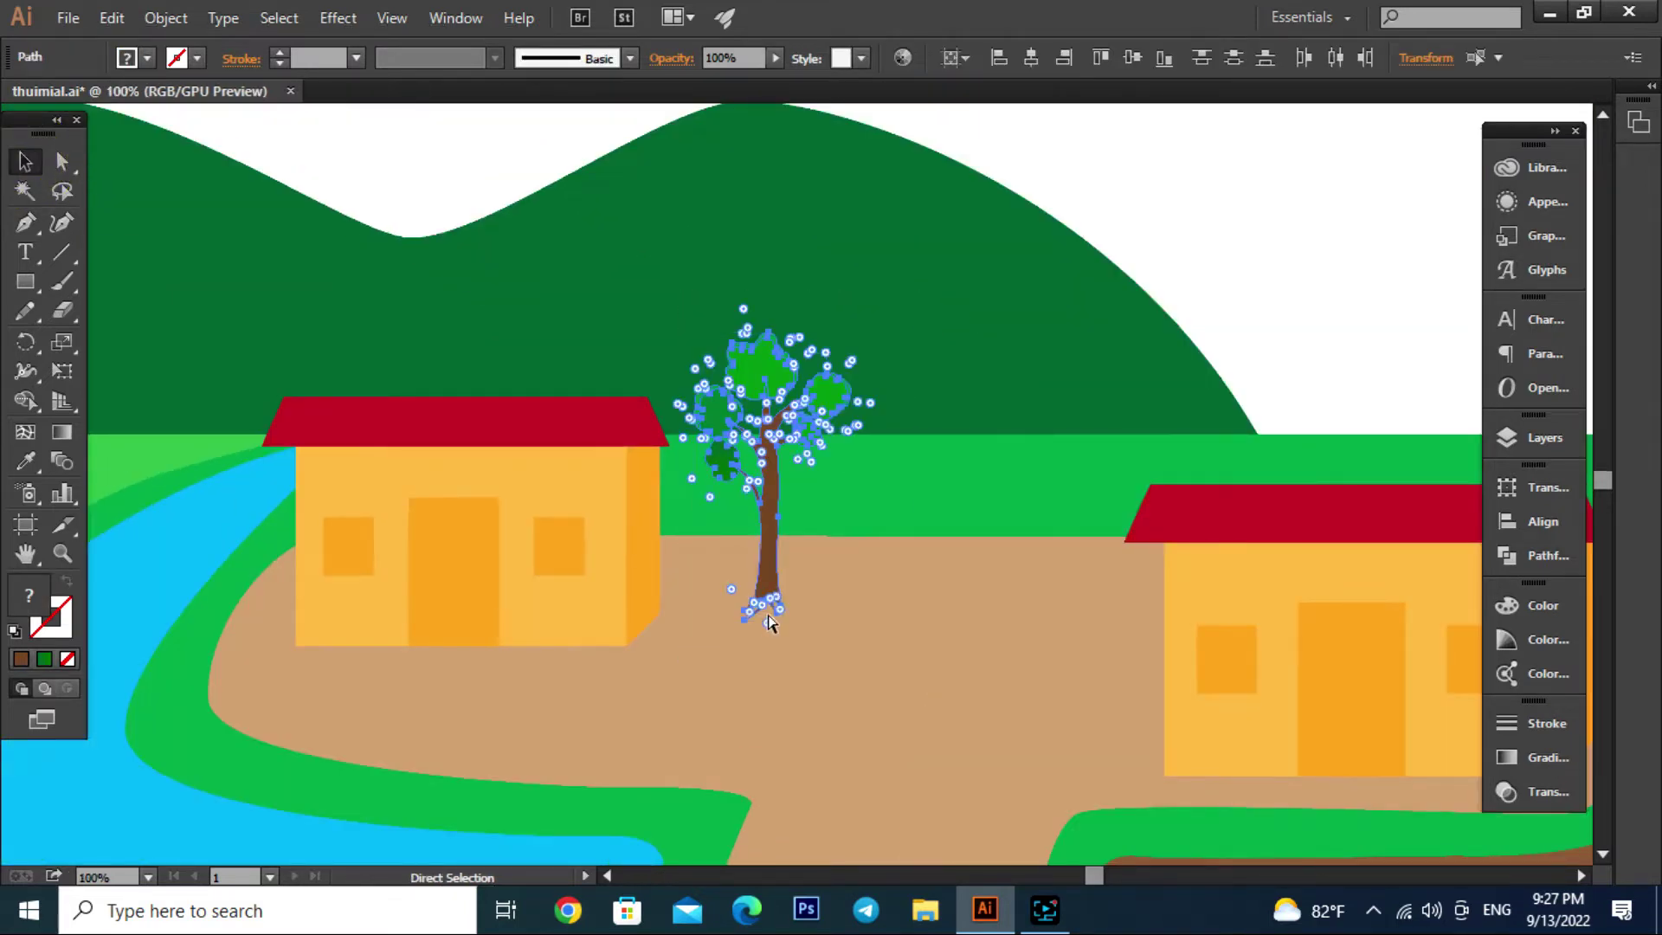
key("ctrl+g")
Place a shrunken copy of the tree at the field's far right
scroll(675, 597, "down", 1)
scroll(639, 554, "right", 2)
left_click_drag(531, 596, 1213, 549)
scroll(1307, 500, "up", 2)
left_click_drag(1216, 302, 1141, 438)
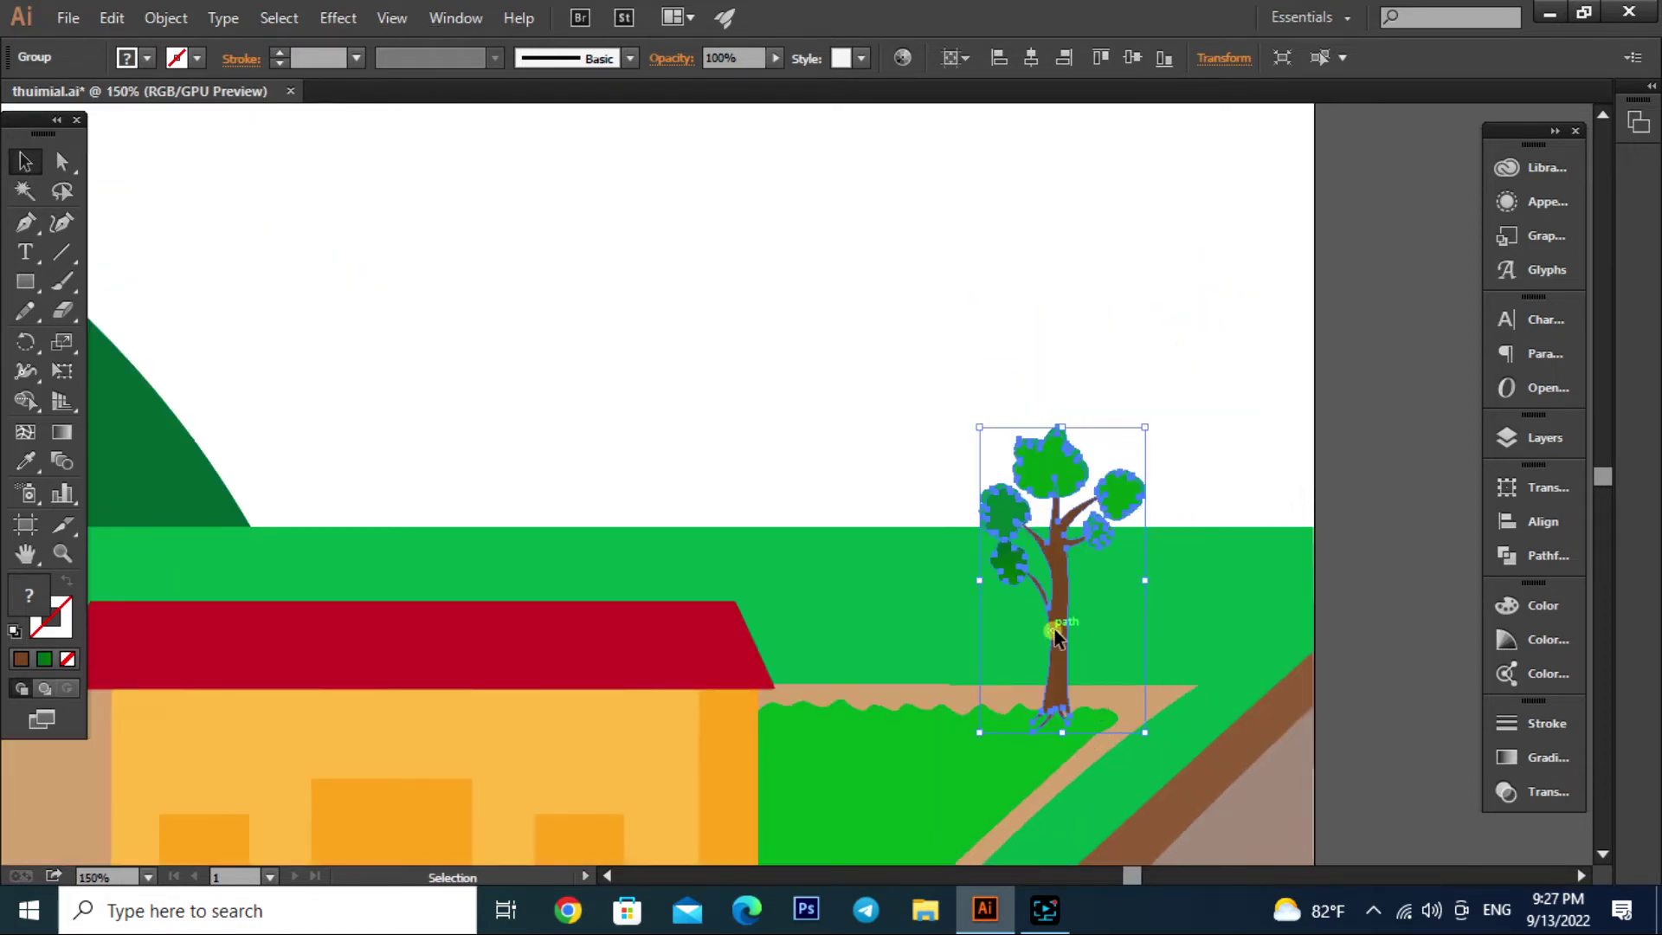
left_click_drag(1061, 636, 1138, 621)
scroll(1136, 611, "down", 3)
left_click(1255, 728)
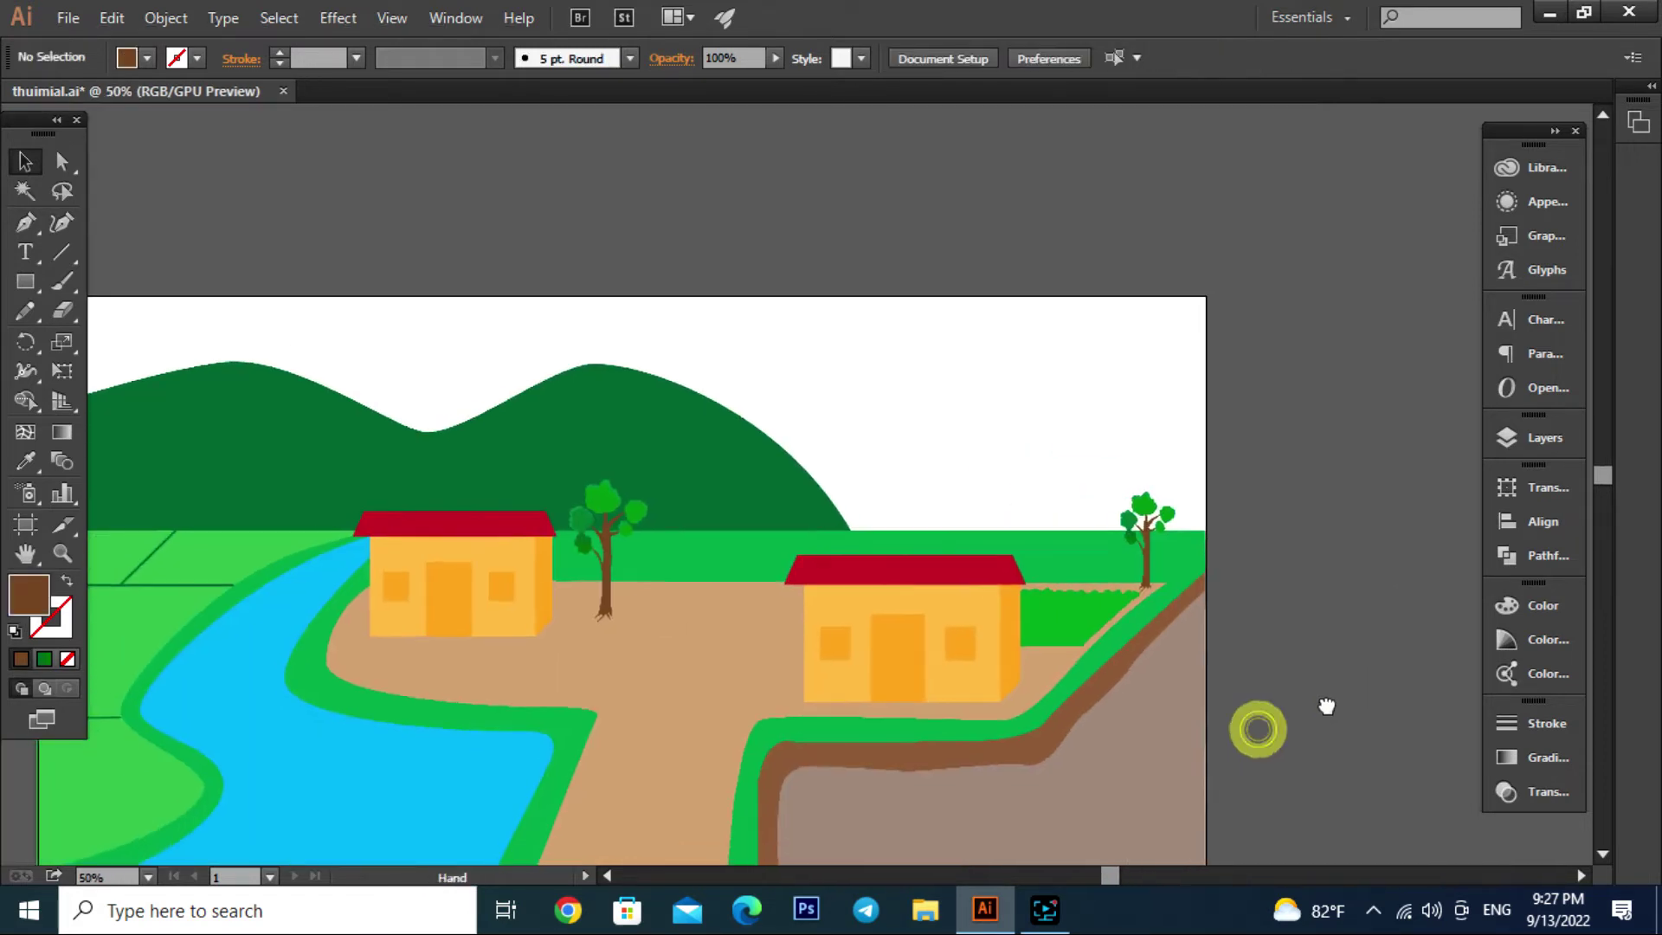
Add an enlarged tree copy sent behind the right house, rising above its roof
scroll(845, 667, "up", 1)
left_click_drag(651, 564, 942, 573)
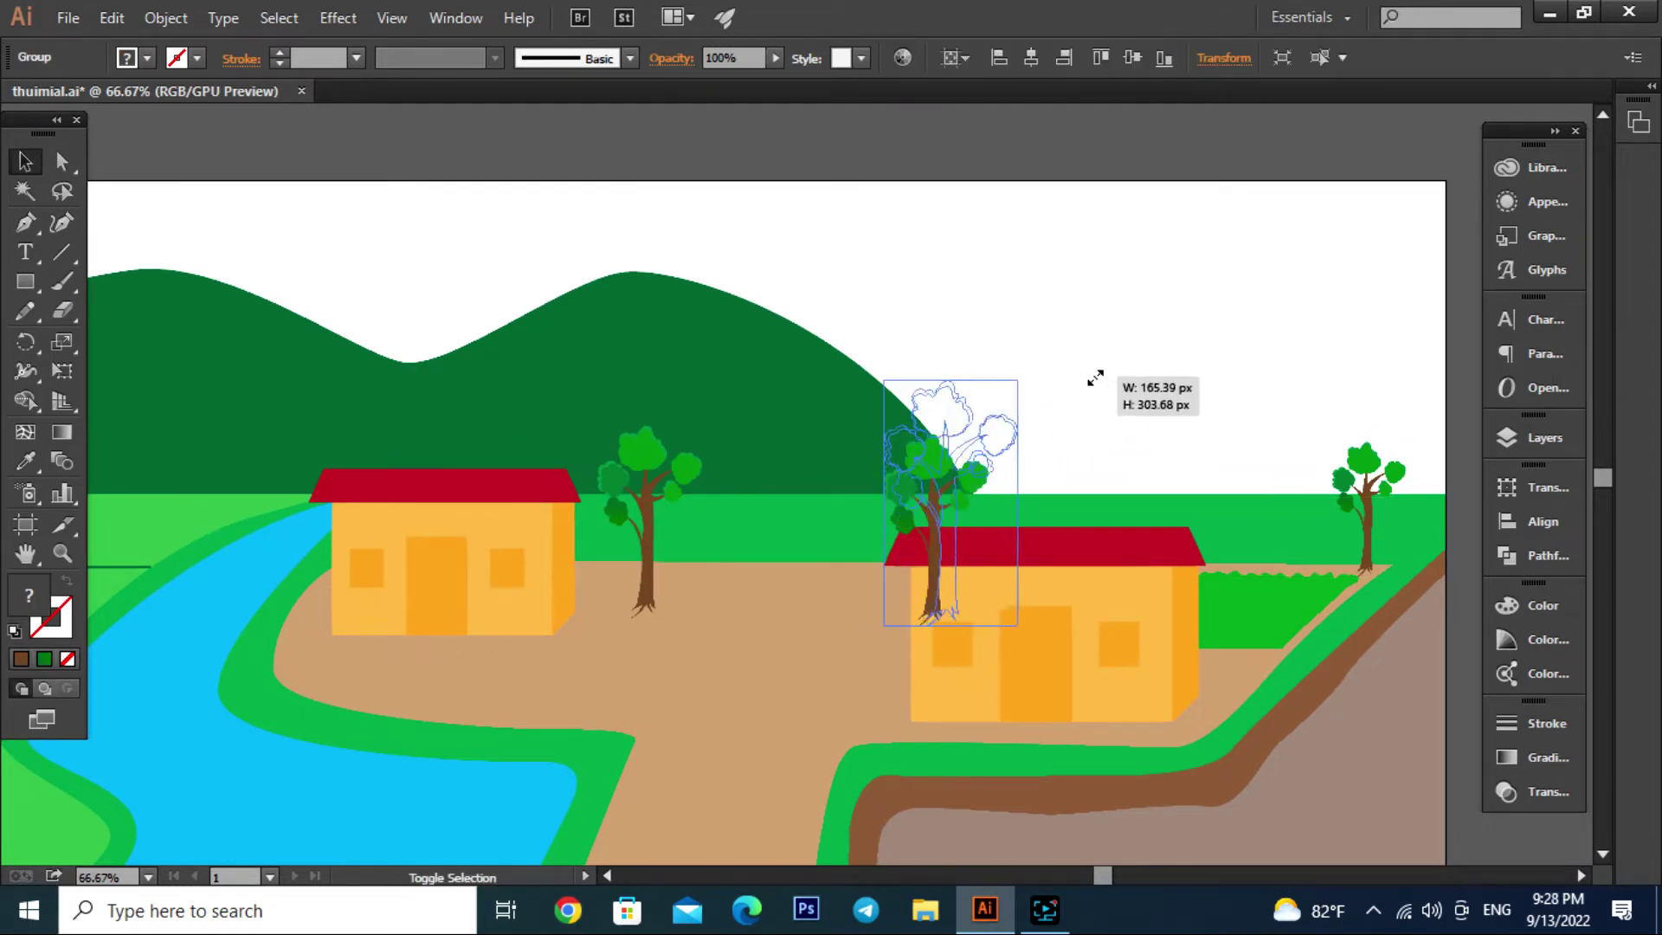
left_click_drag(989, 438, 1040, 378)
key("ctrl+shift+bracketleft")
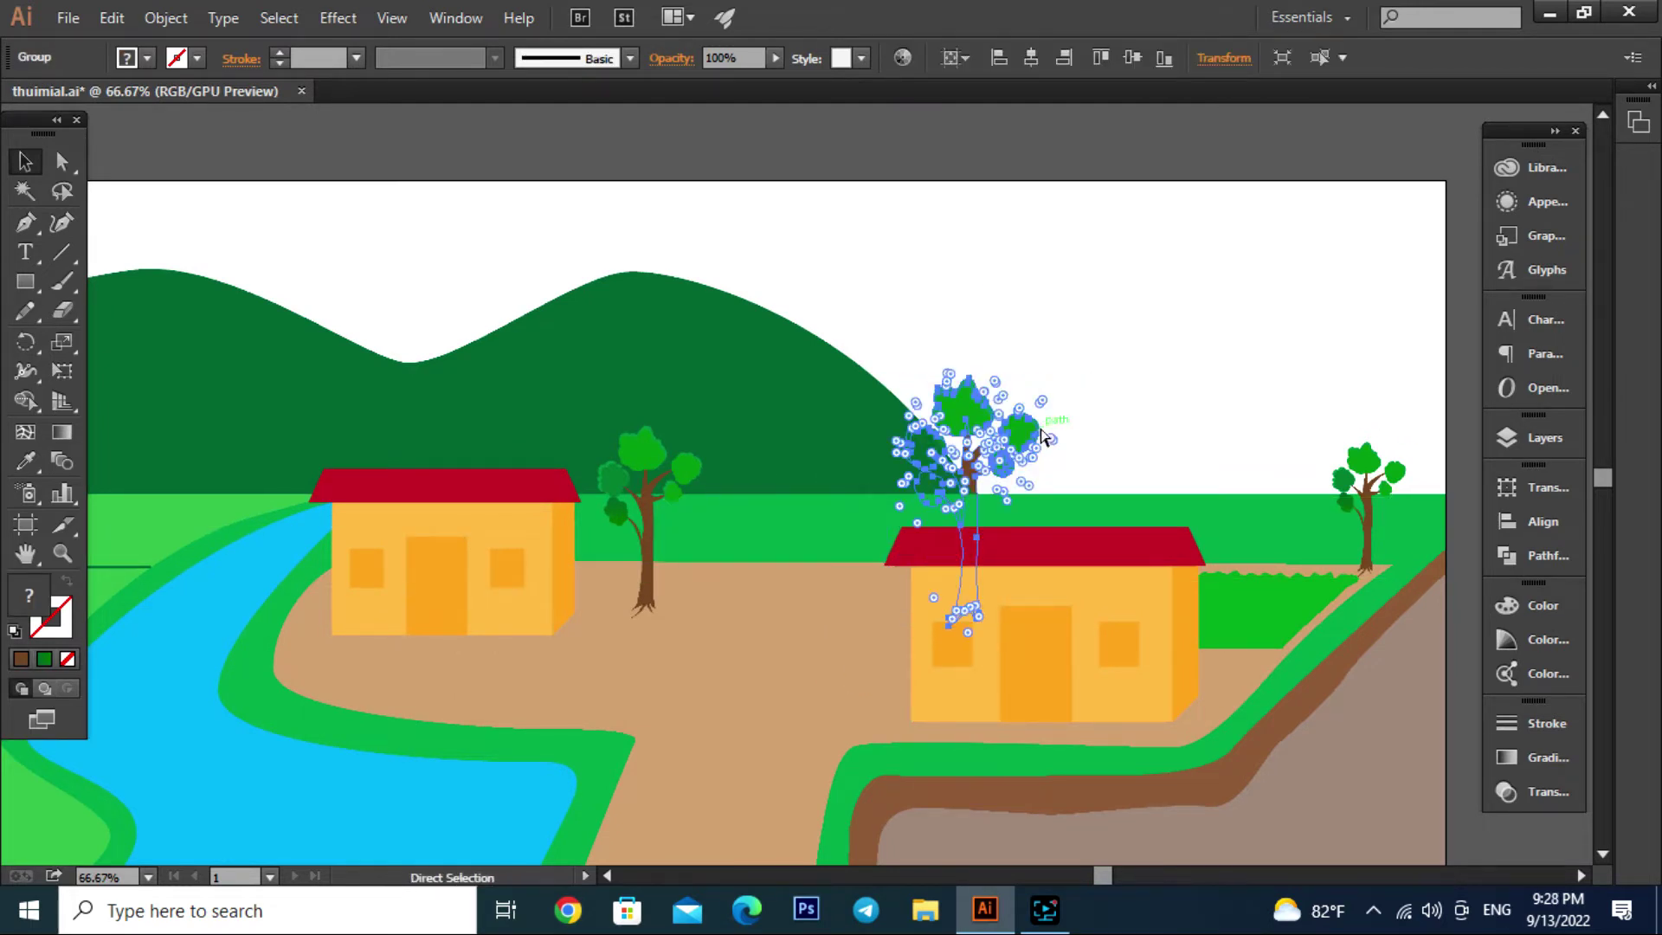
scroll(1380, 315, "down", 1)
left_click(1380, 315)
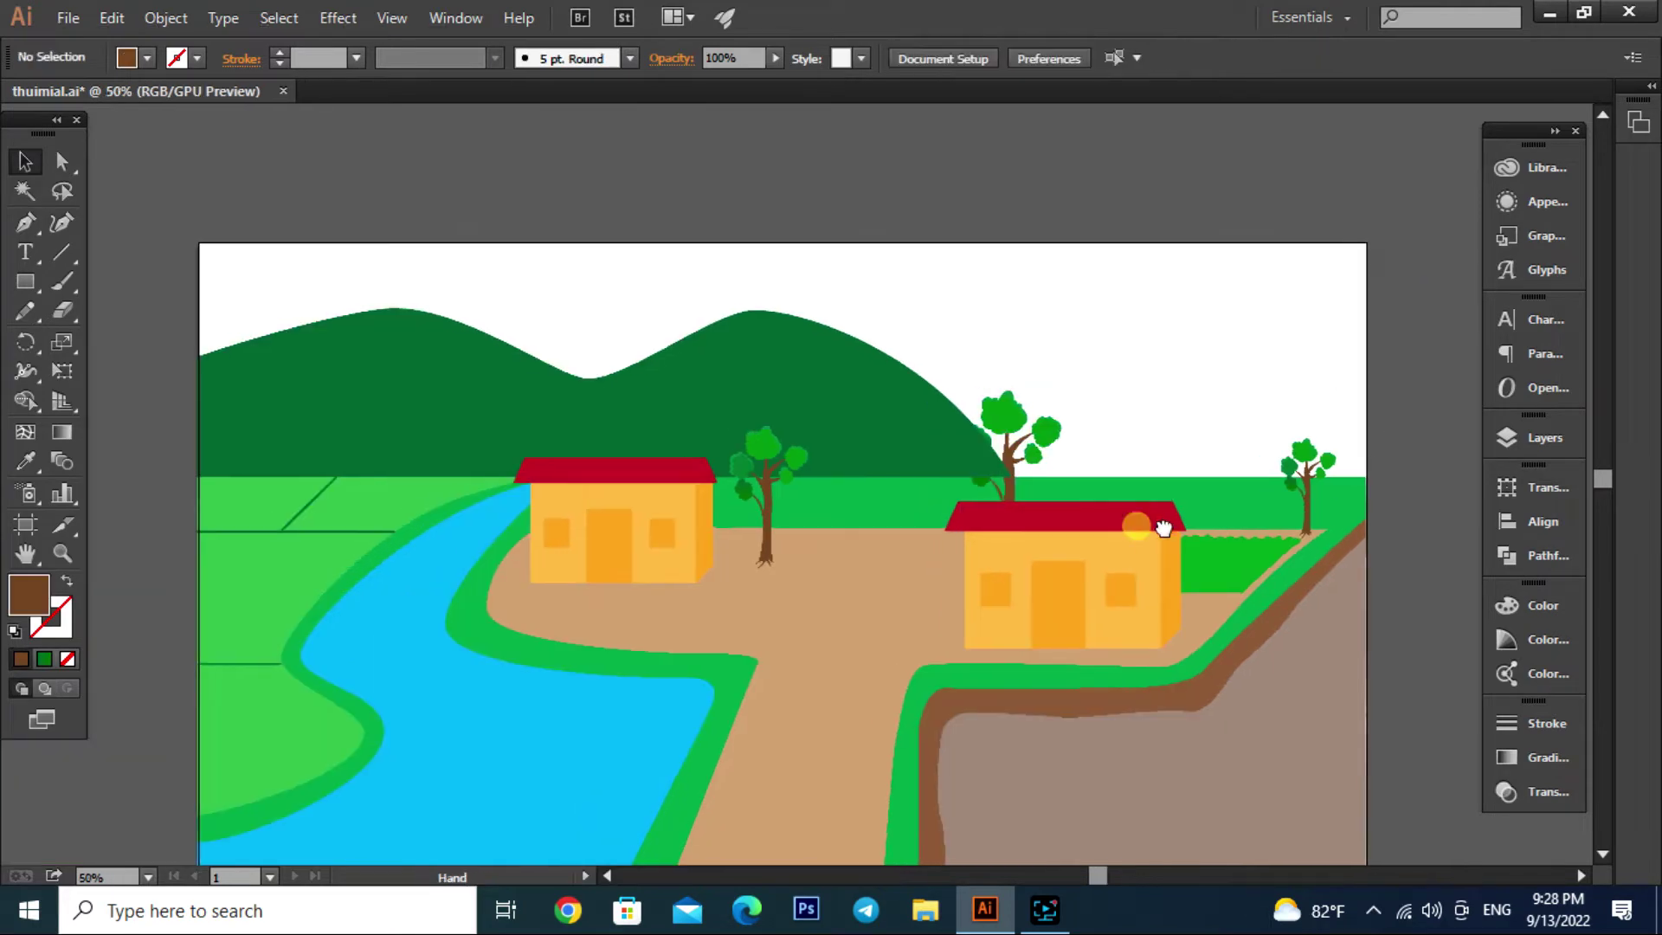
scroll(1078, 481, "up", 3)
left_click_drag(936, 381, 1089, 381)
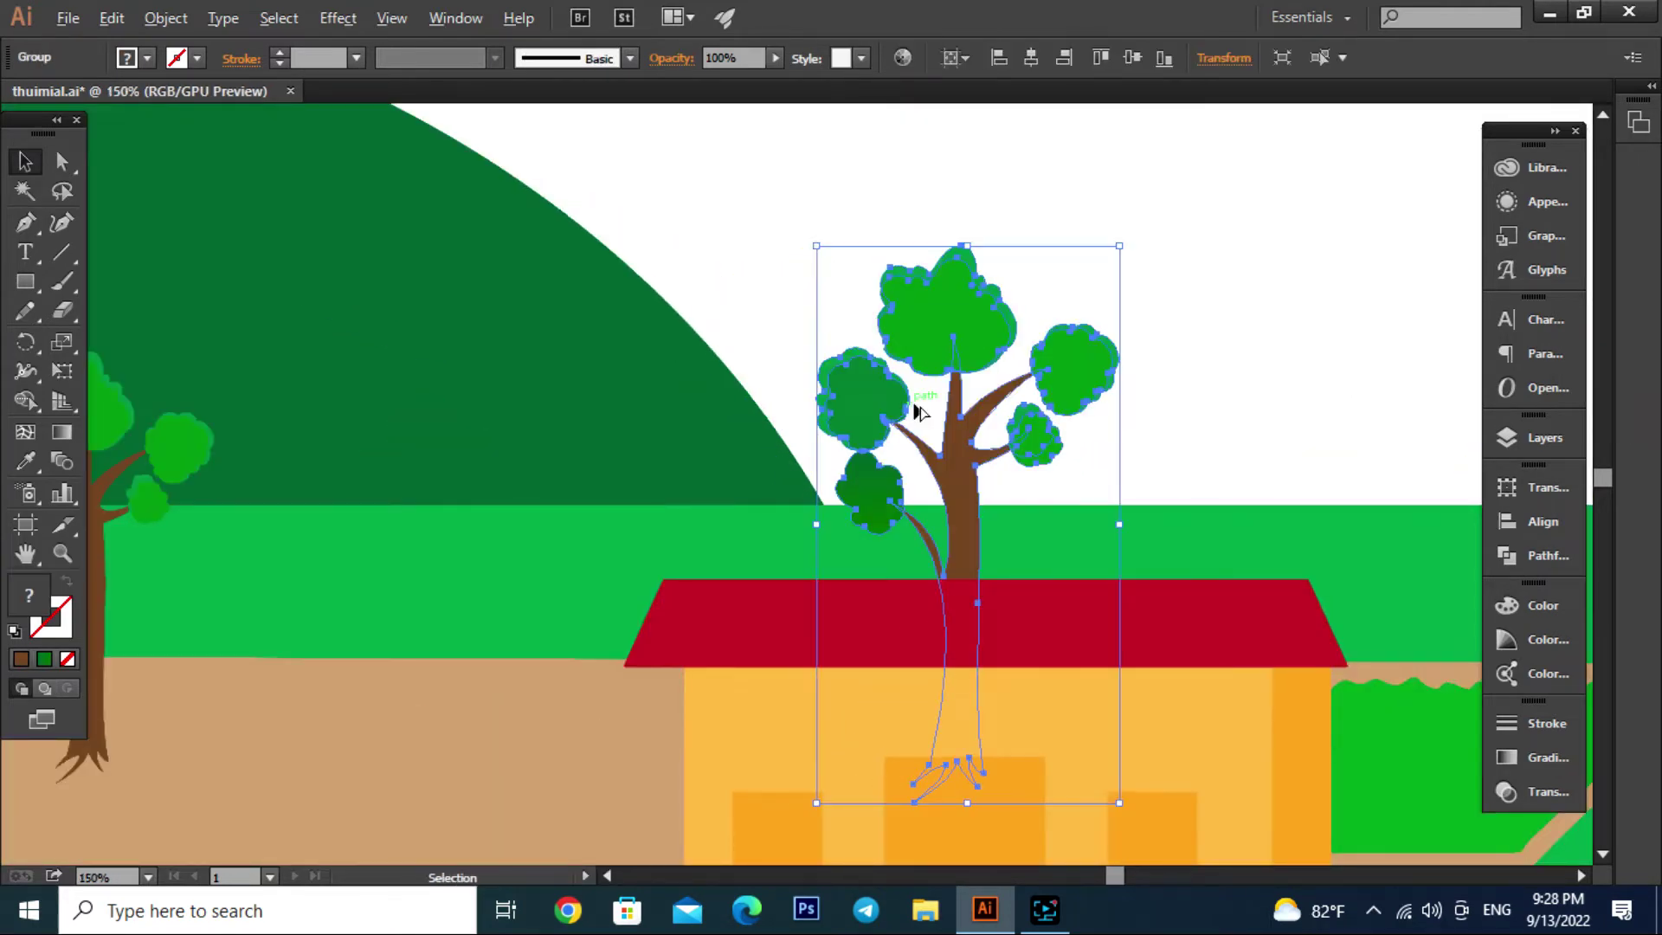
scroll(1359, 600, "down", 3)
left_click(1358, 600)
scroll(1358, 600, "down", 1)
scroll(850, 517, "up", 2)
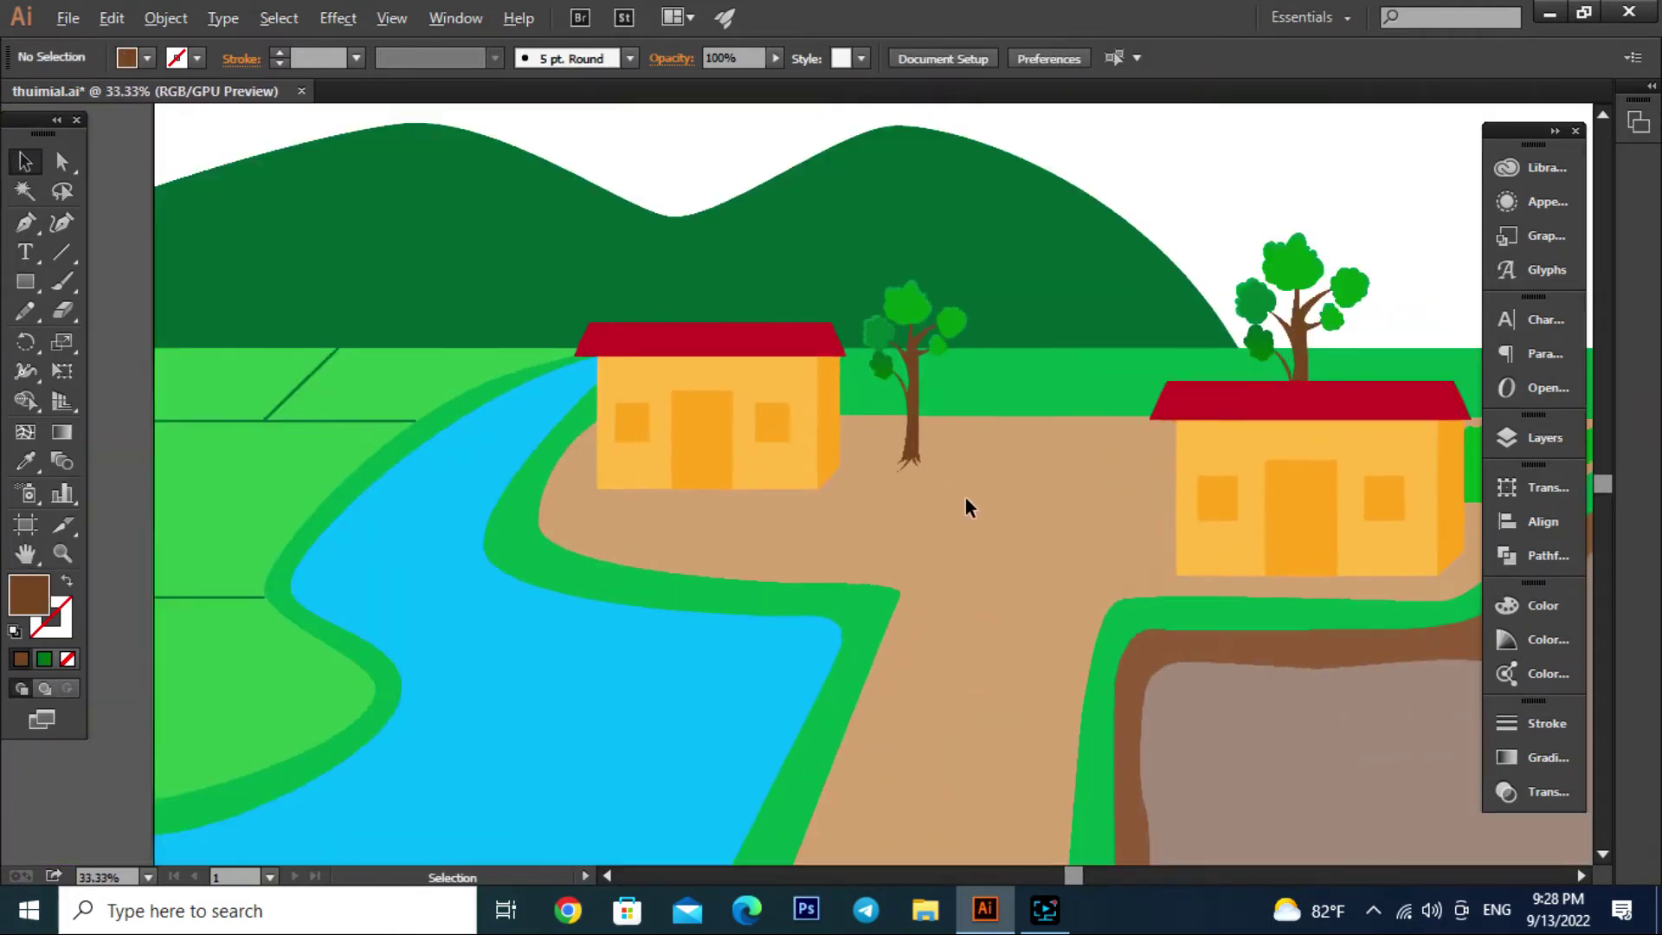
scroll(964, 496, "up", 1)
scroll(901, 490, "down", 2)
left_click_drag(790, 567, 760, 598)
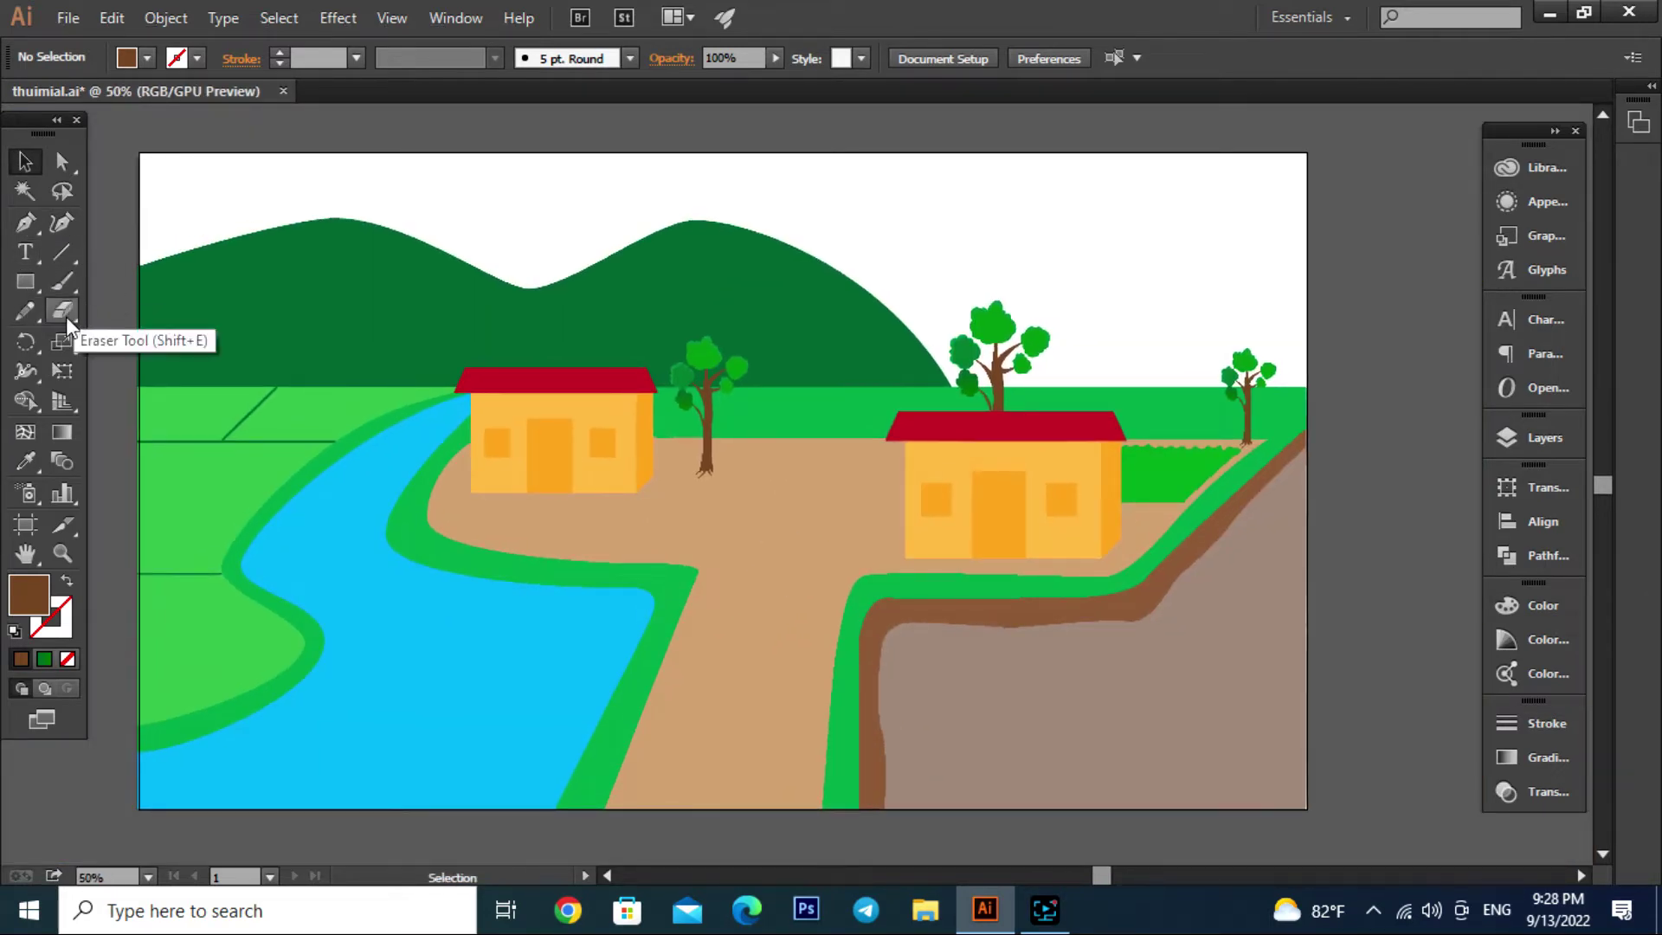
Draw a wavy shadow outline between the houses with the Pencil and fill it brown
left_click(25, 310)
left_click_drag(801, 697, 767, 517)
scroll(762, 471, "up", 2)
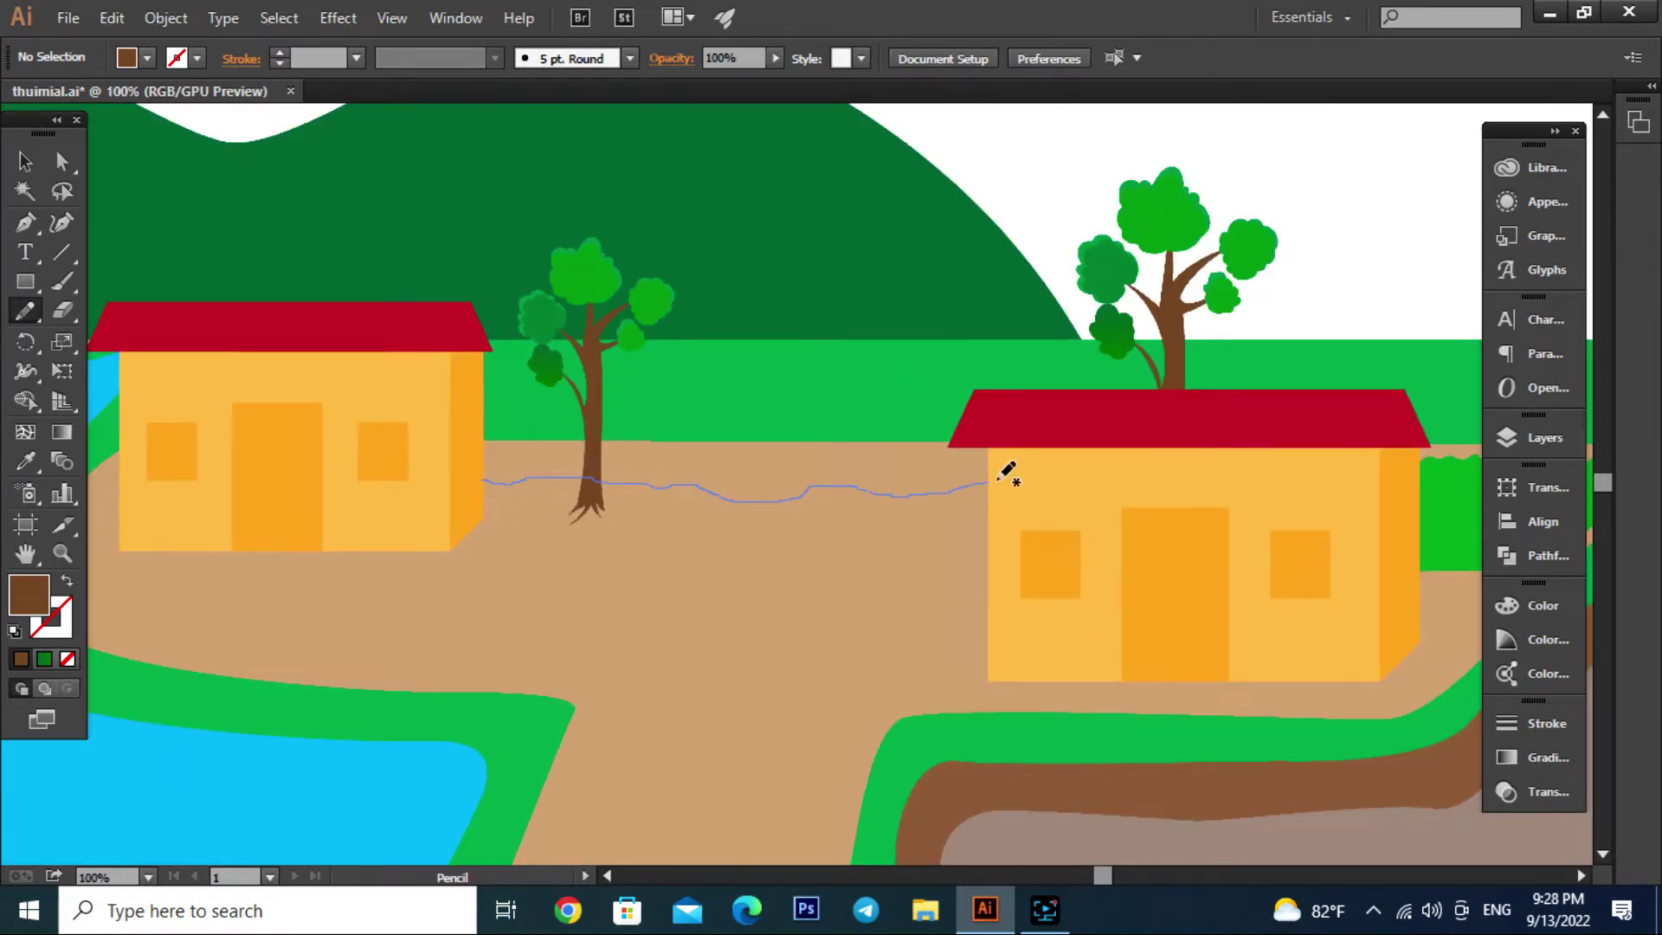
left_click_drag(465, 475, 464, 468)
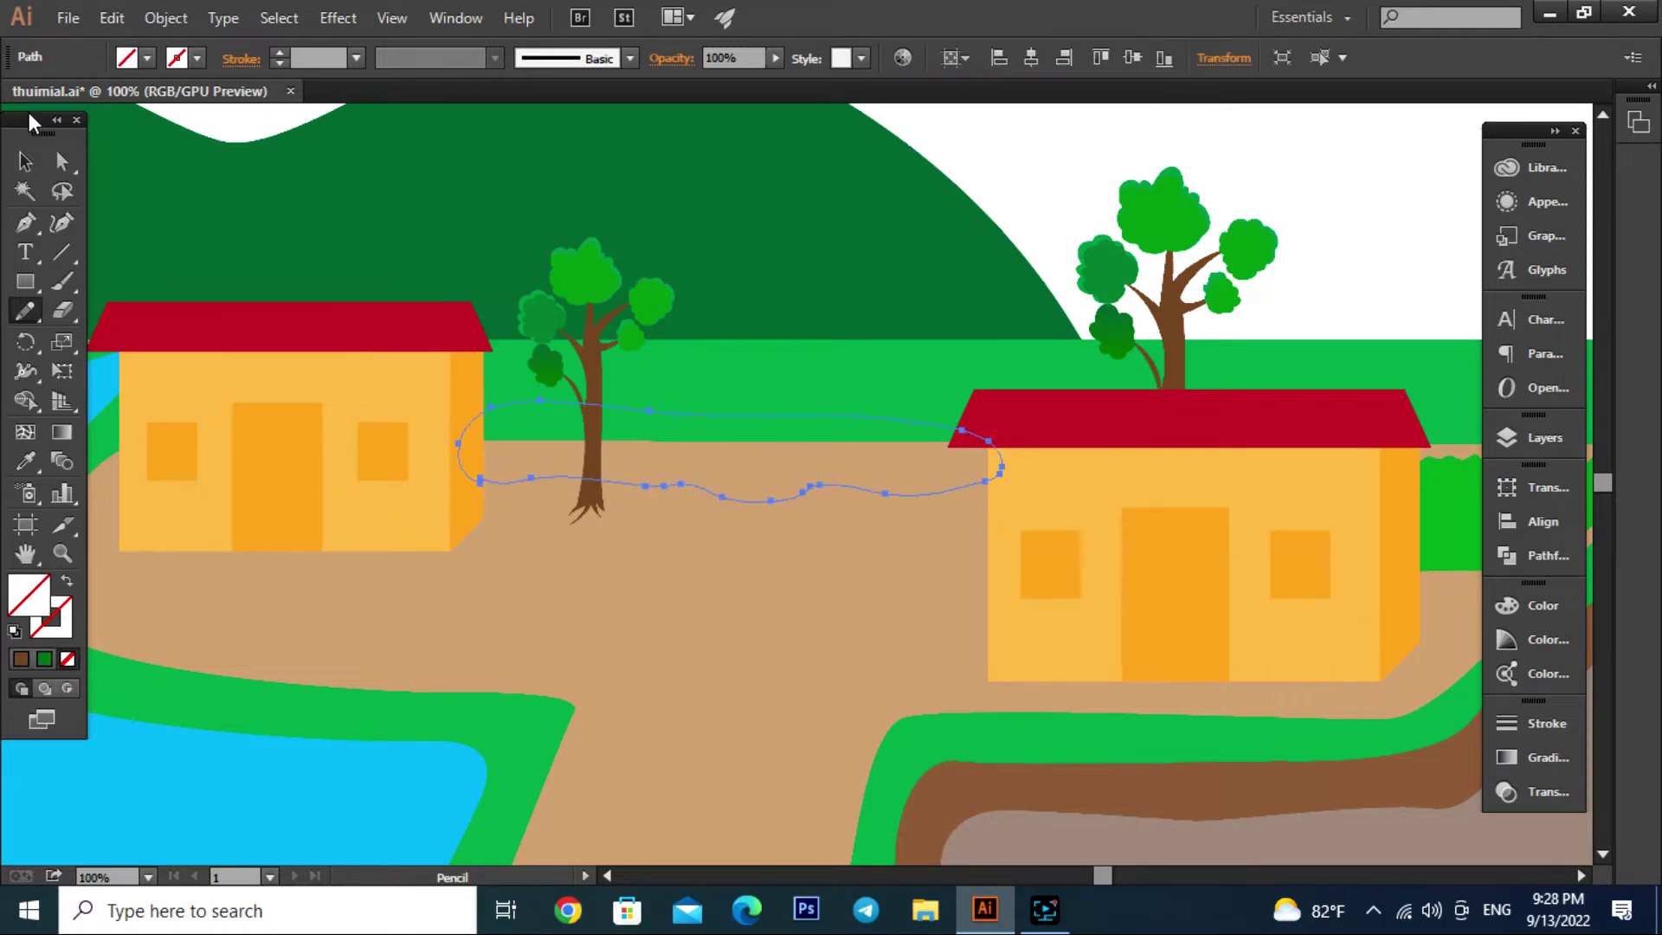
left_click(25, 161)
left_click(814, 486)
left_click(148, 58)
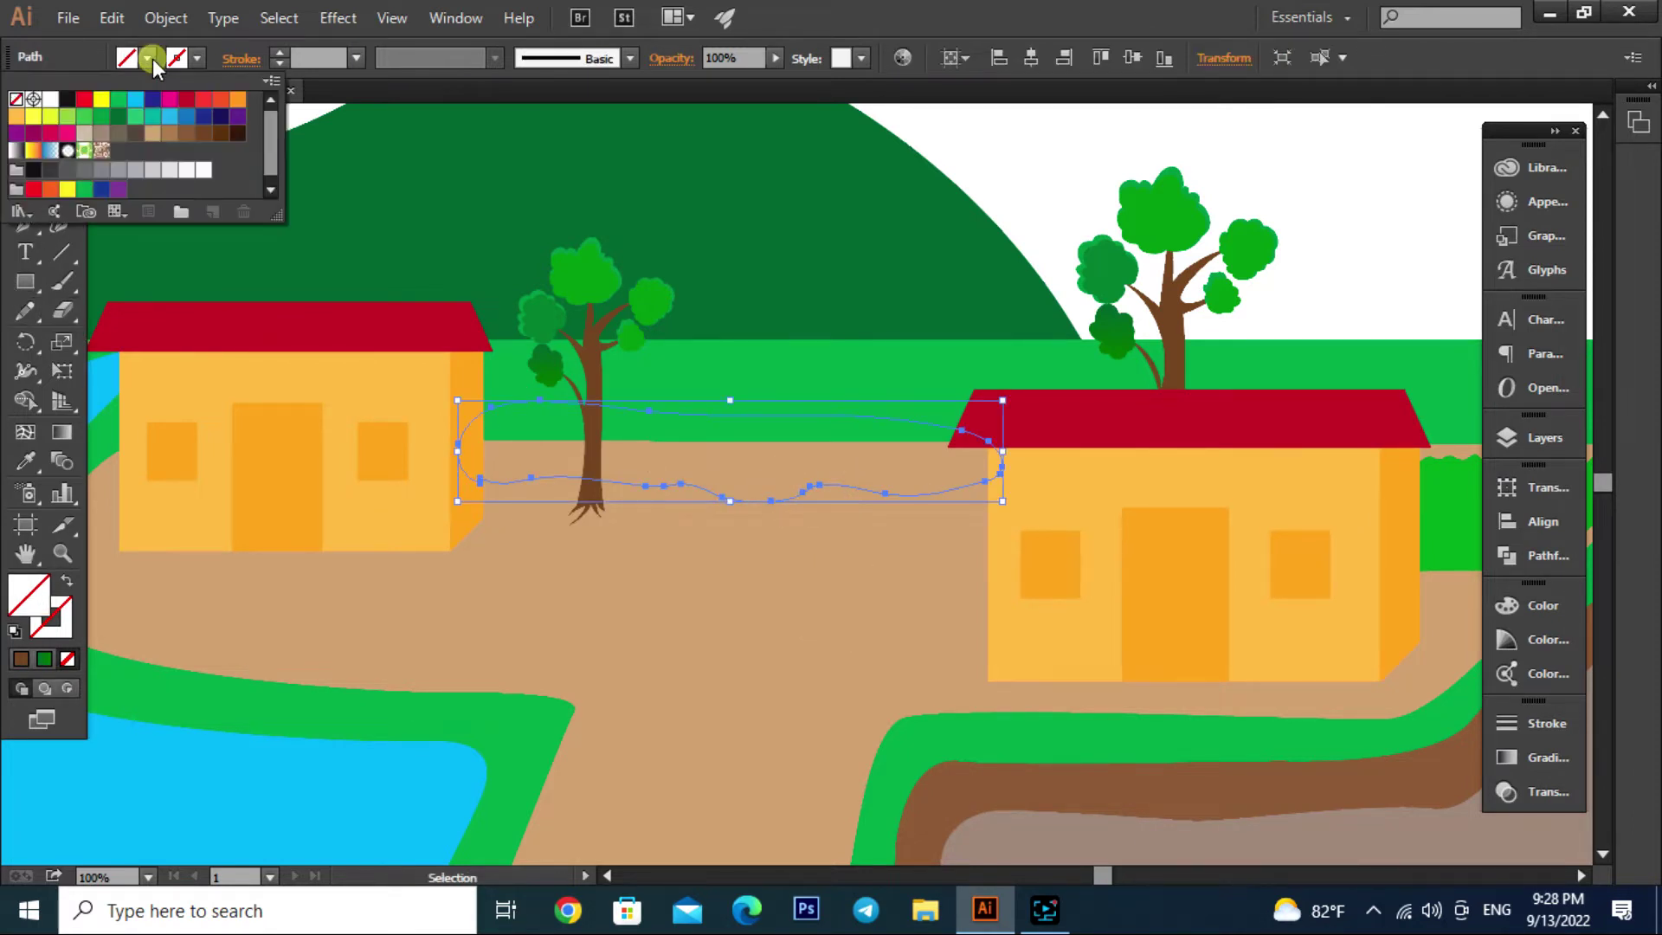
left_click(170, 133)
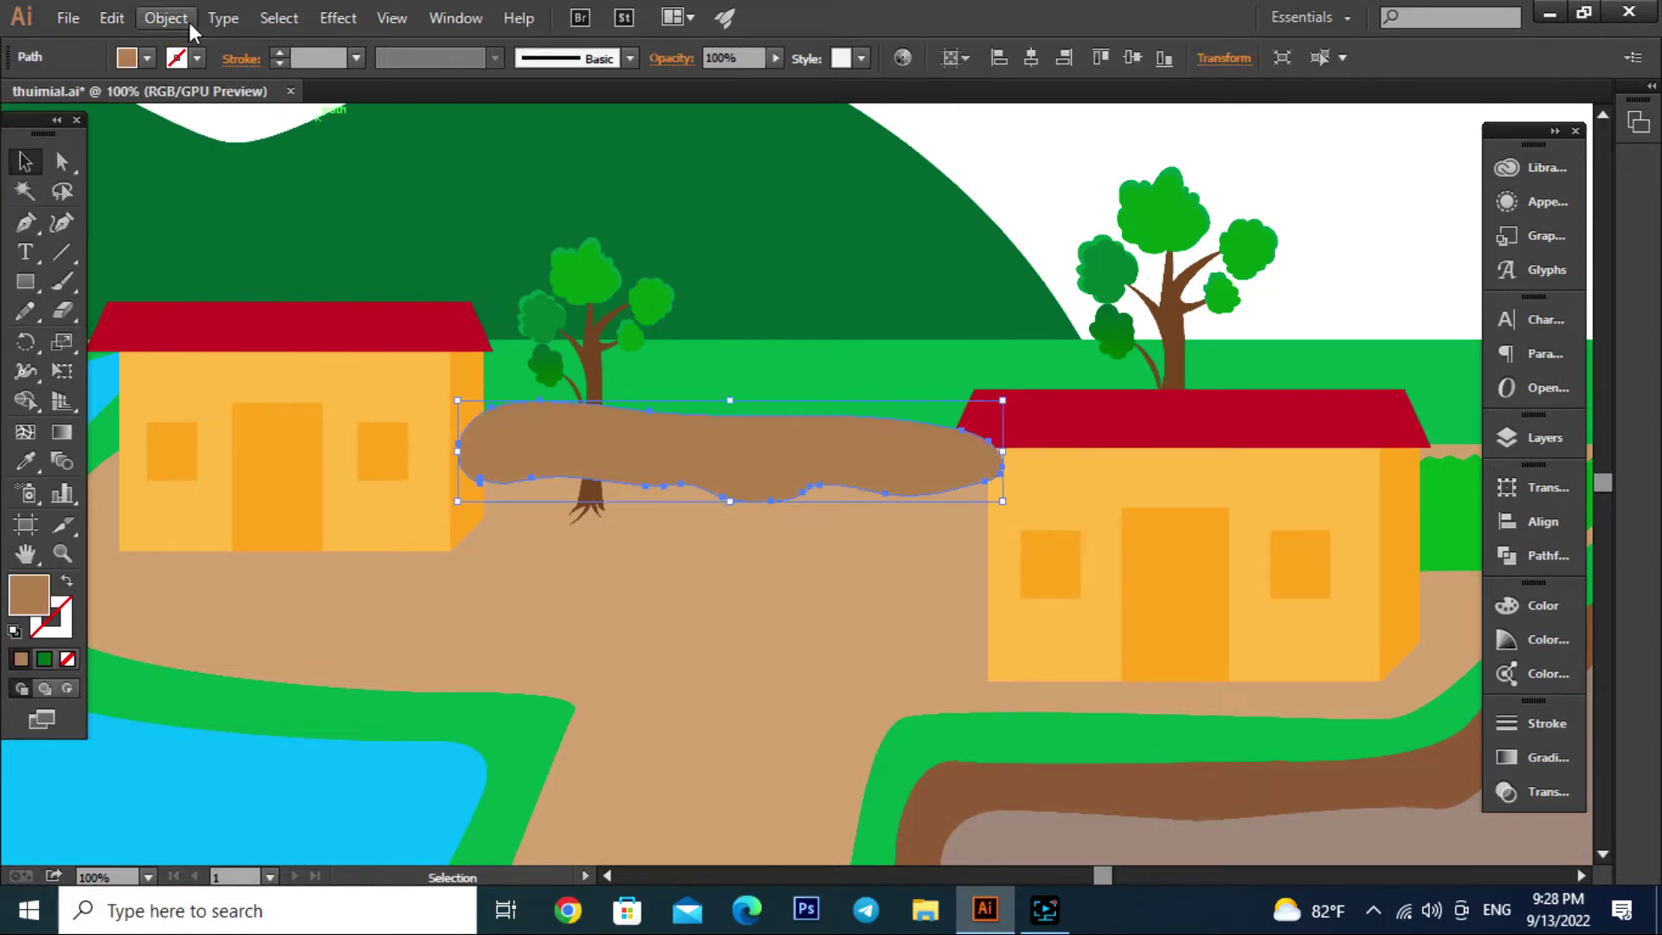
Unlock all objects and adjust the brown shadow's stacking order
left_click(166, 18)
left_click(194, 181)
key("ctrl+0")
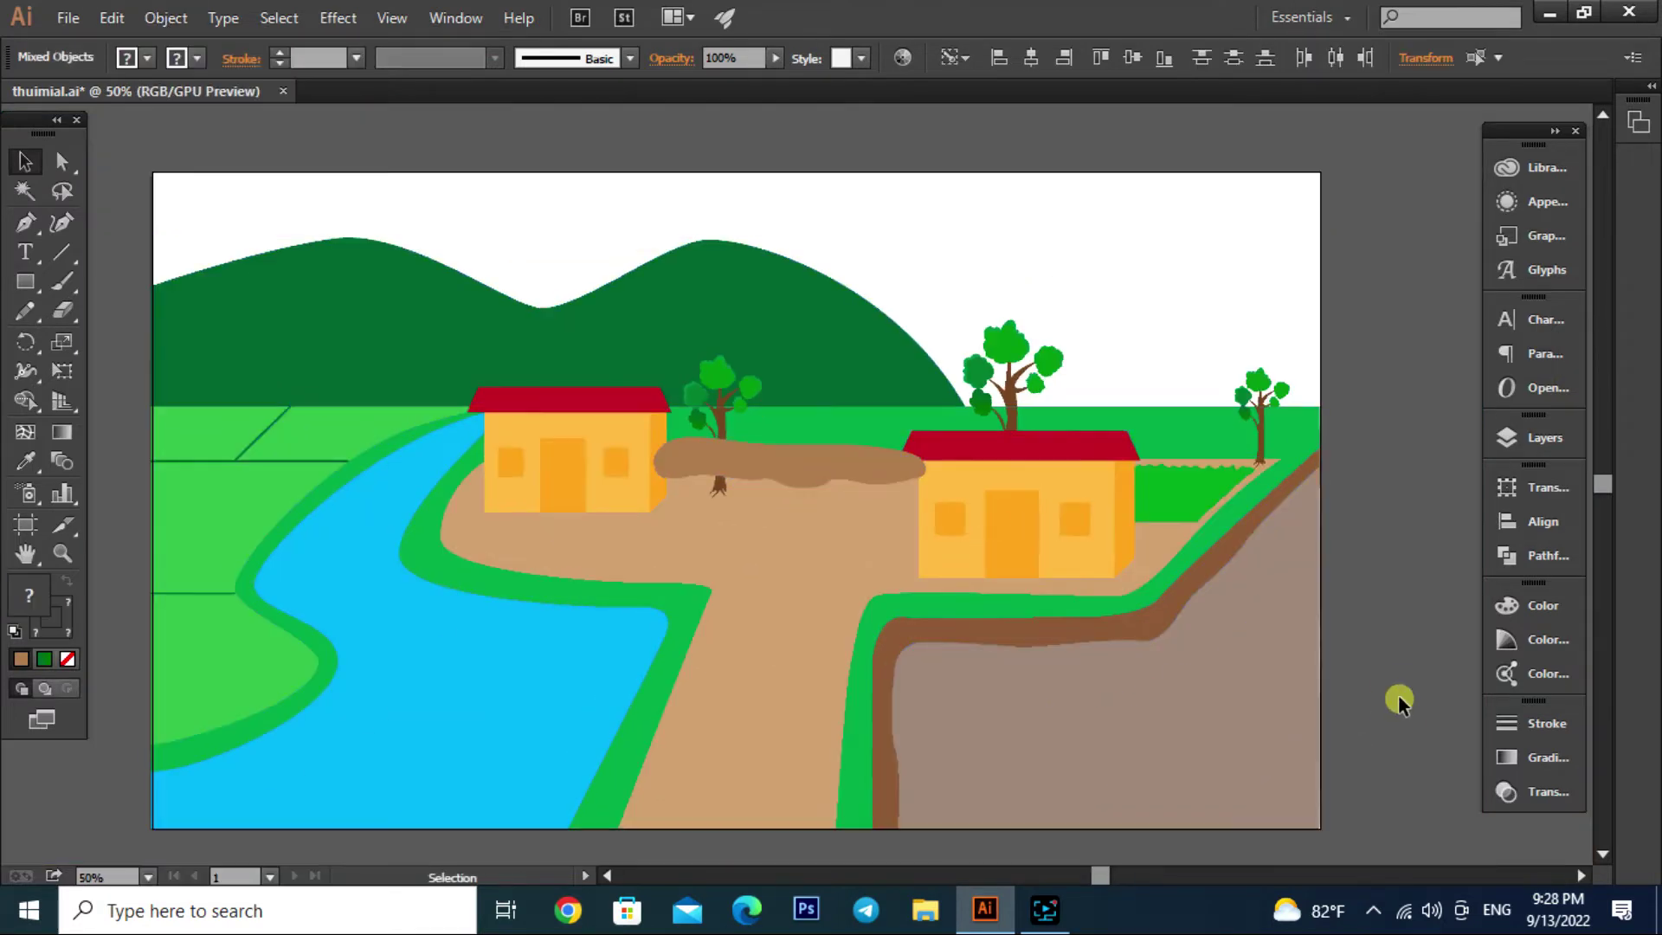
left_click(1399, 697)
scroll(983, 624, "up", 3)
left_click(984, 623)
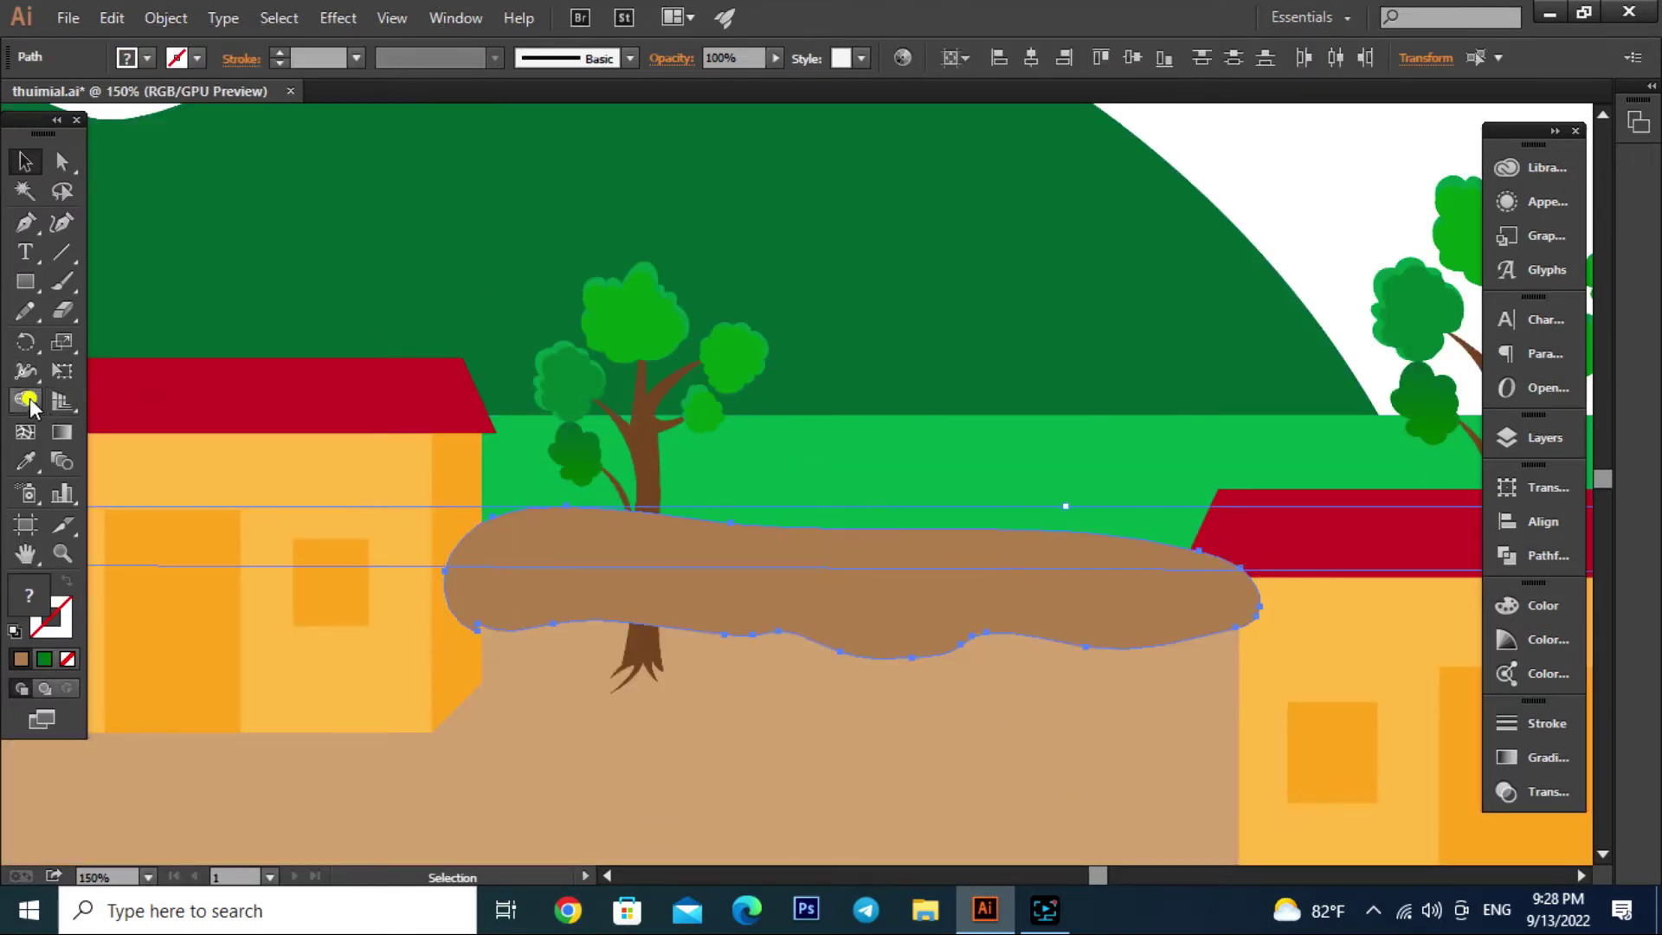
left_click(900, 547)
key("v")
left_click(871, 542)
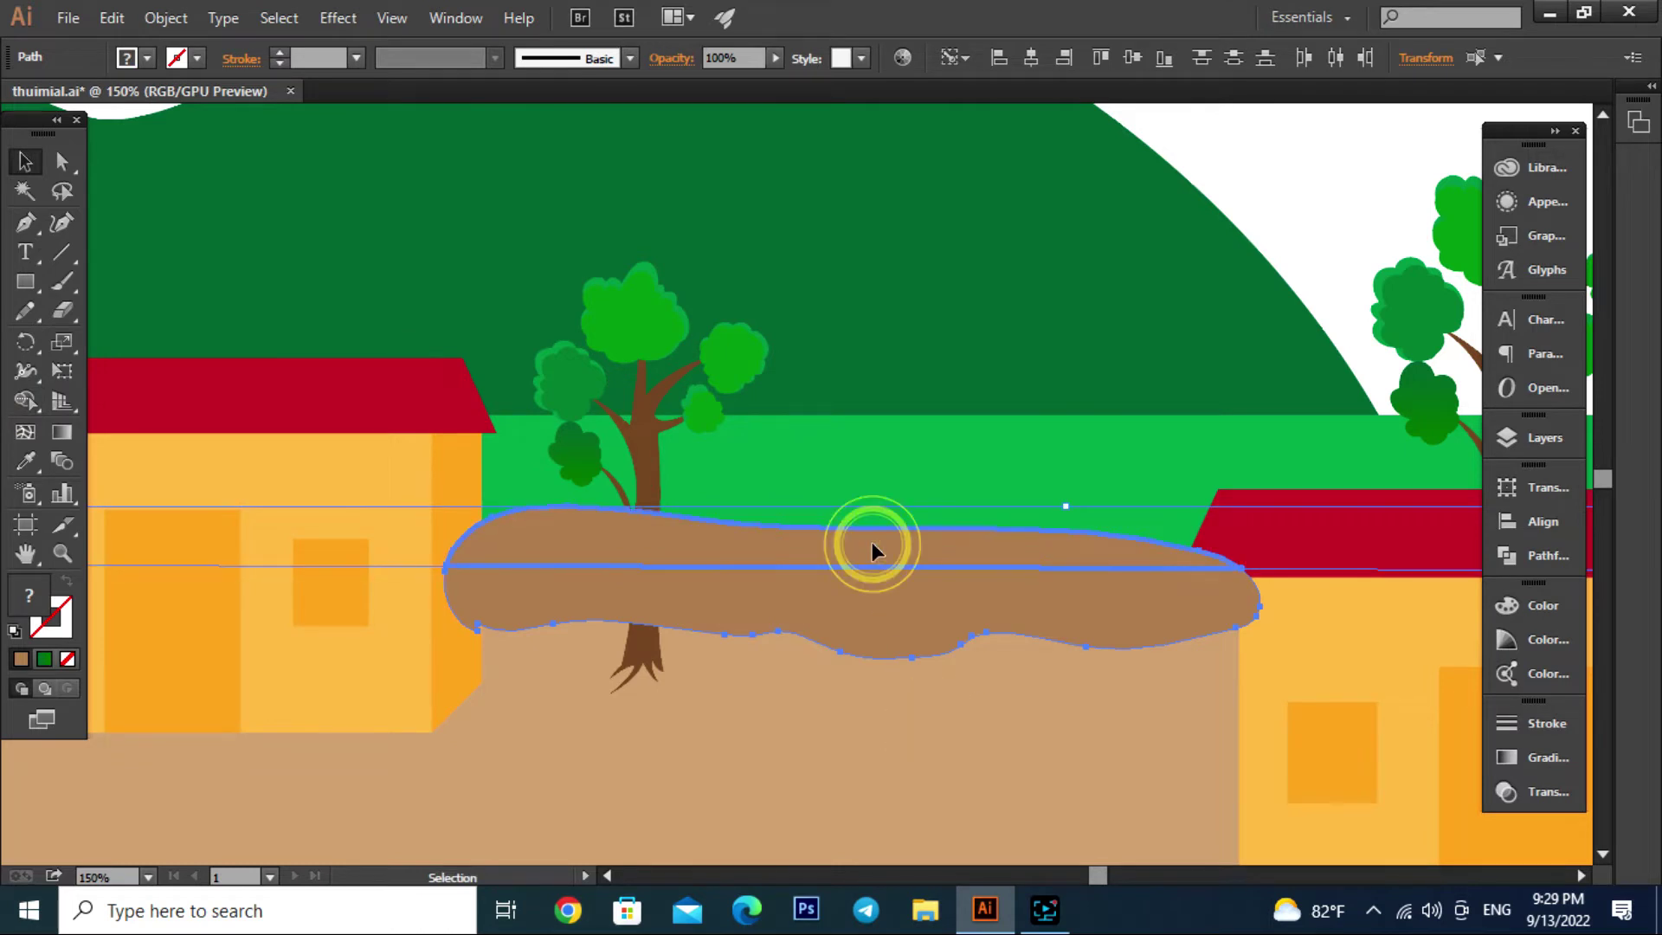
key("Delete")
key("ctrl+z")
Lower the brown shadow shape's opacity to 36%
key("ctrl+1")
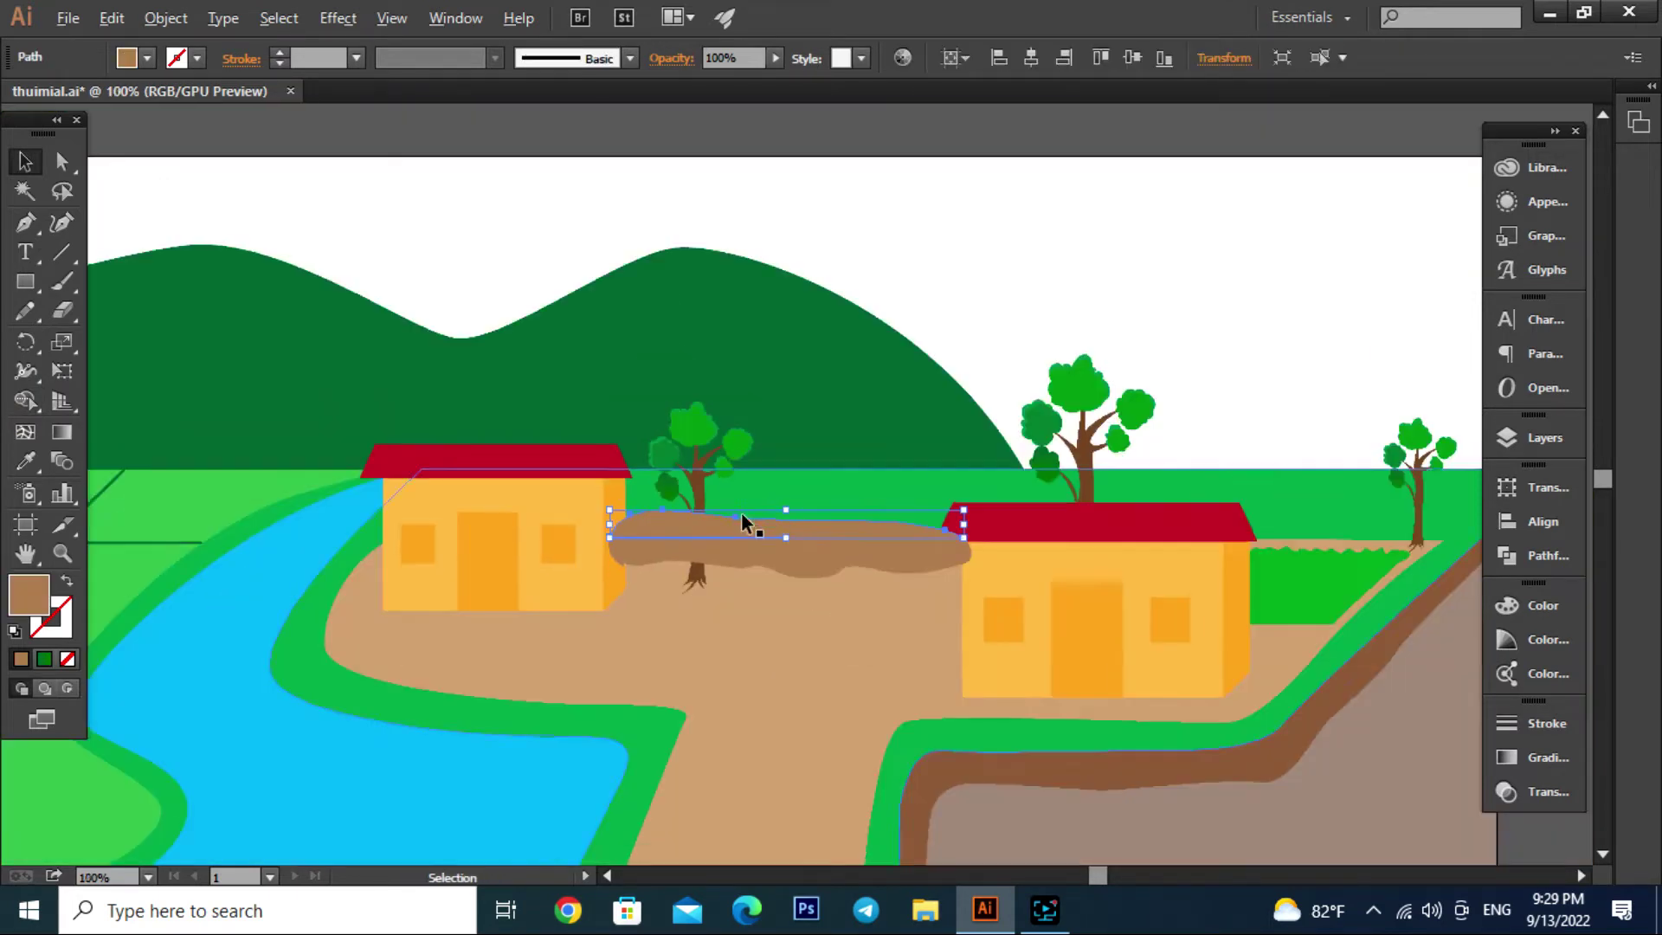
left_click(1057, 737)
scroll(832, 565, "up", 2)
left_click(762, 591)
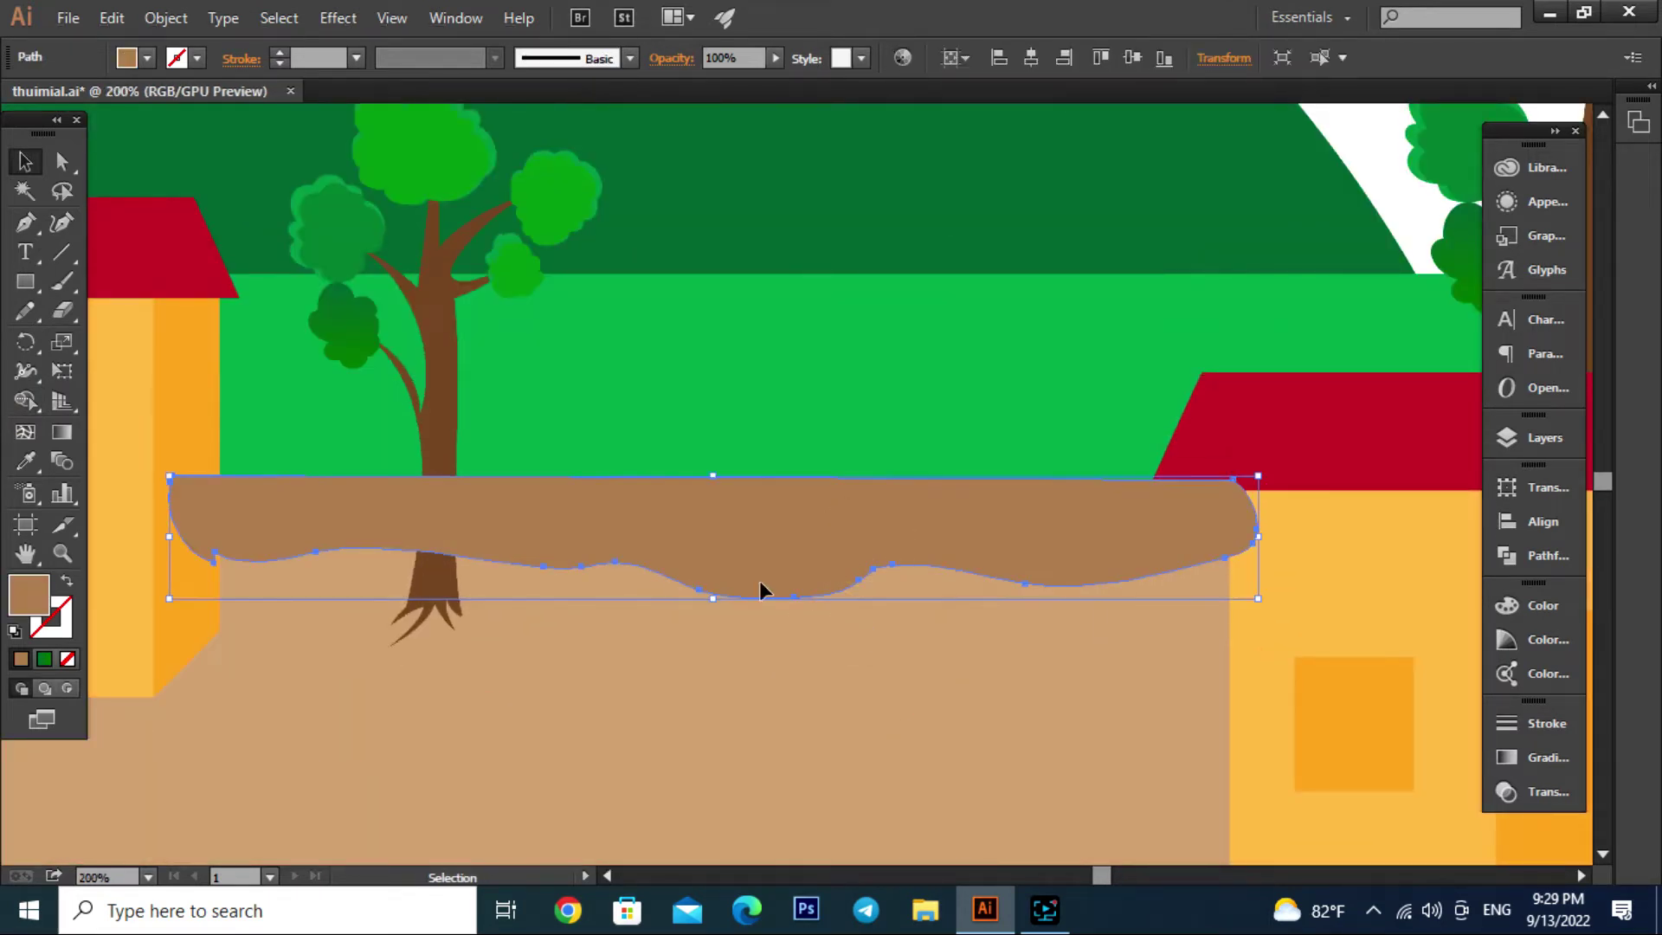
left_click(630, 58)
left_click(776, 58)
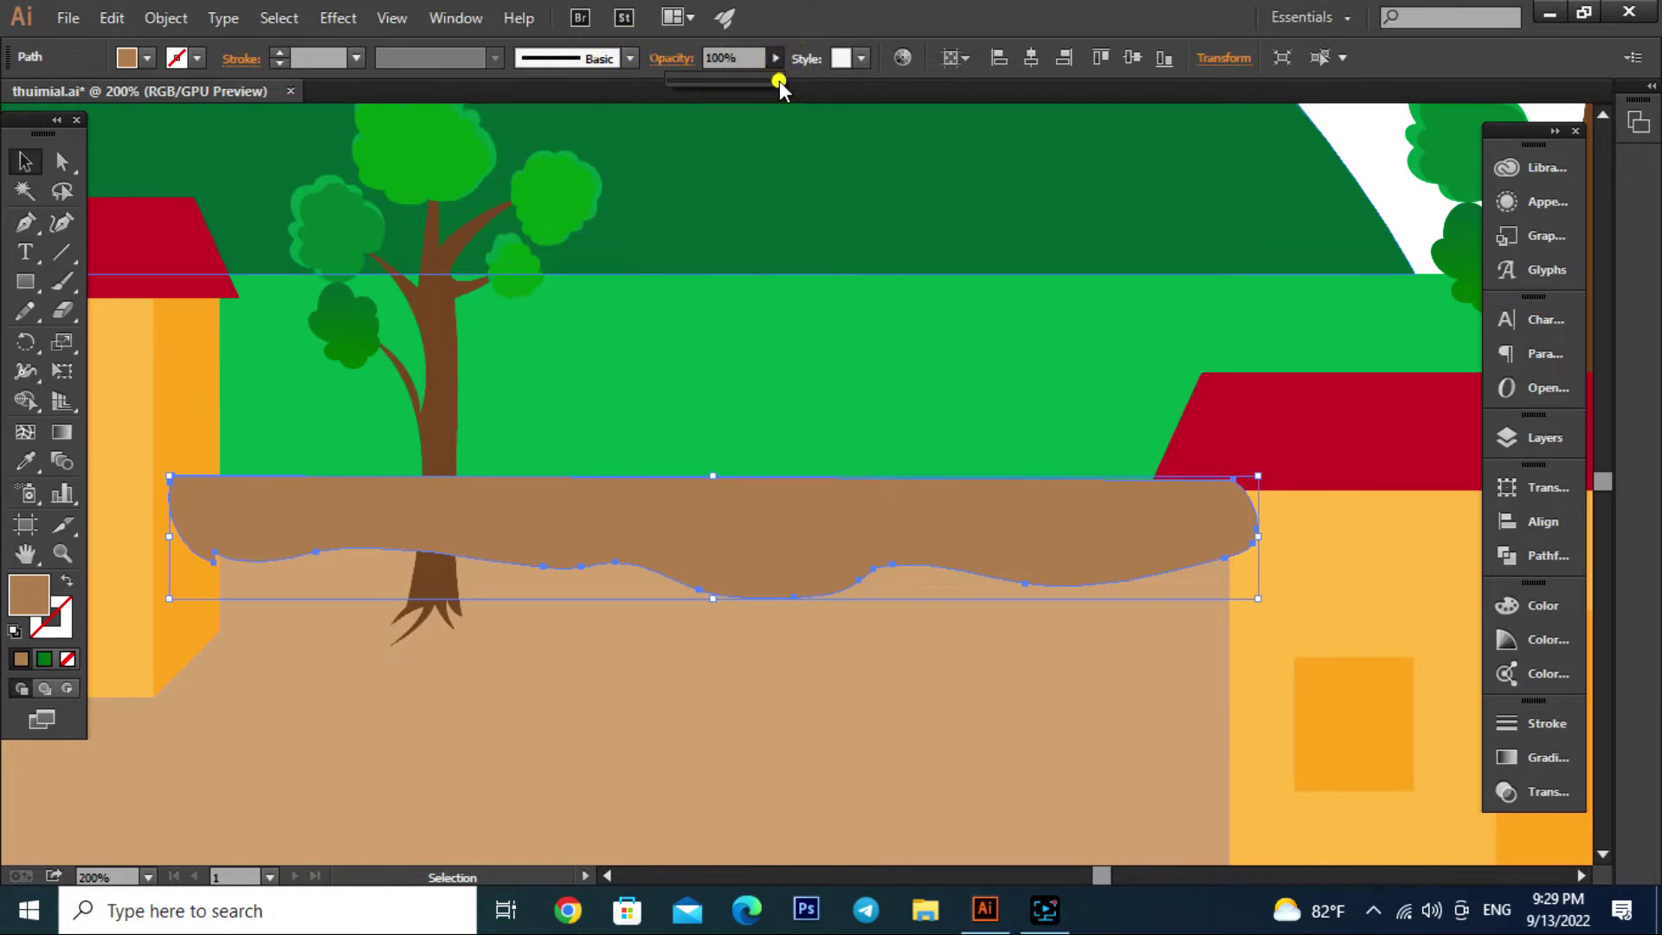
left_click_drag(783, 80, 711, 82)
Make the shadow slightly more transparent, then select the large ground path
left_click(809, 538)
key("a")
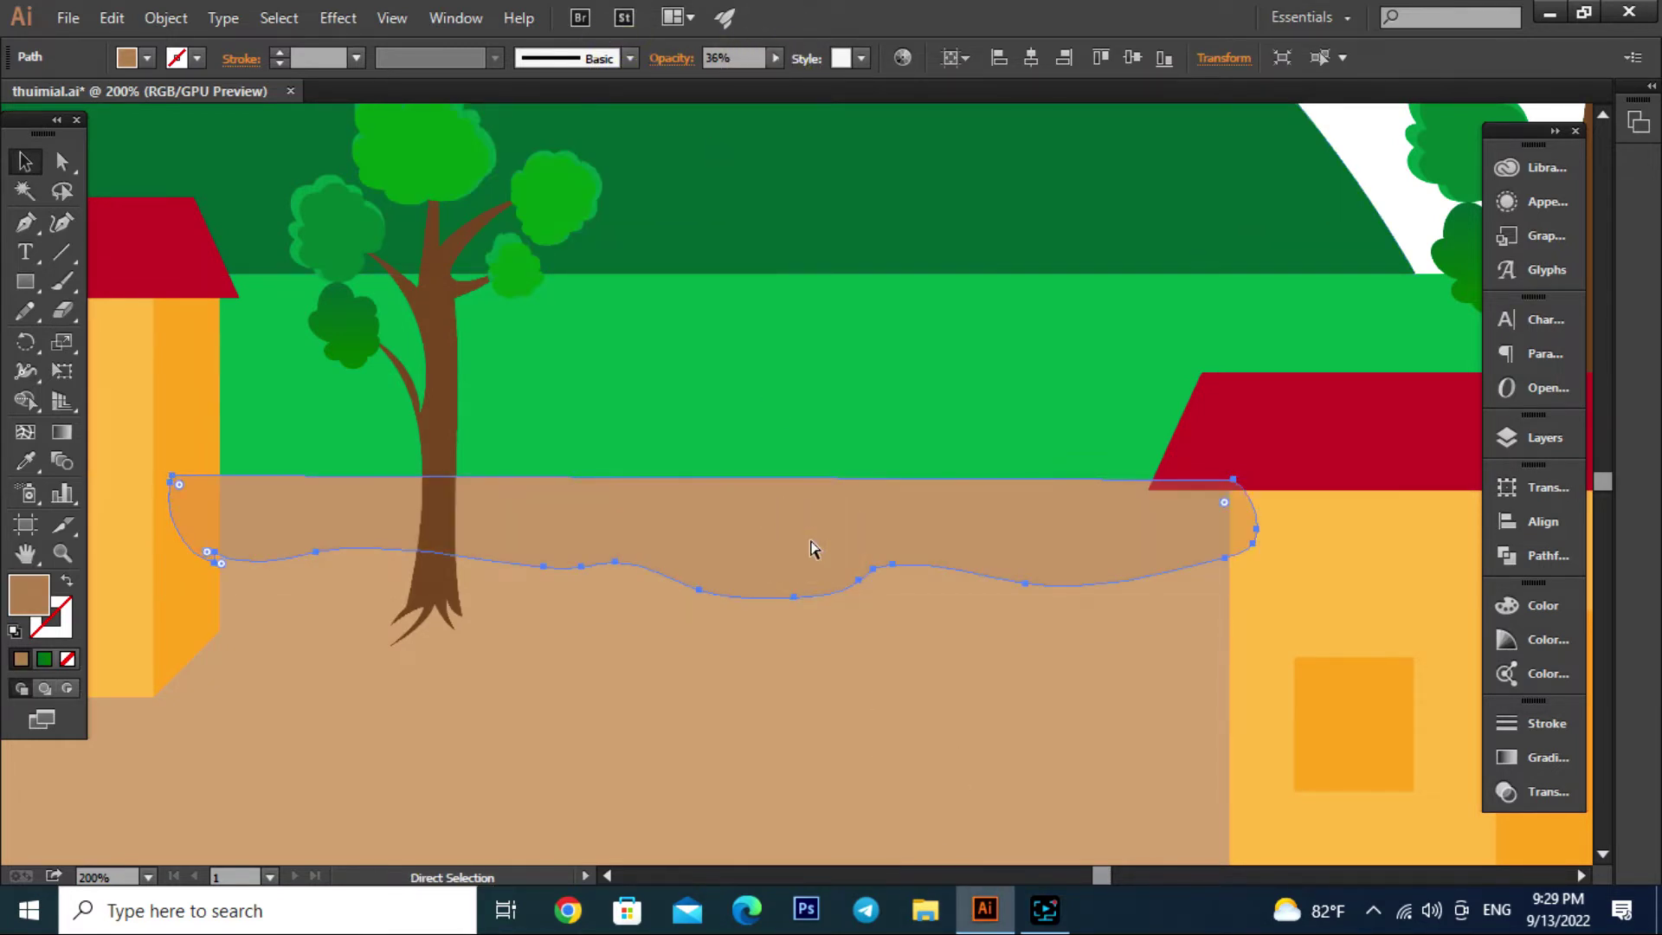
key("v")
left_click(901, 668)
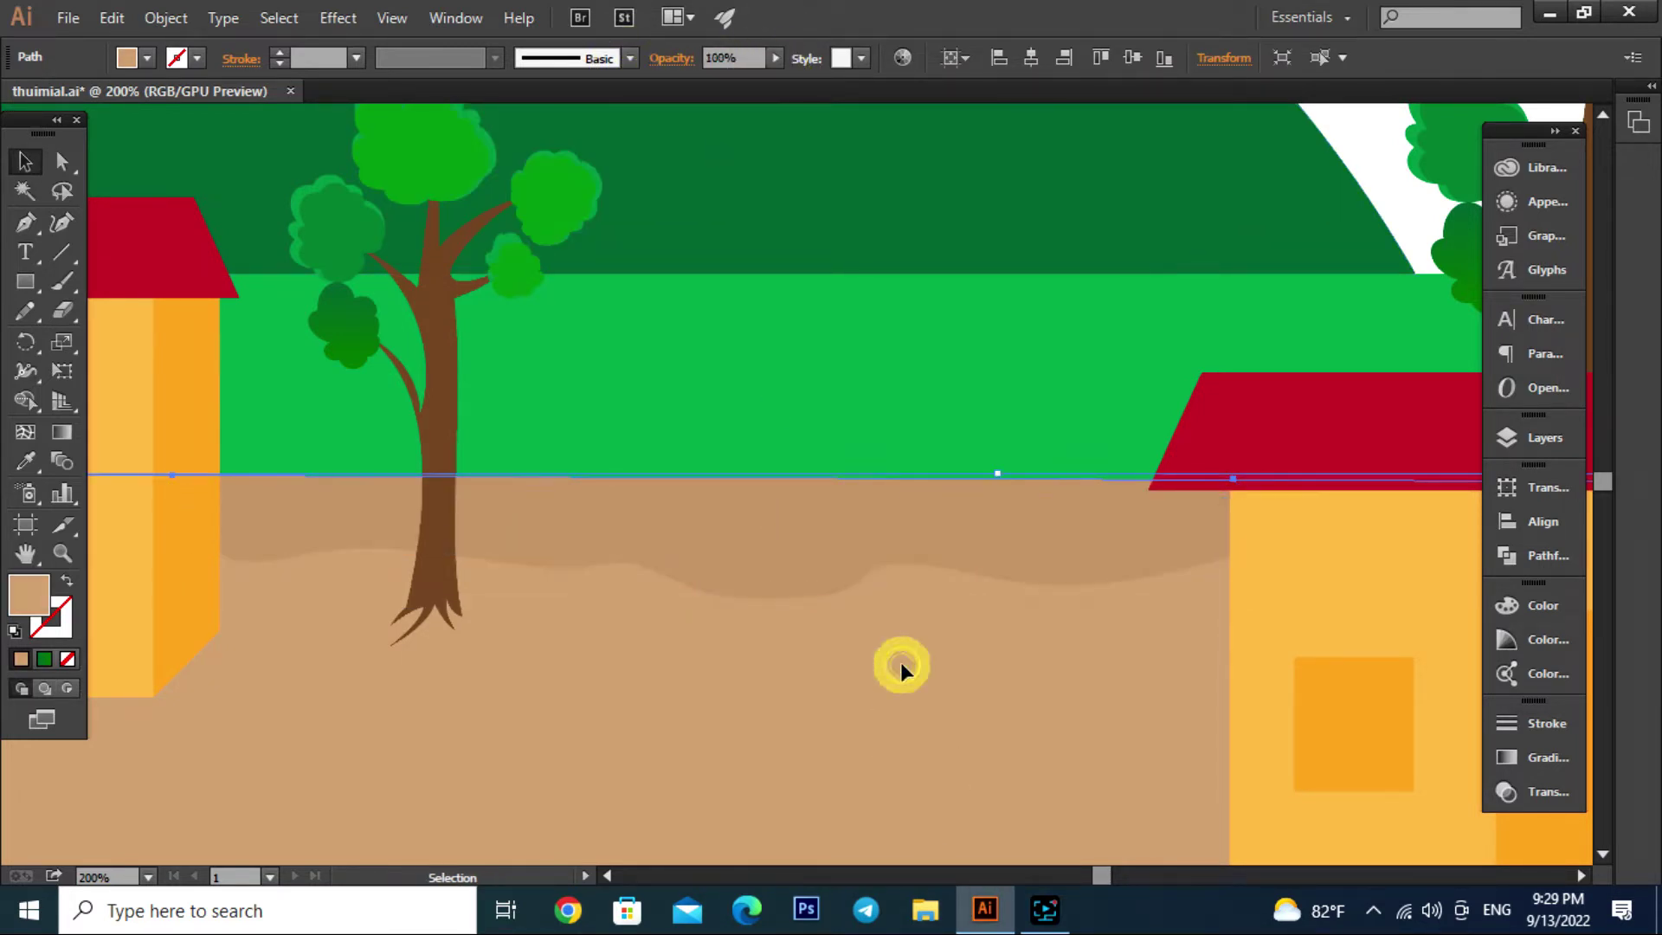
scroll(900, 667, "down", 4)
scroll(897, 452, "up", 3)
left_click(898, 457)
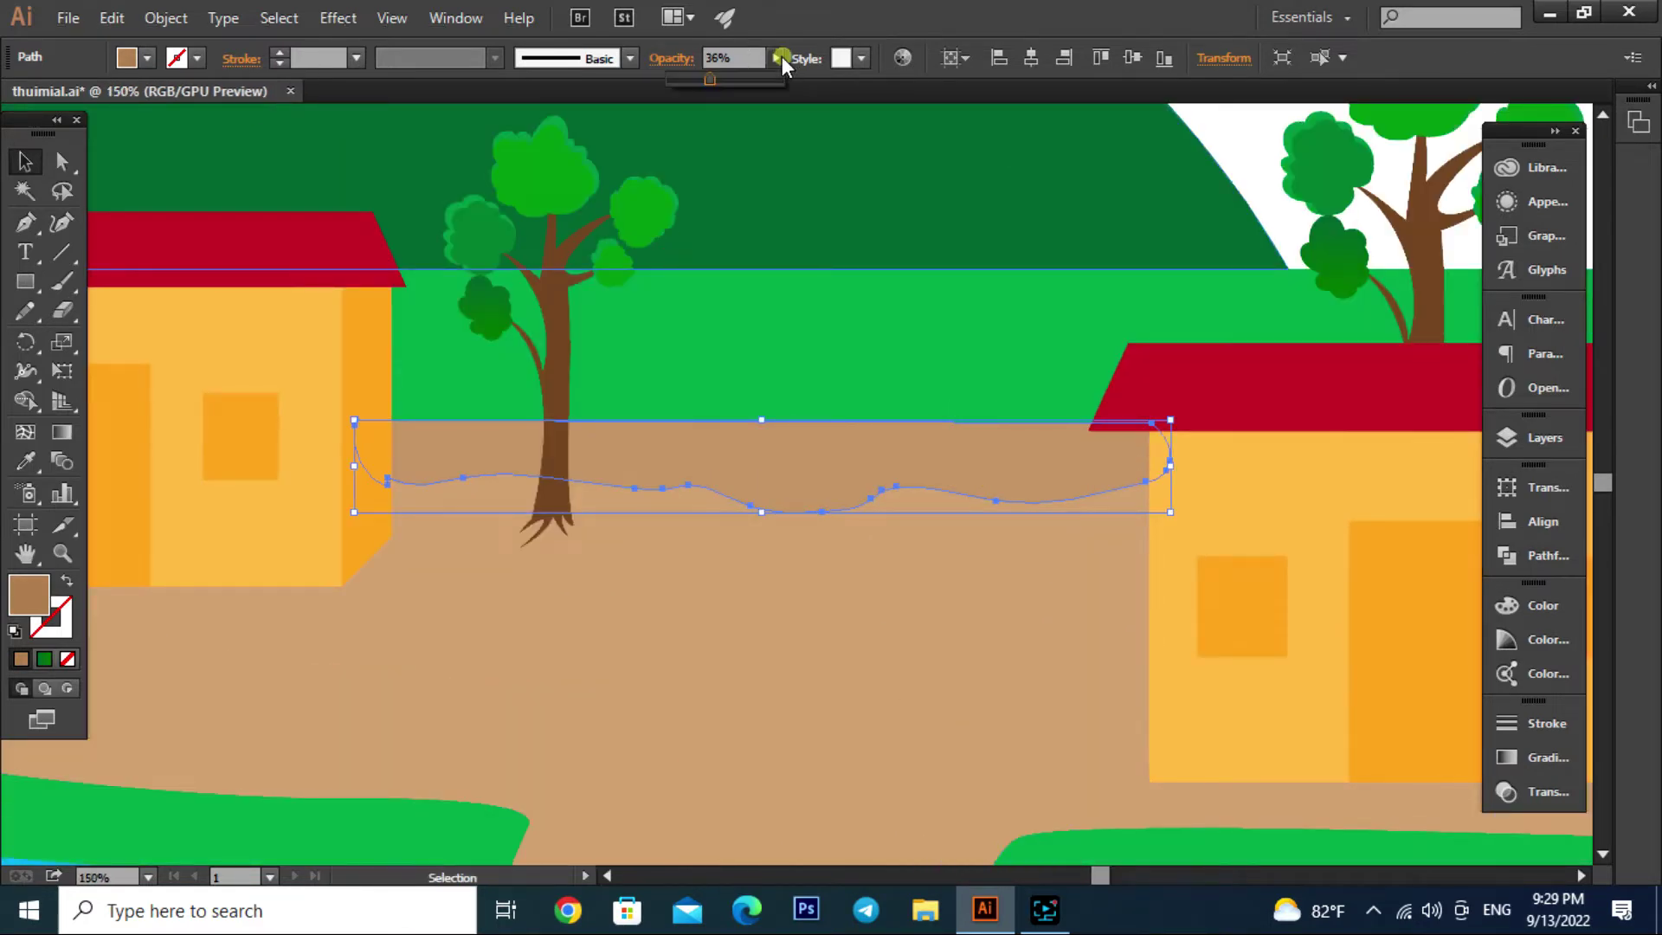
left_click_drag(710, 79, 703, 80)
scroll(836, 563, "down", 2)
scroll(832, 537, "down", 2)
left_click(872, 620)
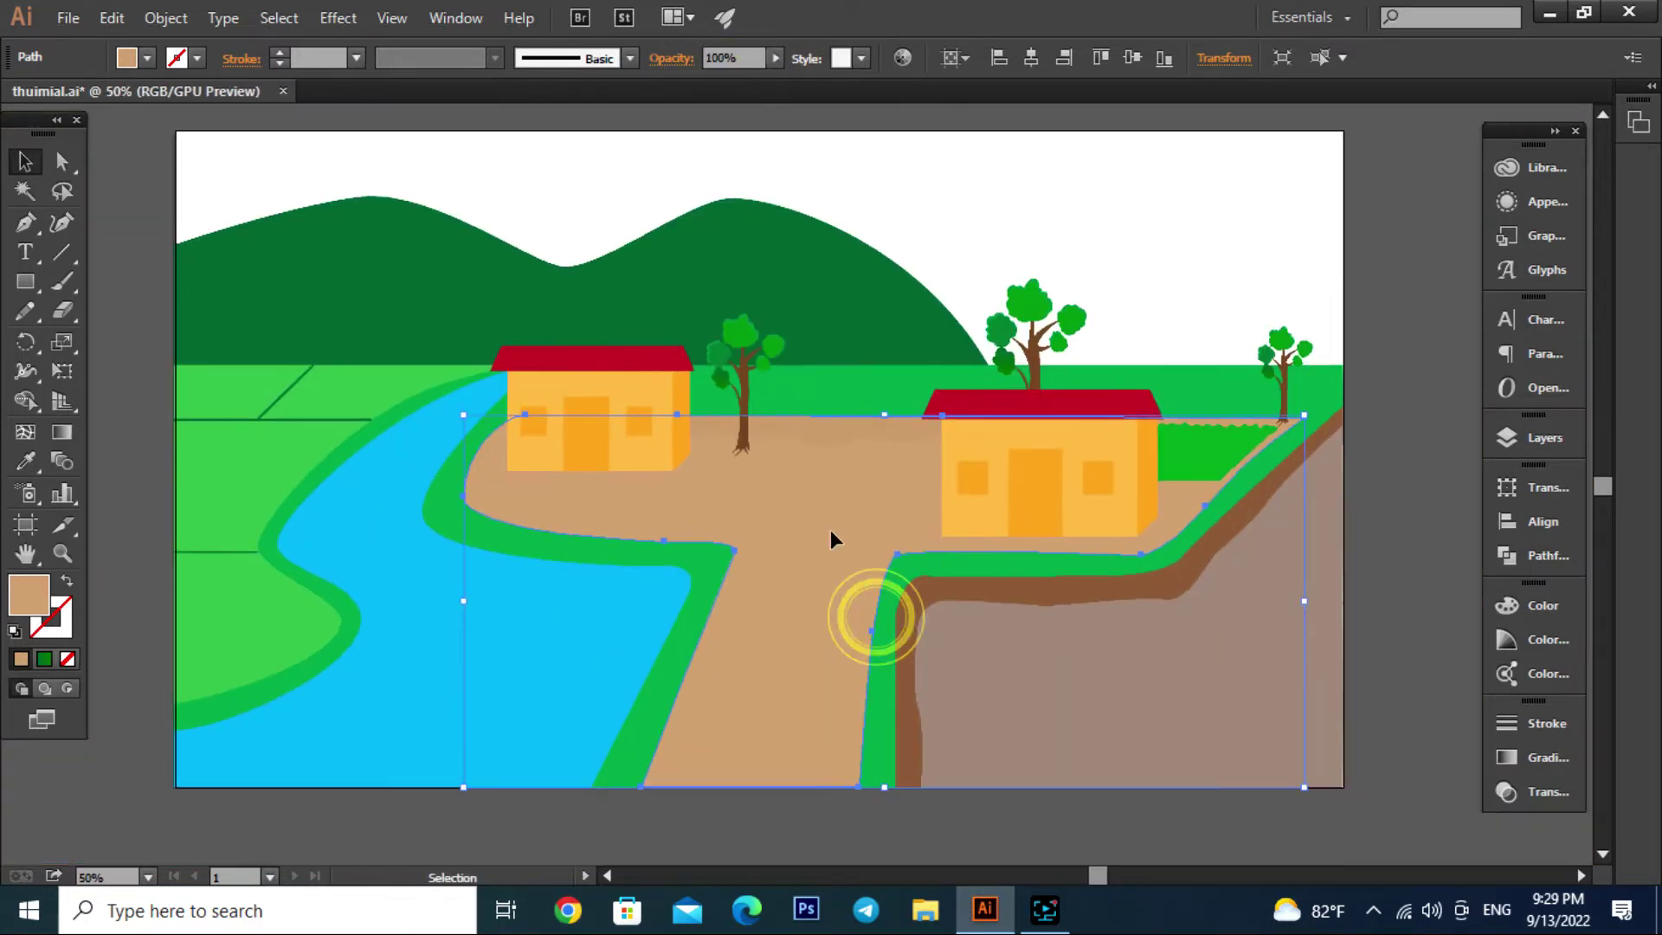
scroll(872, 620, "up", 3)
Try the Pencil tool and scroll around the canvas near the left house and path
left_click(26, 312)
scroll(703, 495, "up", 1)
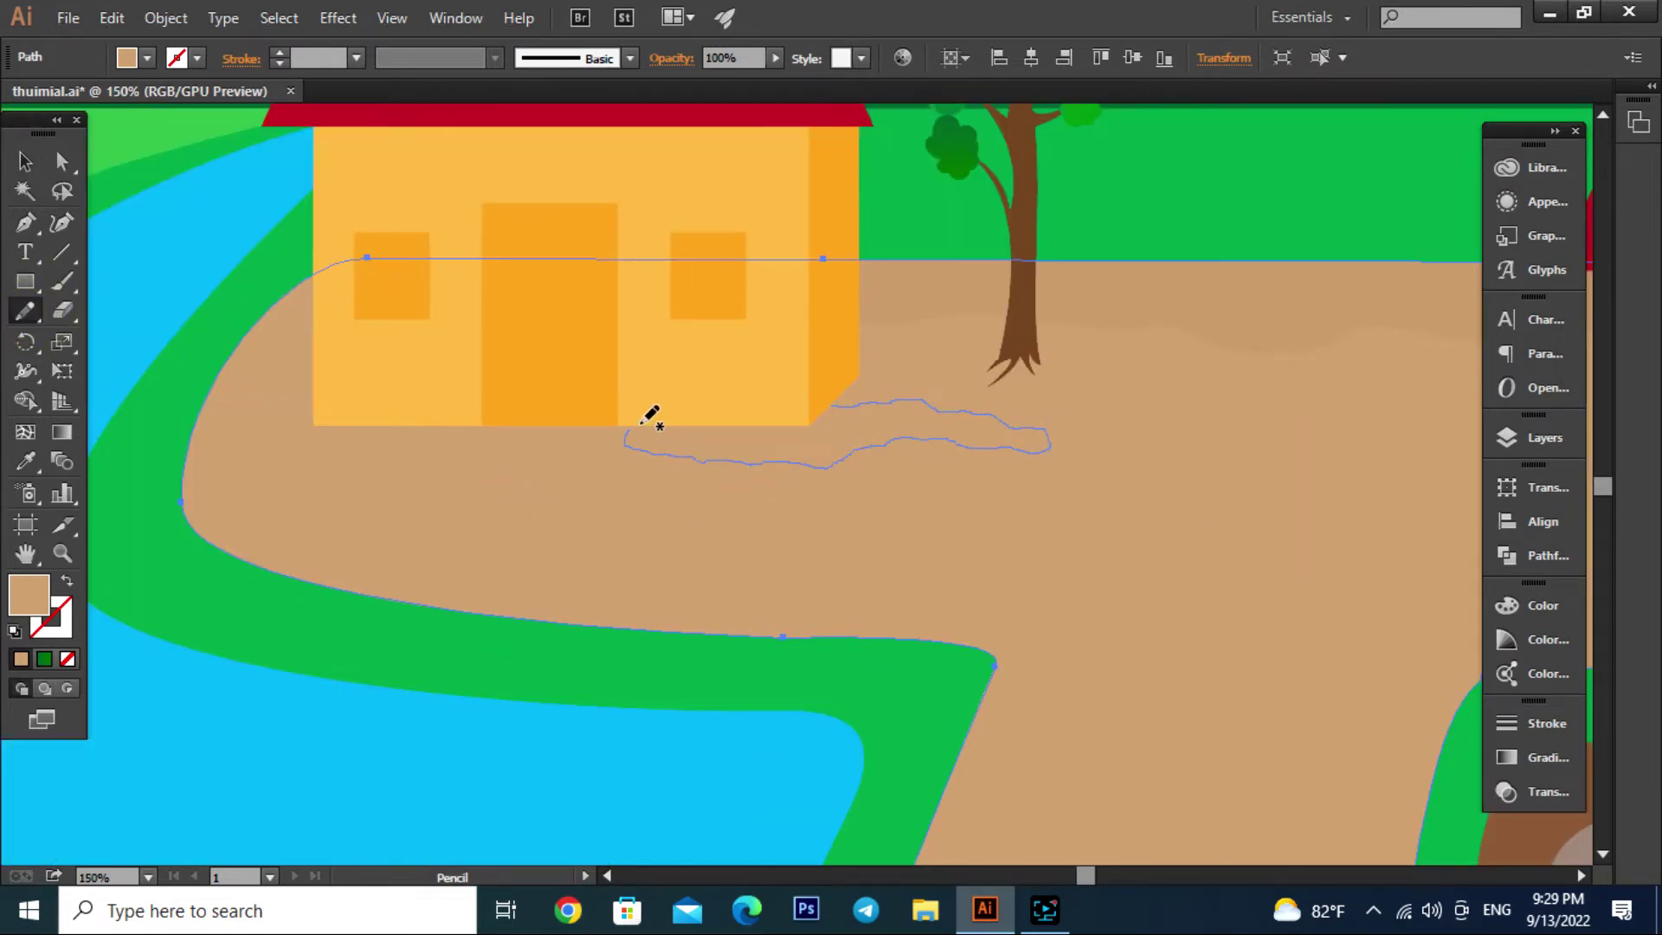
key("v")
scroll(988, 418, "down", 2)
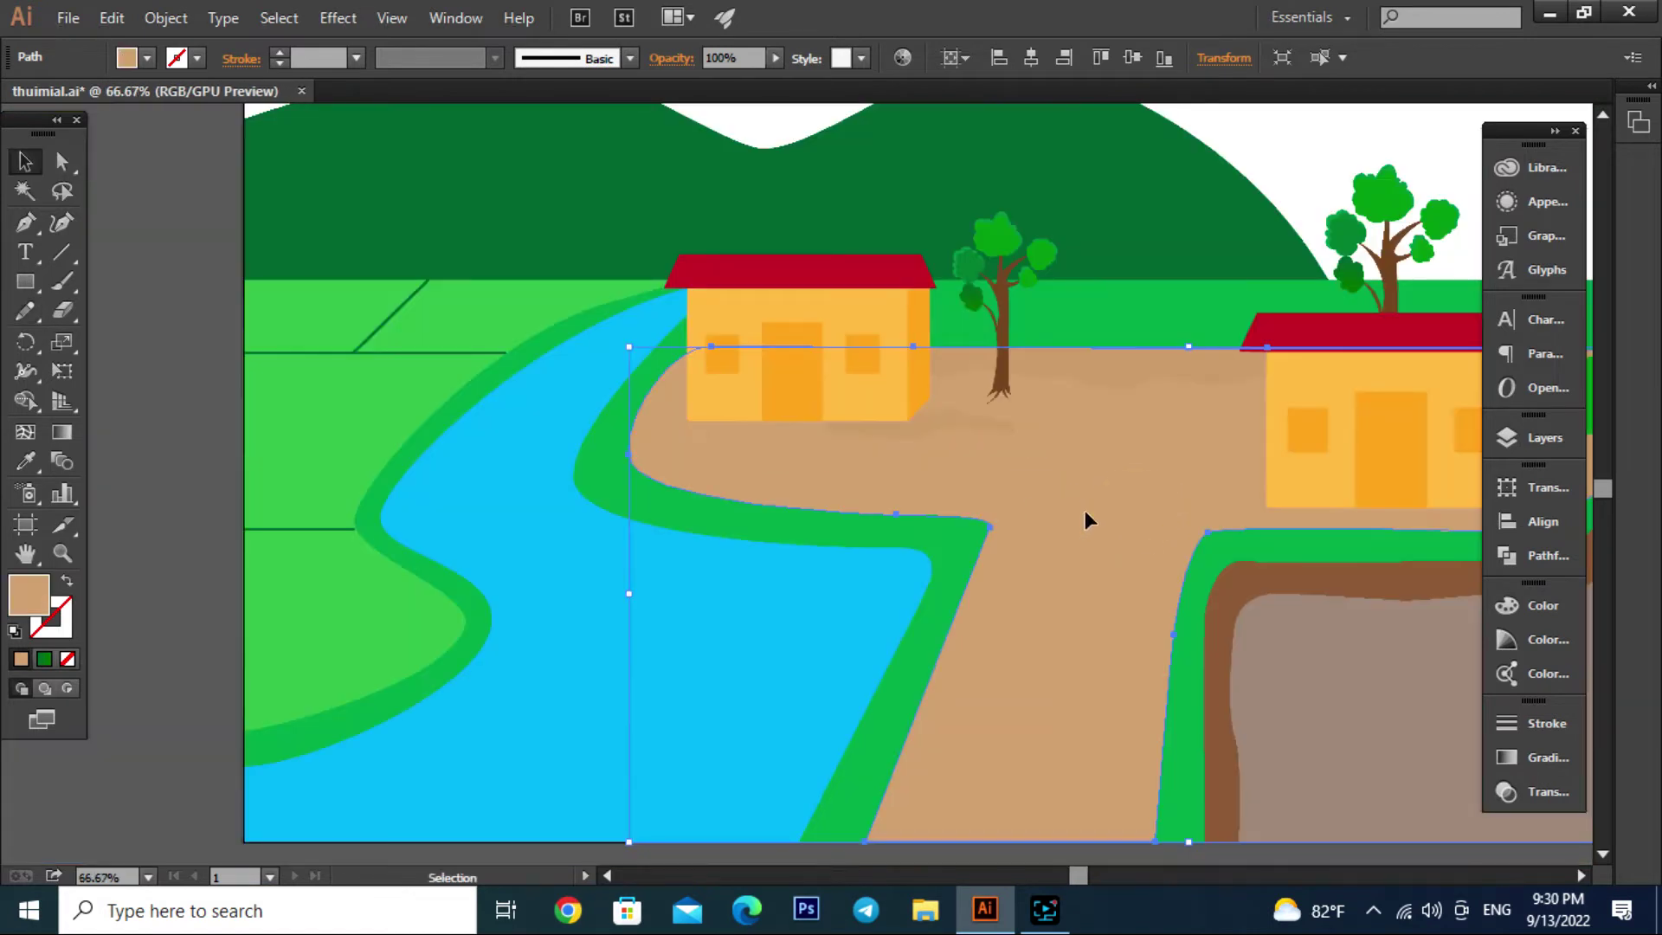
scroll(1084, 520, "down", 2)
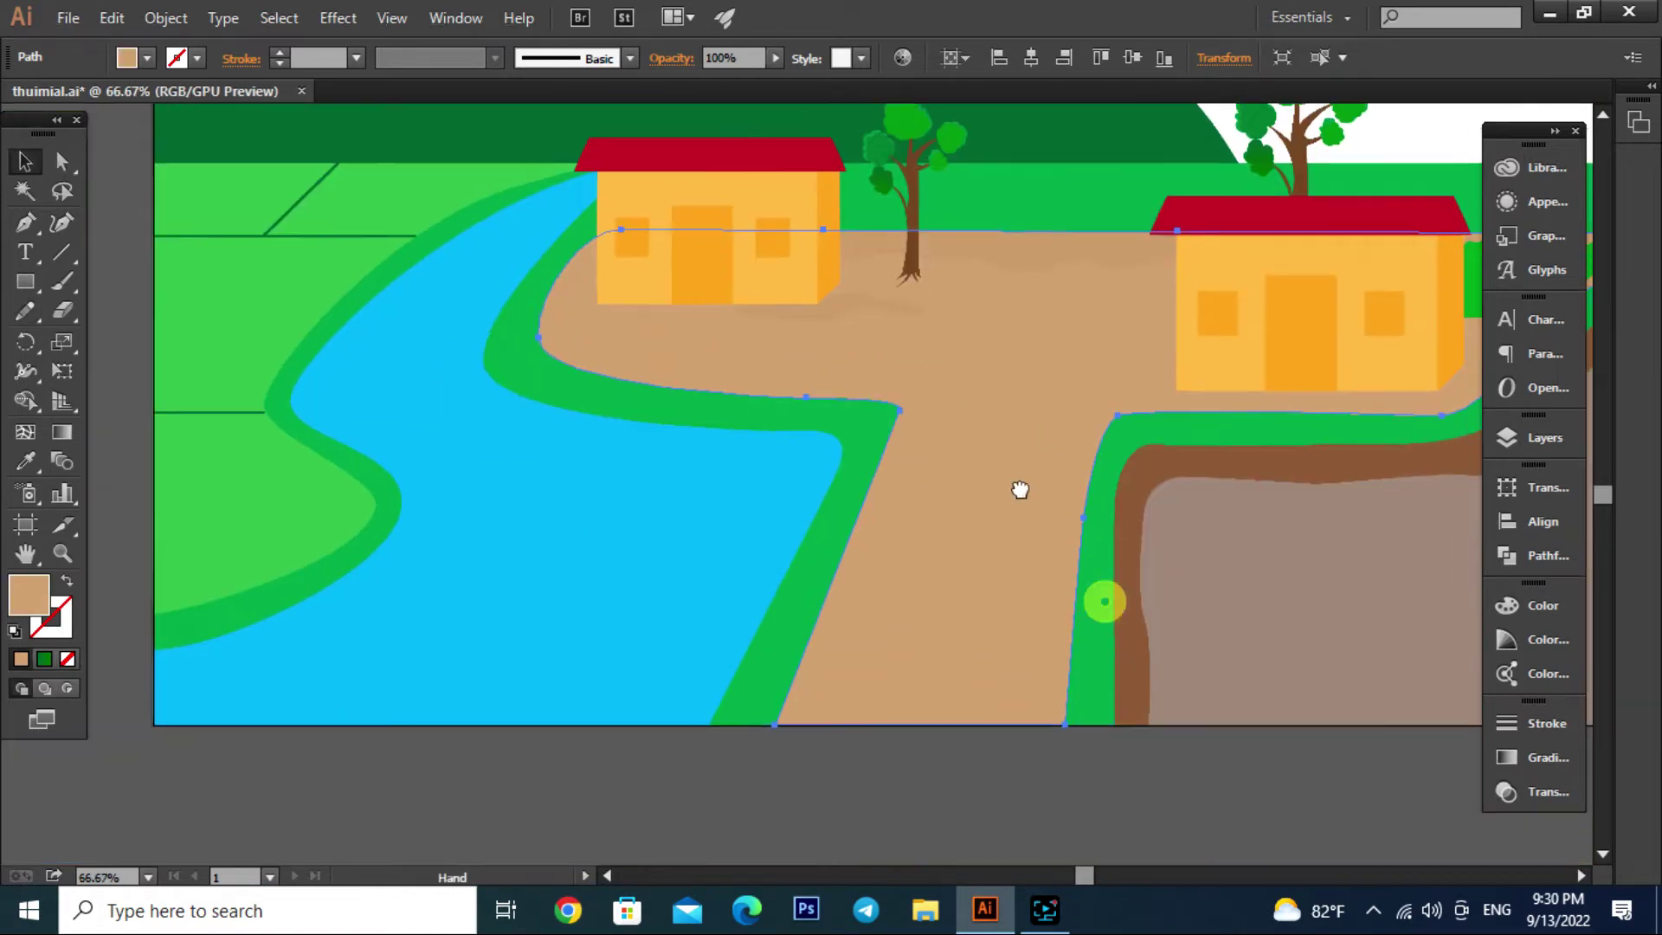
left_click(16, 314)
scroll(886, 724, "up", 1)
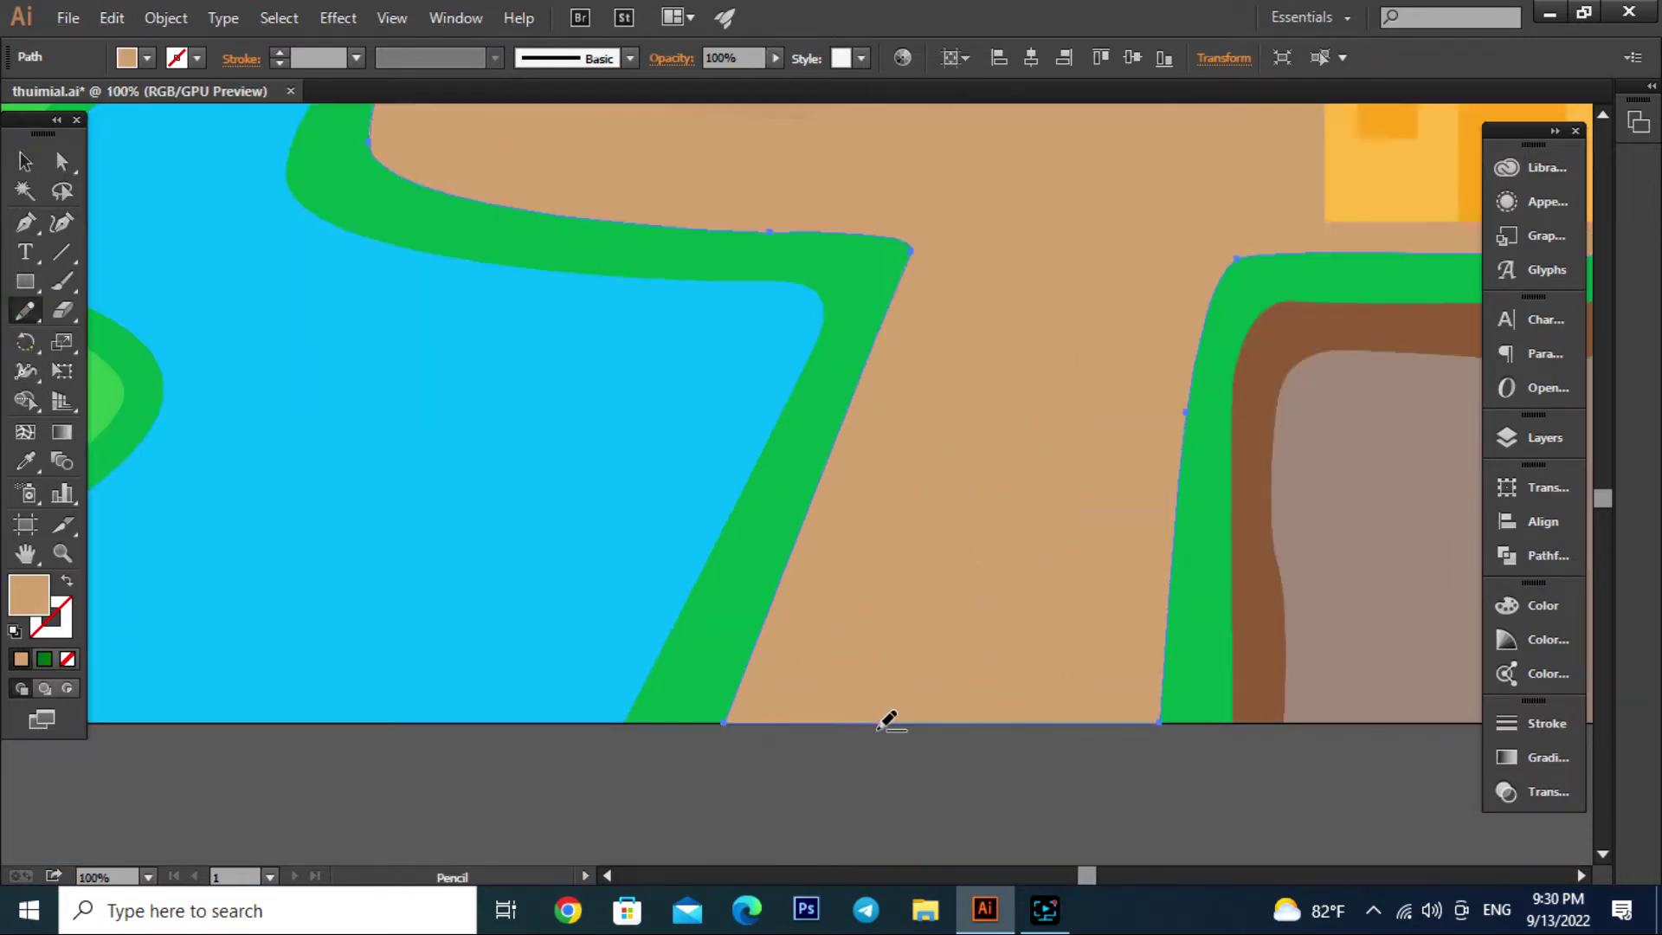
scroll(886, 732, "up", 2)
key("v")
scroll(839, 802, "down", 2)
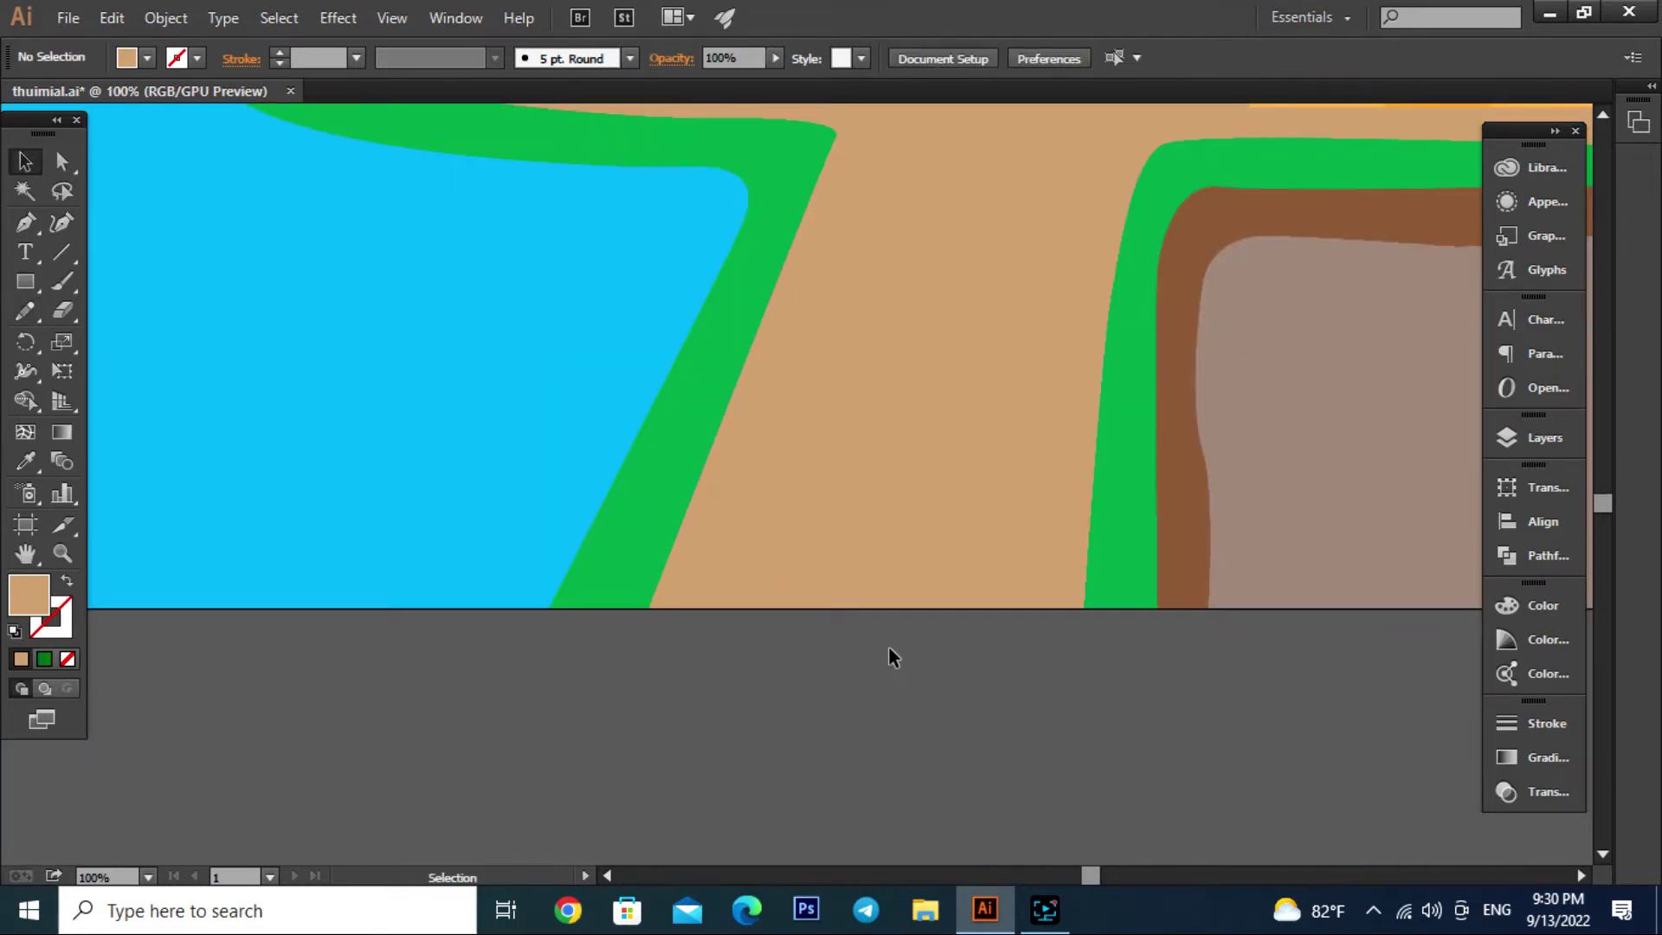
scroll(890, 647, "down", 3)
scroll(909, 598, "up", 2)
scroll(963, 573, "up", 1)
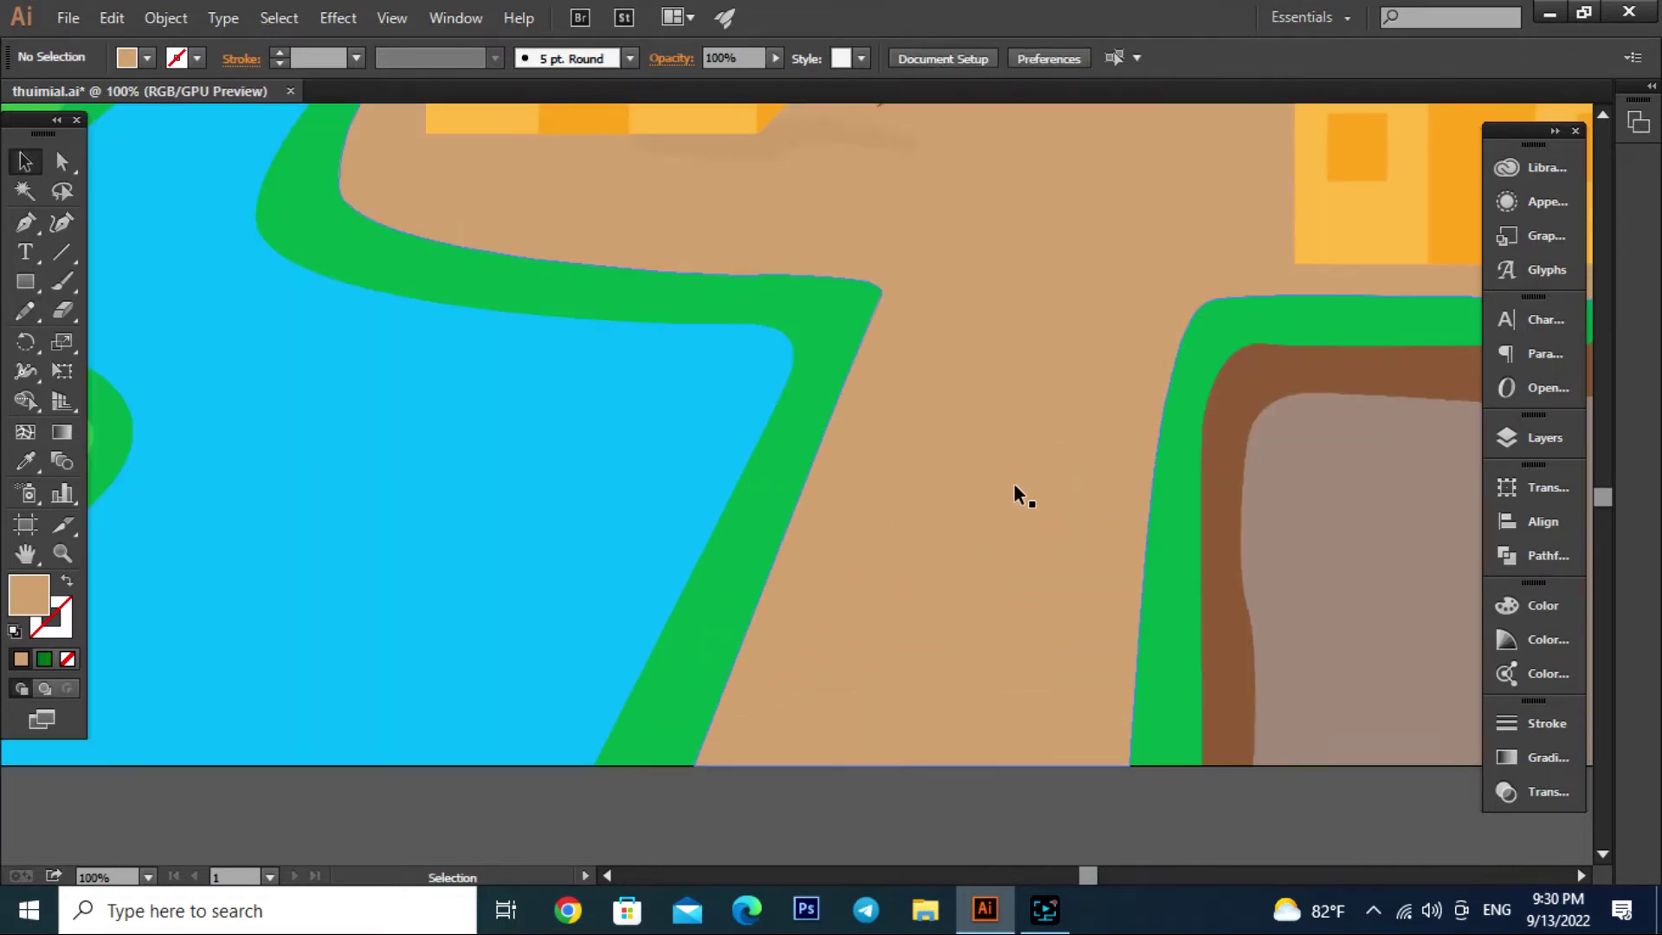
Draw a Pen outline along the tan path's left edge down to the bottom
key("p")
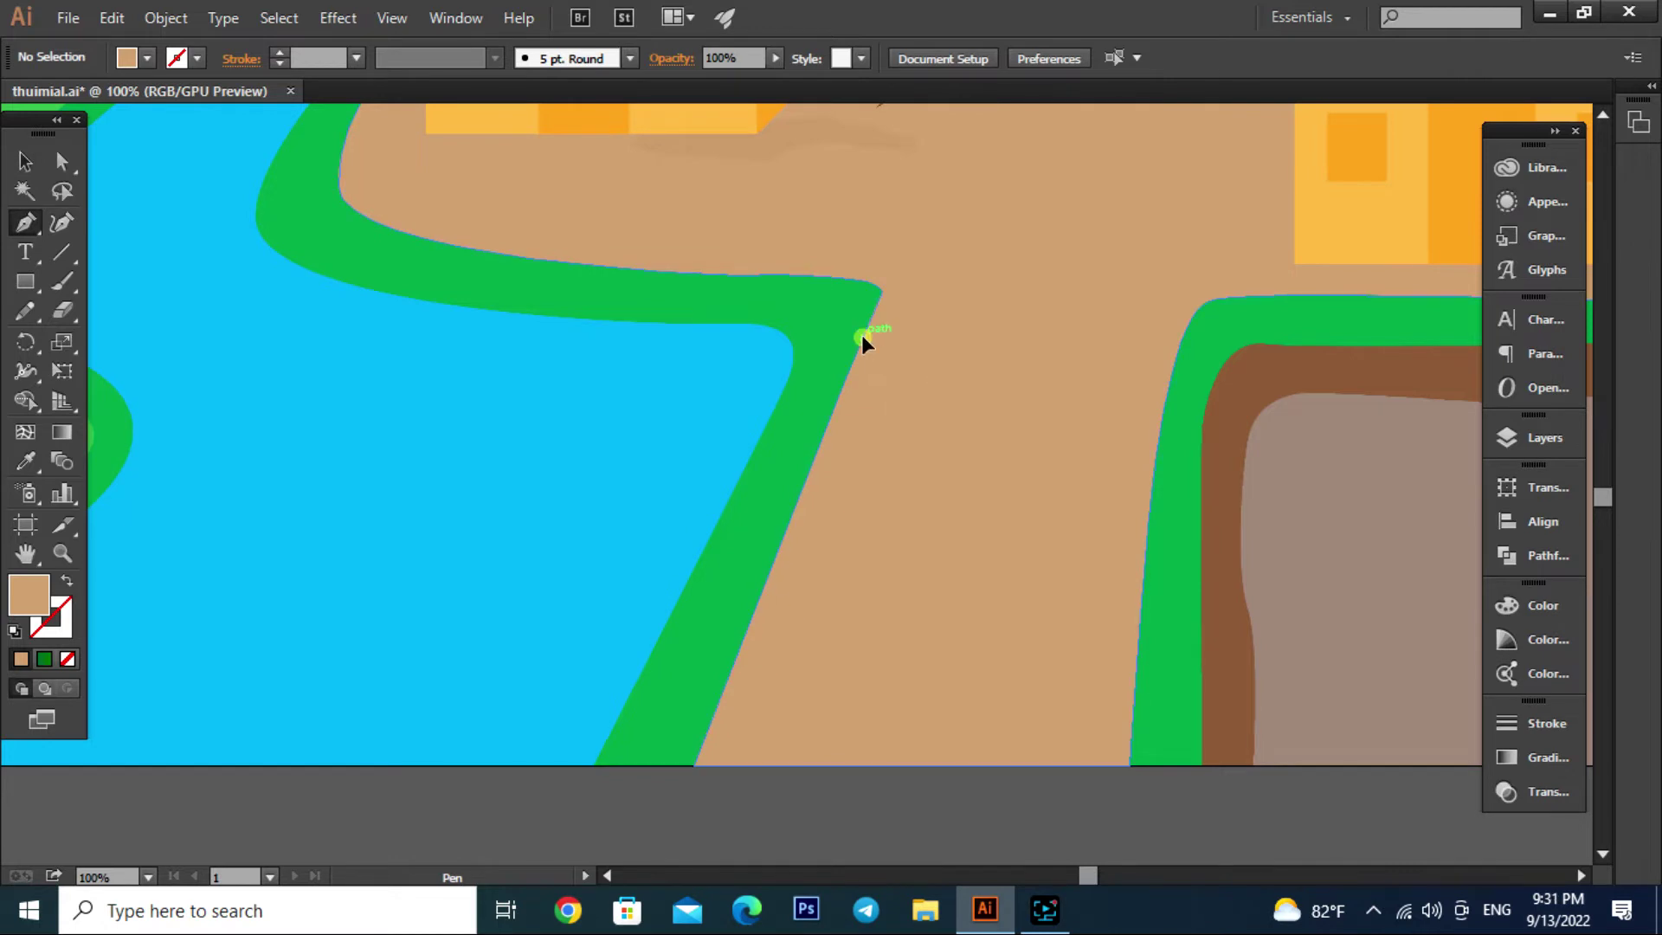
left_click_drag(869, 530, 833, 668)
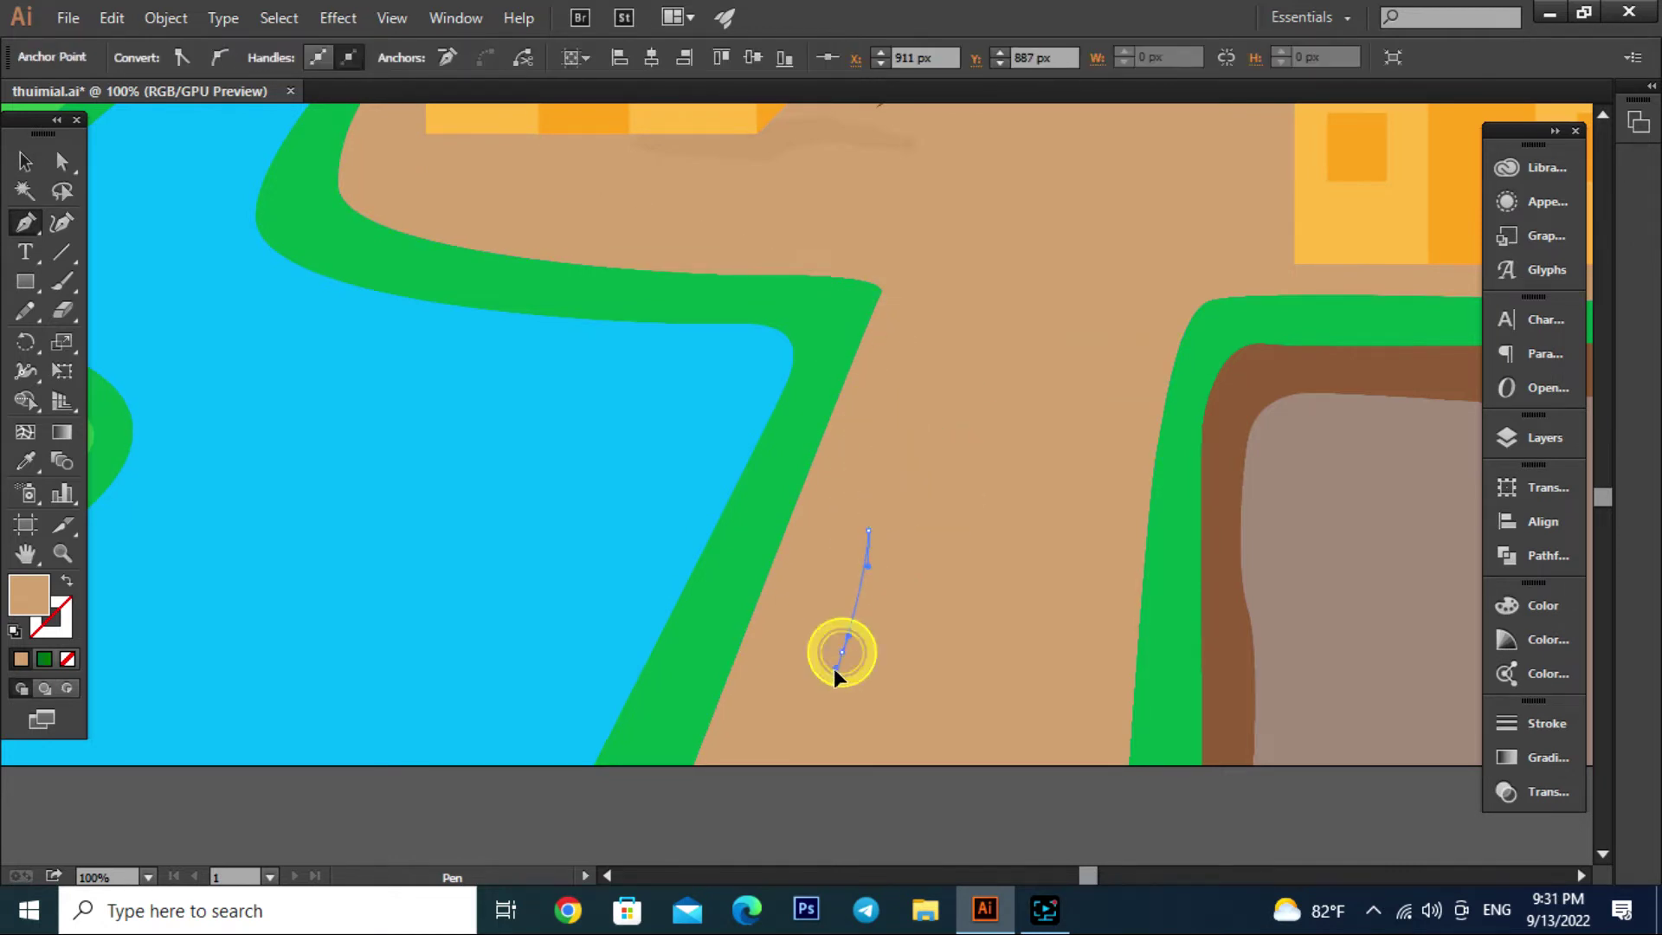
left_click(858, 765)
left_click(693, 765)
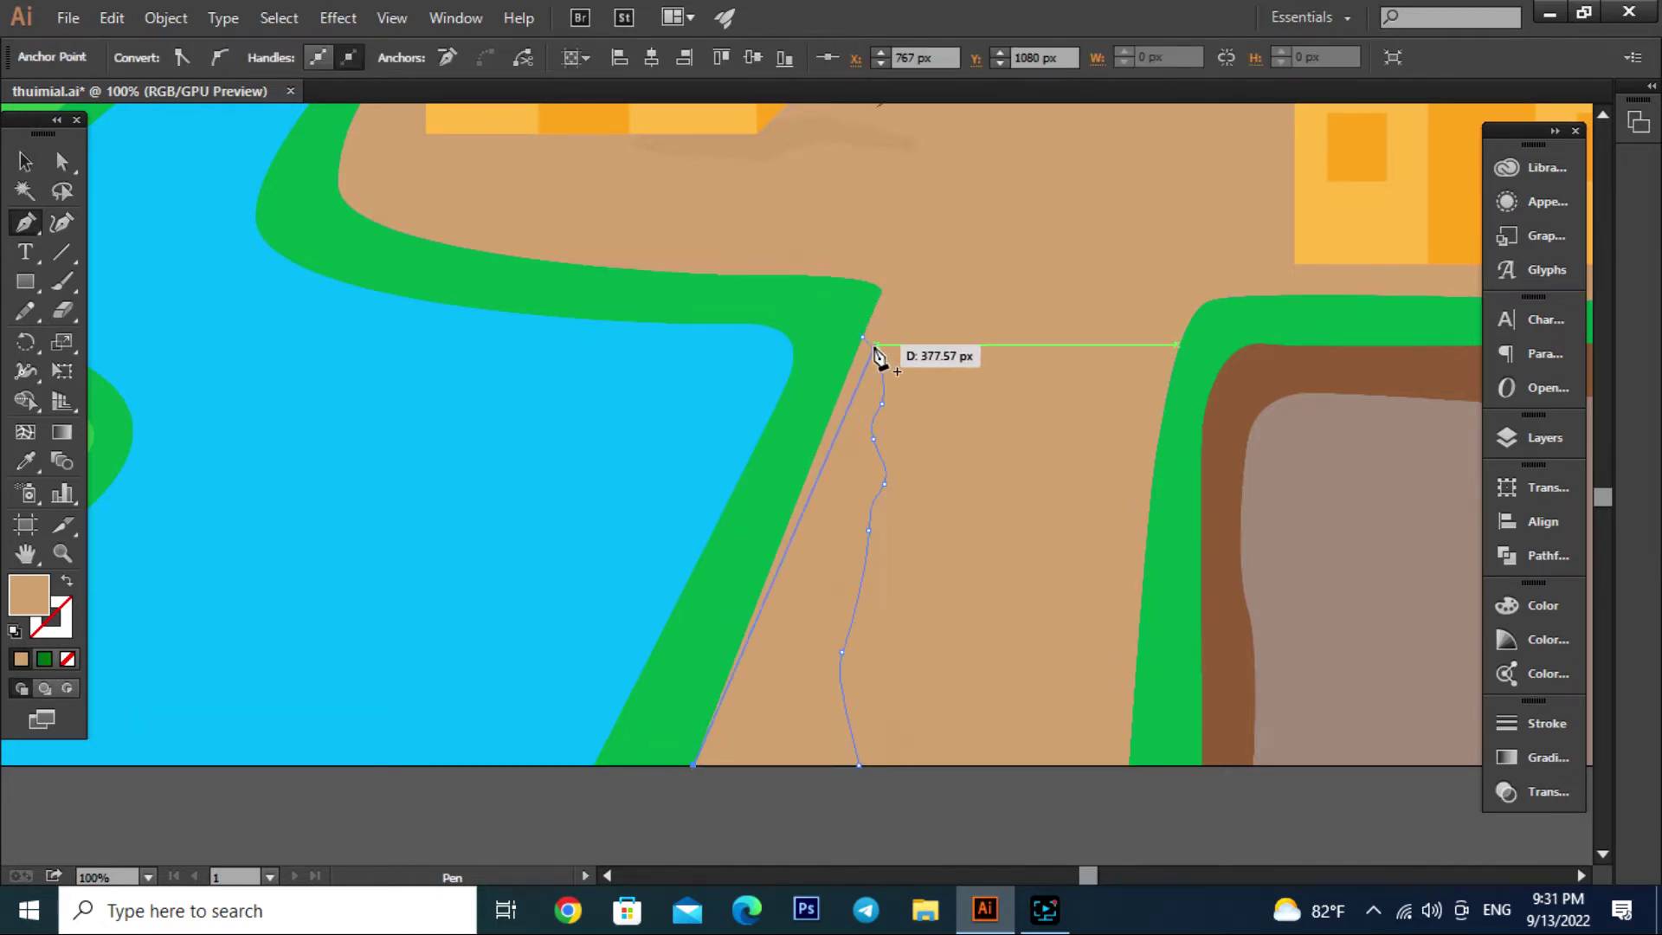
left_click(873, 345)
key("v")
Give the outline the house shadow's 15%-opacity brown fill via the Eyedropper, then review it
key("ctrl+minus")
key("ctrl+minus")
key("i")
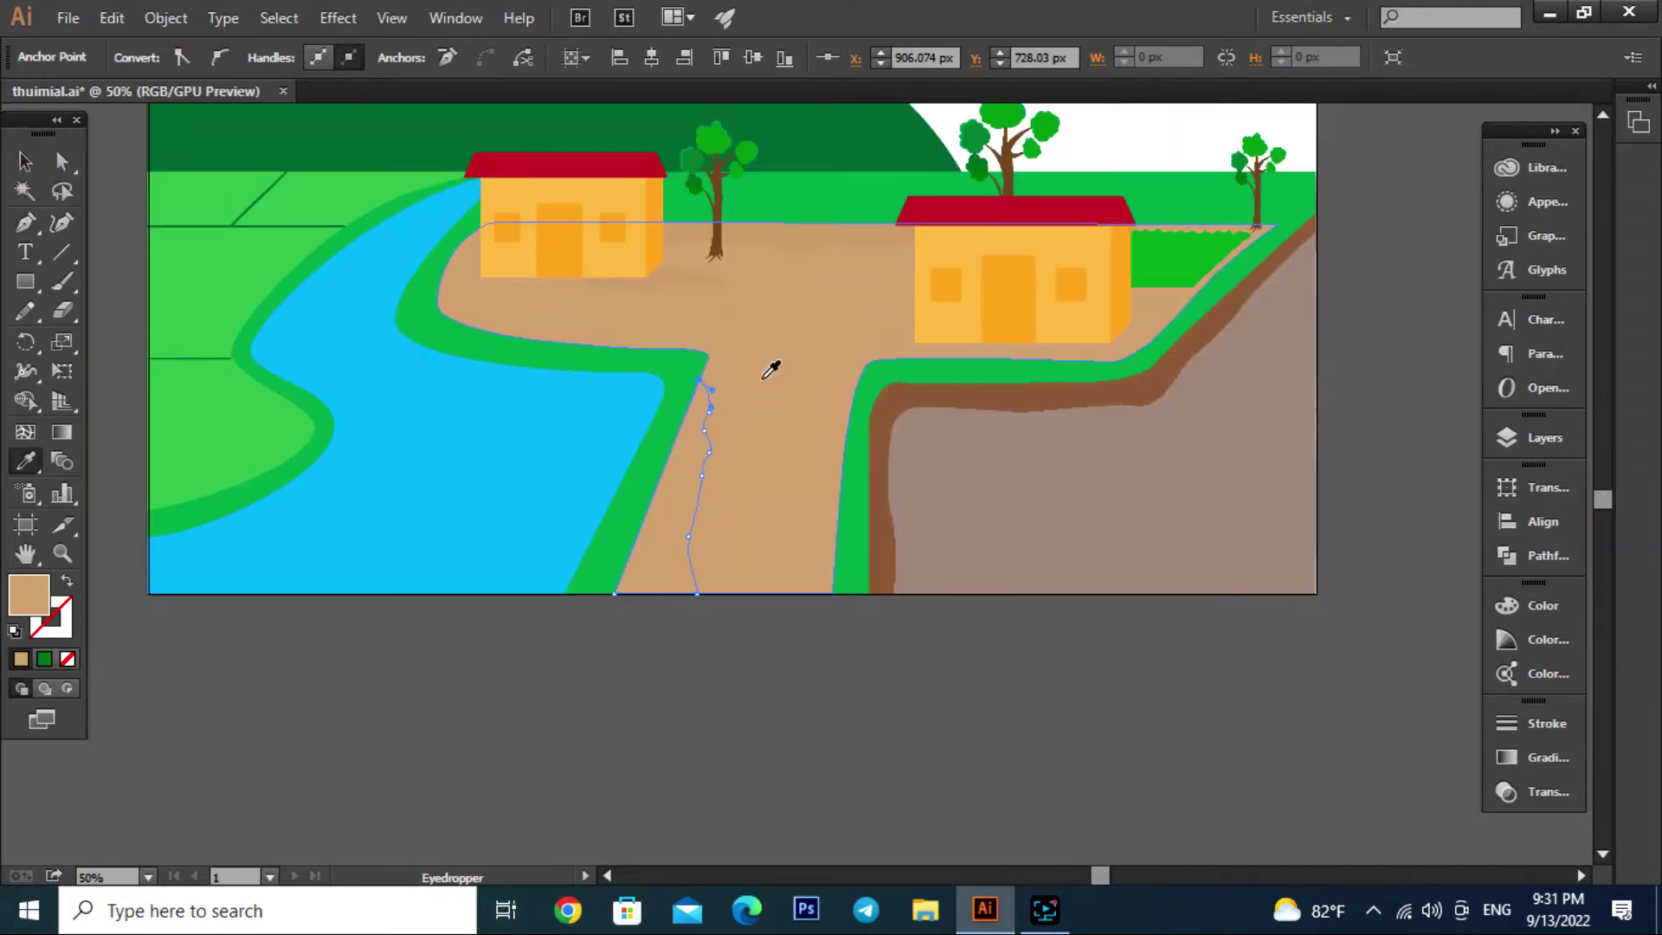
left_click(673, 280)
left_click(26, 160)
key("ctrl+shift+a")
scroll(733, 415, "up", 2)
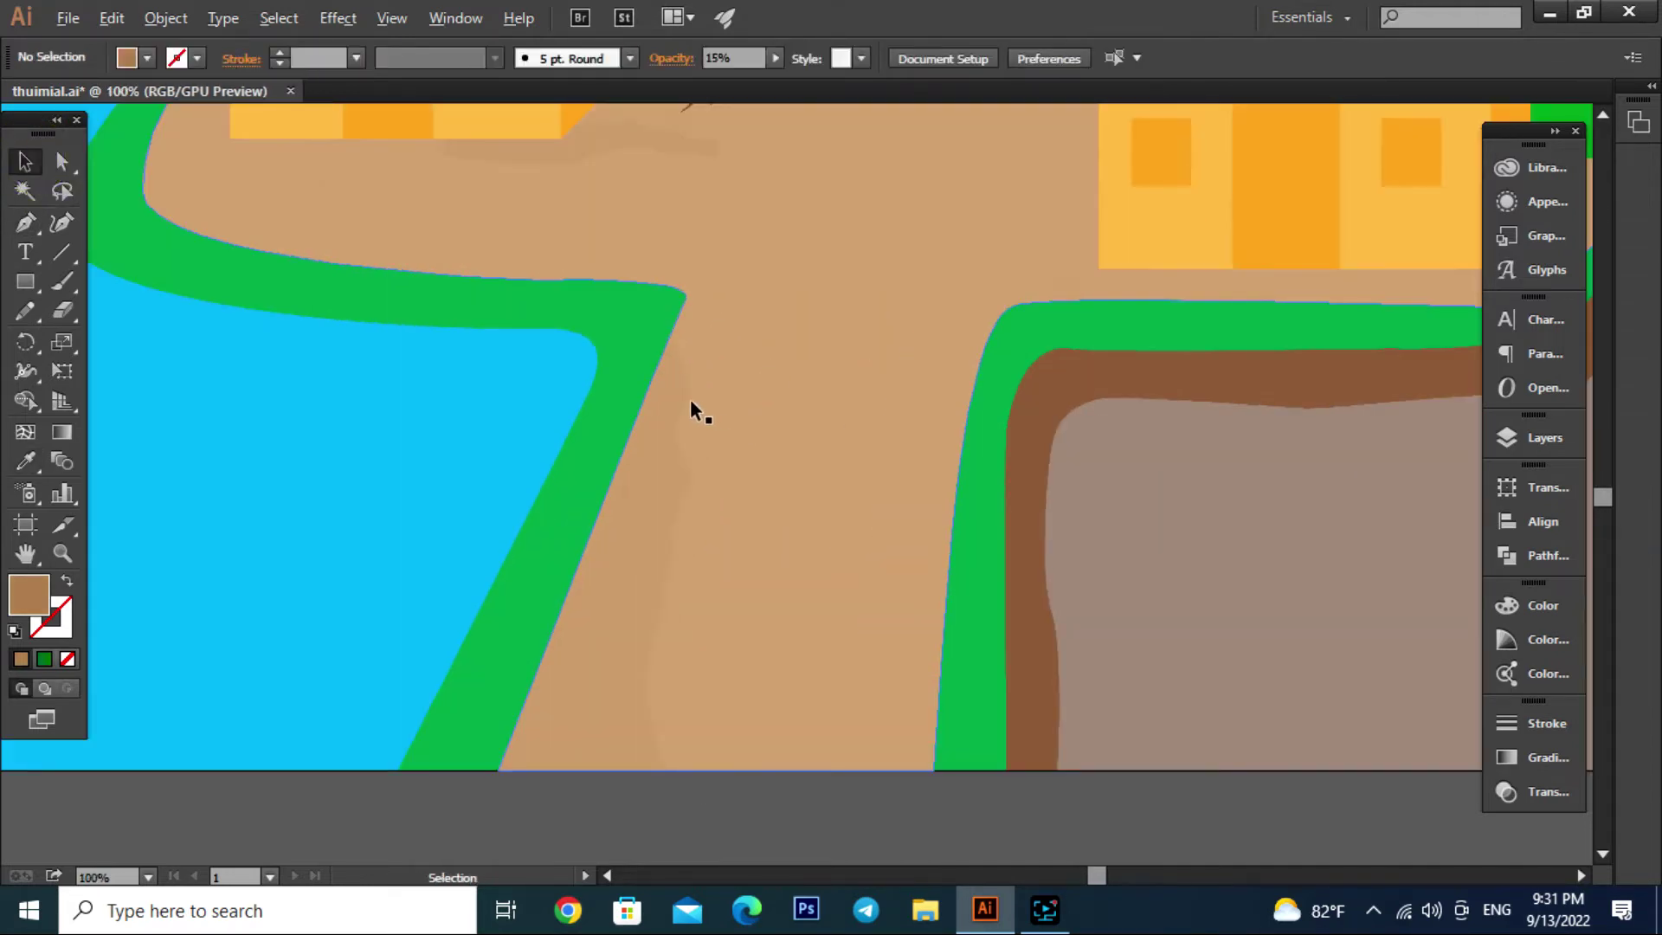
scroll(689, 399, "down", 2)
scroll(868, 346, "up", 1)
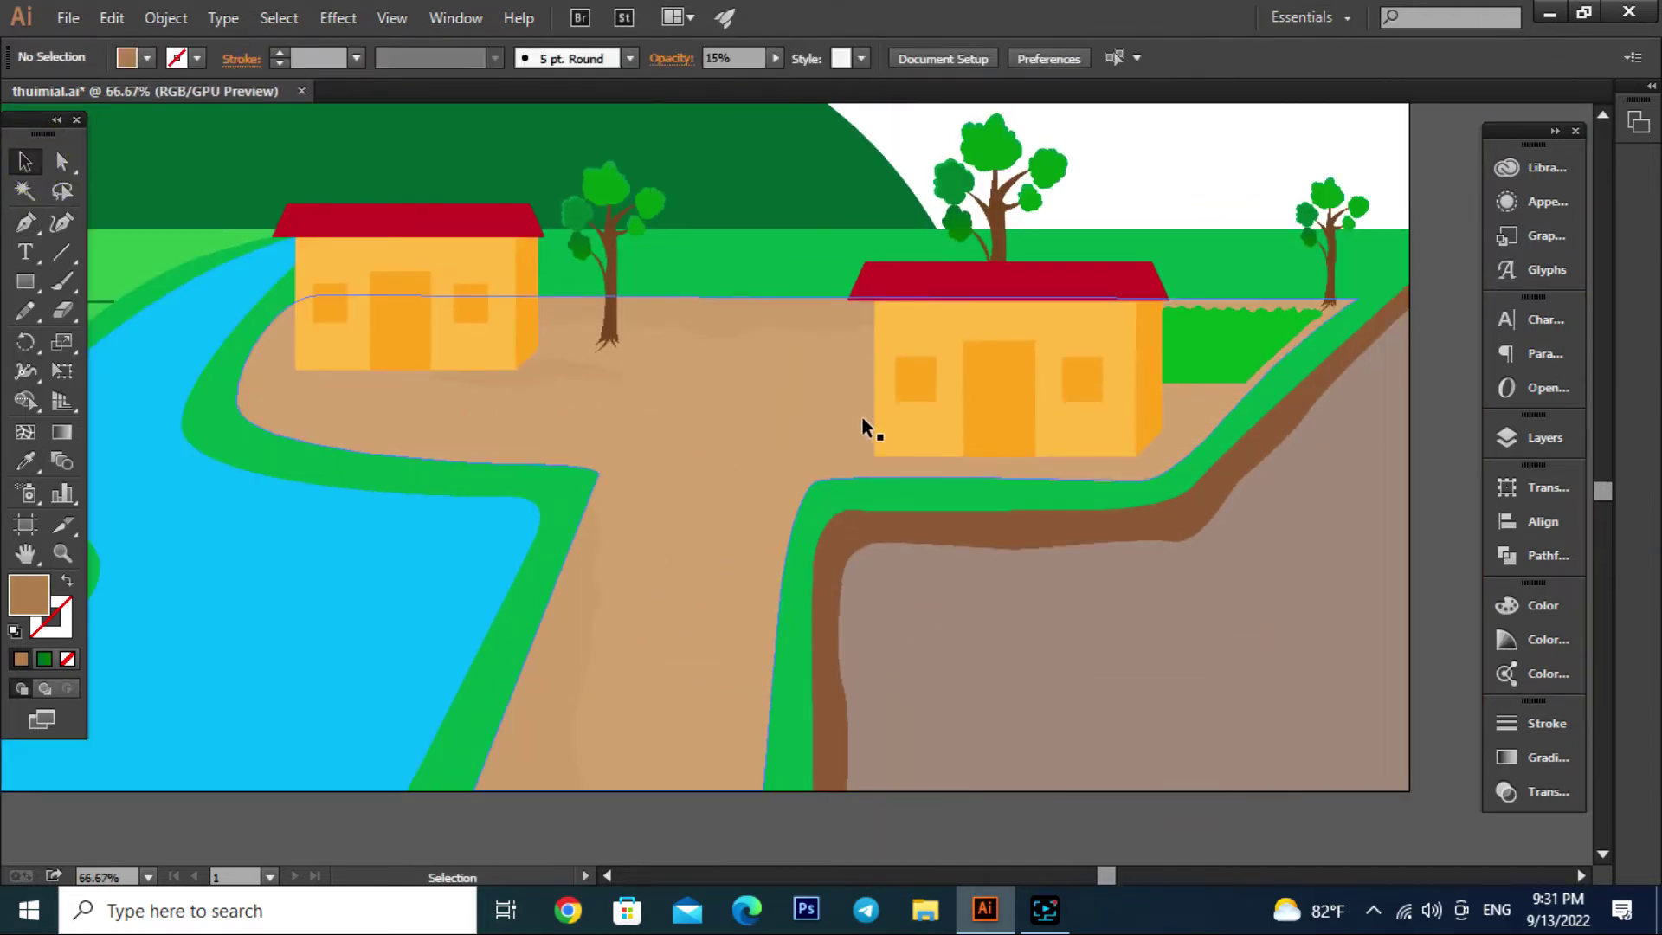
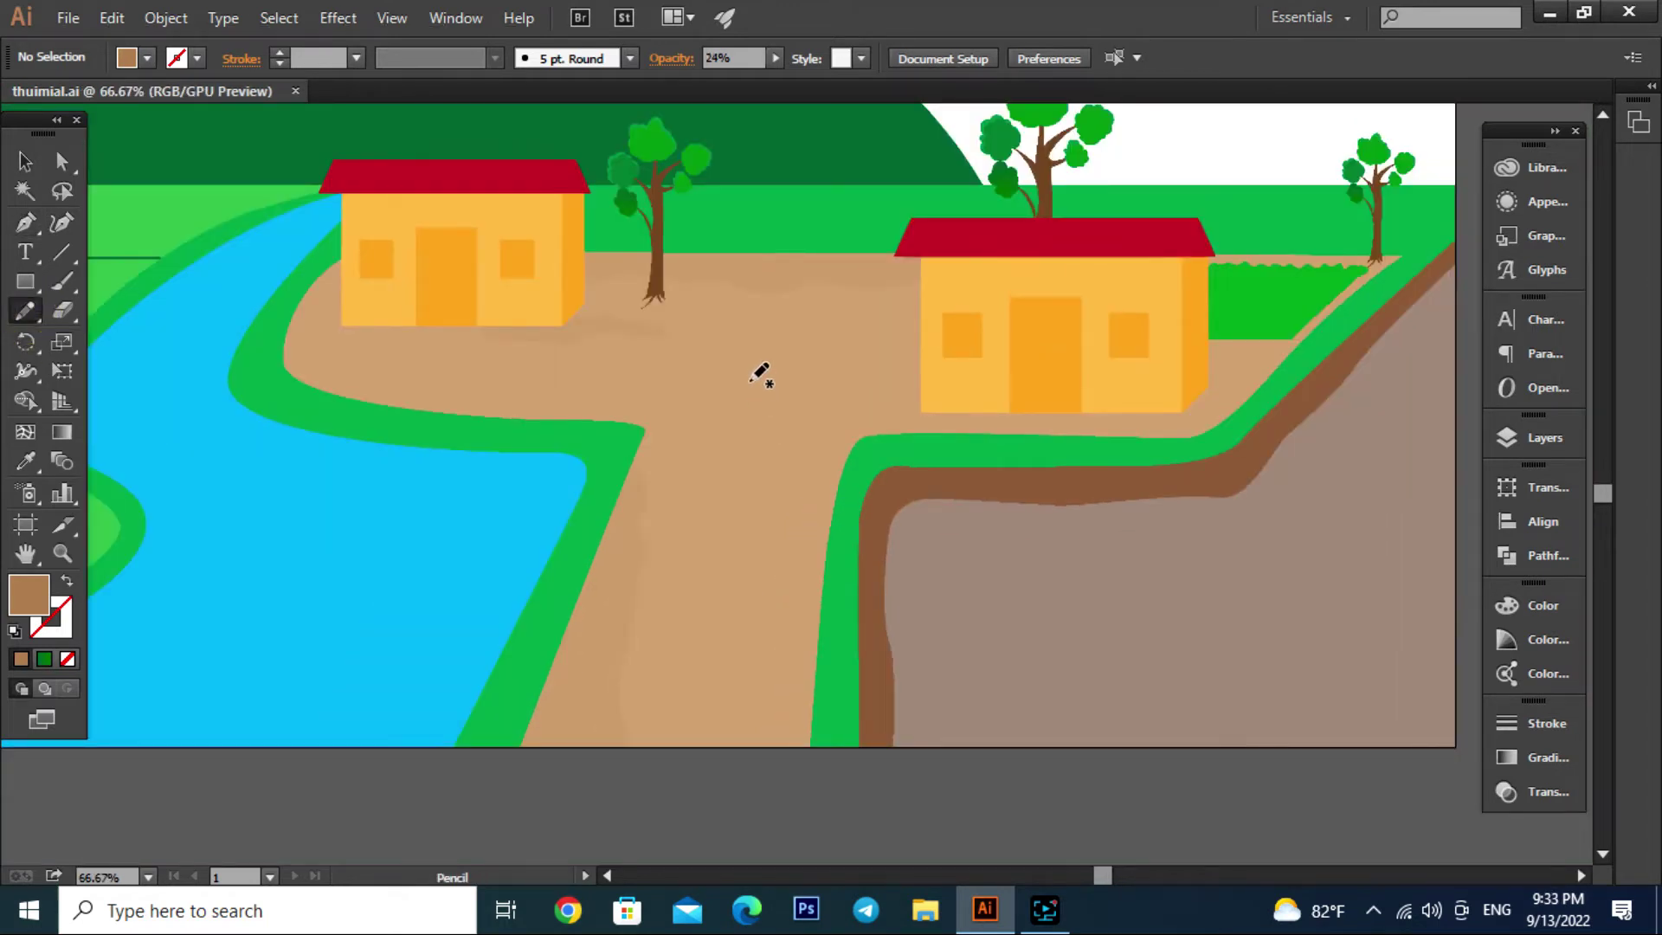
Pencil a wavy streak down the road and give it the road's faint 15% tan fill
left_click_drag(746, 377, 724, 445)
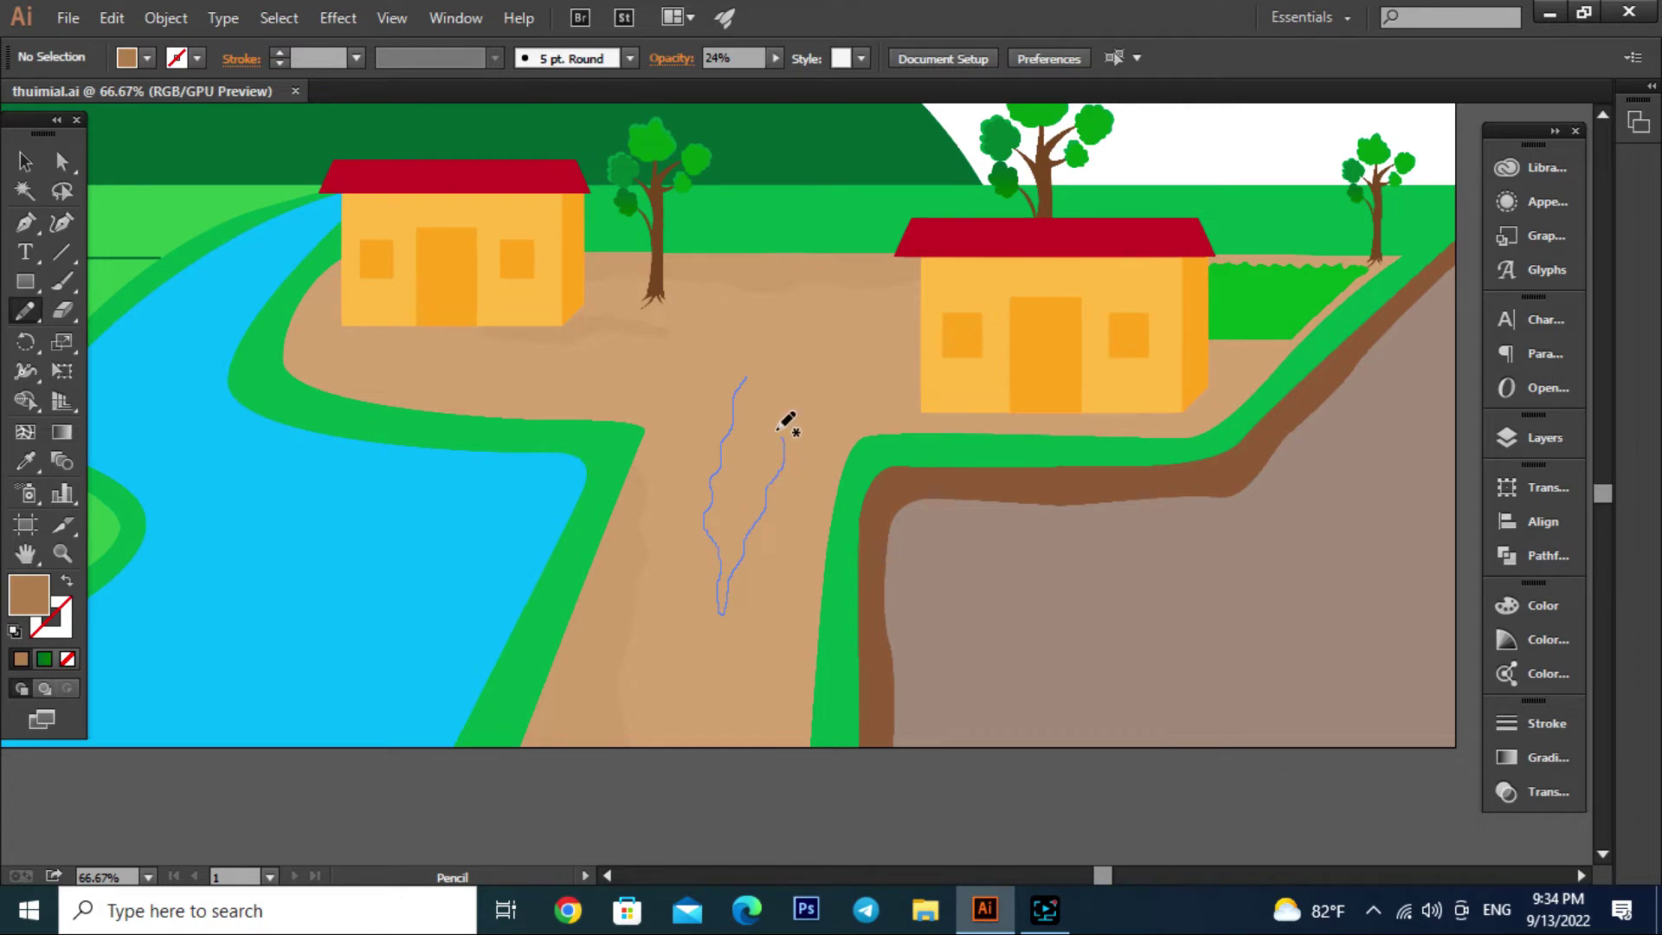
left_click_drag(751, 376, 751, 355)
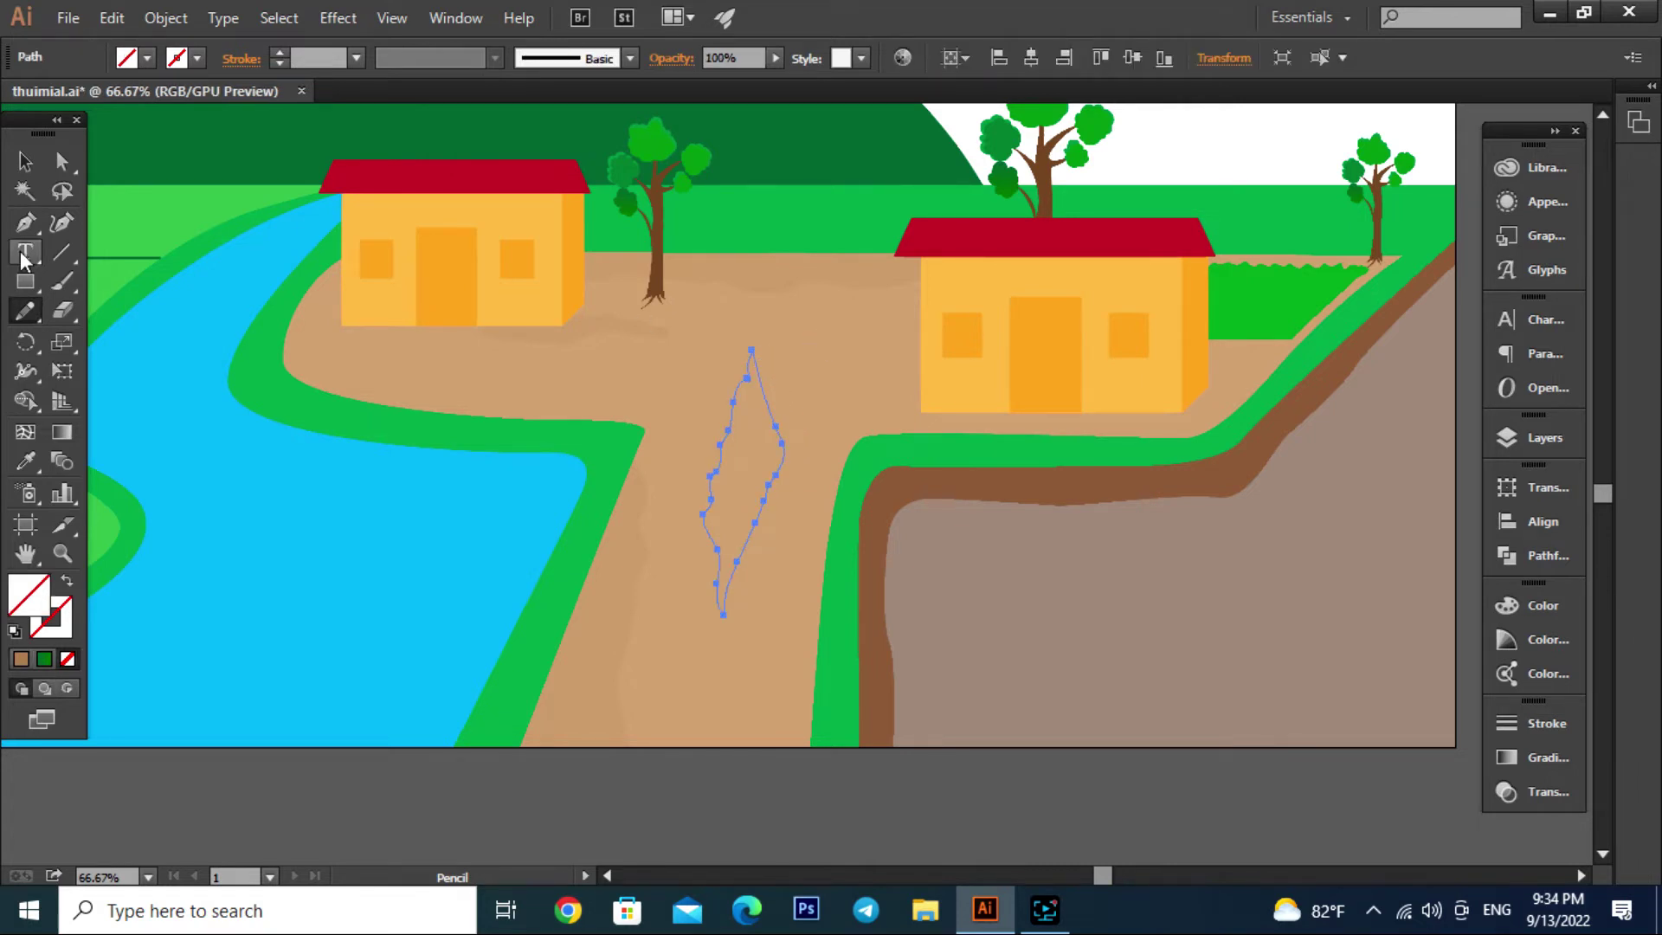
key("v")
key("i")
left_click(627, 317)
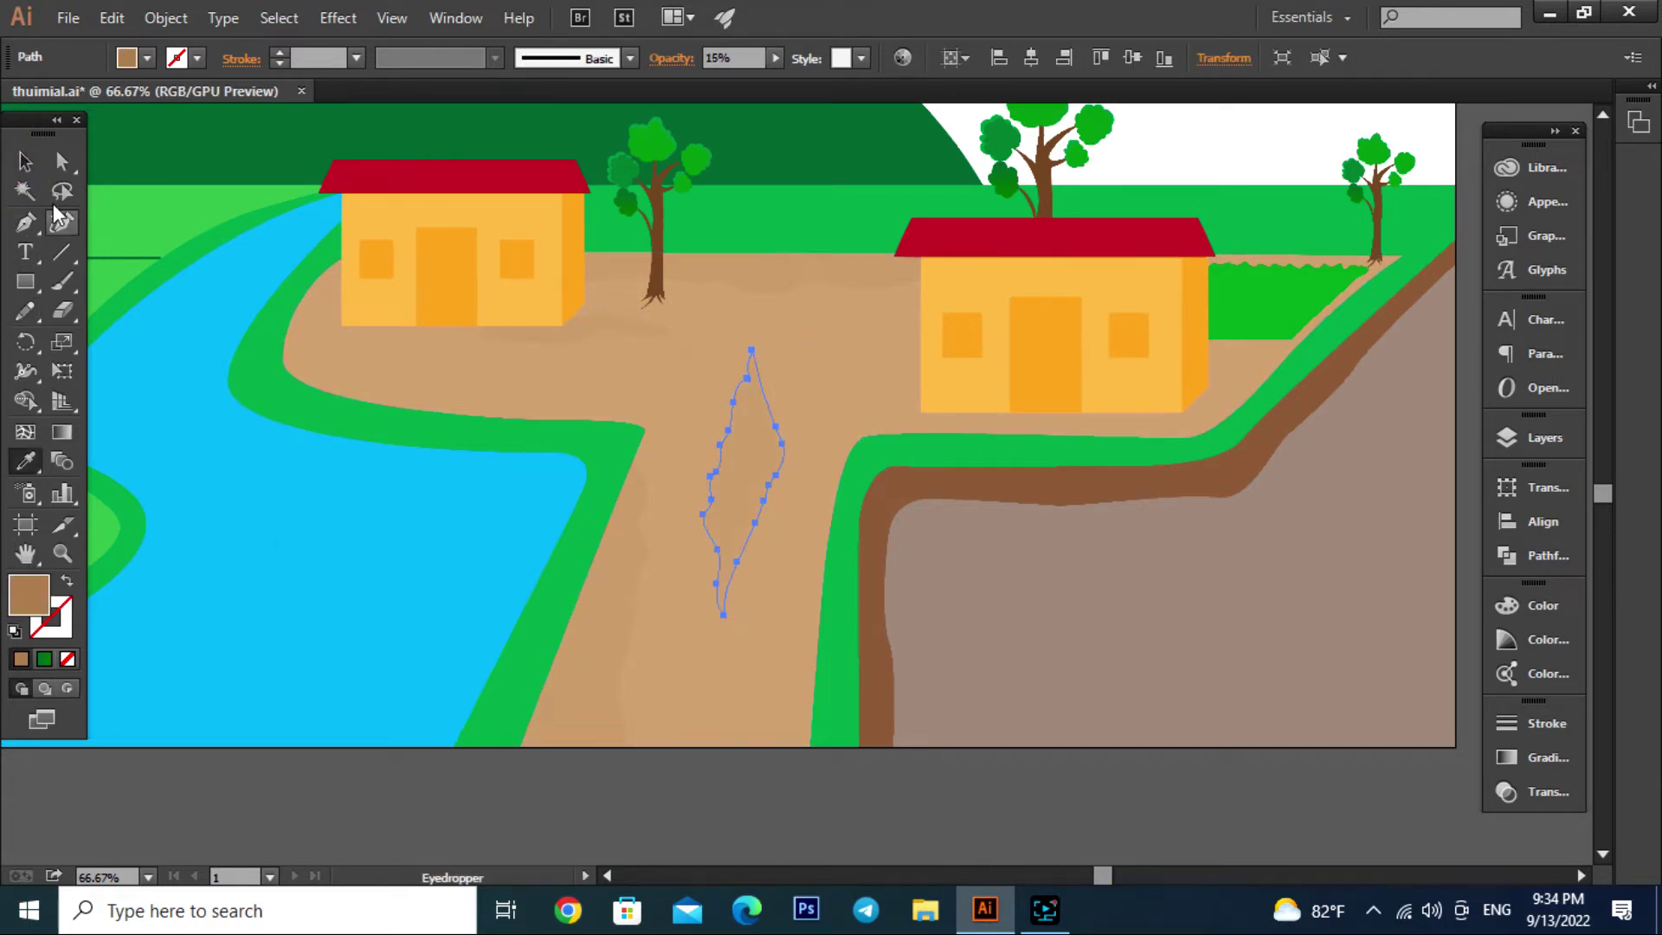
Narrow the faint streak by dragging in its left edge
key("v")
left_click(861, 379)
scroll(816, 492, "up", 1)
left_click(638, 429)
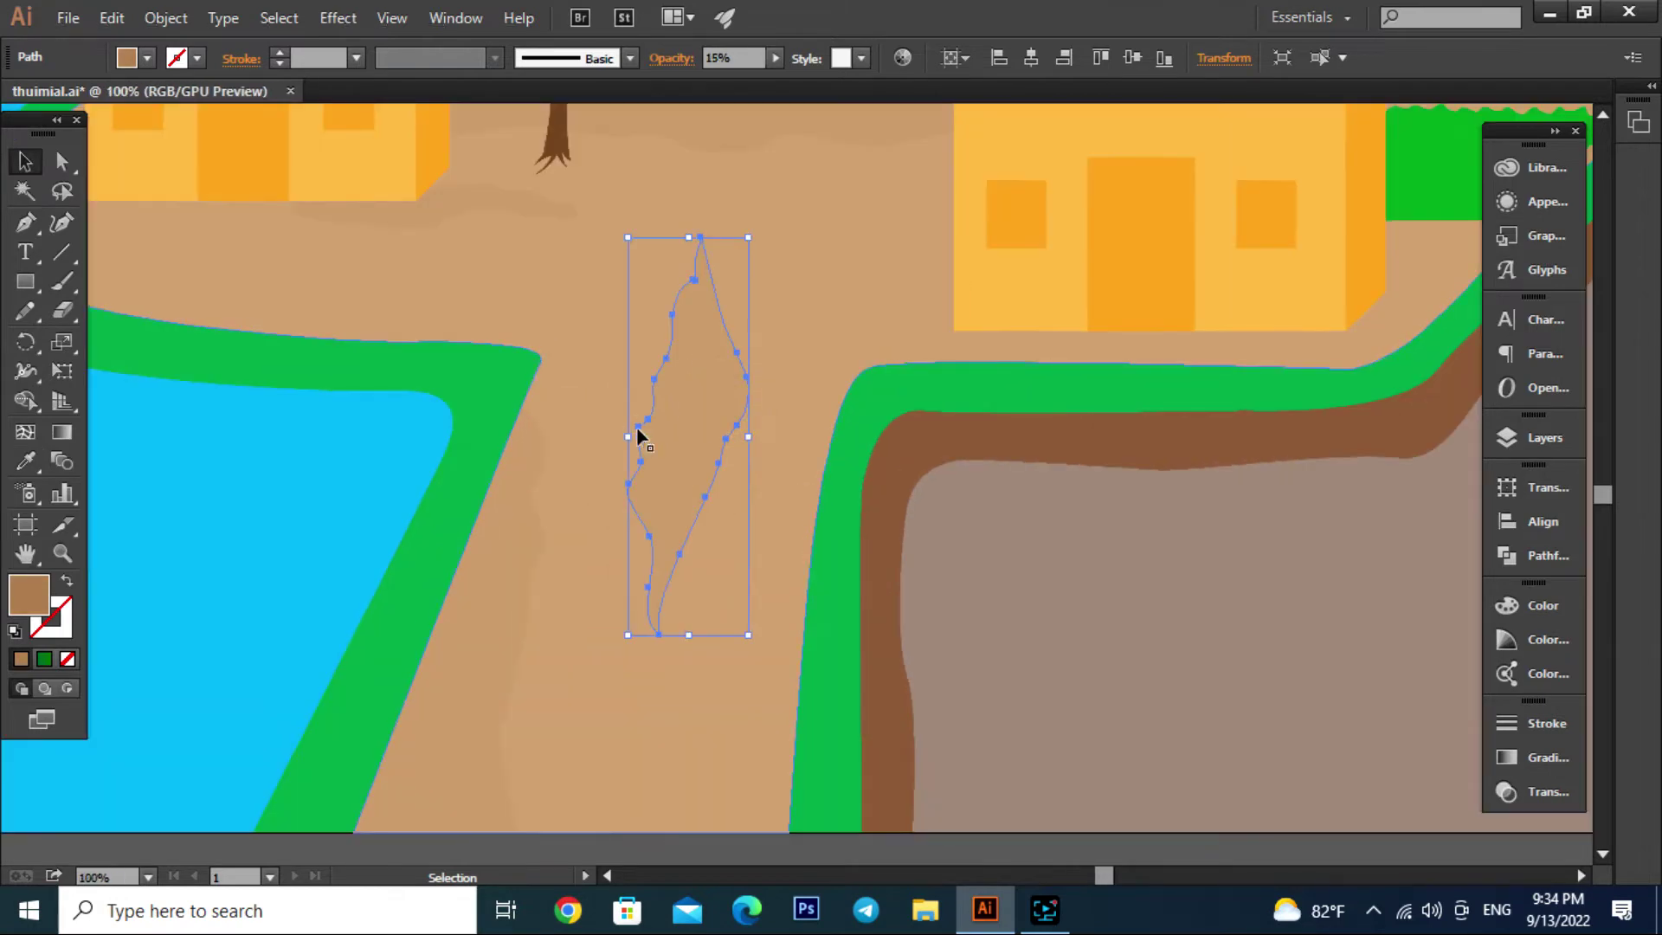
left_click_drag(629, 441, 672, 440)
scroll(819, 427, "down", 2)
left_click(901, 624)
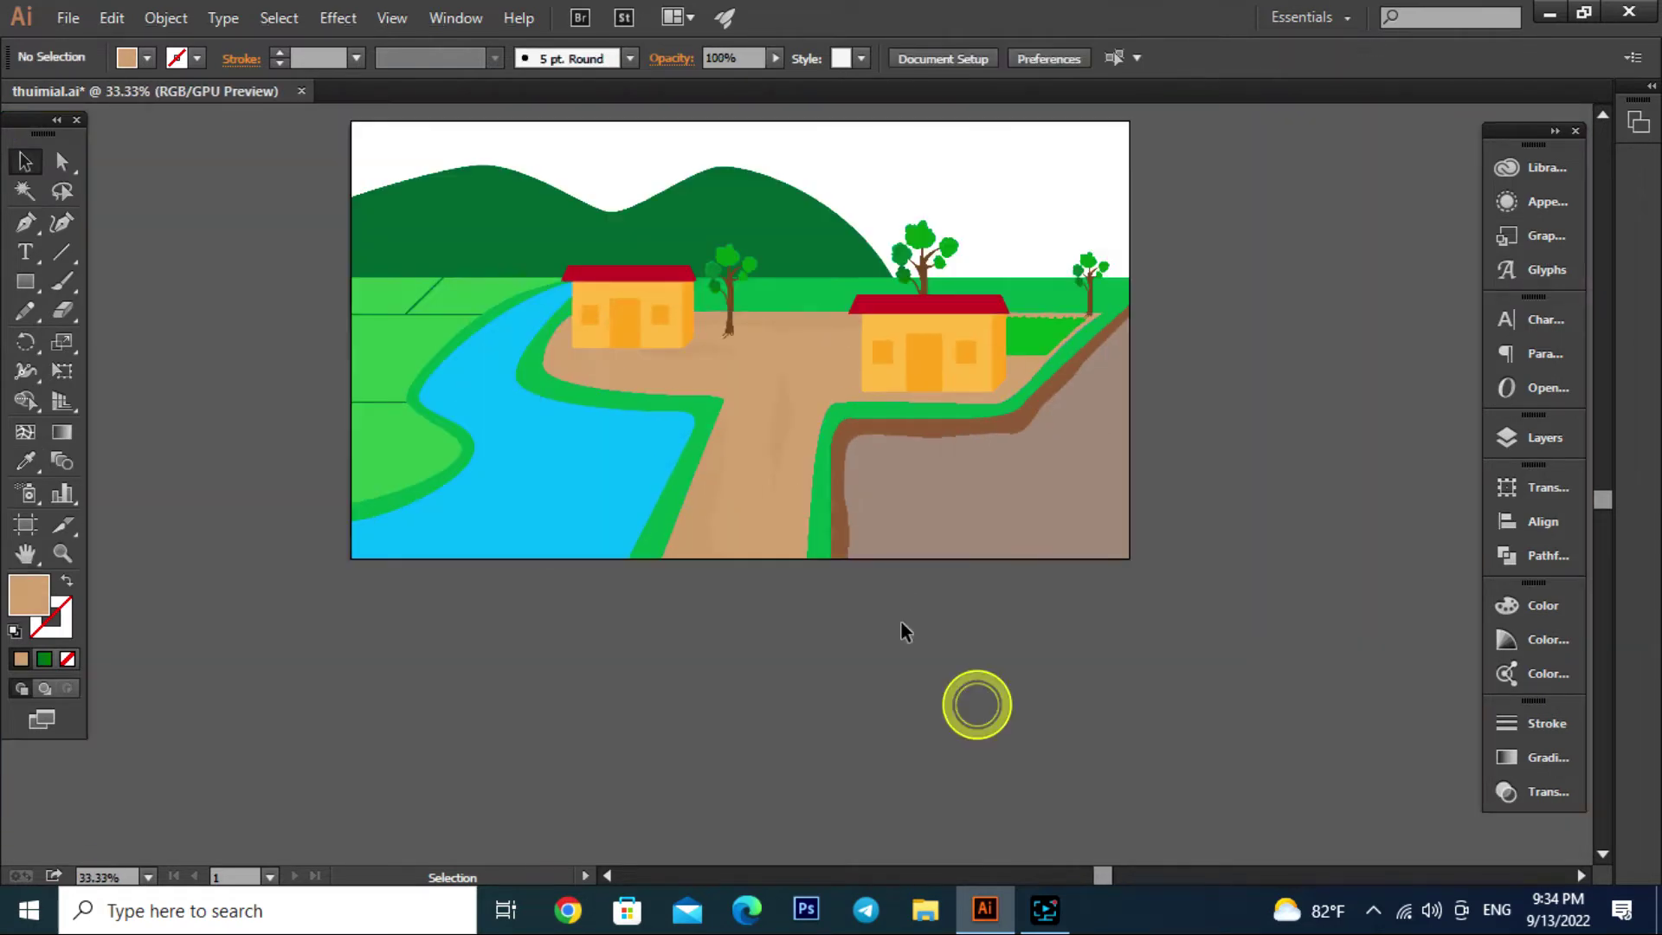
Nudge the faint streak slightly down and to the right on the road
scroll(867, 692, "up", 1)
left_click_drag(867, 692, 872, 705)
left_click_drag(742, 413, 749, 419)
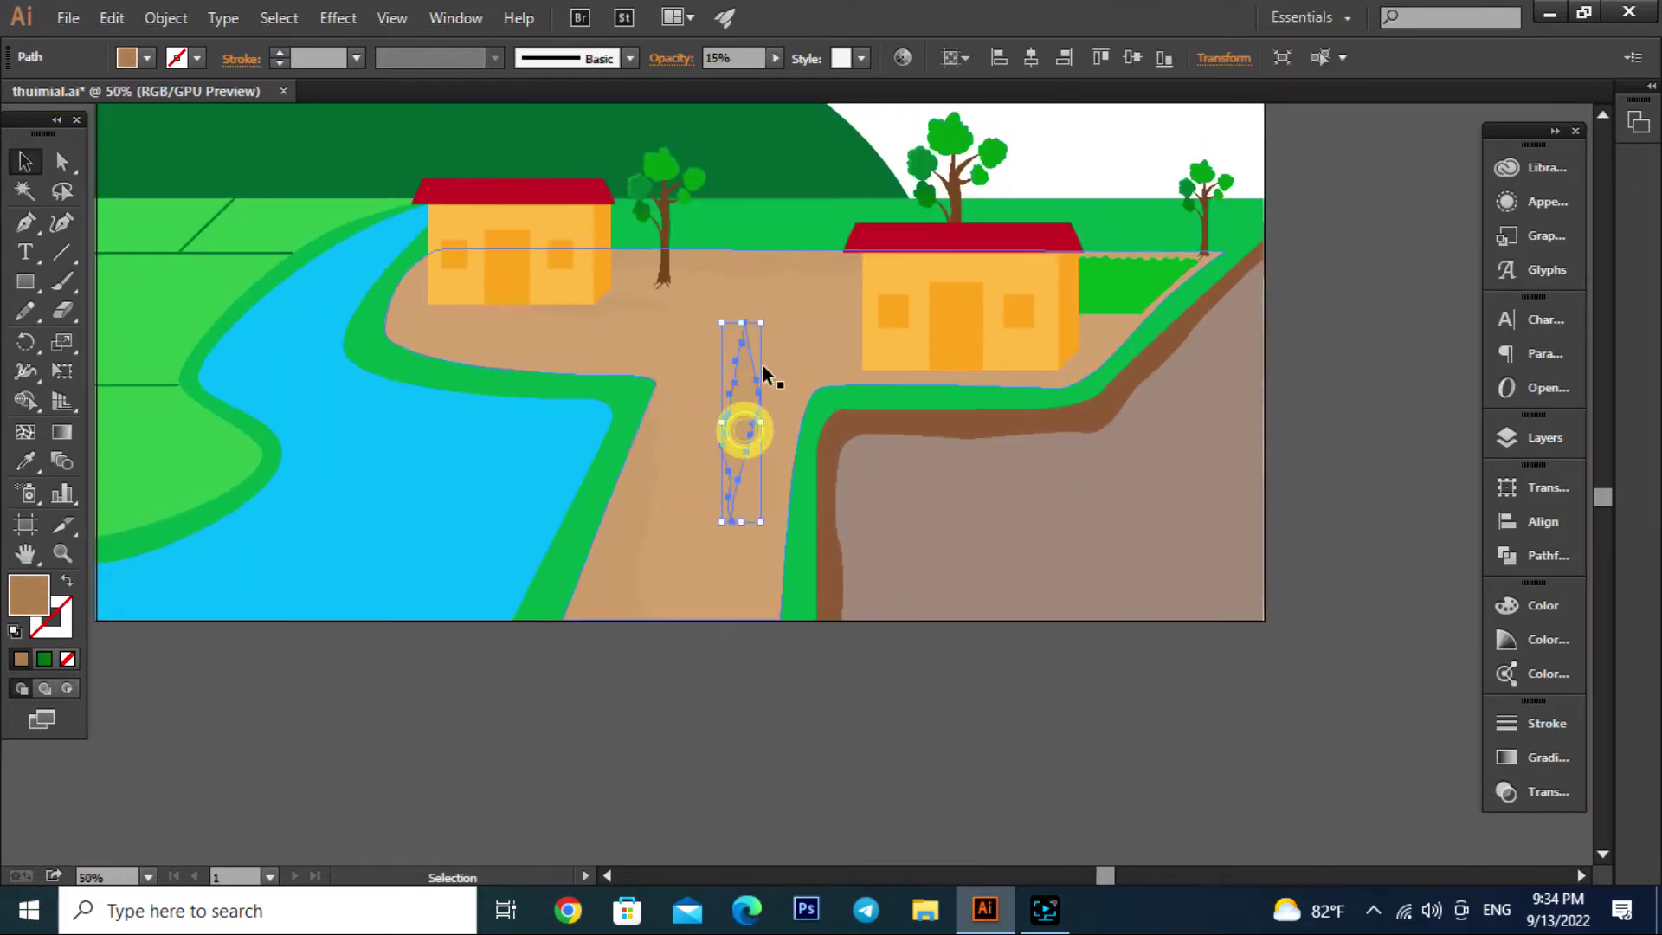
left_click(1343, 520)
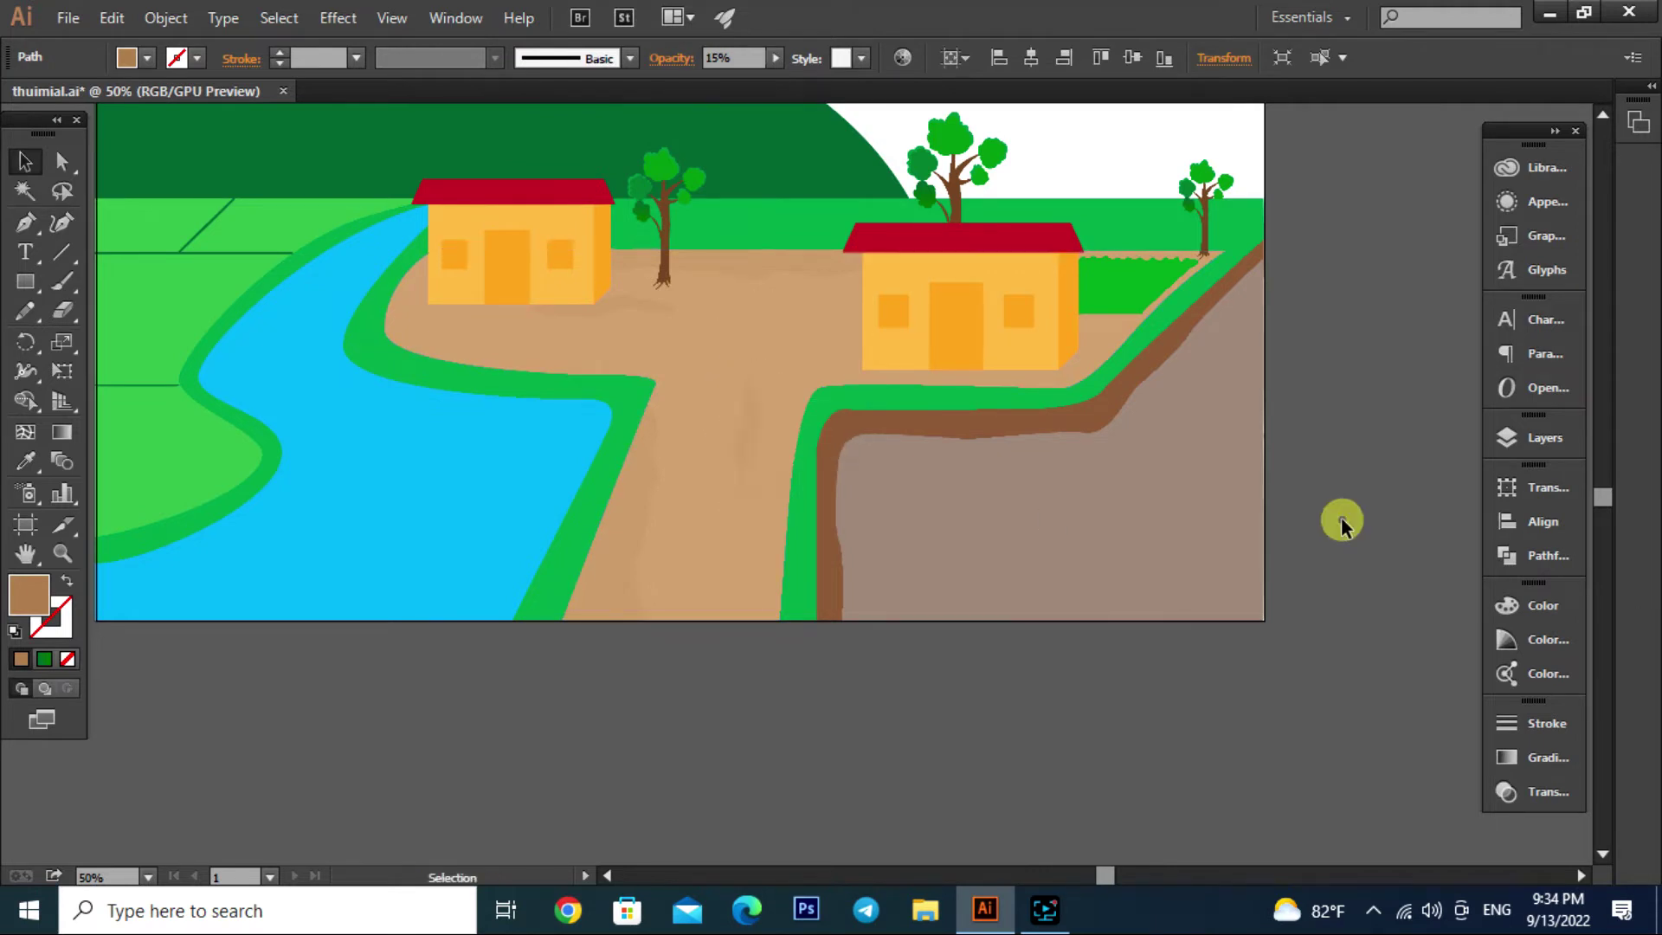
scroll(1344, 623, "down", 1)
scroll(1224, 671, "up", 1)
scroll(1281, 632, "up", 1)
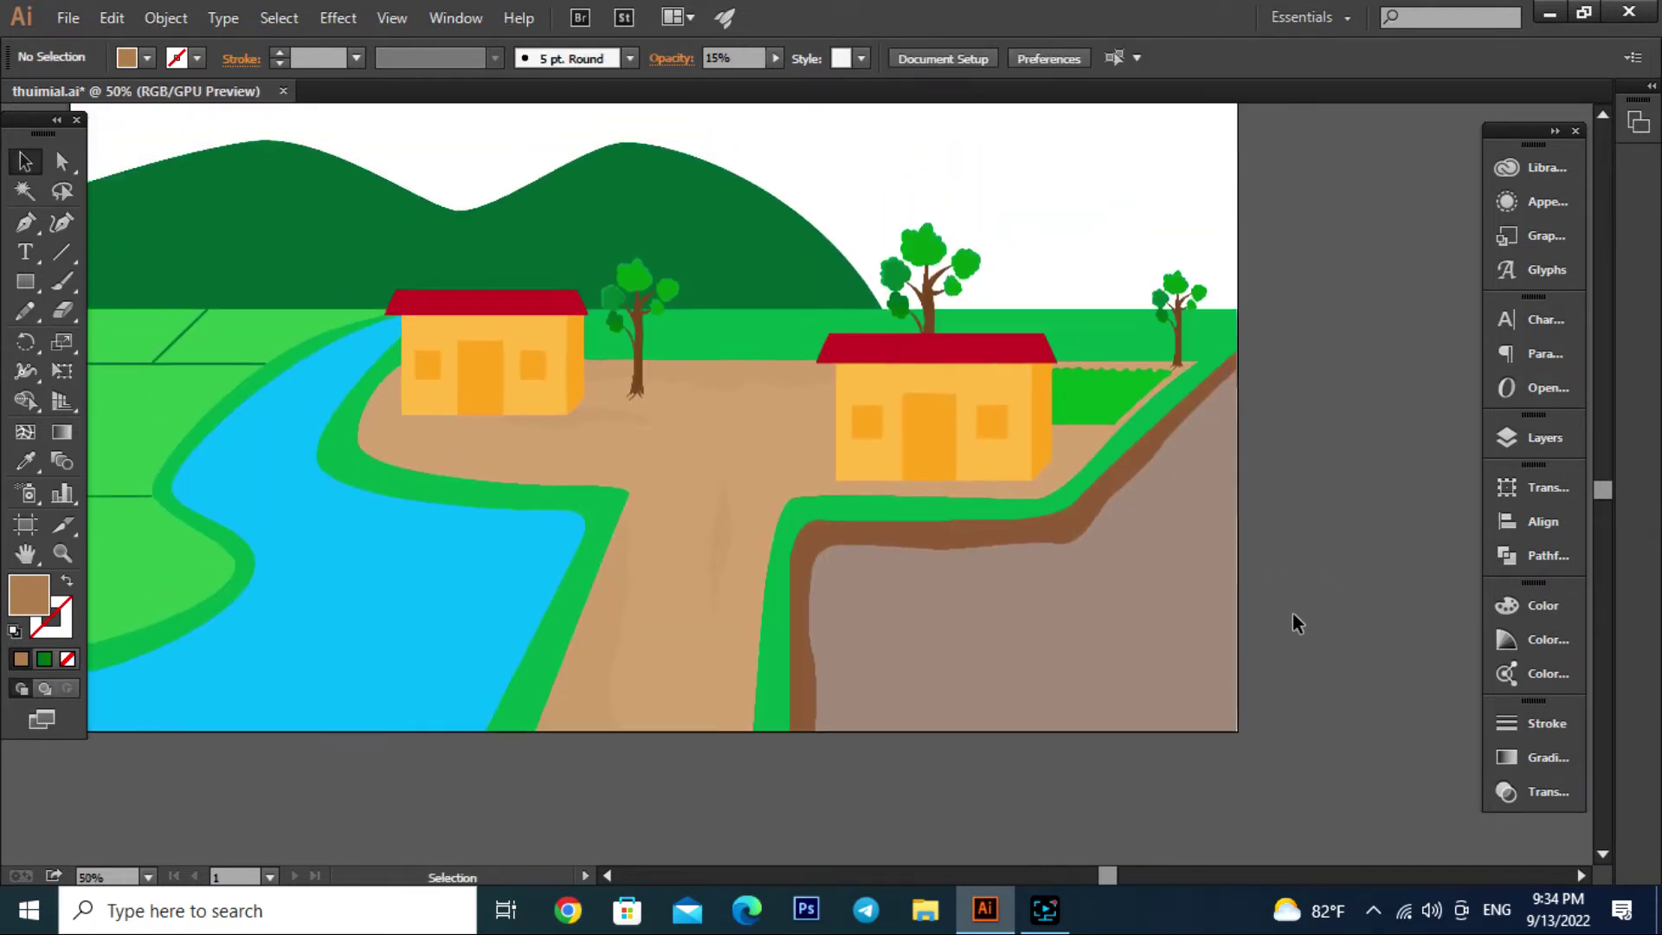
Pencil a cloud-like patch on the mauve field beside the road
left_click_drag(1327, 623, 1274, 644)
left_click(1066, 667)
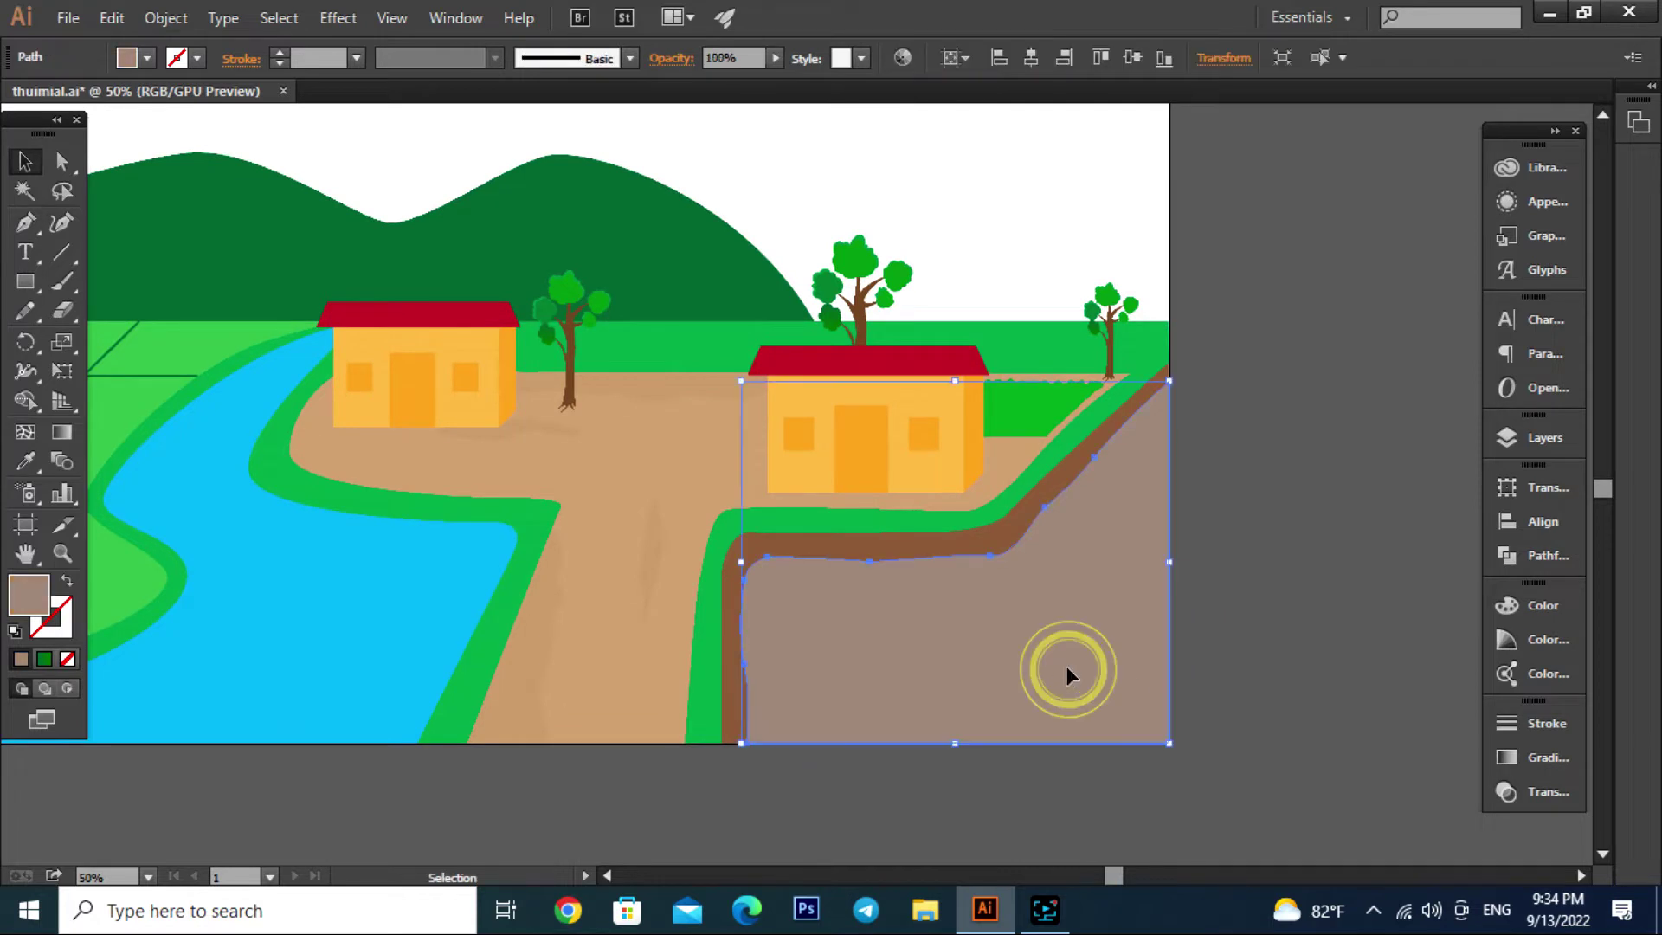
left_click(1311, 708)
scroll(1126, 640, "down", 1)
scroll(953, 571, "up", 1)
left_click(927, 558)
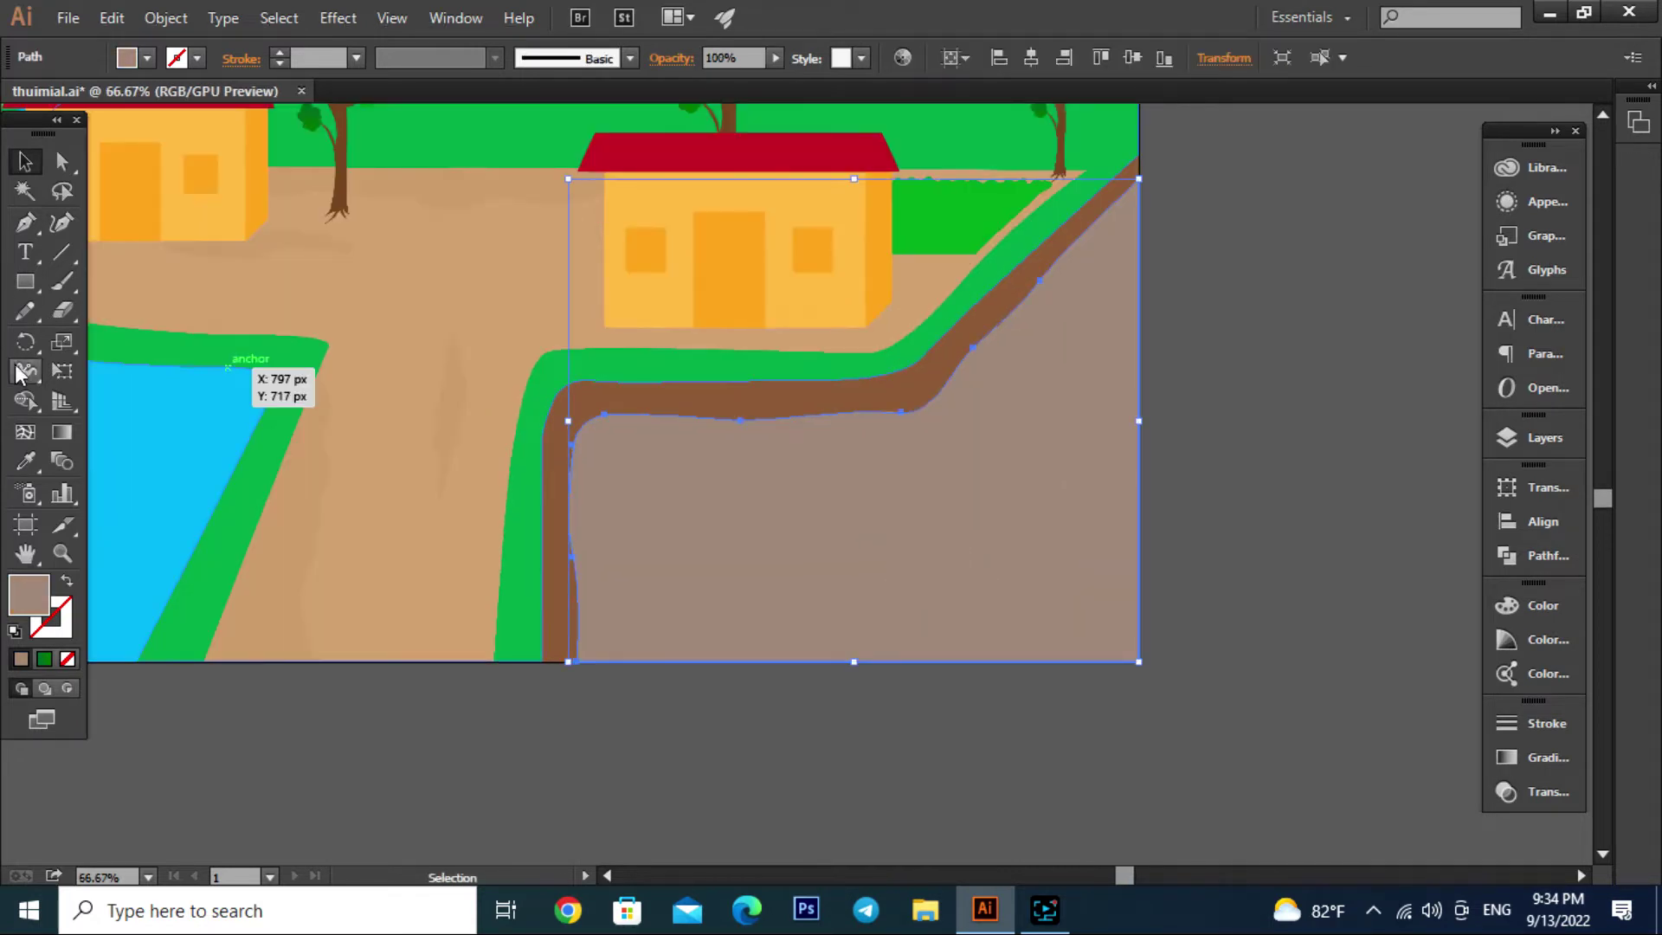
left_click(26, 311)
scroll(720, 578, "up", 1)
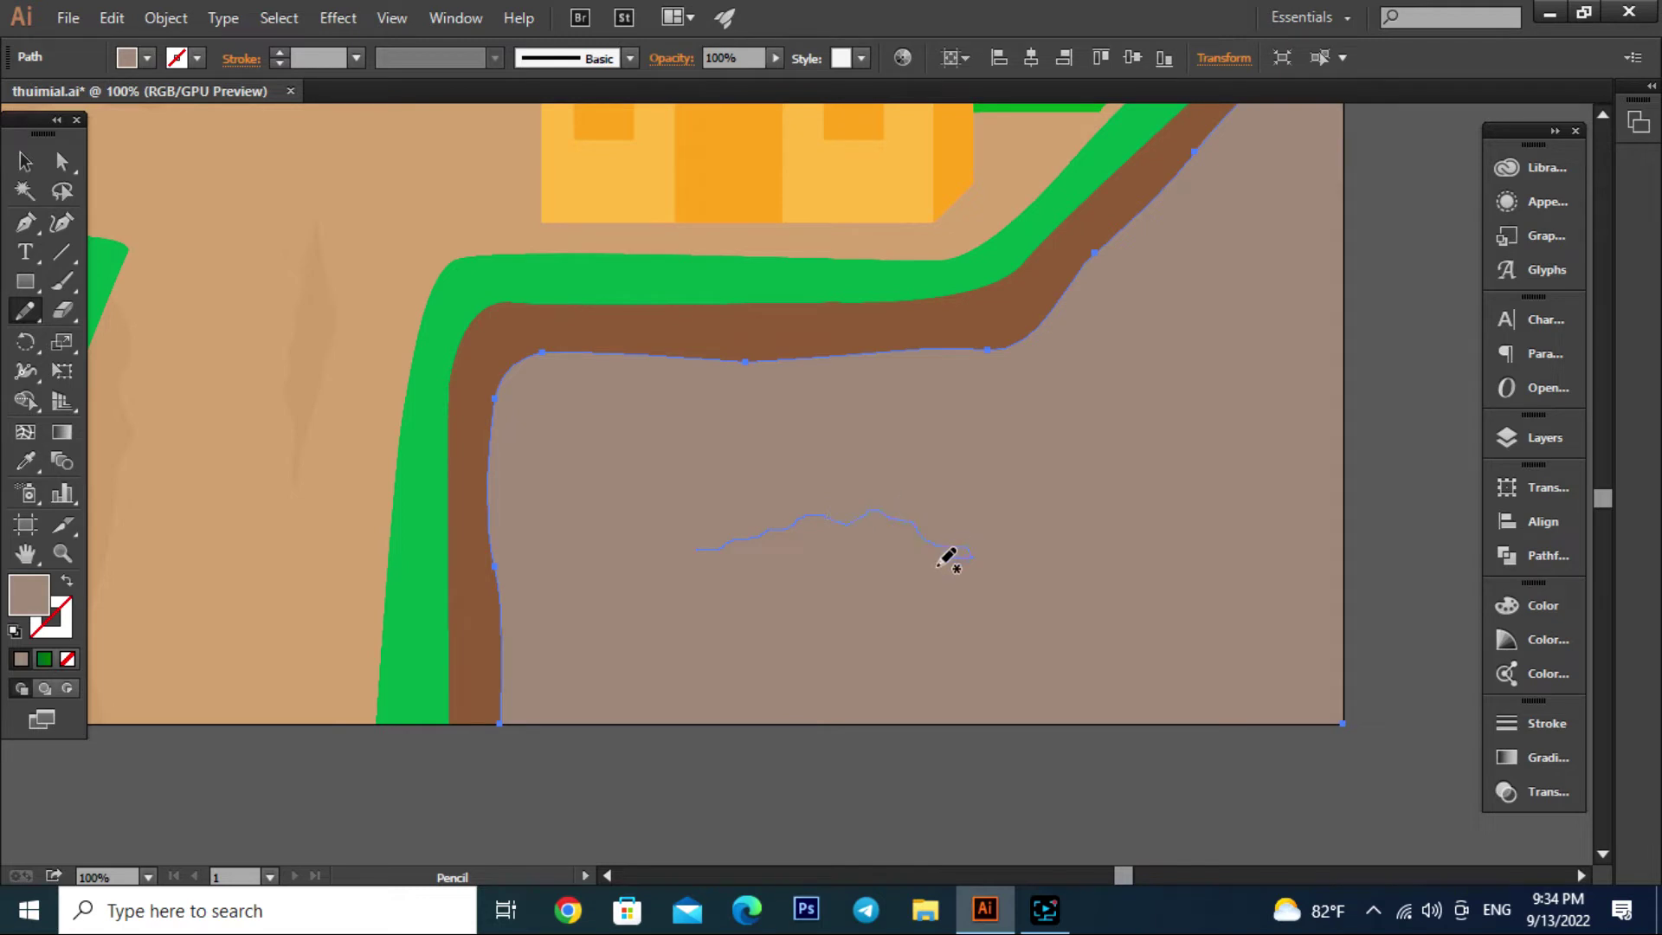
left_click_drag(709, 543, 703, 549)
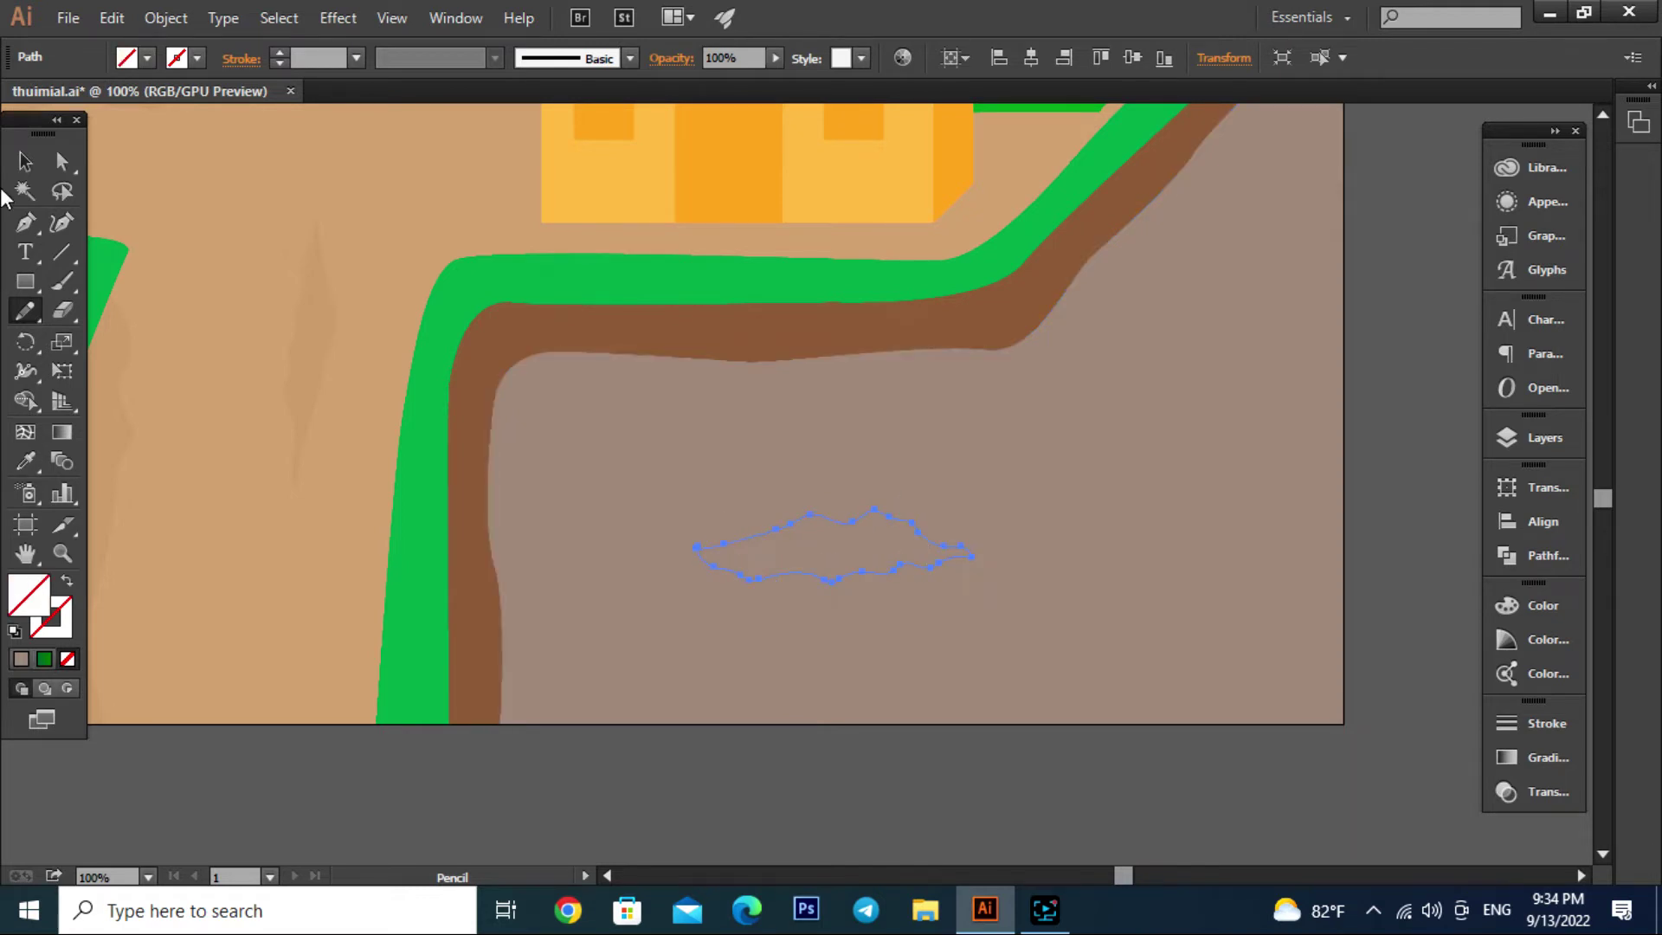
Fill the patch with the bank's brown, then lighten it in the Color Picker
left_click(25, 161)
scroll(776, 565, "down", 2)
left_click(1177, 754)
left_click(827, 568)
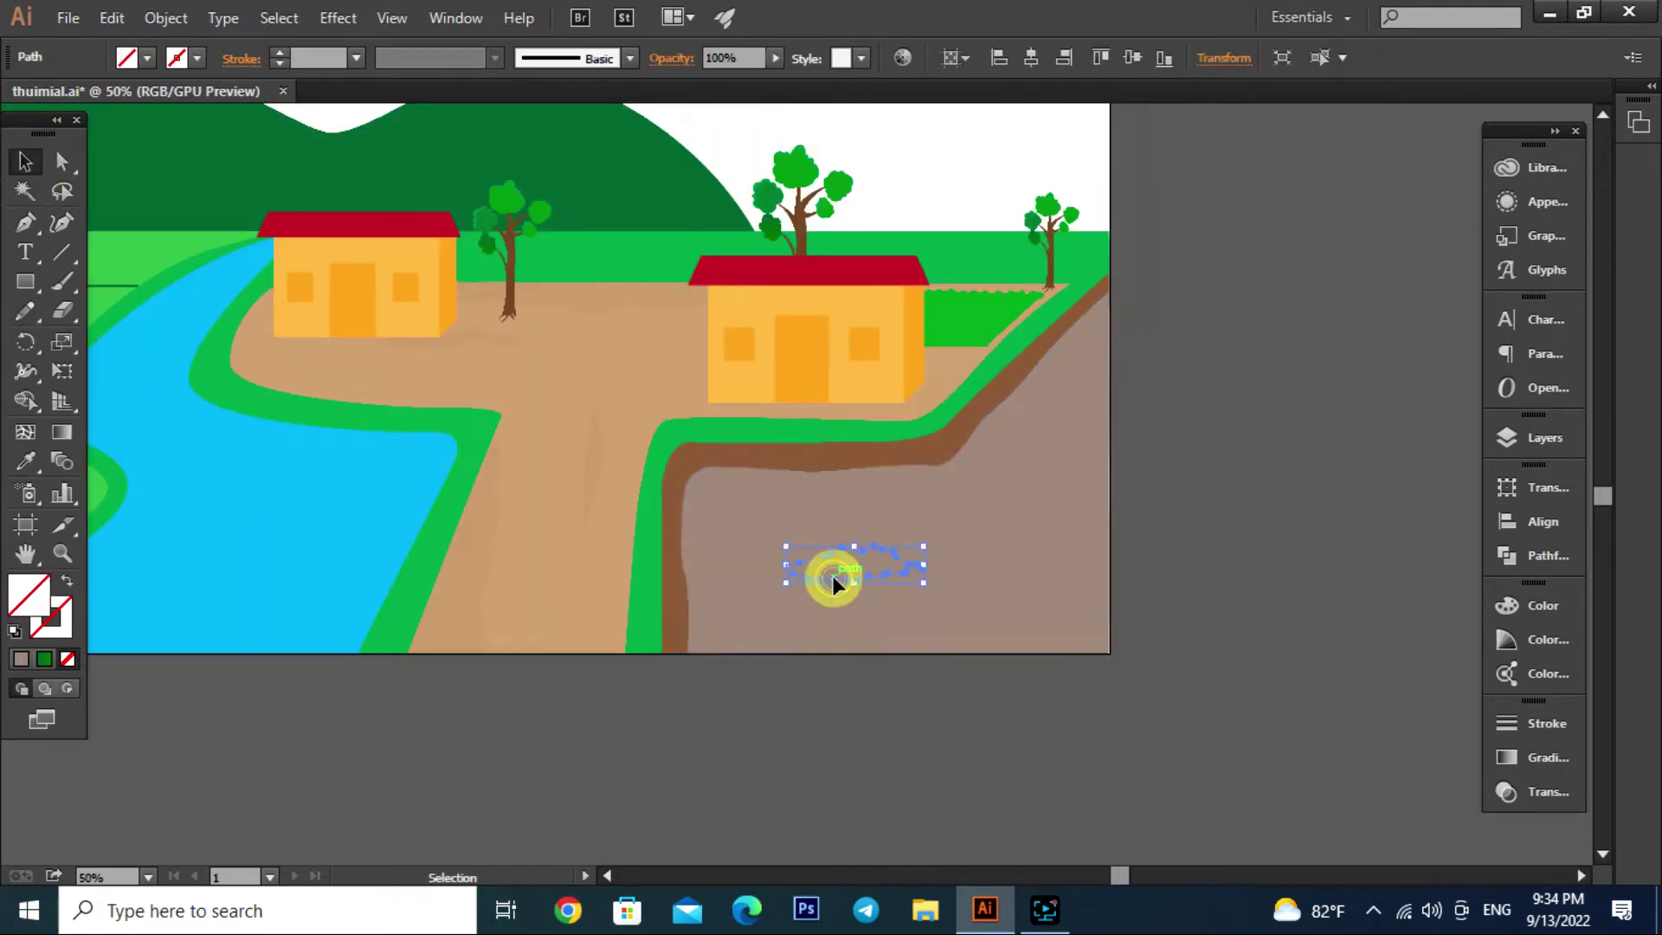
scroll(721, 535, "up", 1)
scroll(693, 527, "up", 1)
key("i")
left_click(625, 487)
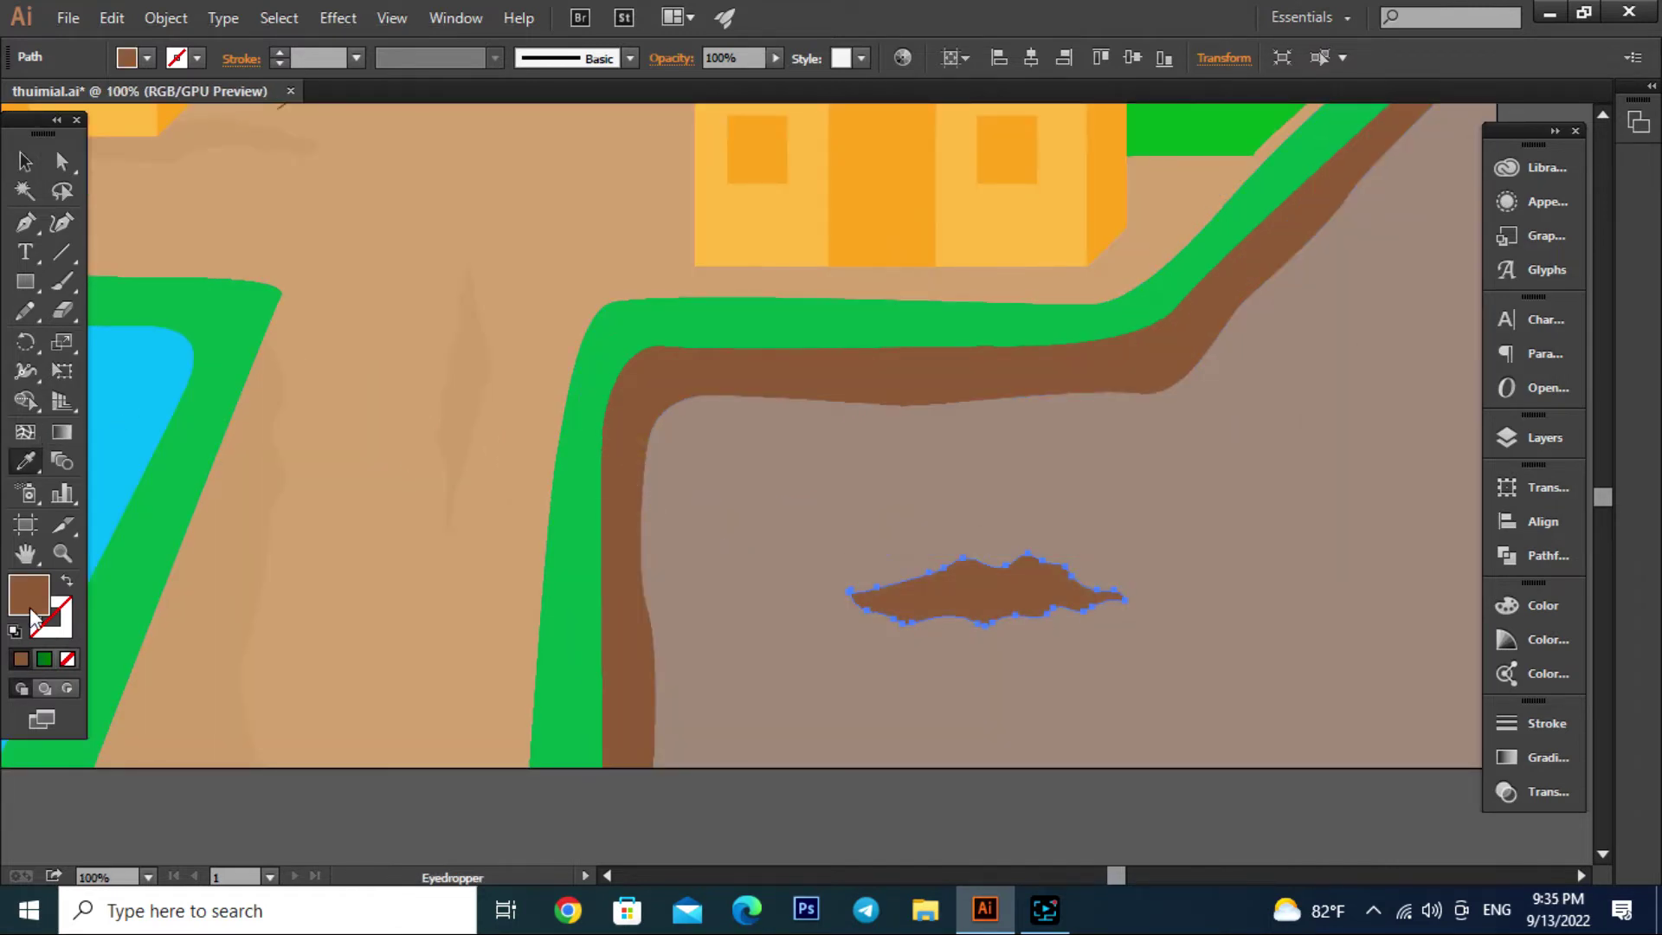
double_click(33, 616)
left_click(378, 469)
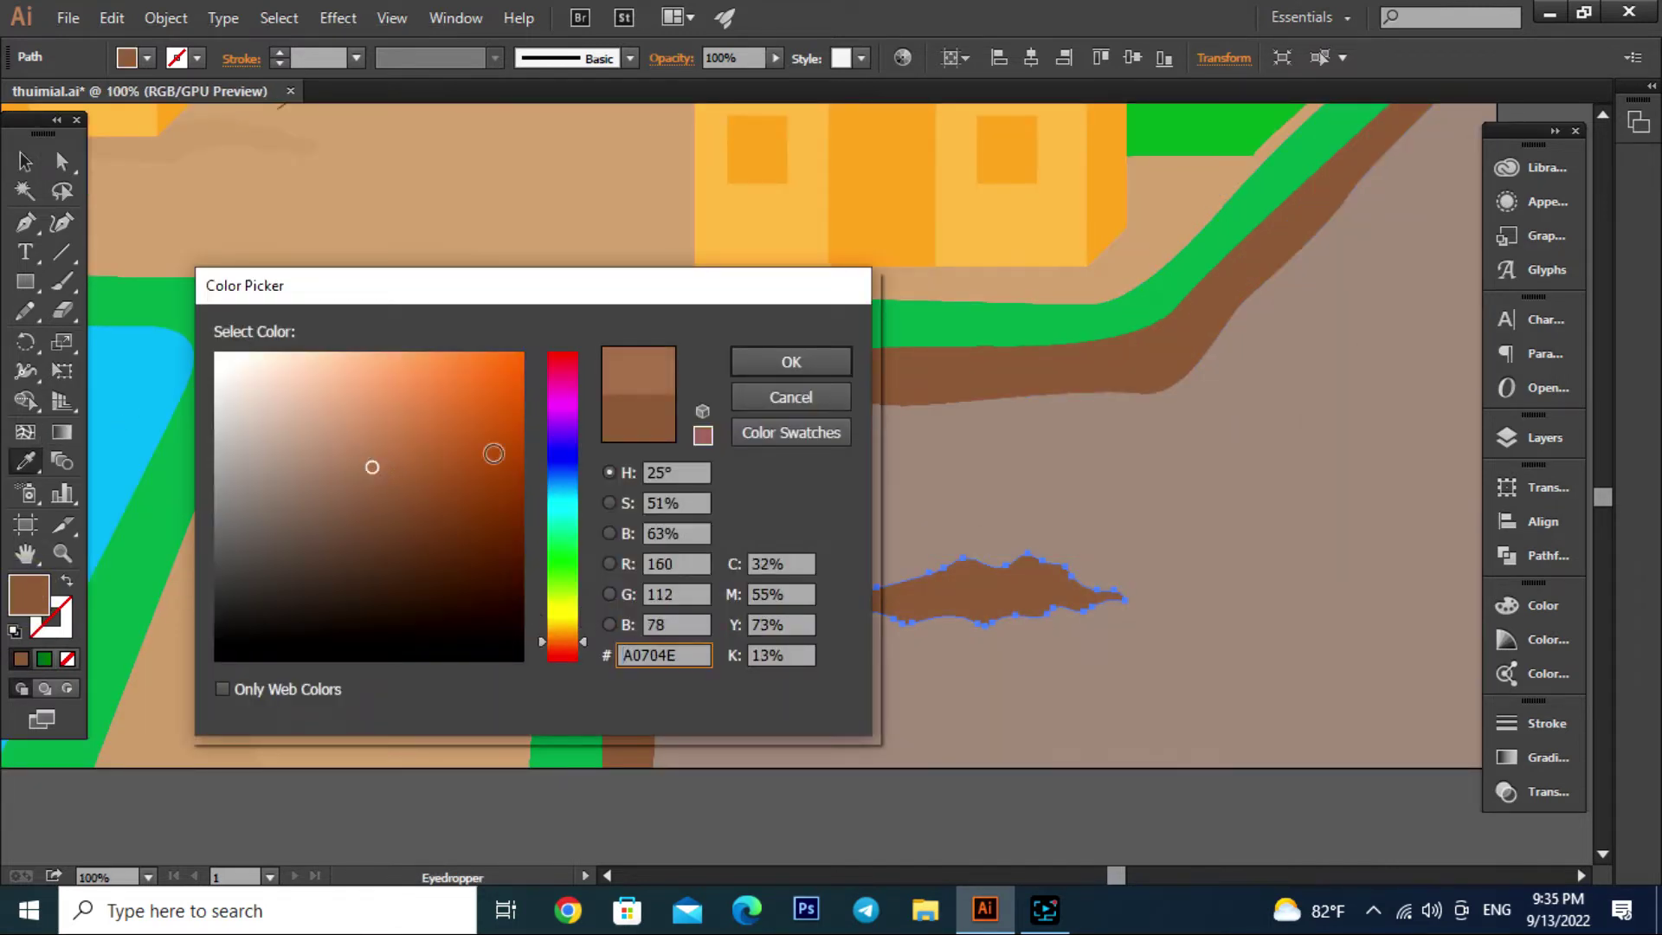
left_click(791, 362)
Resample the mauve field colour and shift the patch fill to pinkish brown AF8C7B
key("v")
scroll(880, 823, "down", 1)
left_click(821, 791)
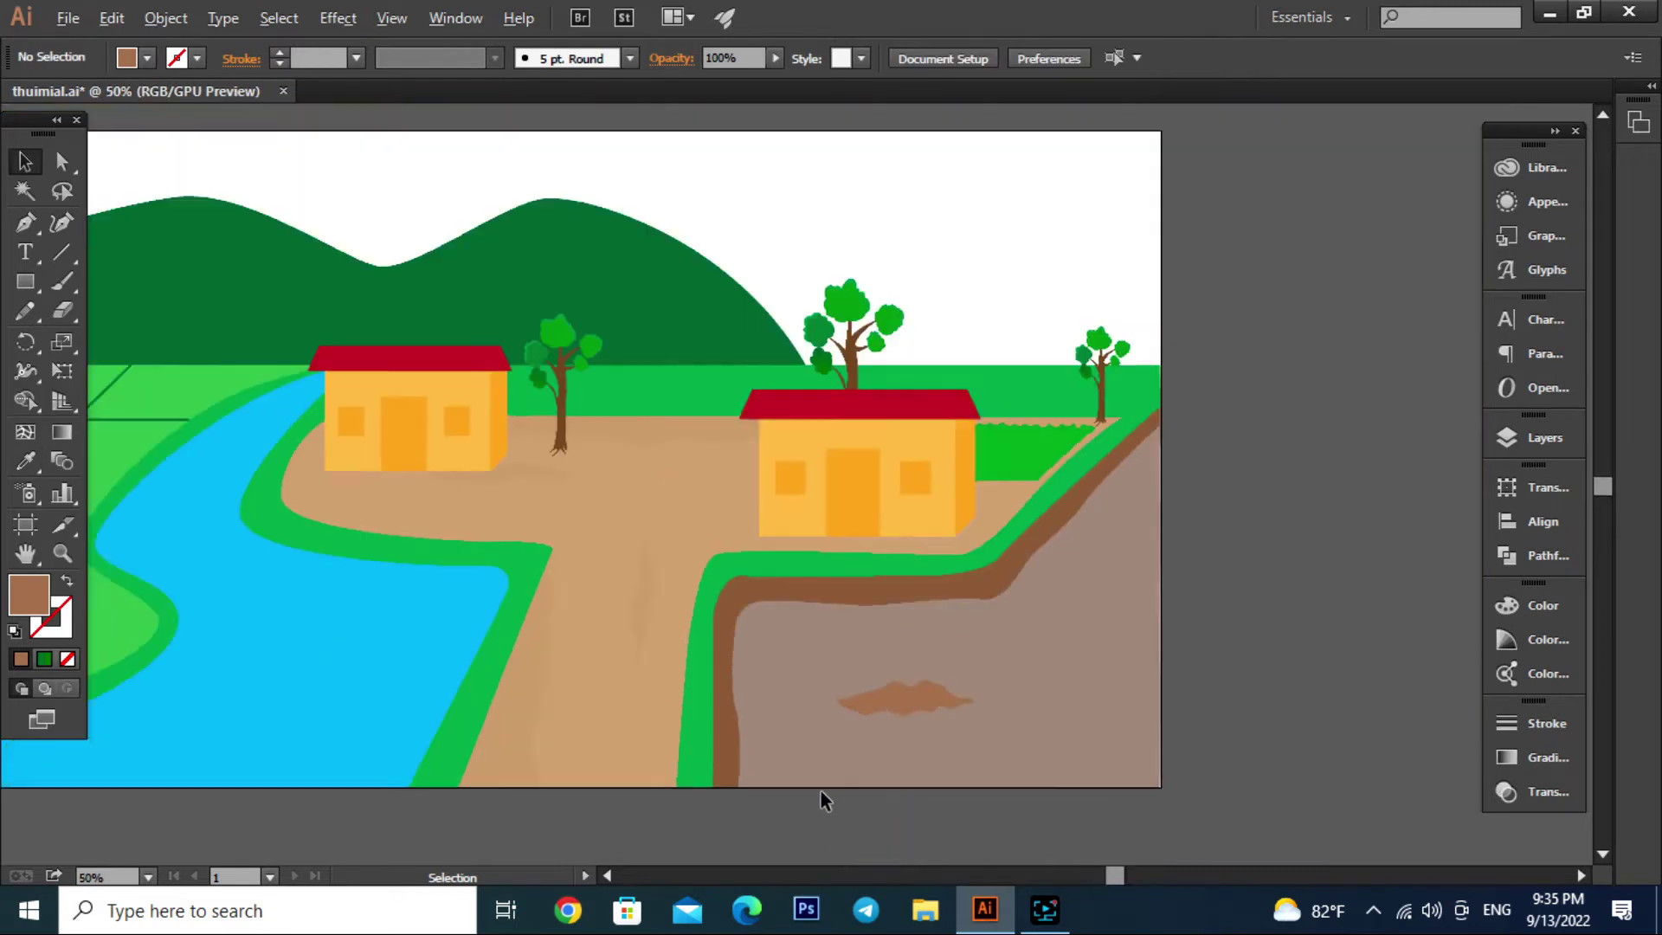
scroll(857, 684, "up", 2)
left_click(815, 599)
key("i")
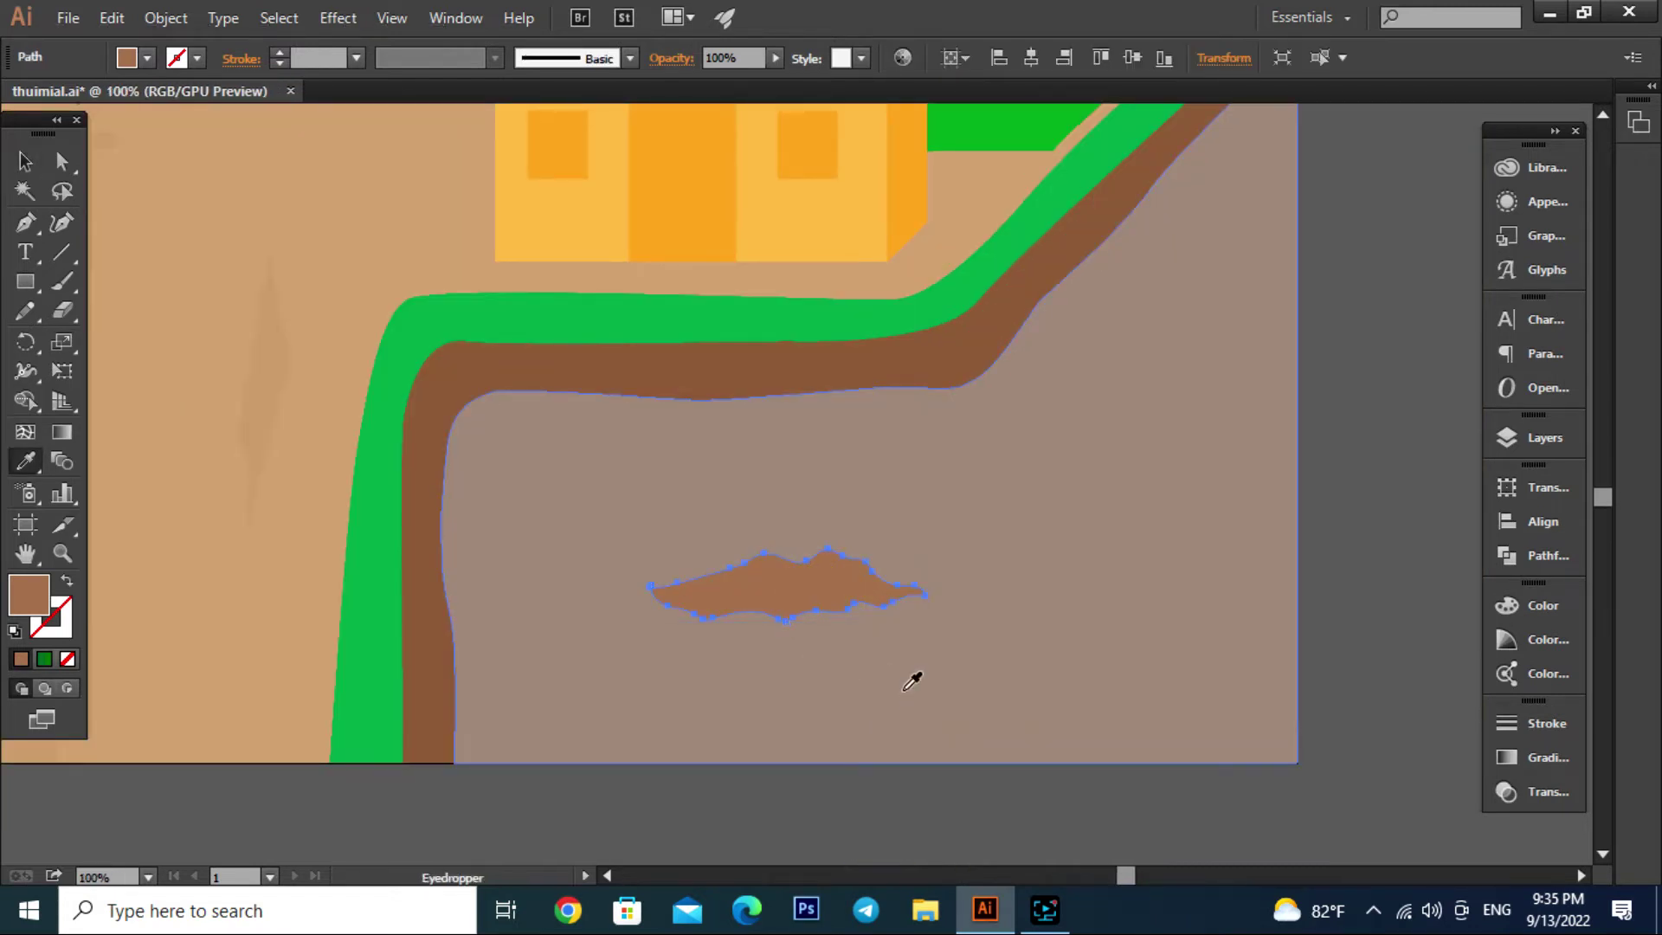
left_click(905, 690)
double_click(28, 596)
left_click_drag(282, 472, 329, 446)
left_click(790, 362)
Place a smaller copy of the pinkish-brown patch nearby
left_click(25, 161)
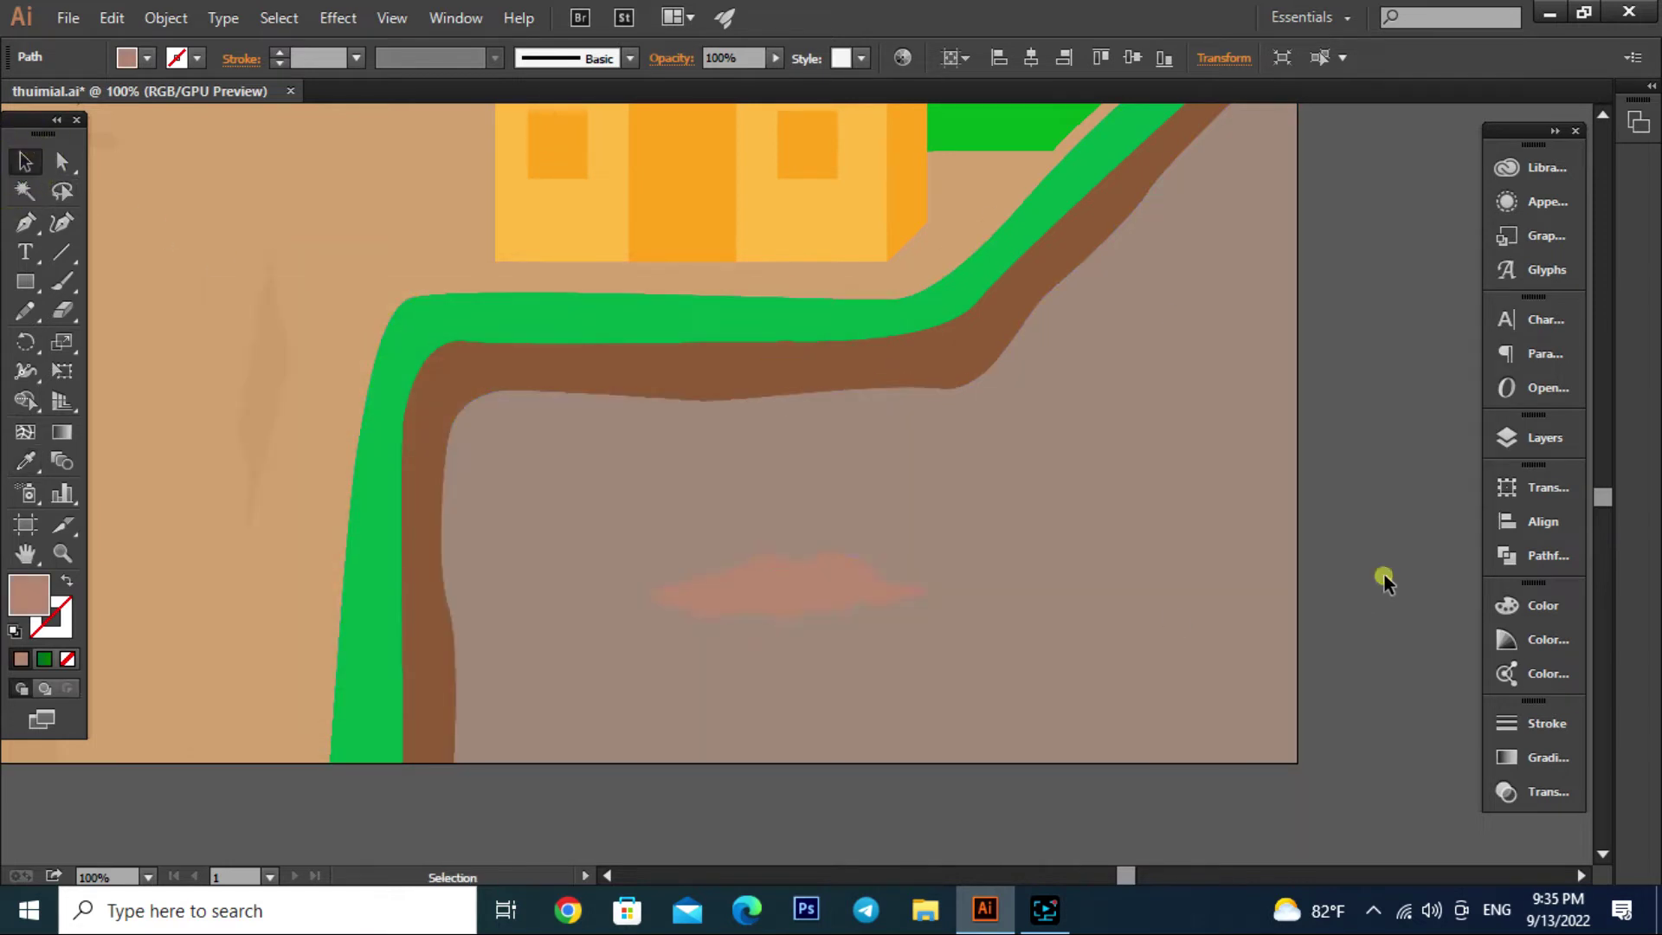
left_click(1382, 575)
scroll(1382, 576, "down", 1)
scroll(1016, 606, "up", 1)
mouse_move(1031, 478)
left_mouse_down()
mouse_move(1066, 502)
mouse_move(995, 483)
mouse_move(971, 453)
left_mouse_up()
left_click(1237, 470)
scroll(954, 471, "up", 2)
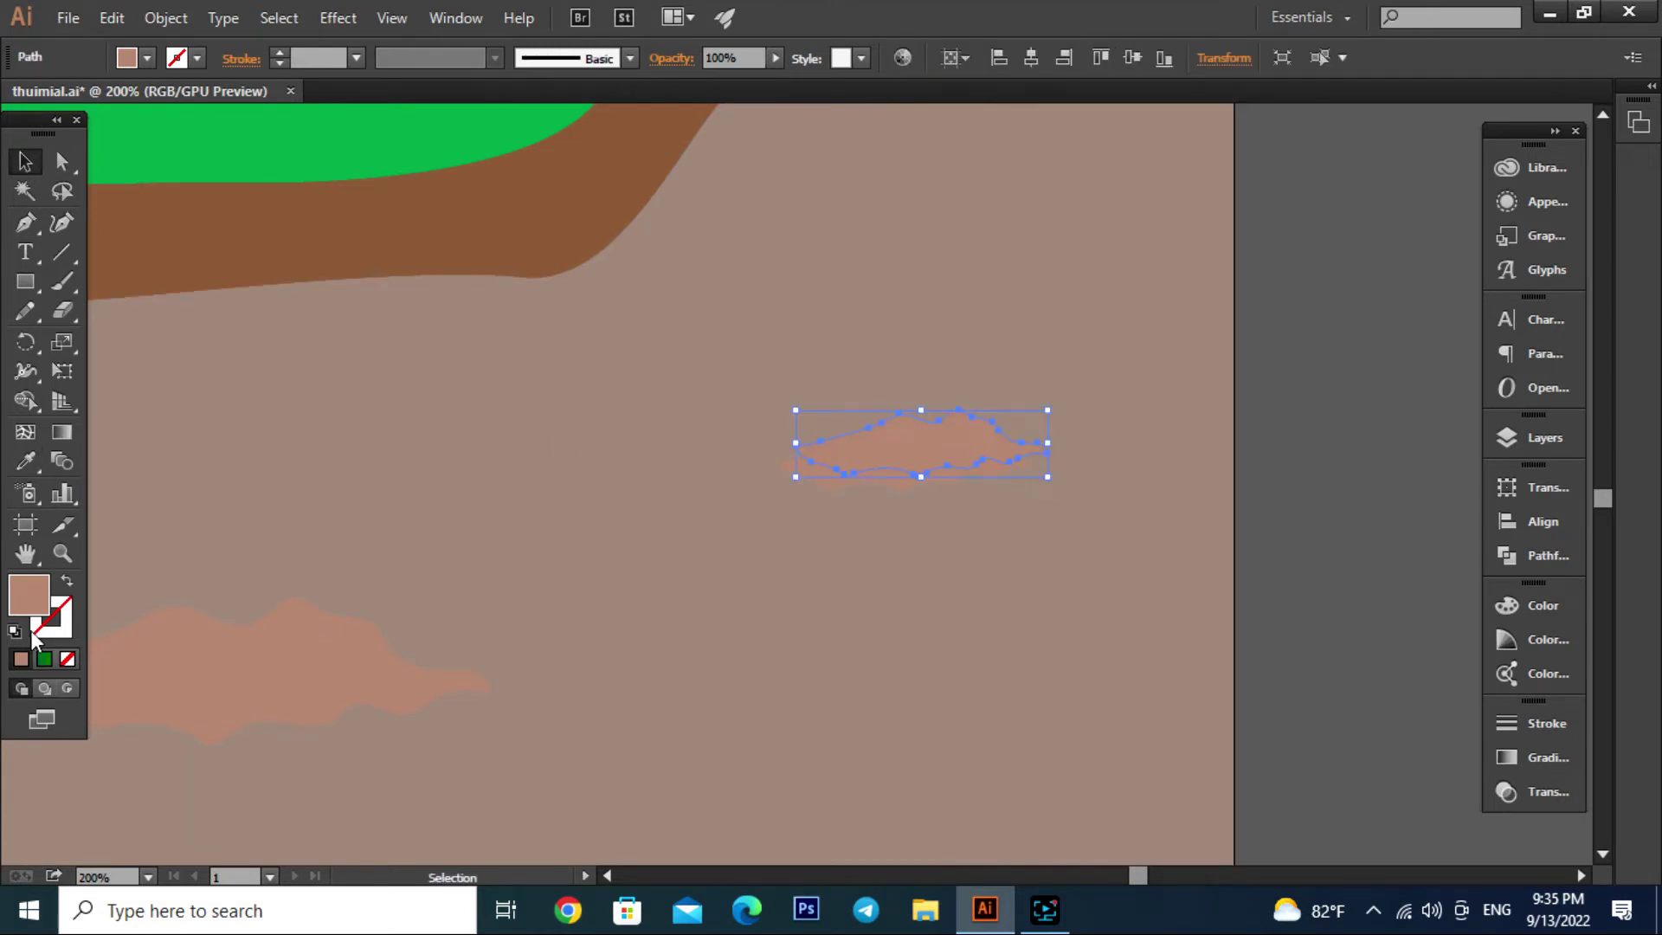
Recolor the copied patch to a slightly different reddish tone
double_click(28, 594)
left_click(346, 452)
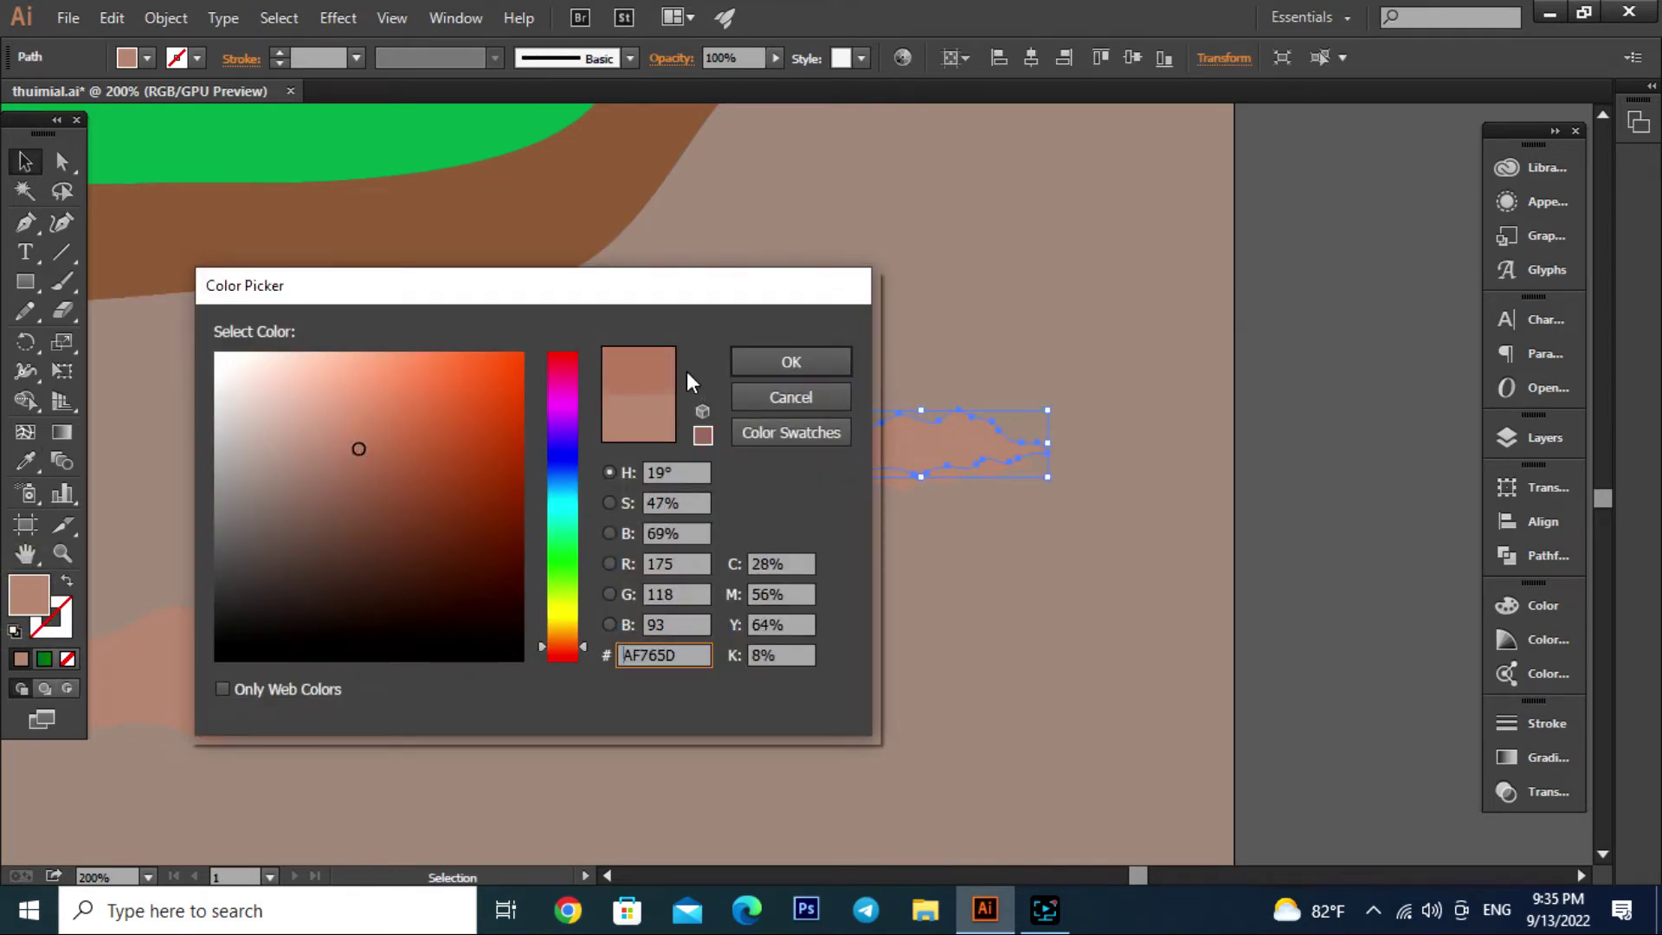
left_click(753, 362)
left_click(1264, 558)
scroll(1317, 594, "down", 2)
scroll(1308, 586, "down", 2)
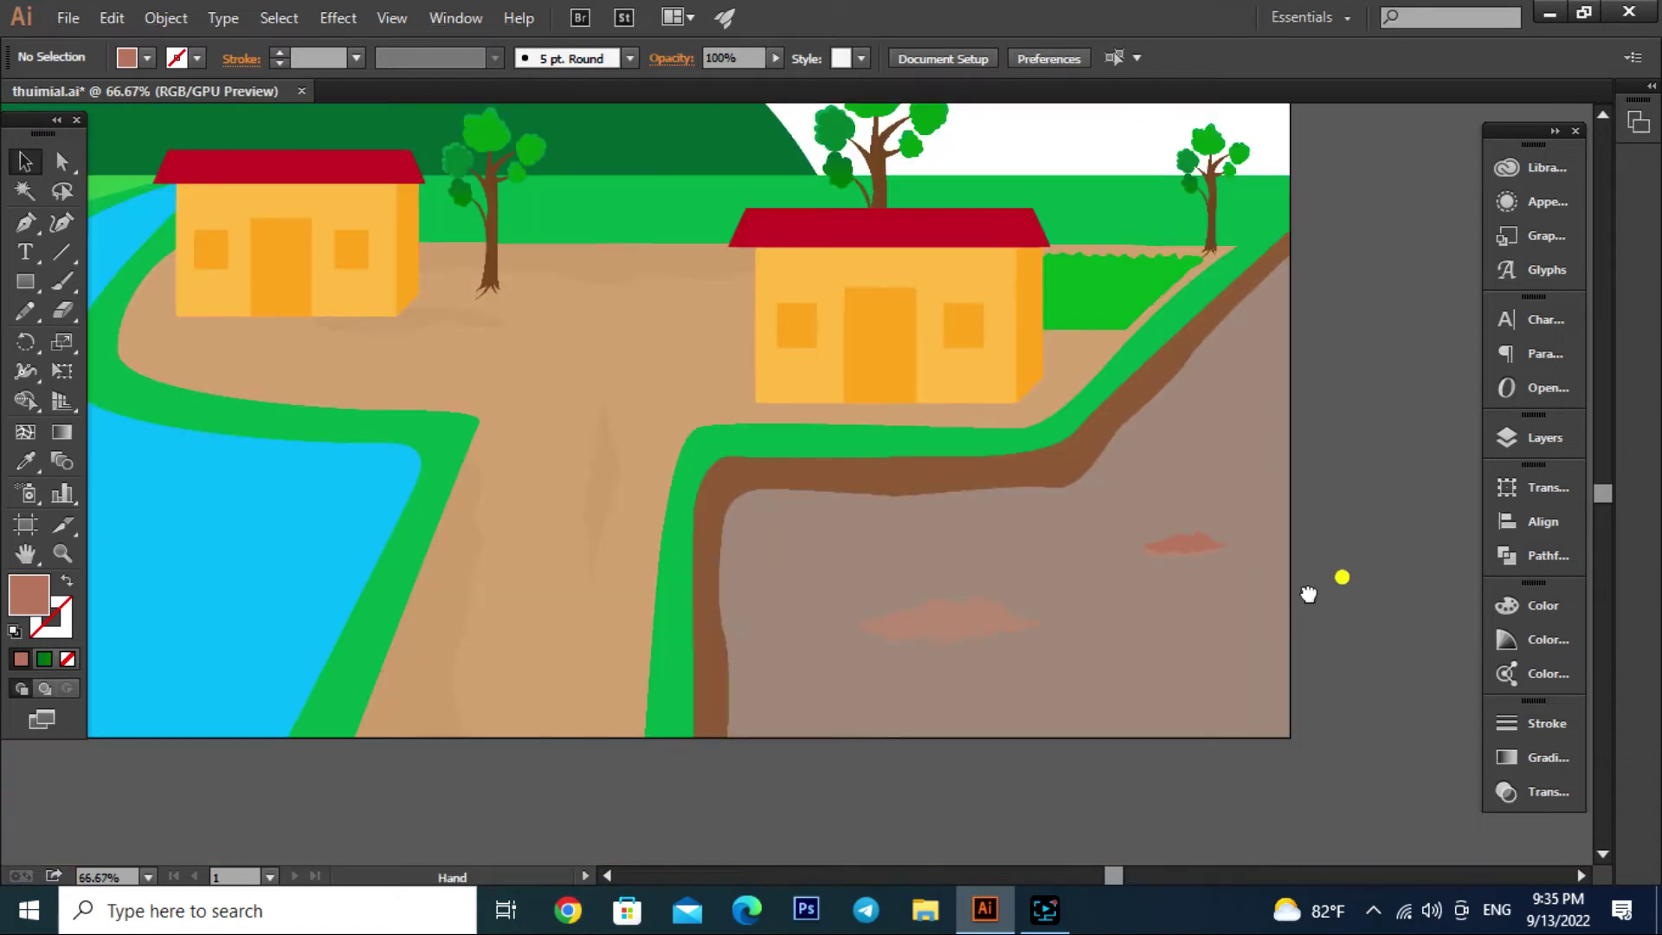
scroll(1126, 615, "up", 4)
left_click(1108, 625)
scroll(1058, 675, "down", 2)
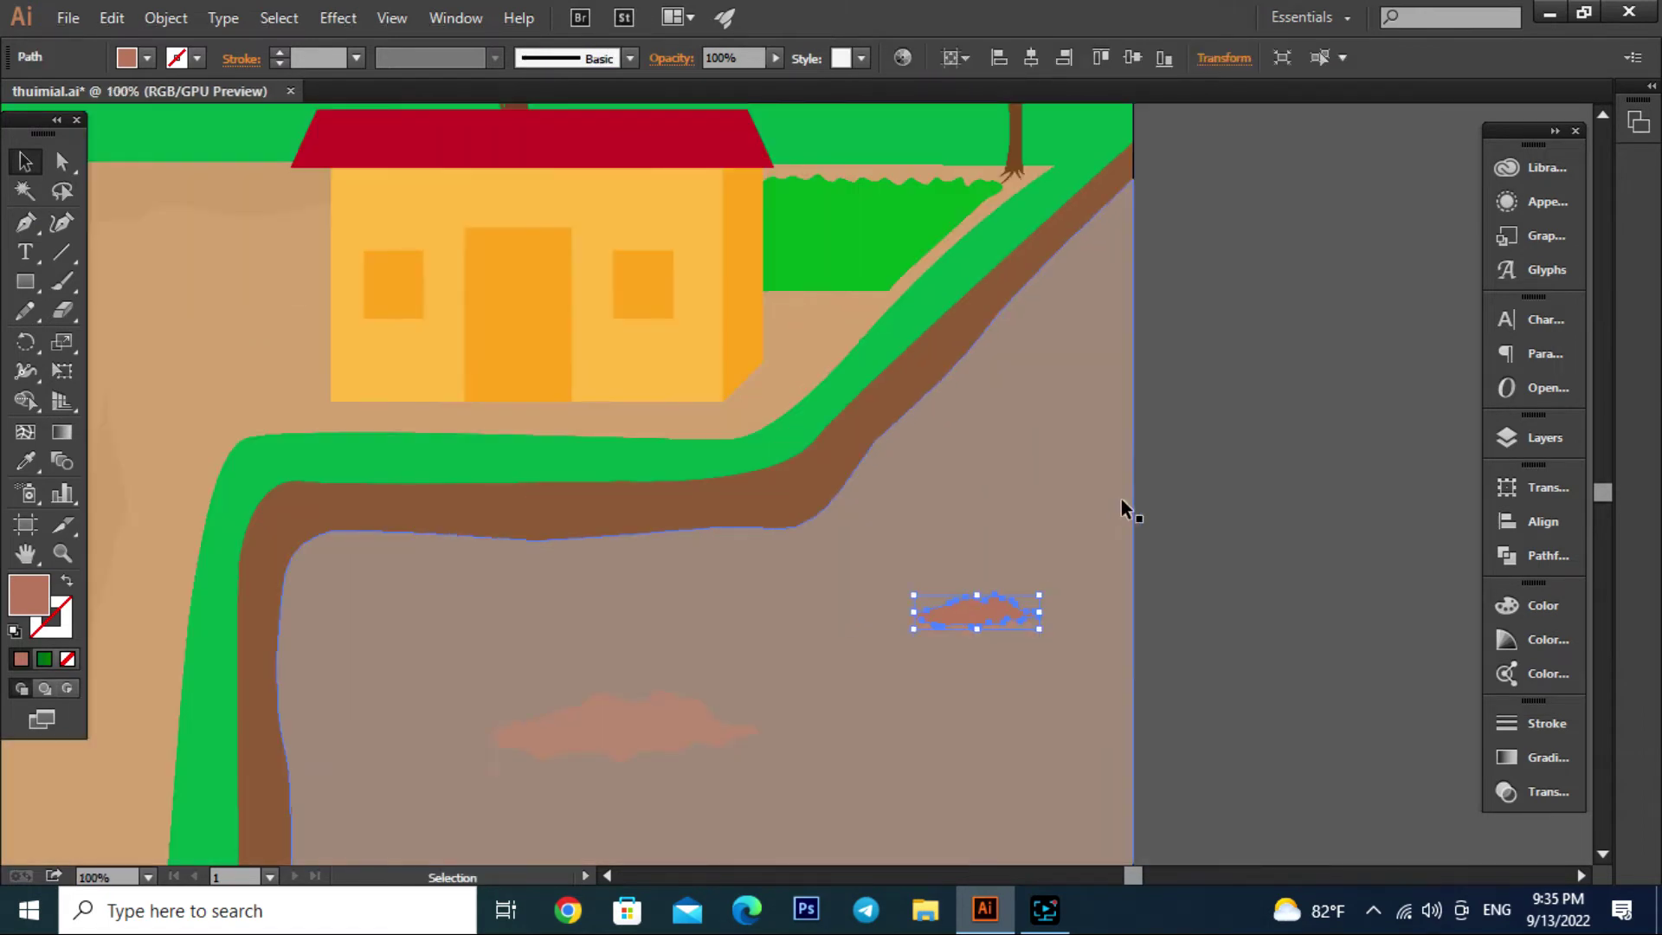
Copy the small patch toward the field's top right and shrink it
left_click(921, 632)
left_click_drag(989, 621, 1073, 320)
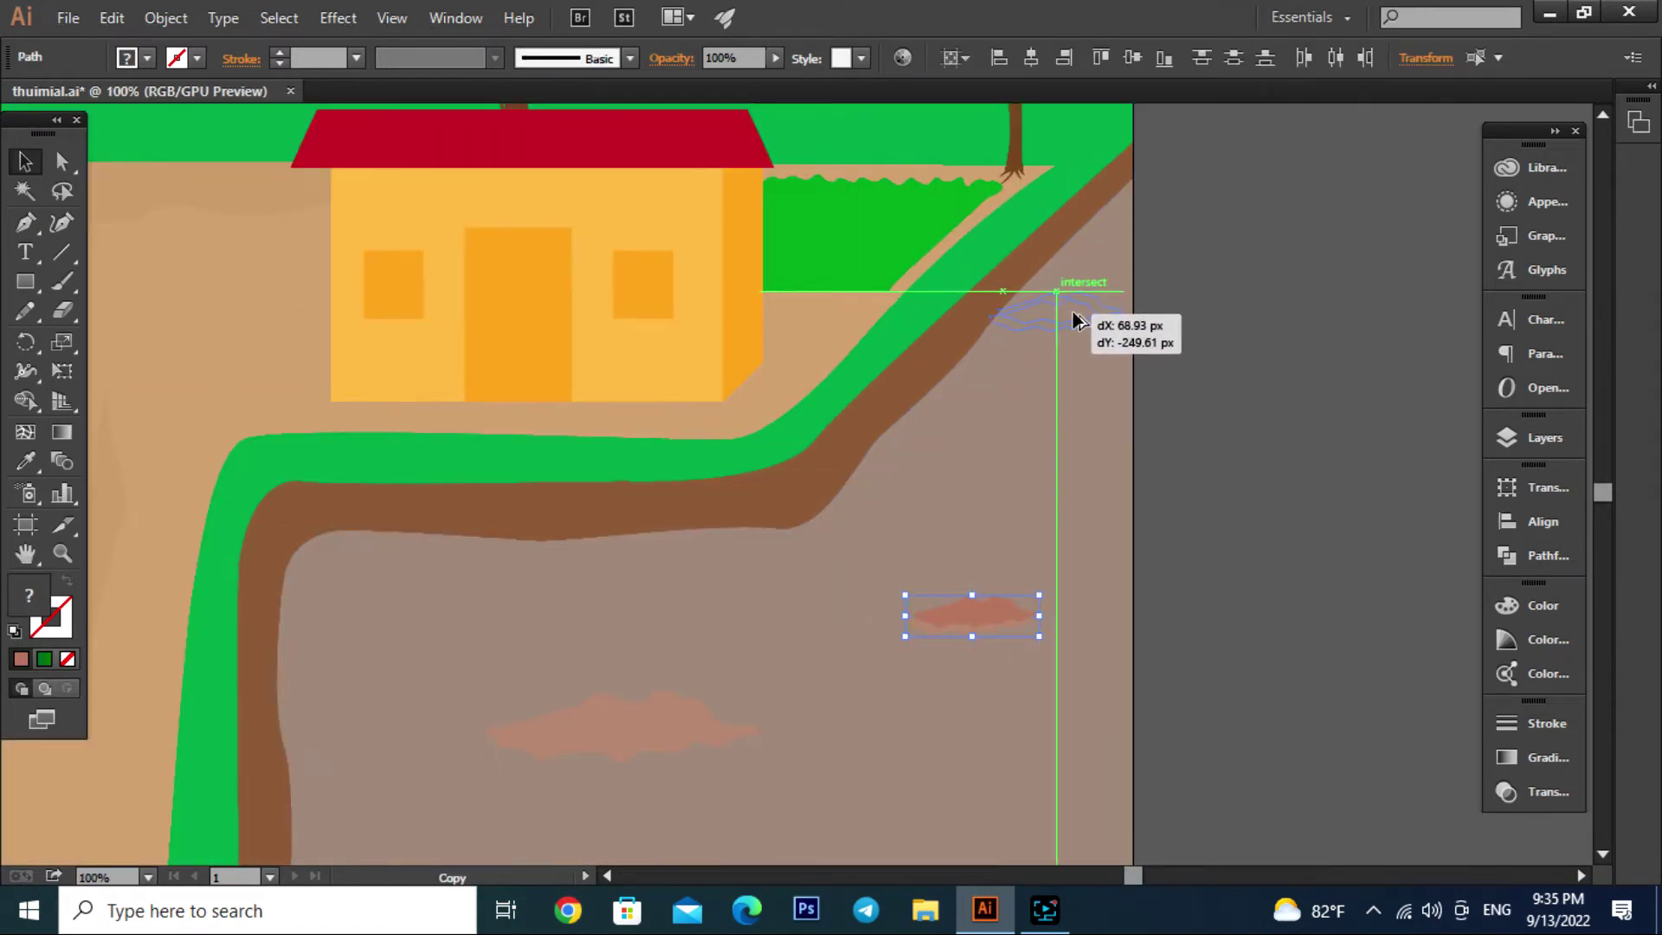
scroll(1178, 435, "up", 2)
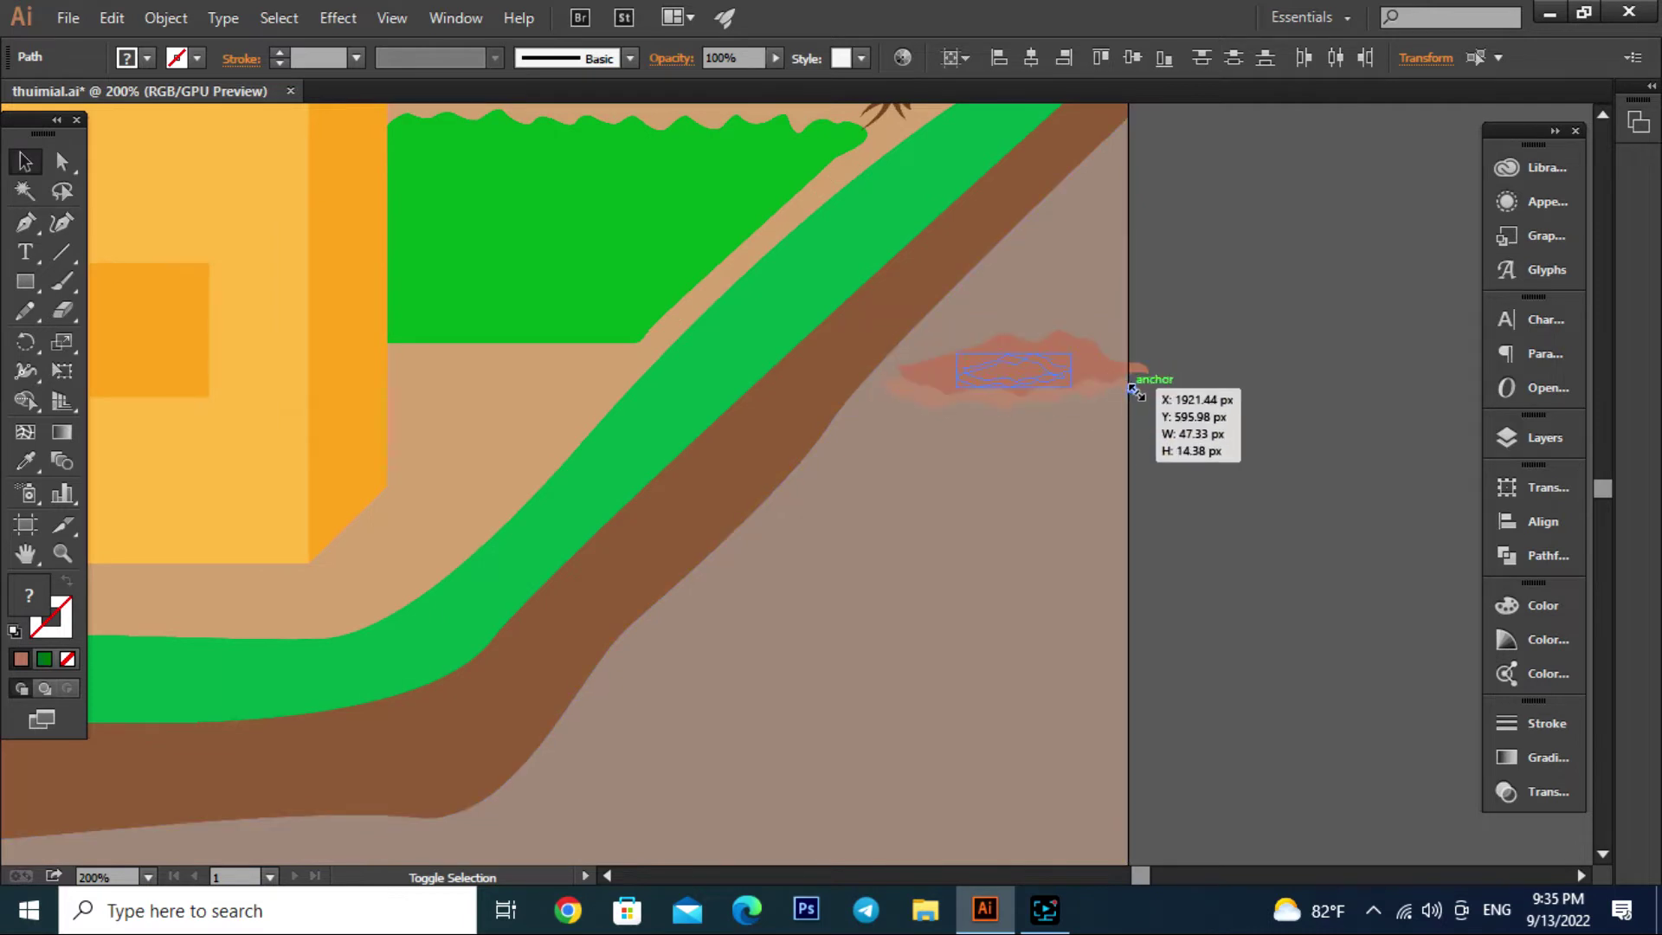
left_click_drag(1149, 416, 1077, 375)
left_click(1282, 375)
scroll(1160, 492, "down", 2)
scroll(1161, 491, "down", 2)
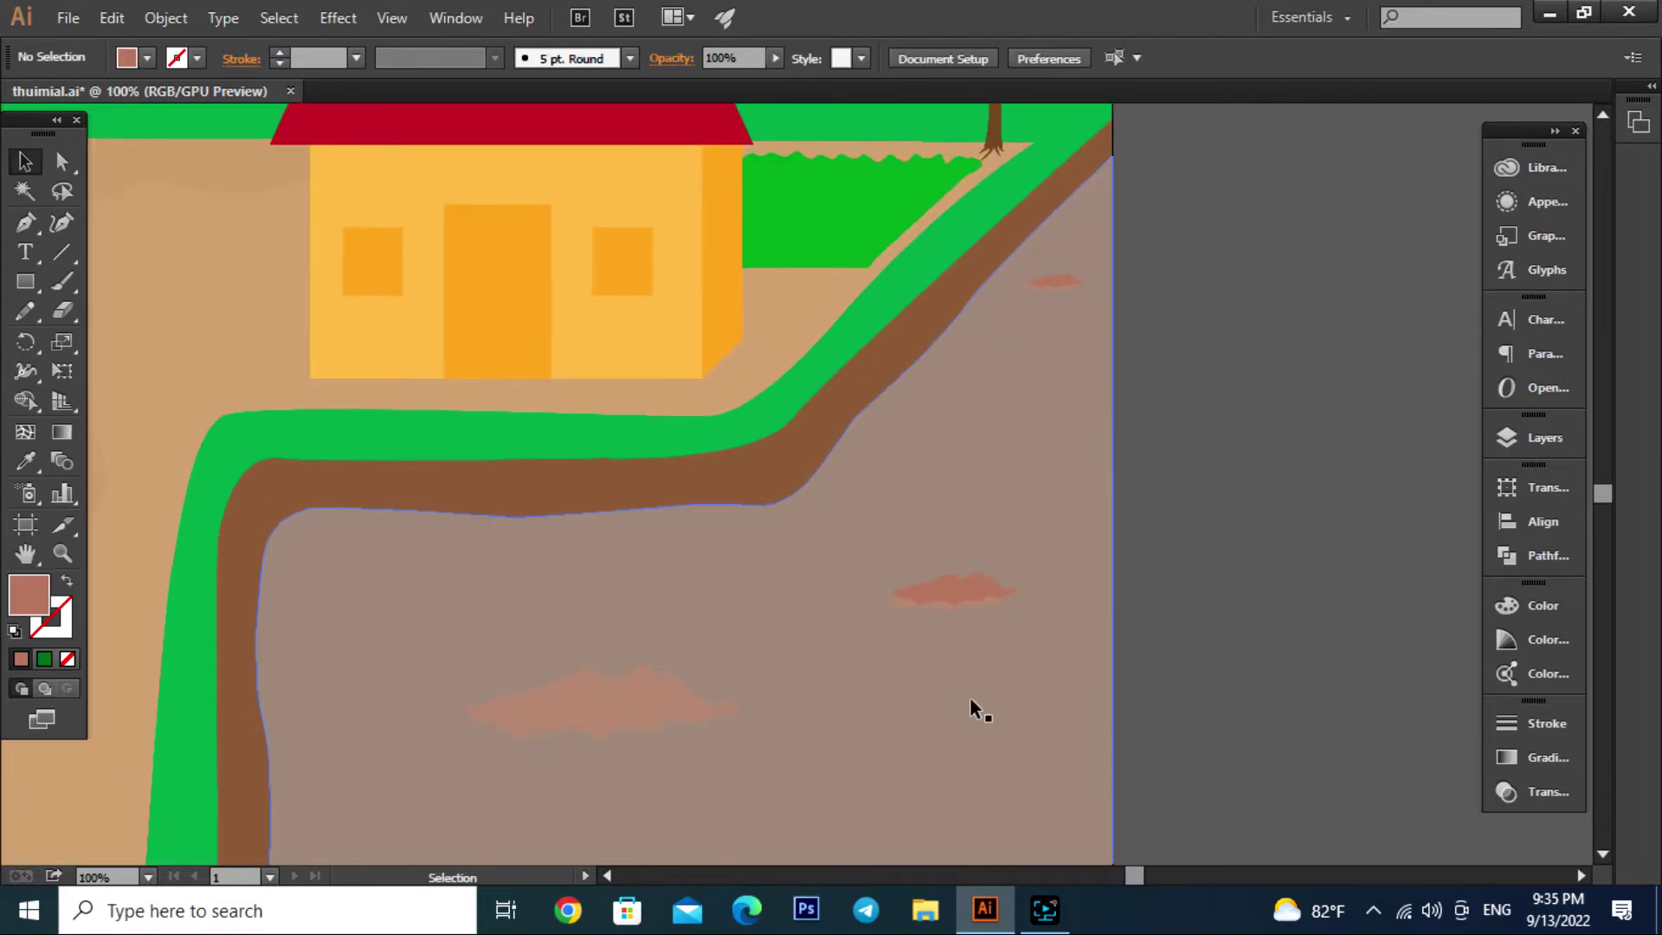
Copy the small patch to the left side of the field
left_click(952, 589)
scroll(879, 632, "up", 2)
scroll(1043, 658, "down", 2)
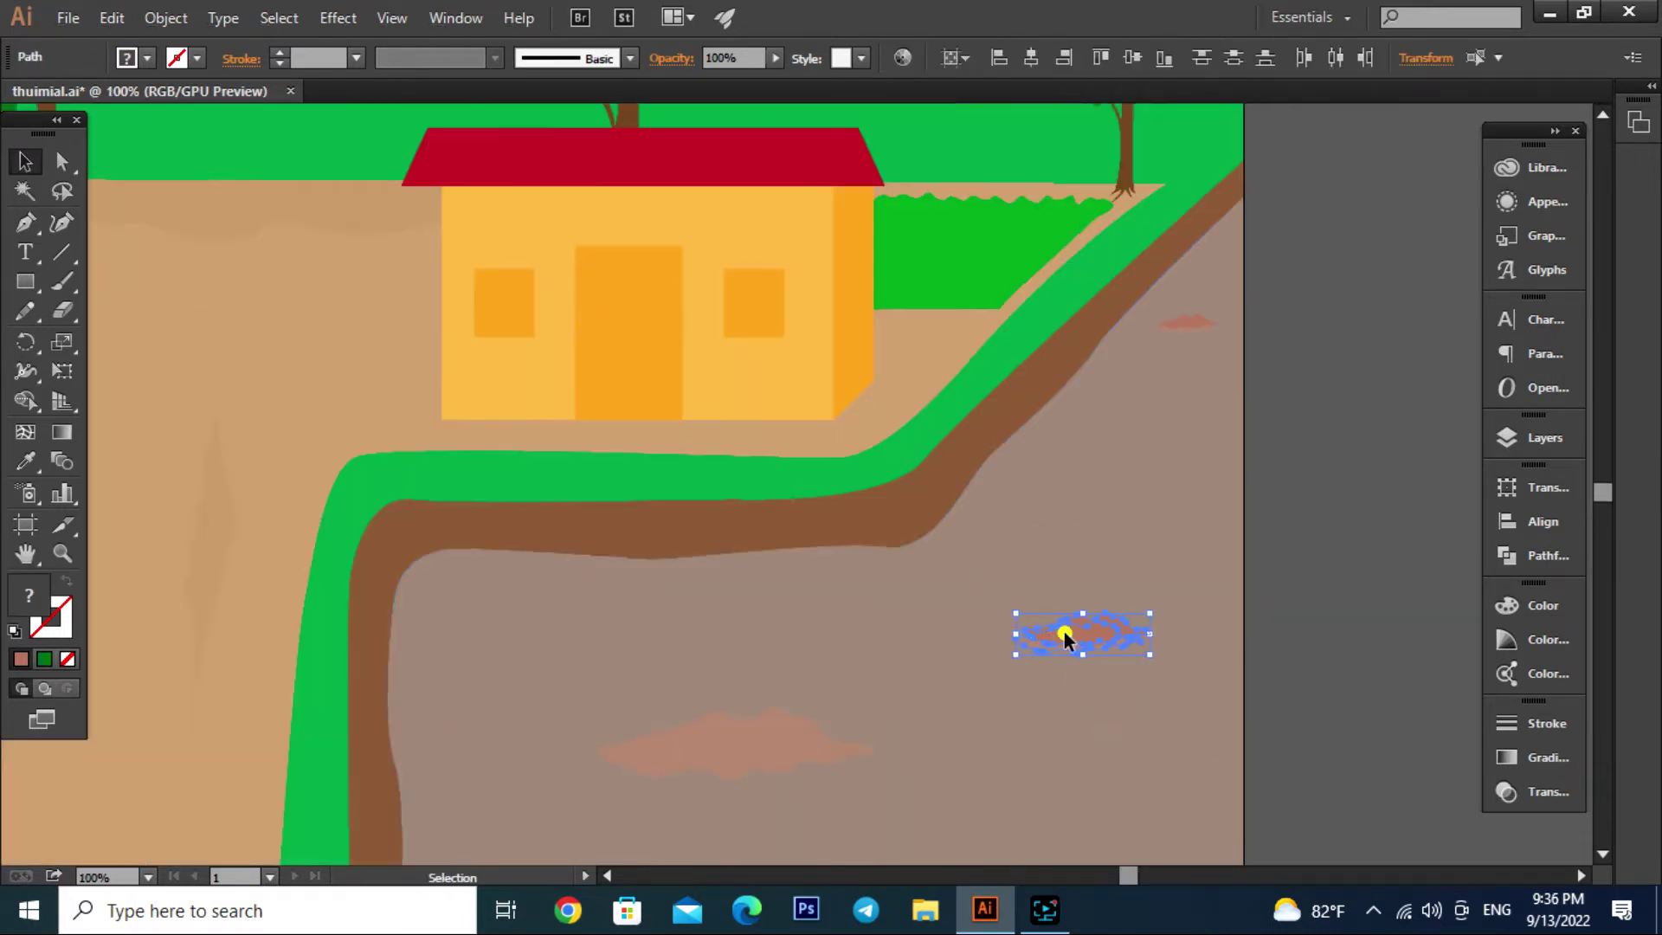
left_click_drag(1063, 634, 528, 625)
scroll(1212, 562, "down", 2)
left_click(1317, 529)
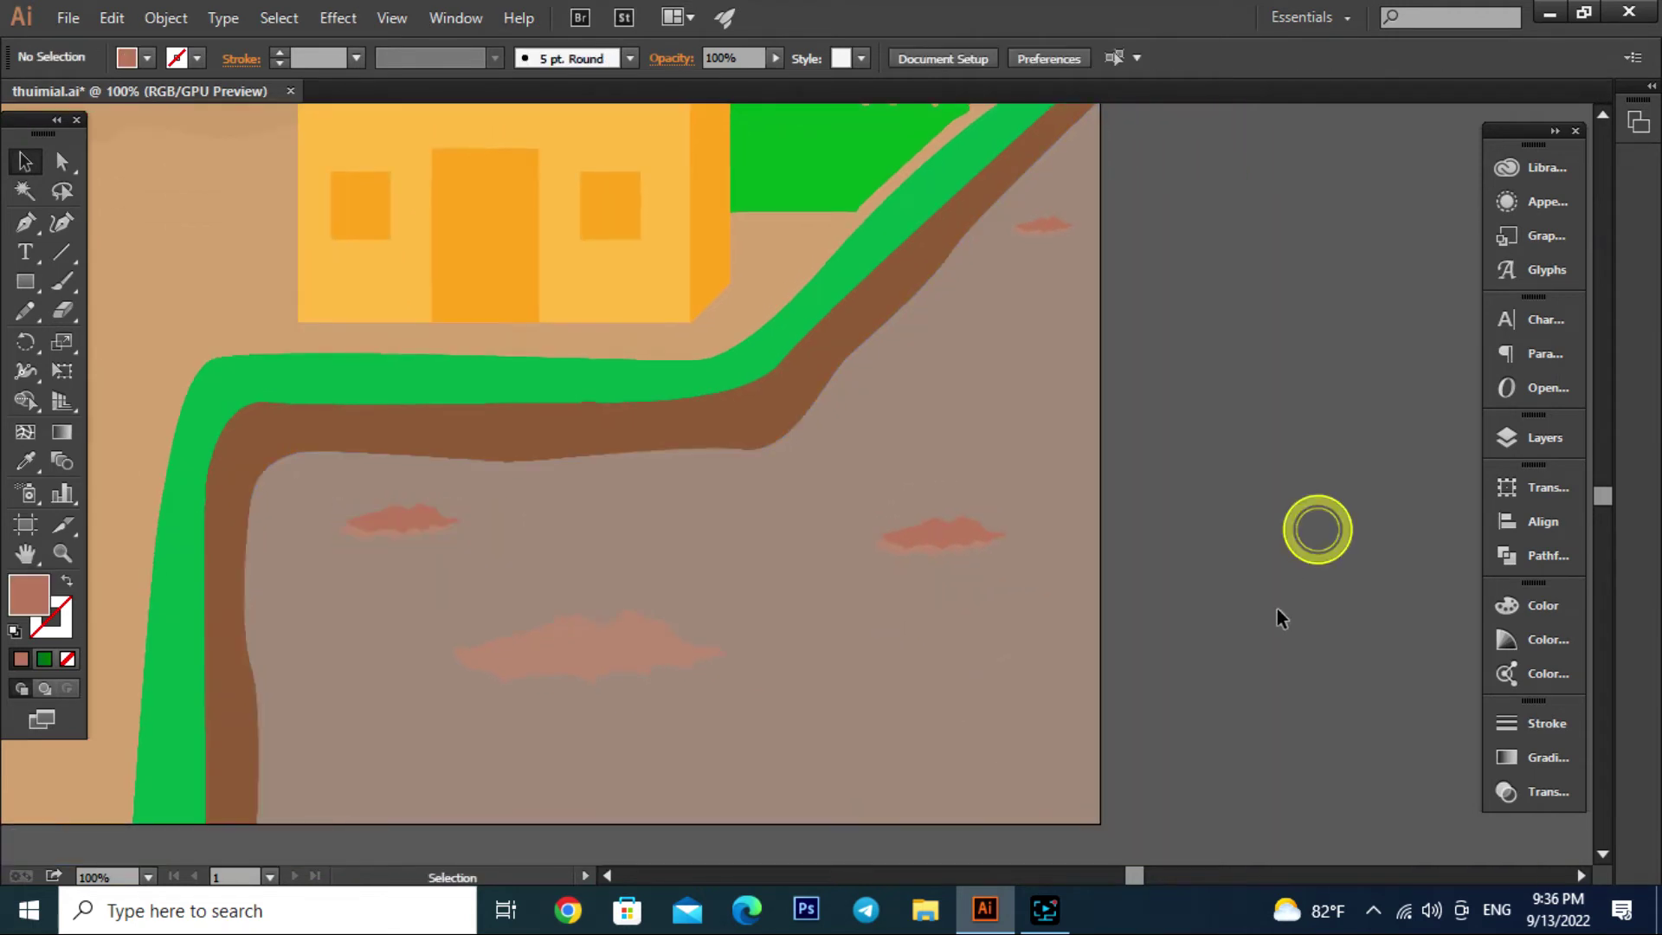
scroll(1235, 386, "up", 2)
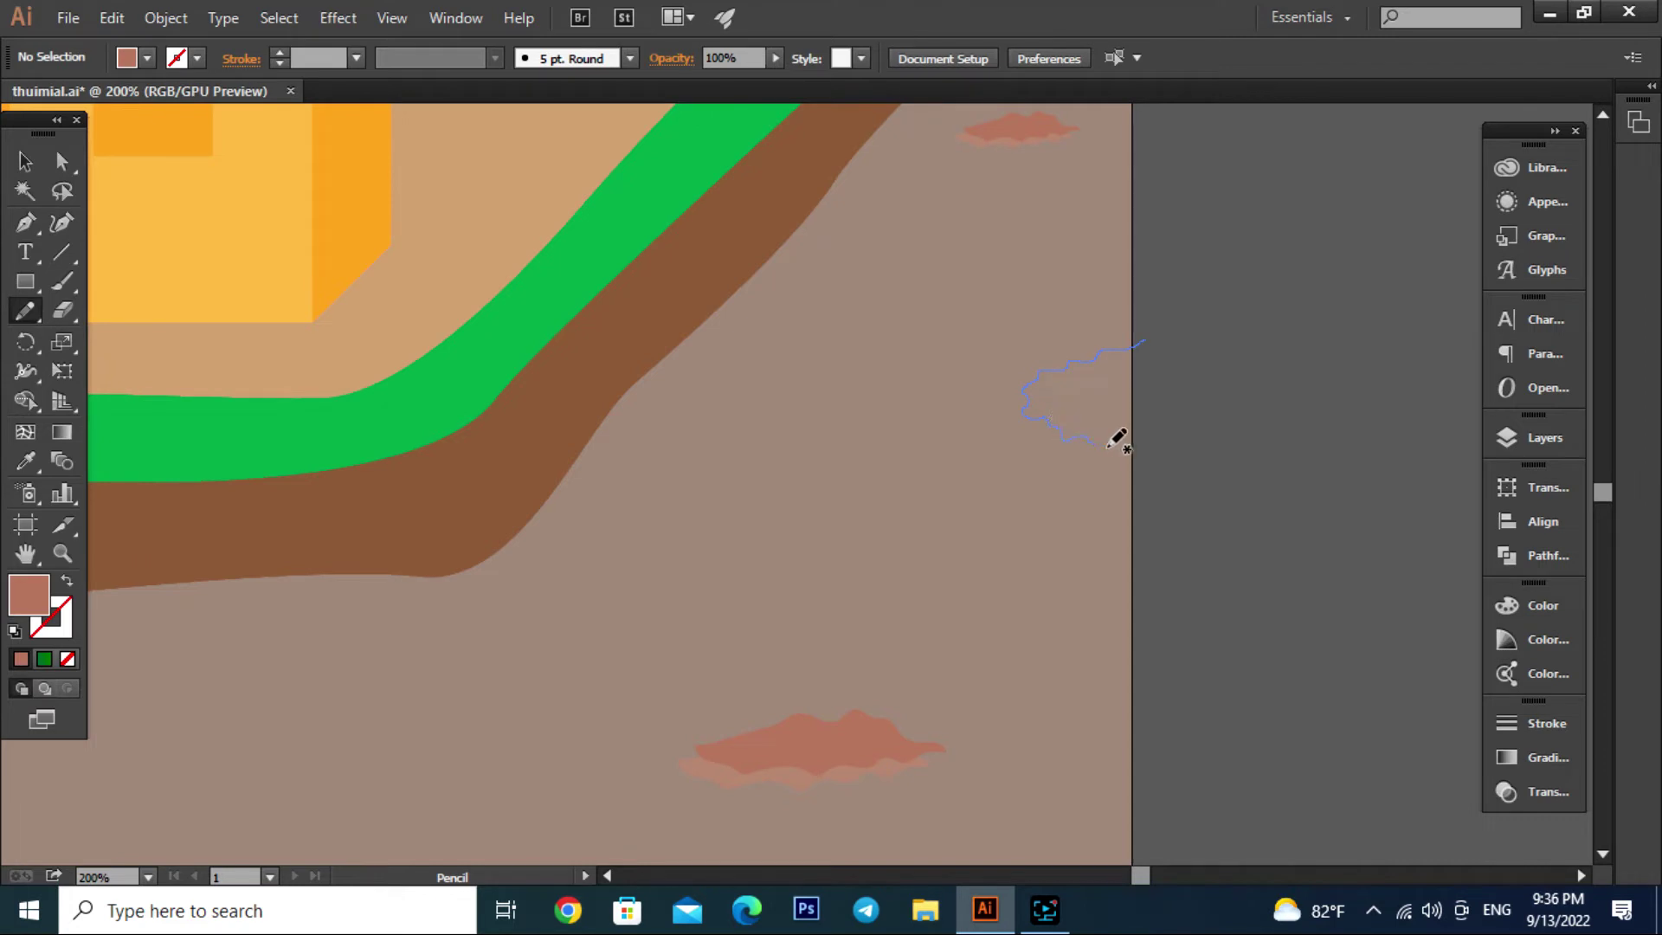
Pencil another patch near the field's right edge and give it the blotch colour
left_click_drag(1174, 367, 1162, 440)
left_click(26, 163)
left_click(1125, 428)
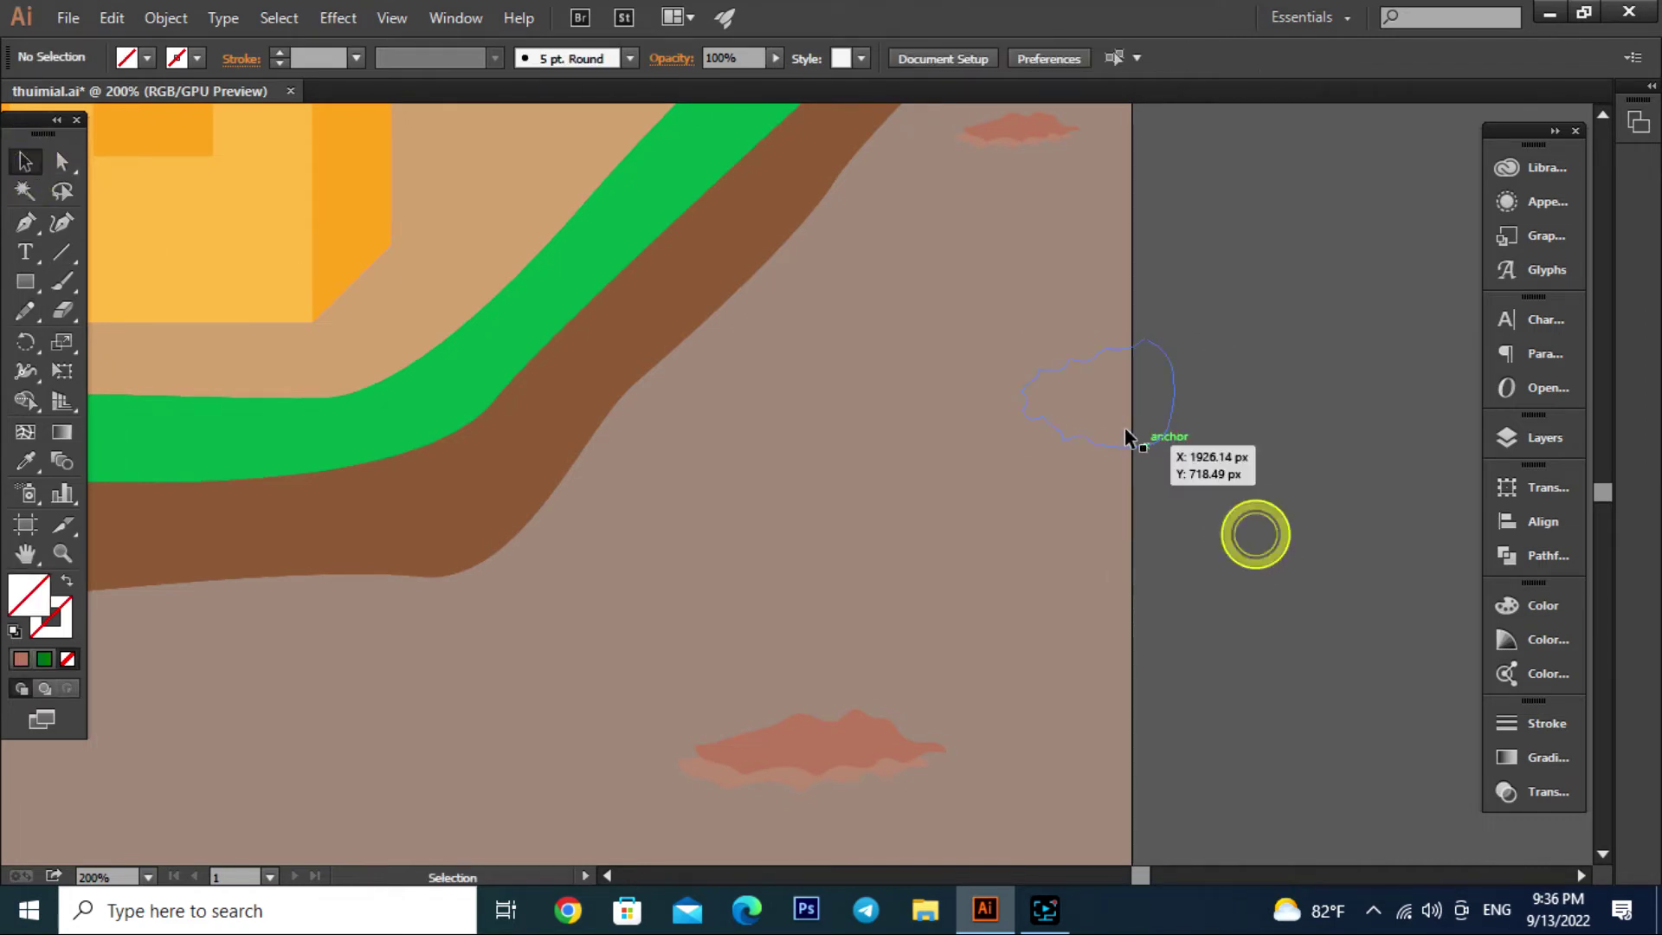
key("i")
left_click(875, 728)
left_click(26, 163)
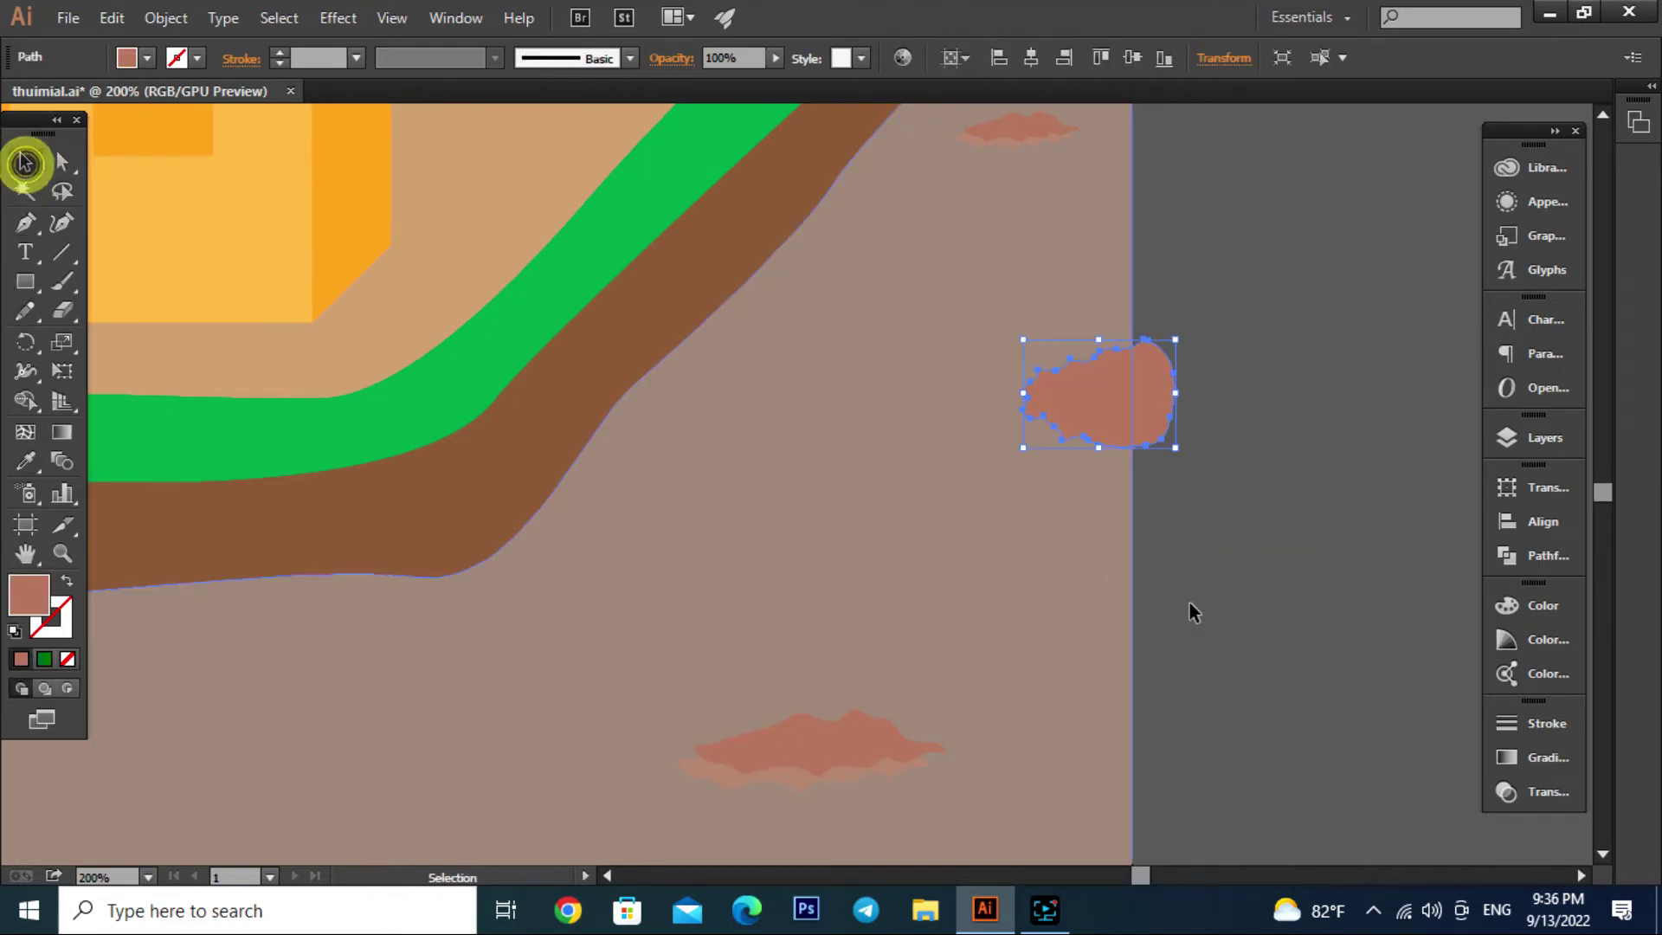
Trim the right-edge blotch to the artboard with Shape Builder, removing the overhang
left_click(1190, 602)
left_click(1094, 419)
left_click(1131, 517, "shift")
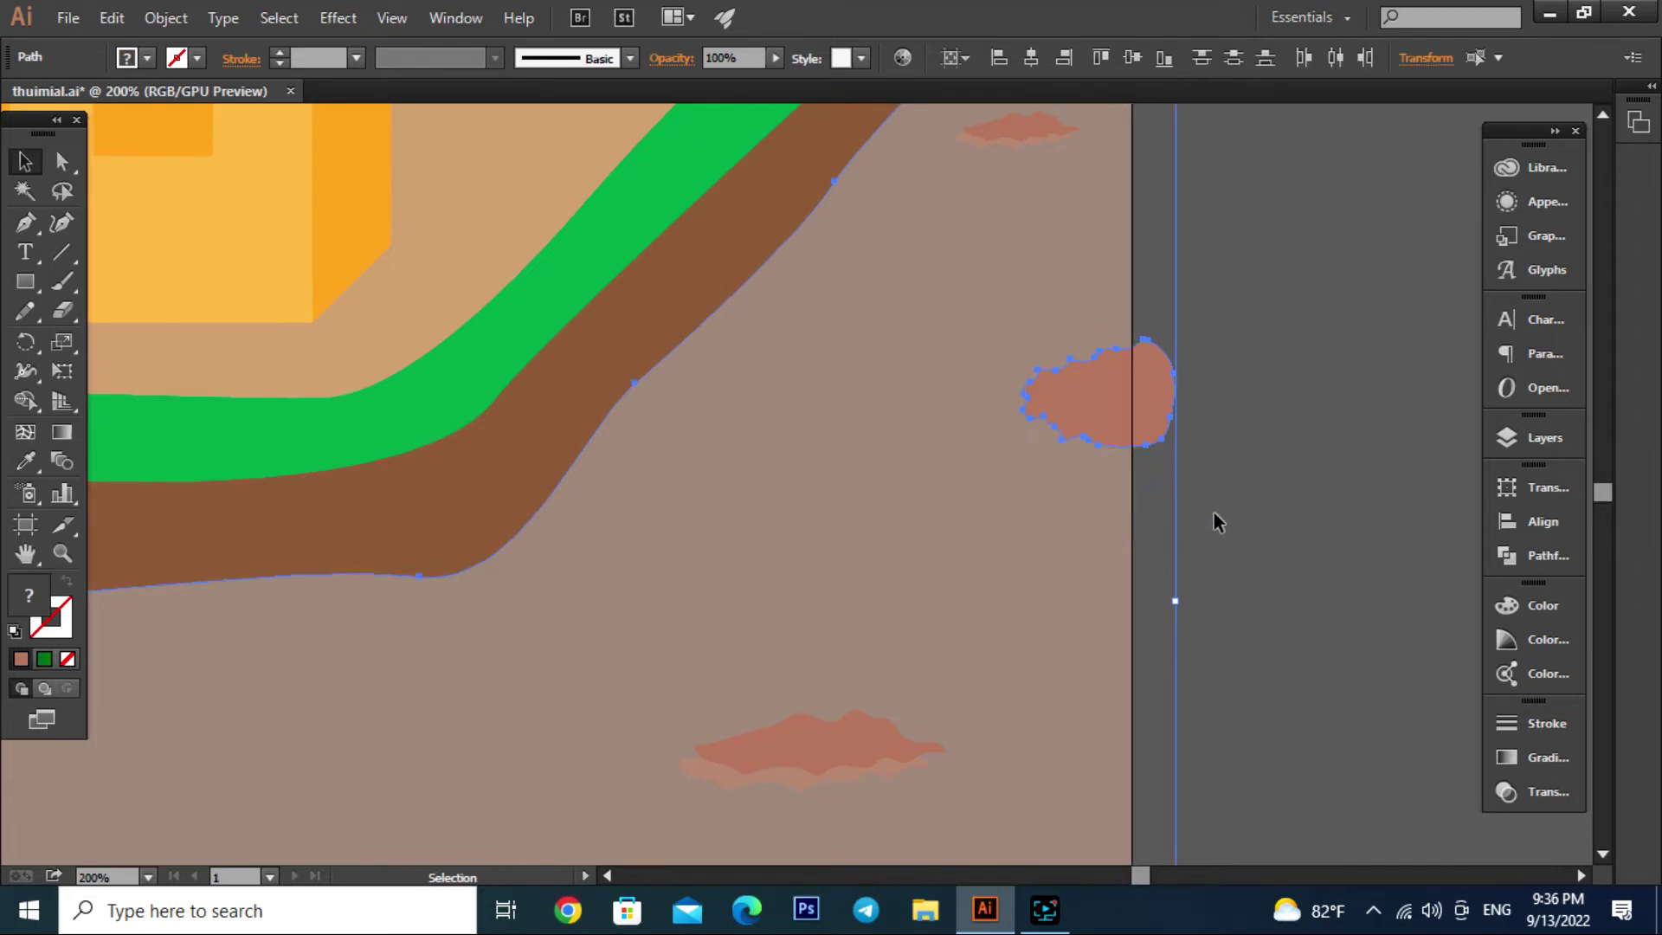
left_click(26, 399)
left_click(1155, 383)
left_click(1160, 403)
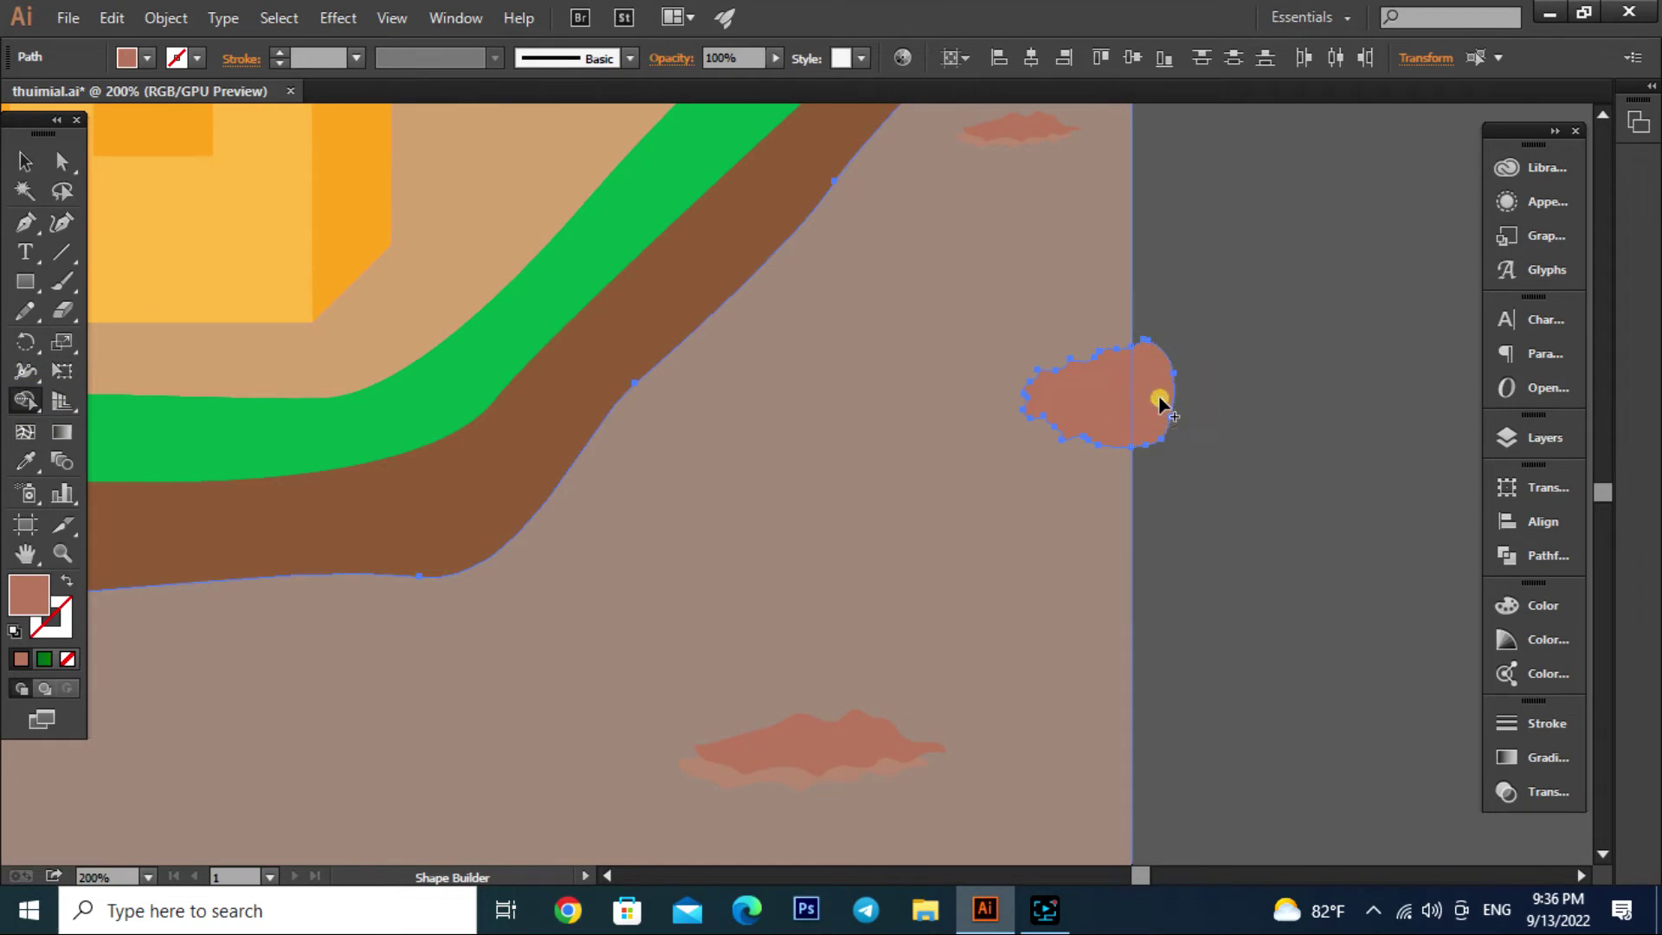
key("v")
left_click(1381, 408)
left_click(1171, 424)
left_click(1233, 434)
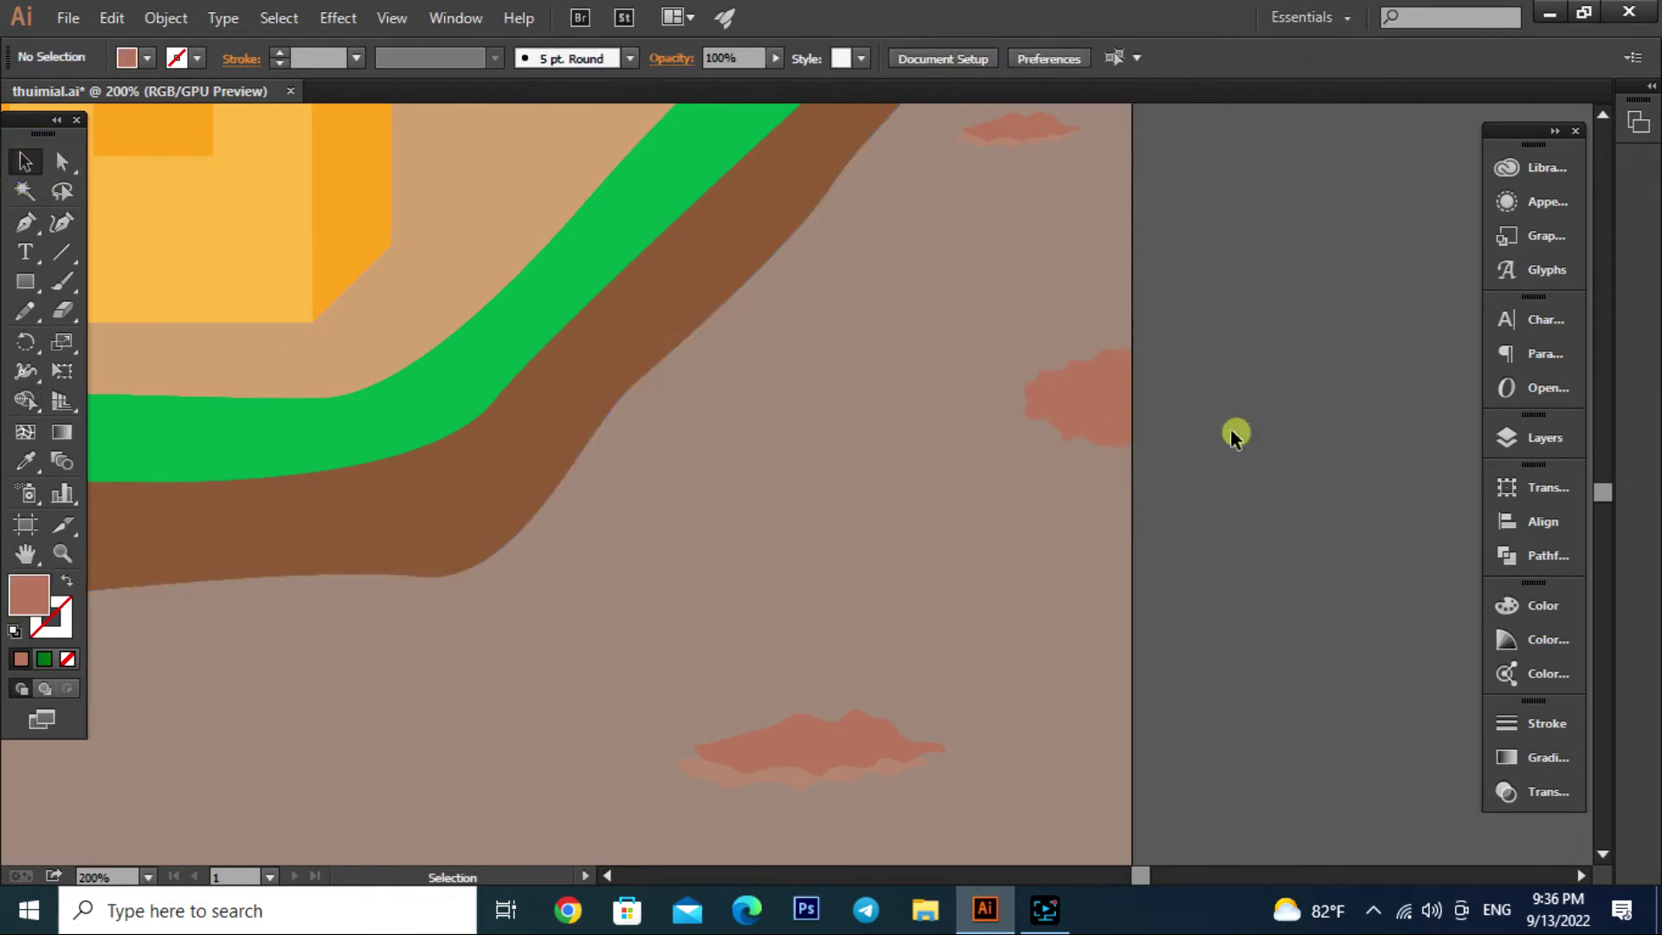
Copy the middle blotch down to the field's bottom edge
key("ctrl+0")
scroll(1210, 545, "down", 3)
key("ctrl+1")
left_click(656, 491)
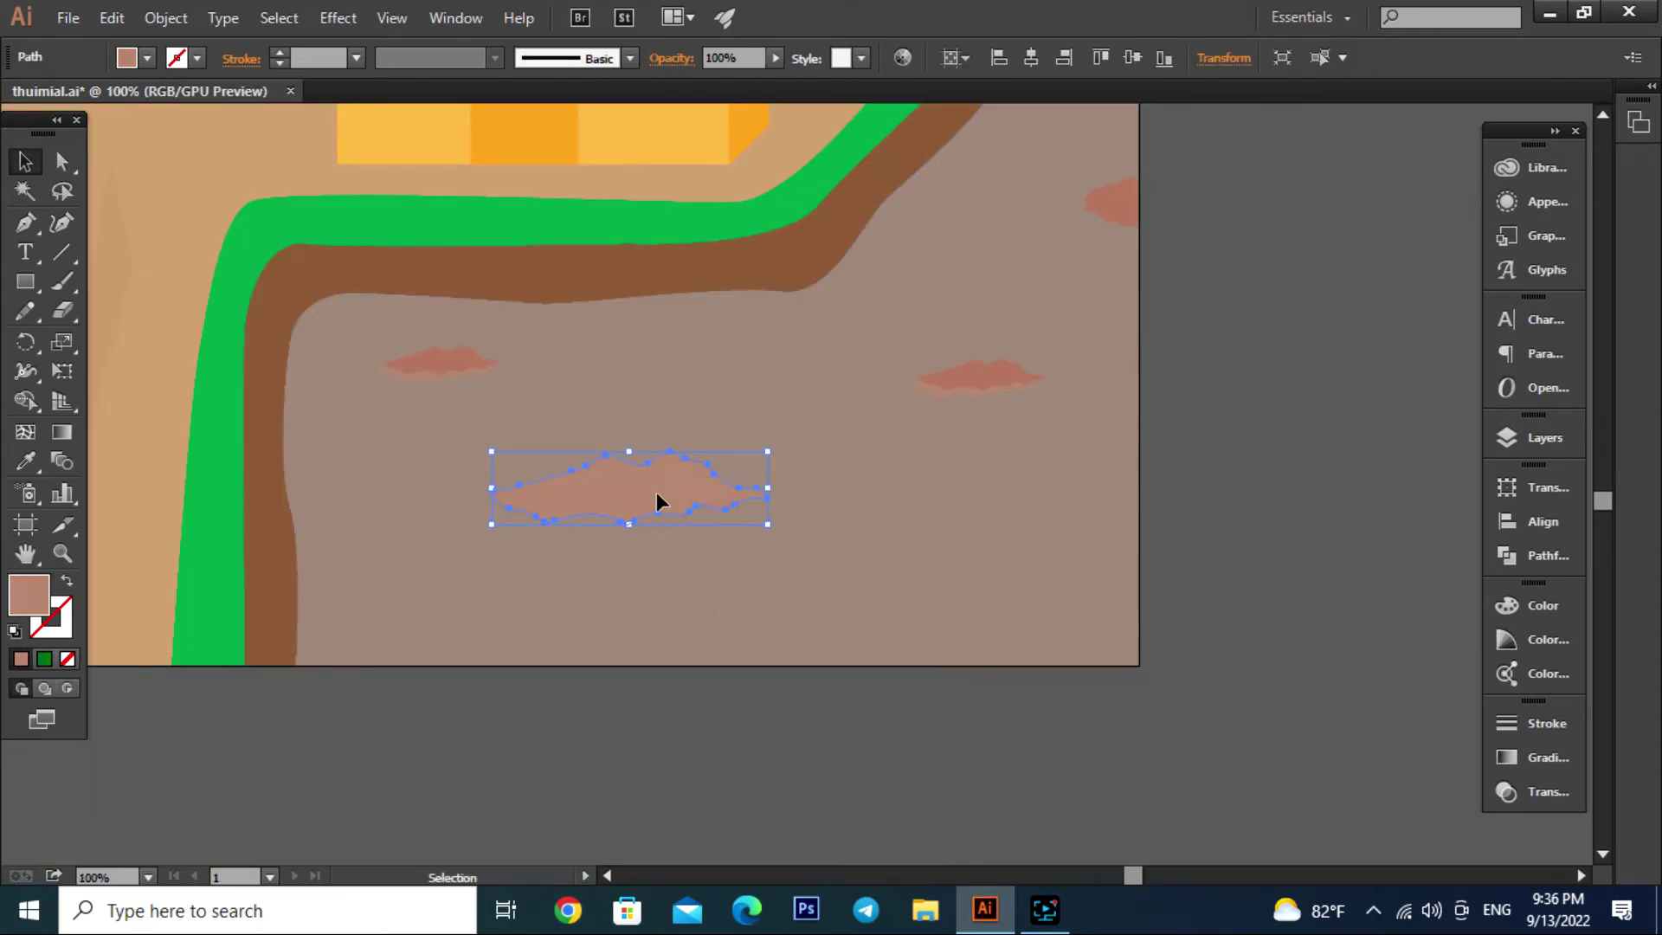
mouse_move(656, 494)
left_mouse_down()
mouse_move(1085, 654)
mouse_move(1141, 626)
left_mouse_up()
left_click(1238, 525)
scroll(1030, 654, "up", 2)
left_click(26, 160)
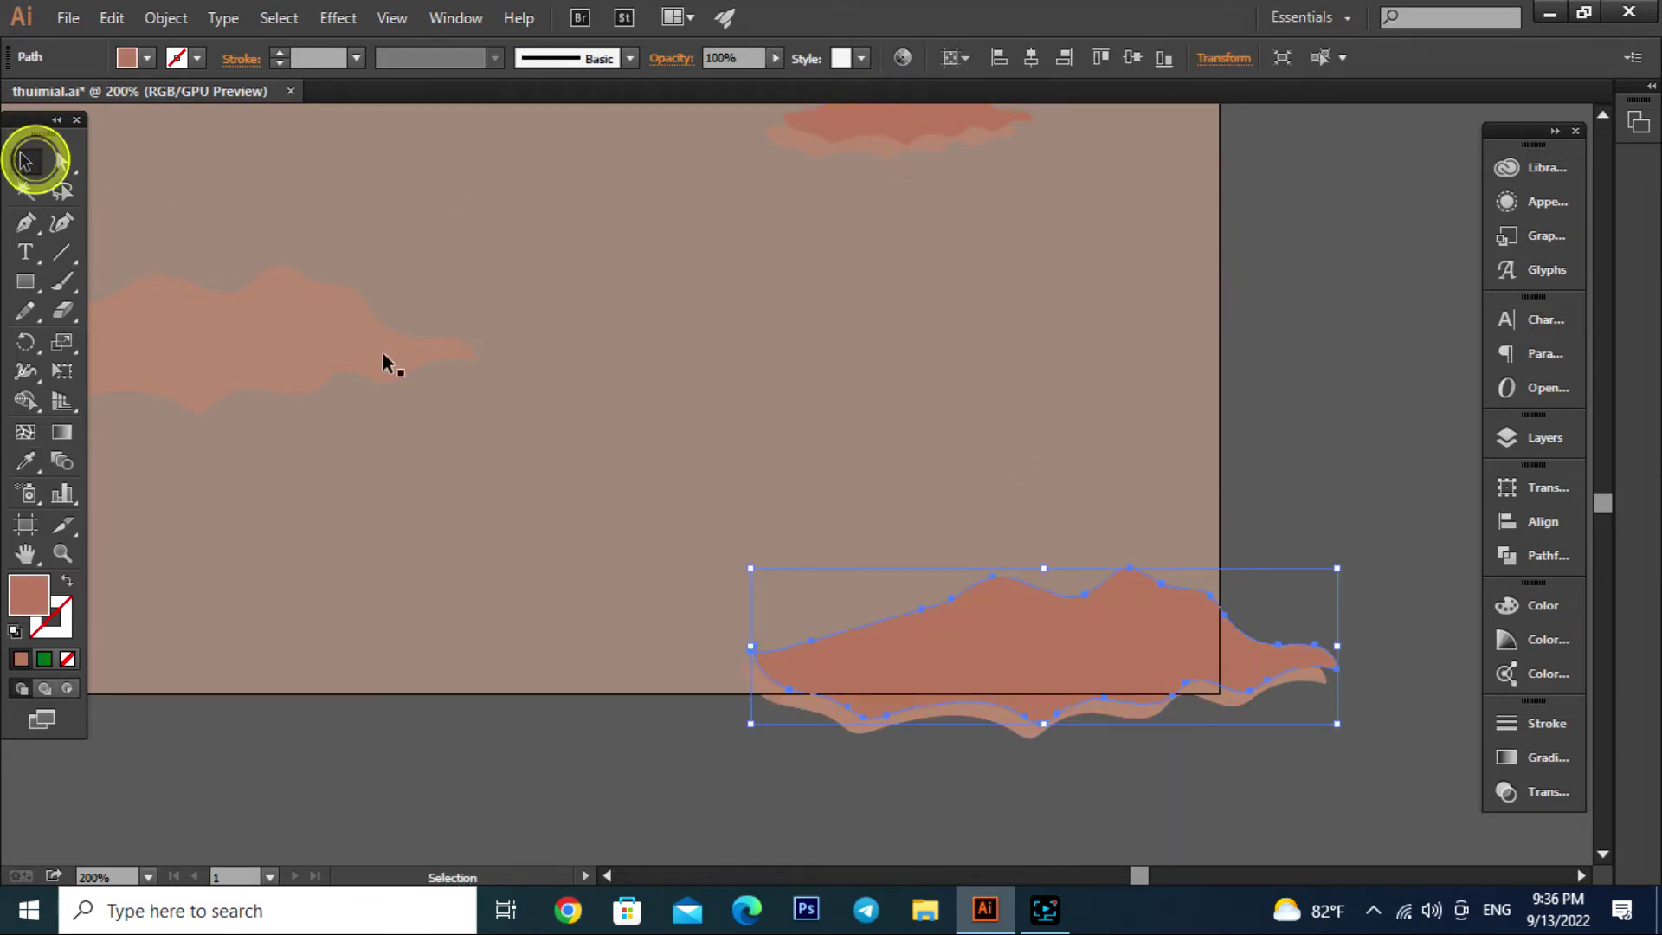
left_click(1236, 773)
scroll(1088, 695, "down", 2)
Select the bottom blotch with the field and merge its in-artboard regions using Shape Builder
left_click_drag(1284, 630, 1077, 715)
left_click(26, 400)
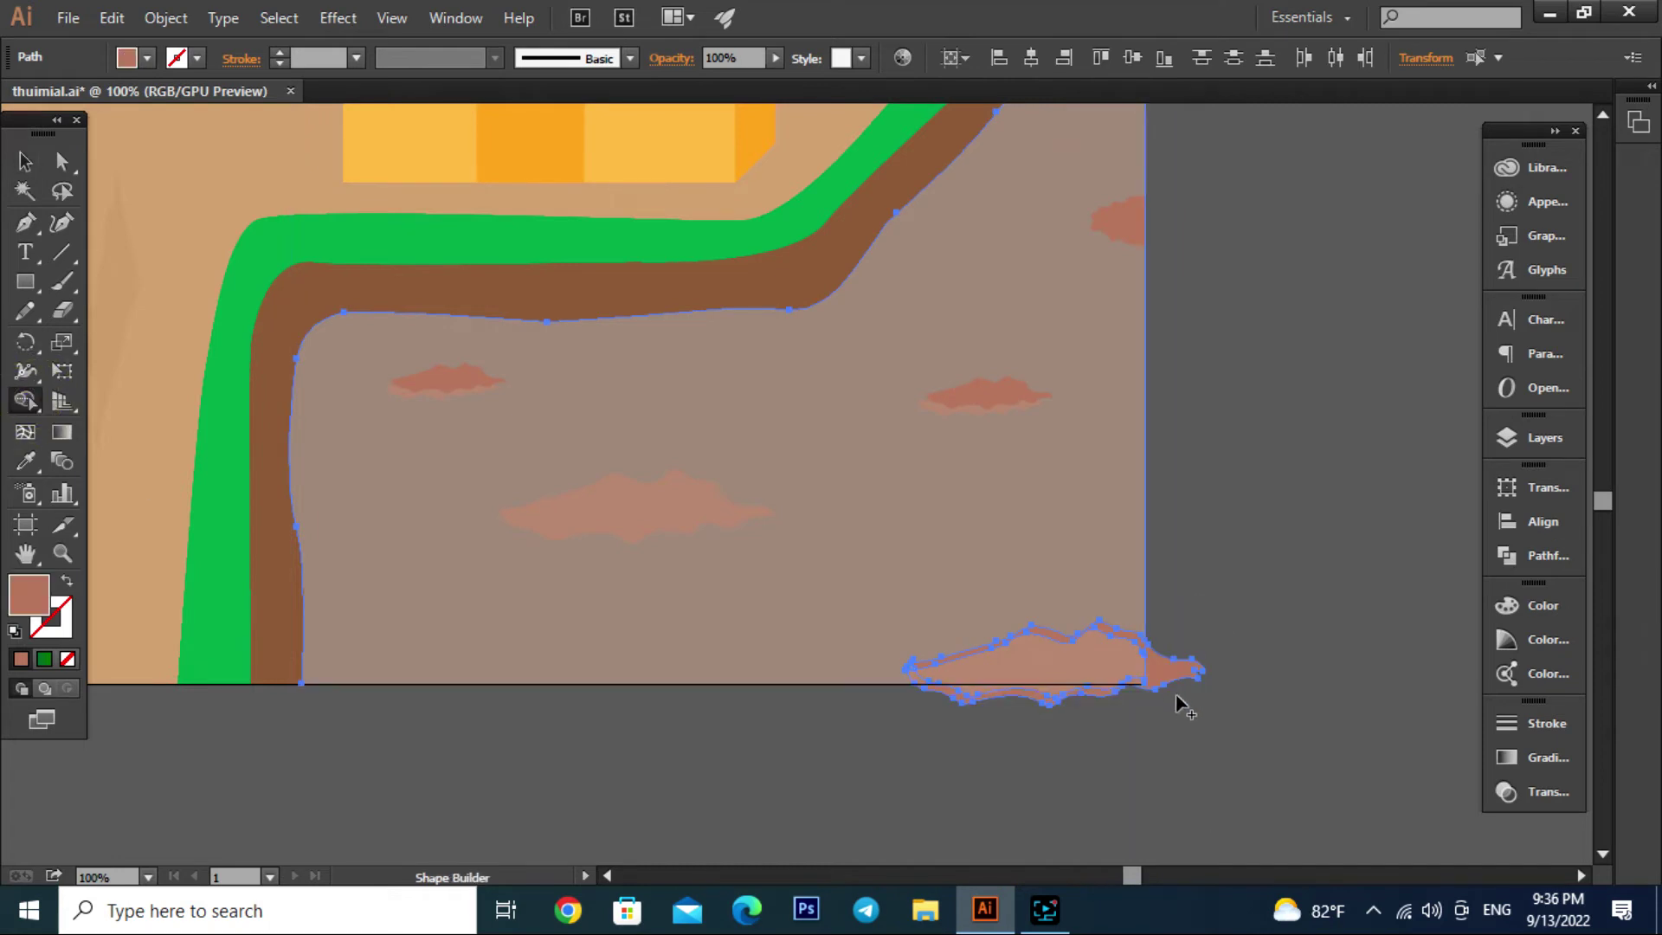
left_click(25, 161)
left_click(1313, 665)
left_click(1203, 647)
left_click(1295, 684)
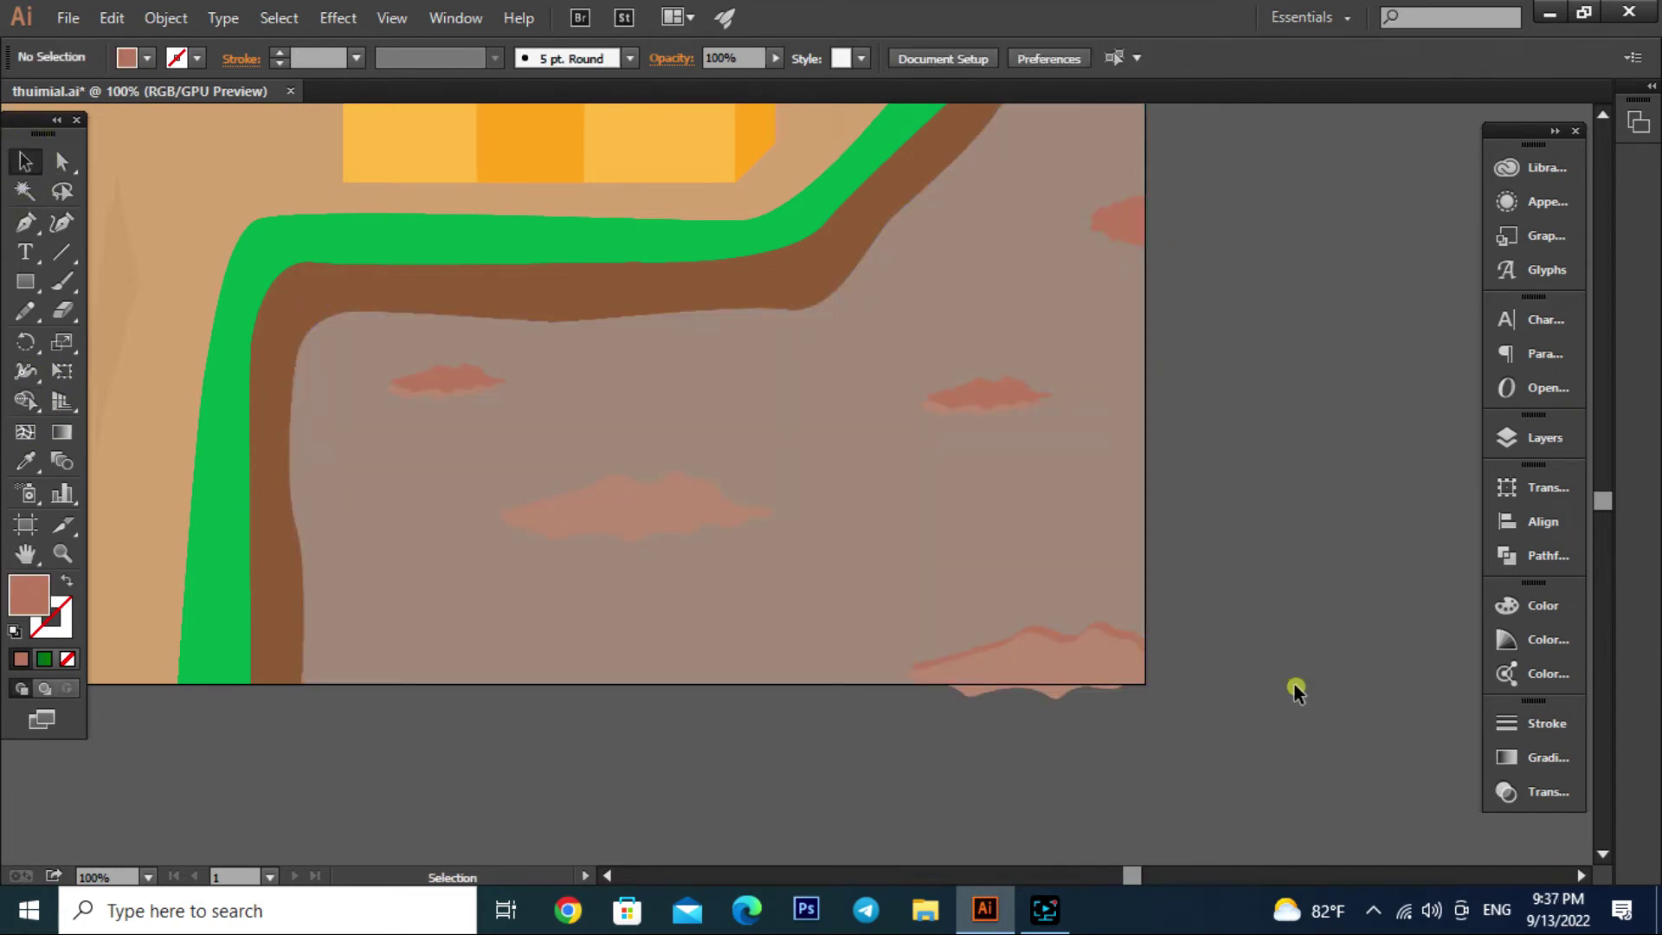
left_click(1041, 691)
scroll(1161, 708, "up", 1)
left_click(26, 400)
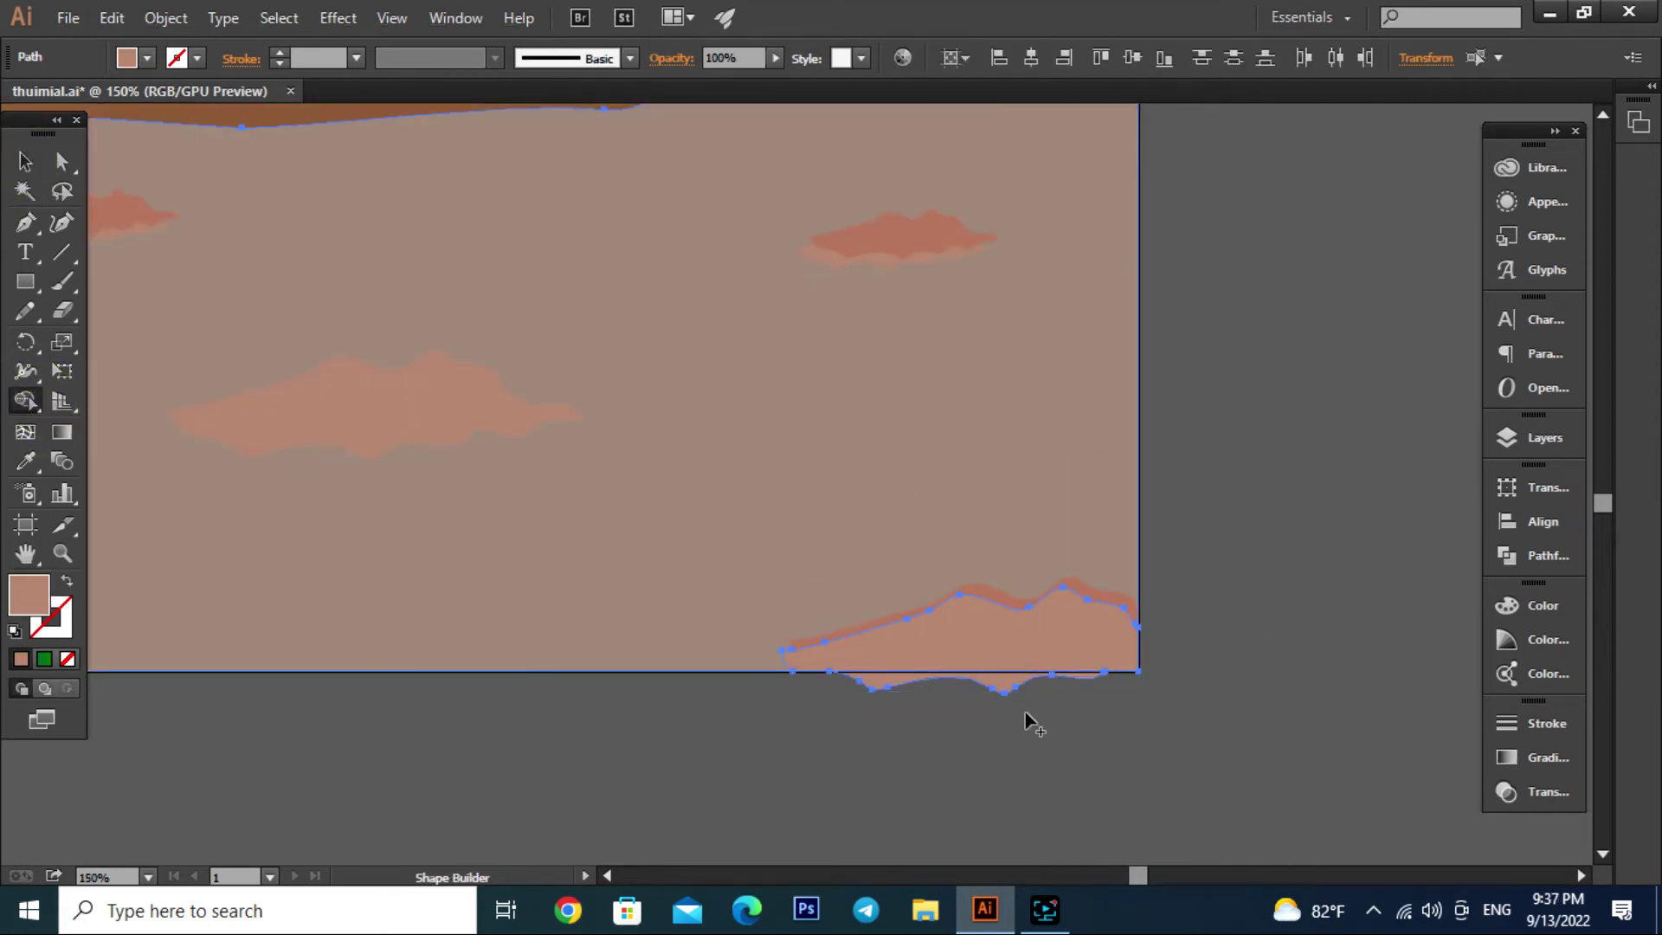
left_click_drag(1025, 712, 916, 679)
Split off the bottom blotch's part below the artboard and delete it
left_click(23, 162)
left_click(909, 780)
left_click(1010, 694)
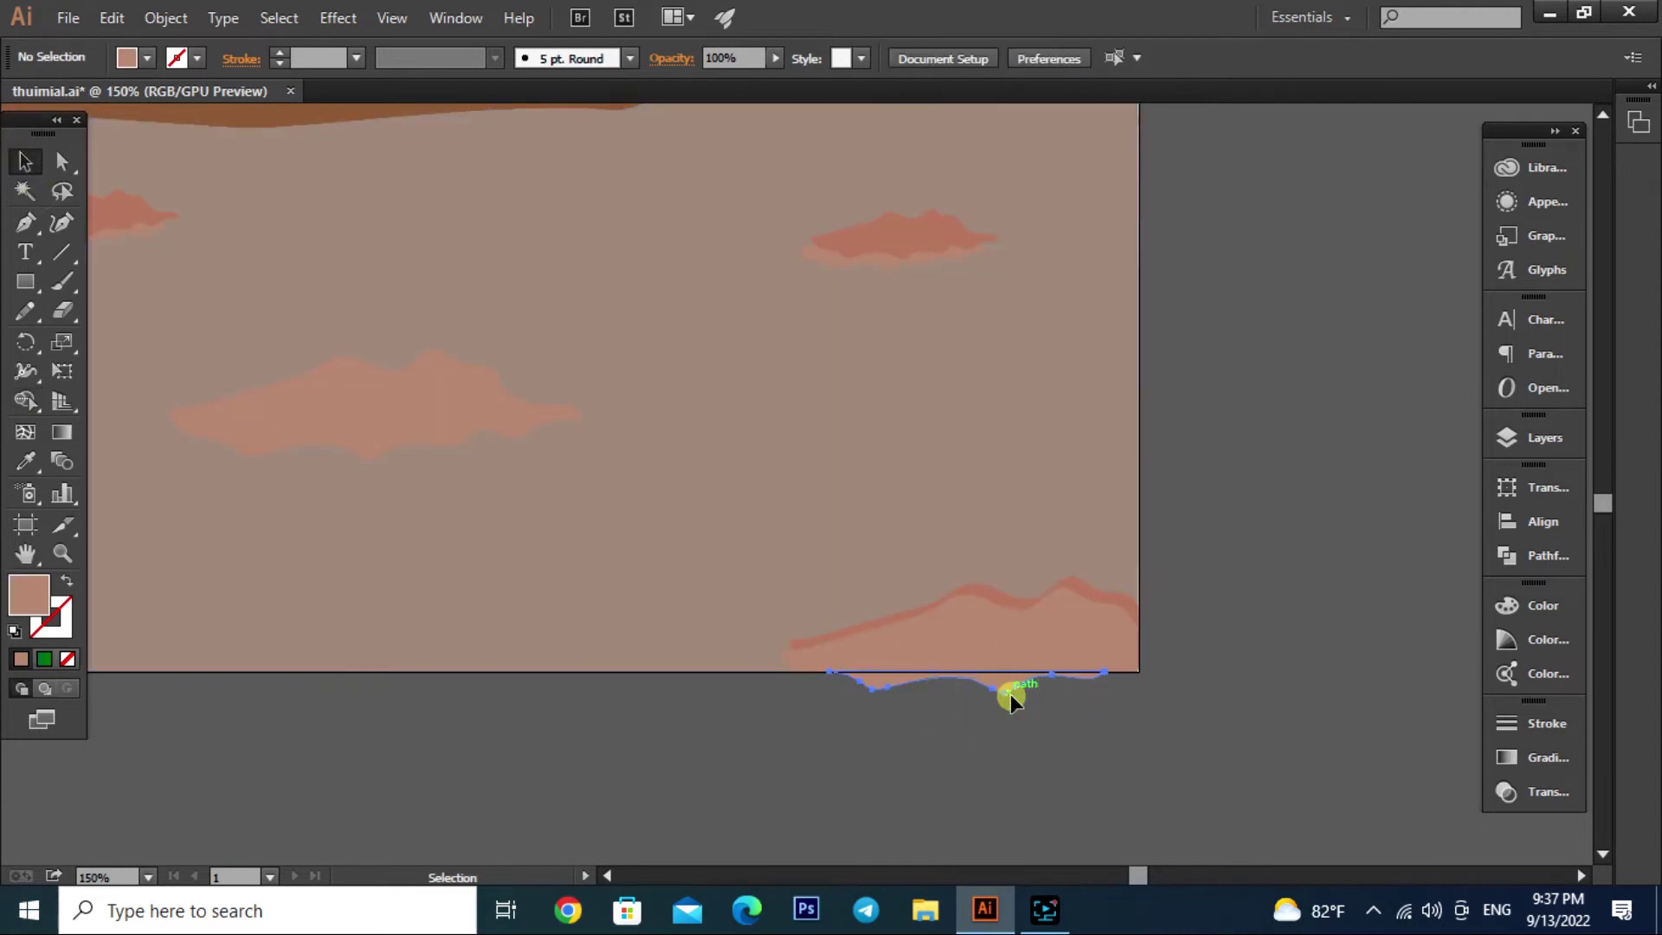
left_click(976, 684)
left_click(1033, 482, "shift")
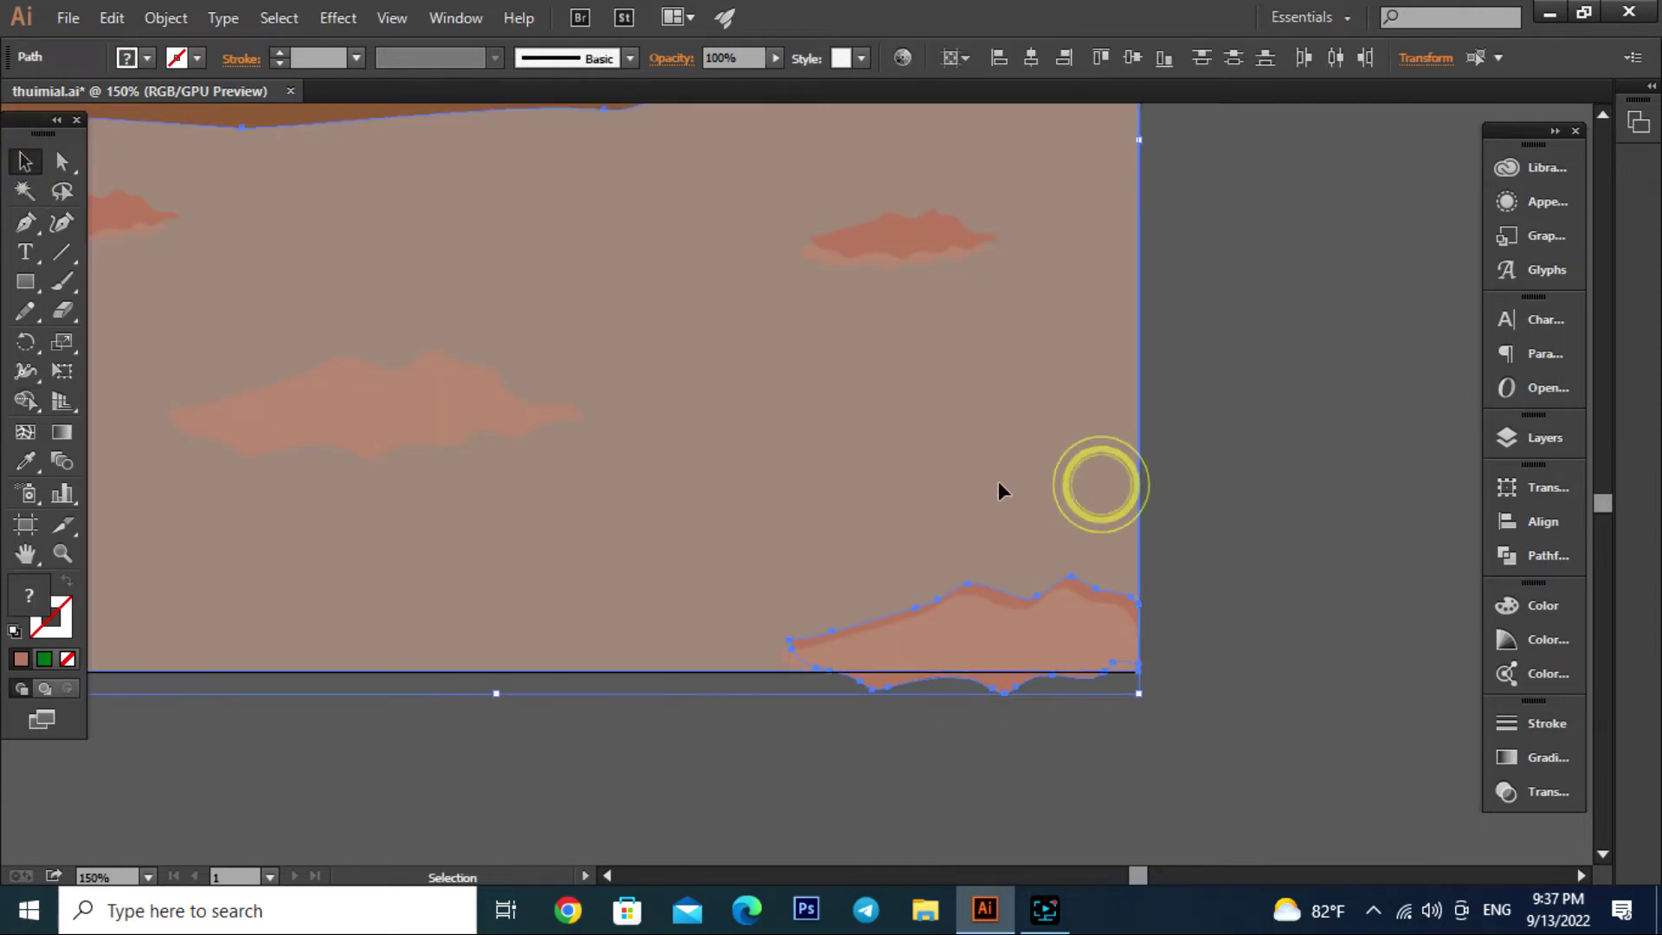
left_click(24, 398)
left_click(1004, 693)
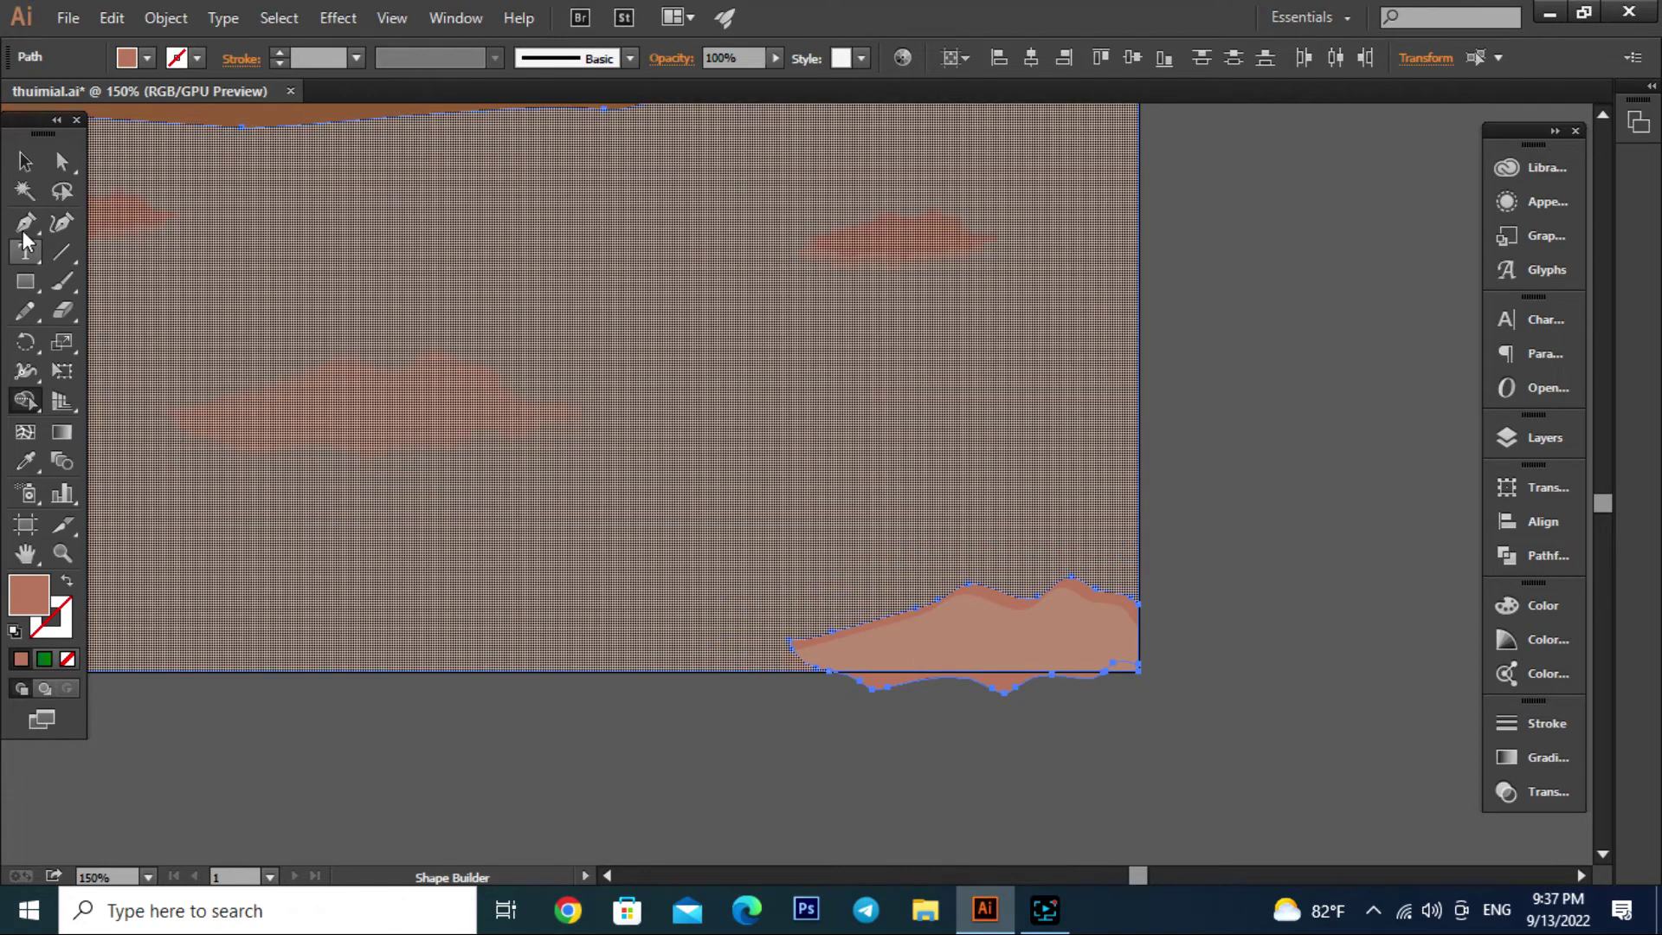
left_click(24, 163)
left_click(1006, 686)
key("Delete")
Drag the small top blotch down toward the field's bottom and scale it smaller
key("ctrl+minus")
key("ctrl+minus")
key("ctrl+minus")
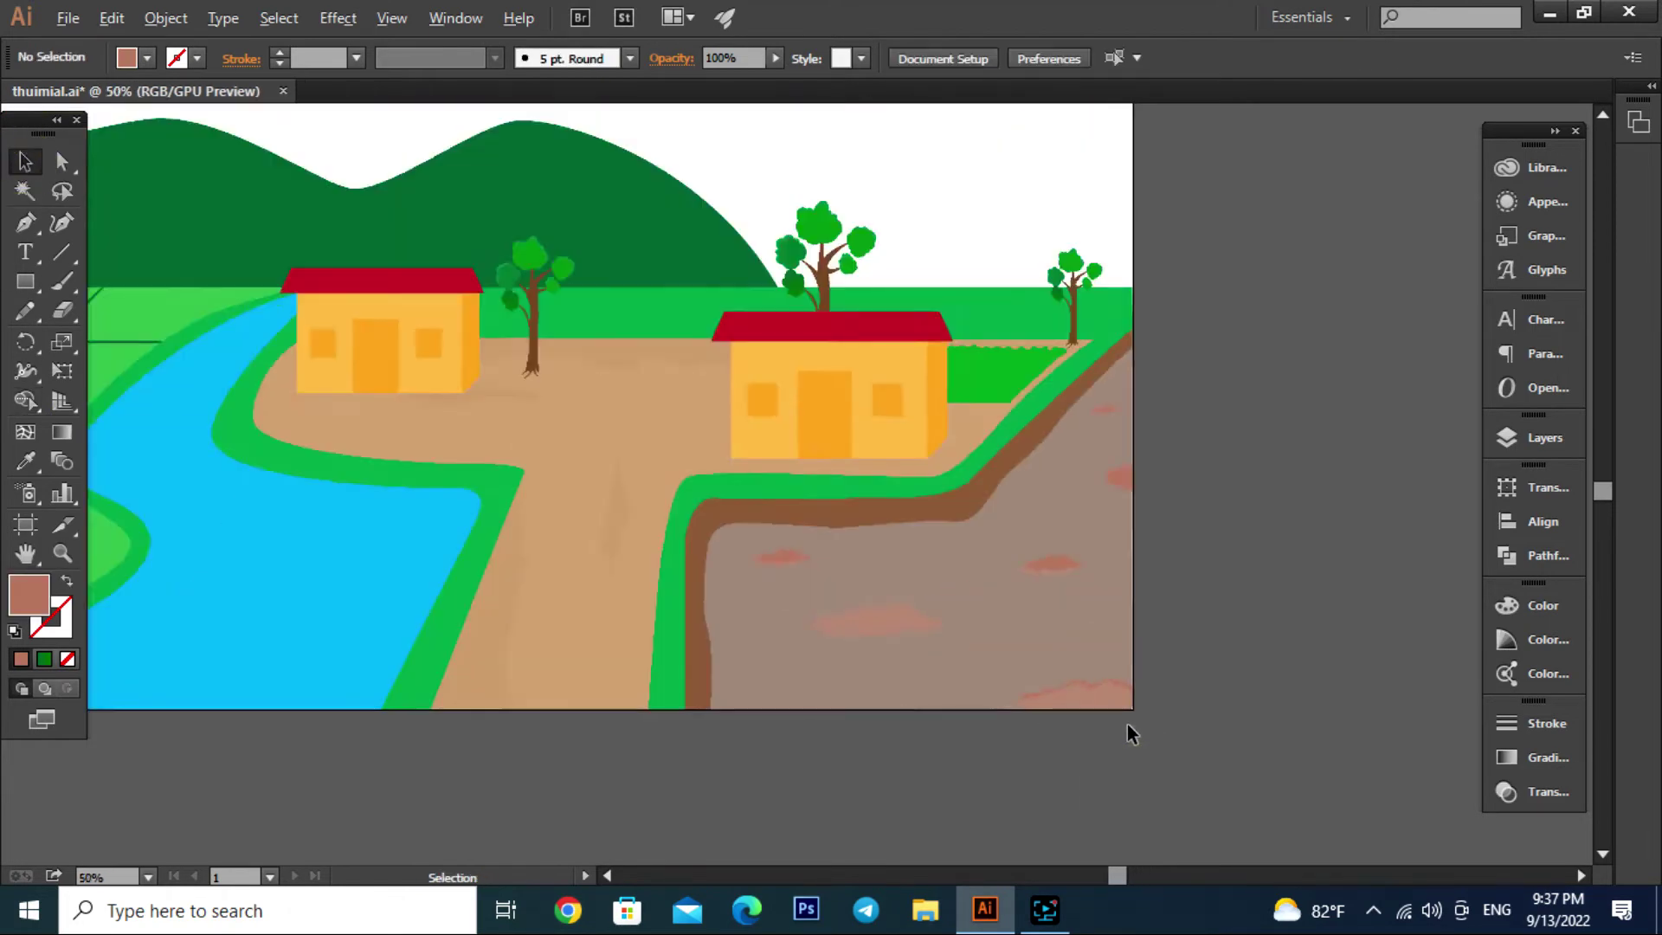
scroll(928, 726, "up", 3)
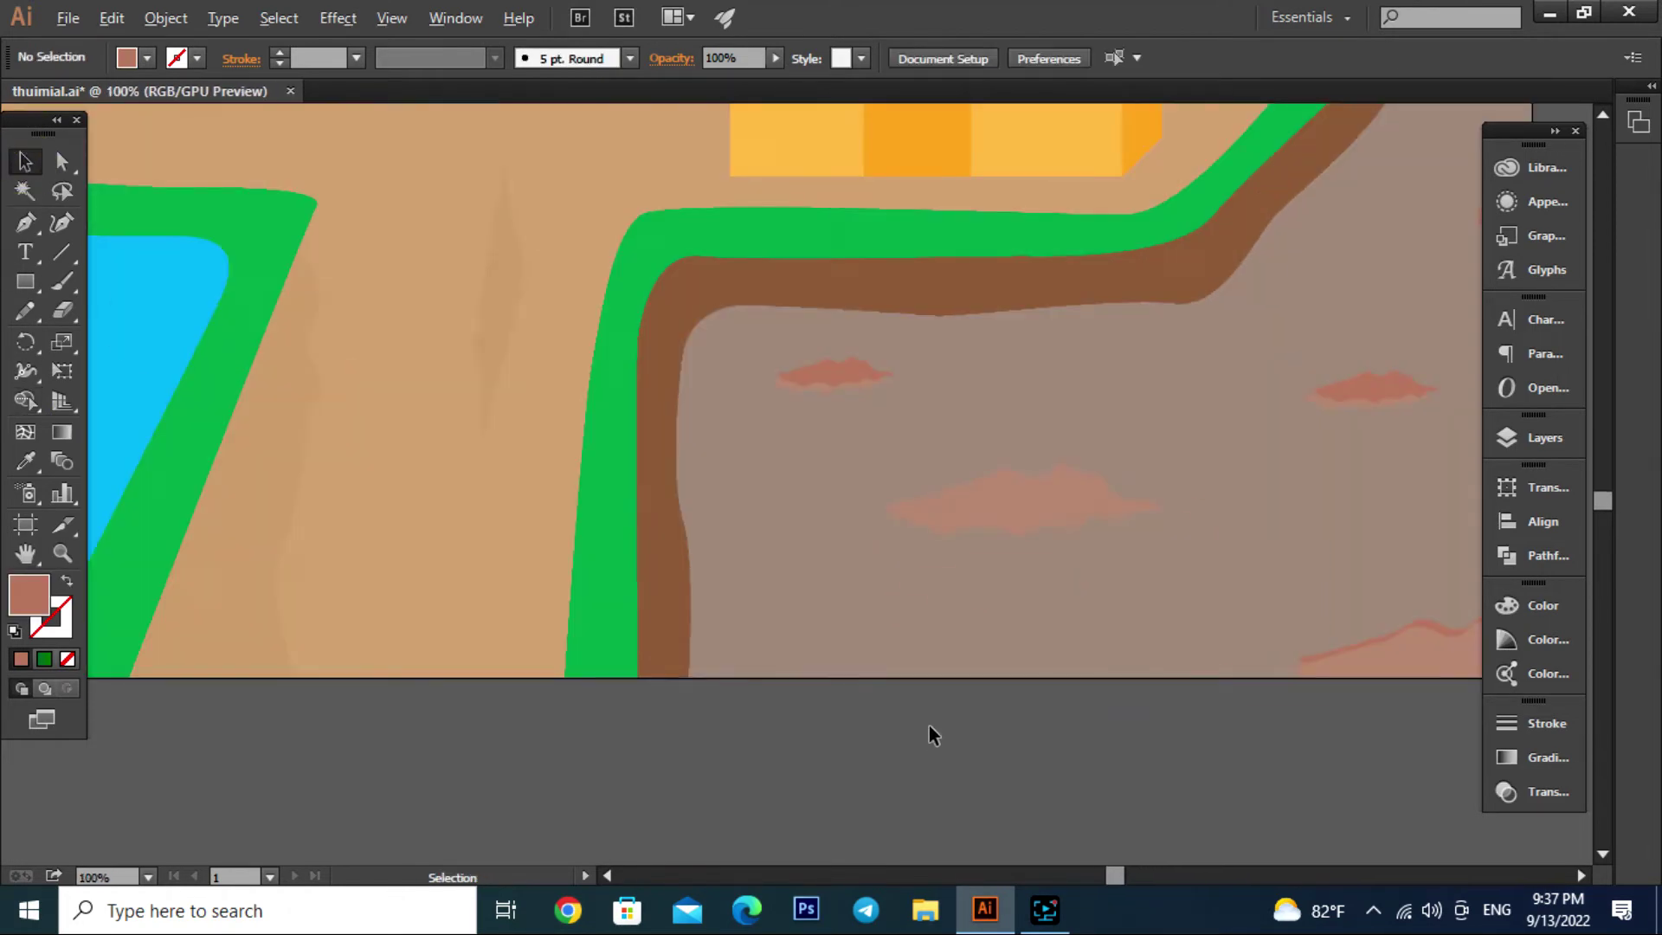
left_click(839, 370)
scroll(792, 404, "up", 2)
left_click_drag(790, 381, 917, 823)
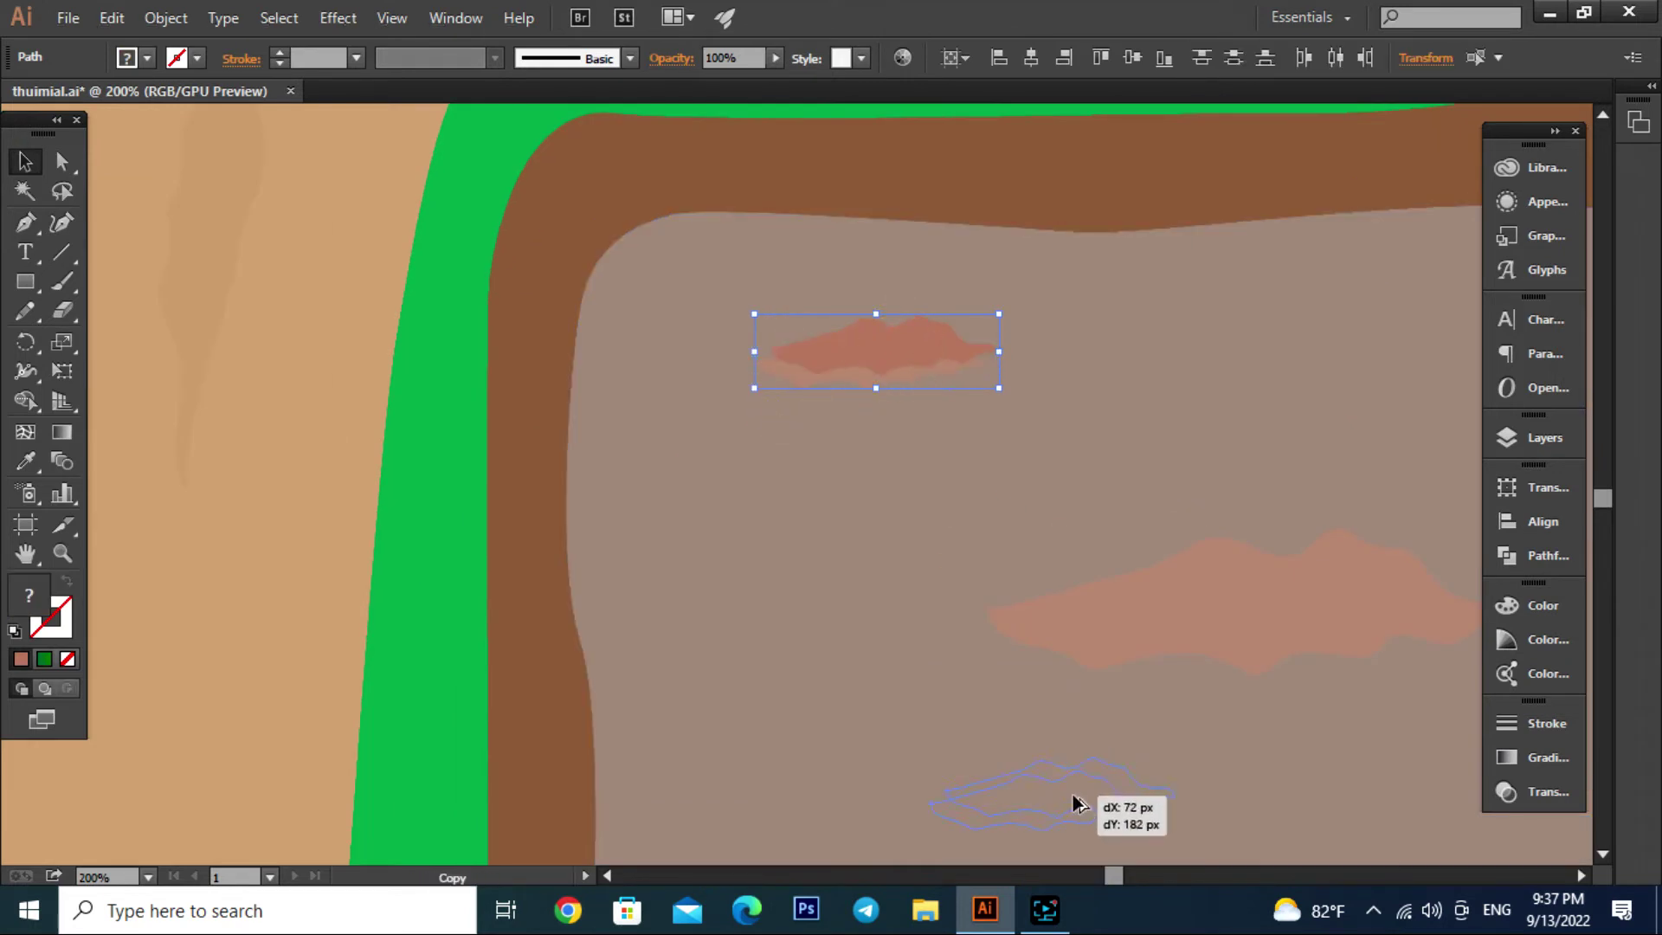
left_click_drag(1036, 557, 875, 494)
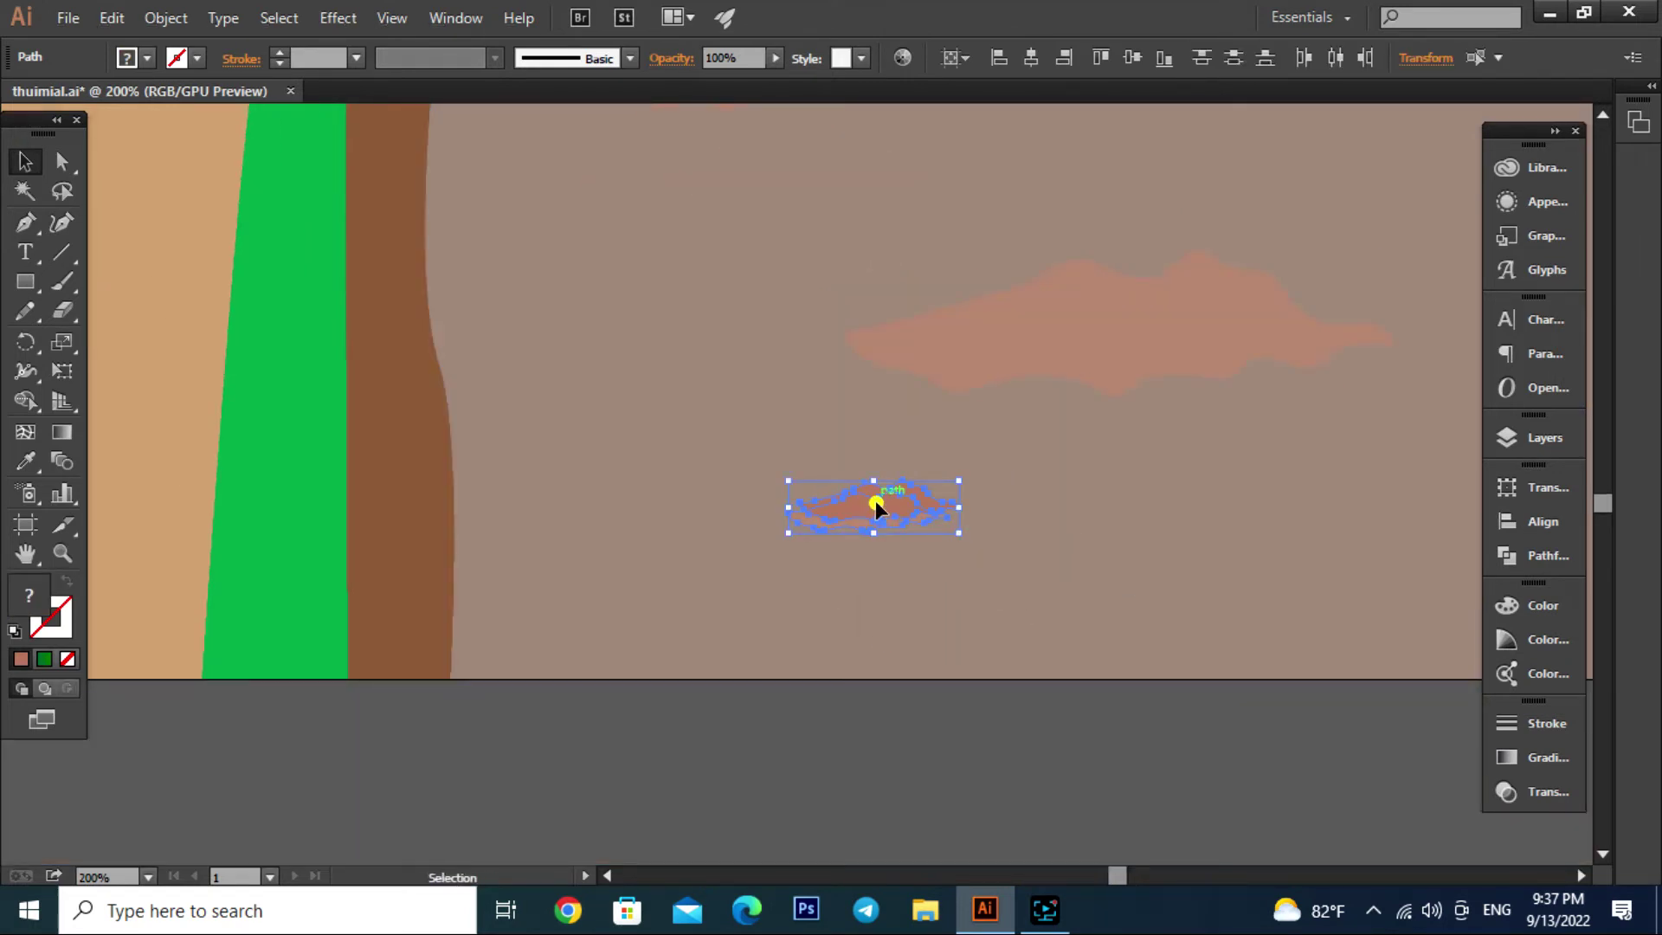
left_click(946, 716)
key("ctrl+minus")
key("ctrl+minus")
key("ctrl+minus")
scroll(1126, 771, "down", 1)
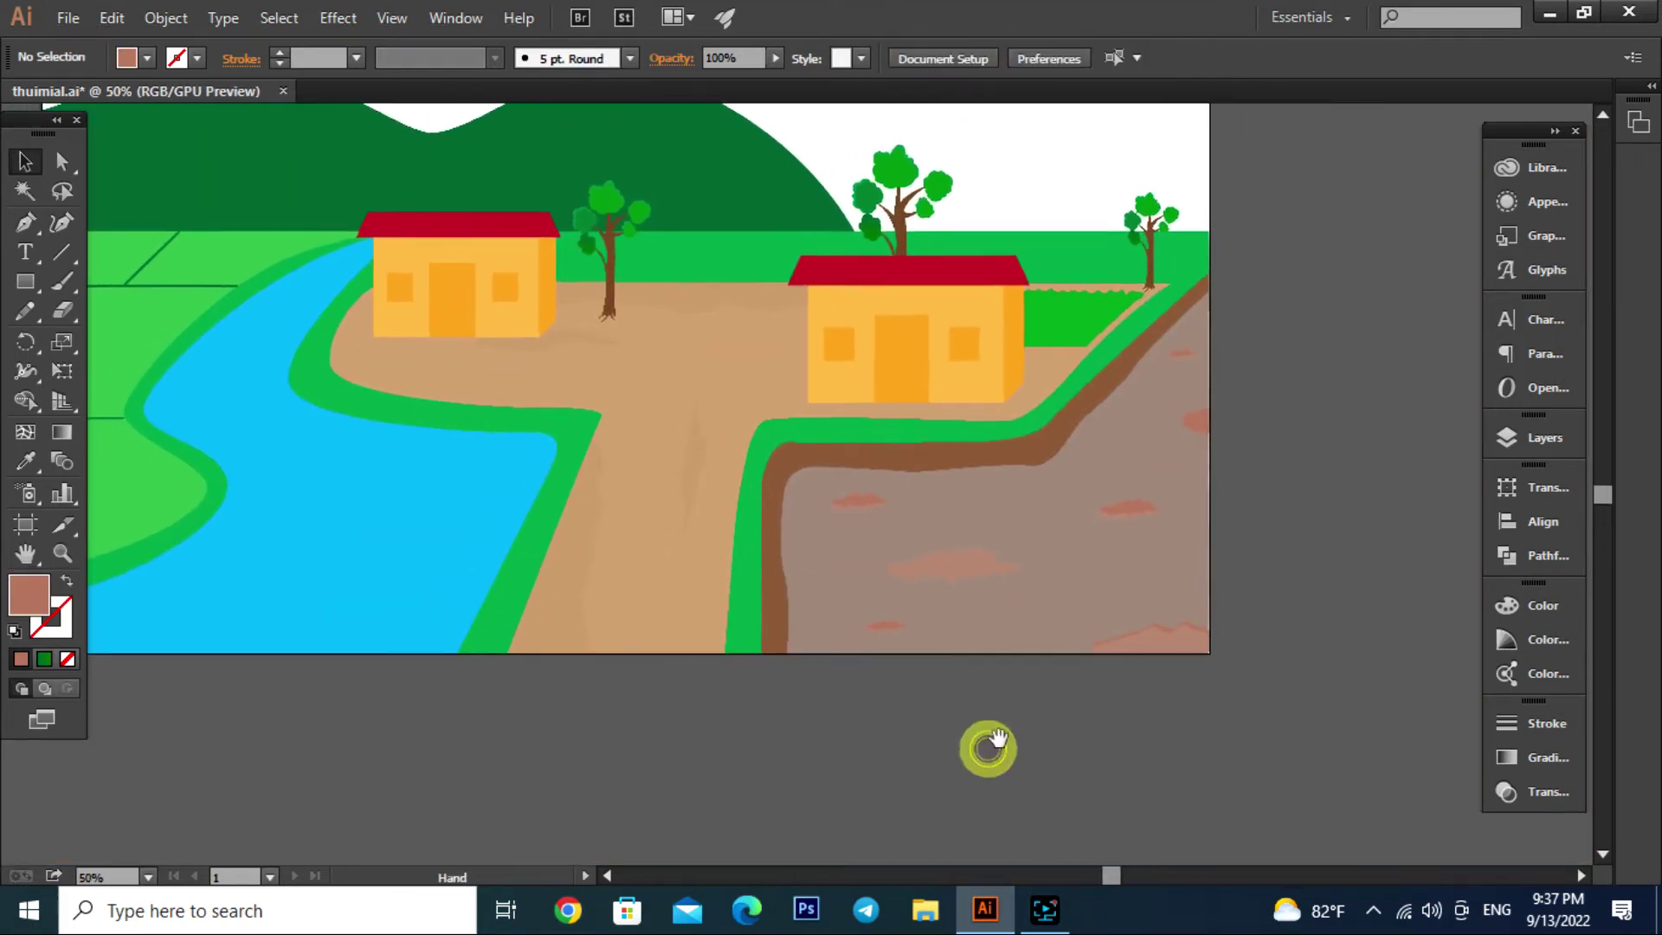
scroll(989, 736, "down", 1)
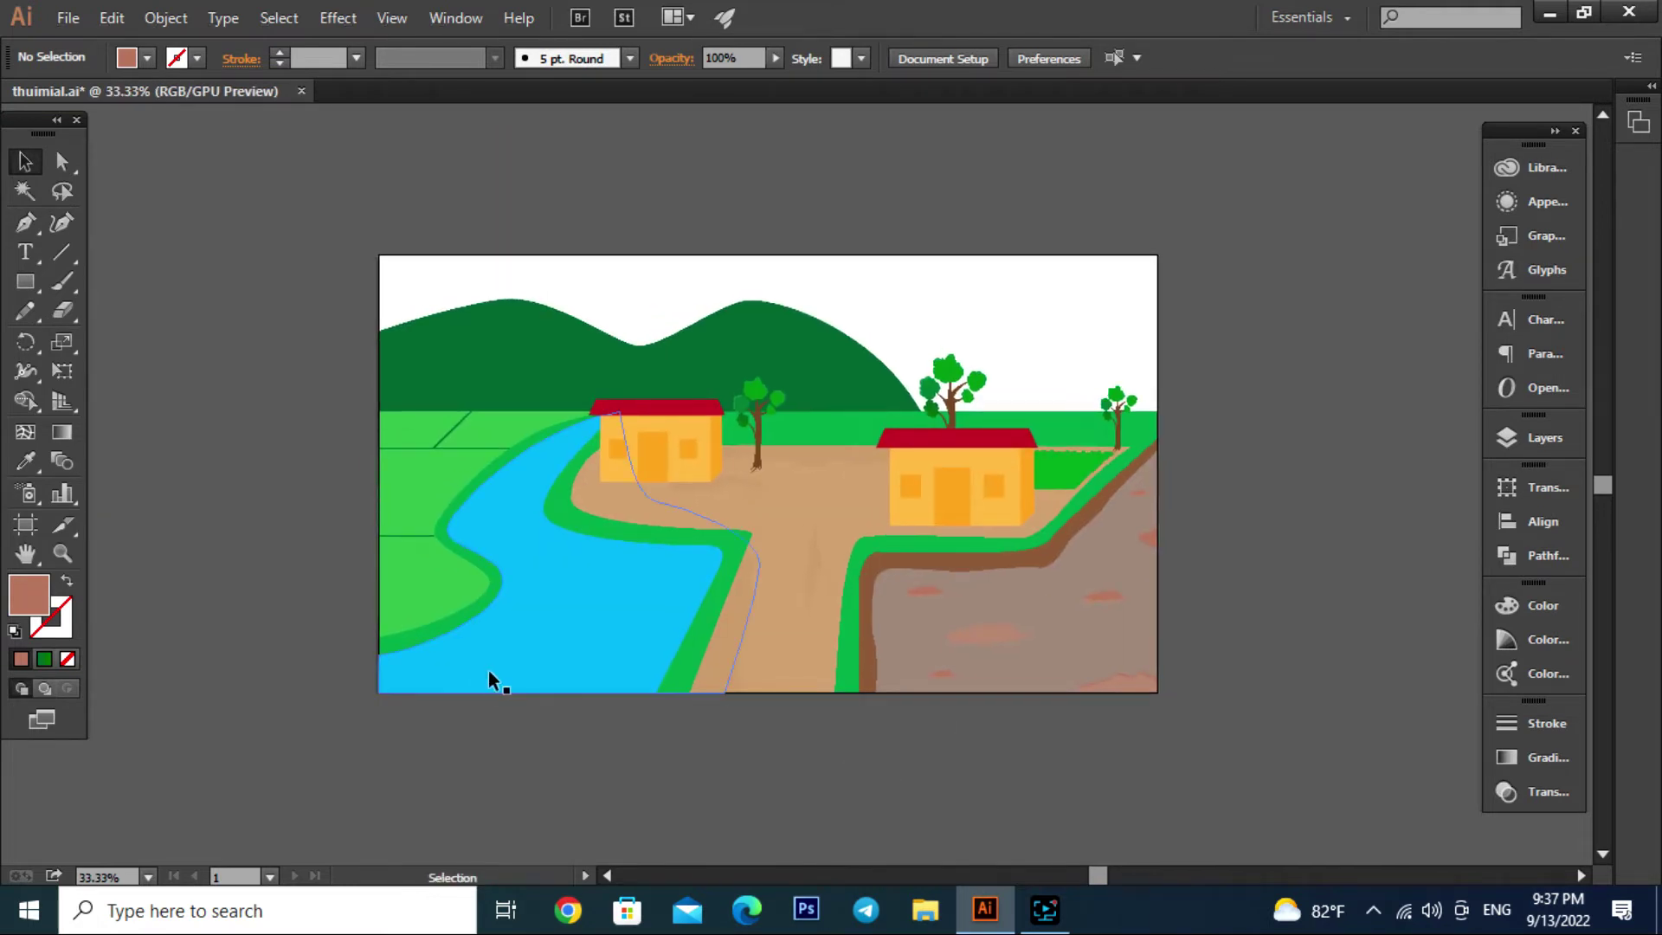
Trace a bank outline with the Pen tool from the artboard bottom up the river's left edge
scroll(476, 666, "up", 1)
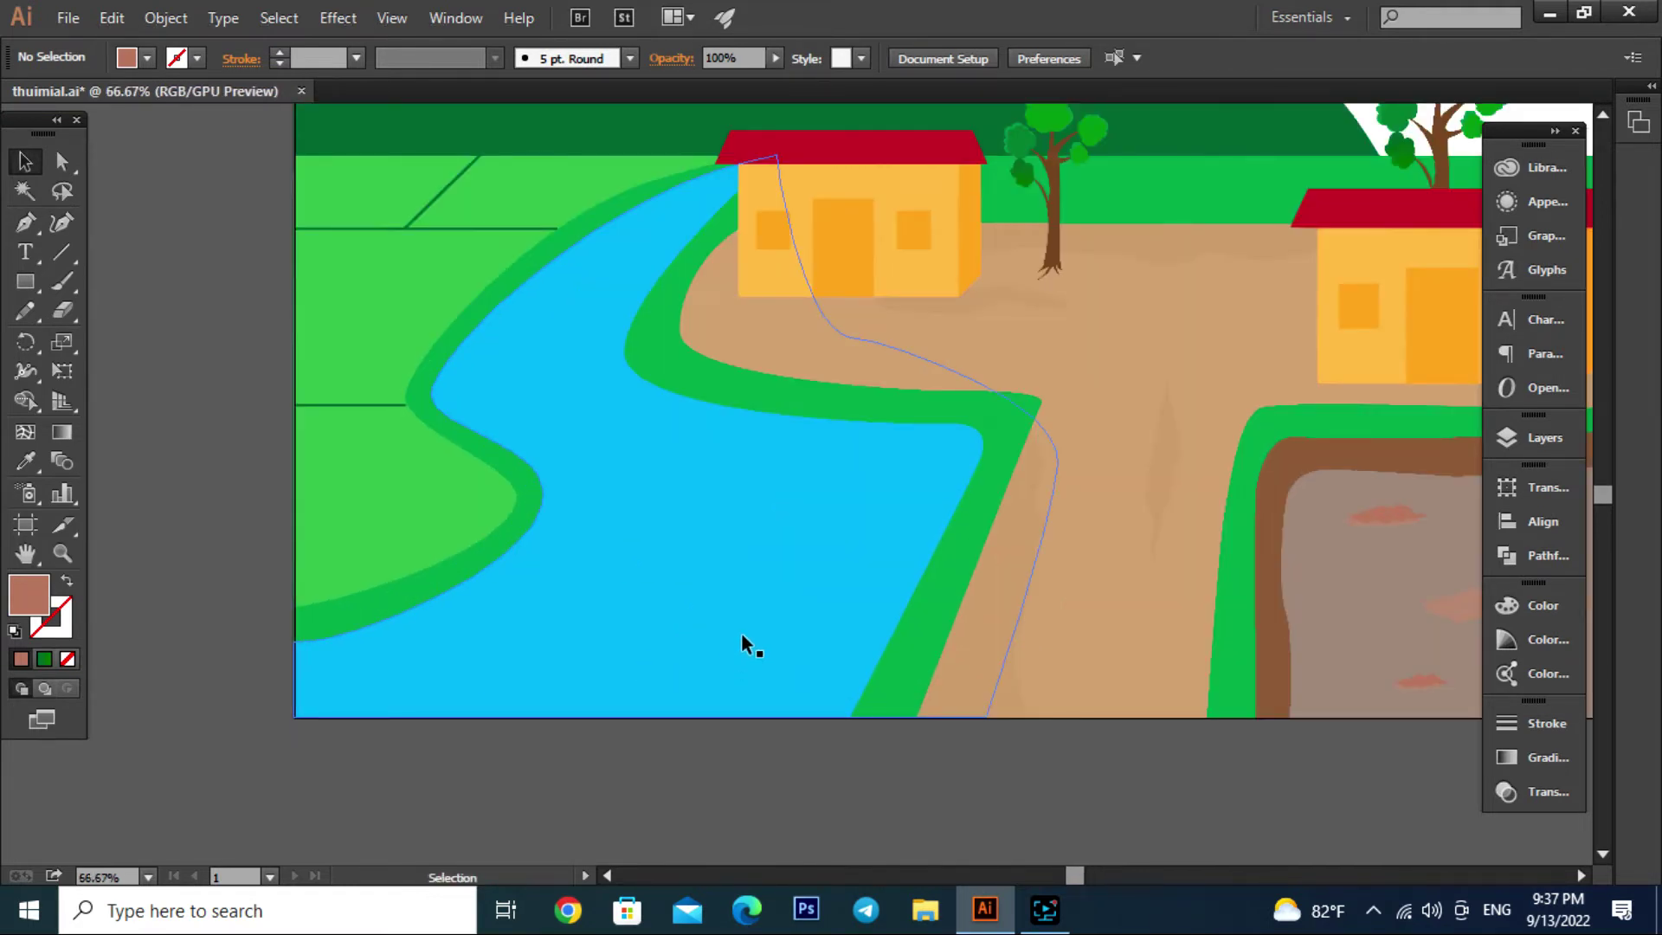
key("p")
left_click(472, 729)
left_click(539, 722)
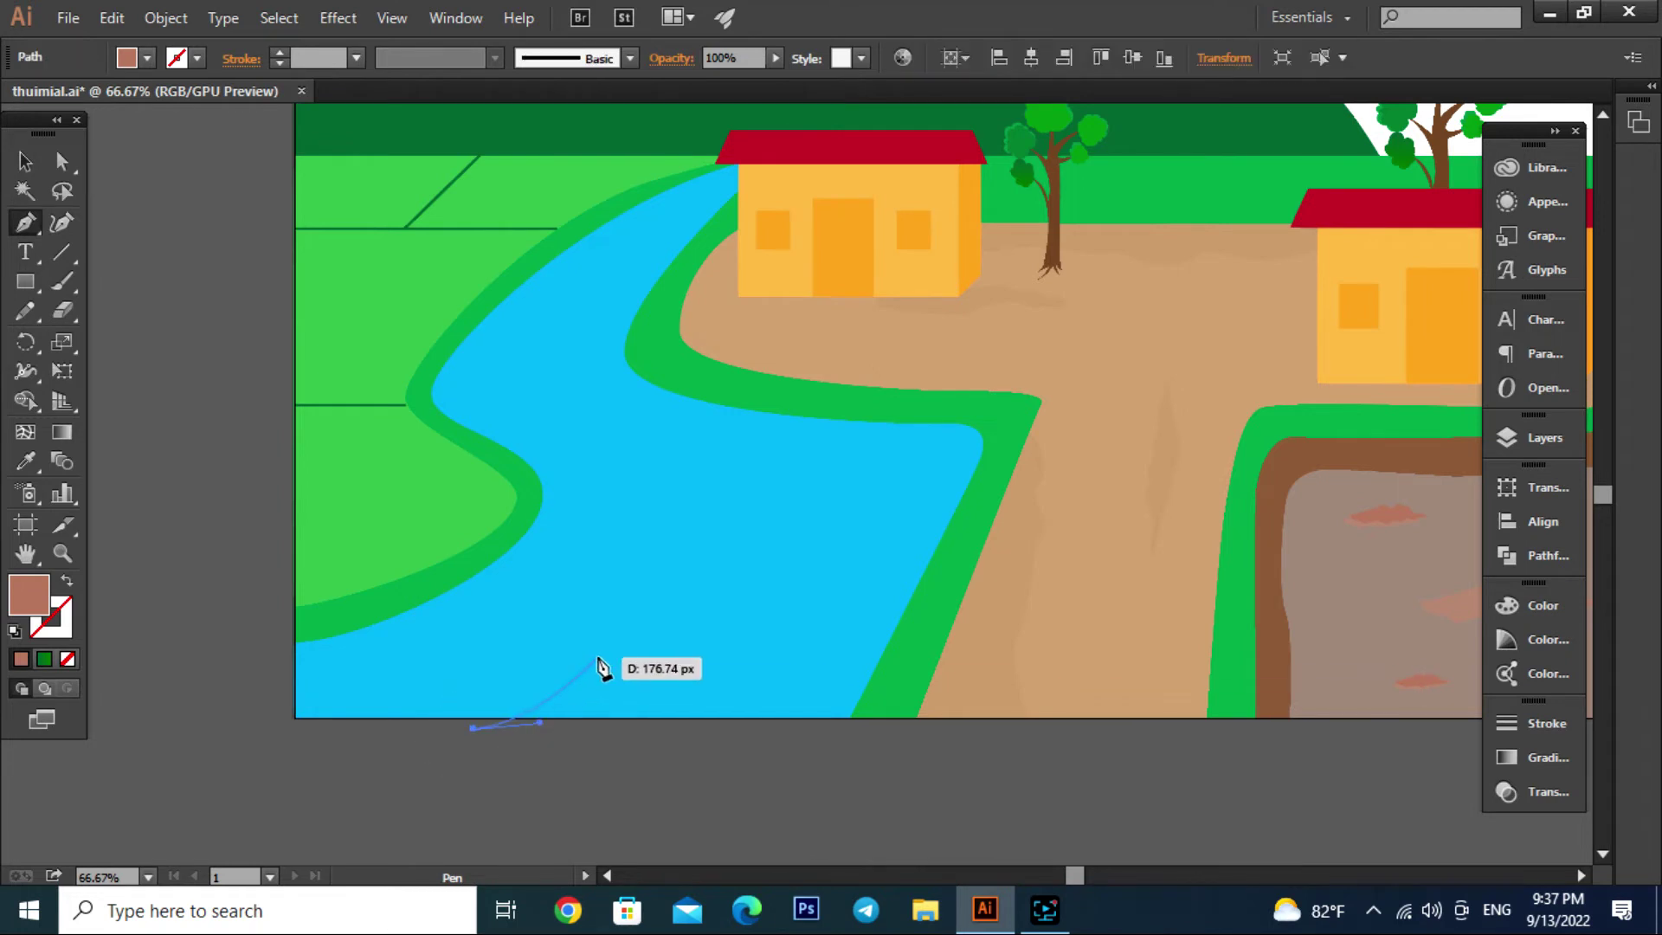
left_click(630, 572)
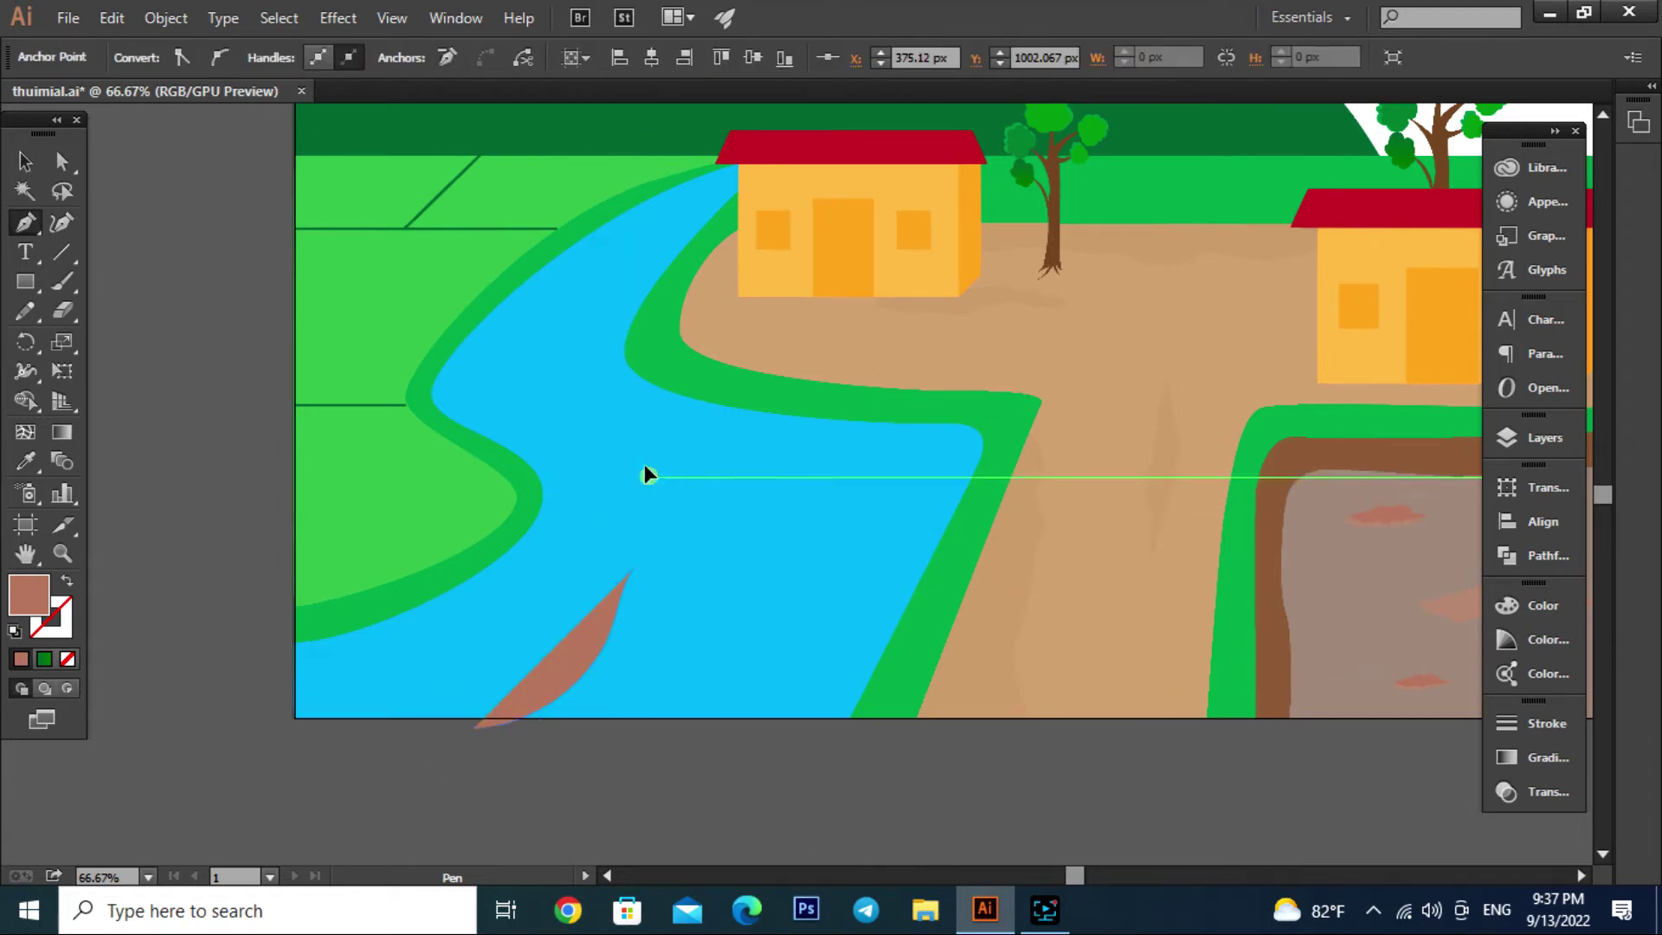
left_click(648, 476)
left_click(557, 418)
left_click(533, 372)
left_click(549, 326)
left_click_drag(548, 303, 626, 252)
scroll(609, 264, "up", 1, "alt")
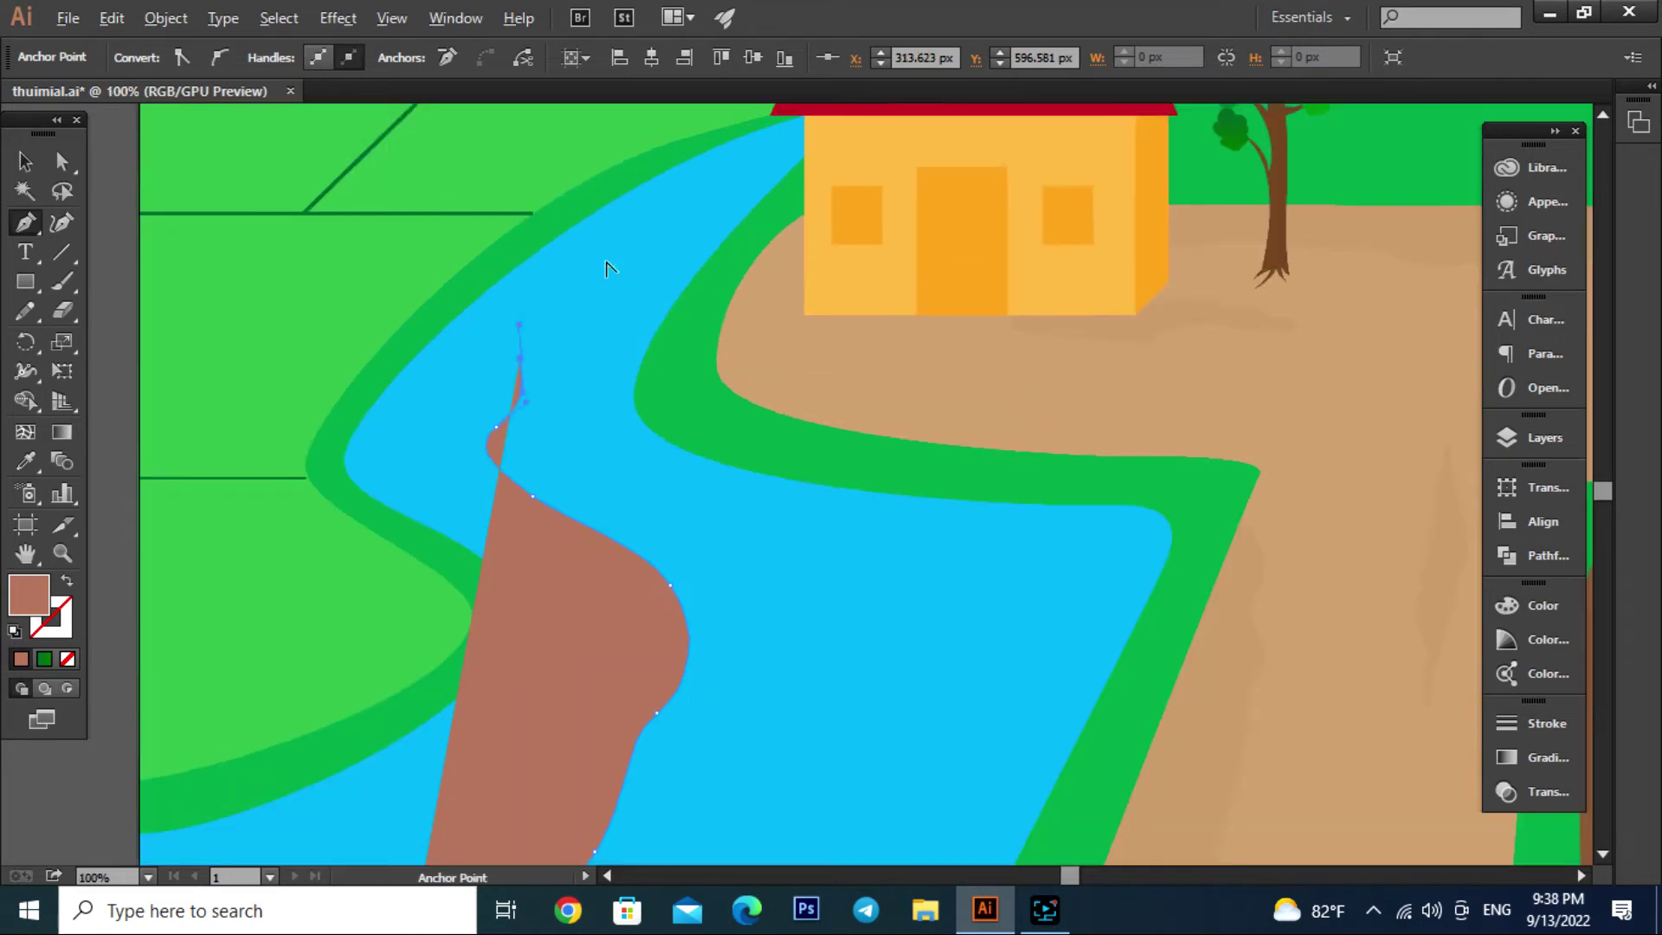
left_click(608, 268)
scroll(609, 268, "up", 2)
left_click(600, 339)
left_click(652, 283)
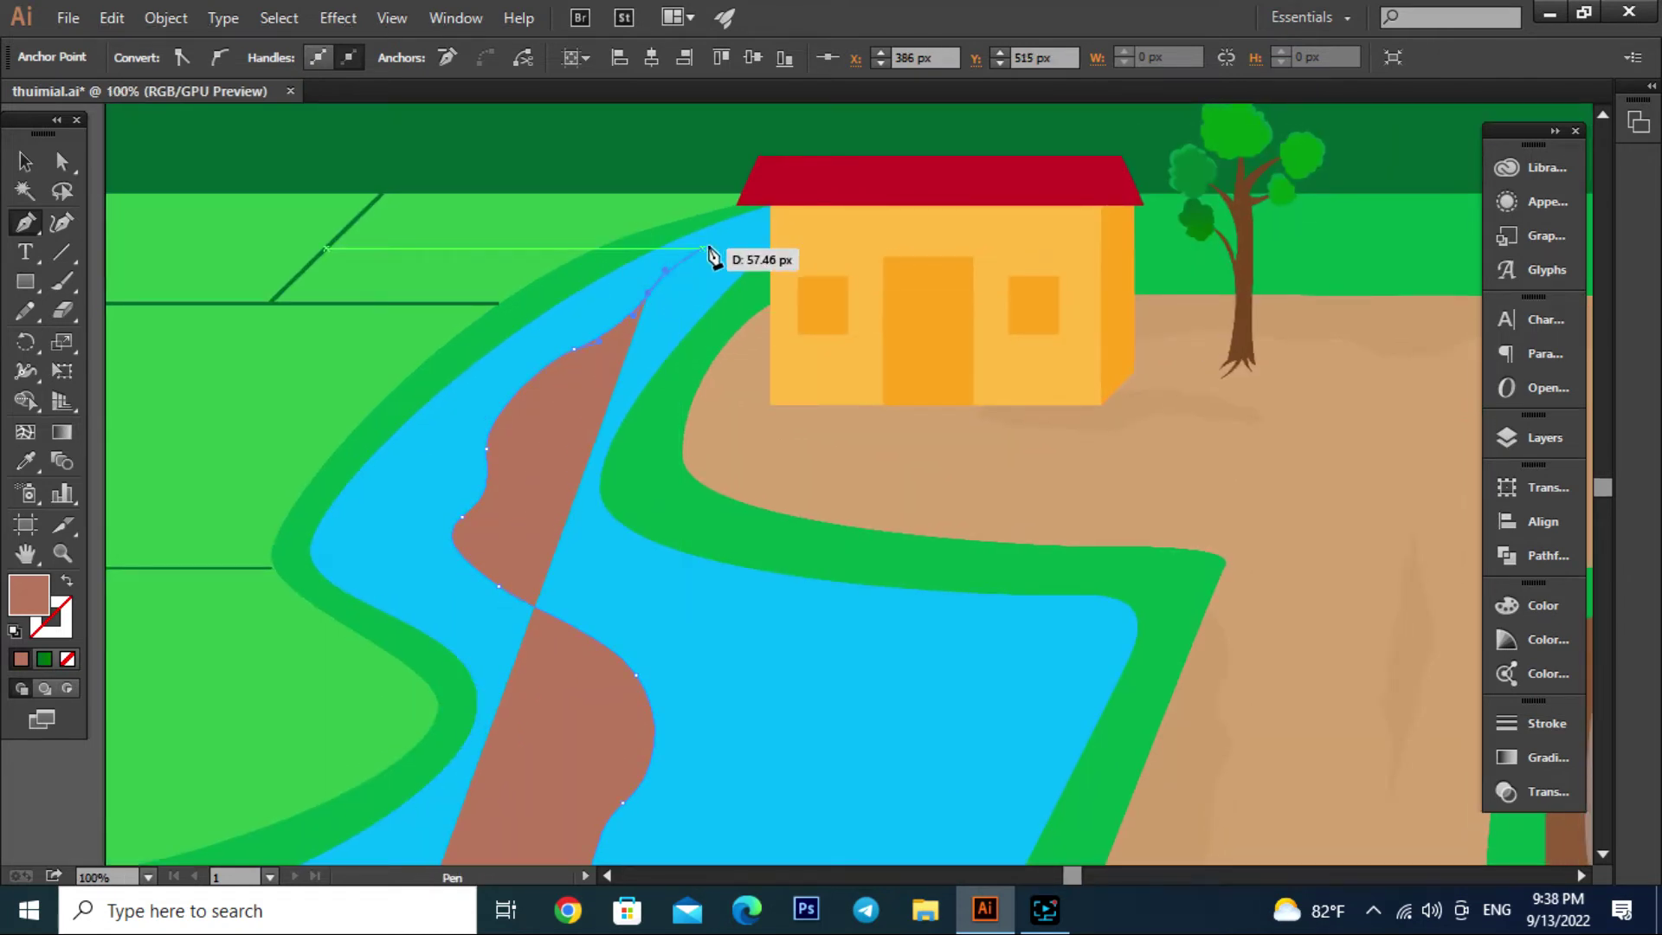
left_click(712, 246)
left_click(764, 199)
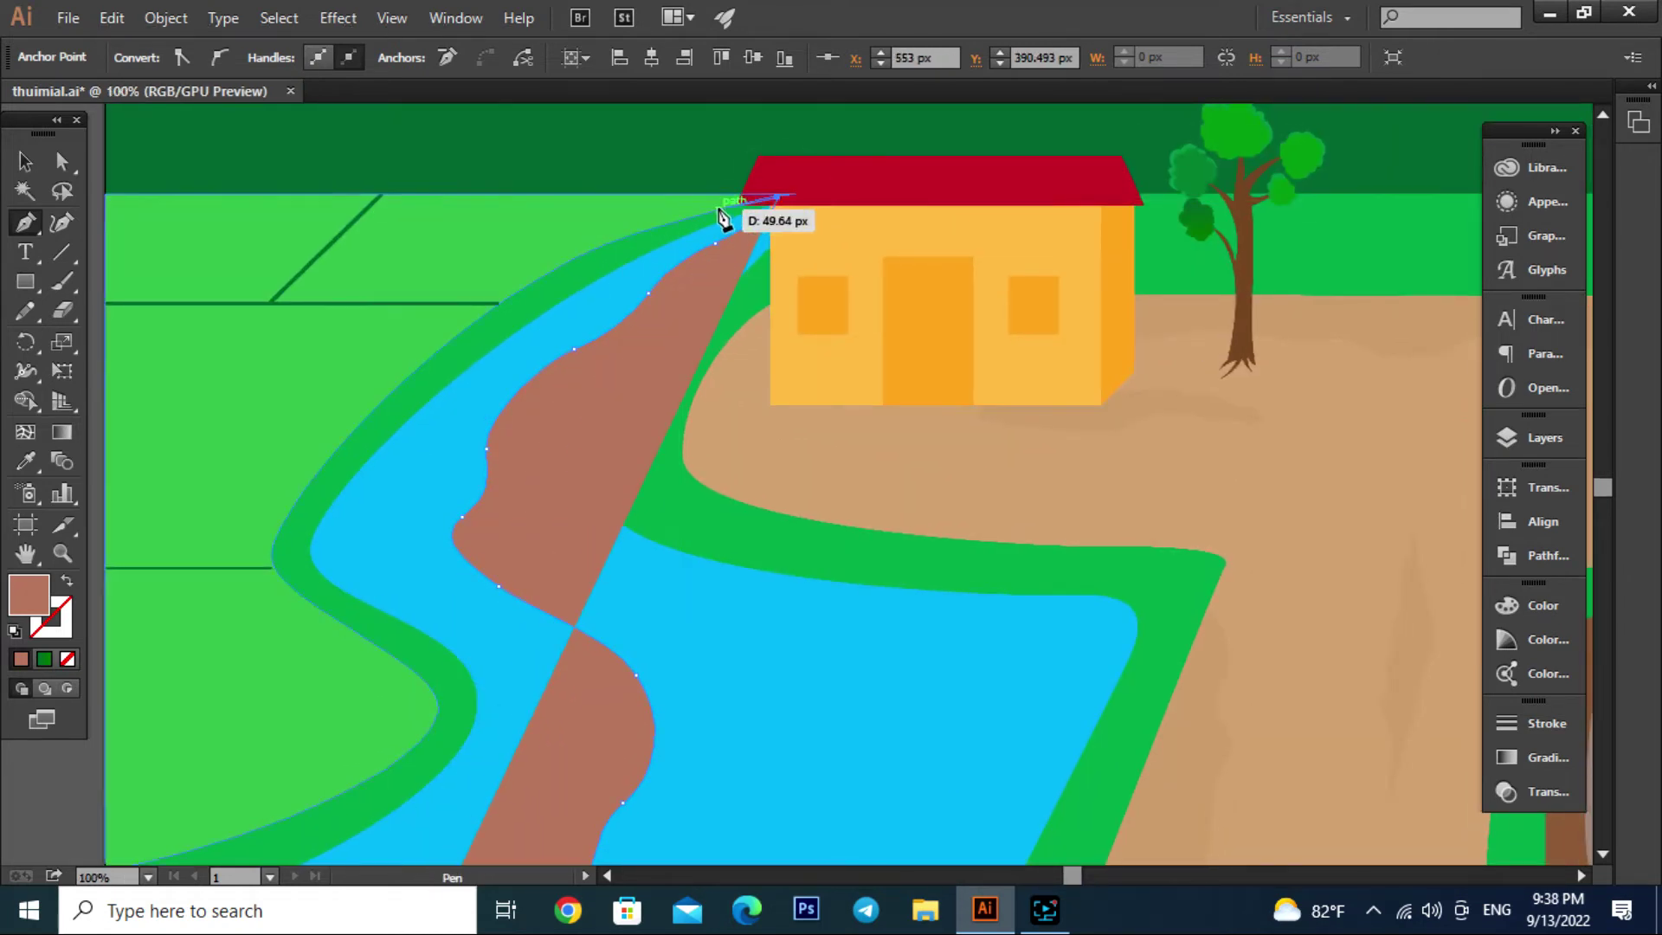
Close the bank outline down the outer left edge and below the artboard
left_click(397, 397)
scroll(364, 468, "down", 5)
left_click(328, 355)
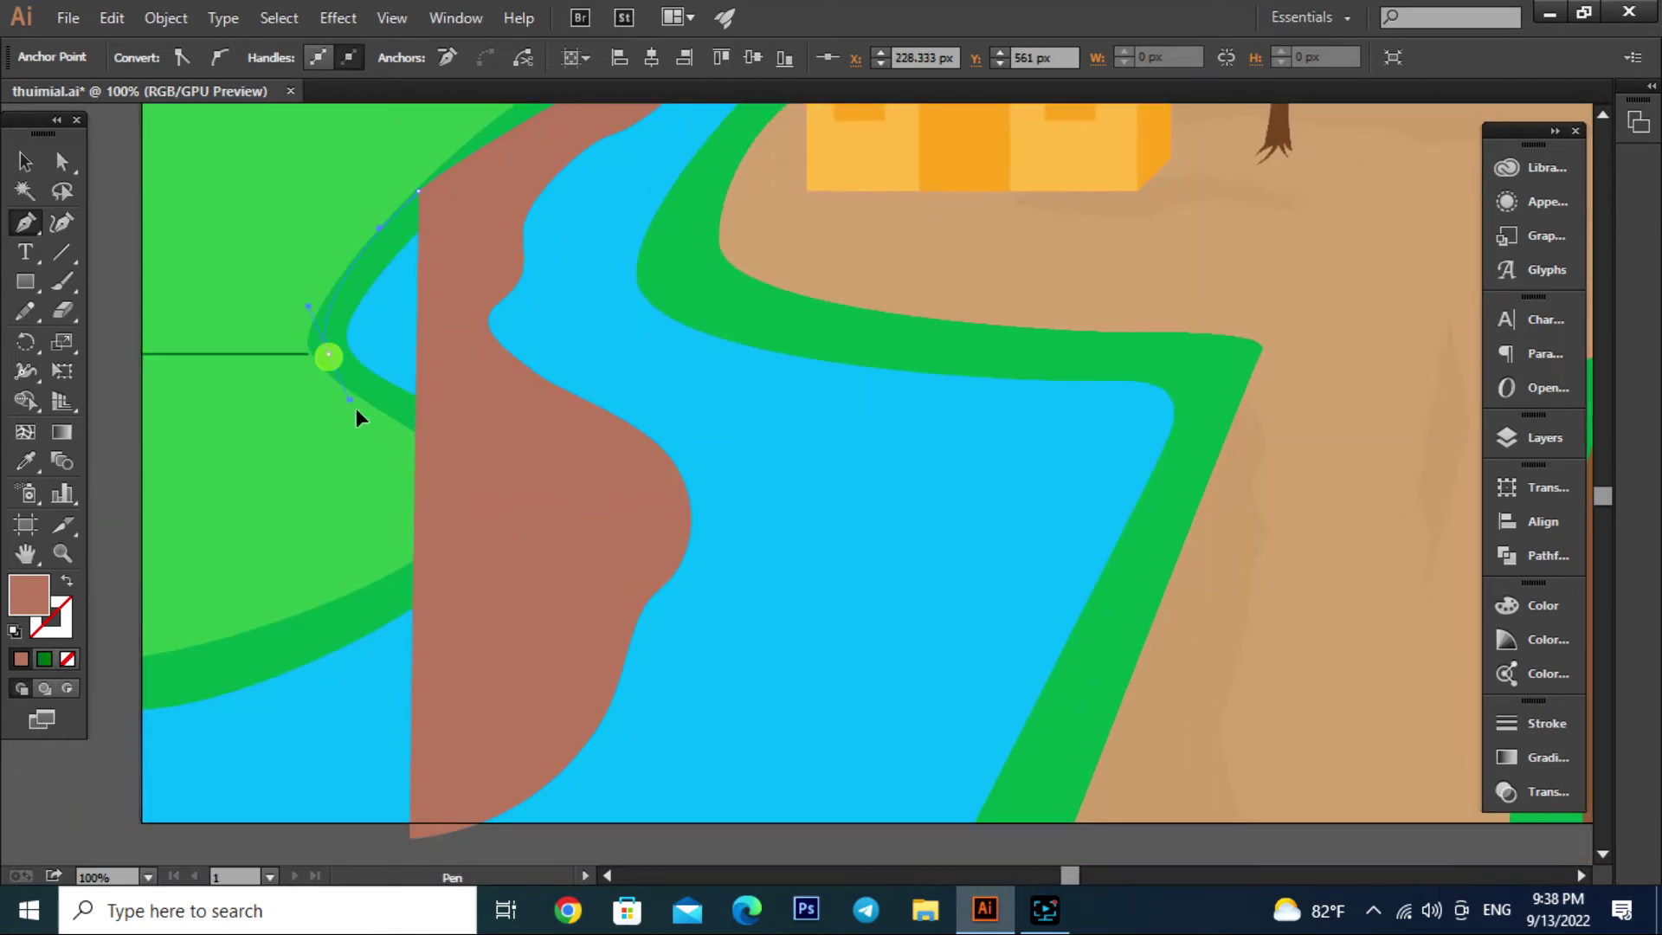
left_click(322, 628)
scroll(322, 629, "down", 3)
scroll(323, 629, "left", 2)
left_click(233, 552)
left_click(209, 733)
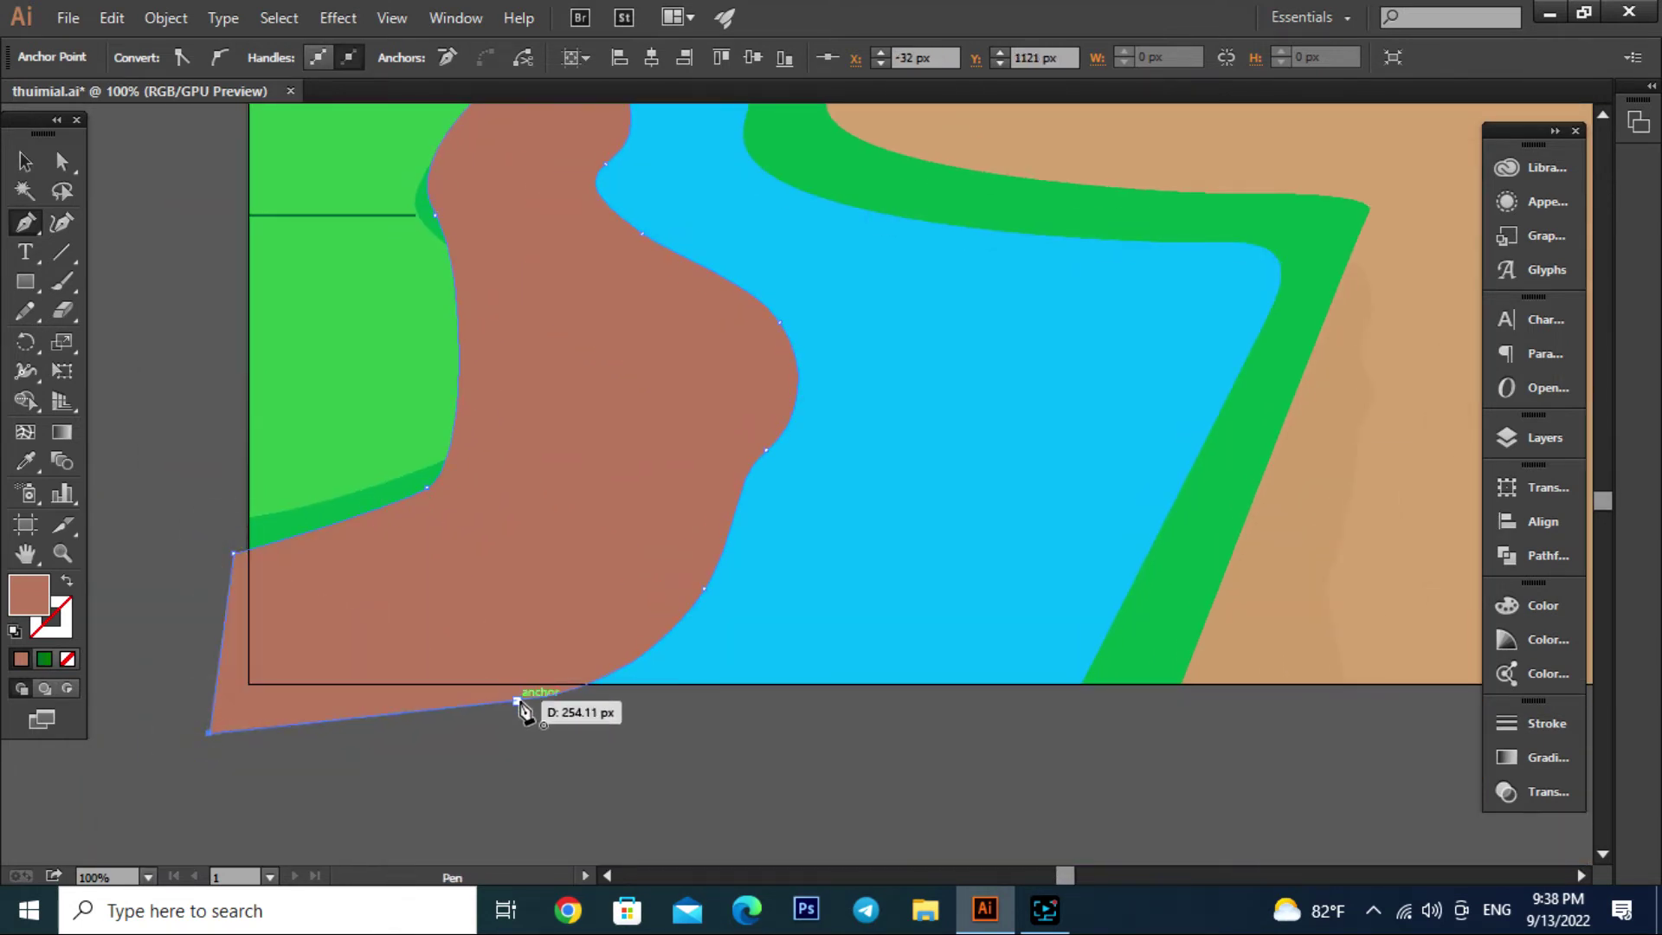
left_click(517, 699)
Select the bank shape with the river and carve the bank region out using Shape Builder
key("v")
left_click(780, 624)
left_click(616, 489, "shift")
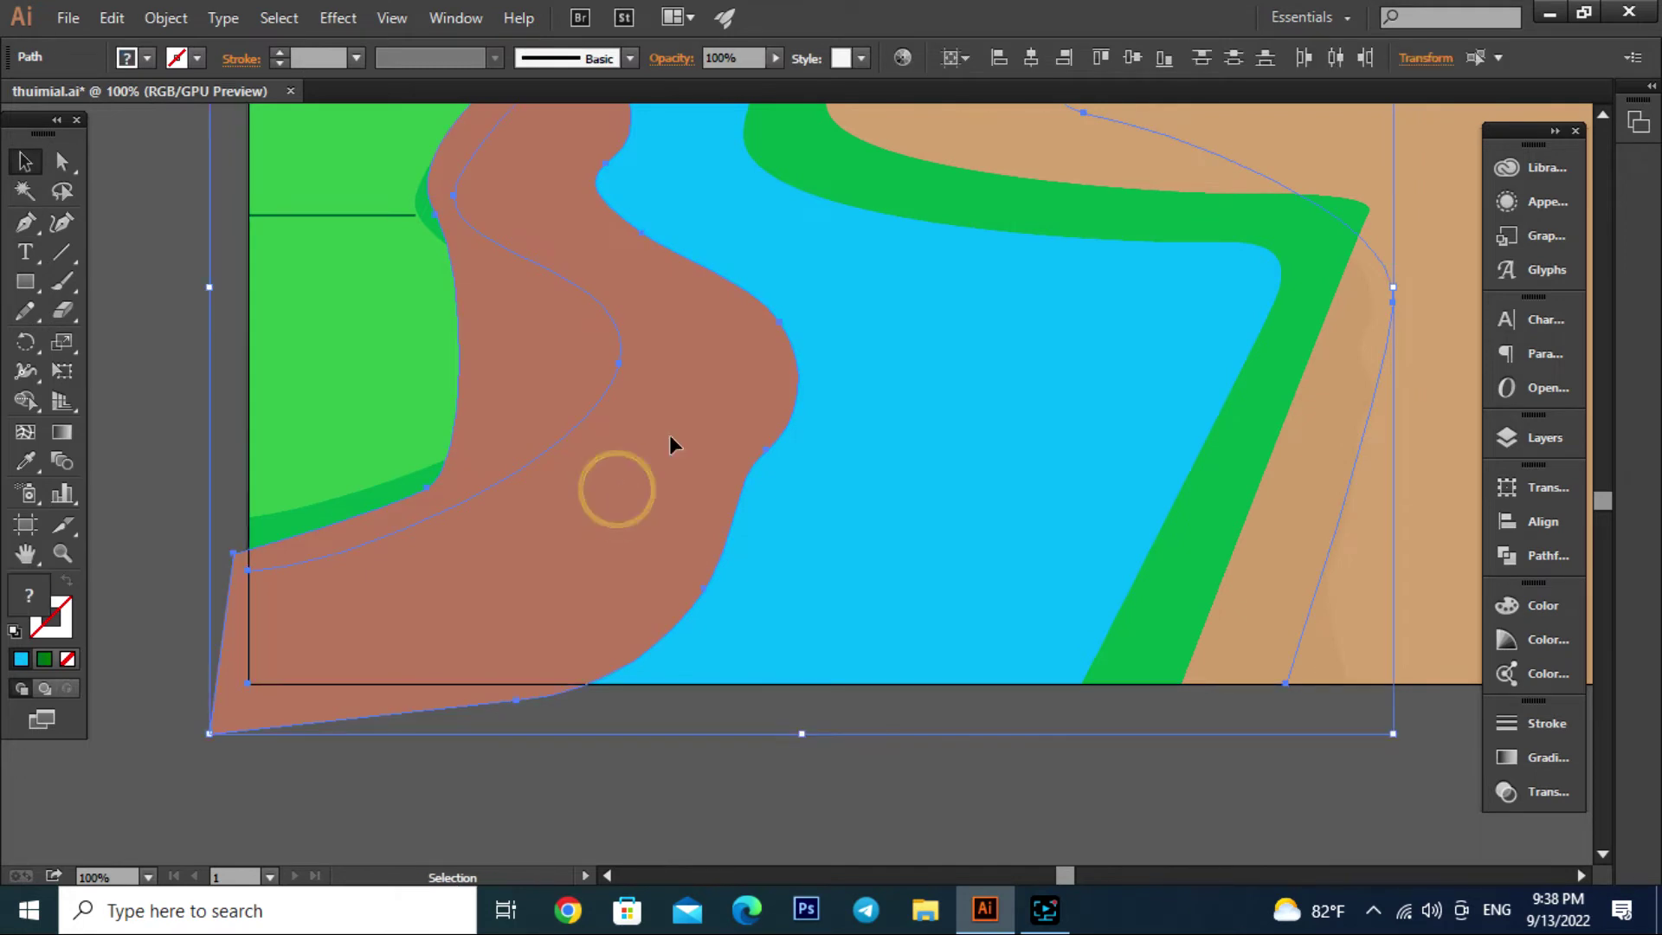
scroll(671, 443, "up", 10)
scroll(606, 502, "left", 1)
left_click(27, 405)
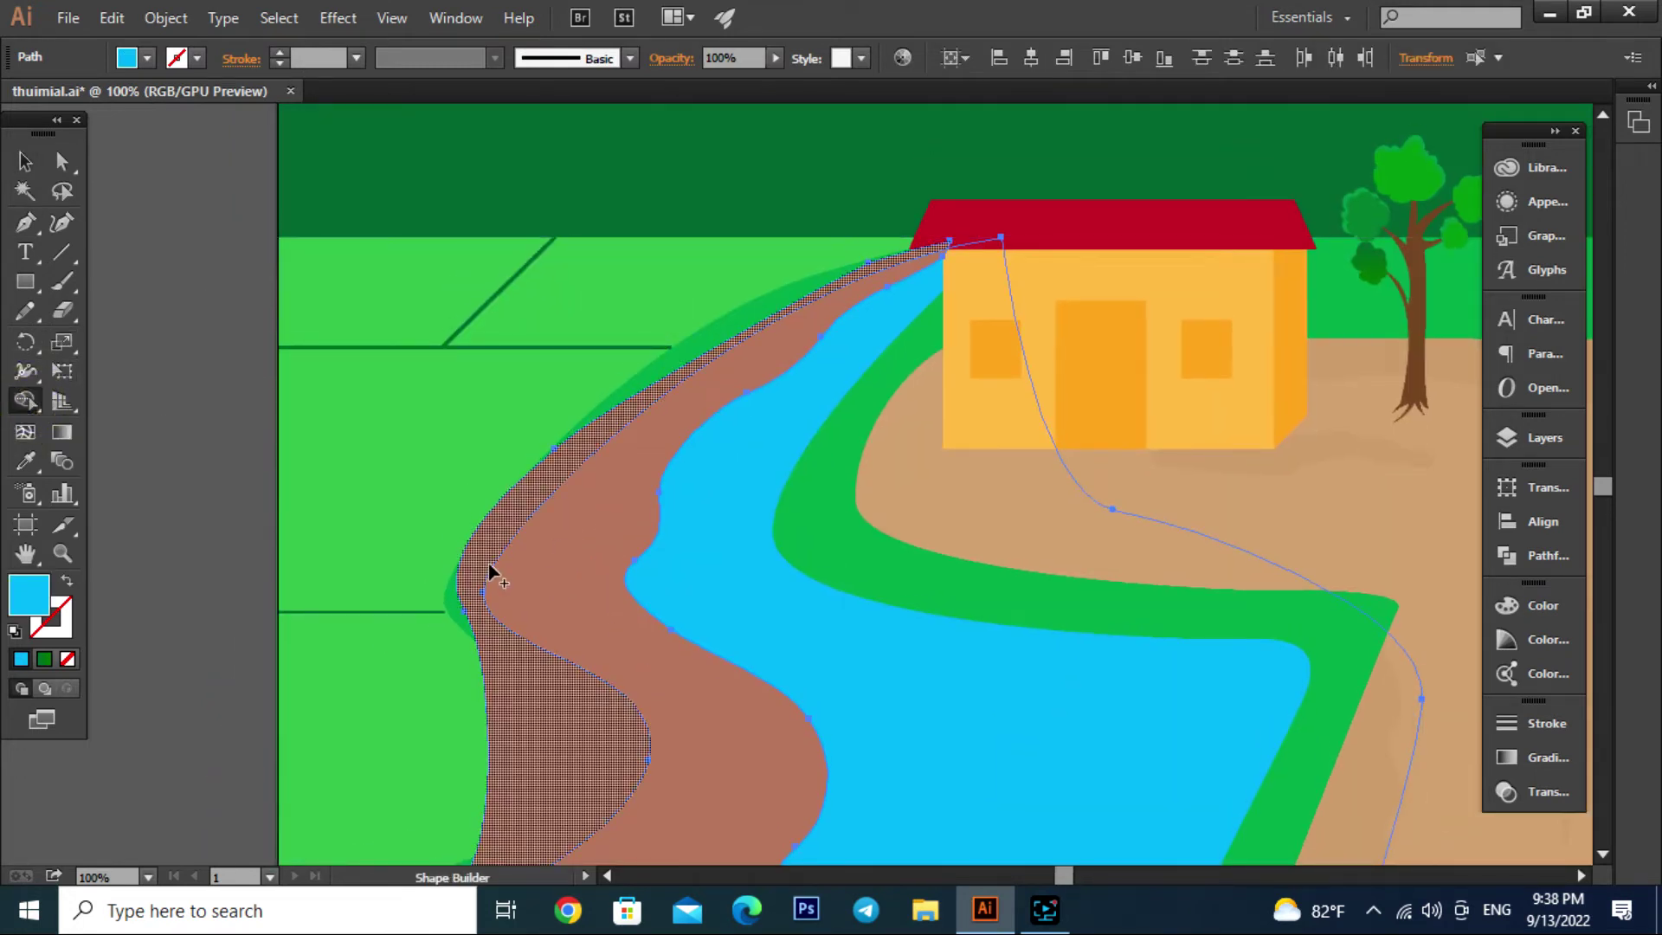
left_click(493, 551)
Delete the leftover blue river piece beside the new bank
key("v")
scroll(606, 502, "down", 8)
scroll(606, 503, "left", 2)
left_click(142, 445)
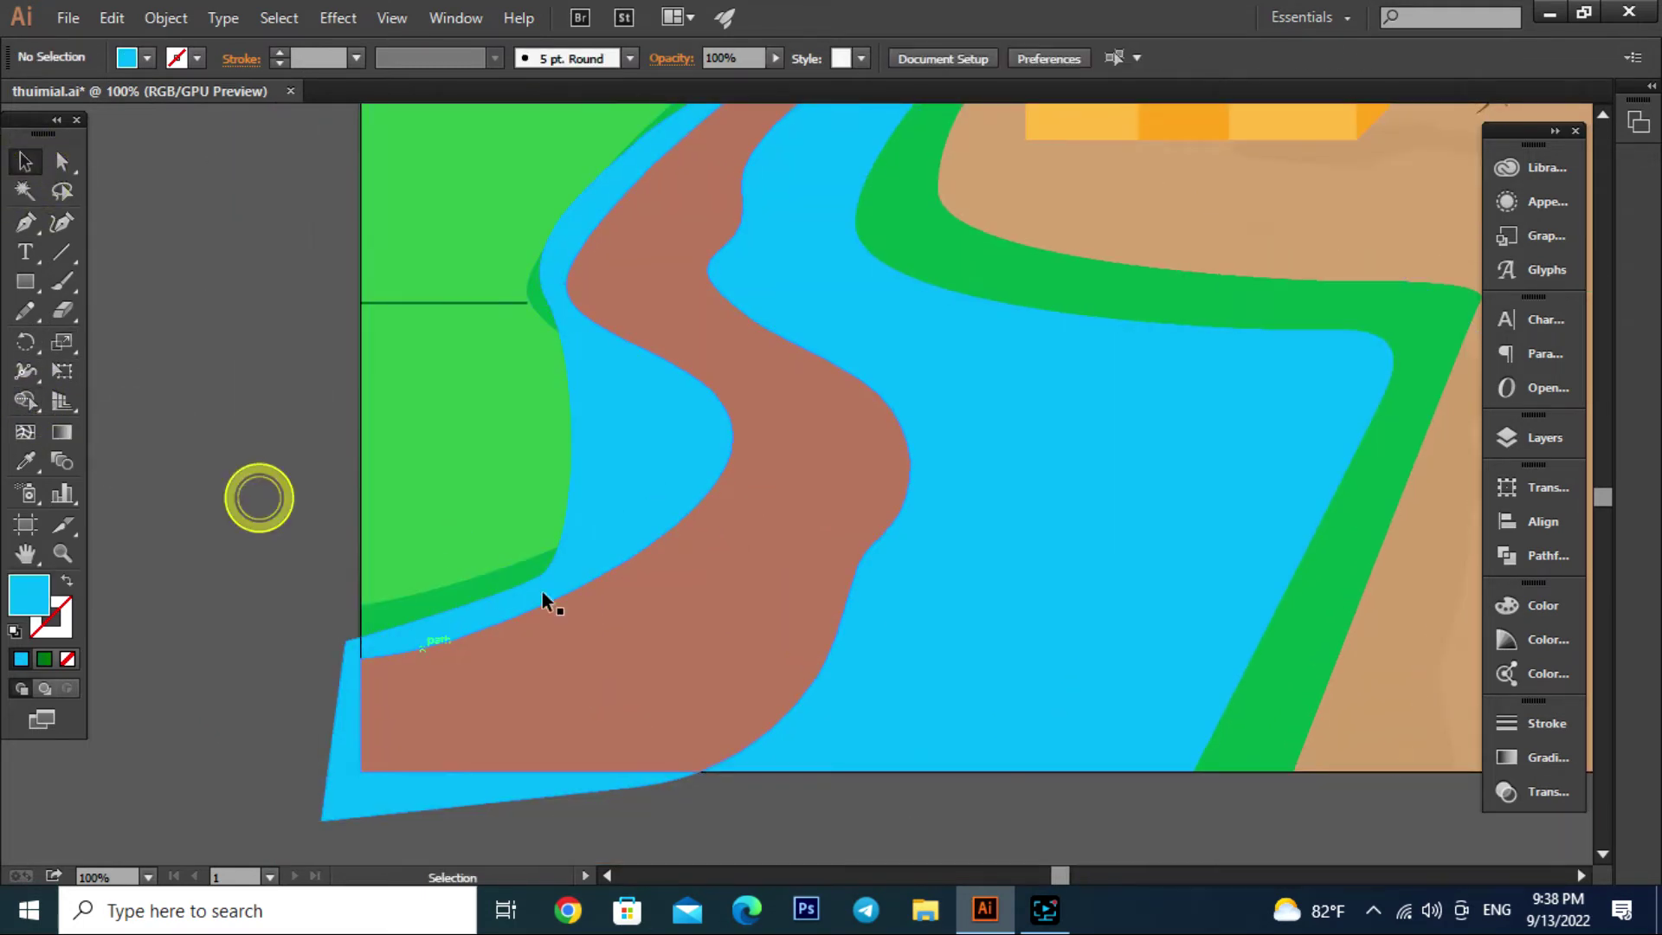
left_click(600, 539)
key("Delete")
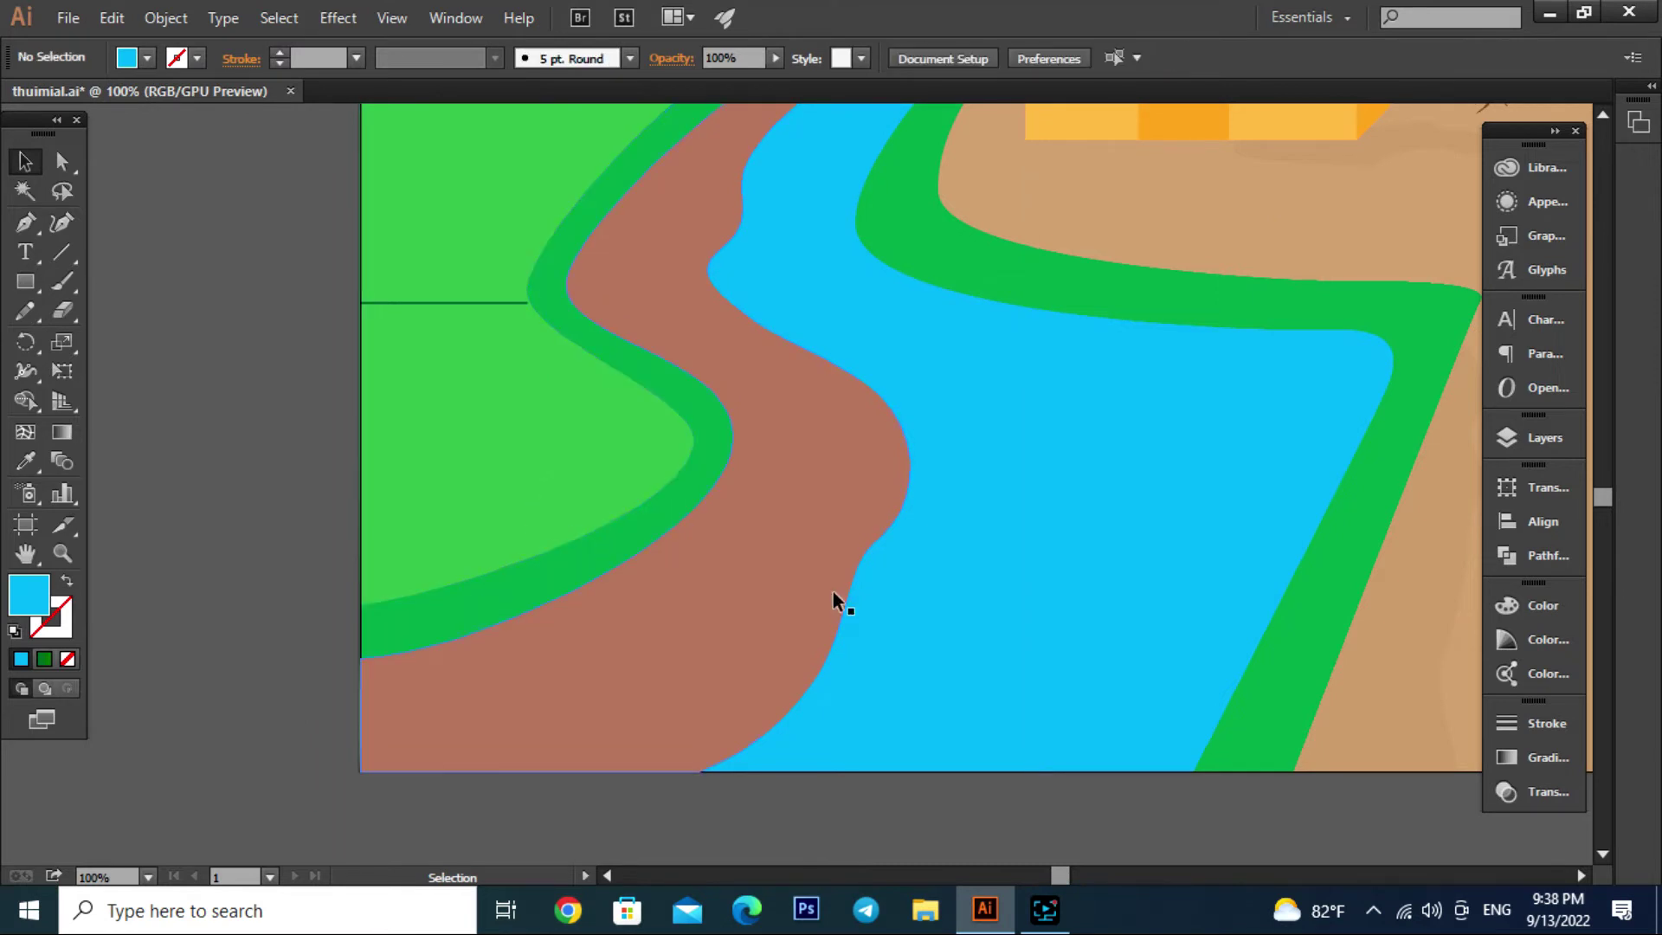
left_click(746, 610)
scroll(735, 594, "down", 1)
Fill the brown band with the river's blue, then lighten it to a cyan
key("i")
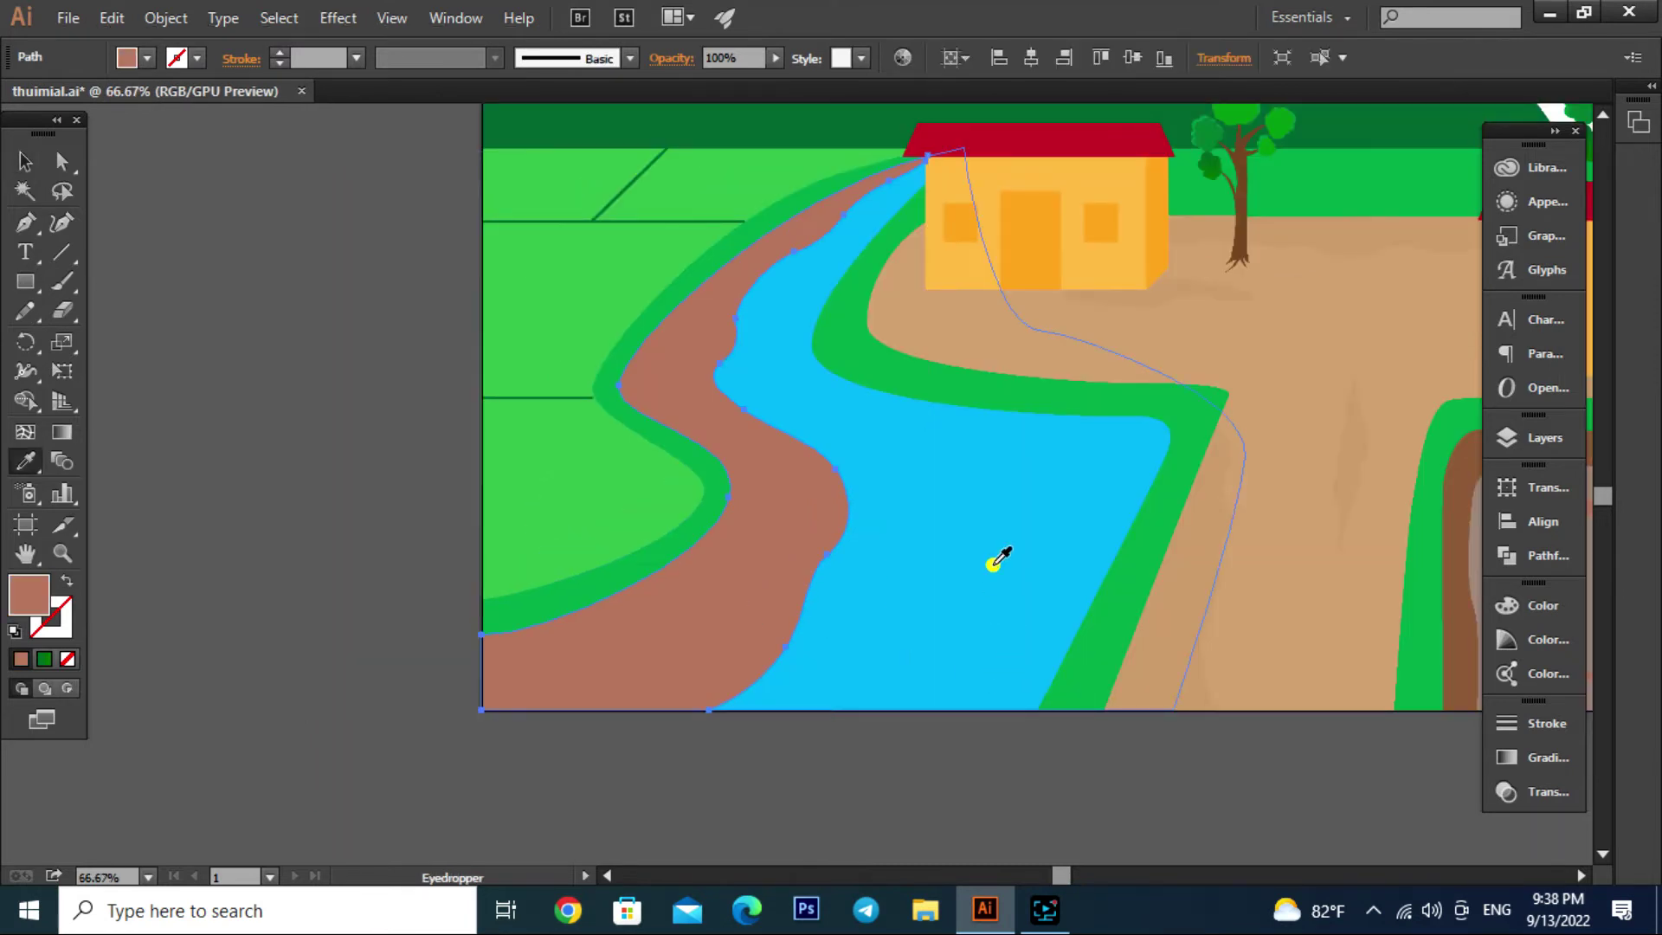
left_click(994, 561)
key("v")
double_click(23, 595)
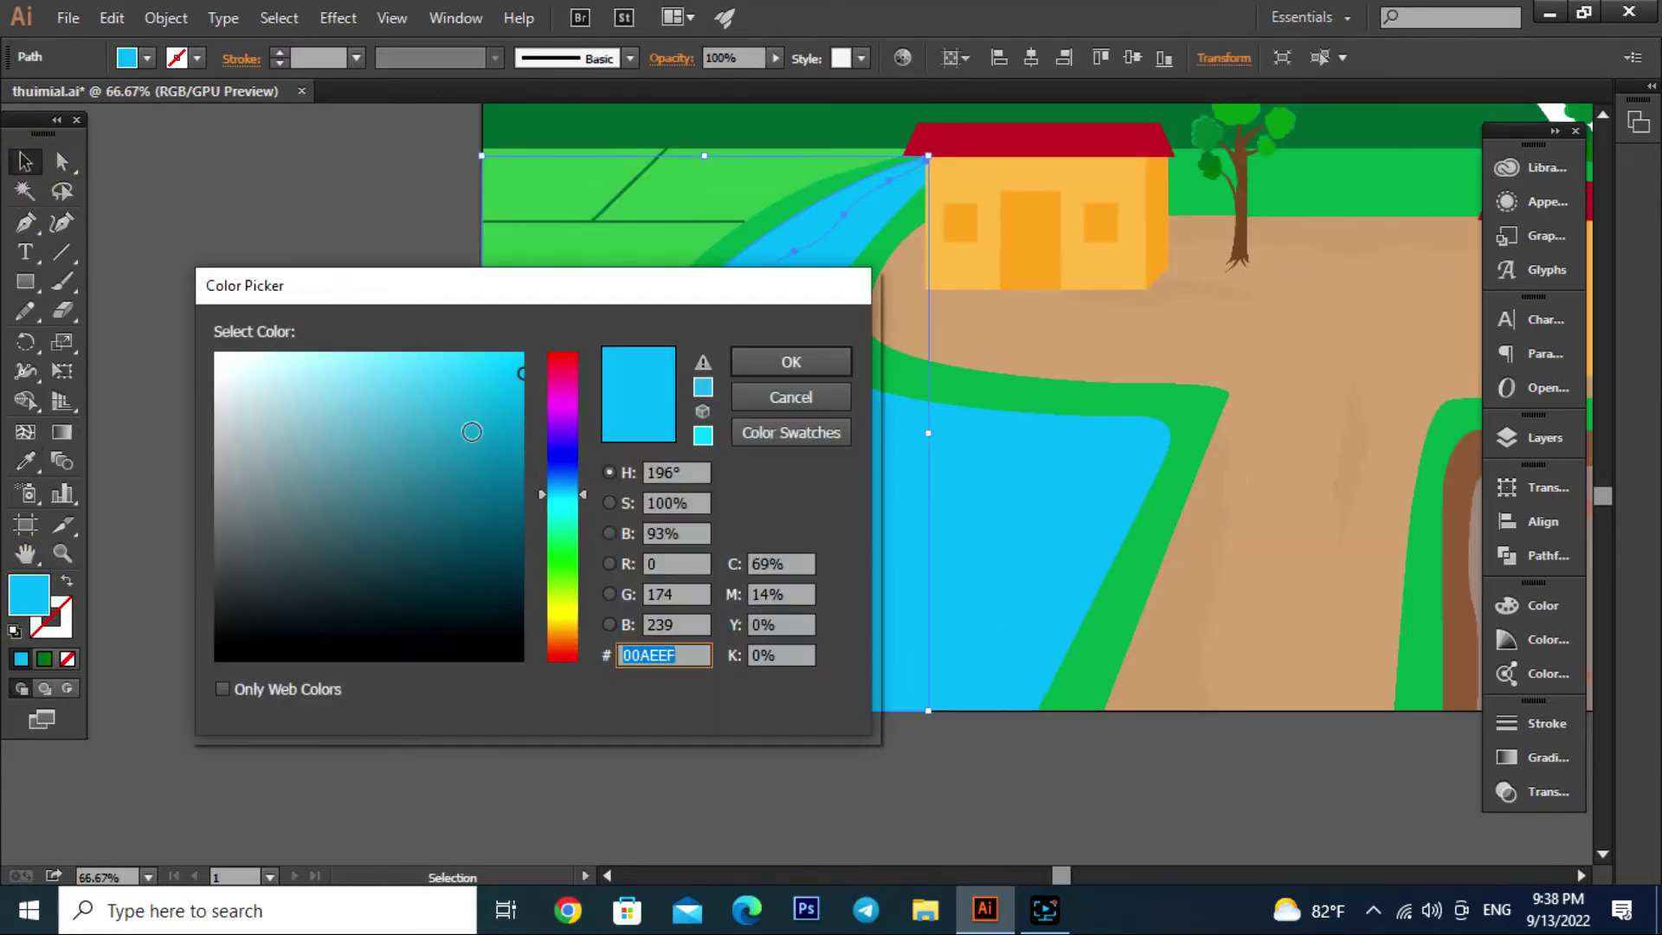
left_click(482, 344)
left_click(788, 364)
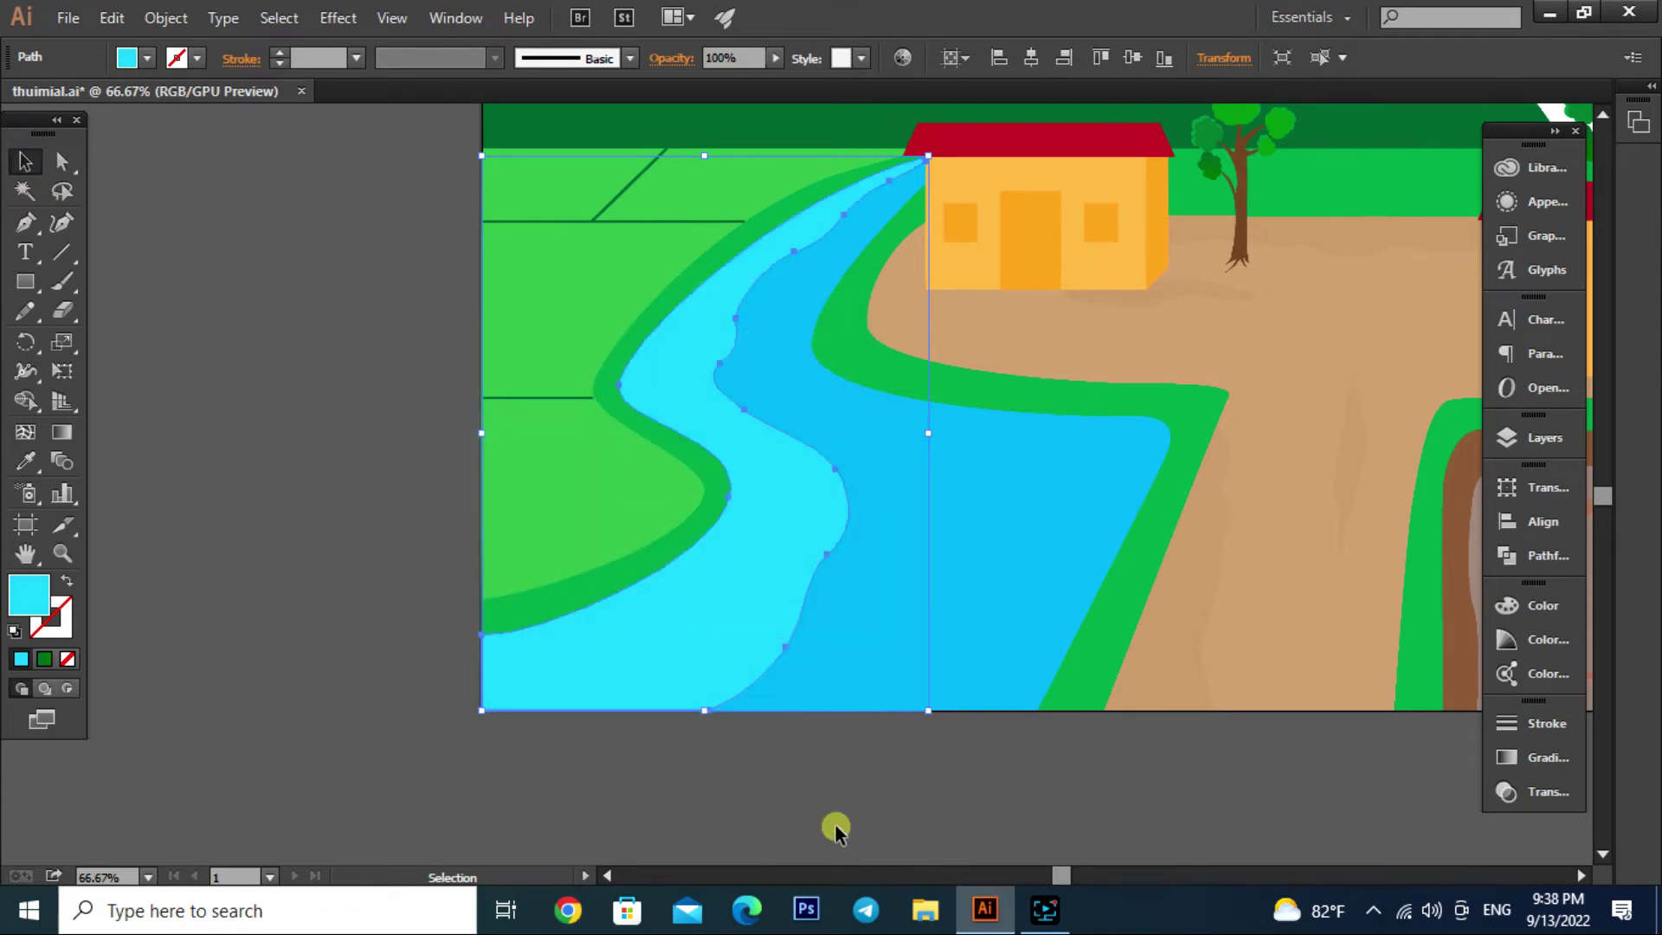
Lower the light-cyan band's opacity to about 48%
scroll(909, 780, "down", 3)
scroll(840, 606, "up", 4)
left_click(731, 573)
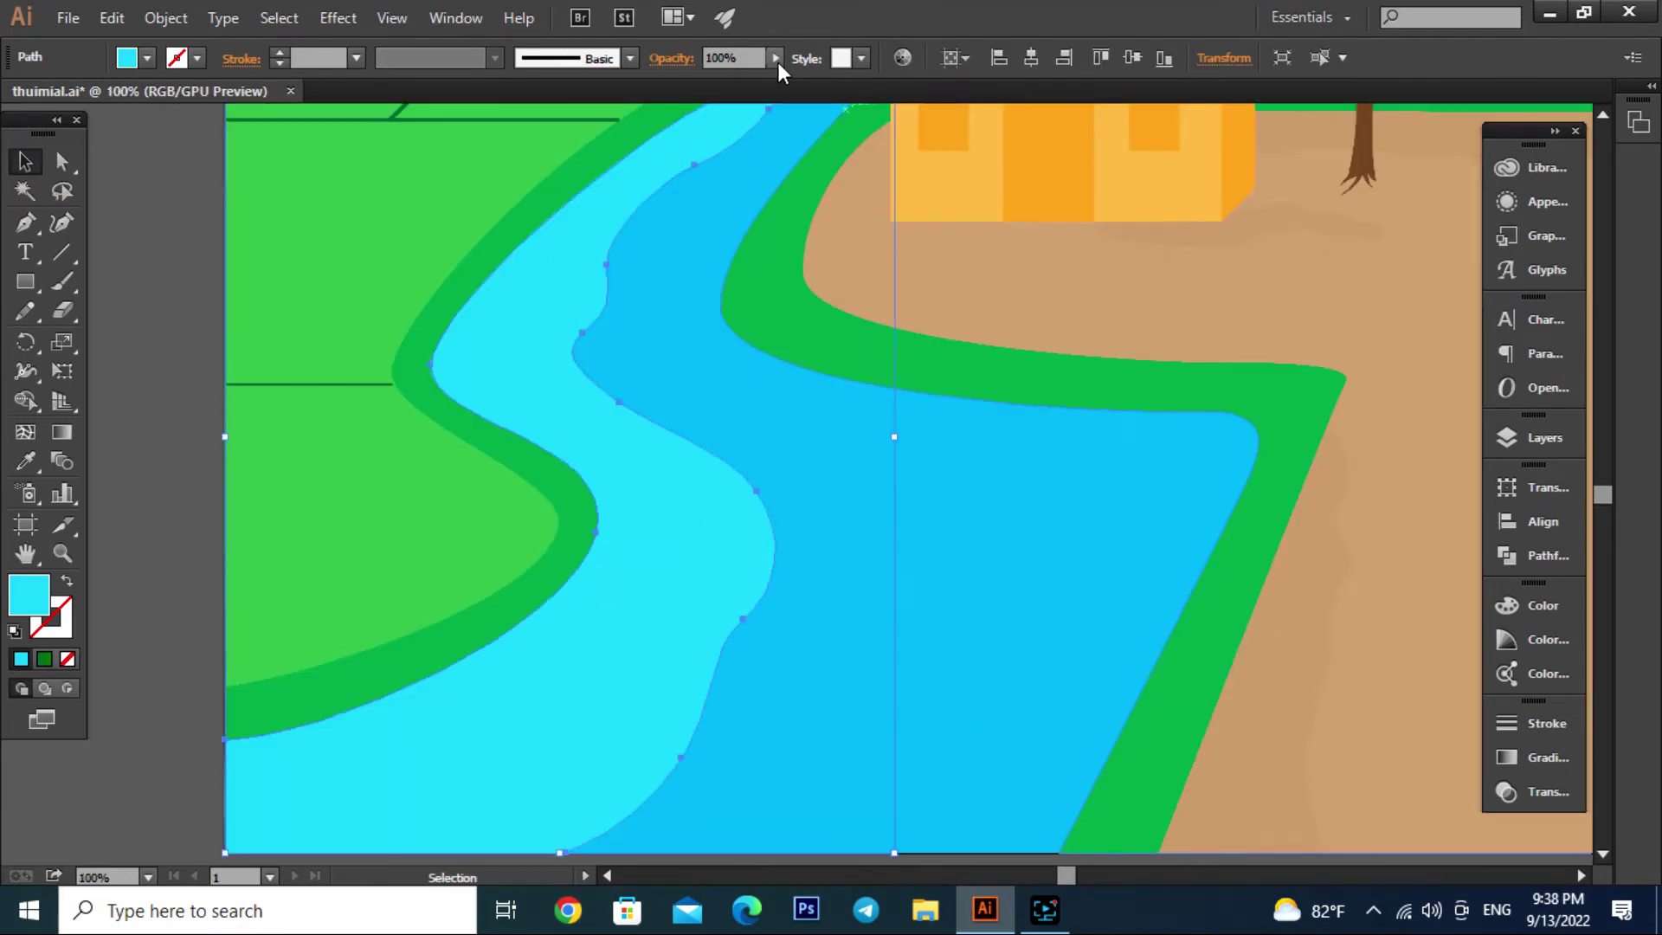
left_click_drag(749, 80, 782, 80)
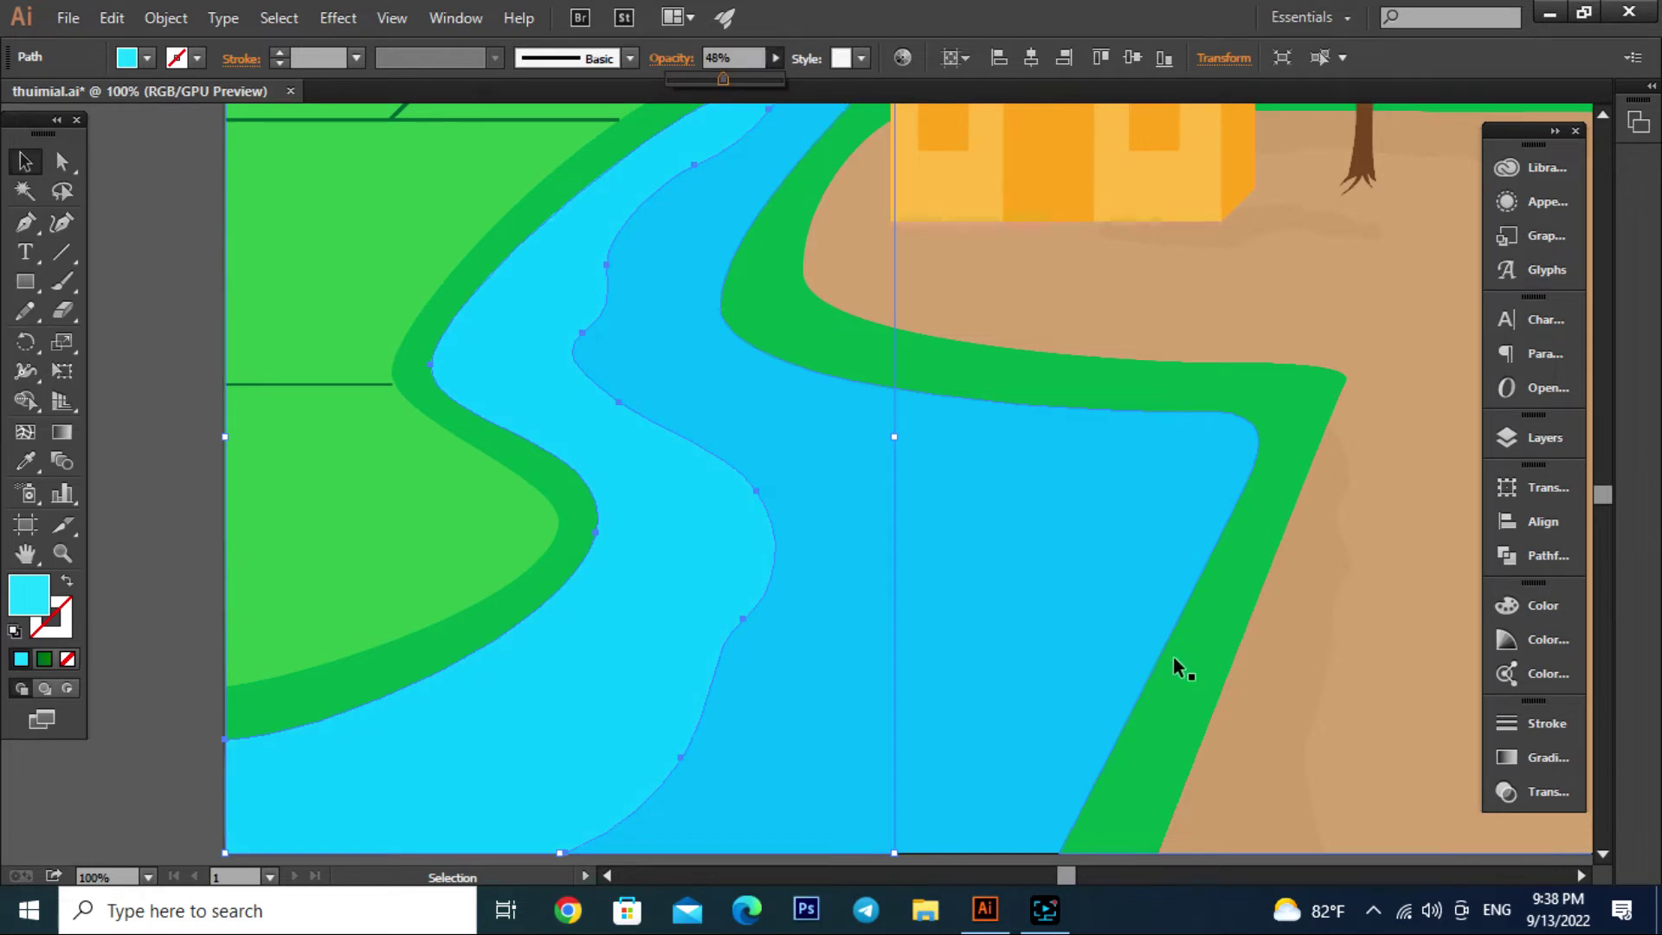
scroll(1172, 656, "down", 2)
scroll(960, 497, "down", 1)
scroll(994, 537, "up", 1)
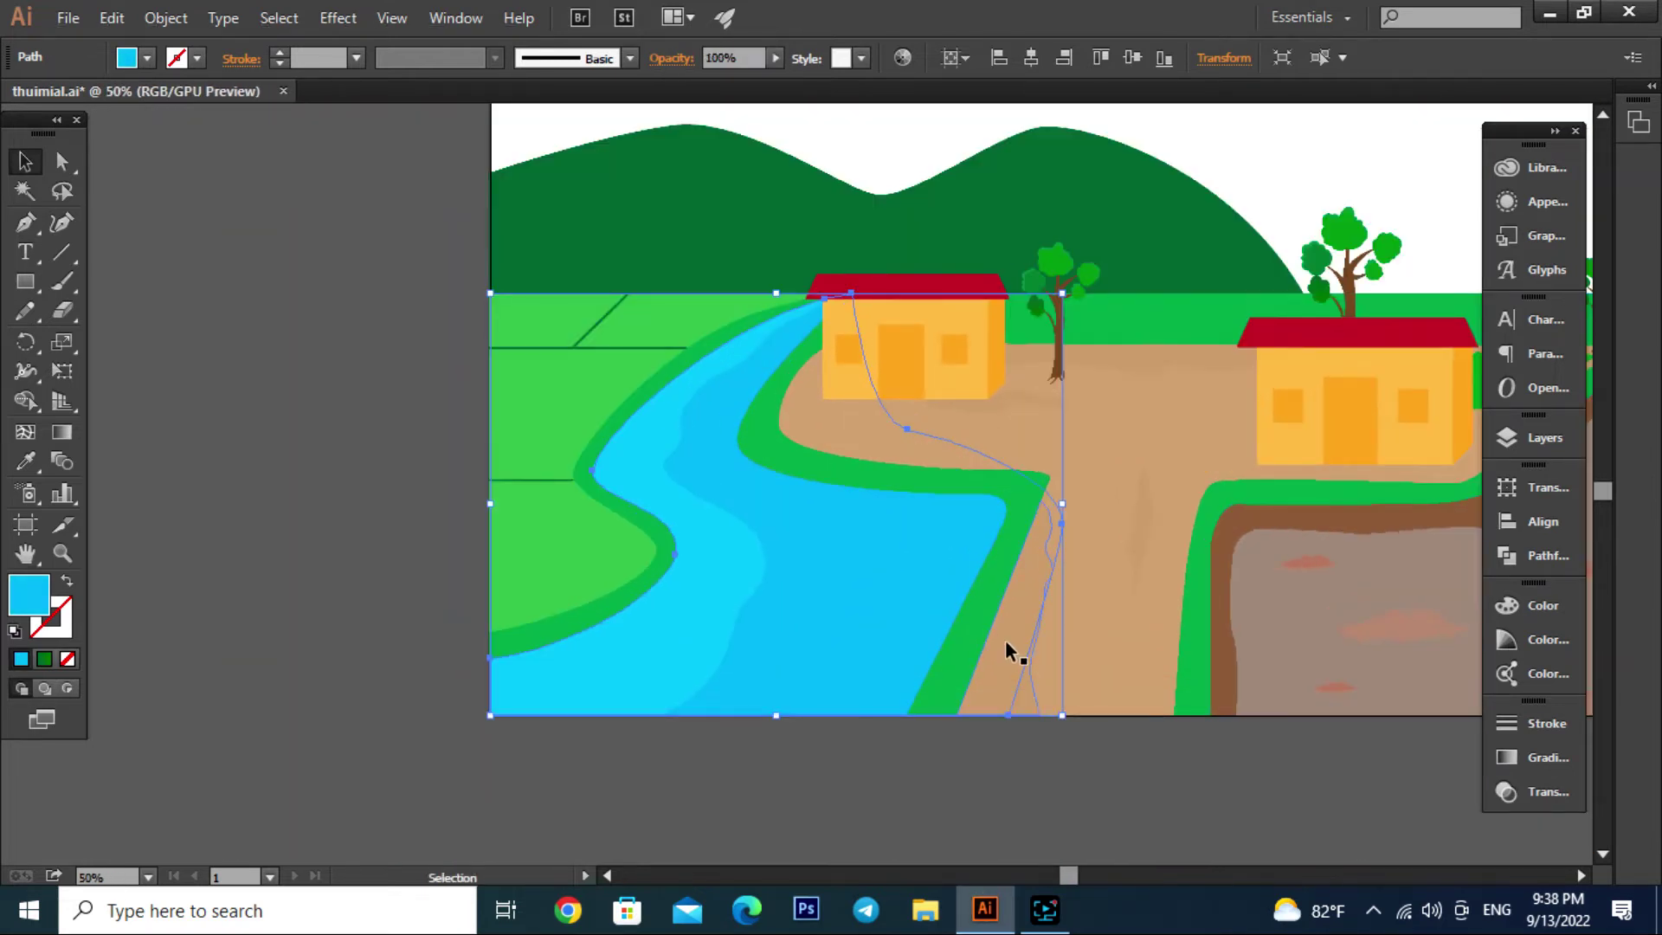
Draw a pointed highlight outline in the lower river beside the right bank with the Pen tool
key("p")
scroll(940, 684, "up", 1)
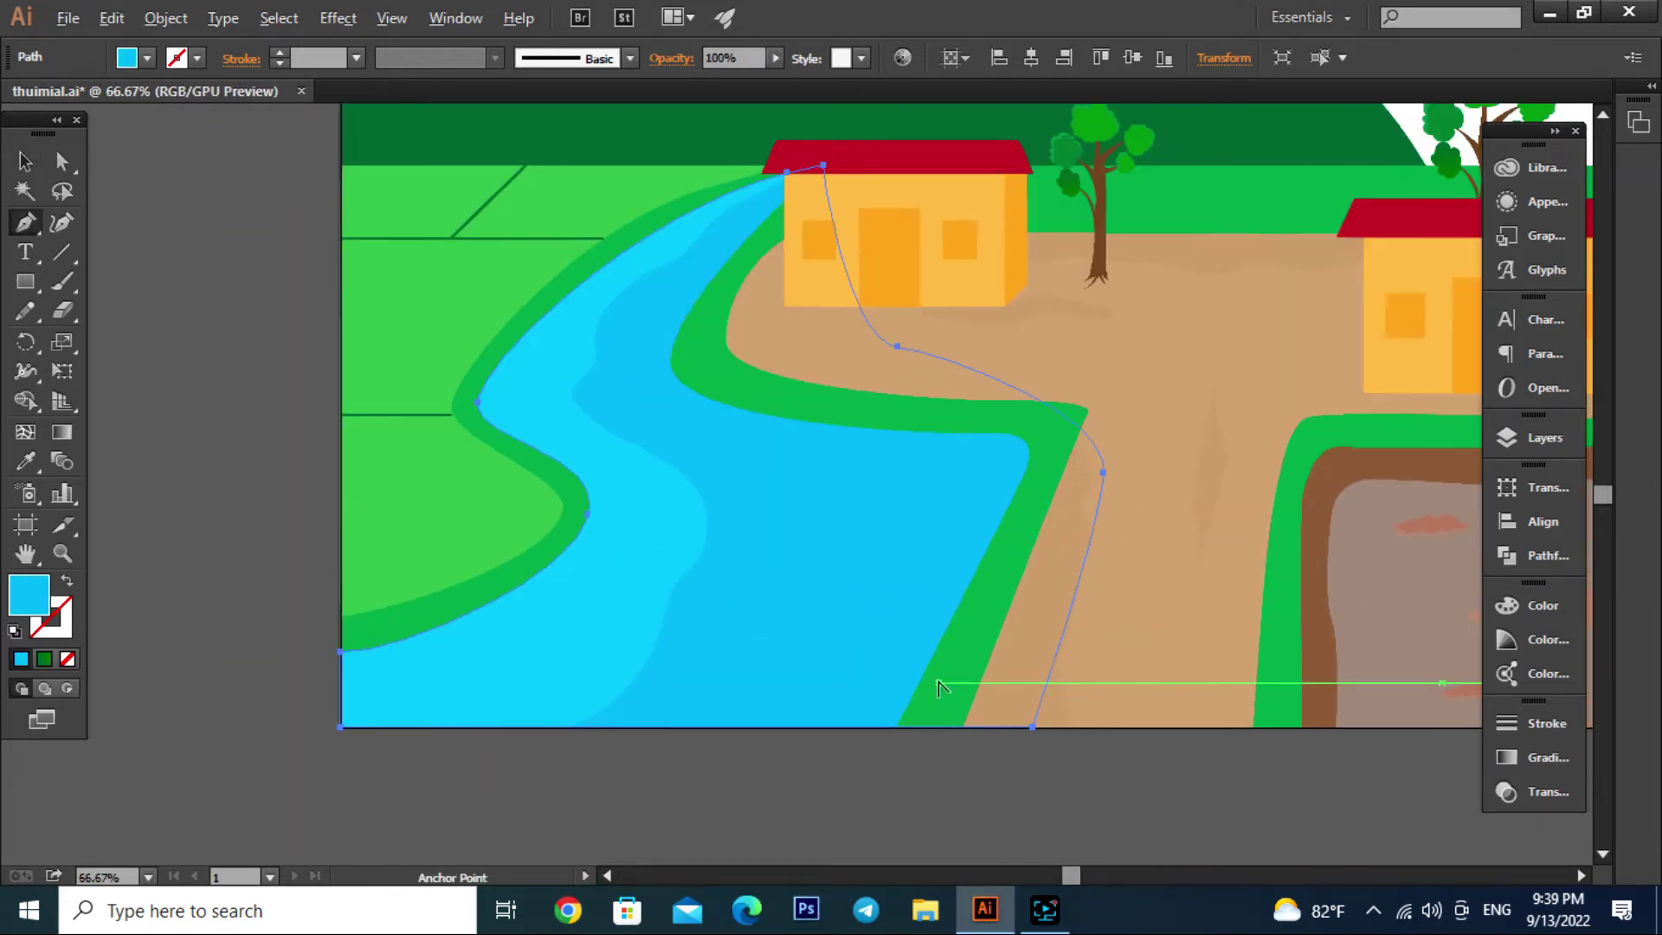
left_click(803, 730)
left_click(844, 655)
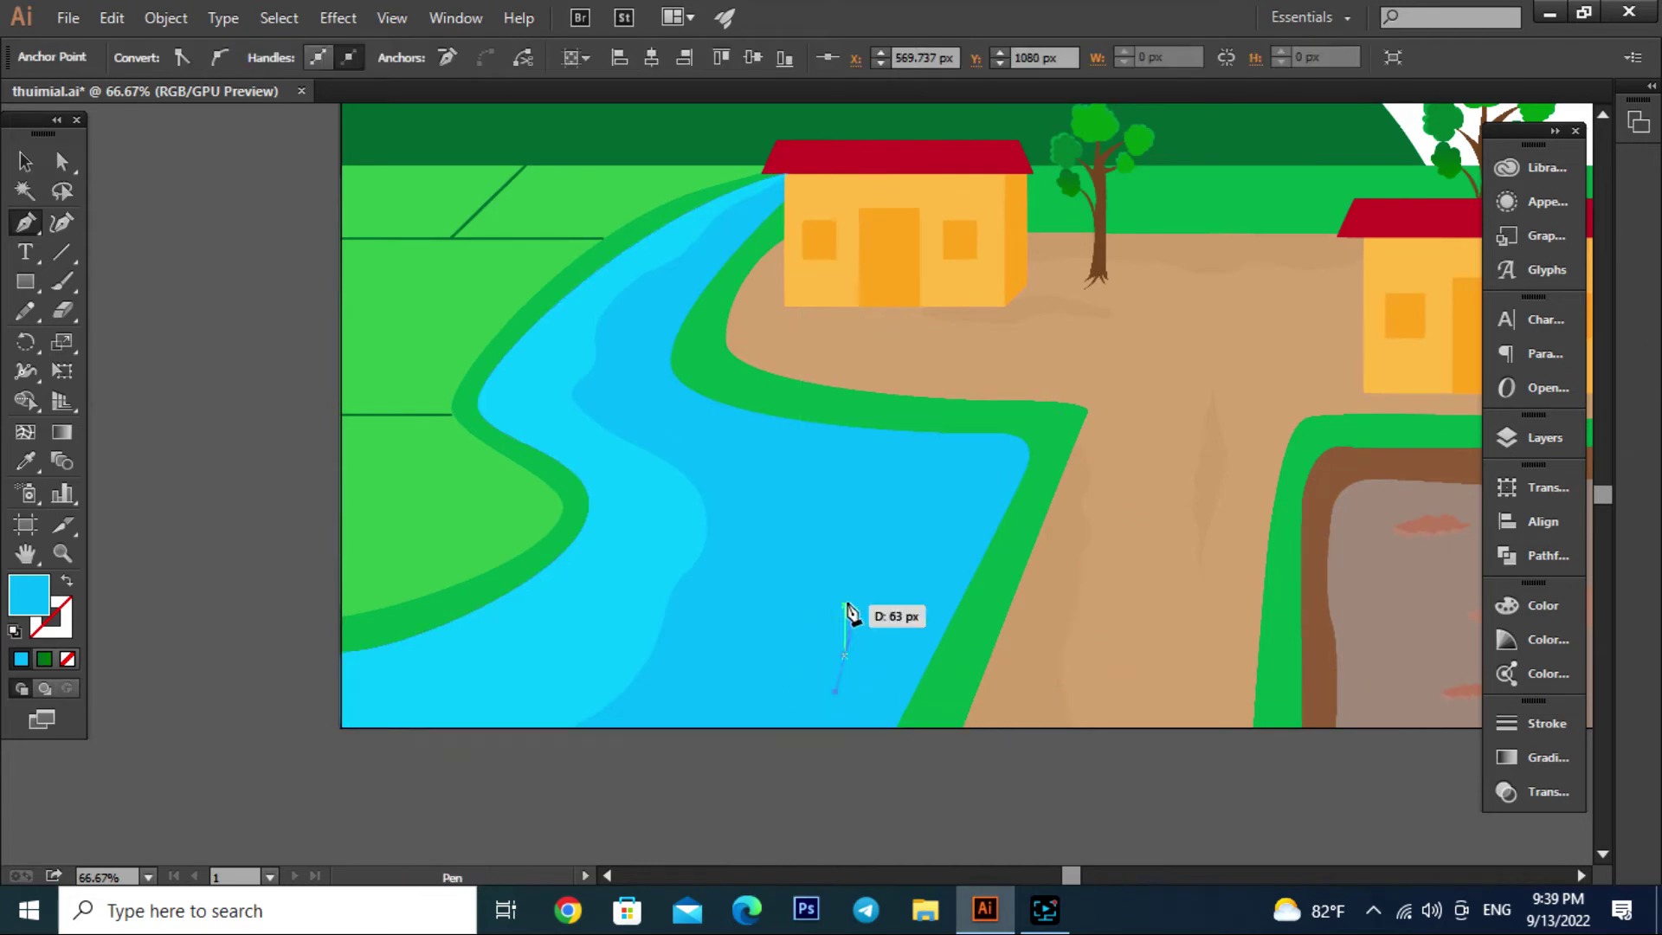
left_click(844, 596)
left_click(847, 547)
left_click(827, 513)
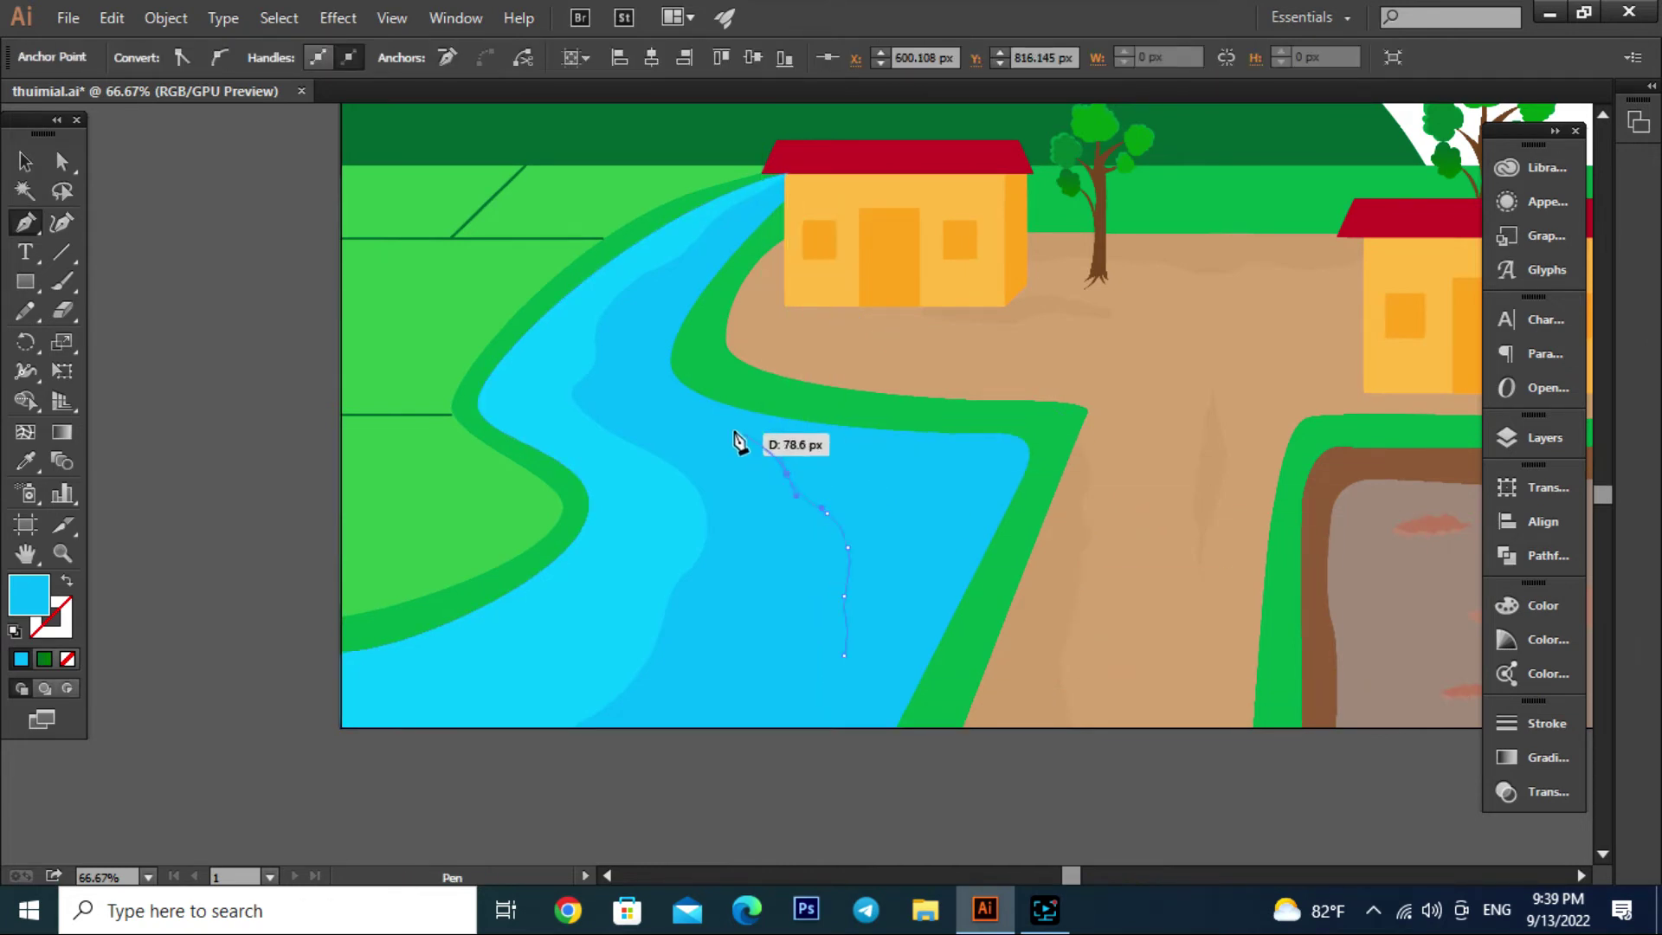
left_click(798, 444)
left_click_drag(842, 443, 864, 450)
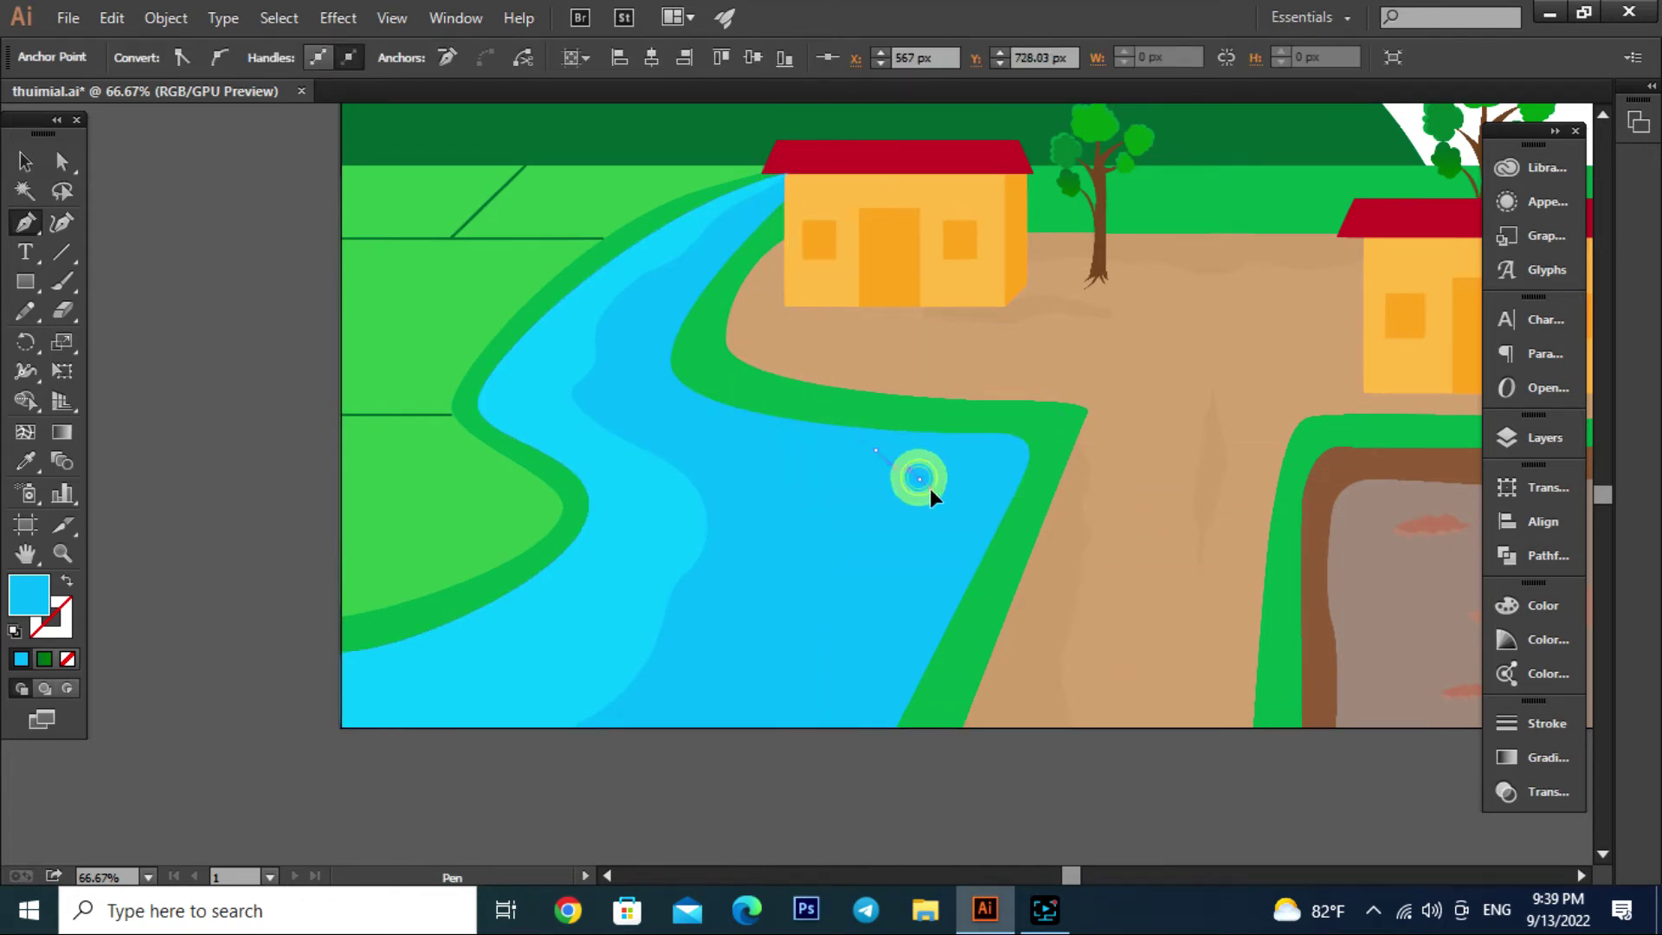
left_click(950, 620)
left_click(896, 727)
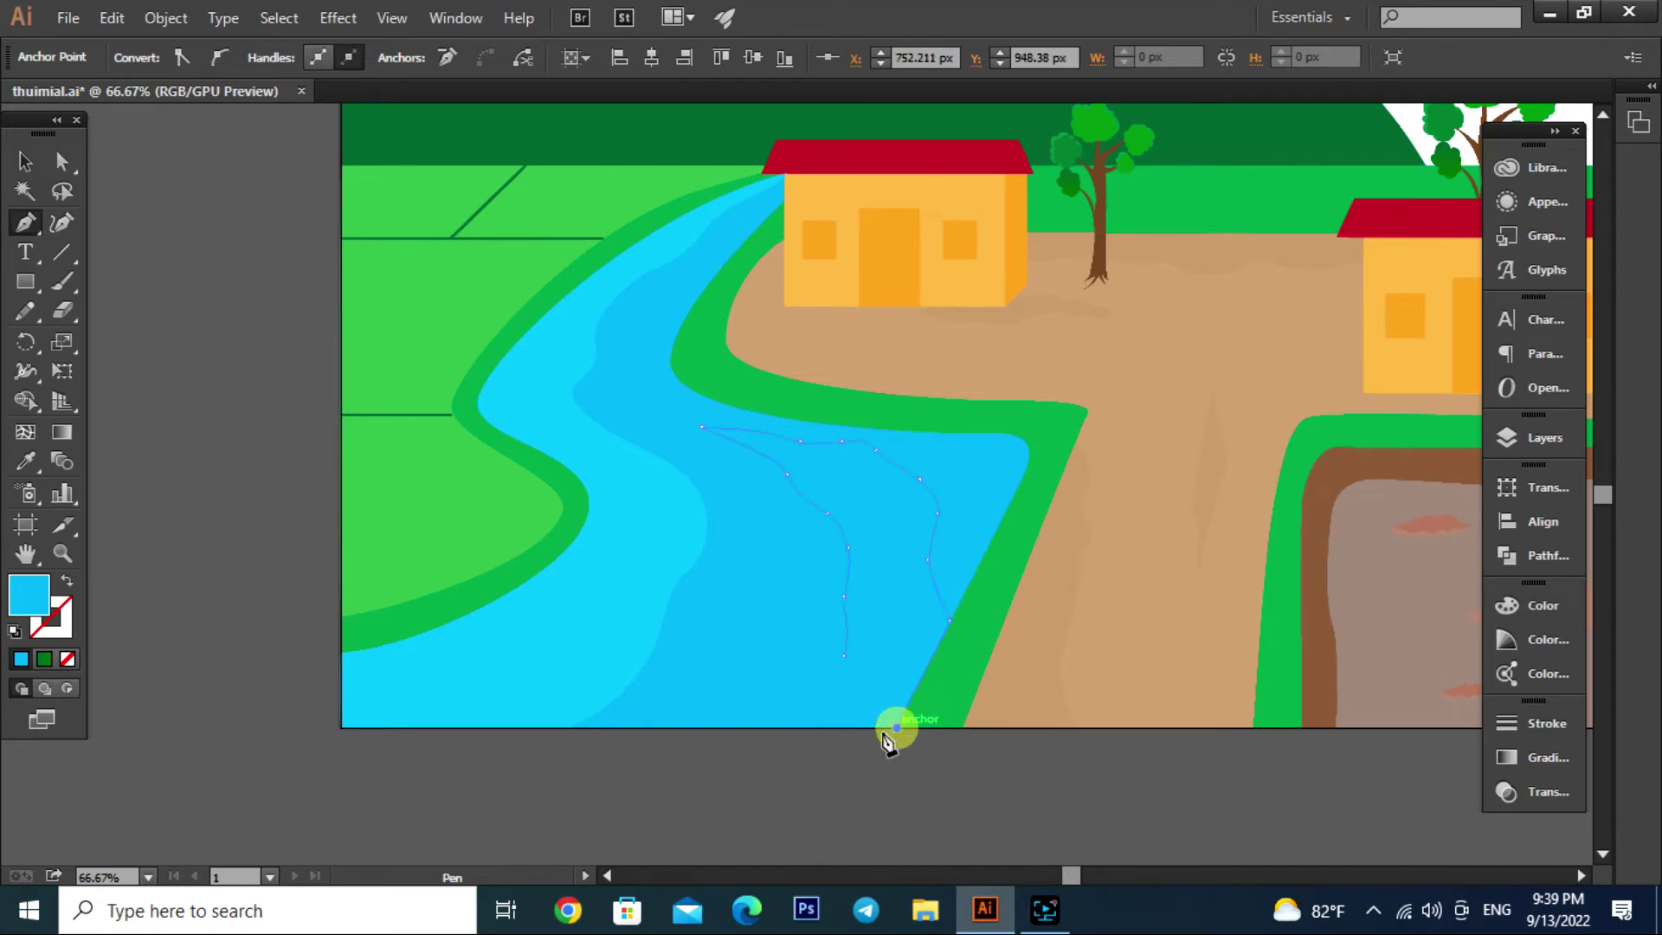
key("ctrl+plus")
key("ctrl+plus")
left_click(717, 698)
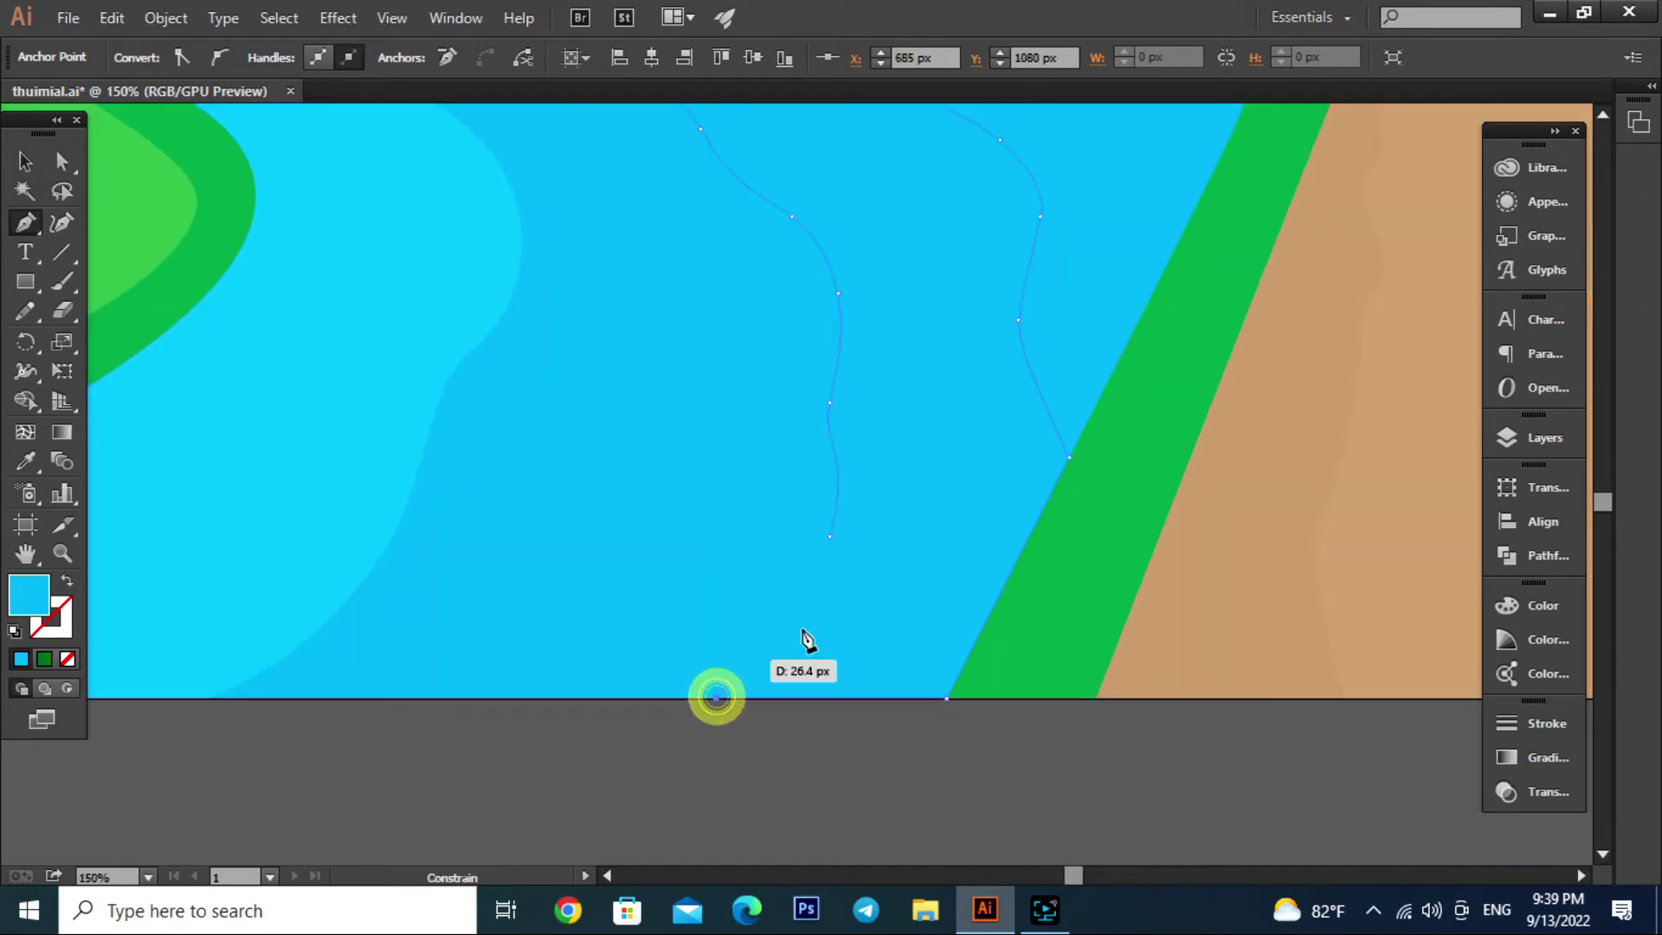
left_click(21, 173)
Copy the first highlight's semi-transparent light cyan onto the new shape
key("ctrl+minus")
key("ctrl+minus")
key("ctrl+minus")
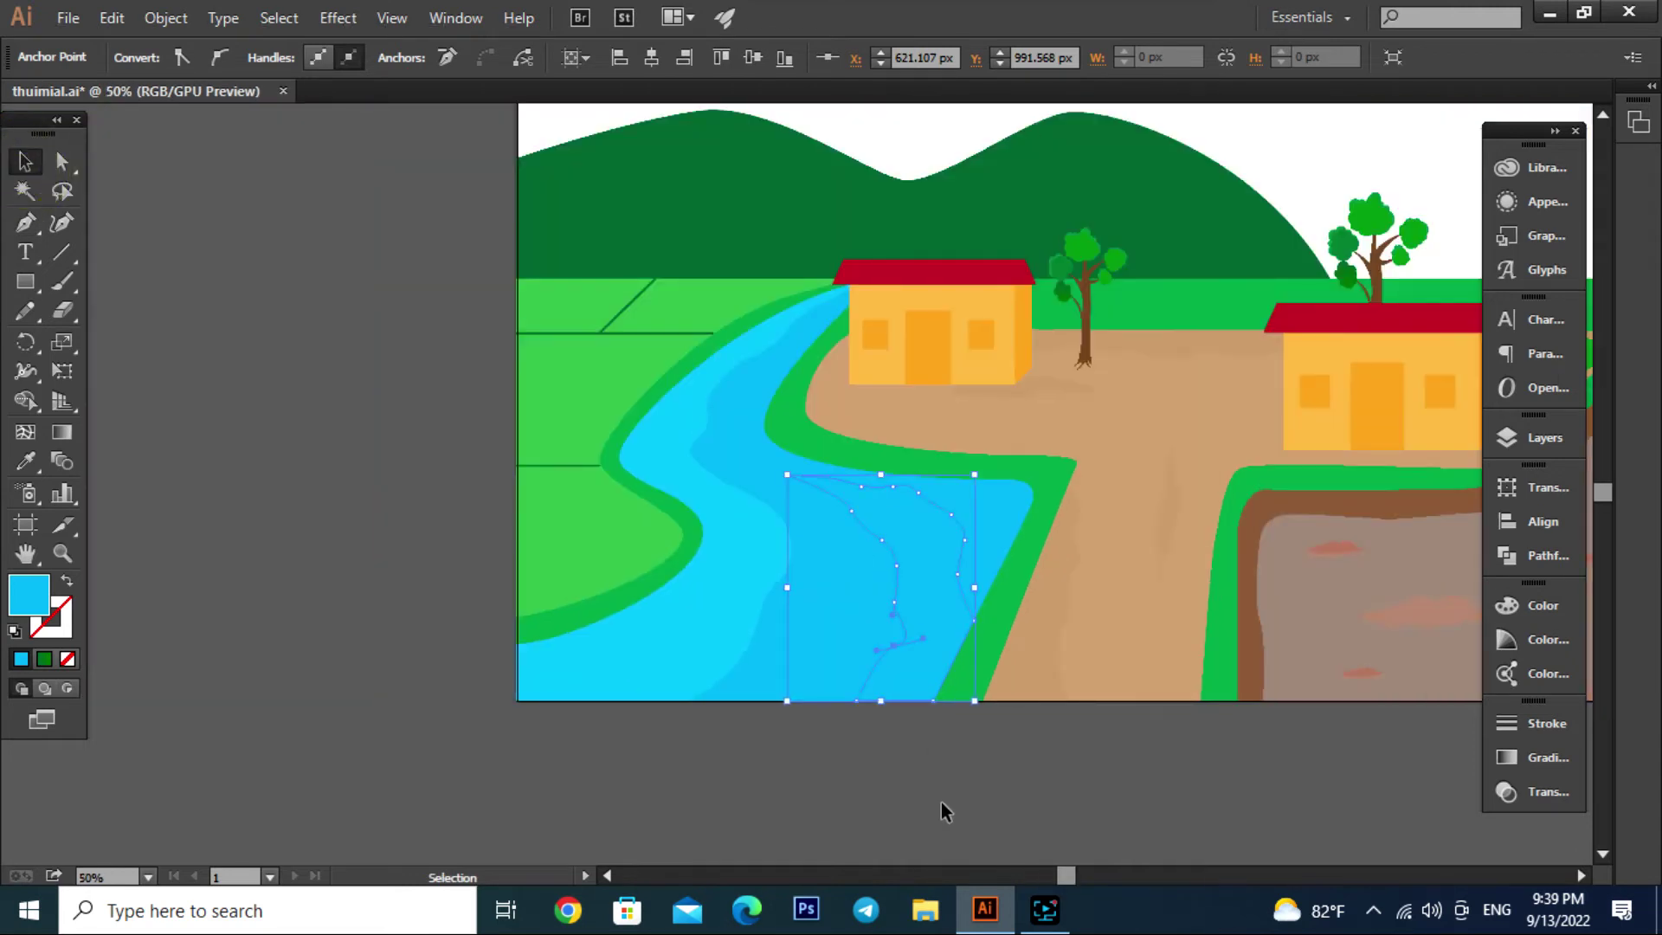
left_click_drag(897, 595, 767, 675)
key("i")
left_click(658, 537)
Reshape the highlight's pointed tip anchor with Direct Selection
key("v")
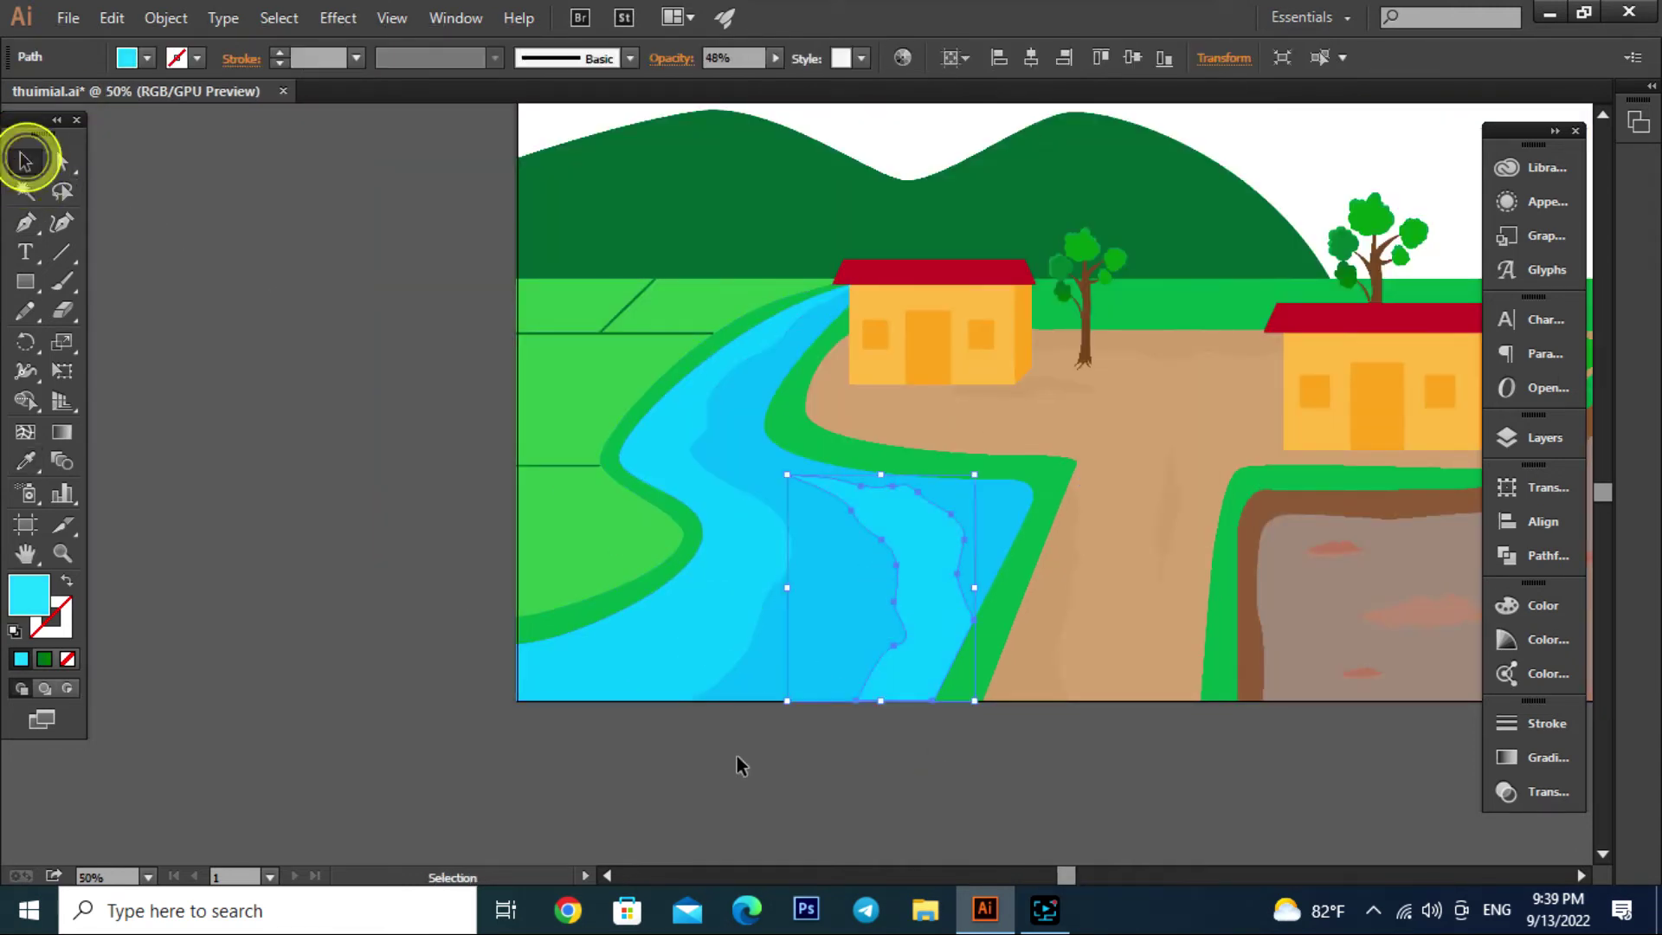
left_click(736, 756)
key("a")
key("ctrl+plus")
key("ctrl+plus")
left_click(853, 451)
left_click(730, 422)
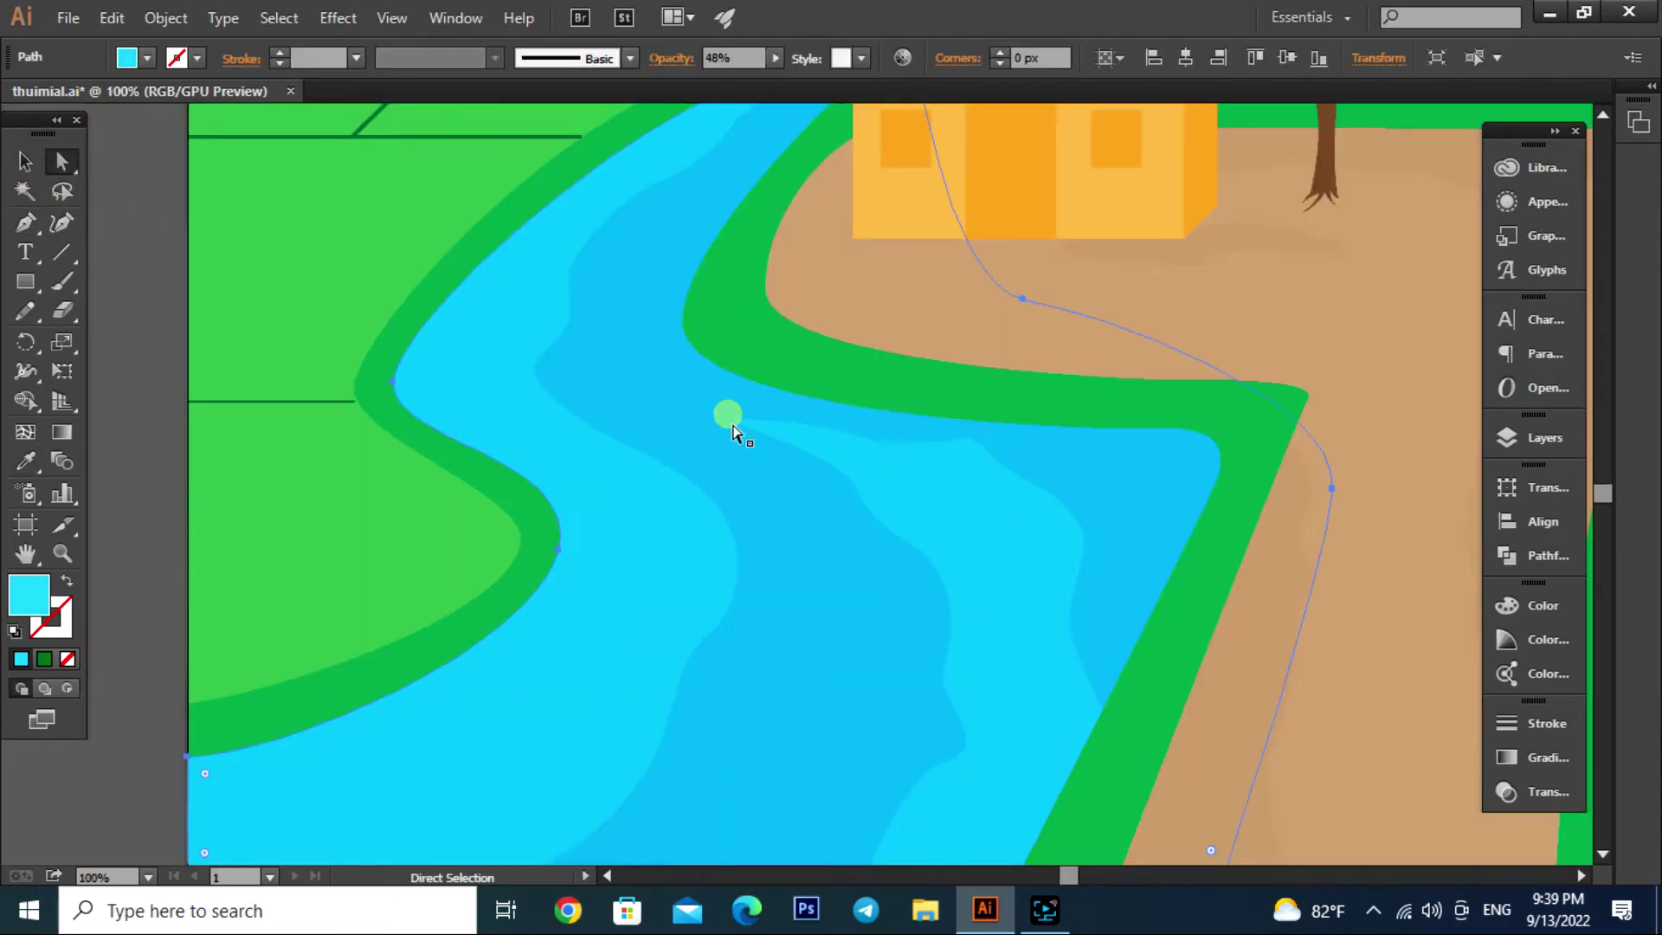
key("ctrl+plus")
key("ctrl+plus")
key("ctrl+plus")
left_click(645, 421)
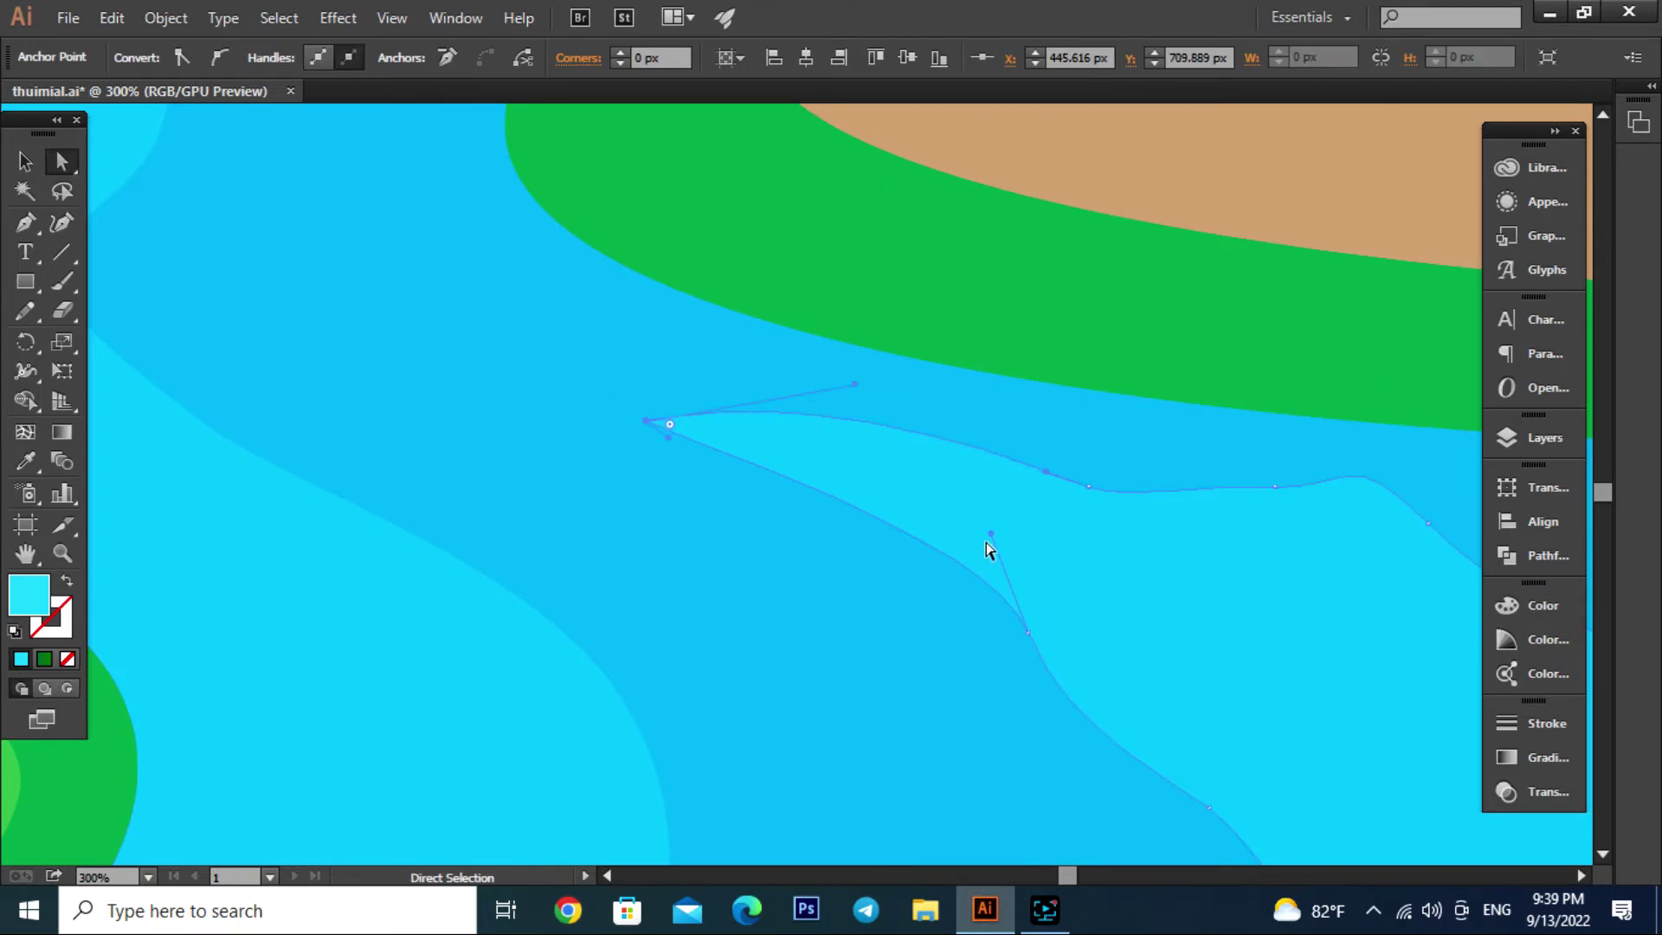
left_click(900, 557)
Zoom back out to the whole river and reselect the new highlight
key("ctrl+minus")
key("ctrl+minus")
key("ctrl+minus")
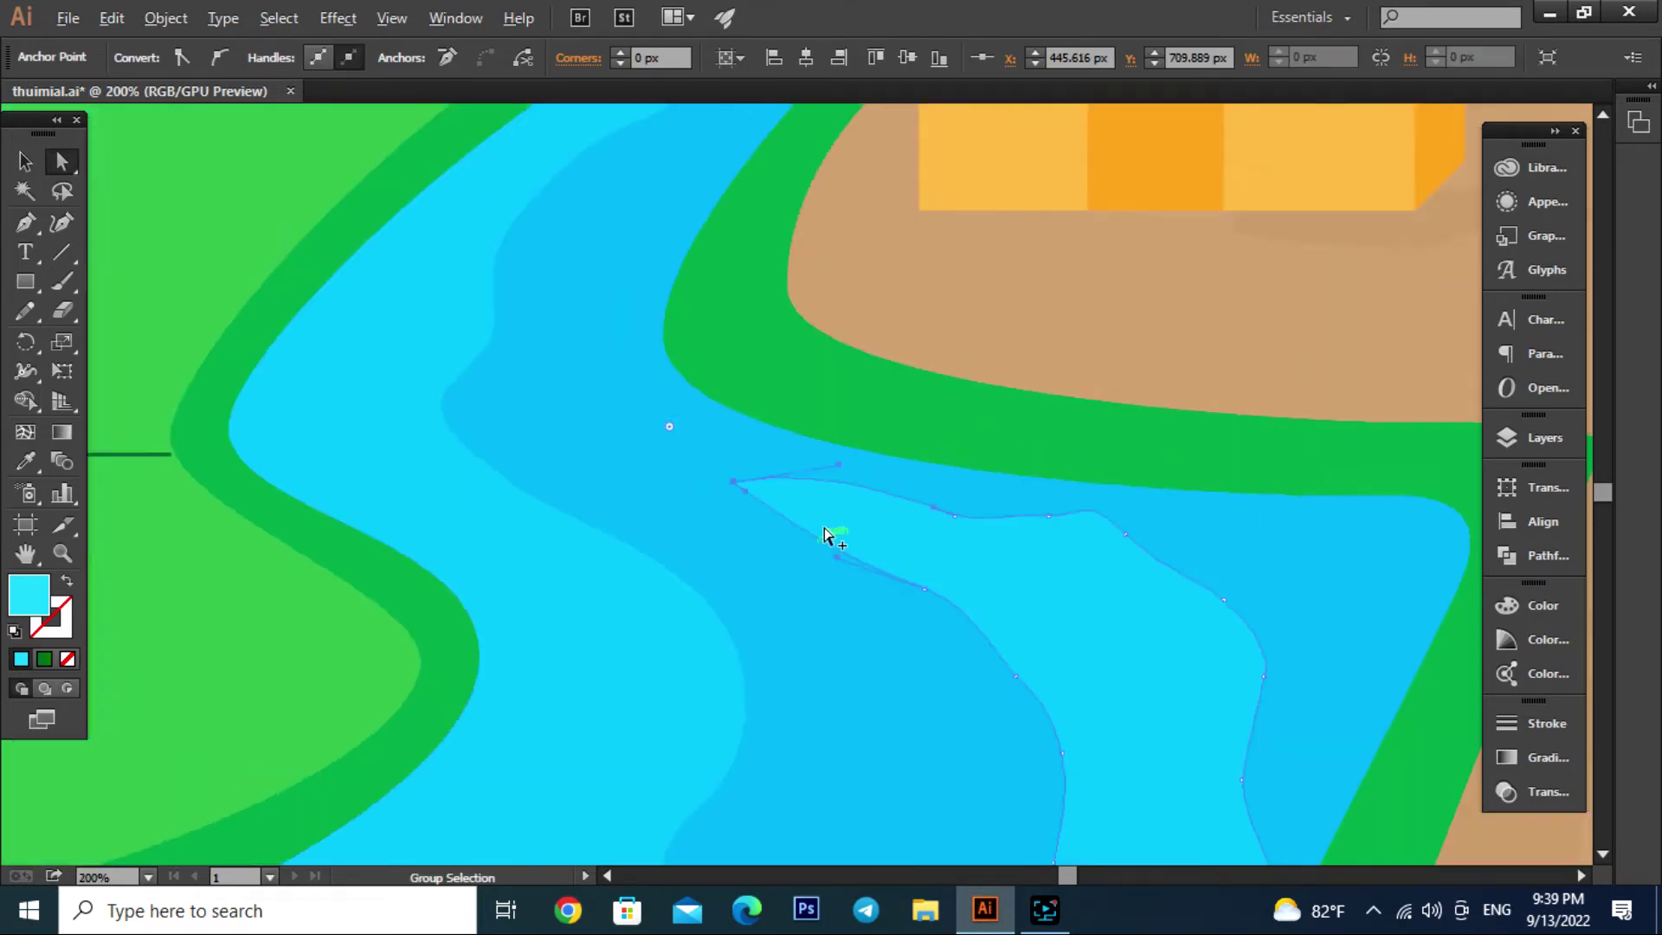
key("ctrl+minus")
key("ctrl+minus")
left_click_drag(1018, 663, 1018, 587)
key("v")
left_click(914, 594)
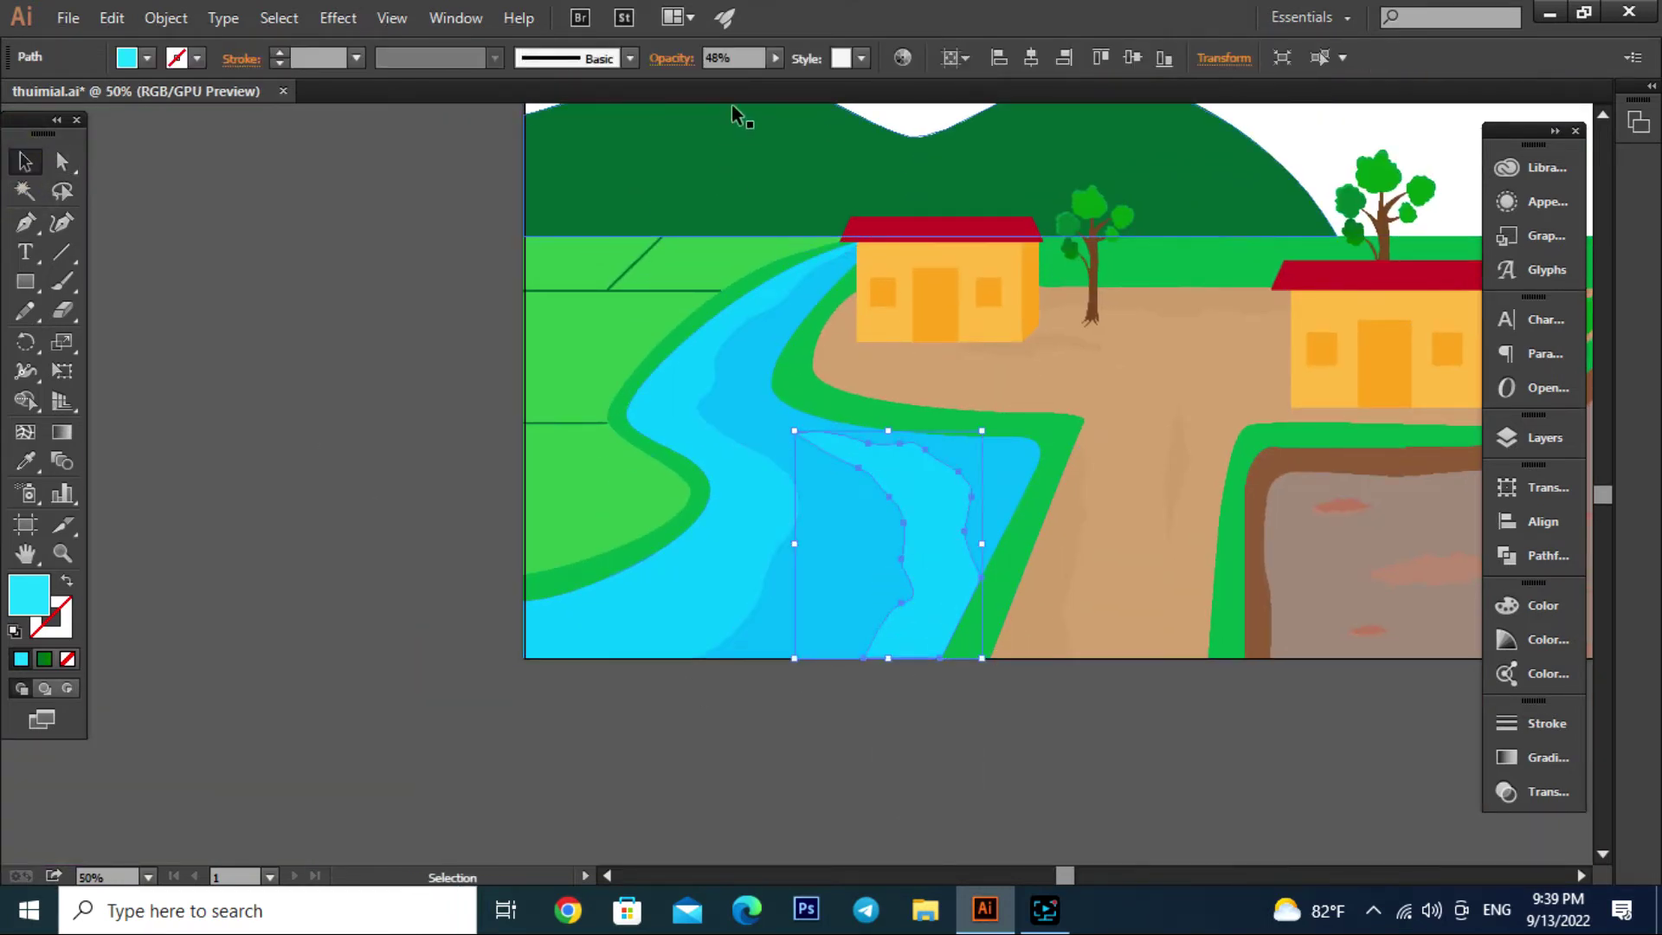
Deselect everything and frame the full artboard in view
left_click(858, 769)
key("ctrl+minus")
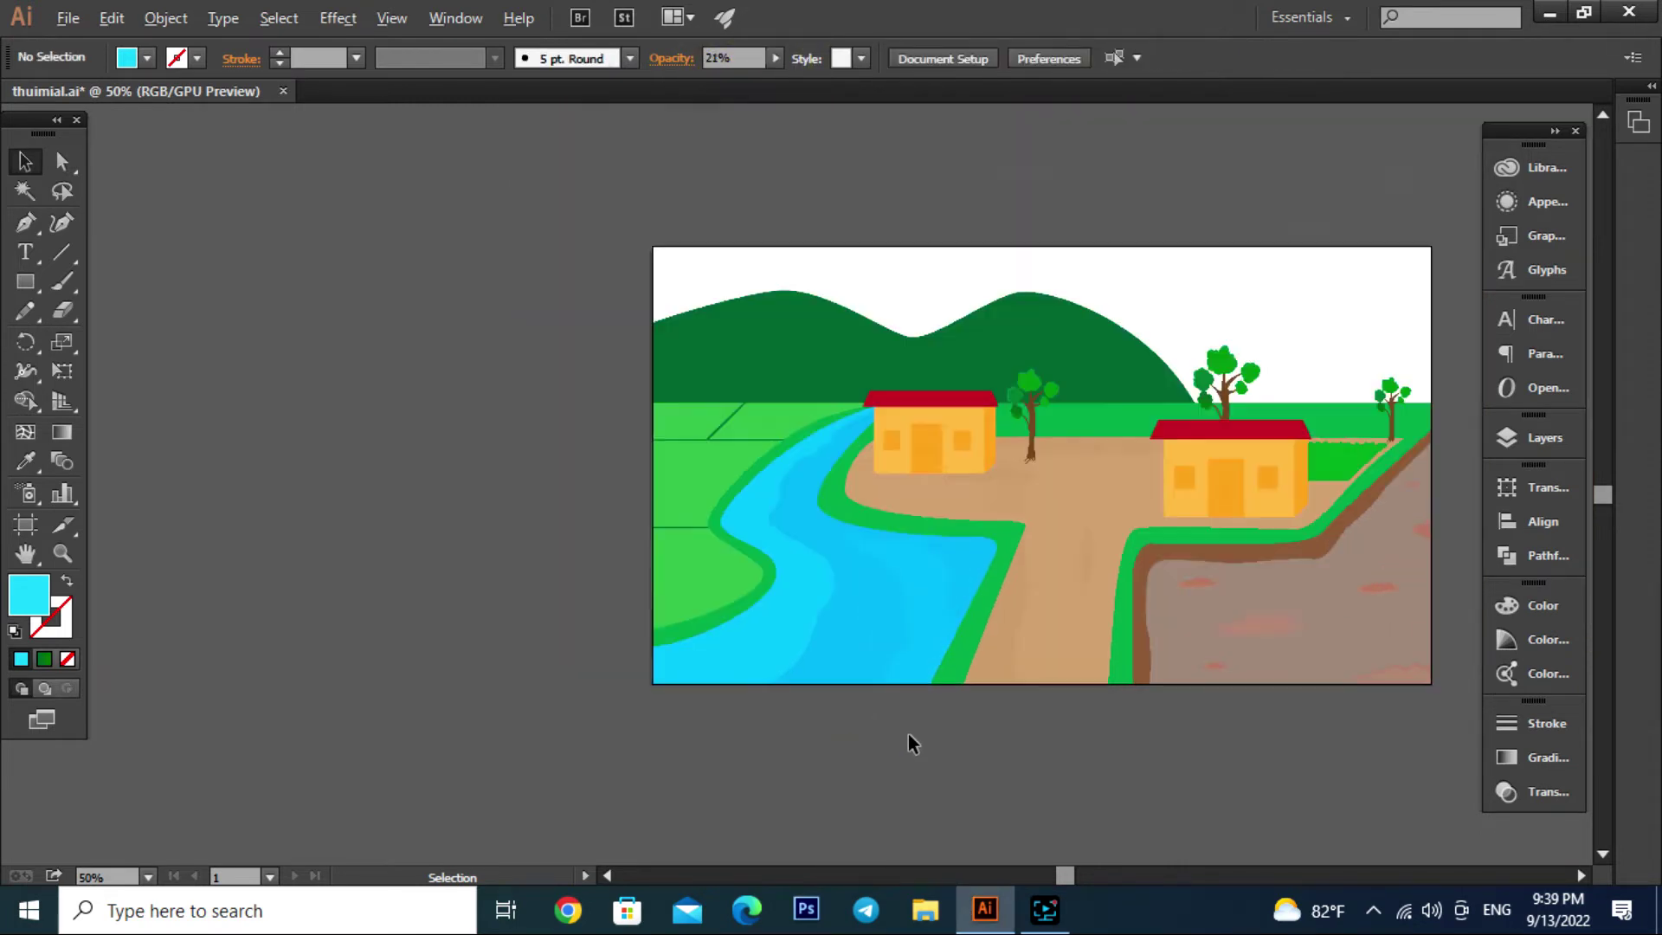
left_click_drag(976, 758, 946, 756)
scroll(843, 734, "down", 1)
scroll(918, 720, "up", 1)
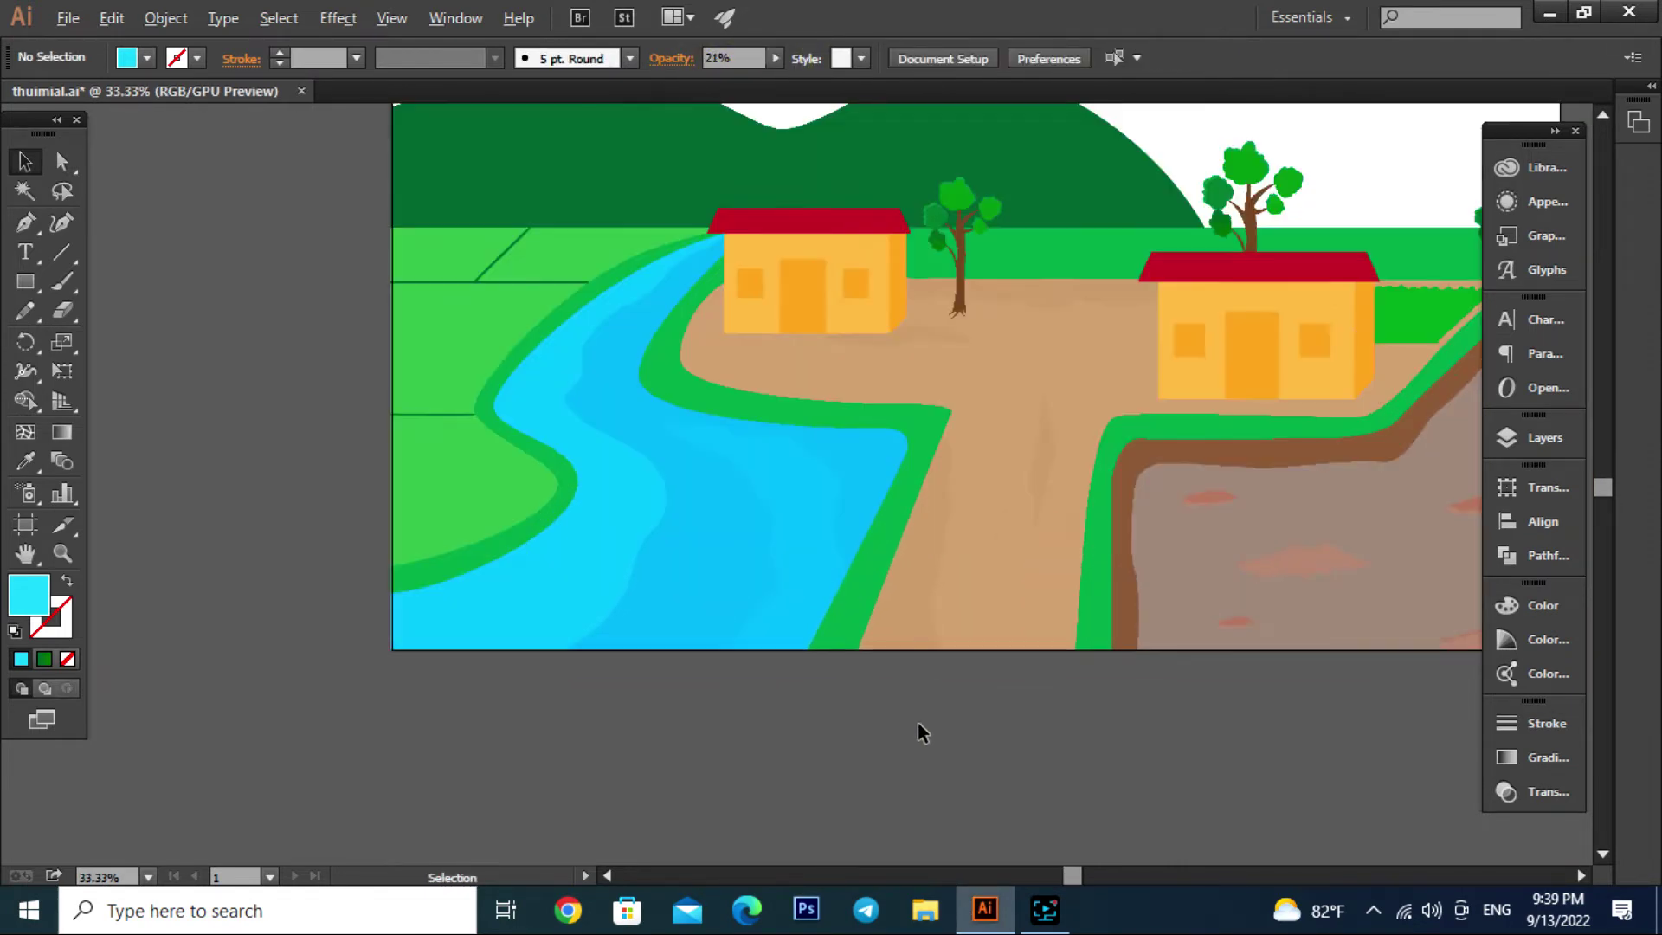
scroll(947, 717, "up", 1)
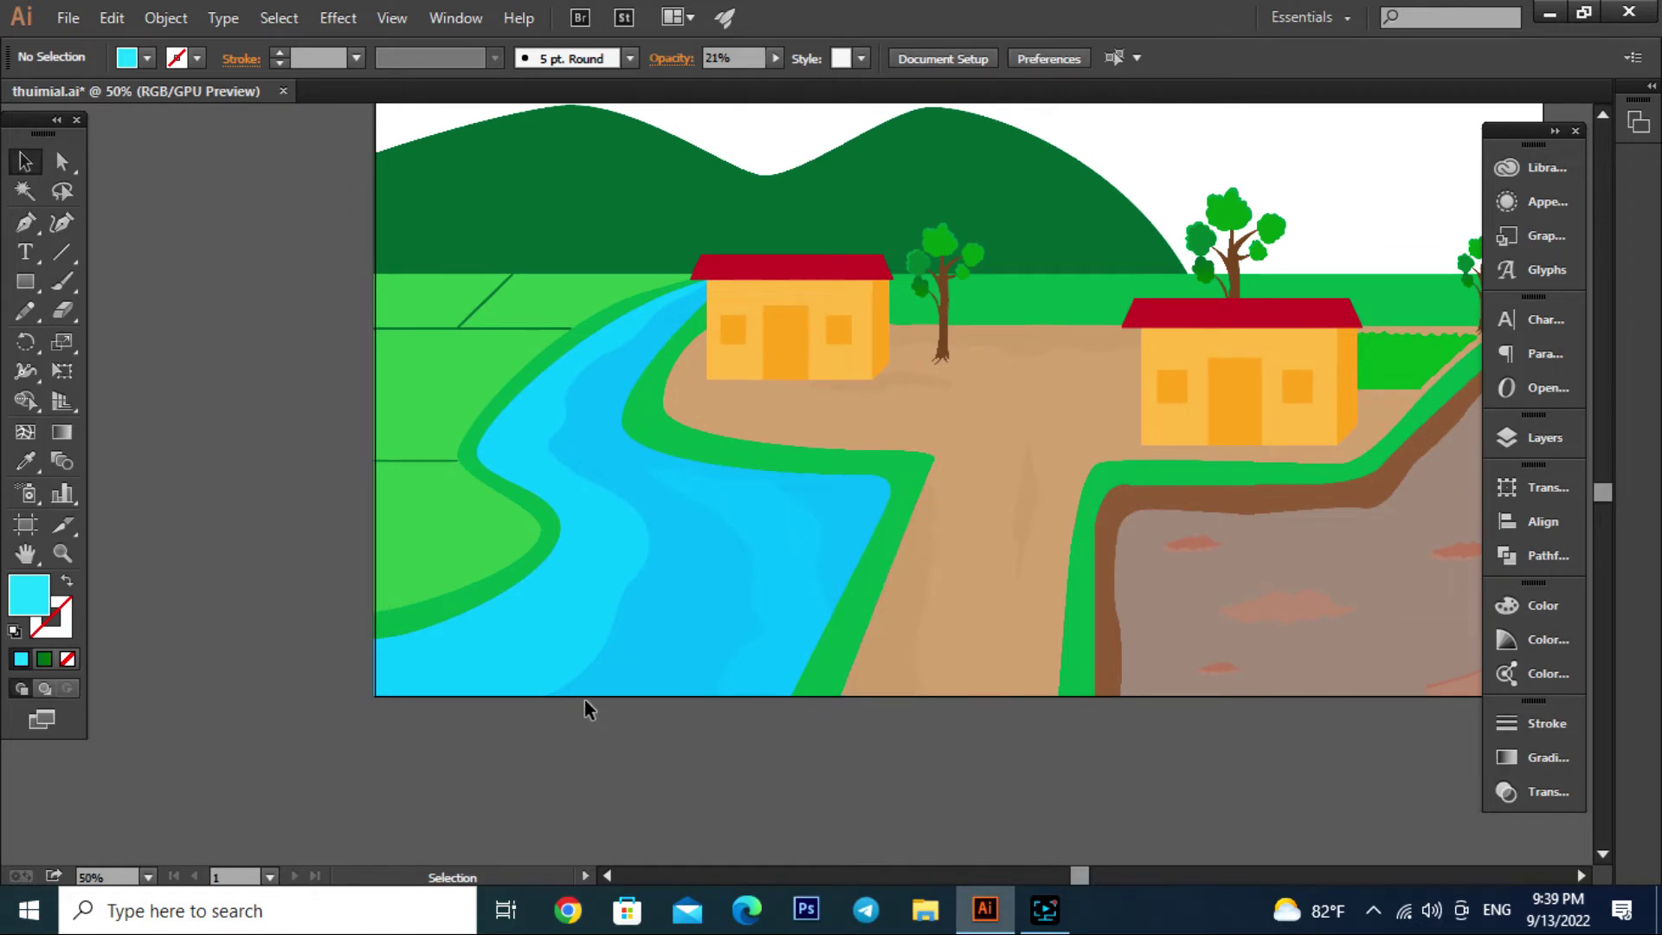
scroll(584, 699, "down", 1)
scroll(847, 669, "up", 1)
scroll(677, 424, "up", 2)
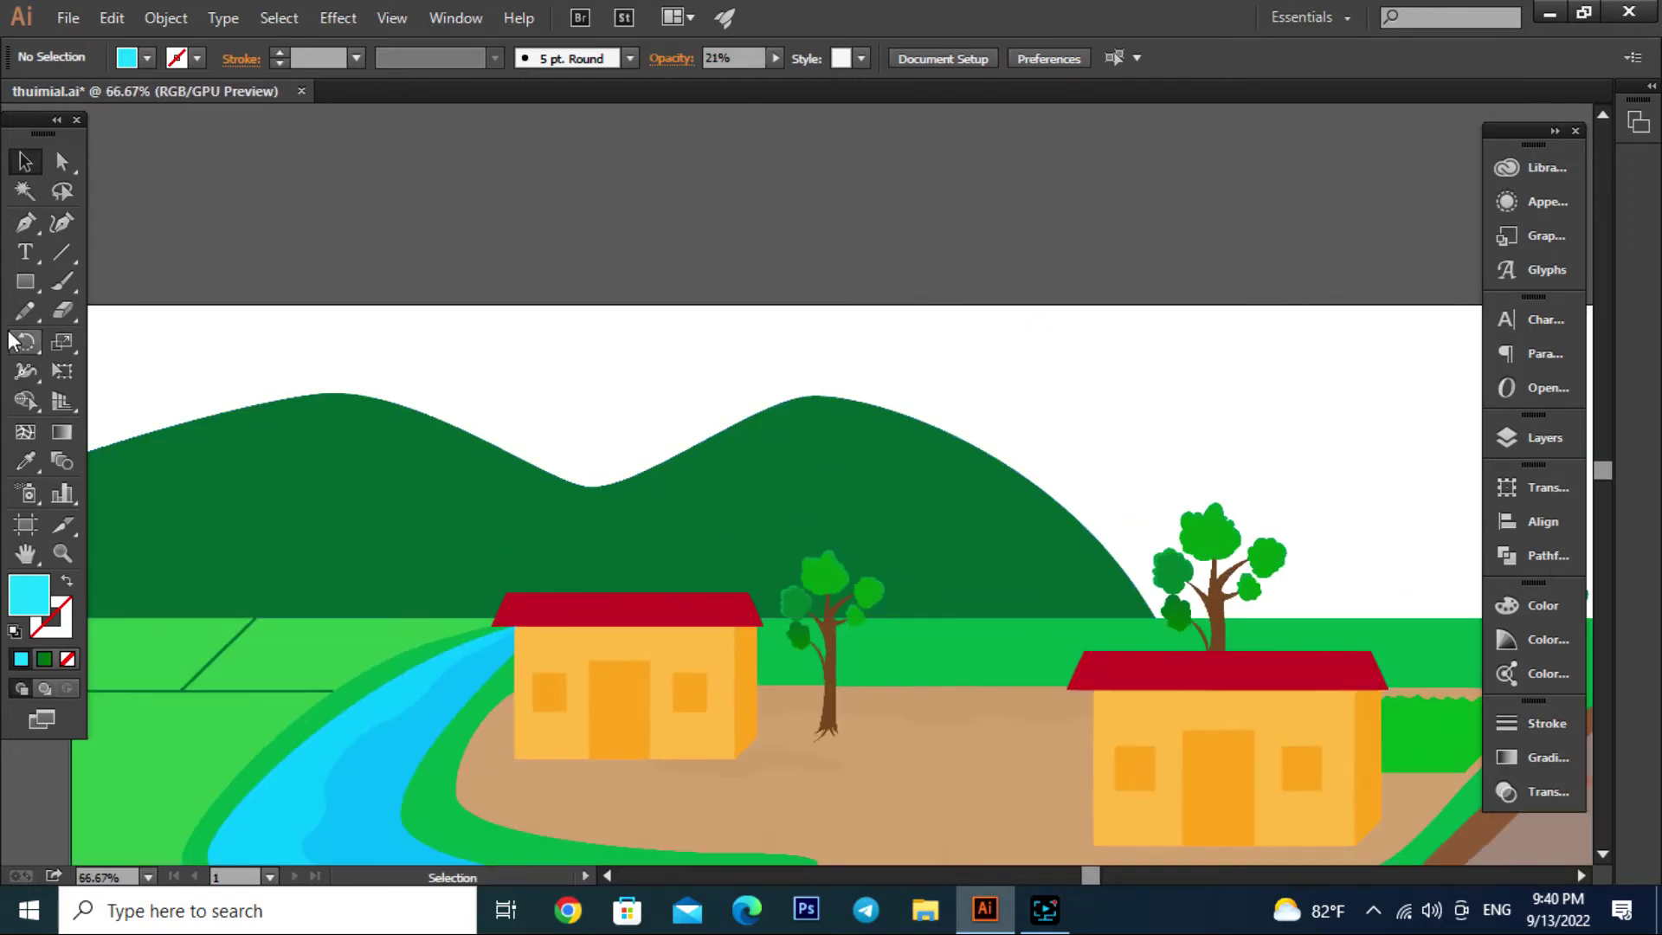
Draw a freehand shading shape along the right hill's ridge and slope
left_click(24, 310)
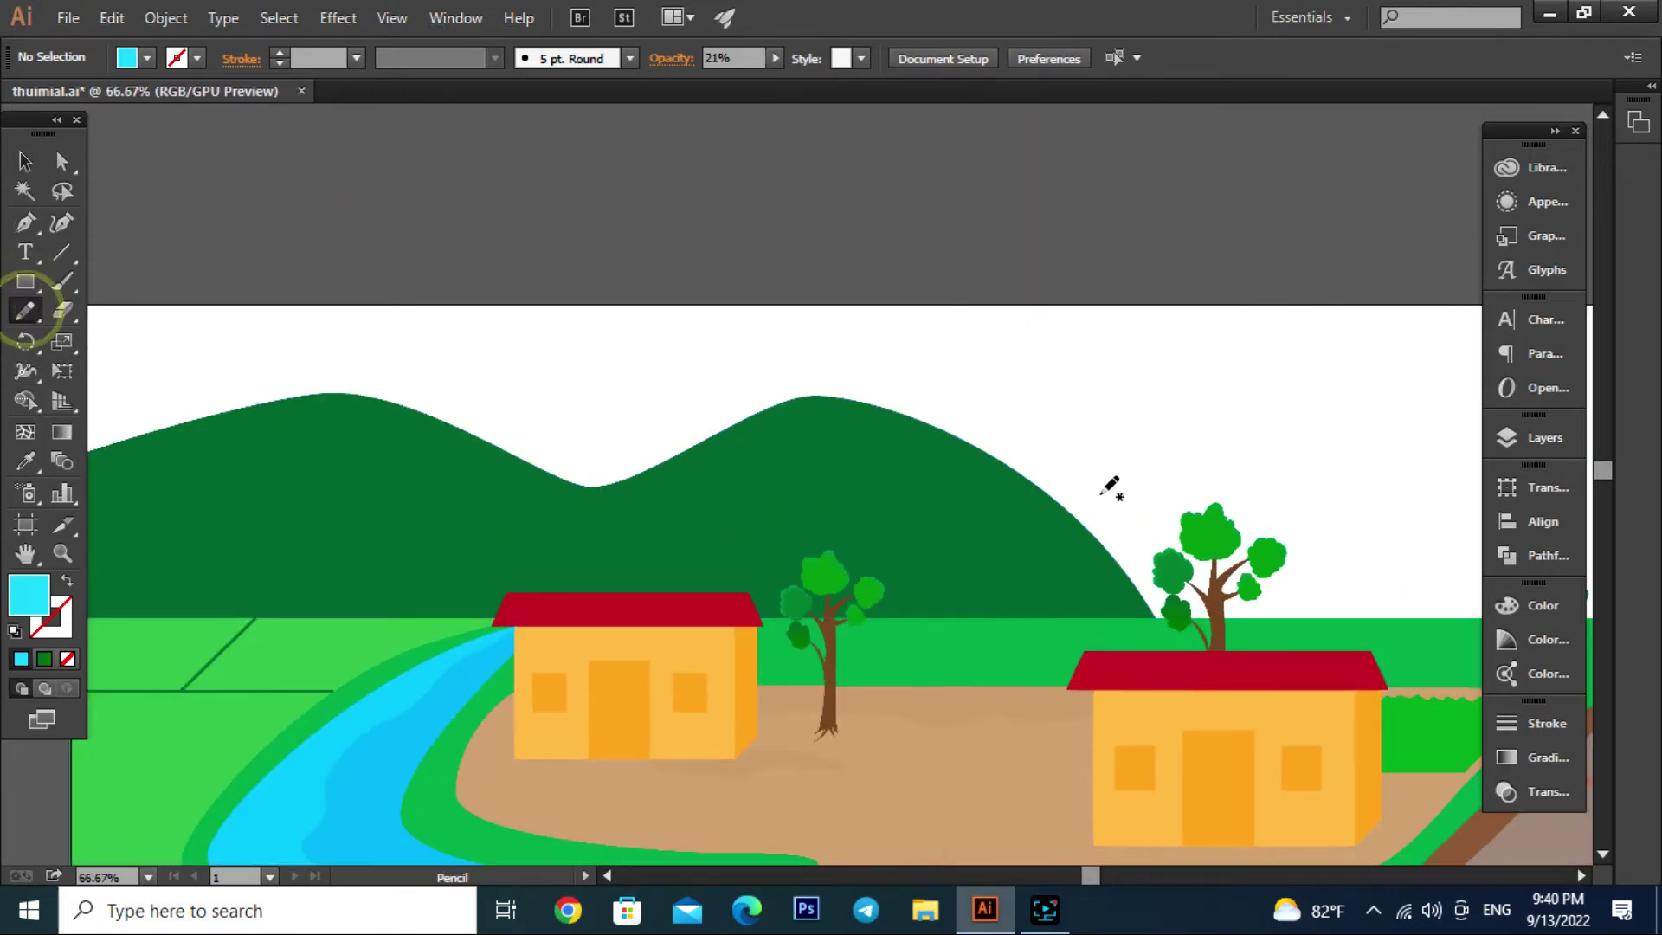
left_click_drag(1003, 526, 1095, 495)
scroll(883, 430, "up", 1)
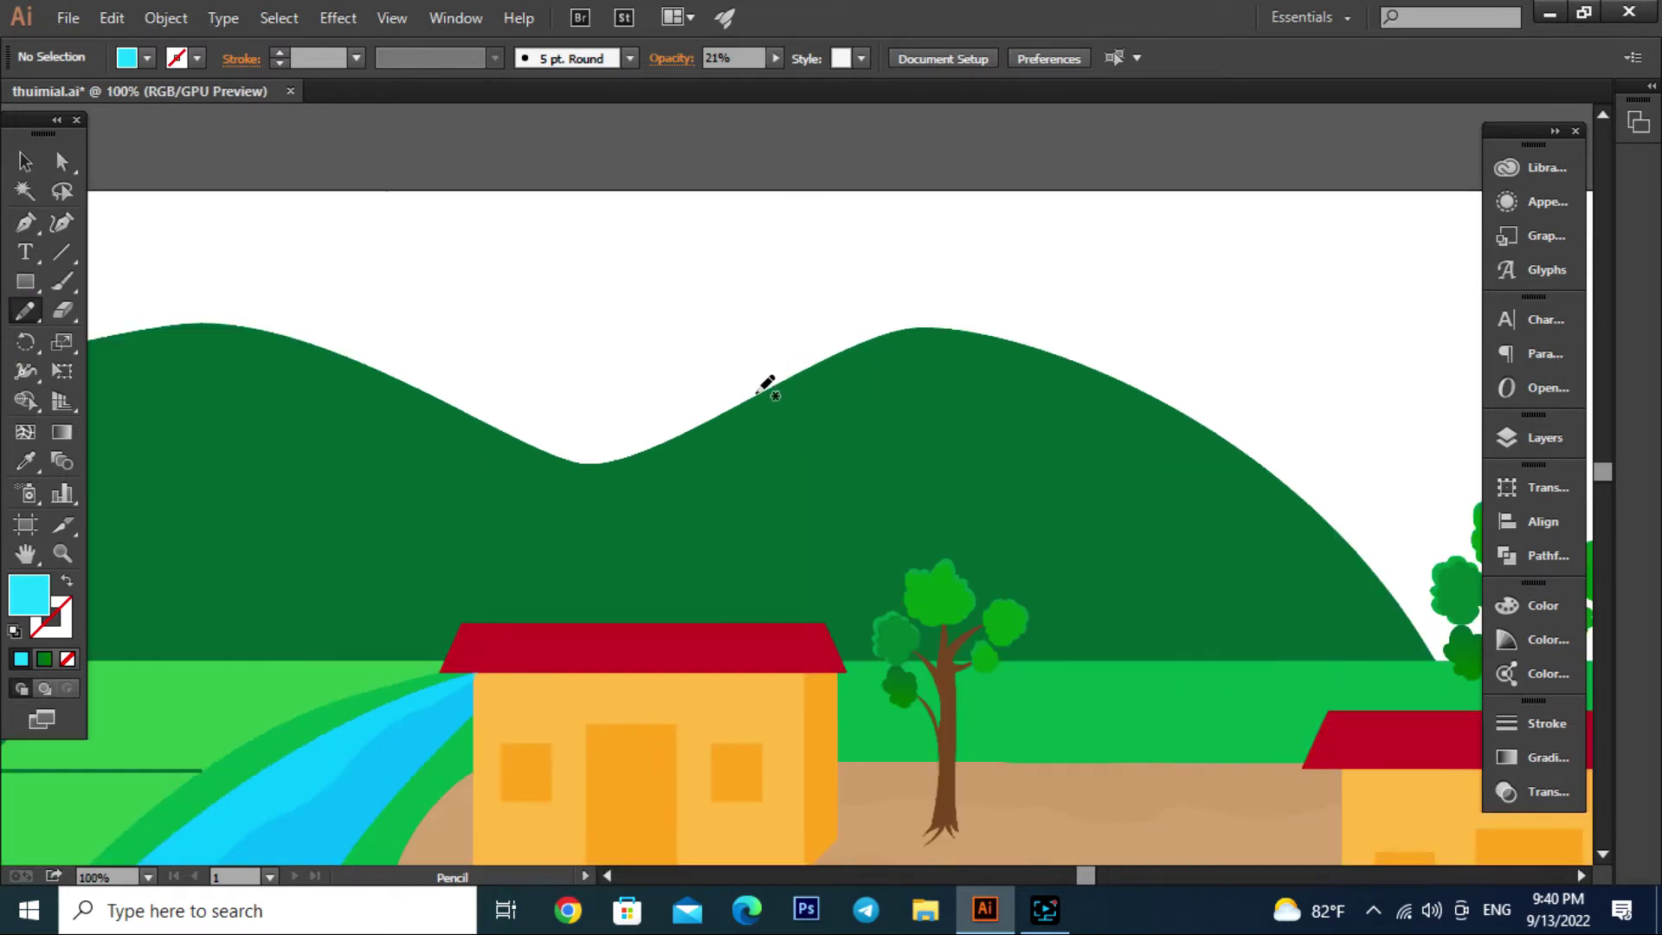
left_click_drag(722, 405, 842, 364)
left_click_drag(1008, 389, 1125, 465)
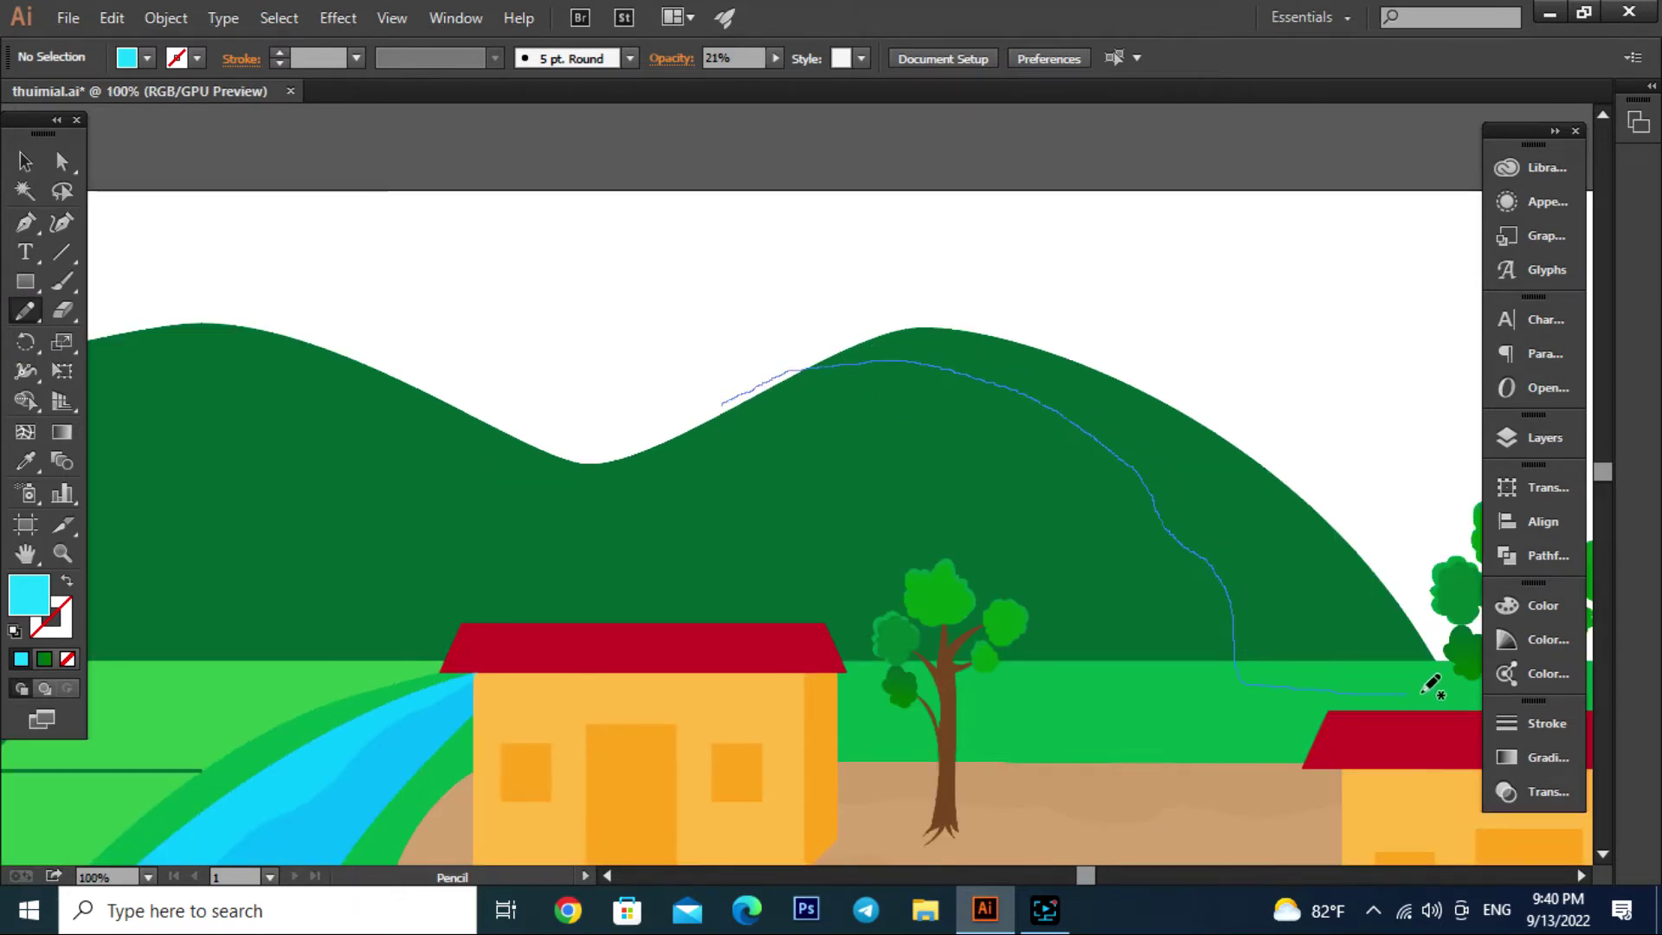
left_click_drag(730, 389, 723, 405)
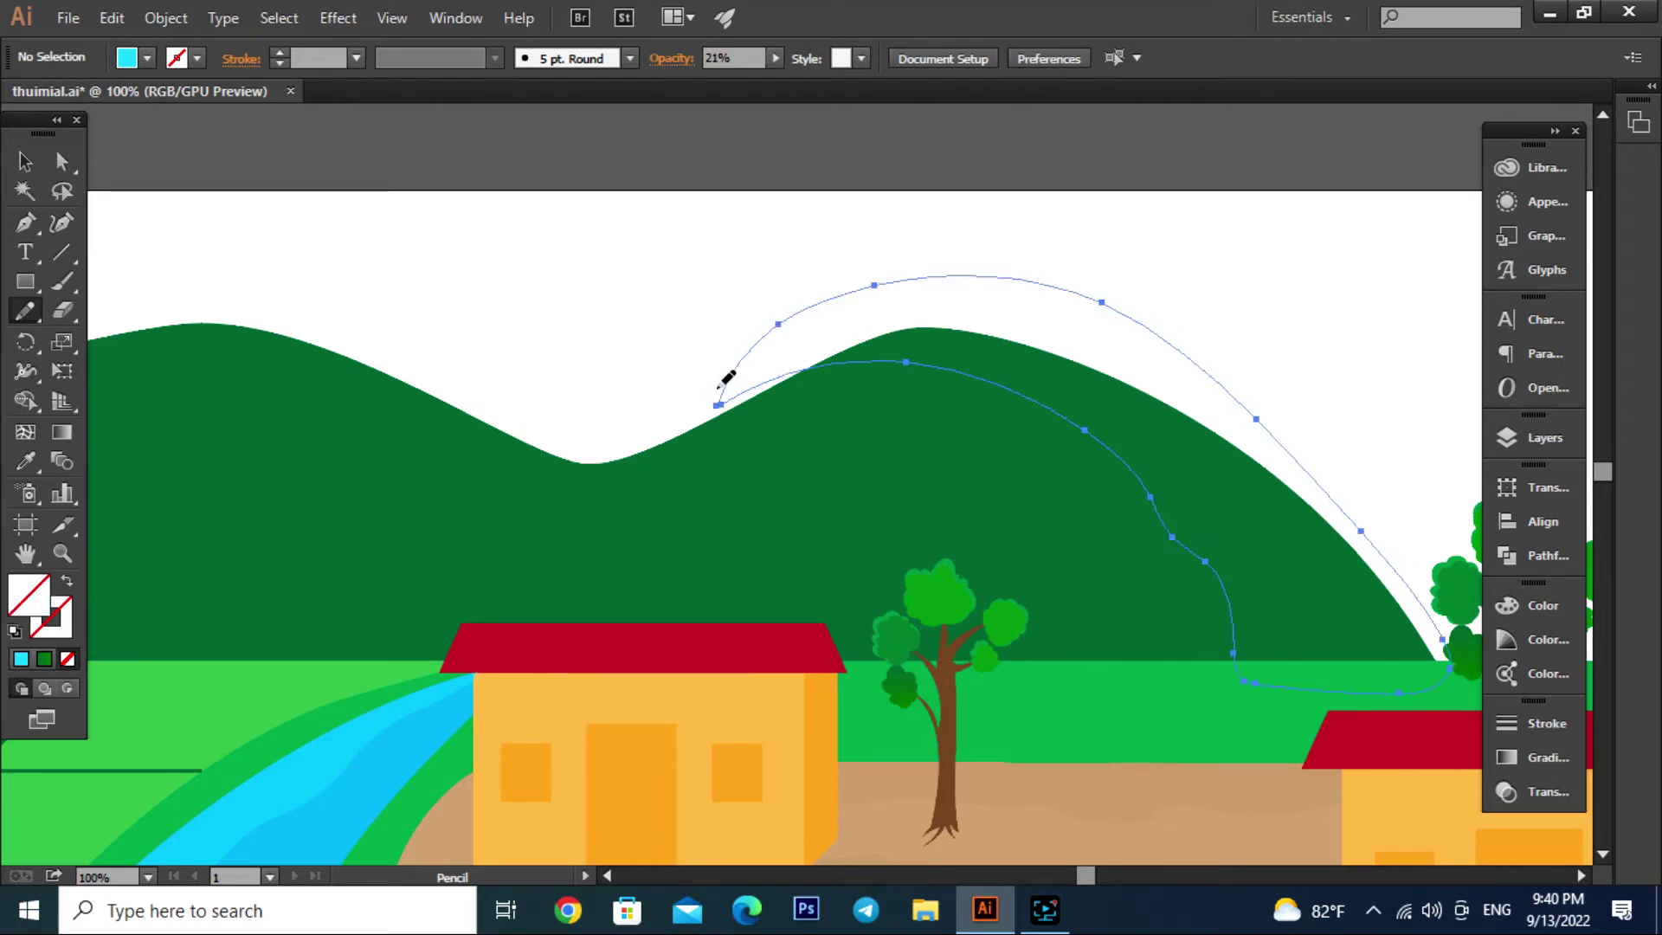
Fill the shading shape with a slightly different dark green, 00660A
key("v")
left_click(1198, 354)
left_click(1136, 325)
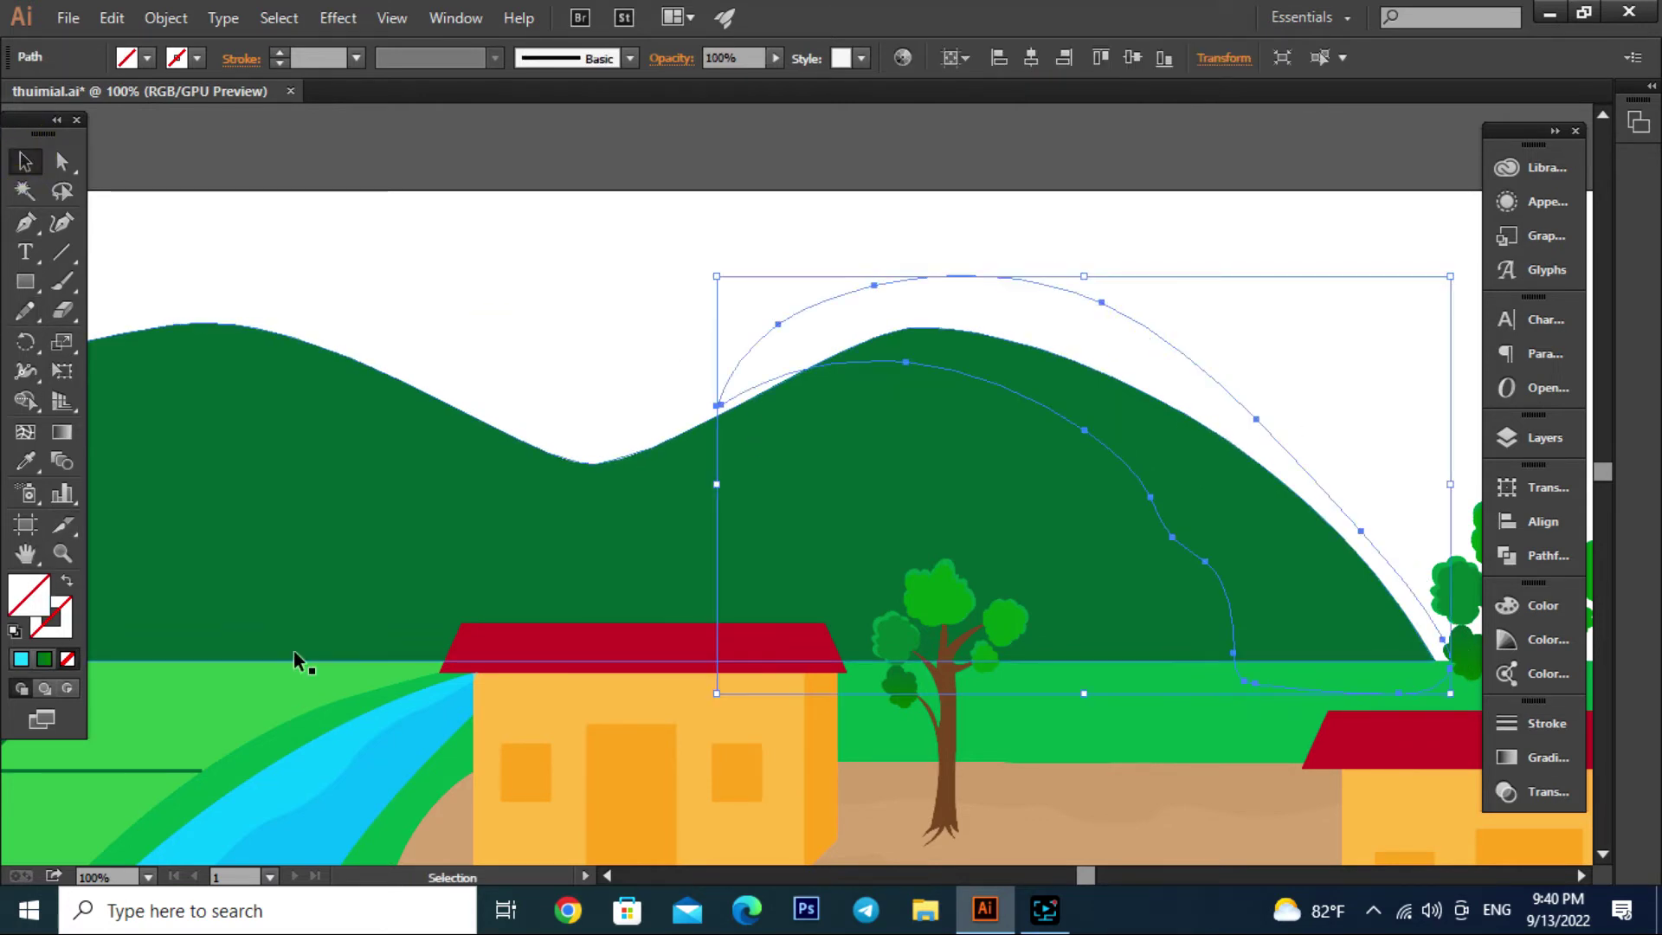
key("i")
left_click(557, 495)
double_click(29, 594)
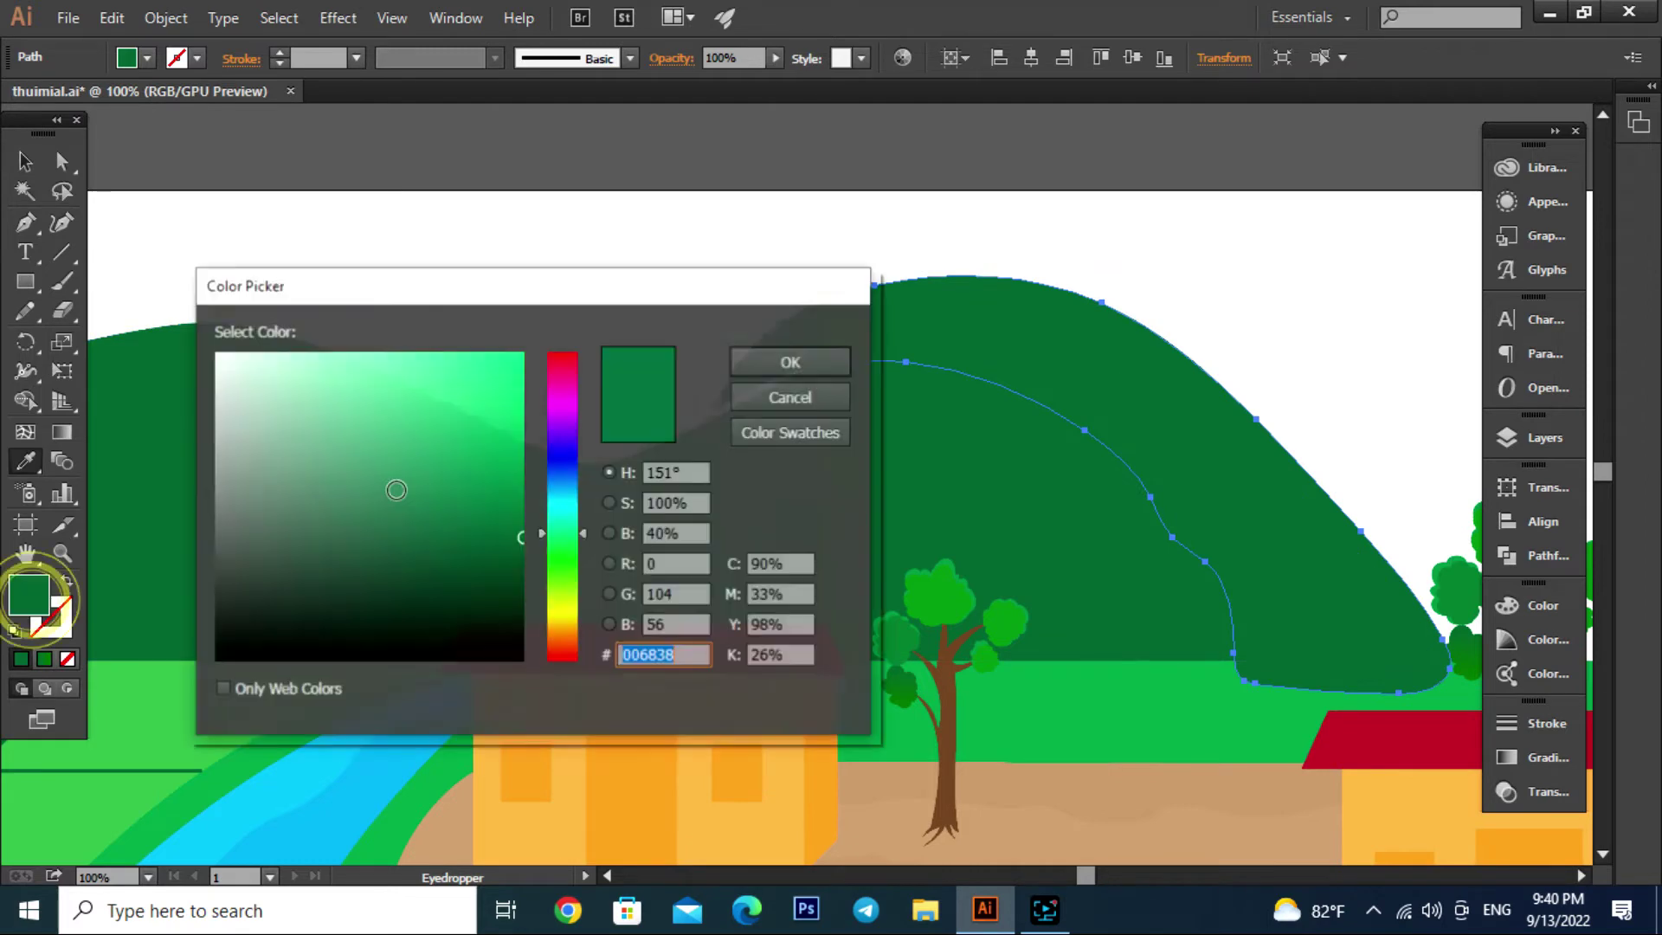
left_click(521, 538)
left_click(584, 546)
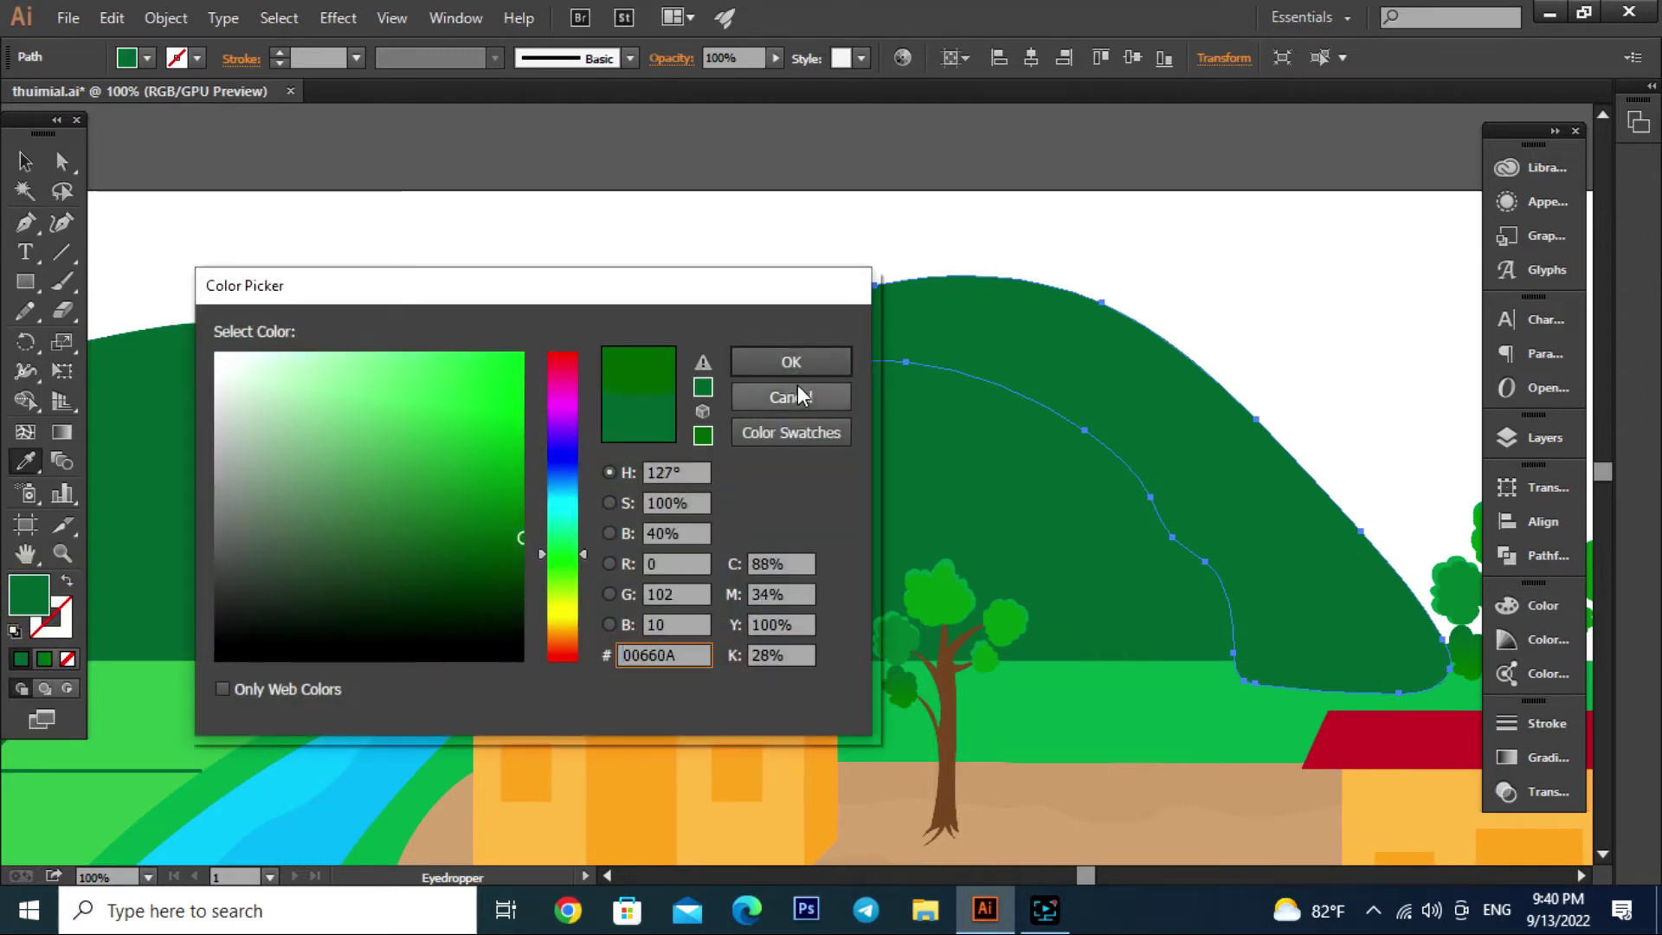
left_click(790, 362)
Merge the shading band into the right hill with Shape Builder and deselect
key("v")
left_click(1015, 294)
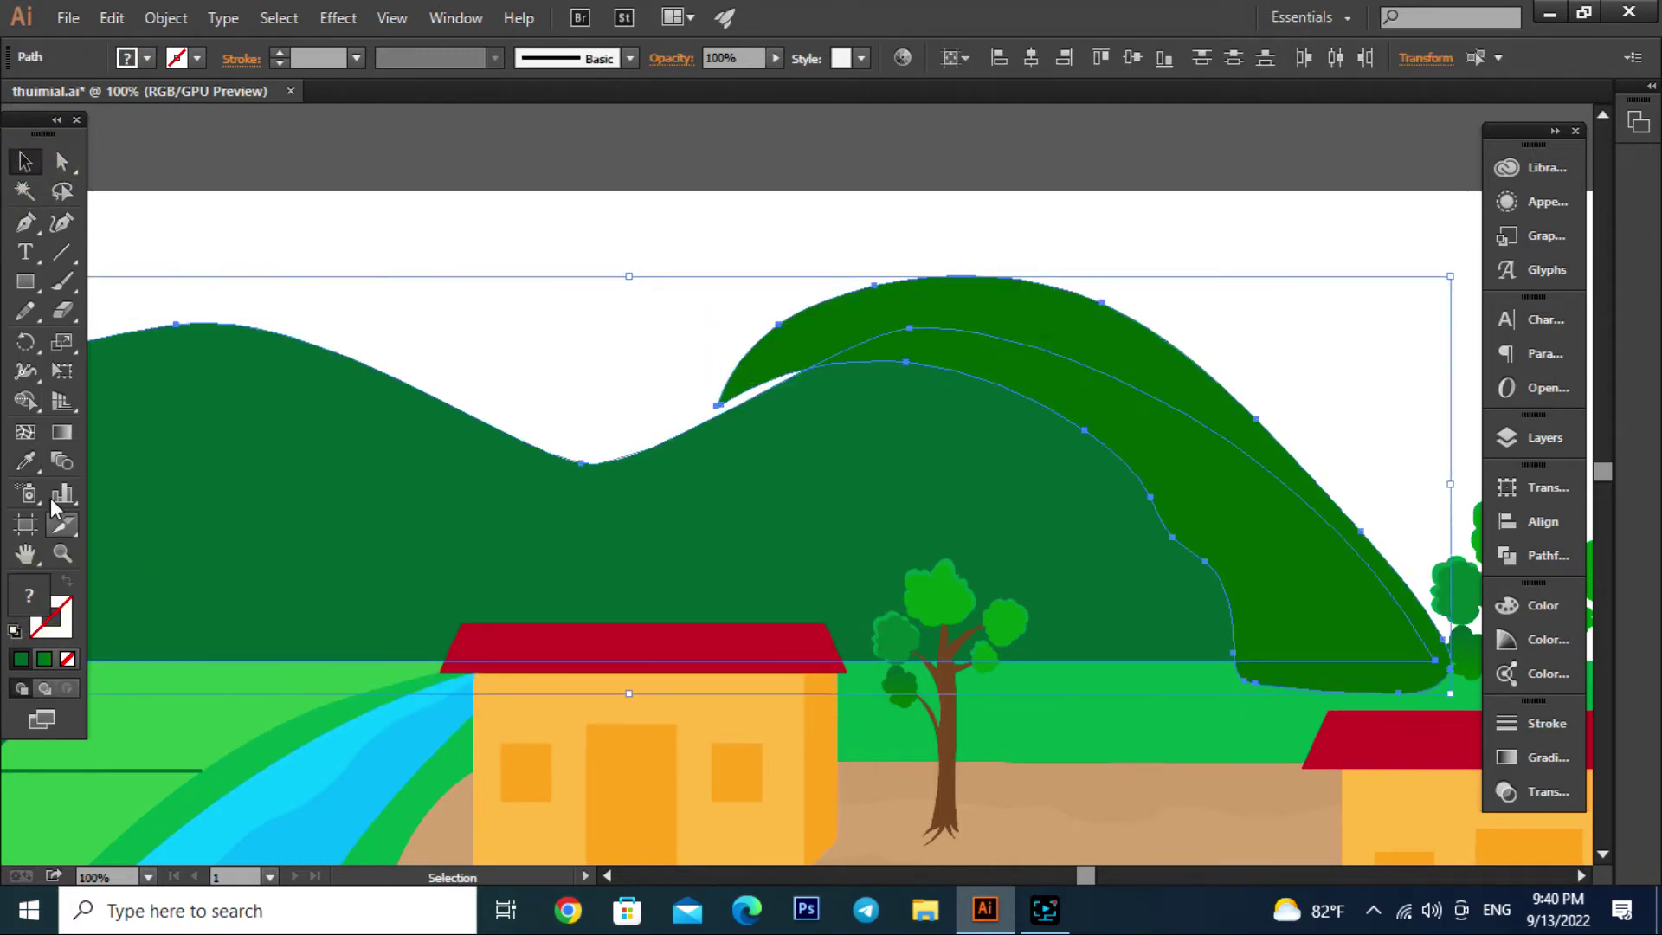
left_click(26, 401)
left_click(1006, 297)
key("v")
left_click(388, 264)
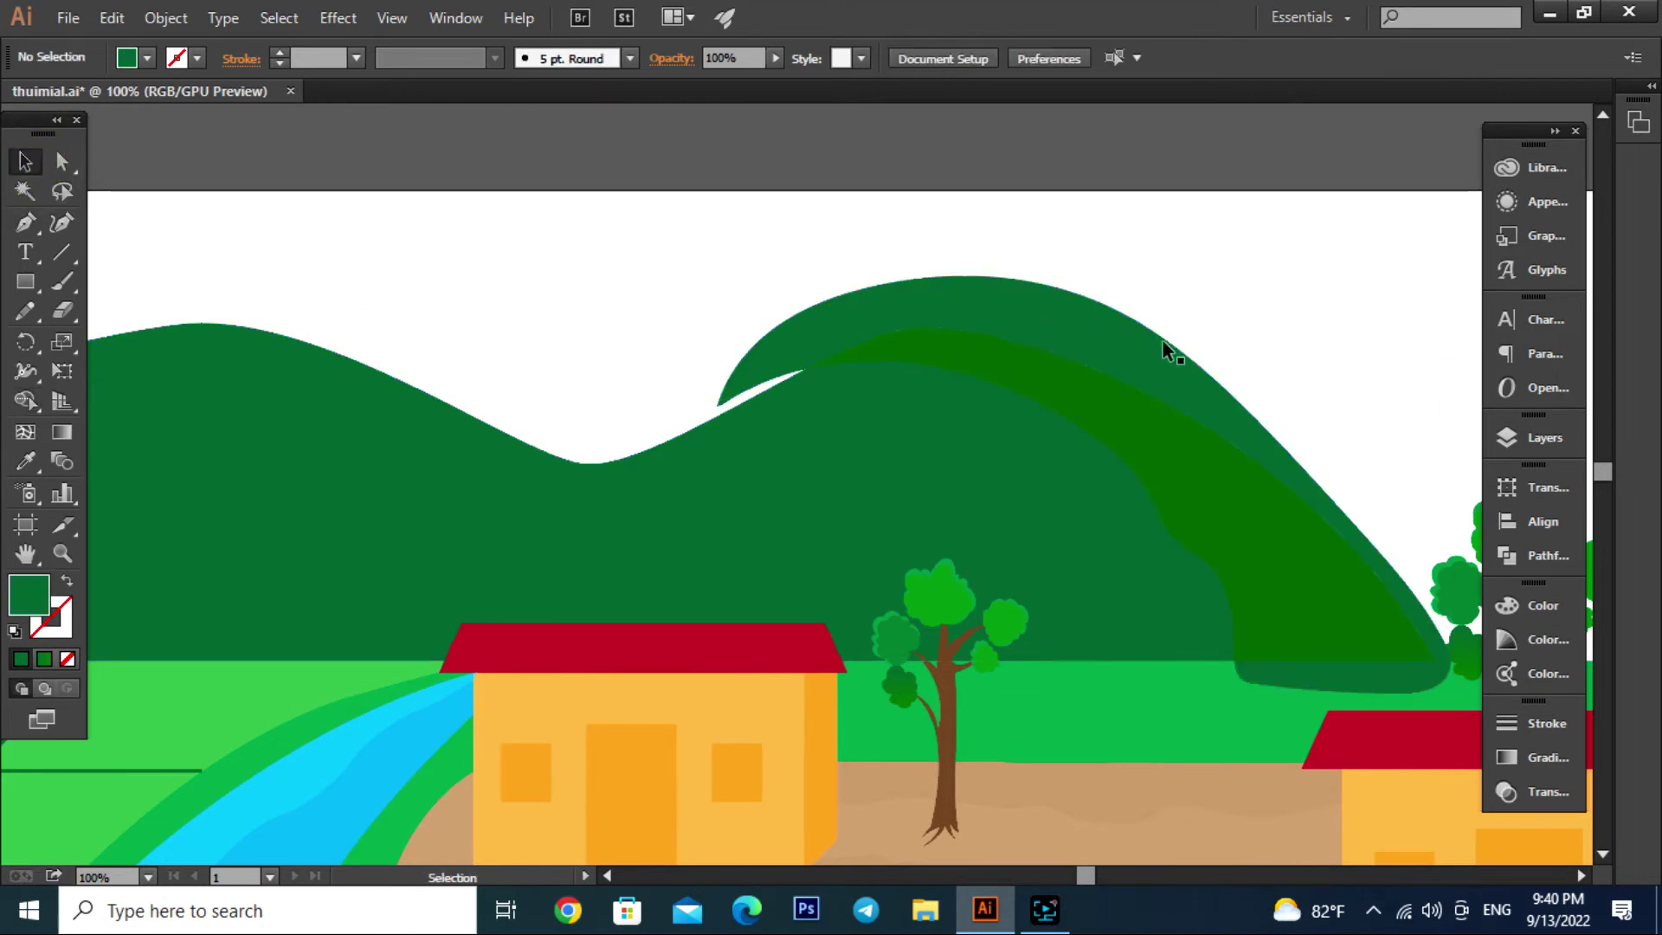
left_click(1152, 346)
key("ctrl+shift+a")
scroll(1010, 398, "down", 4)
Sketch a band along the left hill's crest with the Pencil and fill it with the hill's green
scroll(959, 578, "up", 2)
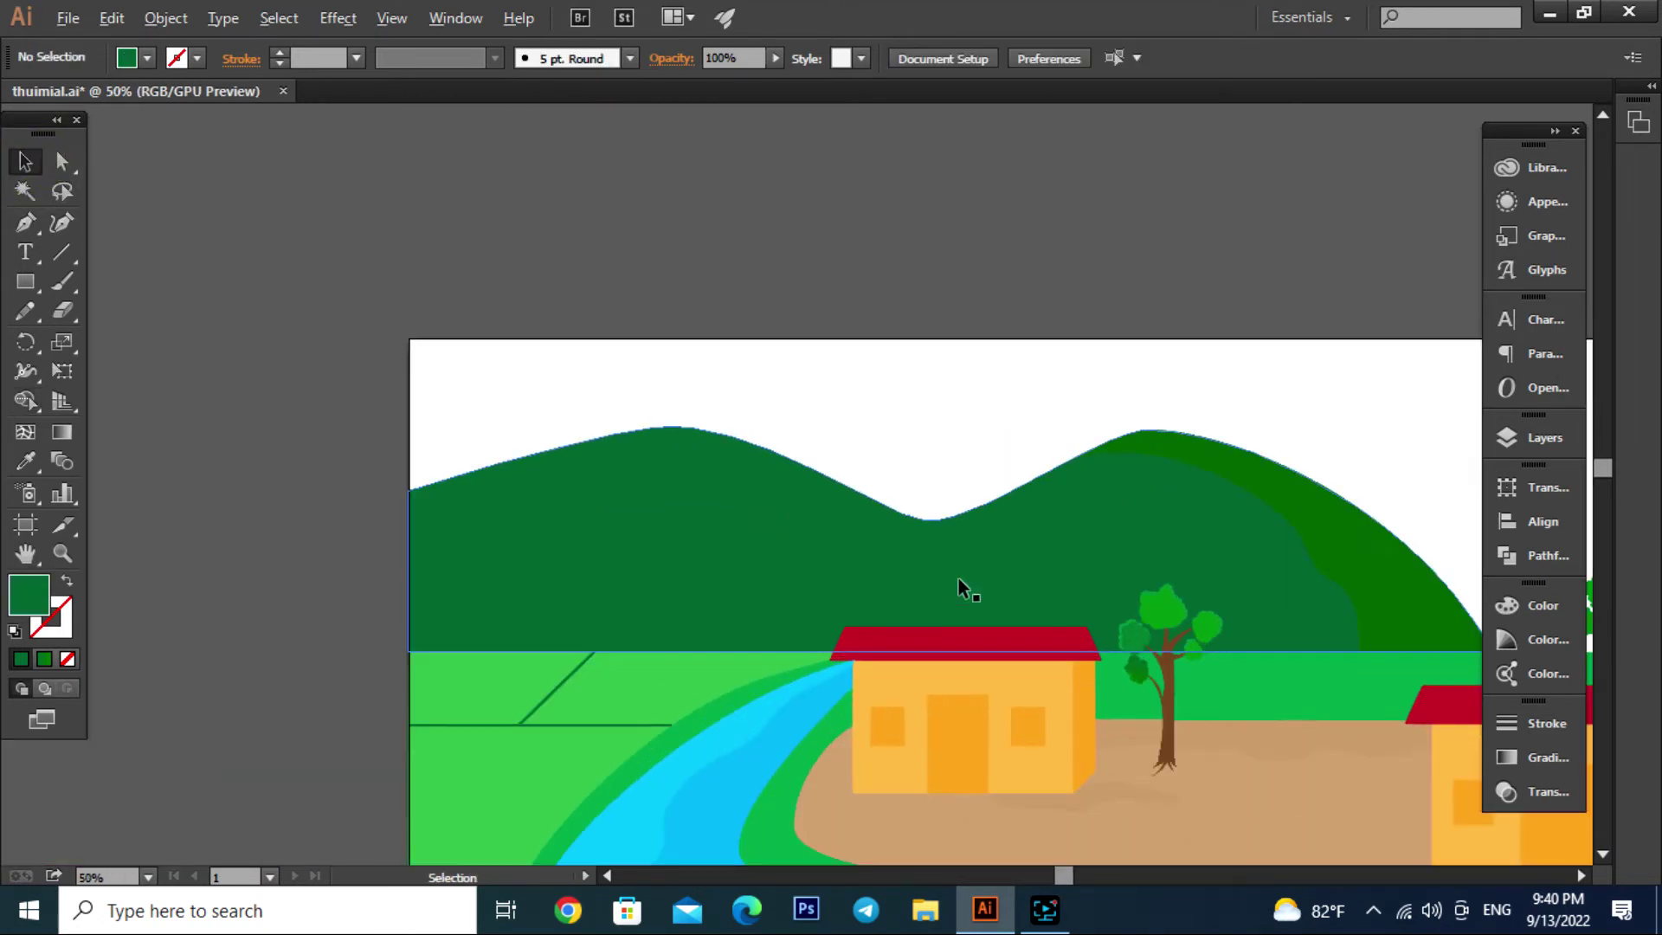
left_click(24, 312)
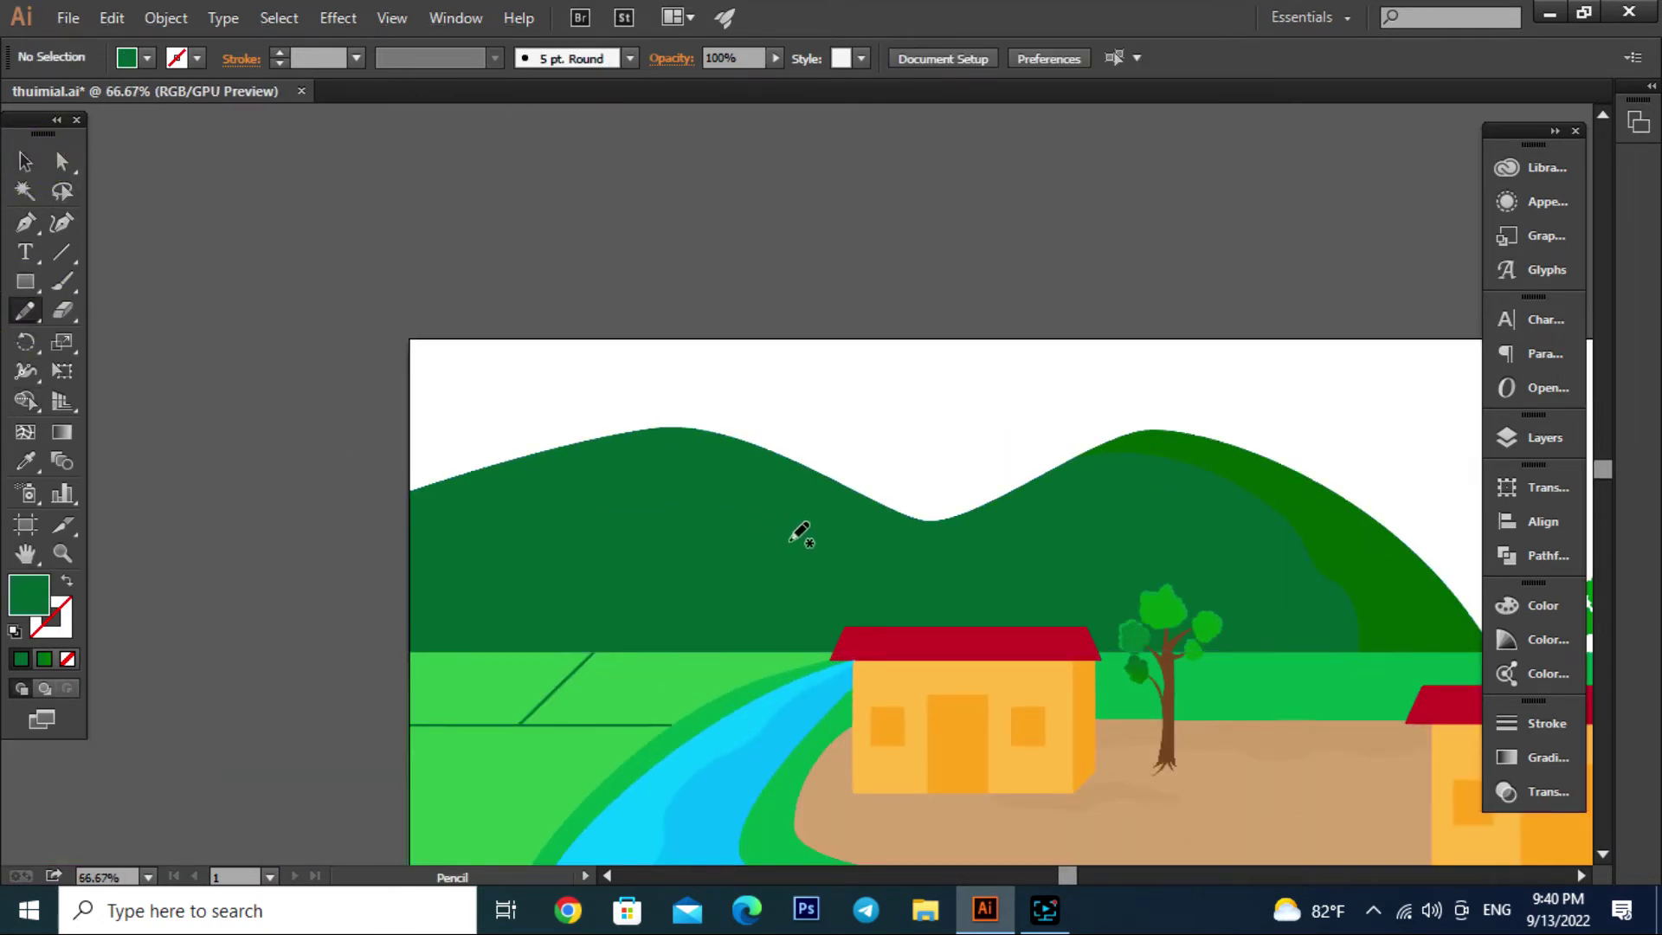
left_click_drag(399, 555, 519, 513)
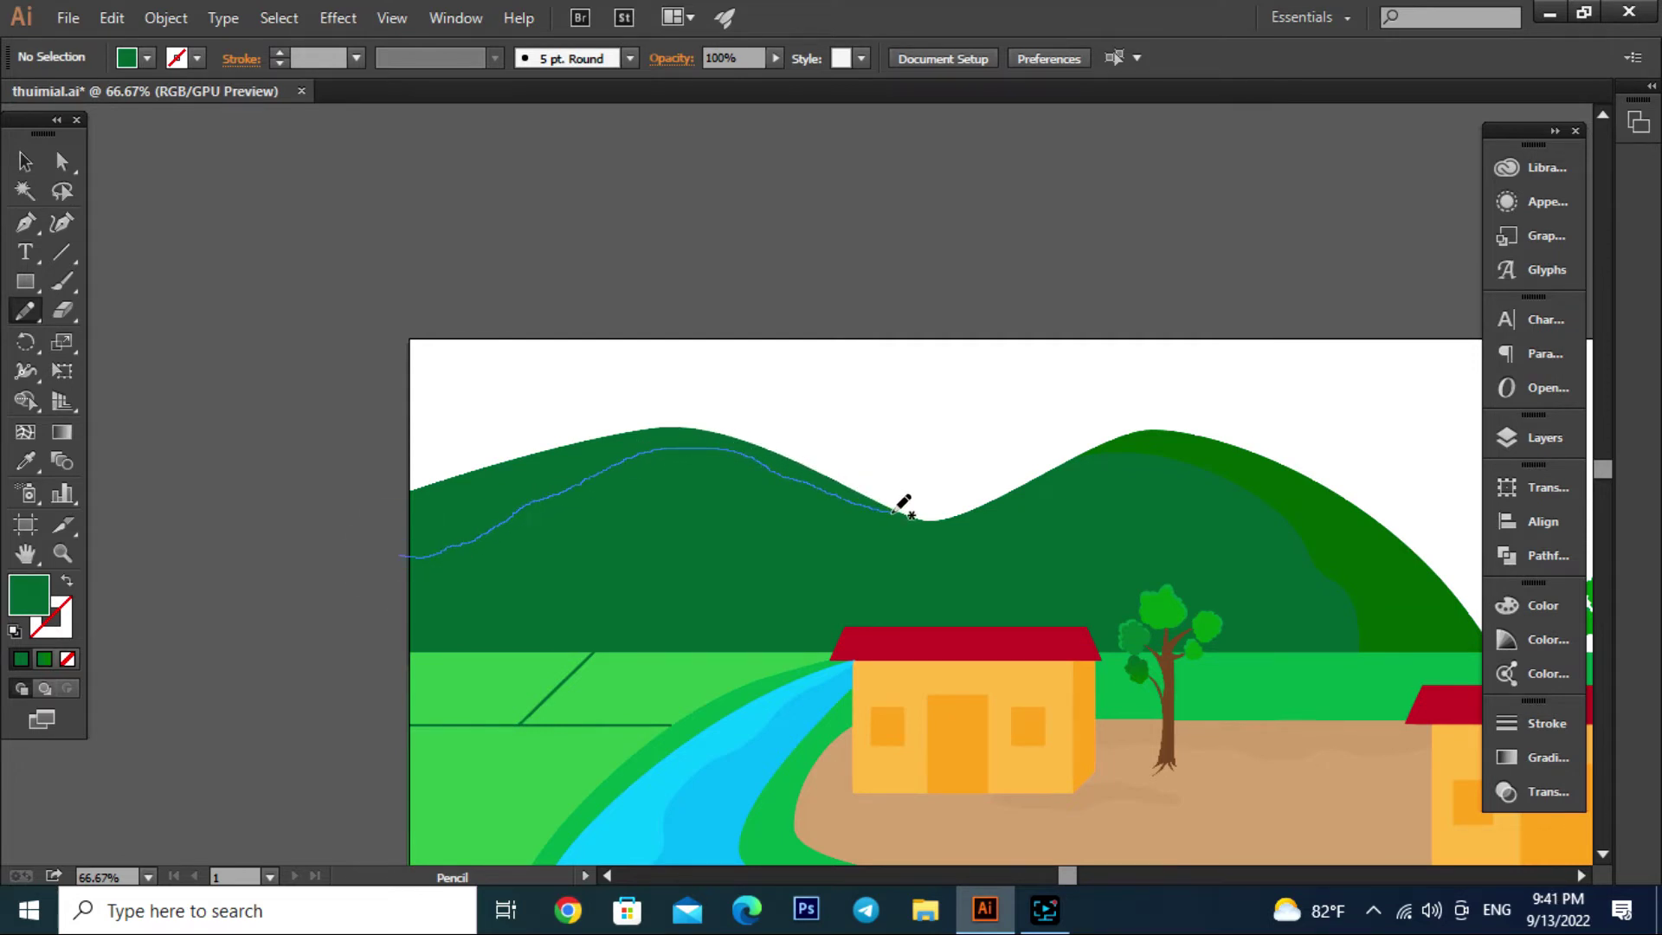
left_click_drag(396, 559, 399, 557)
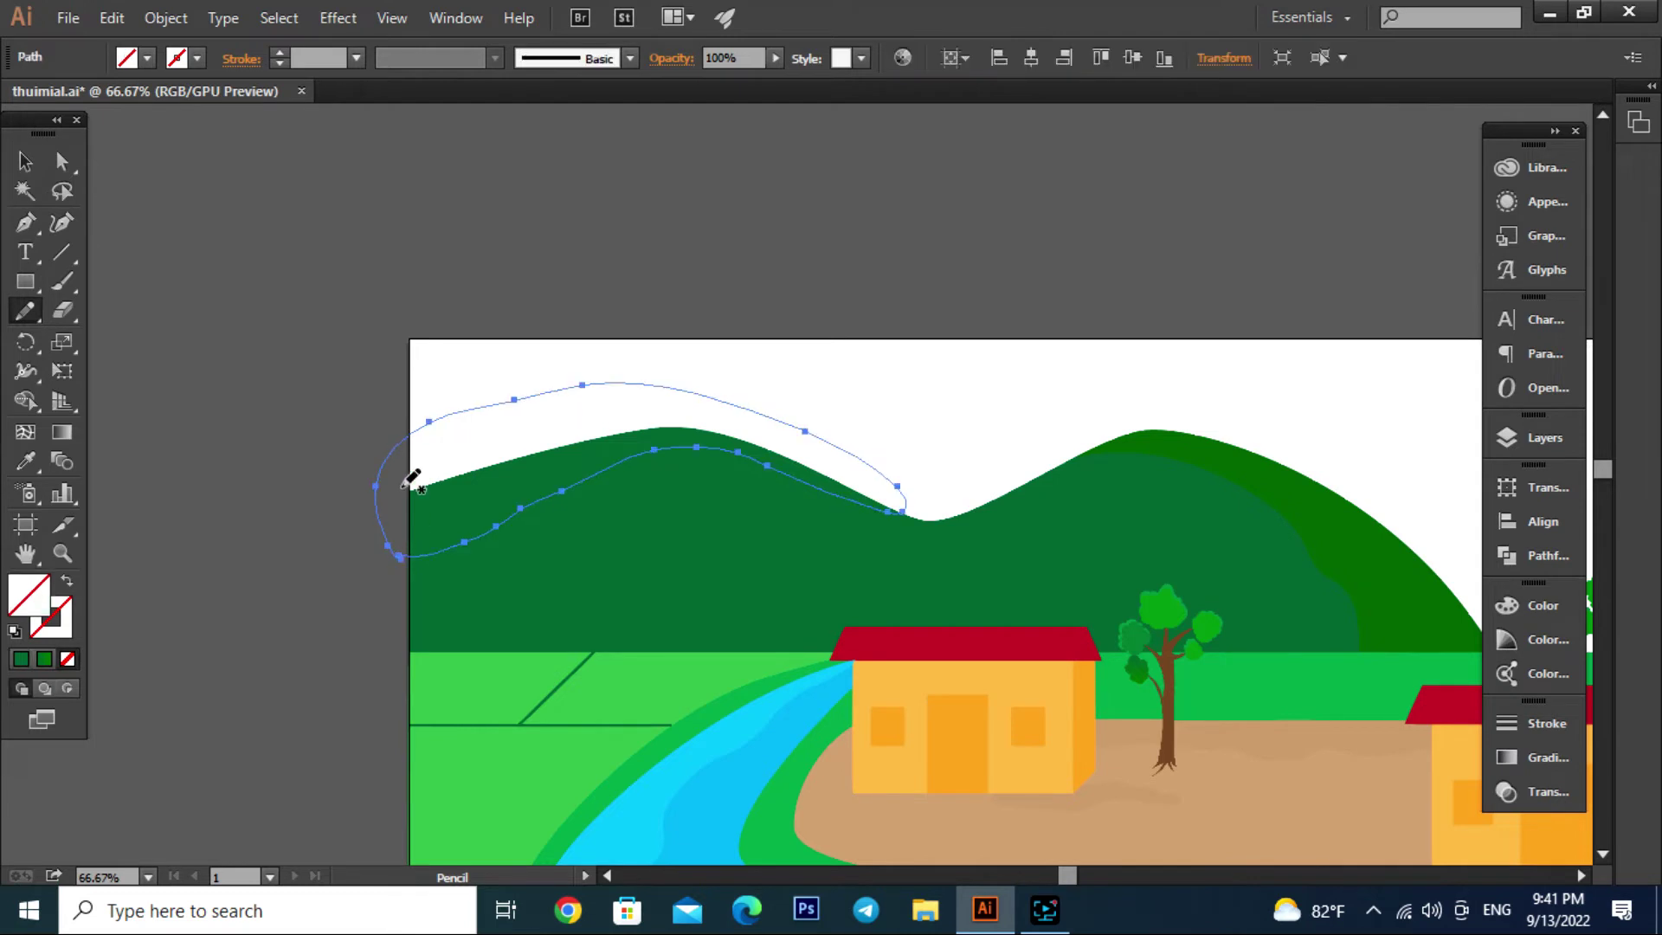
left_click(25, 161)
key("i")
left_click(1454, 557)
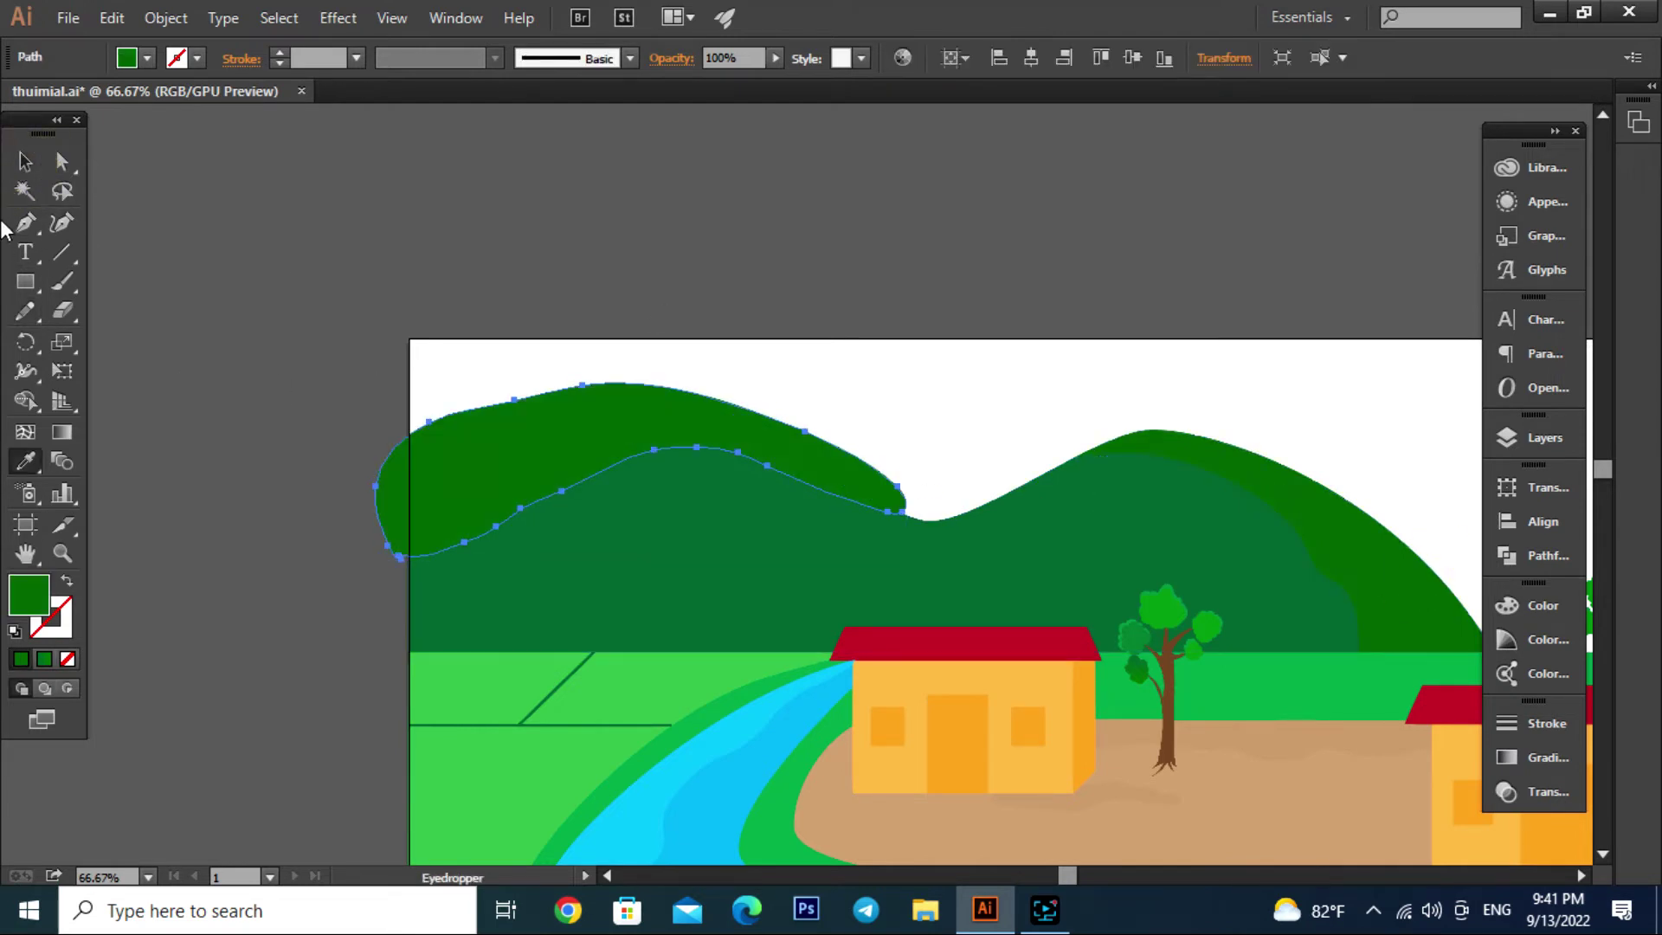
Select the band with the left hill and merge band regions into the hill using Shape Builder
left_click(24, 161)
left_click(741, 599, "shift")
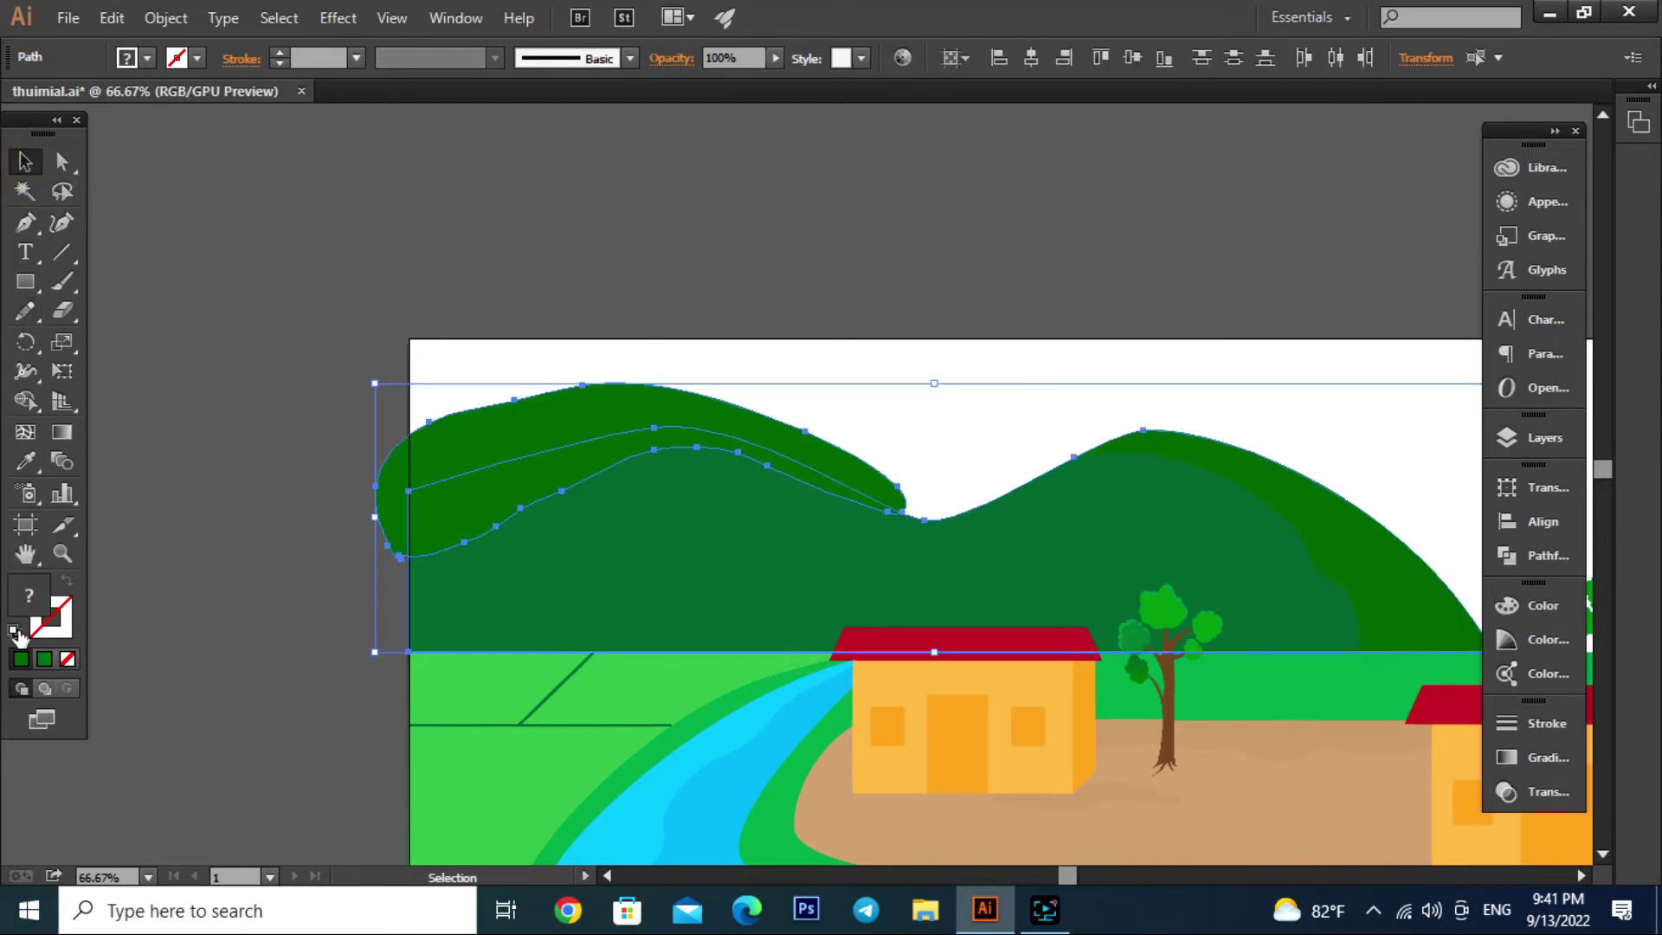
left_click(24, 433)
left_click(430, 438)
key("v")
left_click(223, 314)
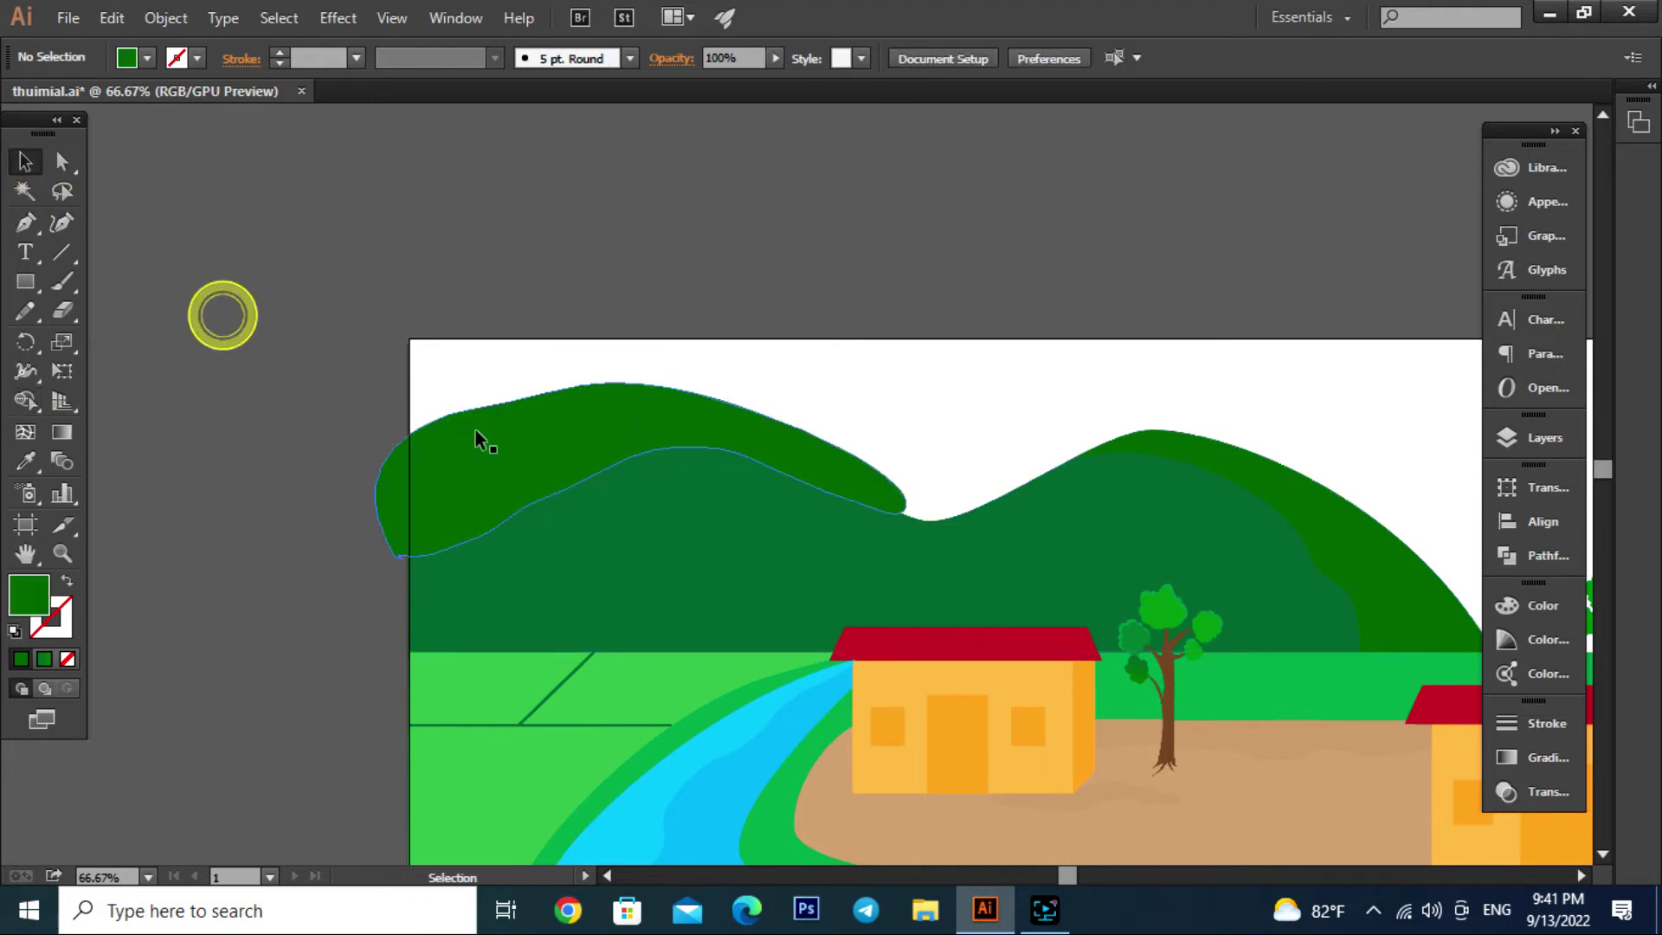
Reselect band and hill, and use Shape Builder to remove the overhang outside the hill's outline
left_click(475, 429)
left_click(990, 557, "shift")
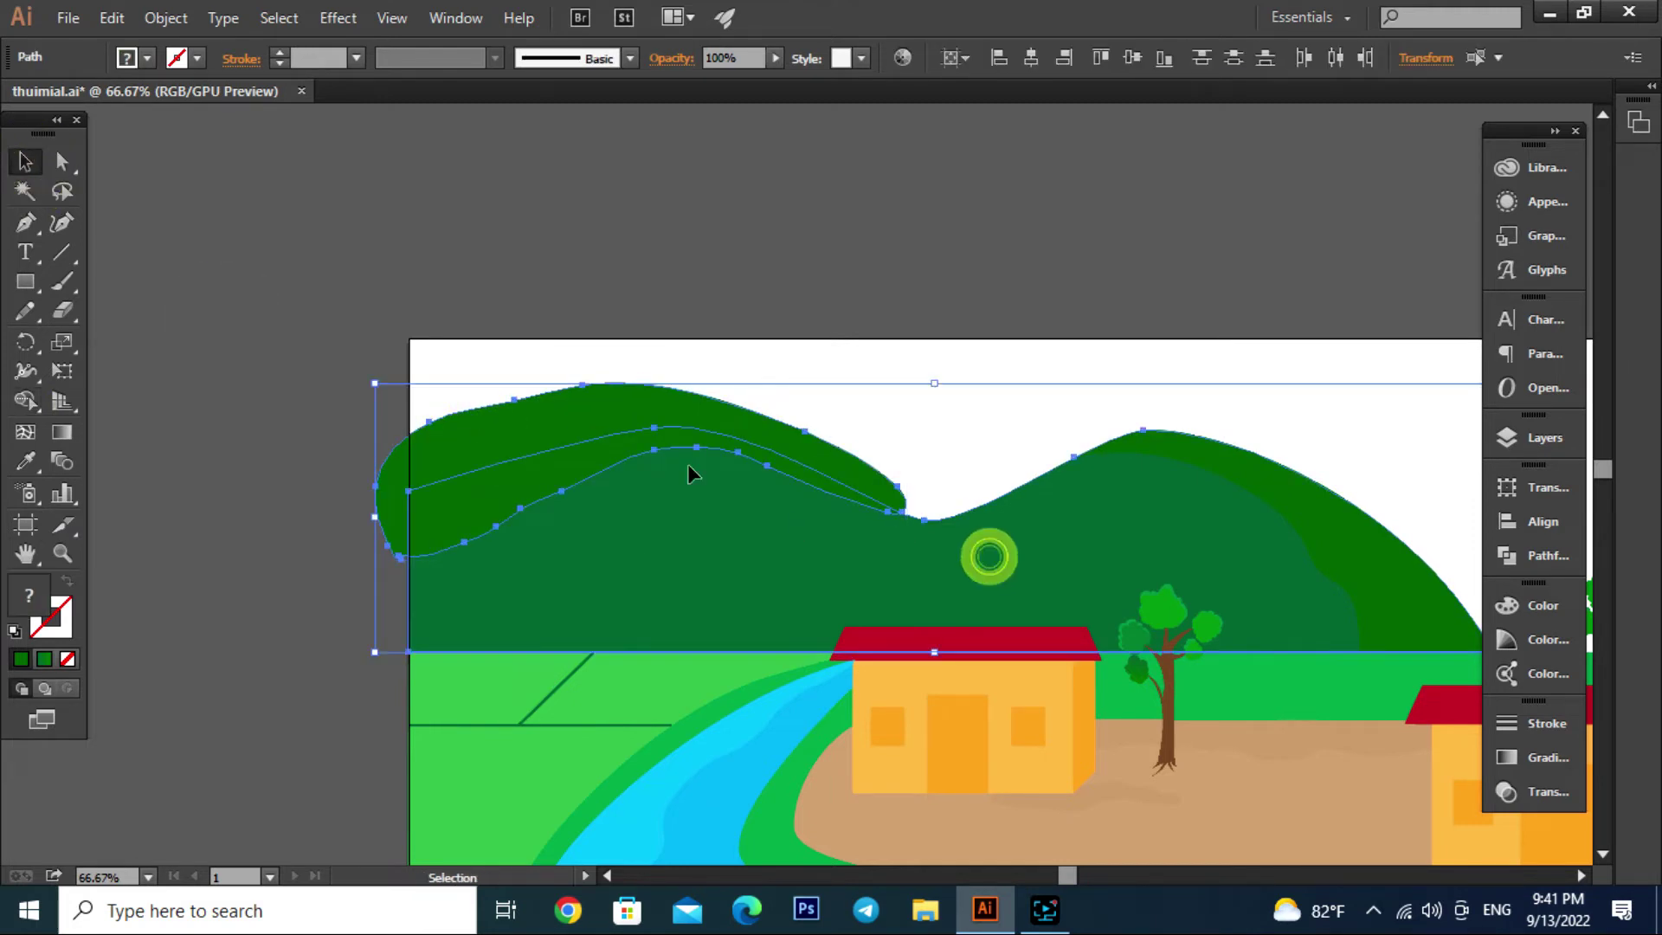
scroll(559, 439, "up", 1)
left_click(27, 374)
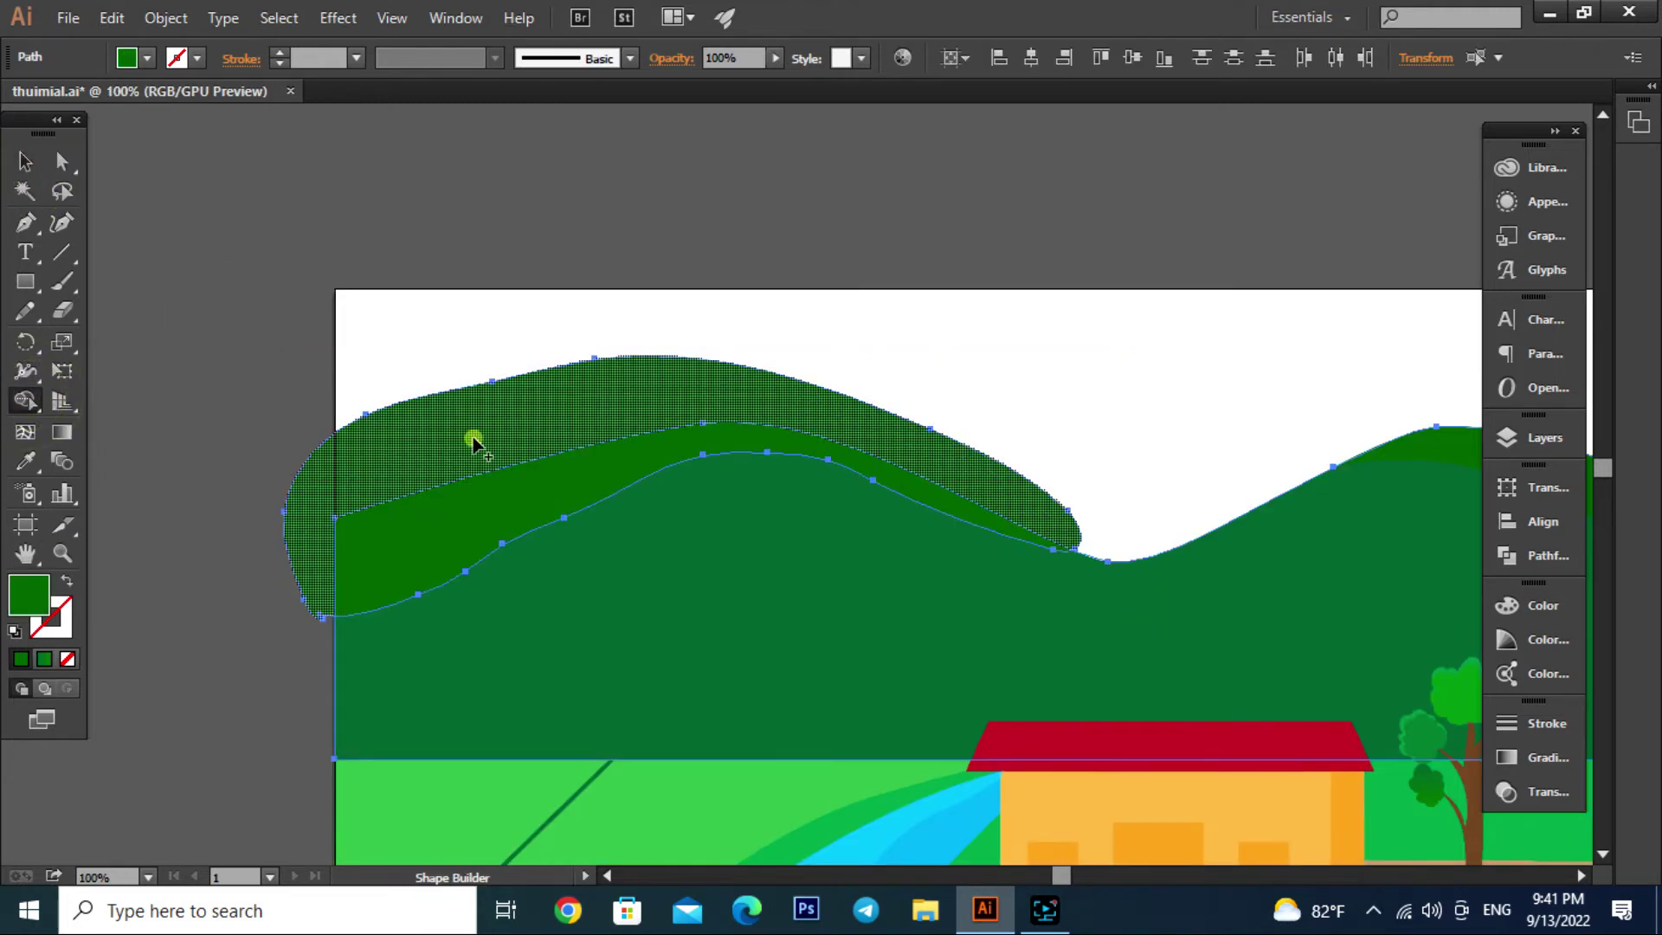
left_click(472, 437)
left_click(24, 161)
left_click(162, 302)
left_click(371, 447)
left_click(224, 473)
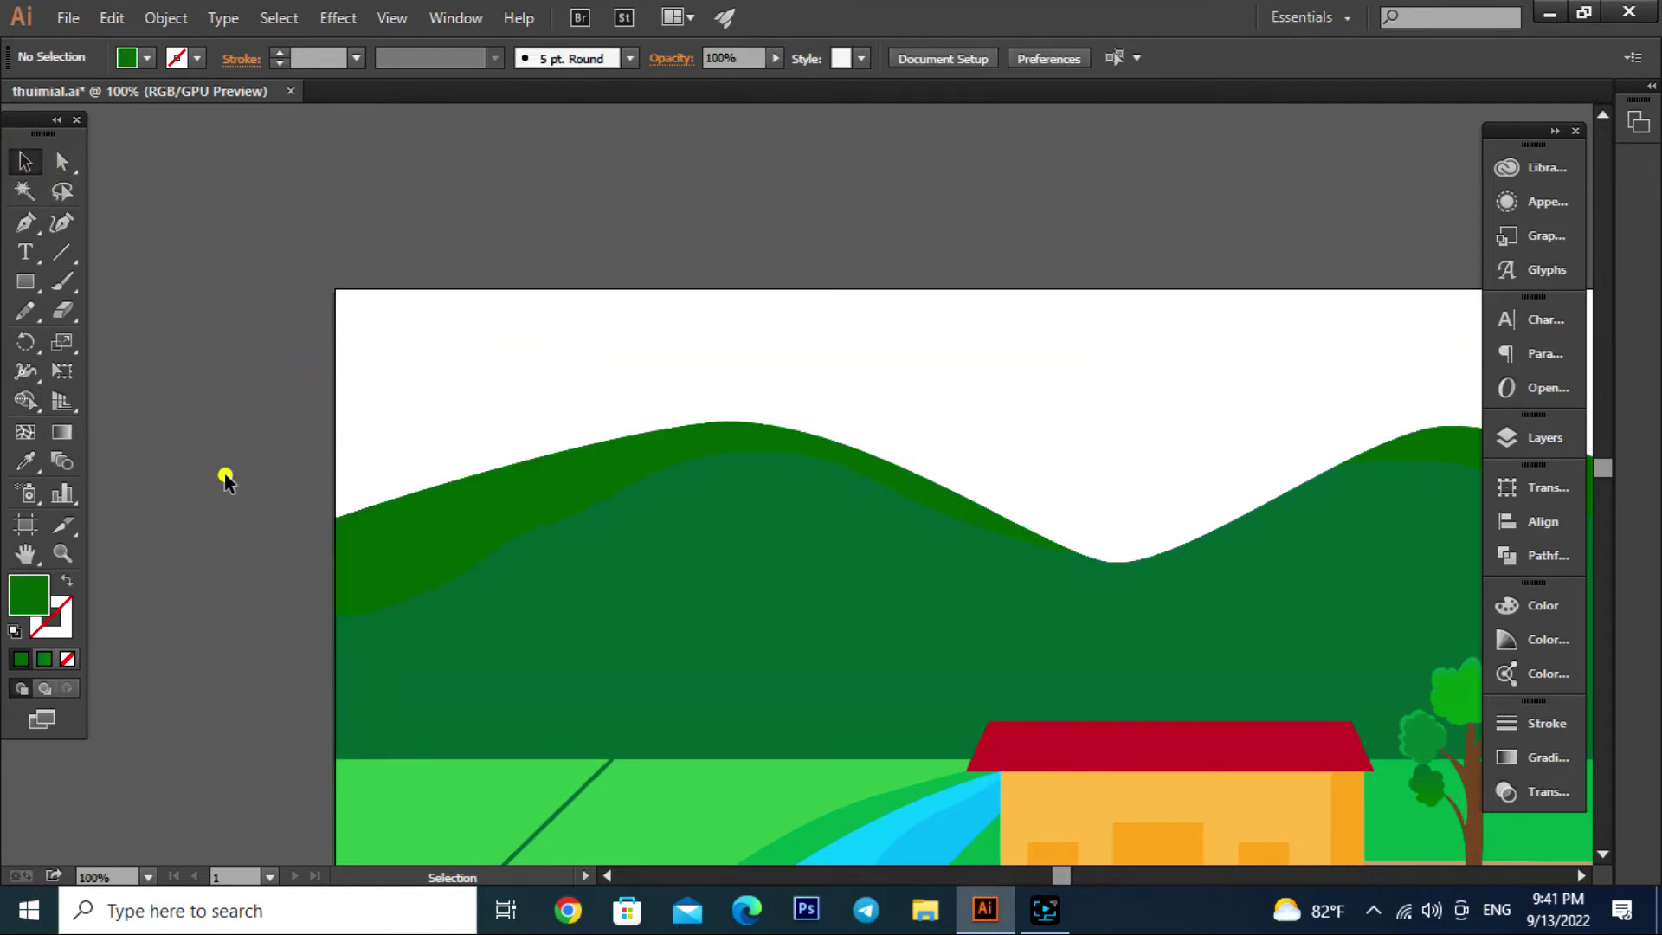
scroll(897, 419, "down", 3)
scroll(1053, 553, "up", 2)
Change the main hill's fill from dark green #006629 to brighter green #007C14, then zoom out to view the scene
left_click(1049, 522)
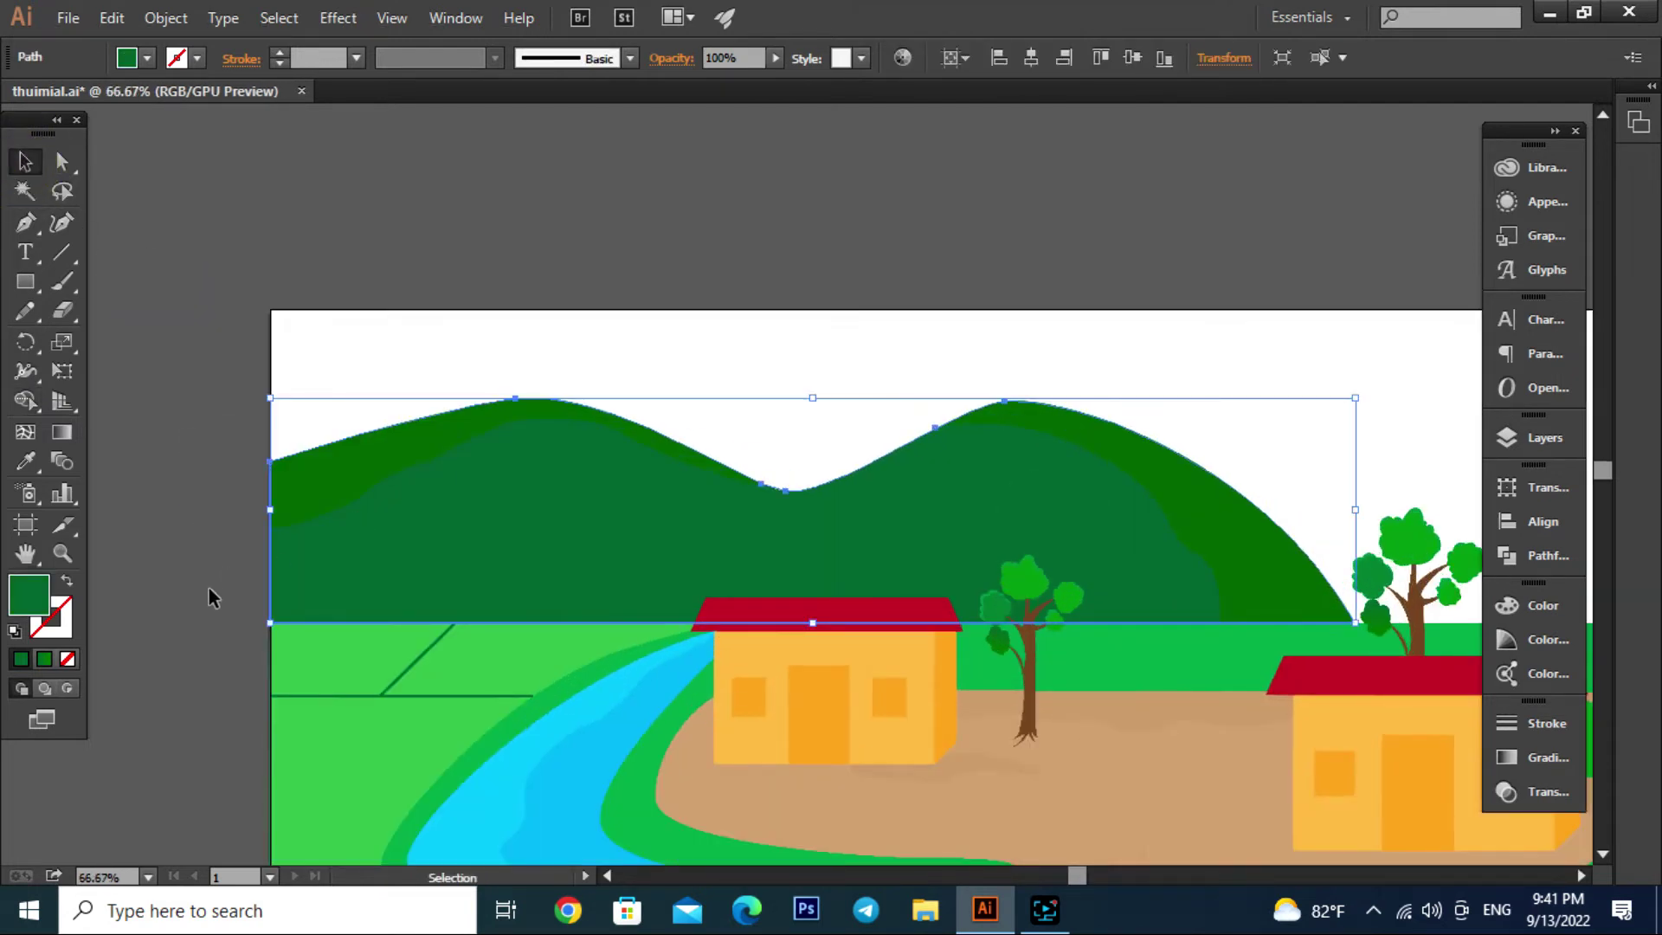
double_click(33, 597)
left_click(542, 537)
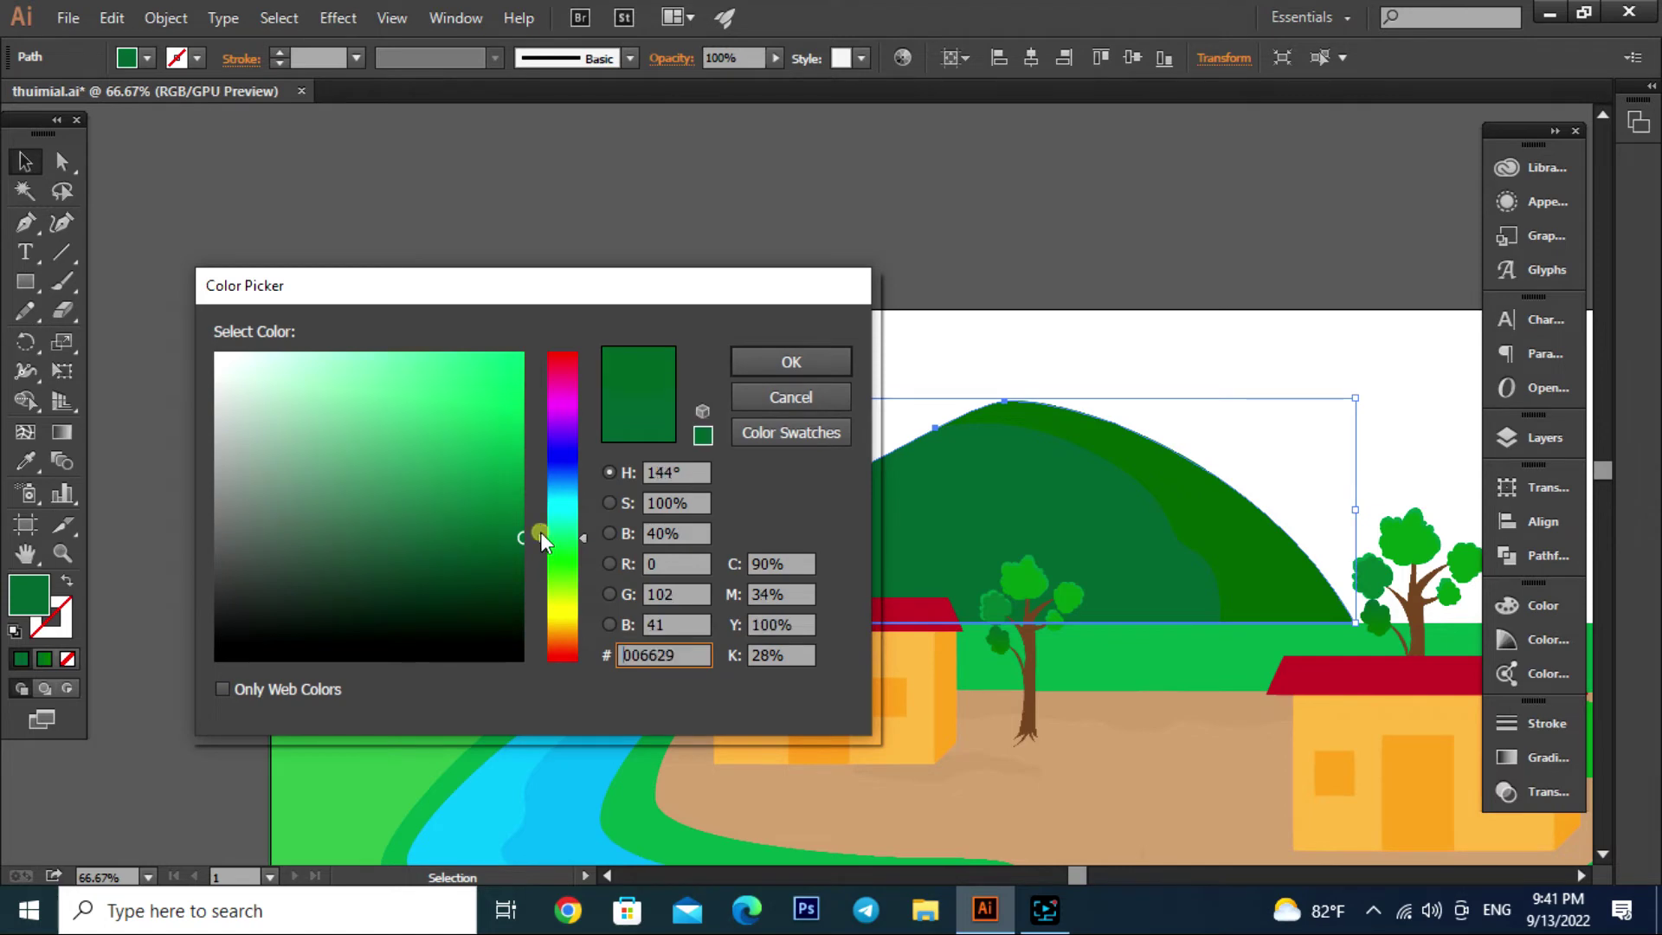
left_click_drag(524, 534, 527, 511)
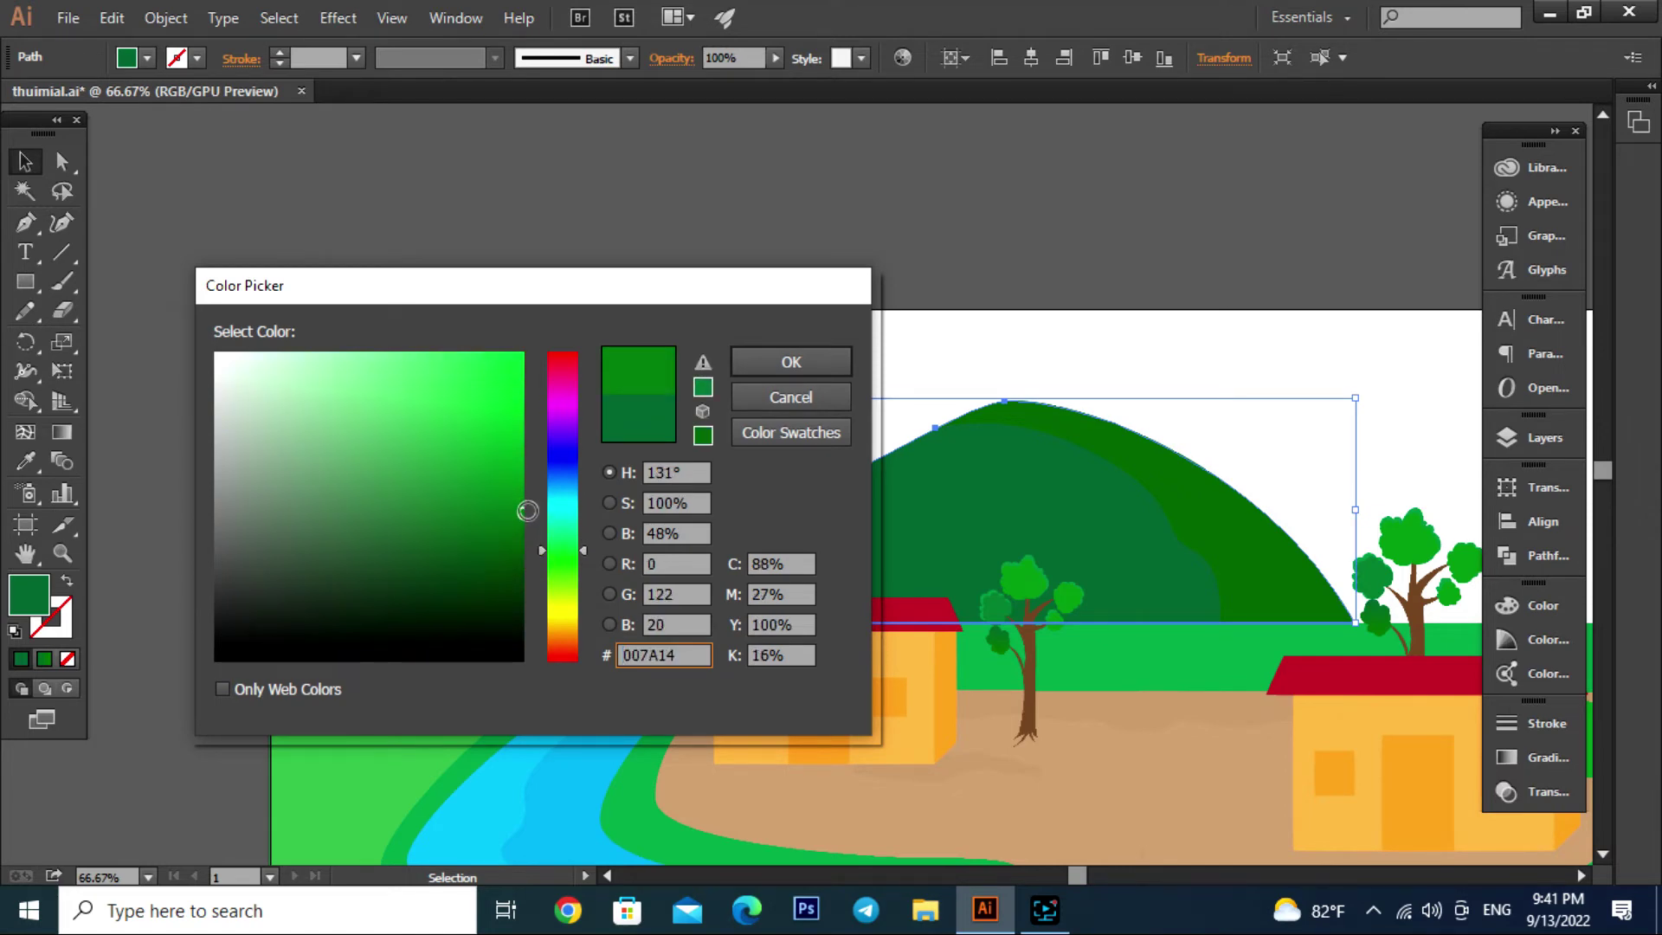
left_click(786, 370)
left_click(703, 241)
key("ctrl+minus")
key("ctrl+minus")
key("ctrl+minus")
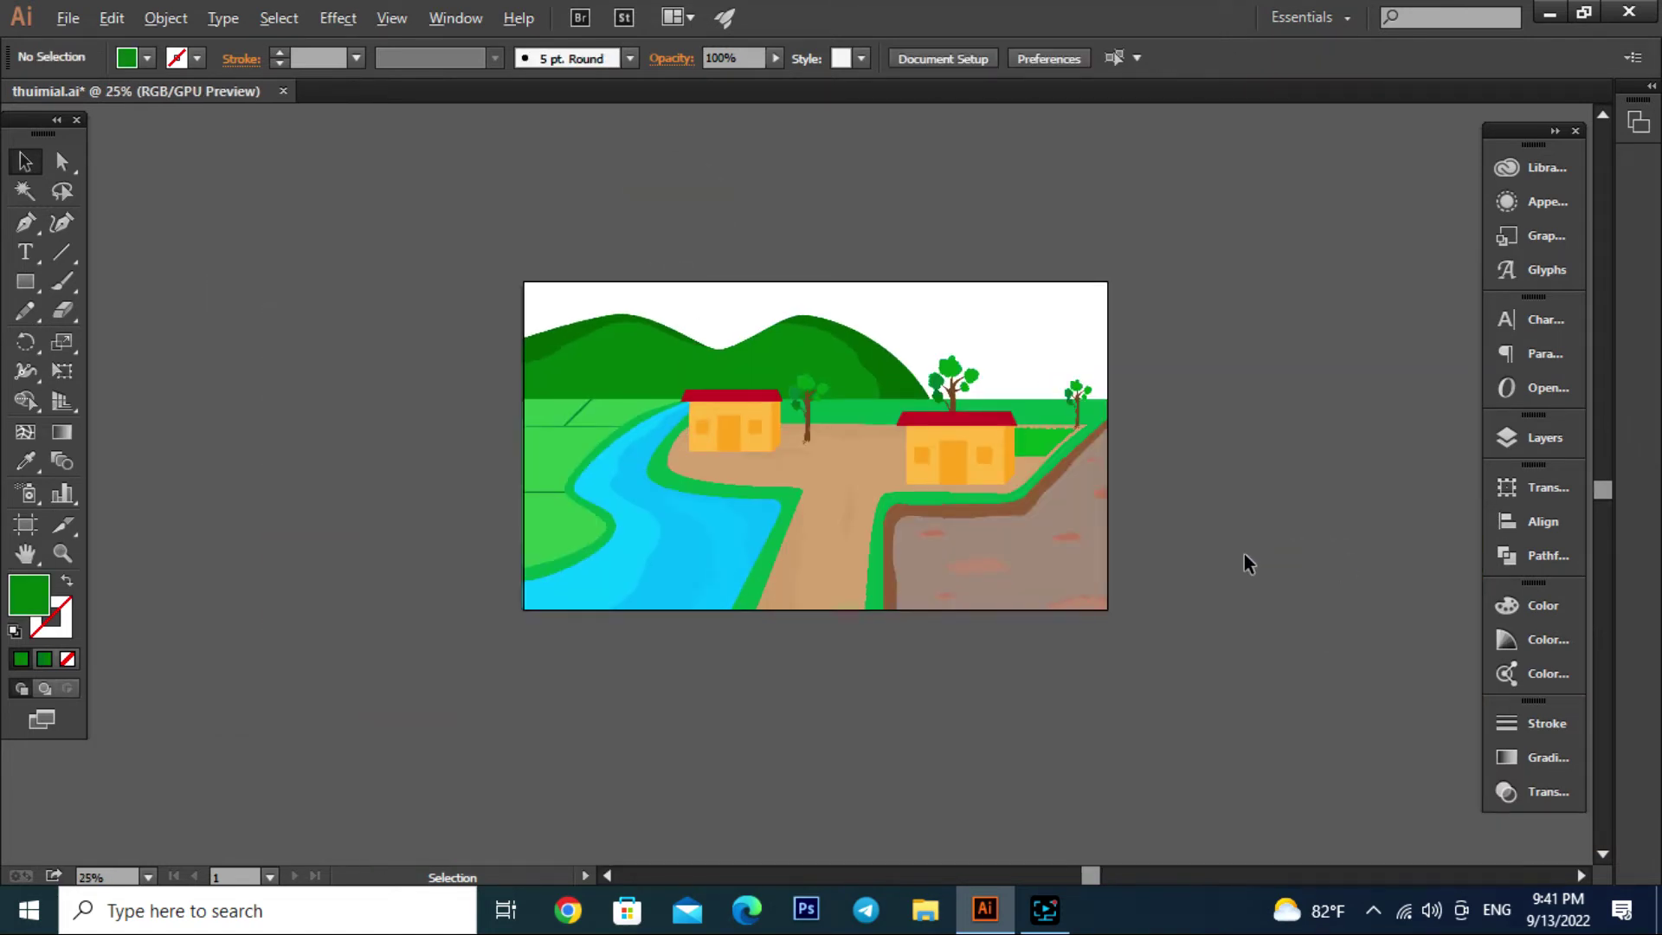
scroll(1037, 386, "up", 2)
scroll(1286, 517, "down", 1)
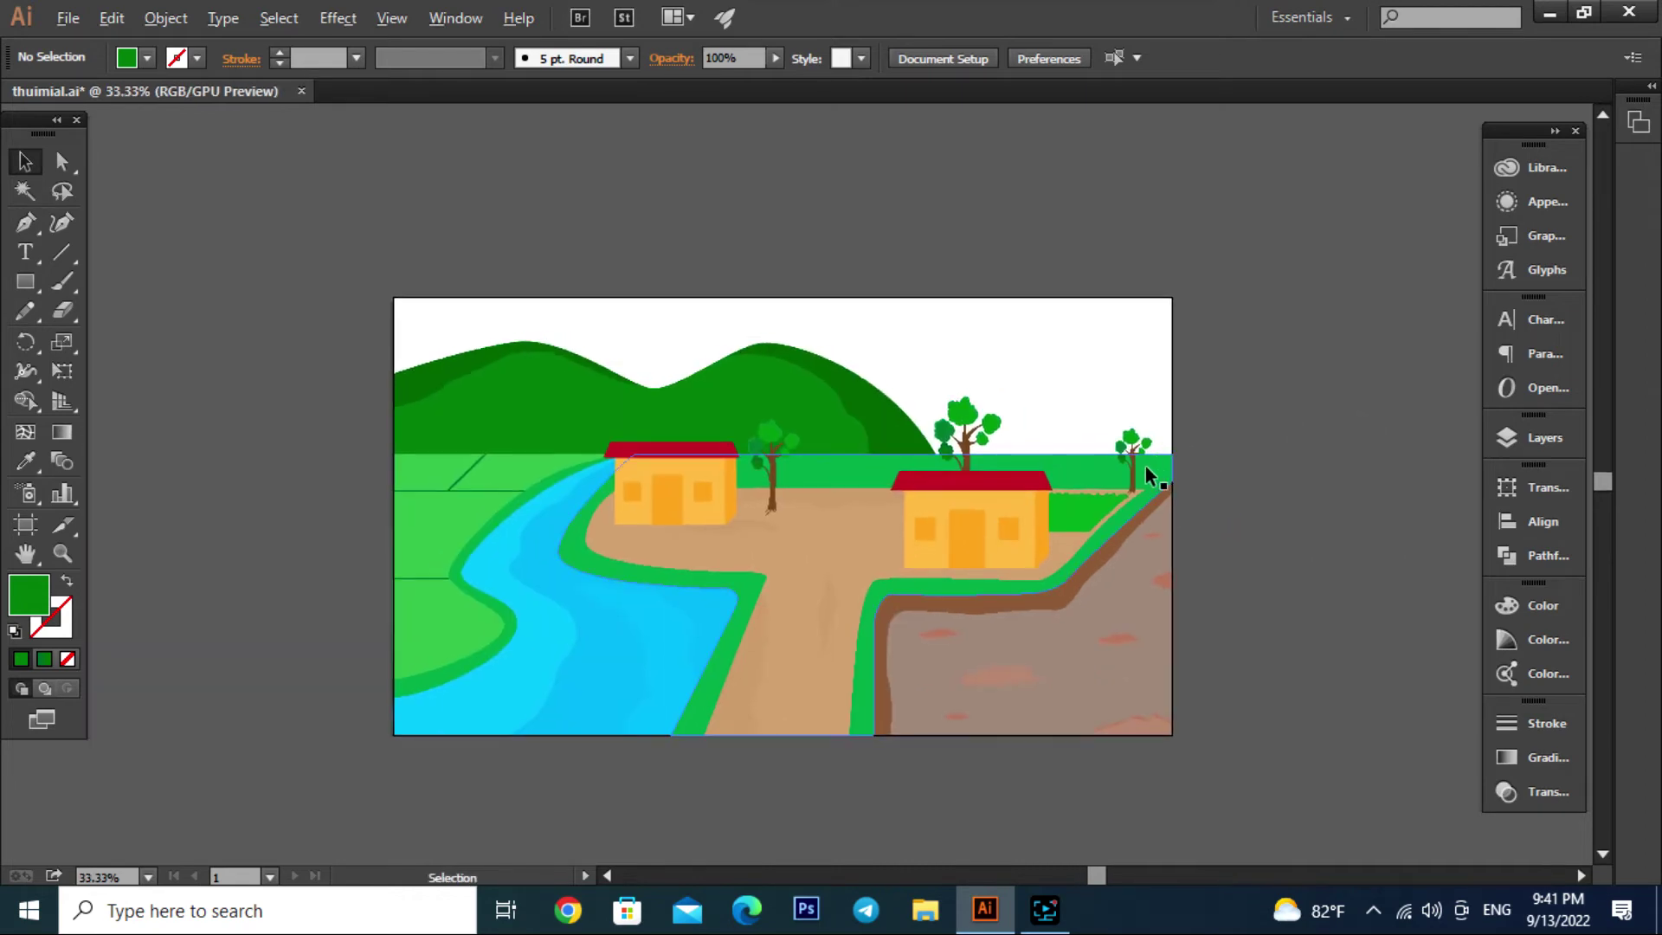
scroll(1168, 508, "up", 1)
scroll(1167, 501, "down", 1)
scroll(1167, 501, "up", 1)
Draw a straight Pen line across the back field from the left house to the artboard's right edge
left_click(1195, 489)
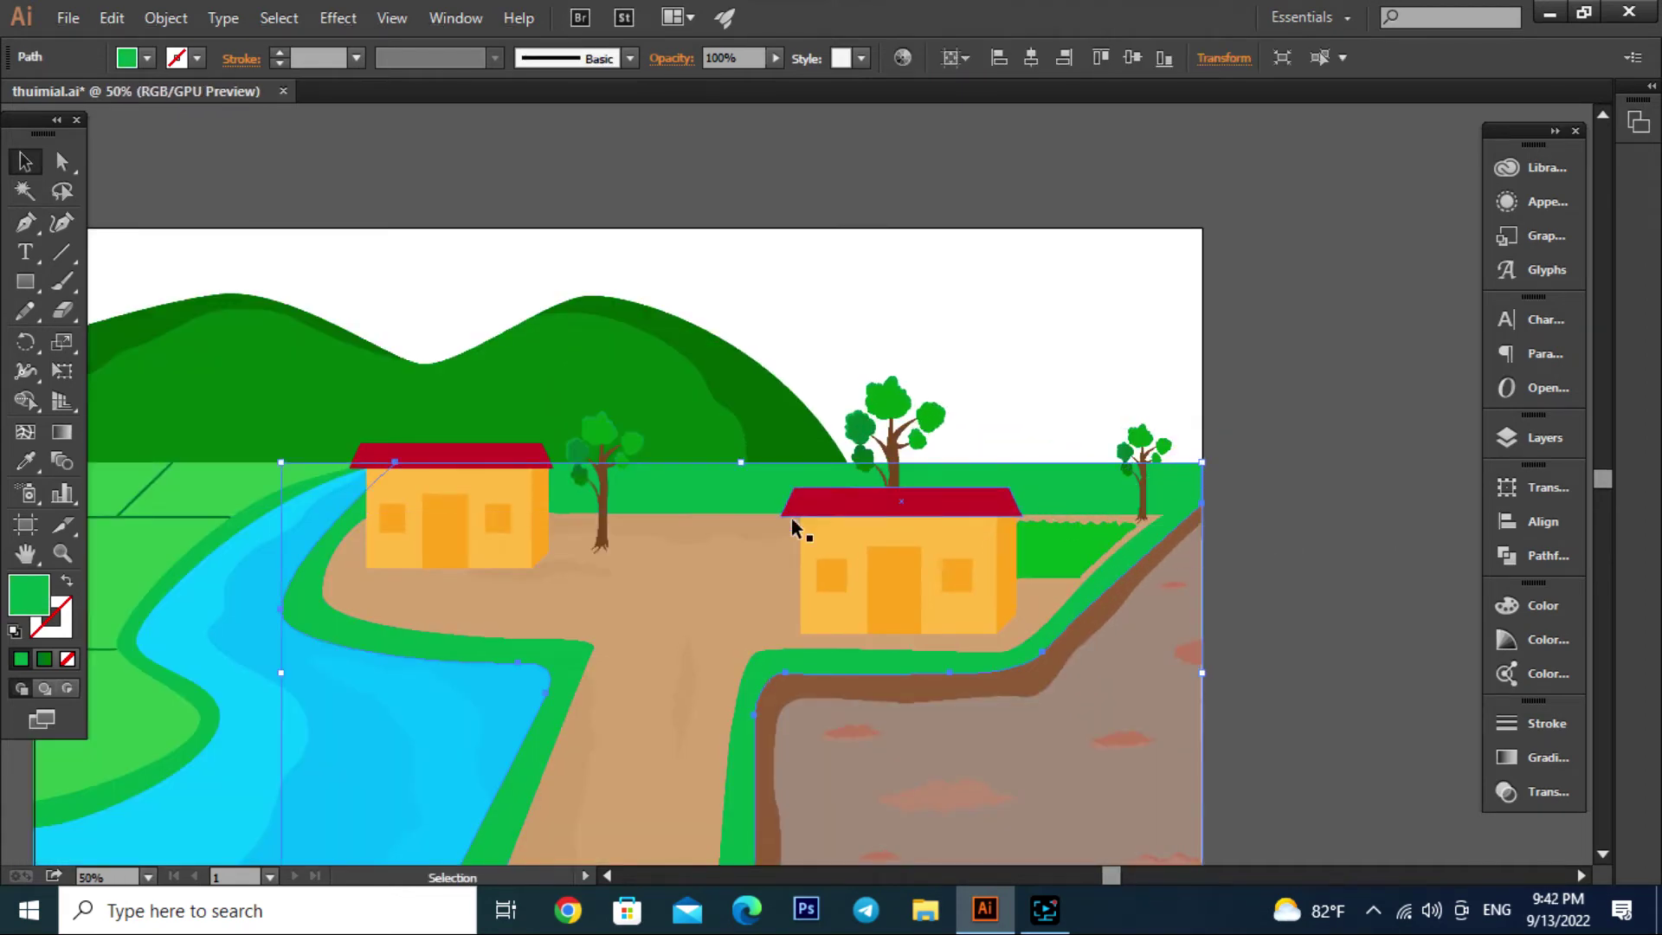
key("p")
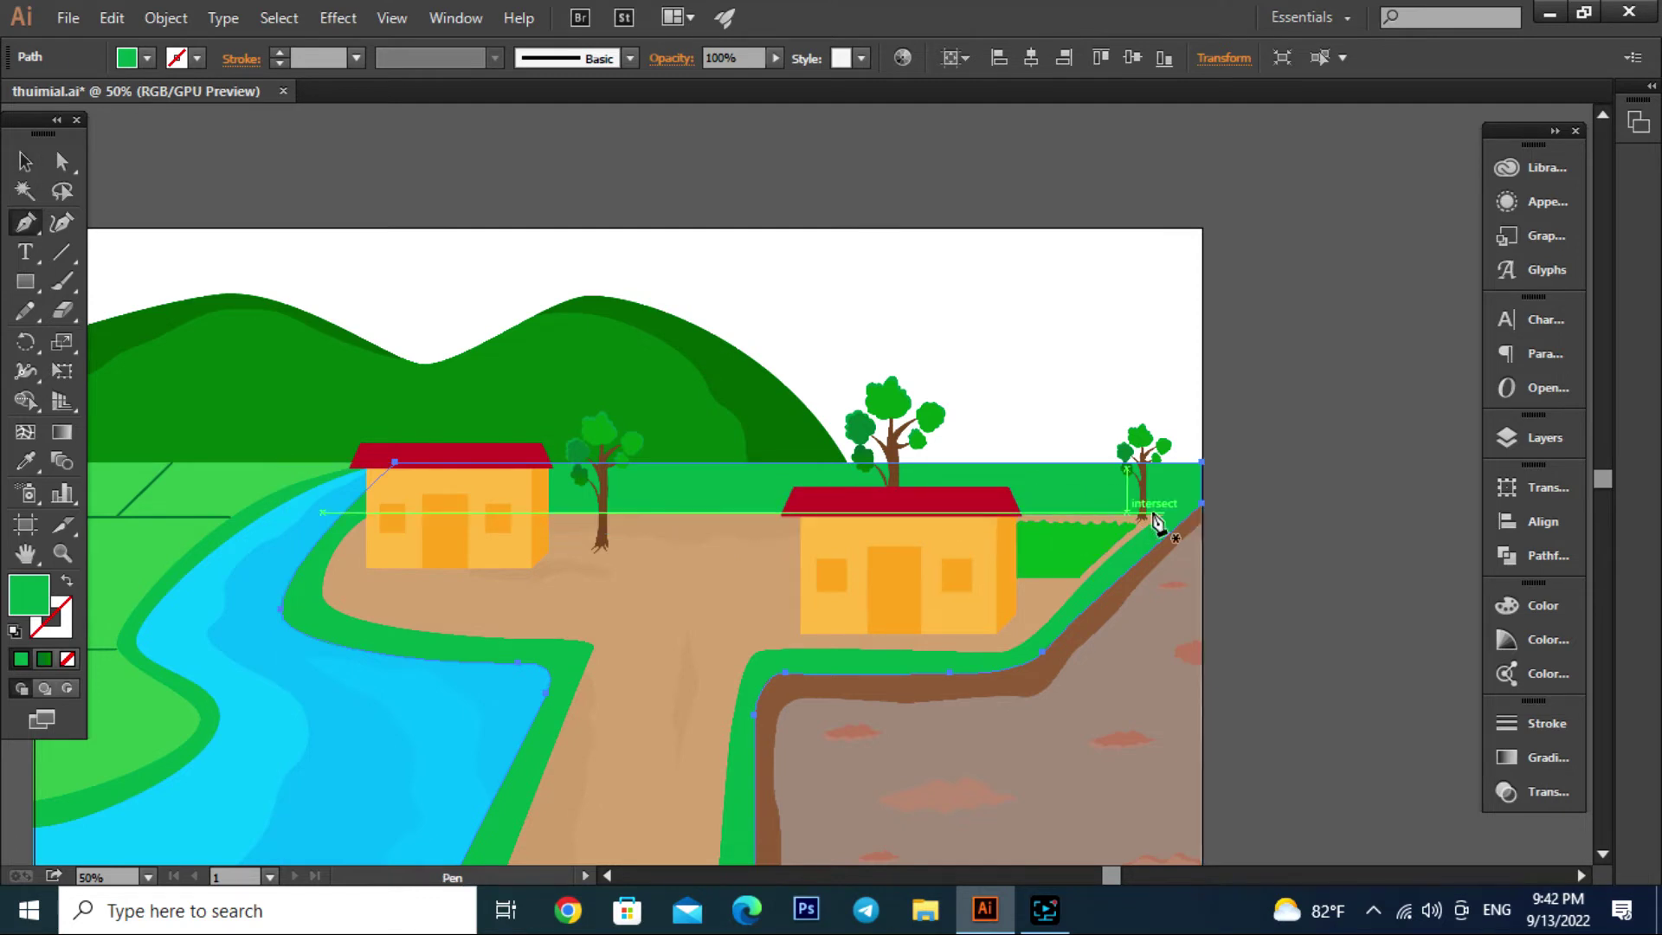
left_click(549, 482)
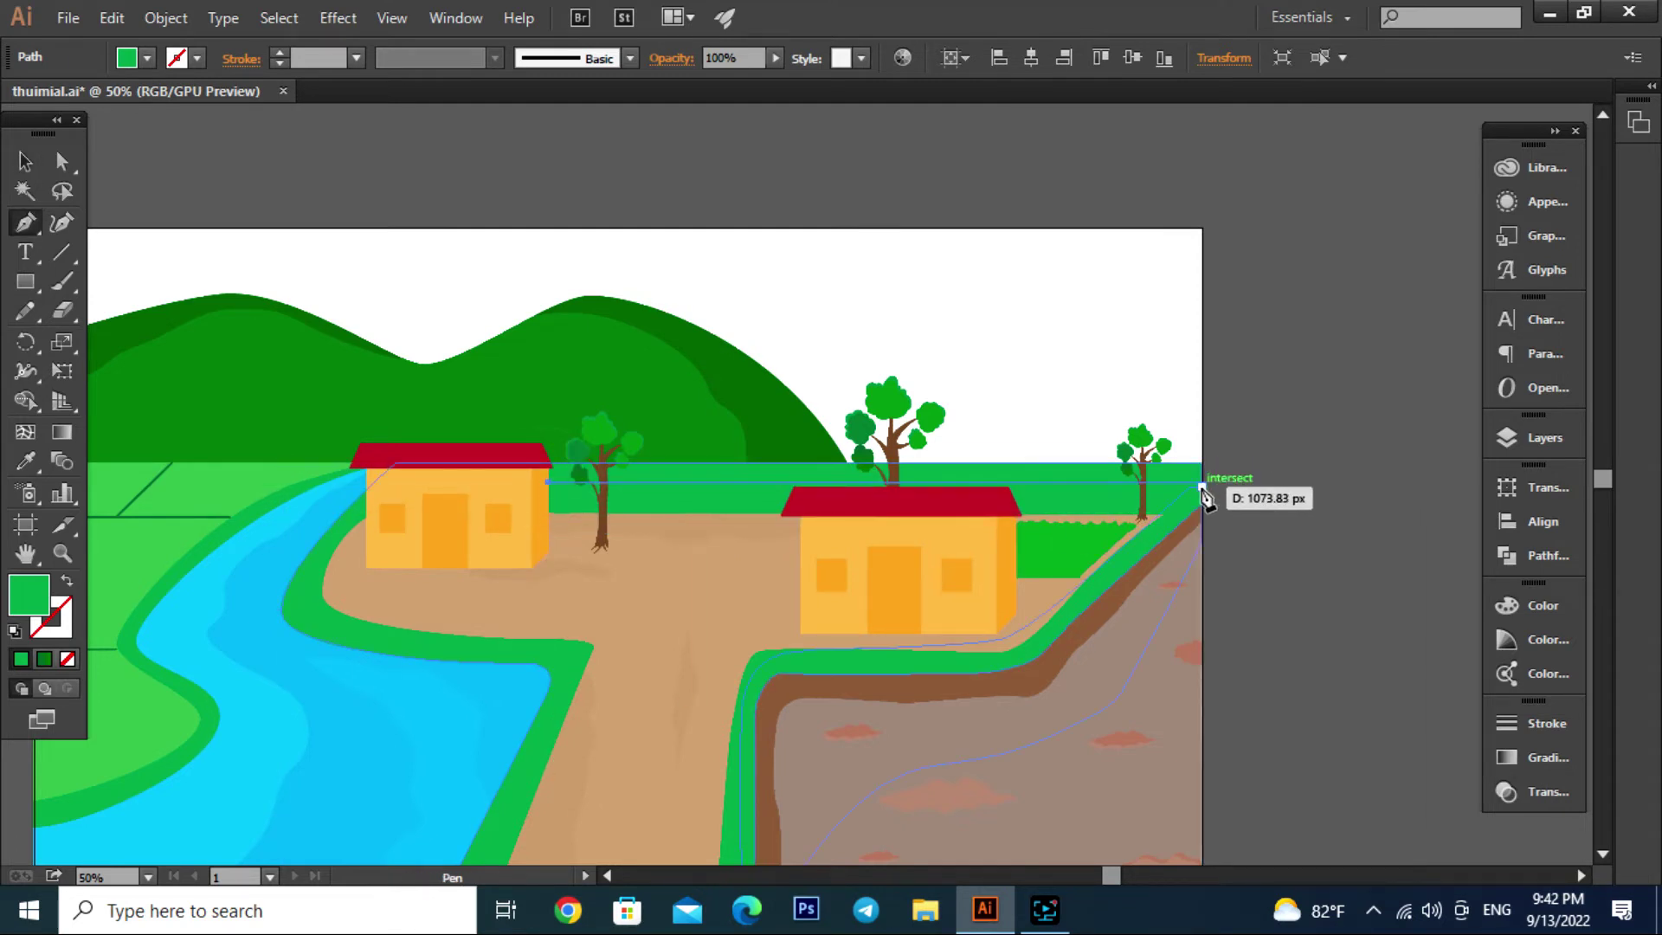
left_click(1202, 482)
left_click(21, 159)
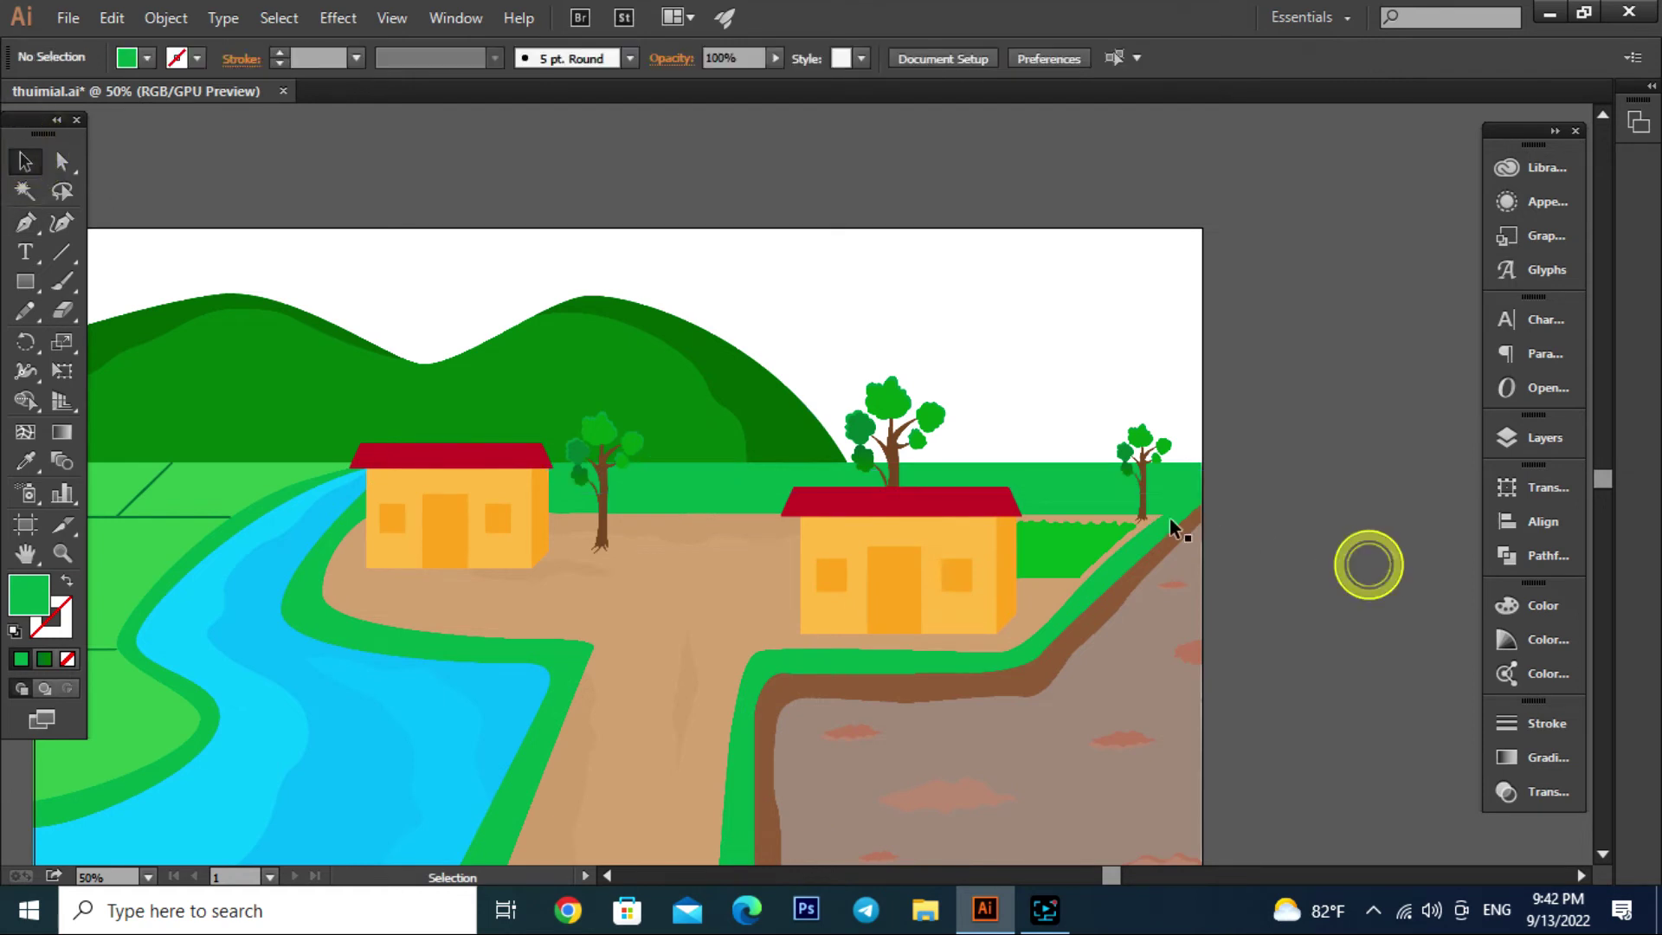
left_click(1084, 480)
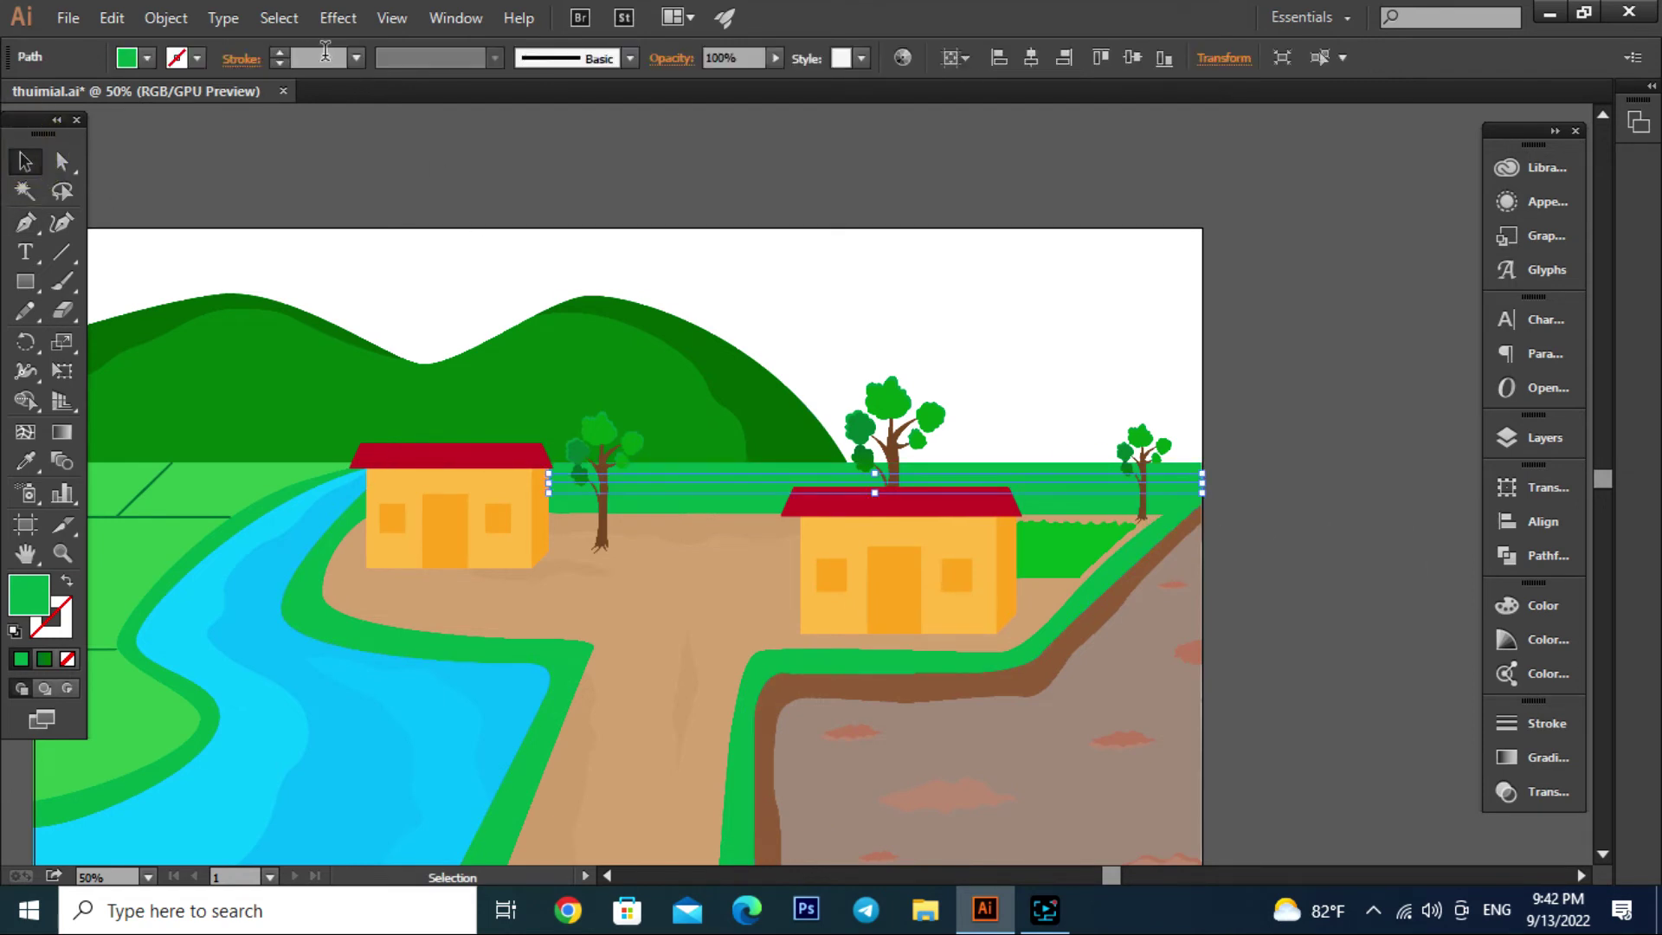
Inspect the new horizontal line, then place the first point of a grass line
left_click(1456, 427)
scroll(1082, 491, "up", 1)
scroll(1082, 490, "up", 2)
left_click(1070, 491)
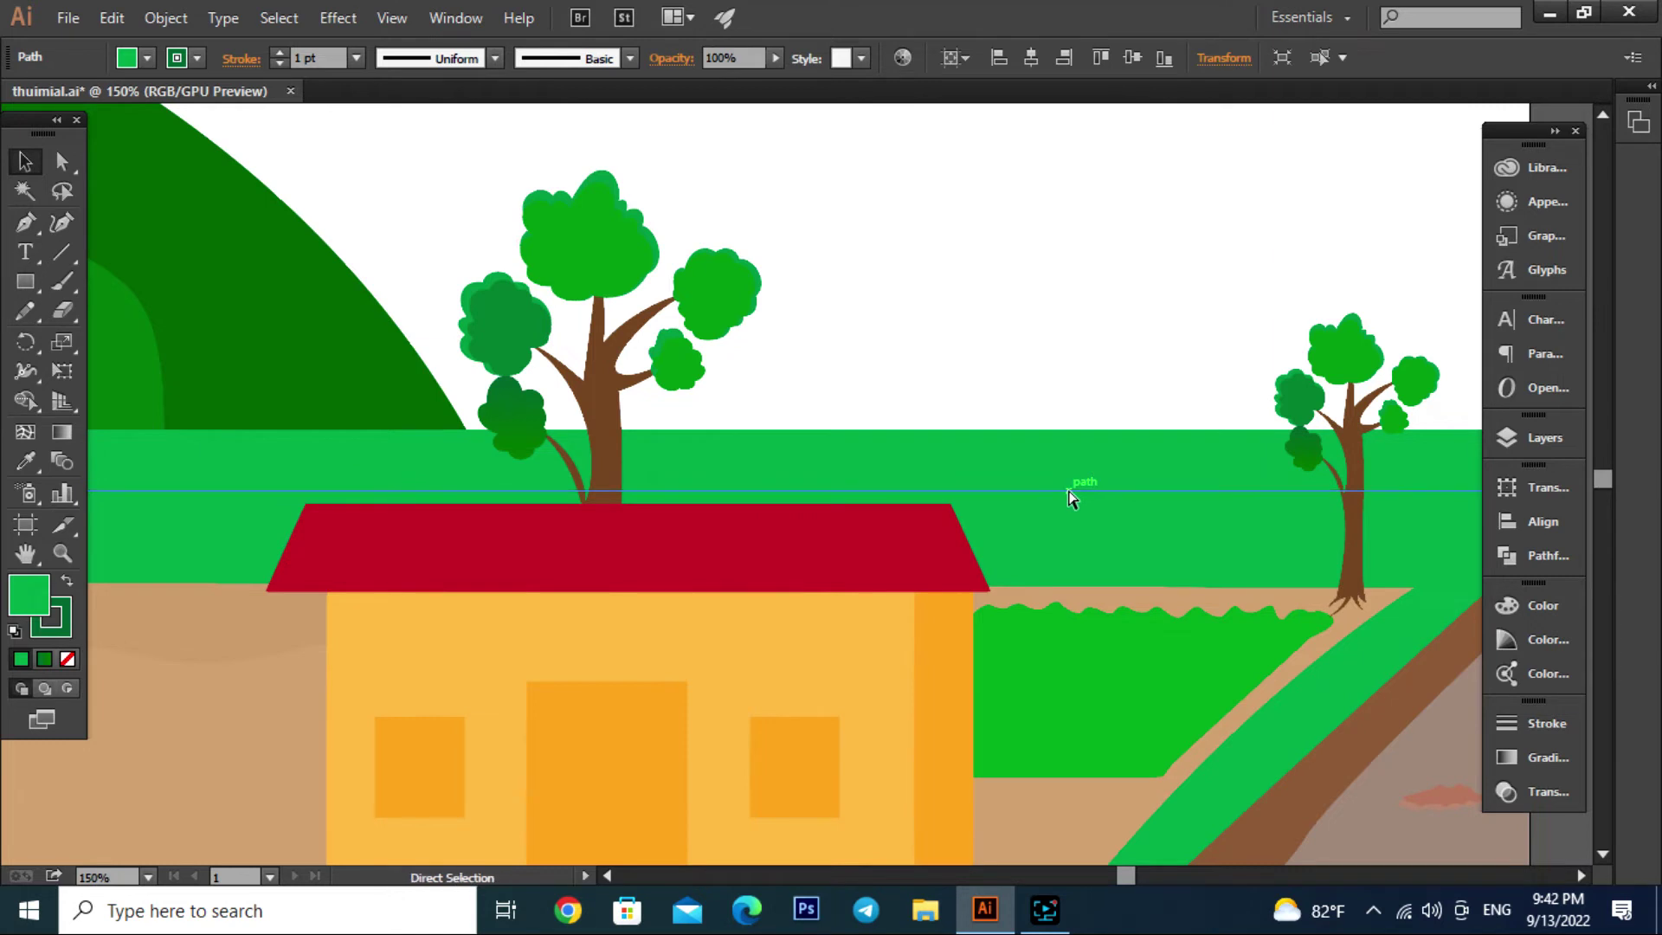
scroll(1053, 472, "down", 1)
left_click(1427, 639)
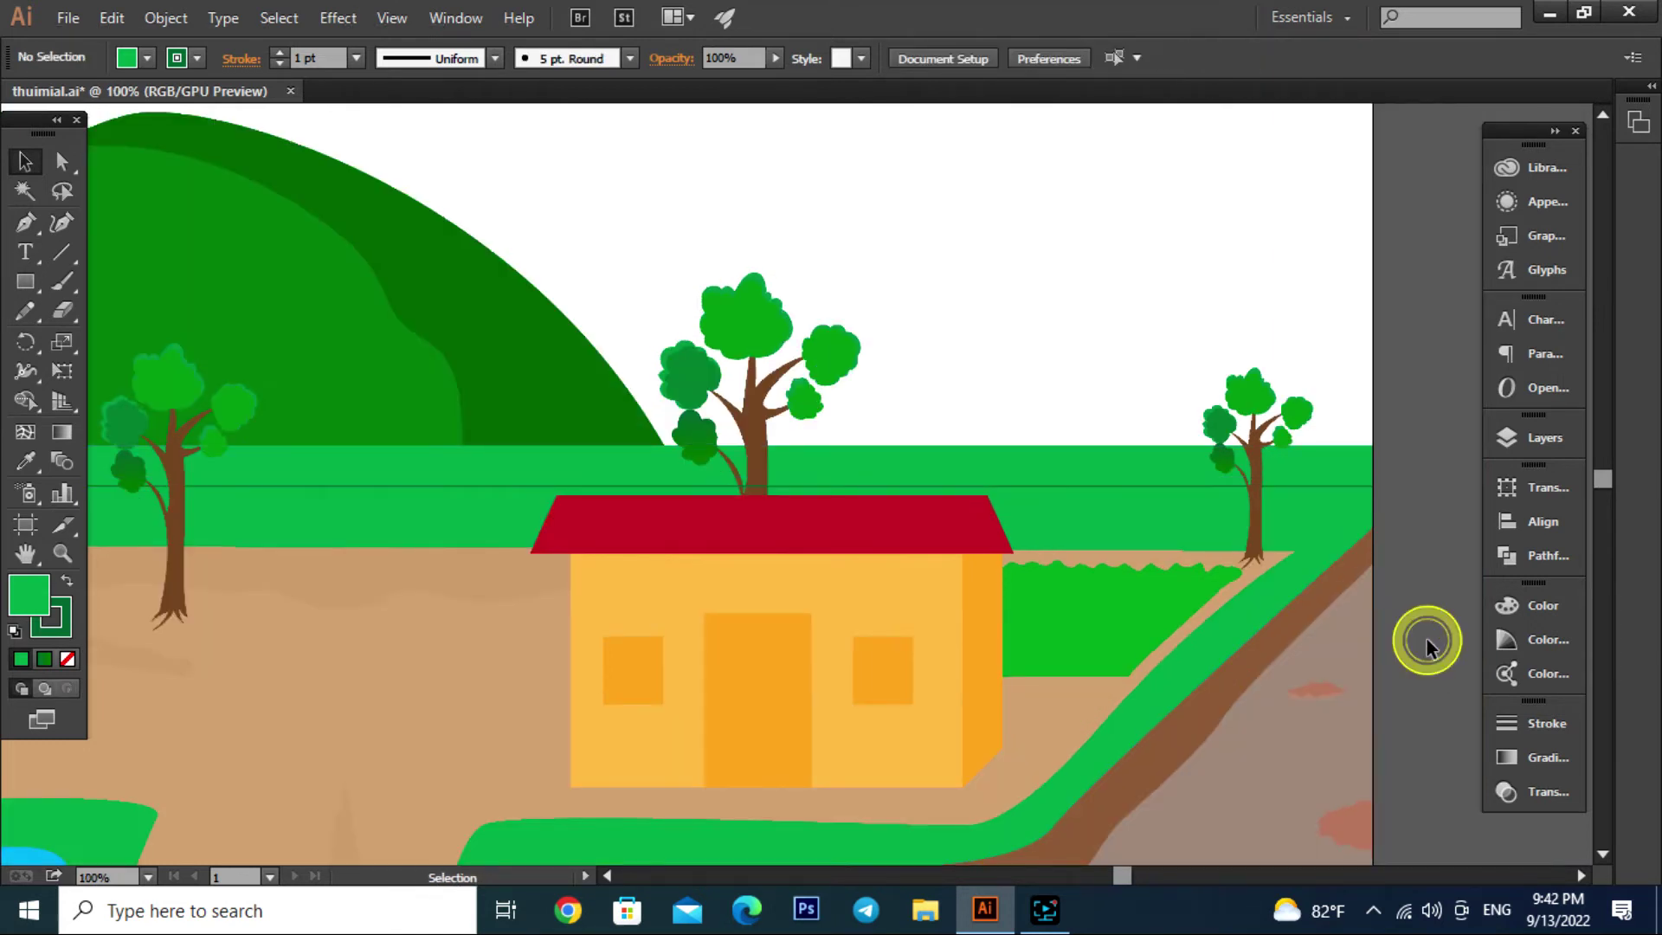
scroll(771, 440, "up", 3)
left_click(897, 568)
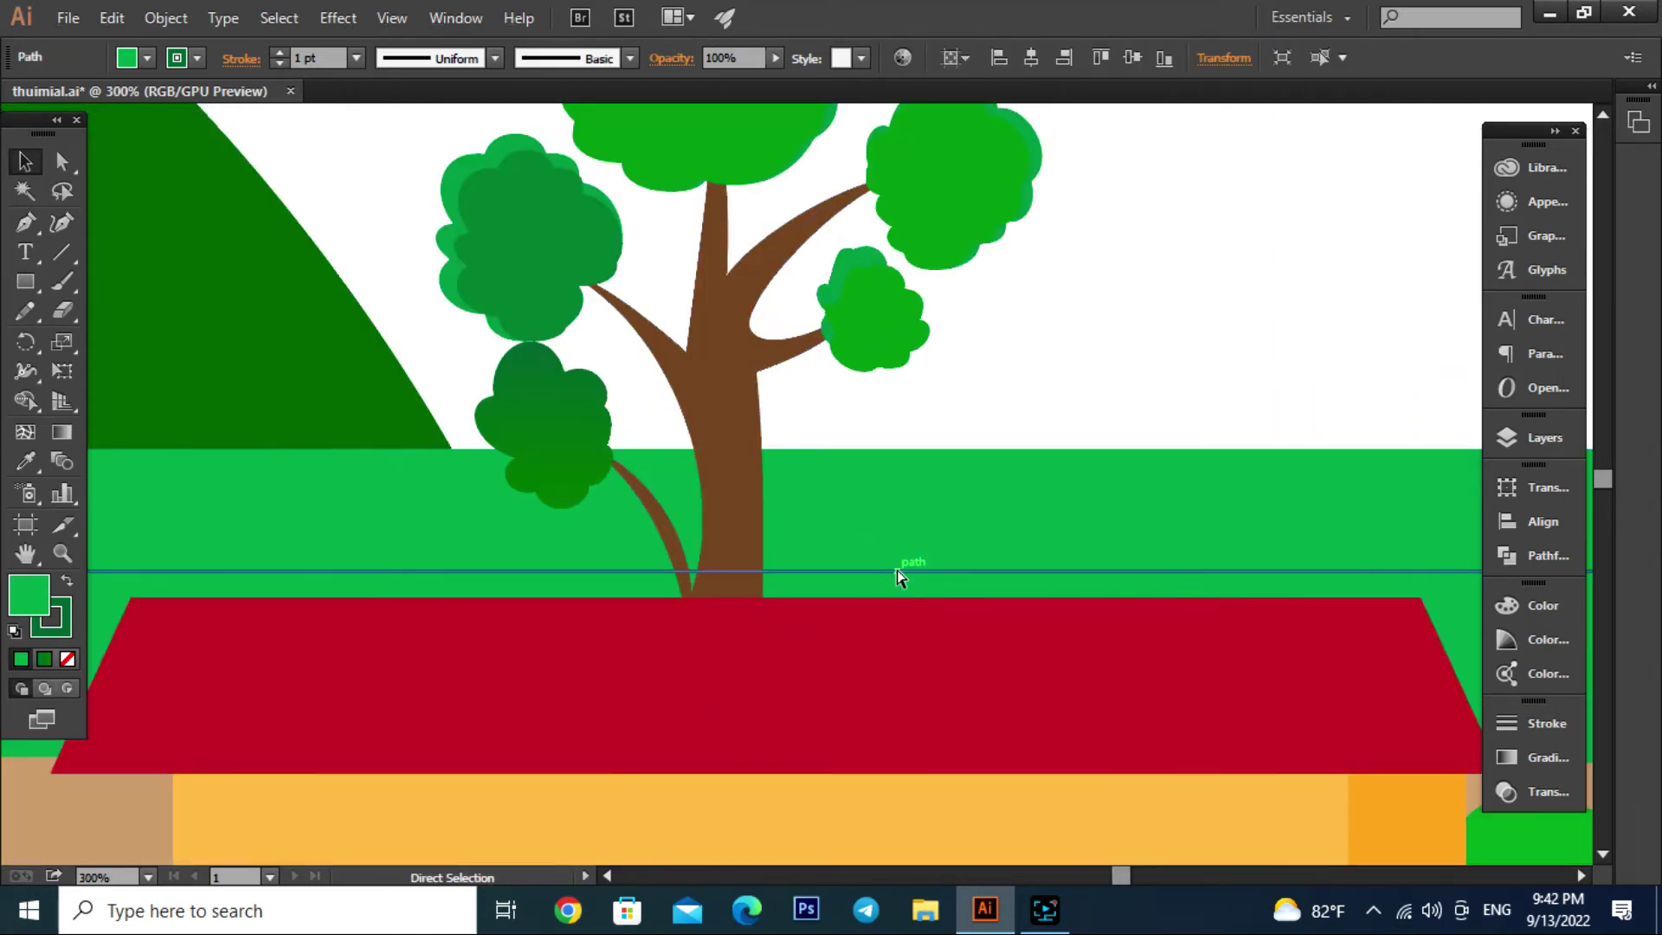
scroll(905, 564, "down", 4)
left_click(1374, 522)
scroll(1369, 524, "down", 1)
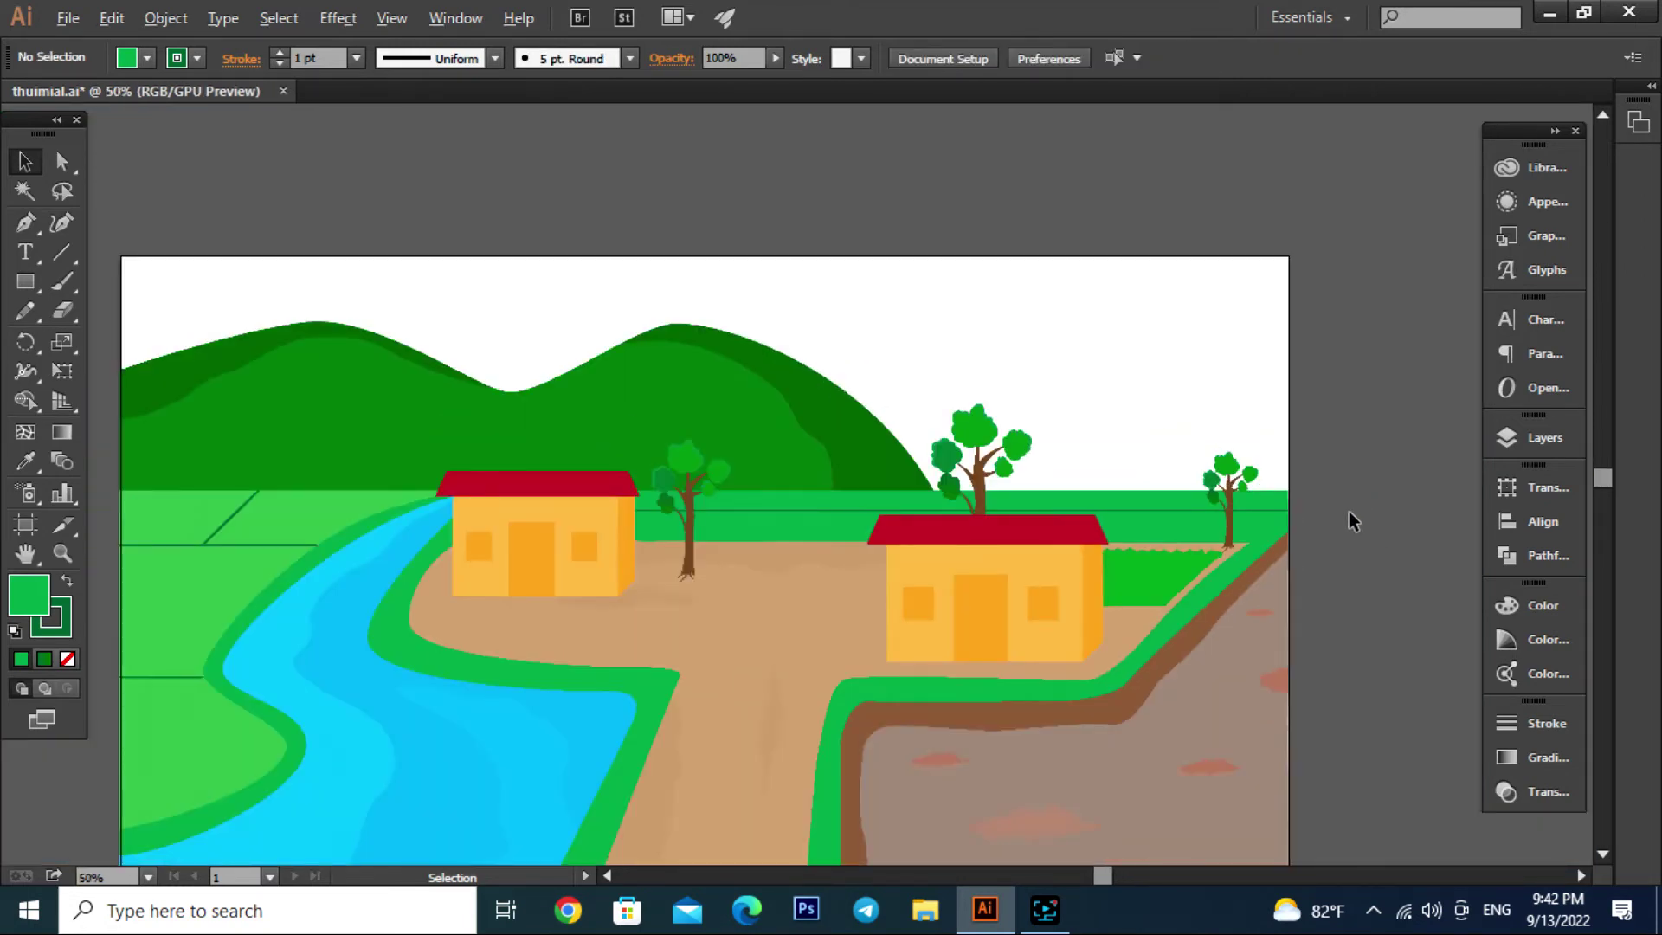
scroll(1349, 511, "up", 2)
left_click(964, 471)
Draw a short diagonal line on the grass and copy it leftward across the field
left_click_drag(925, 509, 1031, 507)
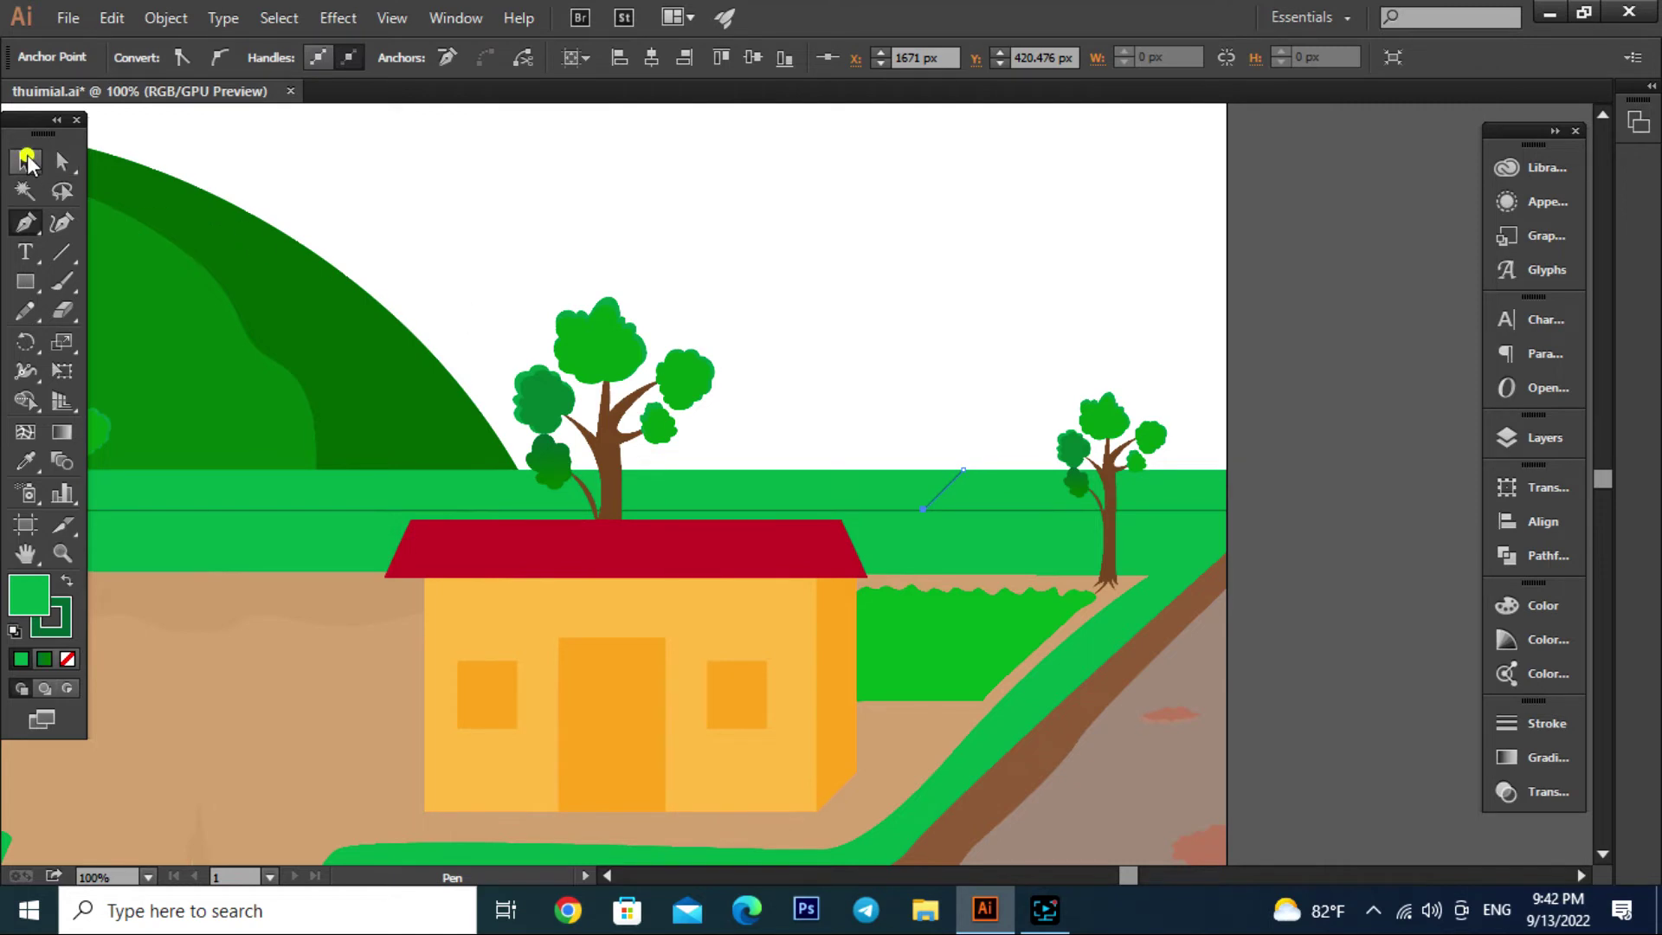
left_click(26, 162)
left_click(1210, 606)
left_click_drag(937, 490, 687, 491)
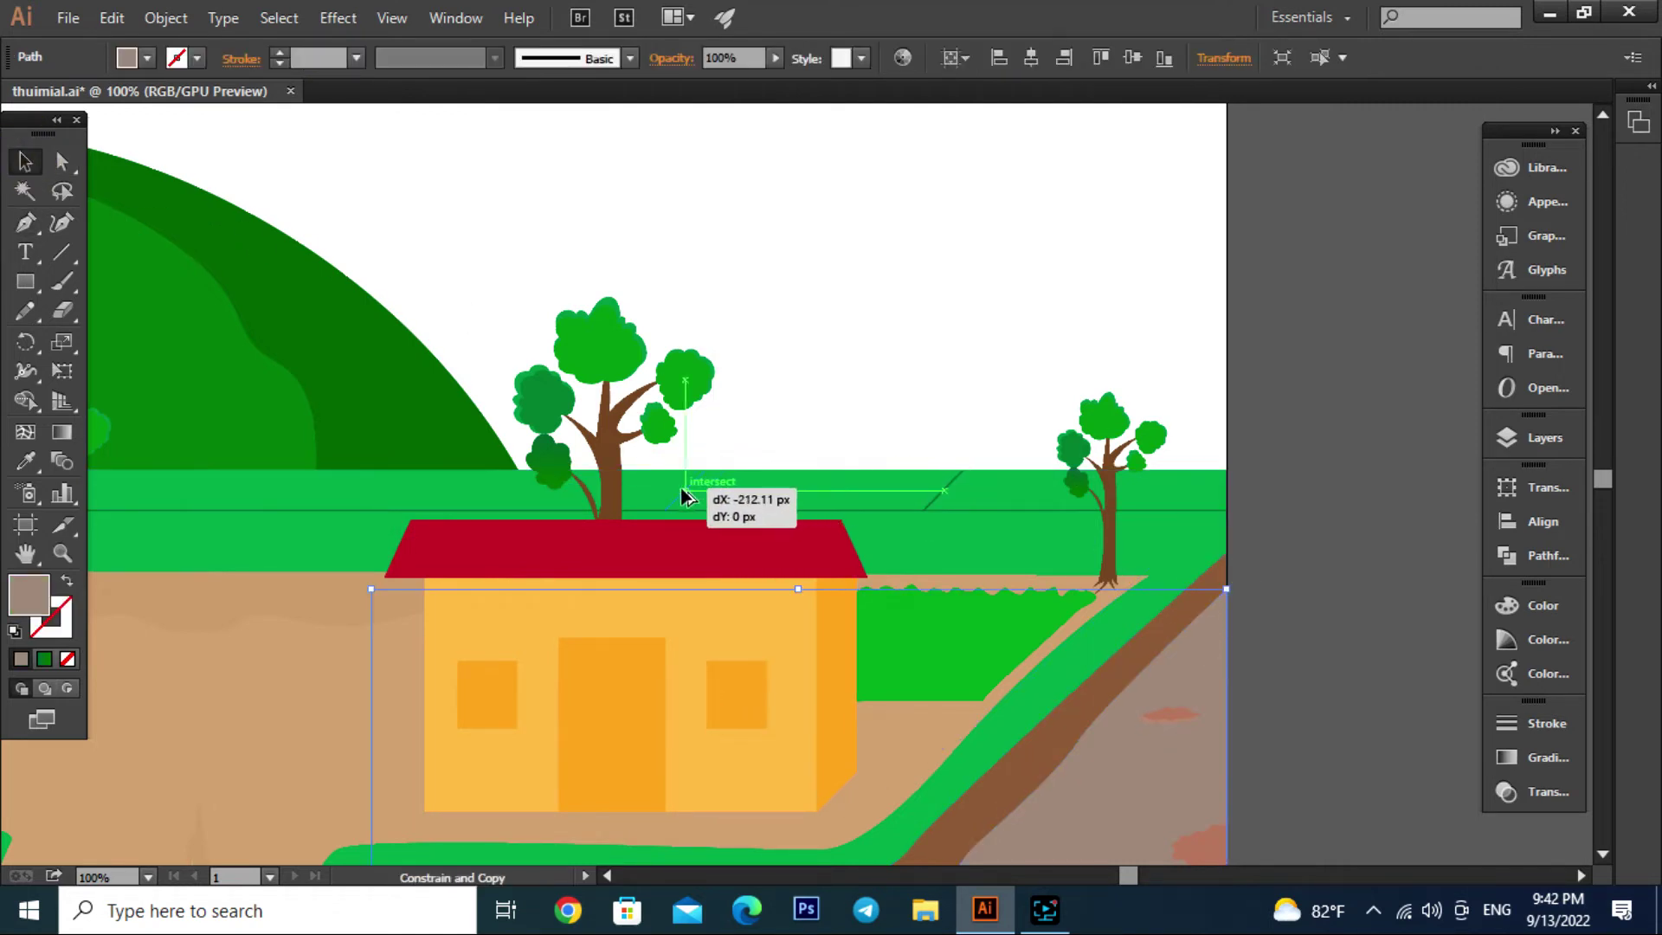
scroll(797, 526, "up", 3)
scroll(881, 382, "down", 3)
scroll(1158, 557, "up", 2)
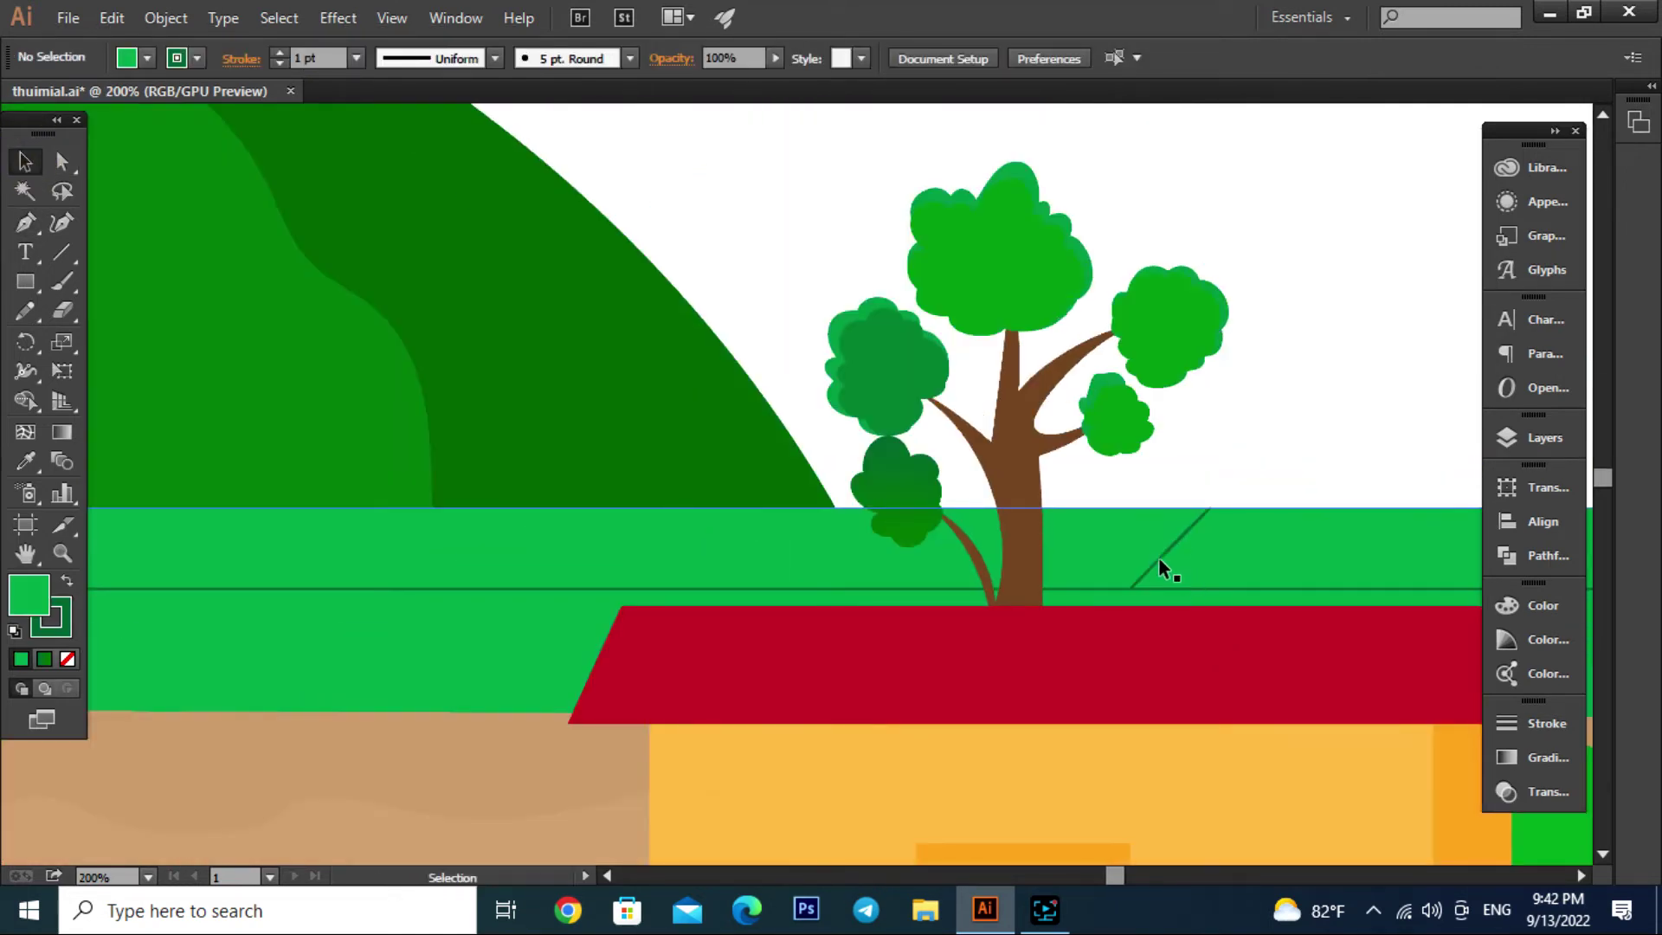
mouse_move(1158, 558)
left_mouse_down()
mouse_move(700, 538)
mouse_move(519, 554)
left_mouse_up()
scroll(700, 547, "down", 2)
scroll(646, 488, "down", 2)
left_click(1363, 543)
Copy another diagonal field-division line further to the left
scroll(1364, 543, "down", 1)
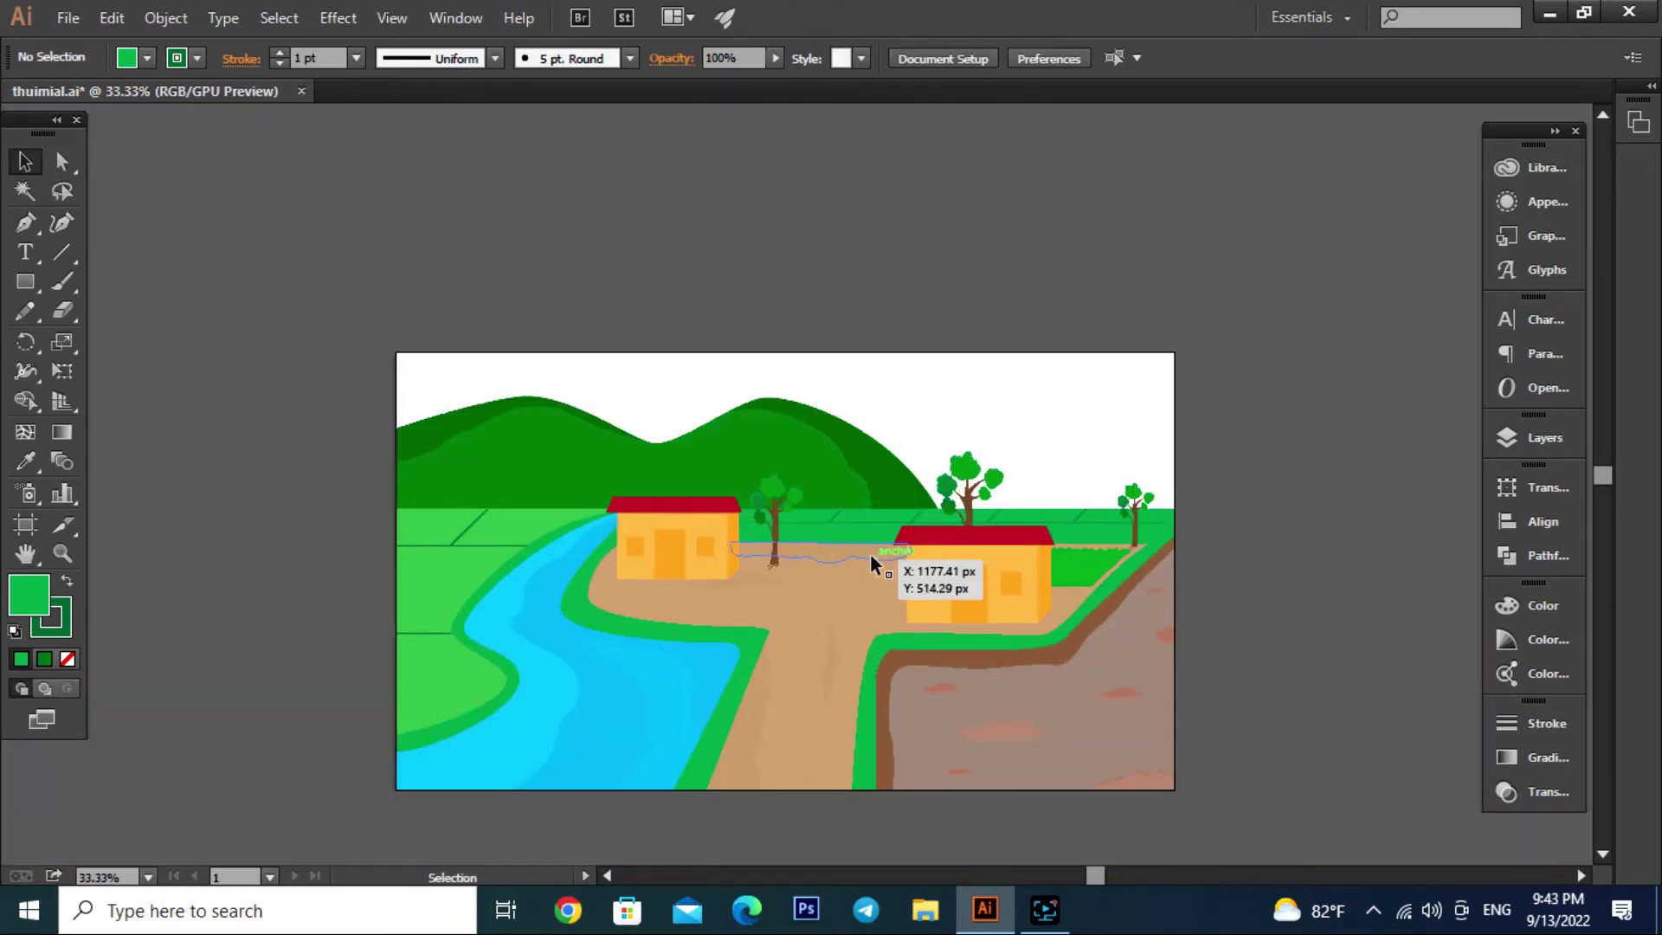
scroll(870, 562, "up", 3)
scroll(831, 549, "up", 1)
mouse_move(762, 476)
left_mouse_down()
mouse_move(597, 546)
mouse_move(625, 543)
mouse_move(509, 651)
left_mouse_up()
scroll(585, 552, "up", 3)
scroll(713, 496, "down", 2)
scroll(713, 496, "down", 4)
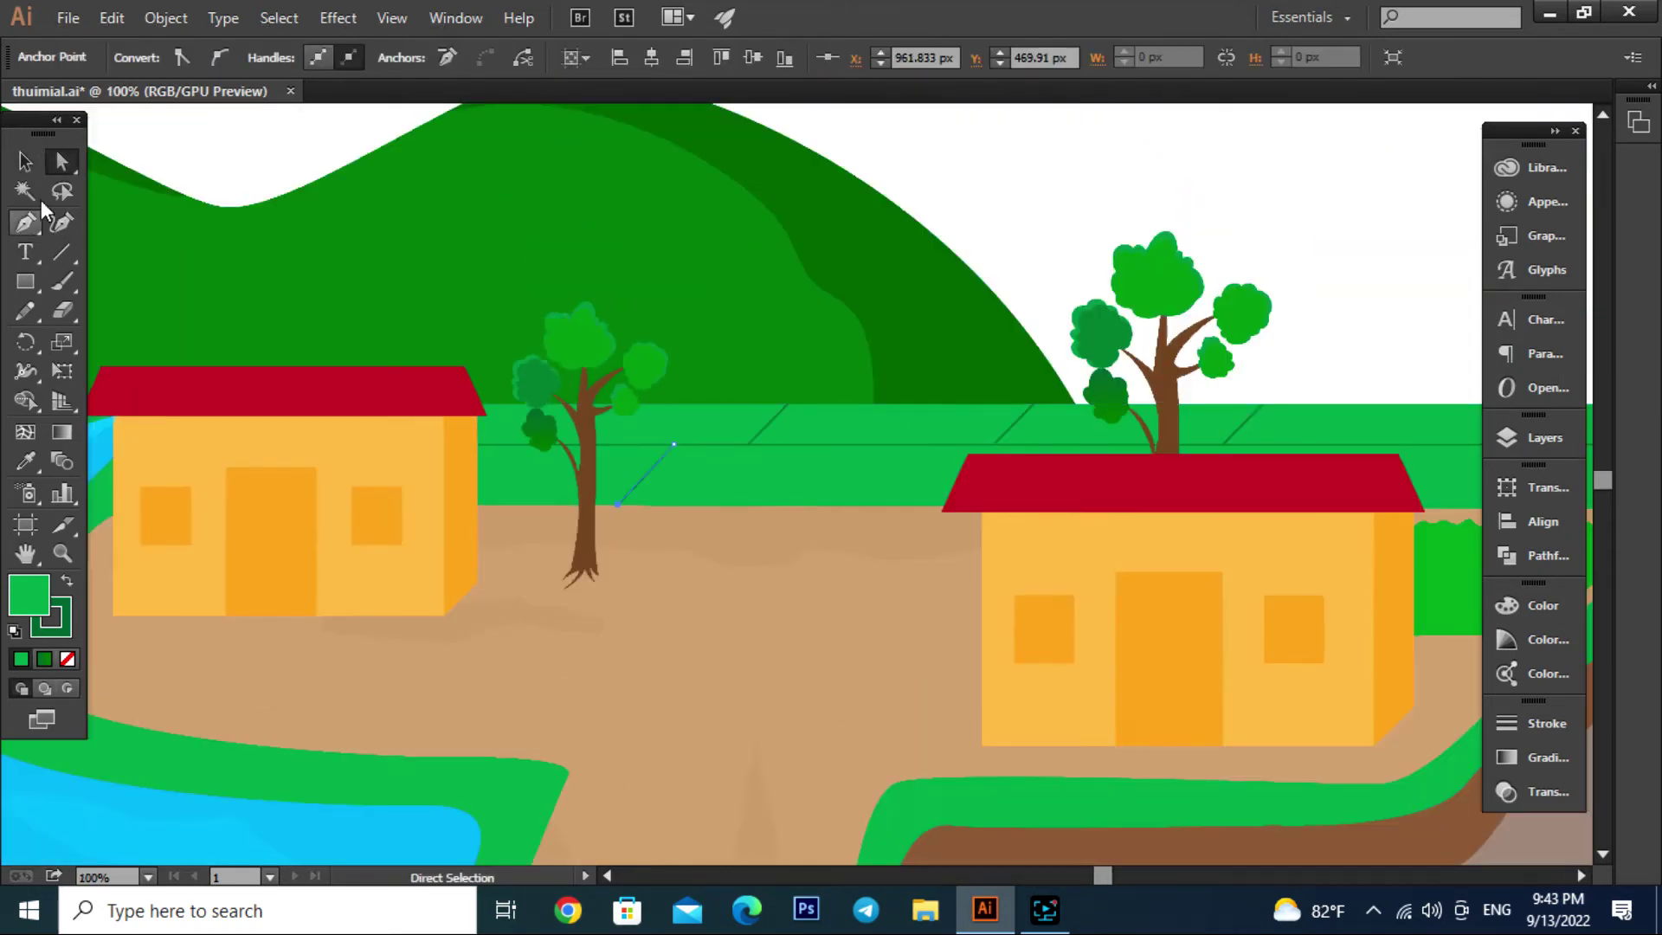
Copy the diagonal line rightward across the field and adjust an anchor with Direct Selection
key("v")
scroll(848, 459, "up", 3)
left_click_drag(243, 480, 724, 505)
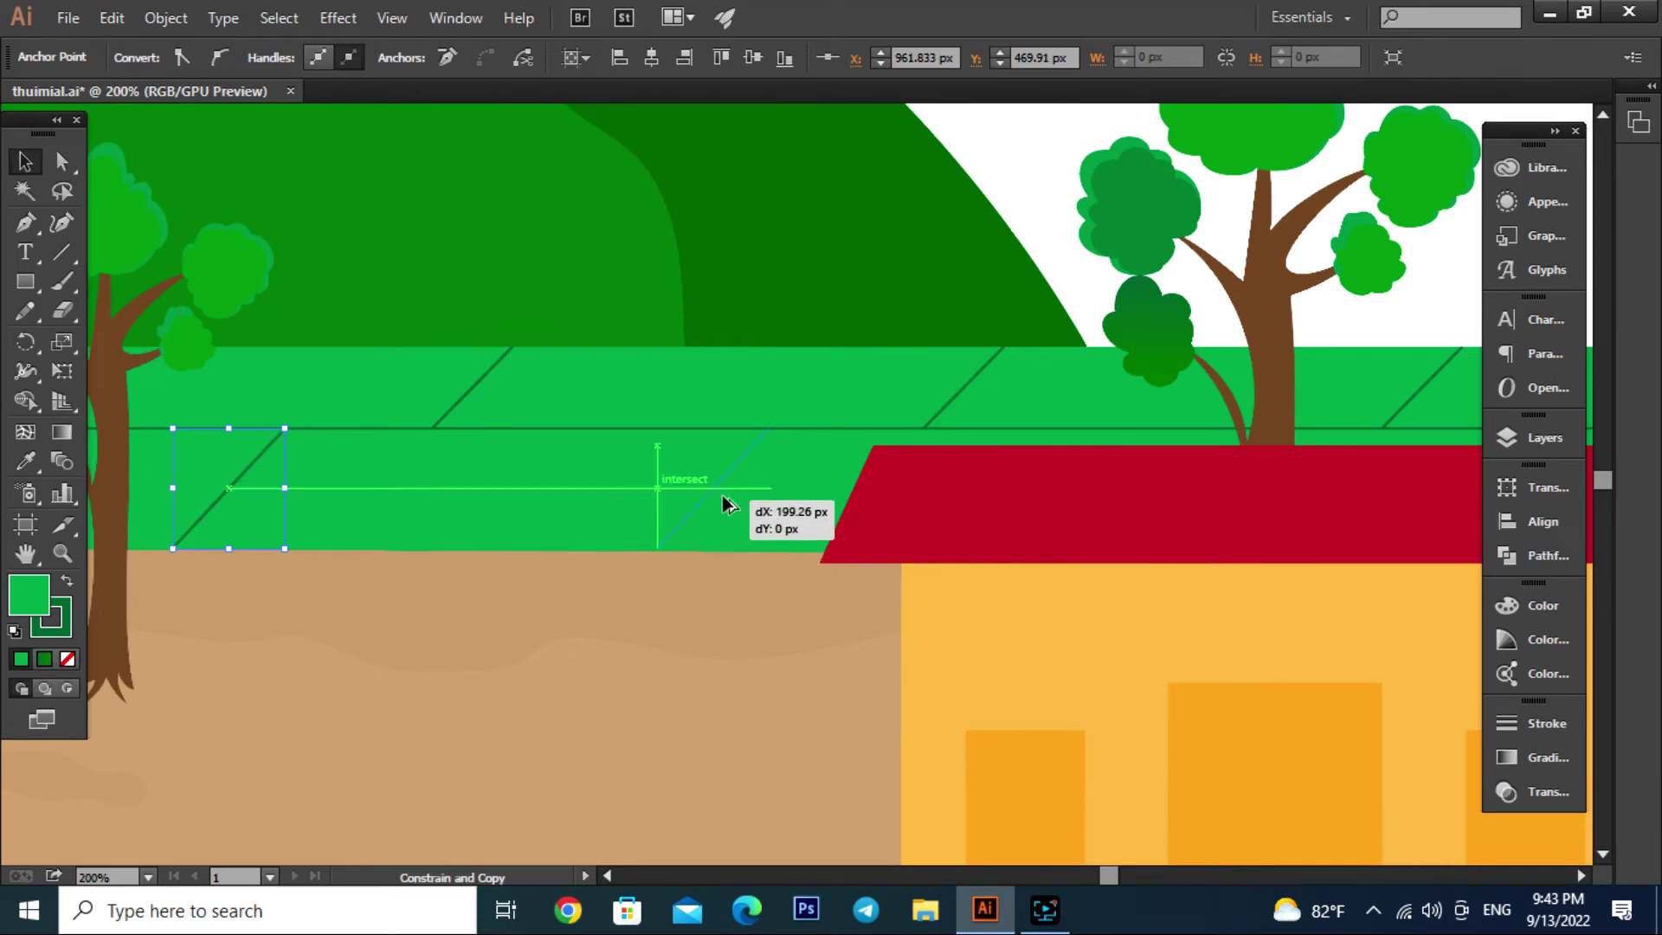
scroll(791, 390, "down", 5)
scroll(987, 471, "up", 5)
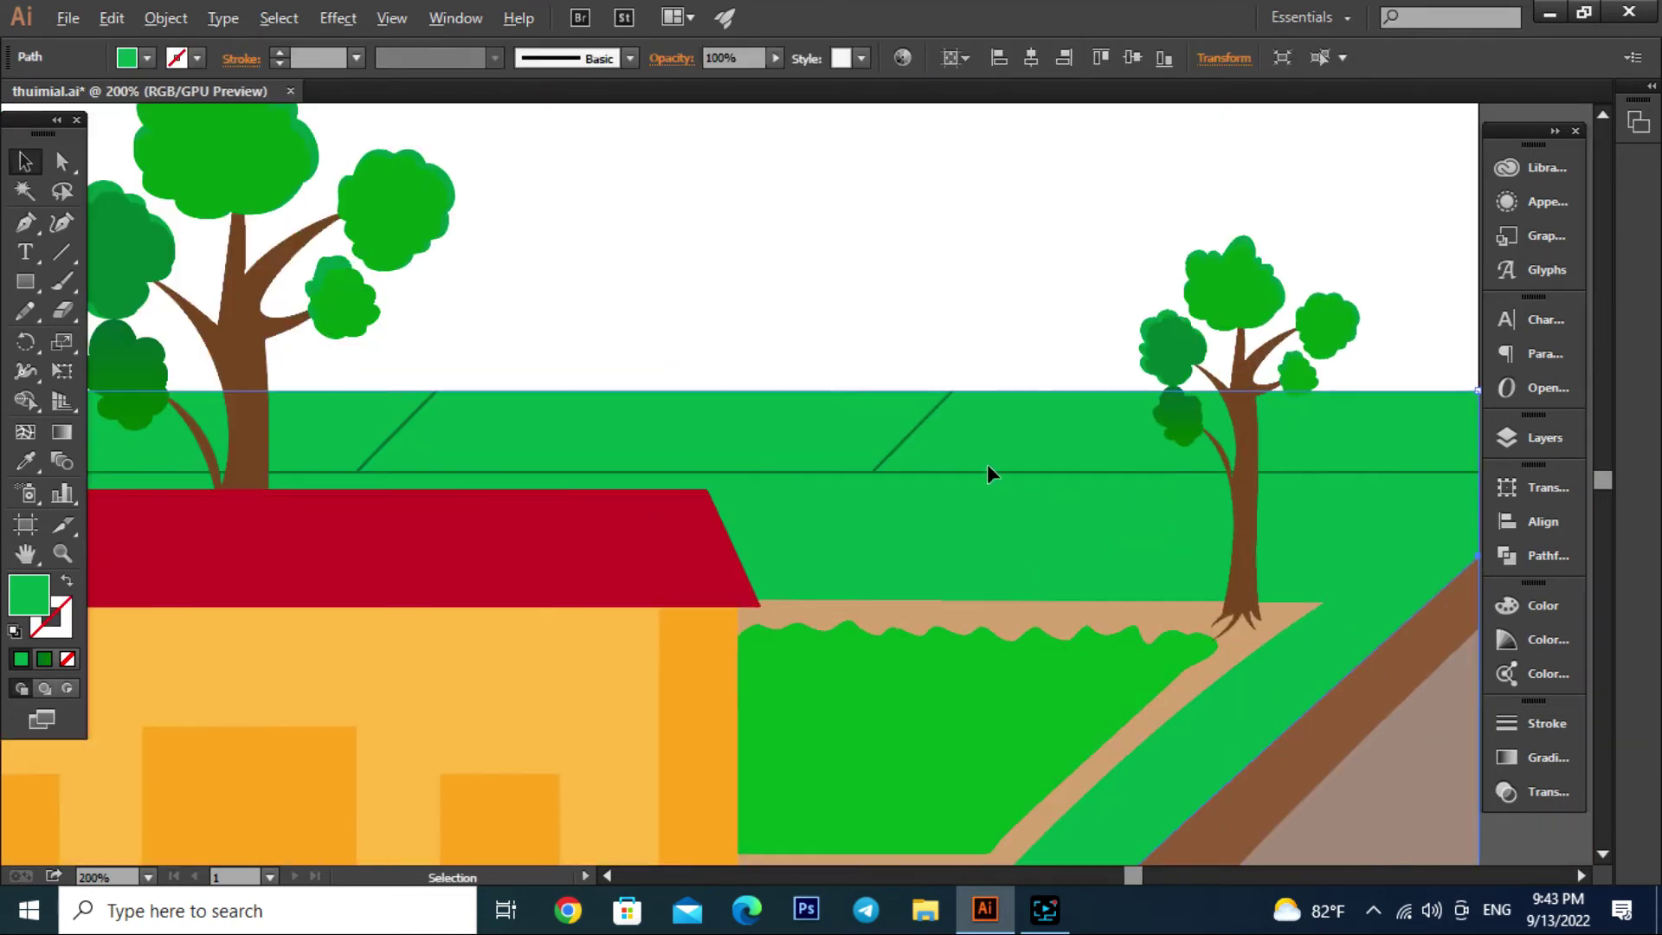
mouse_move(924, 430)
left_mouse_down()
mouse_move(1061, 507)
mouse_move(901, 641)
left_mouse_up()
scroll(1022, 551, "up", 2)
key("a")
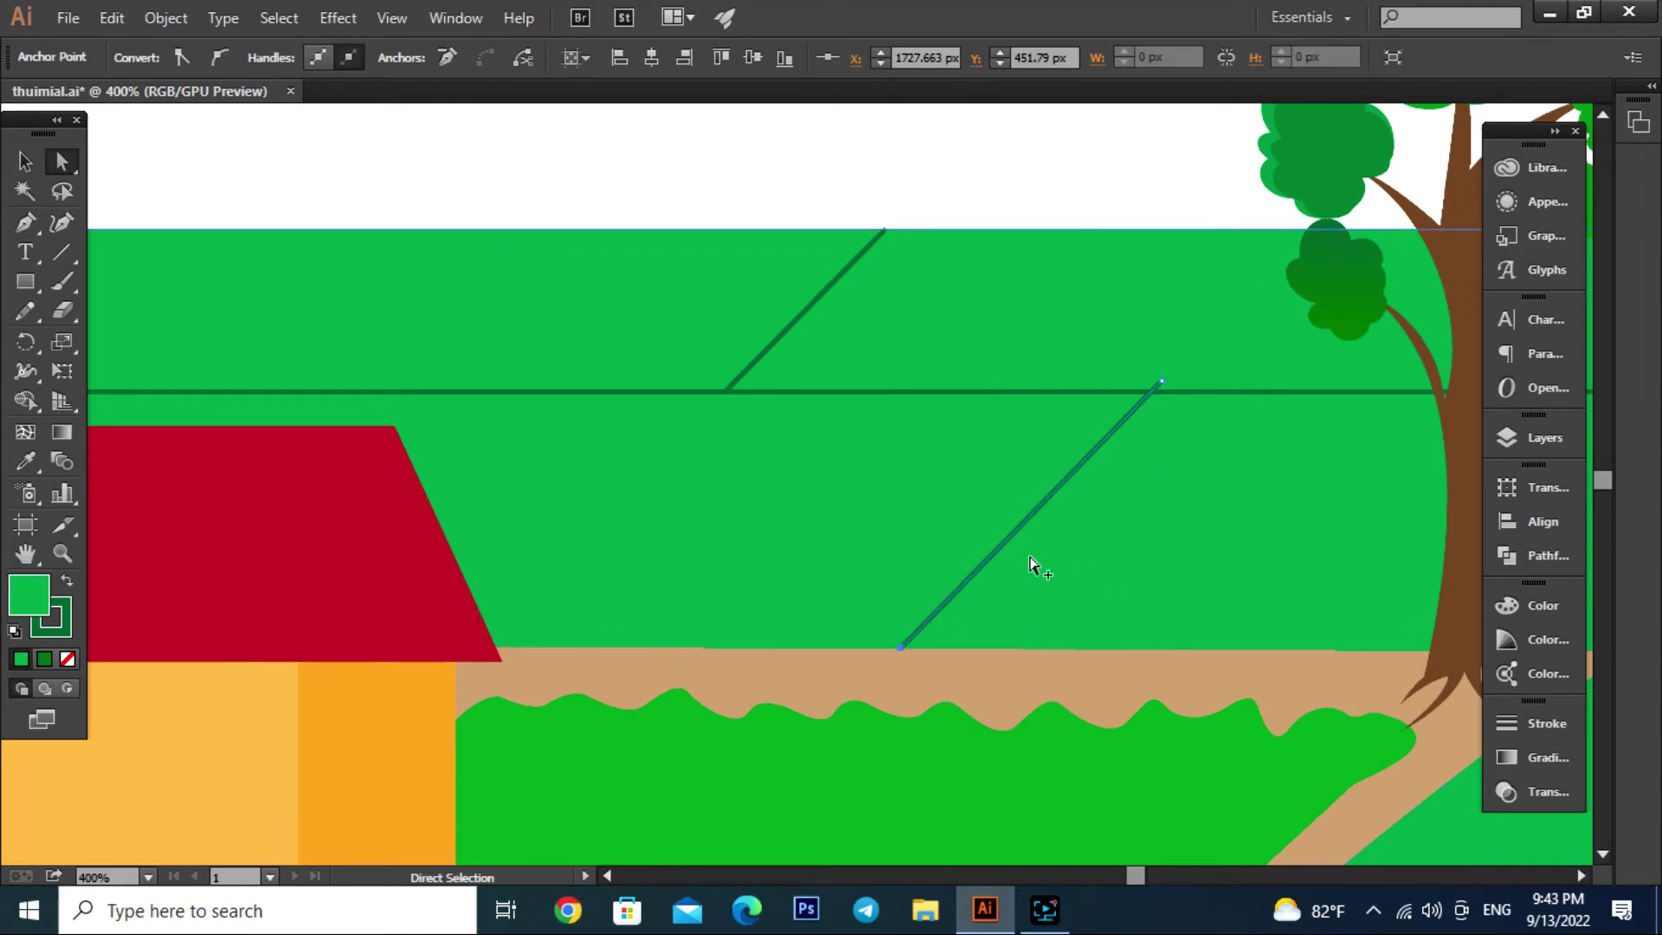
scroll(1031, 563, "down", 3)
key("v")
scroll(1332, 447, "down", 5)
left_click(1328, 488)
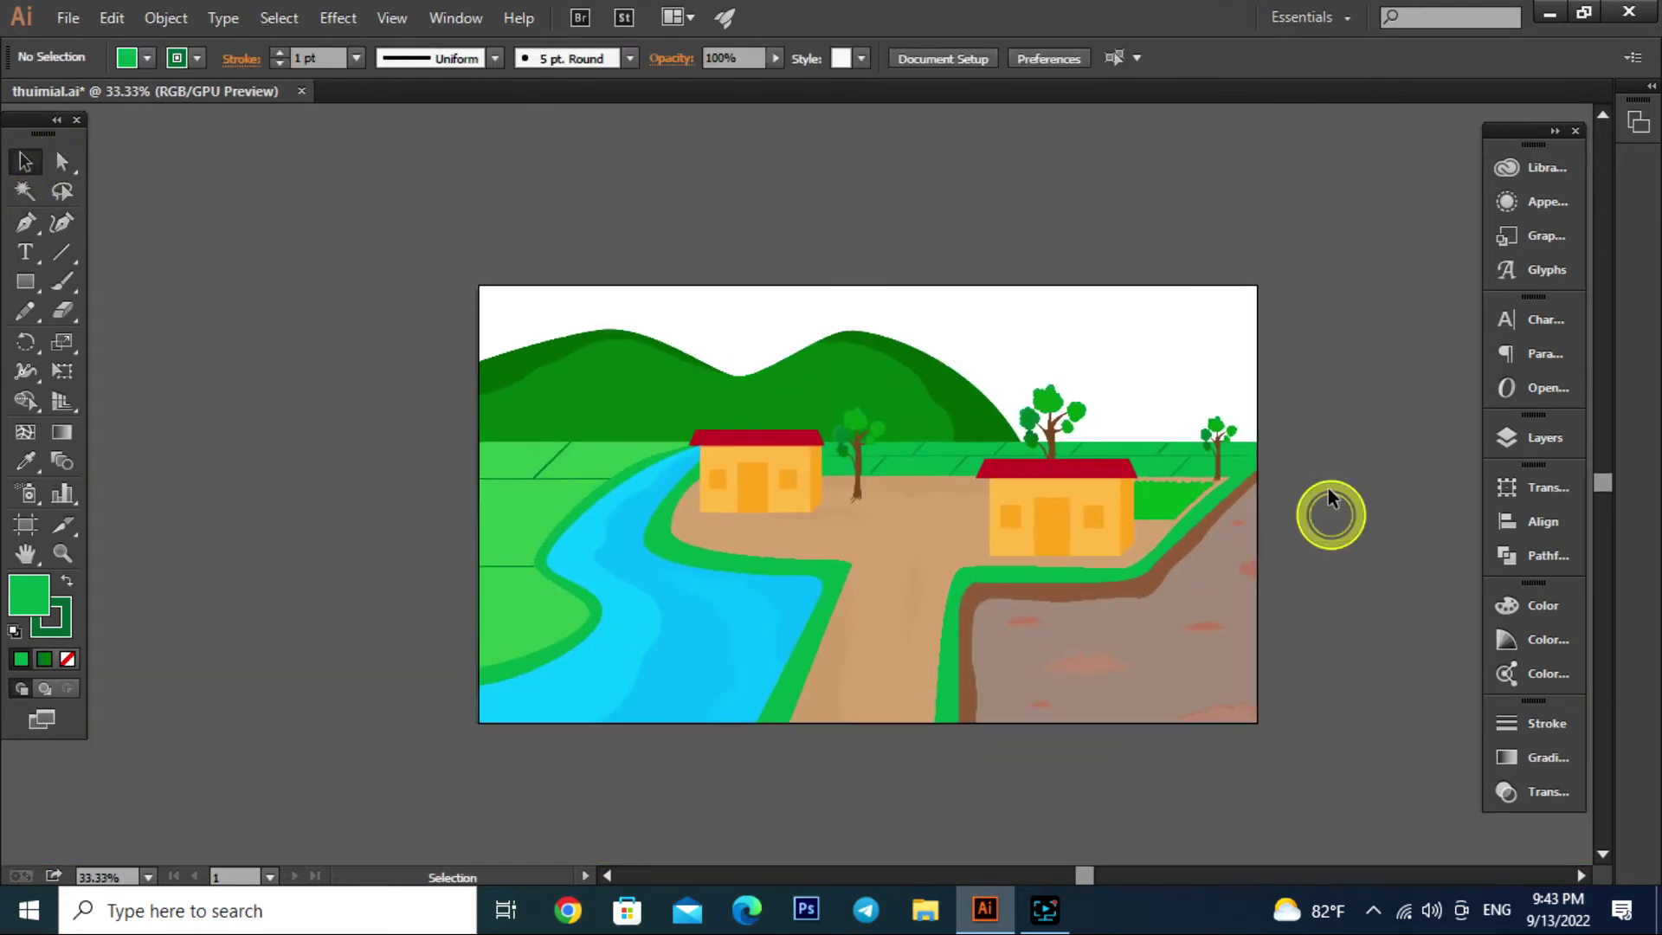
Draw a rectangle covering the sky area and send it to the back
left_click(25, 281)
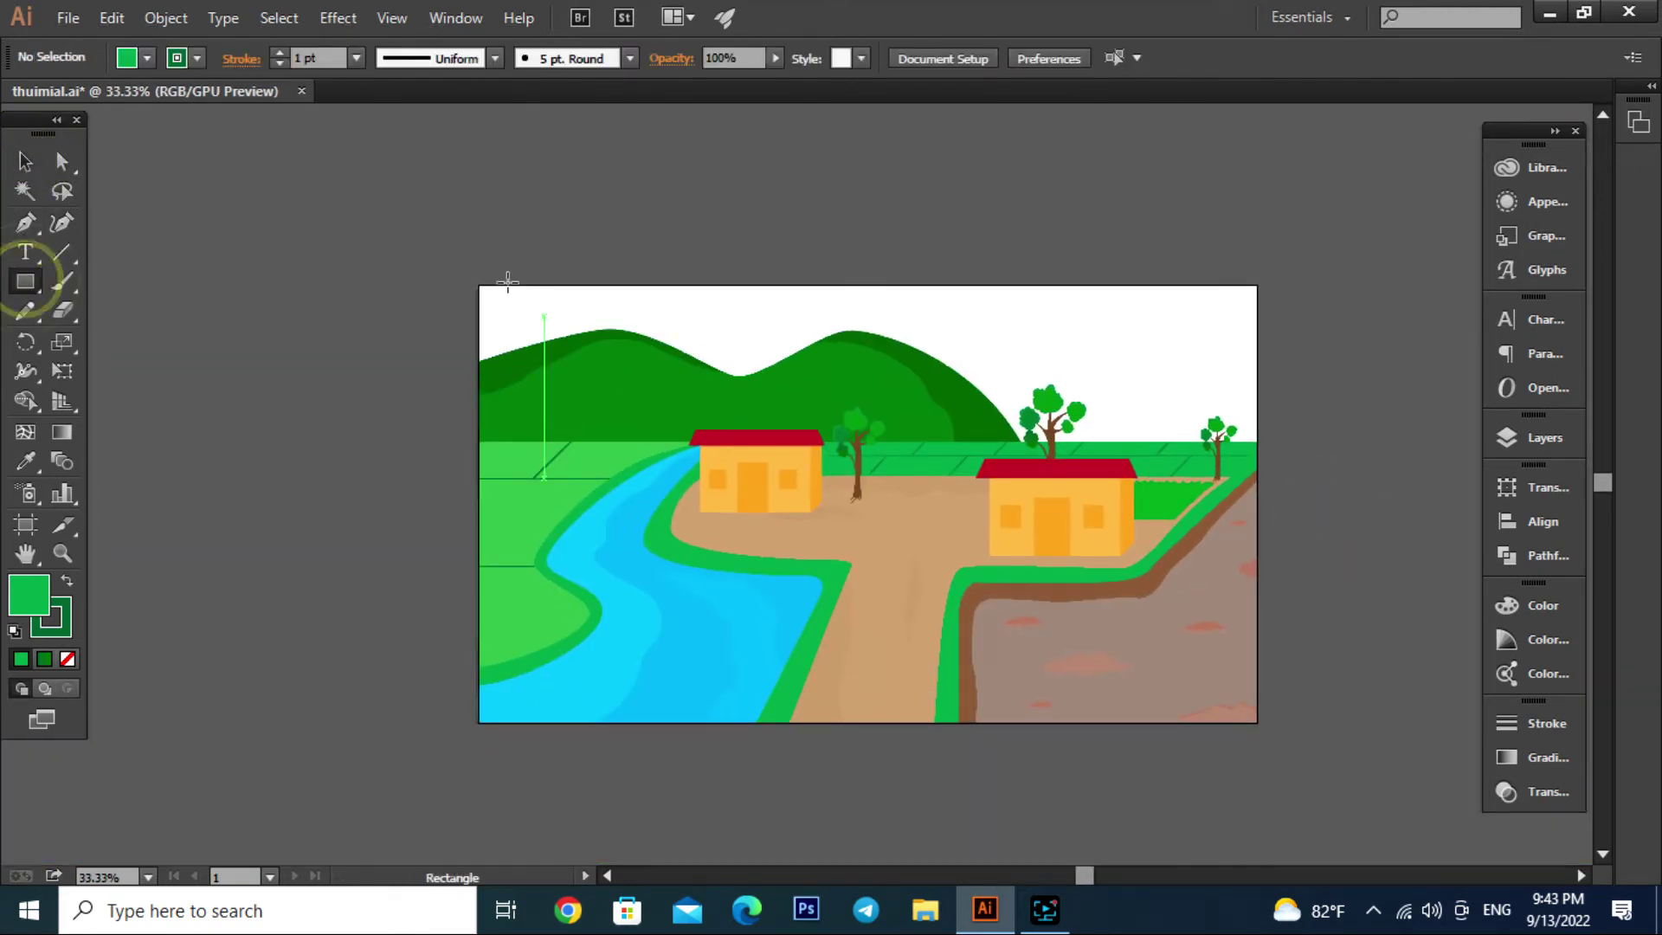
left_click_drag(479, 285, 1257, 441)
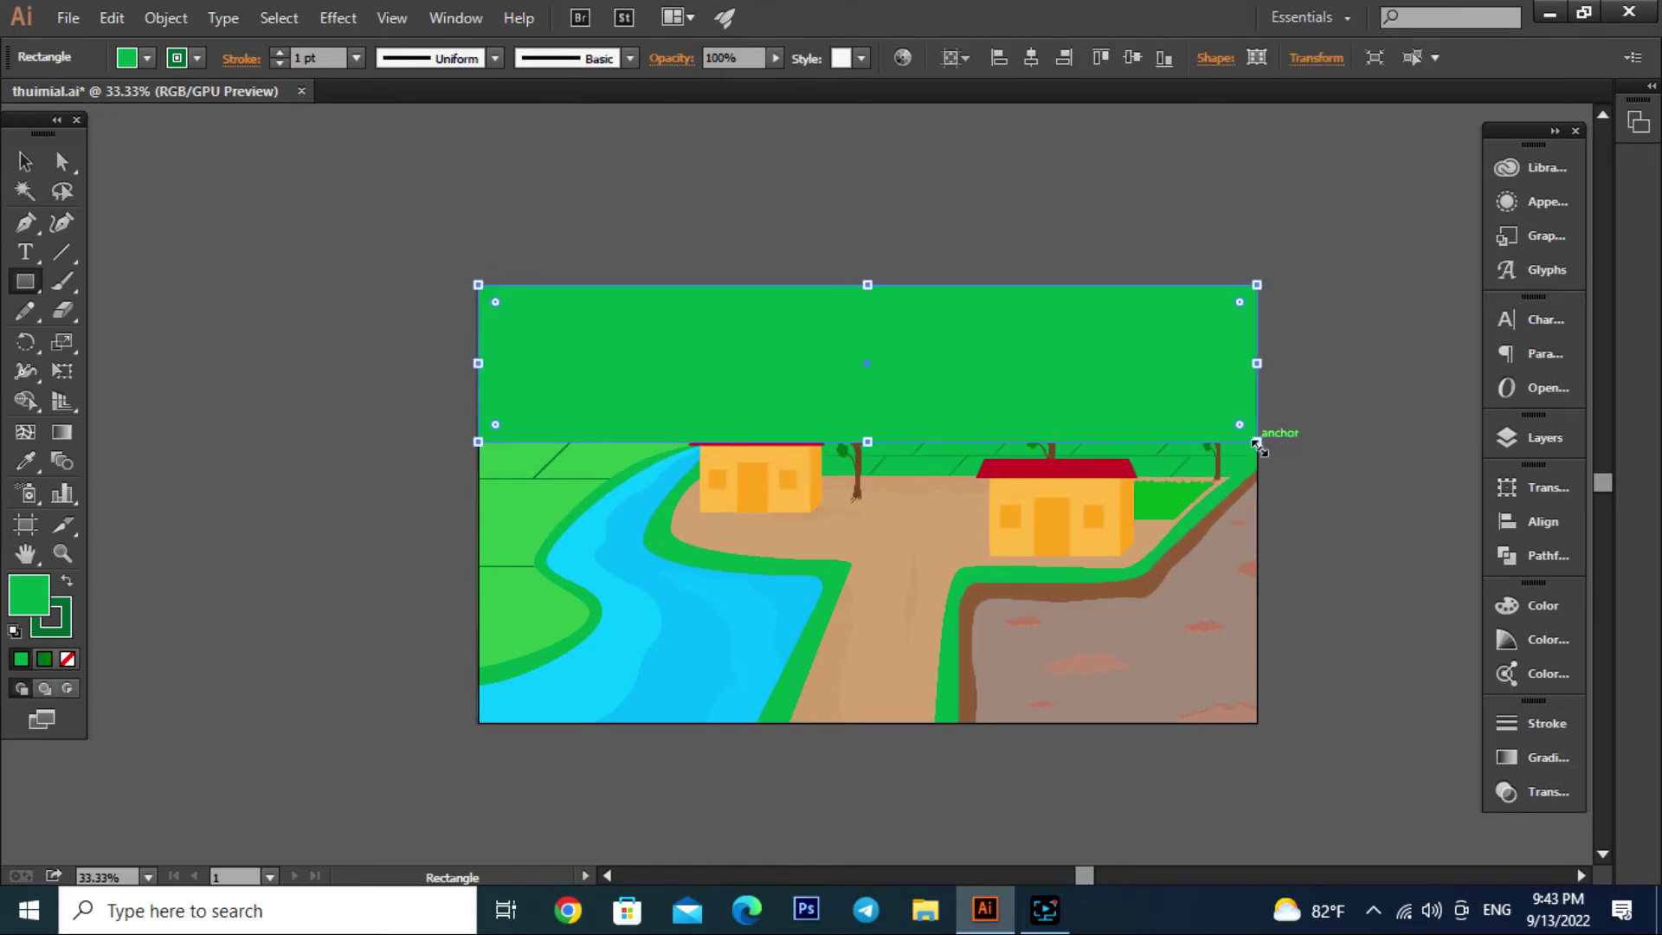
left_click(25, 162)
key("ctrl+shift+bracketleft")
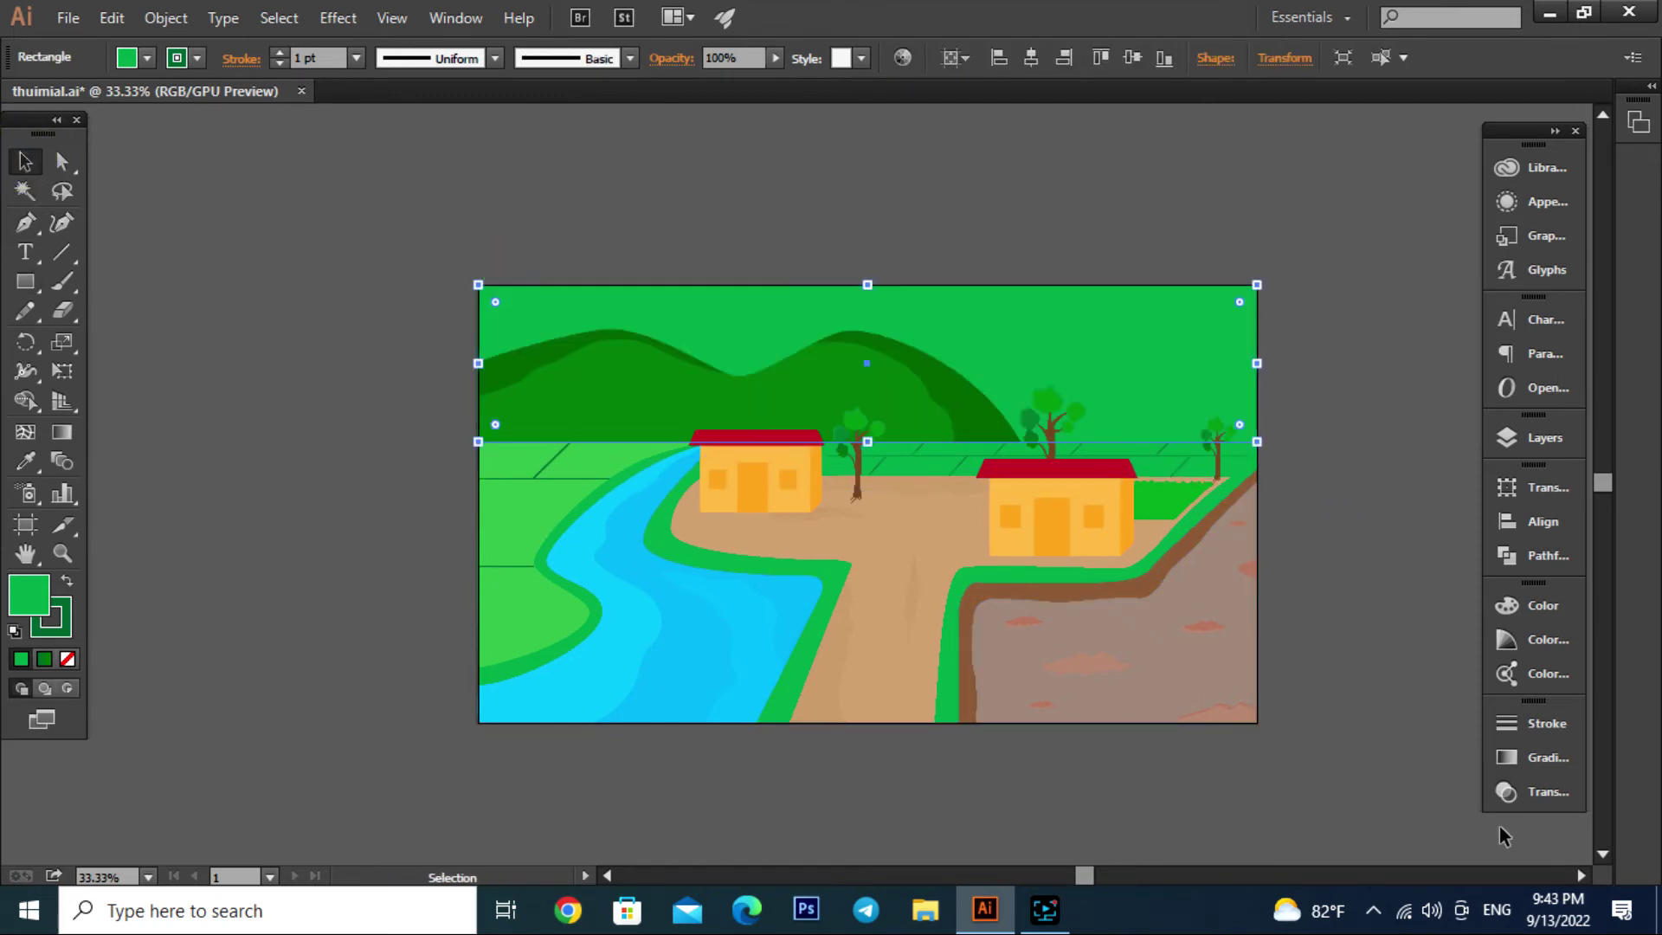
Apply a gradient fill to the sky rectangle and make its right stop blue
left_click(1550, 758)
left_click(1328, 779)
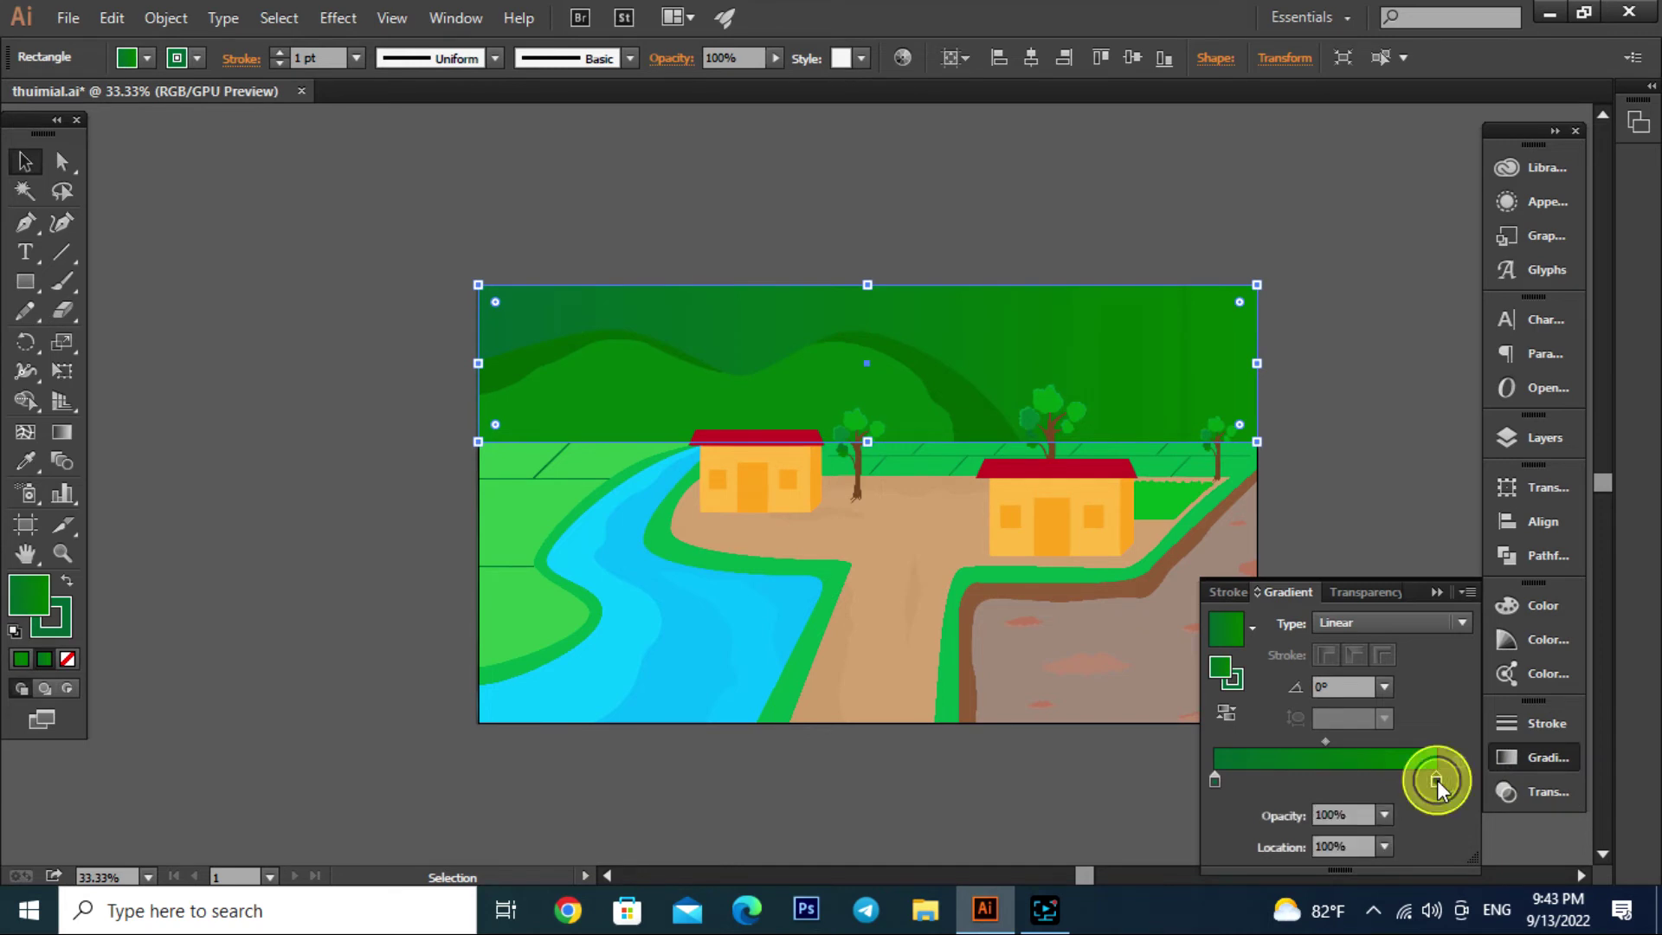
double_click(1437, 780)
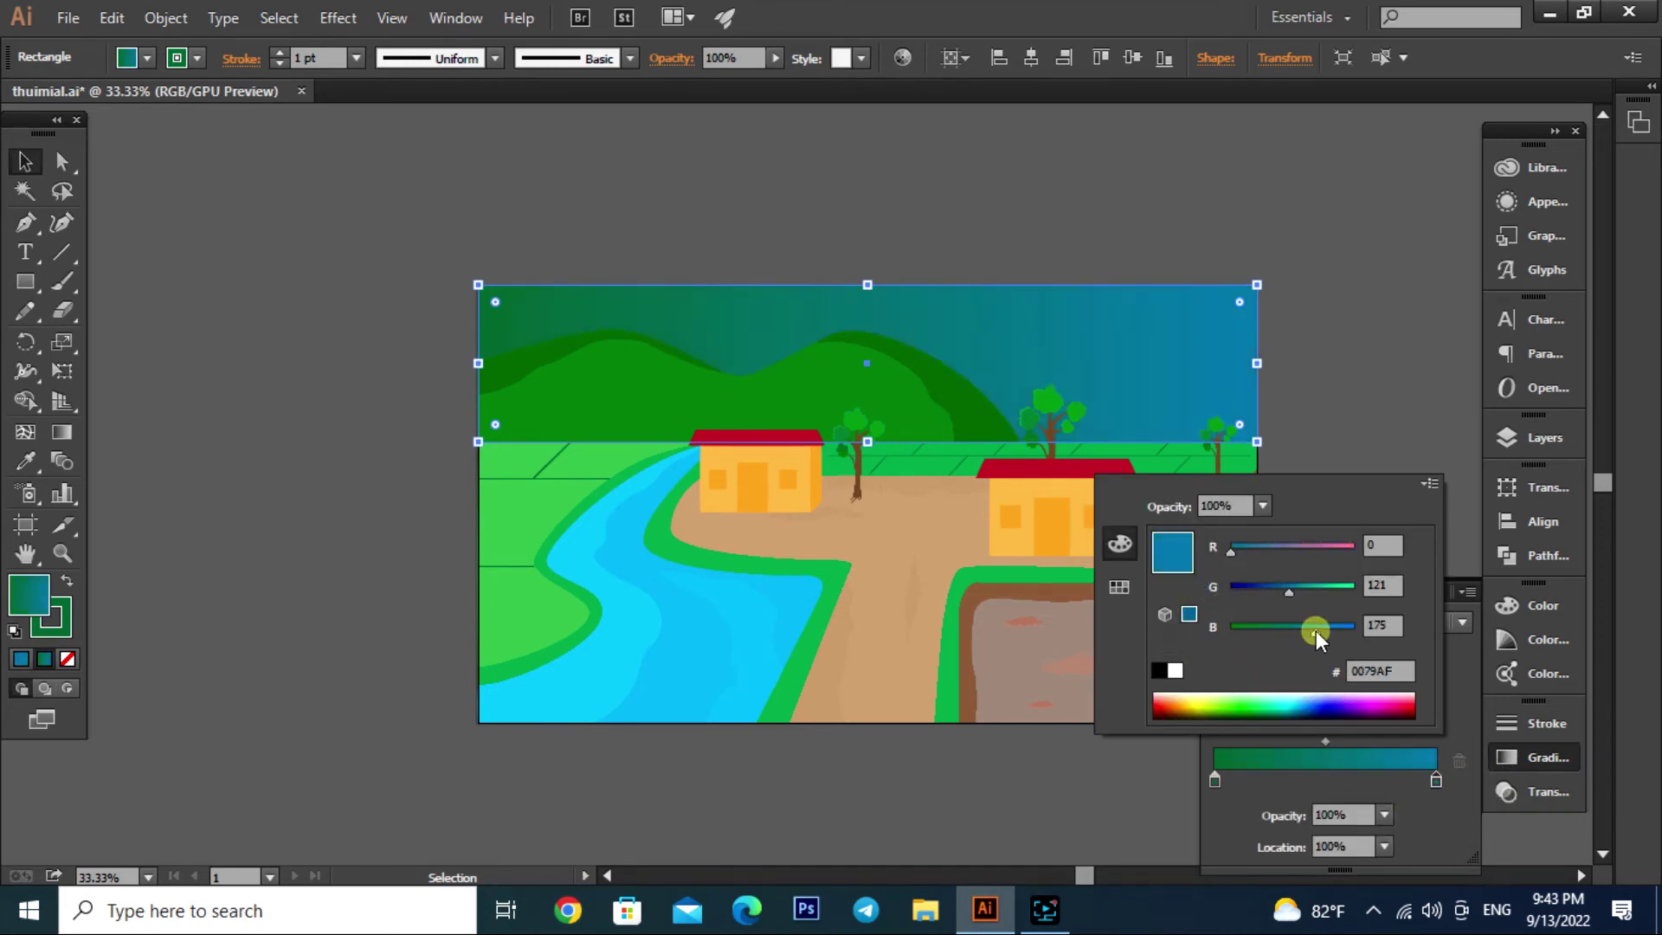
left_click_drag(1289, 591, 1223, 588)
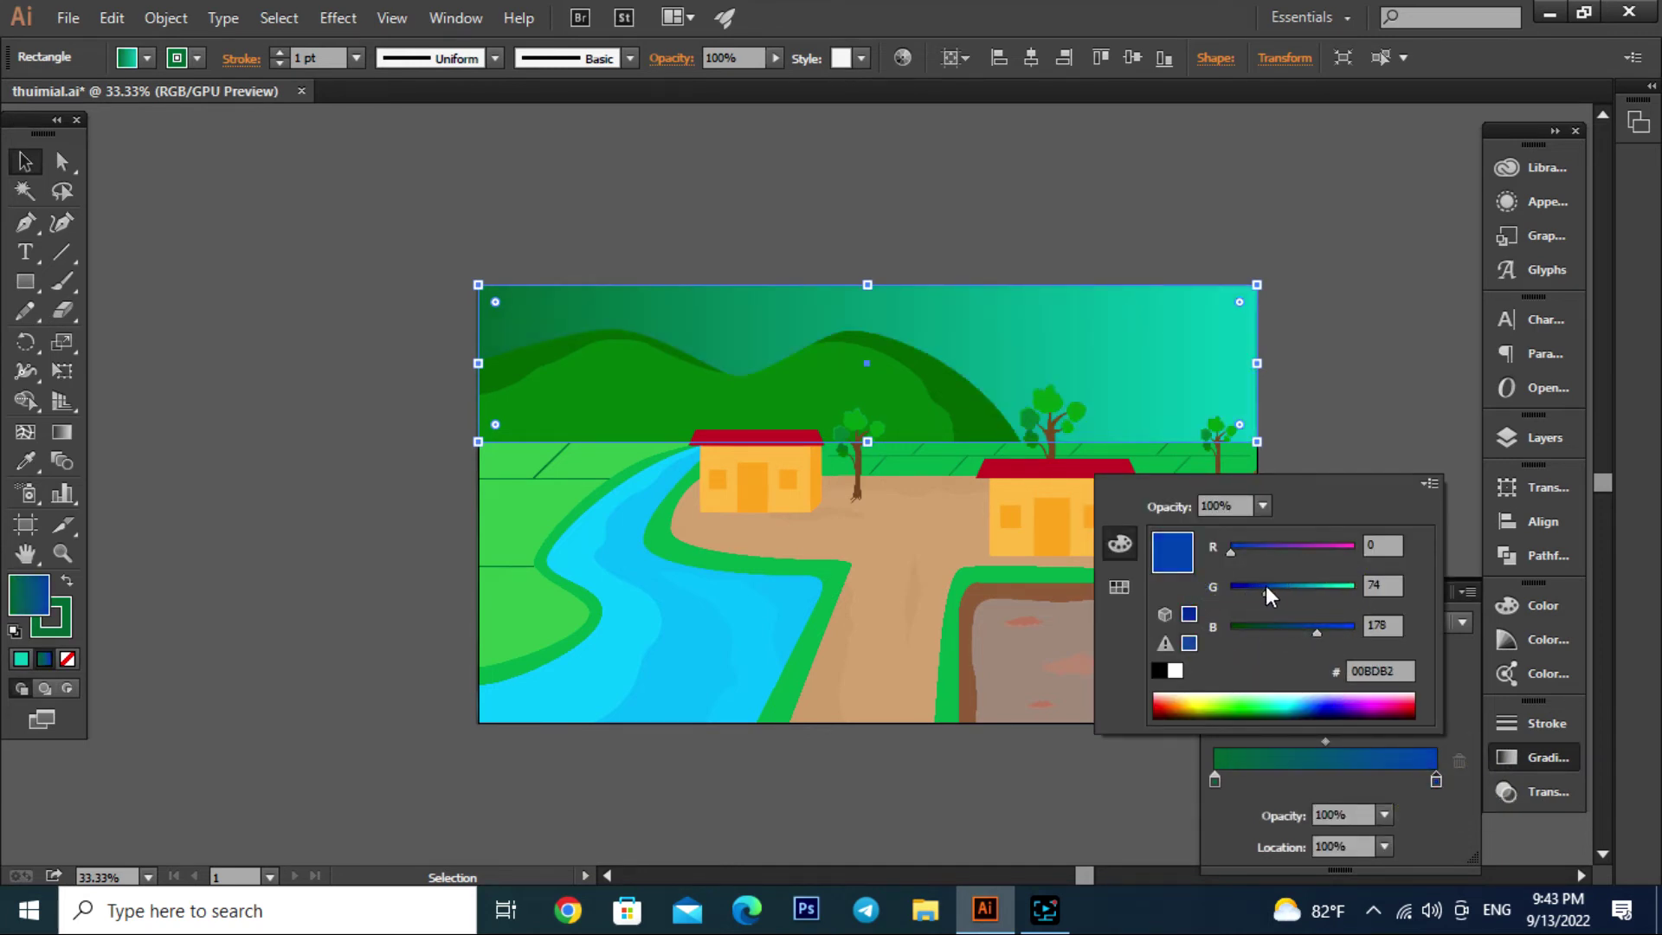
left_click(1361, 431)
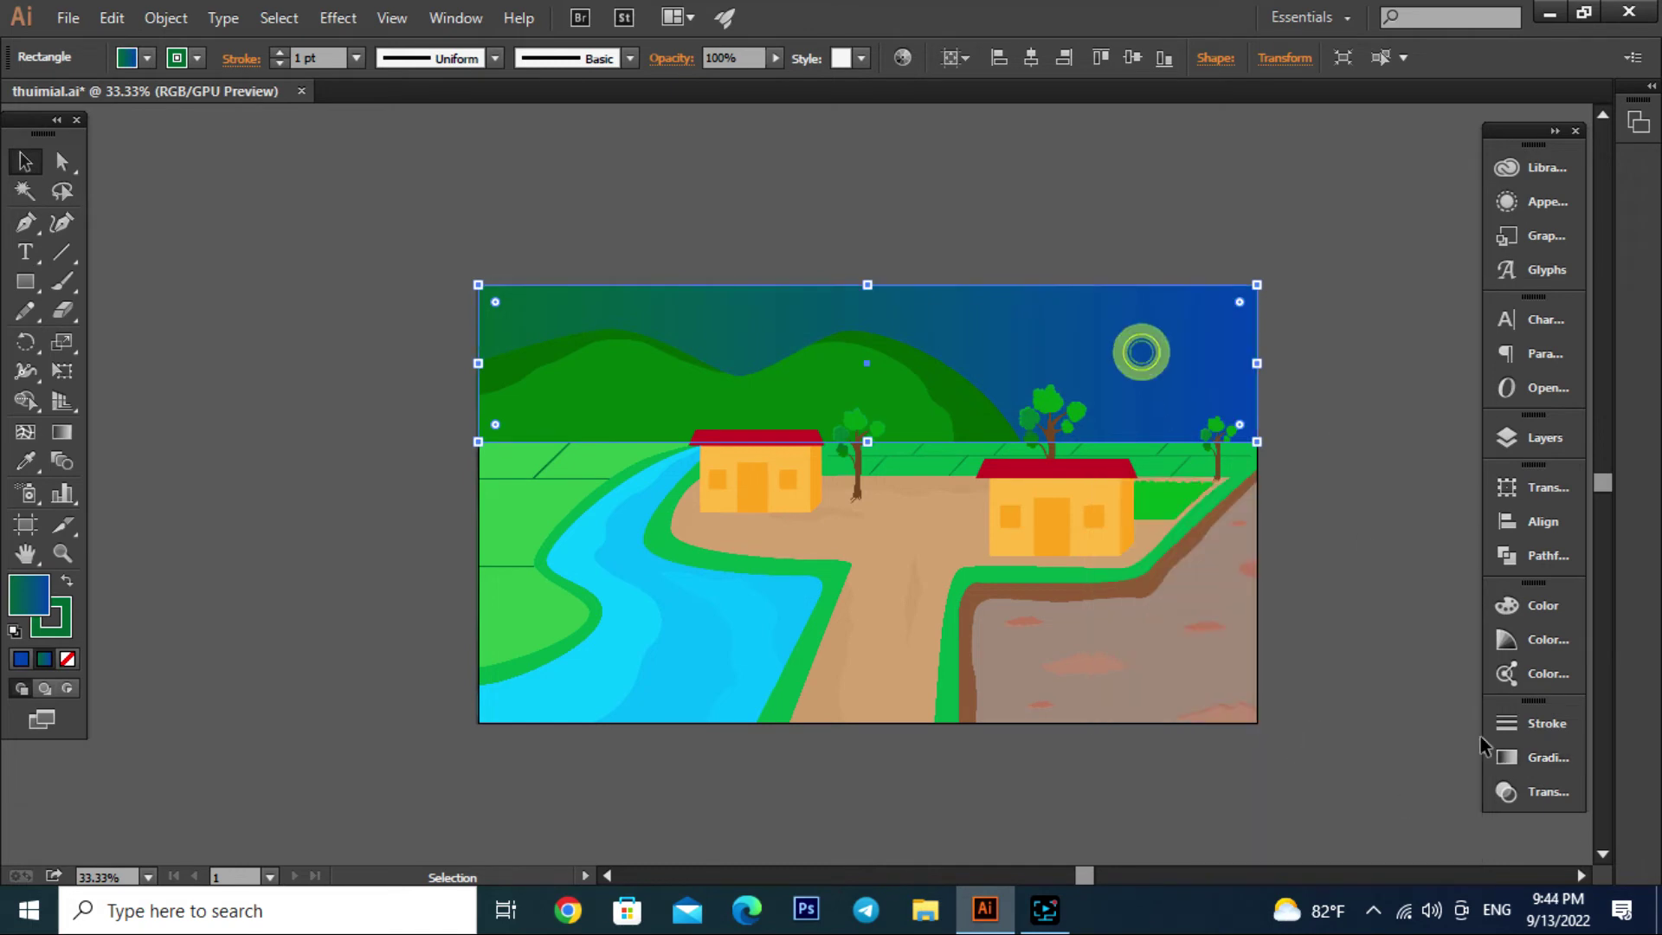
Set the left gradient stop to light cyan and drag the gradient to run vertically
left_click(1547, 758)
double_click(1216, 779)
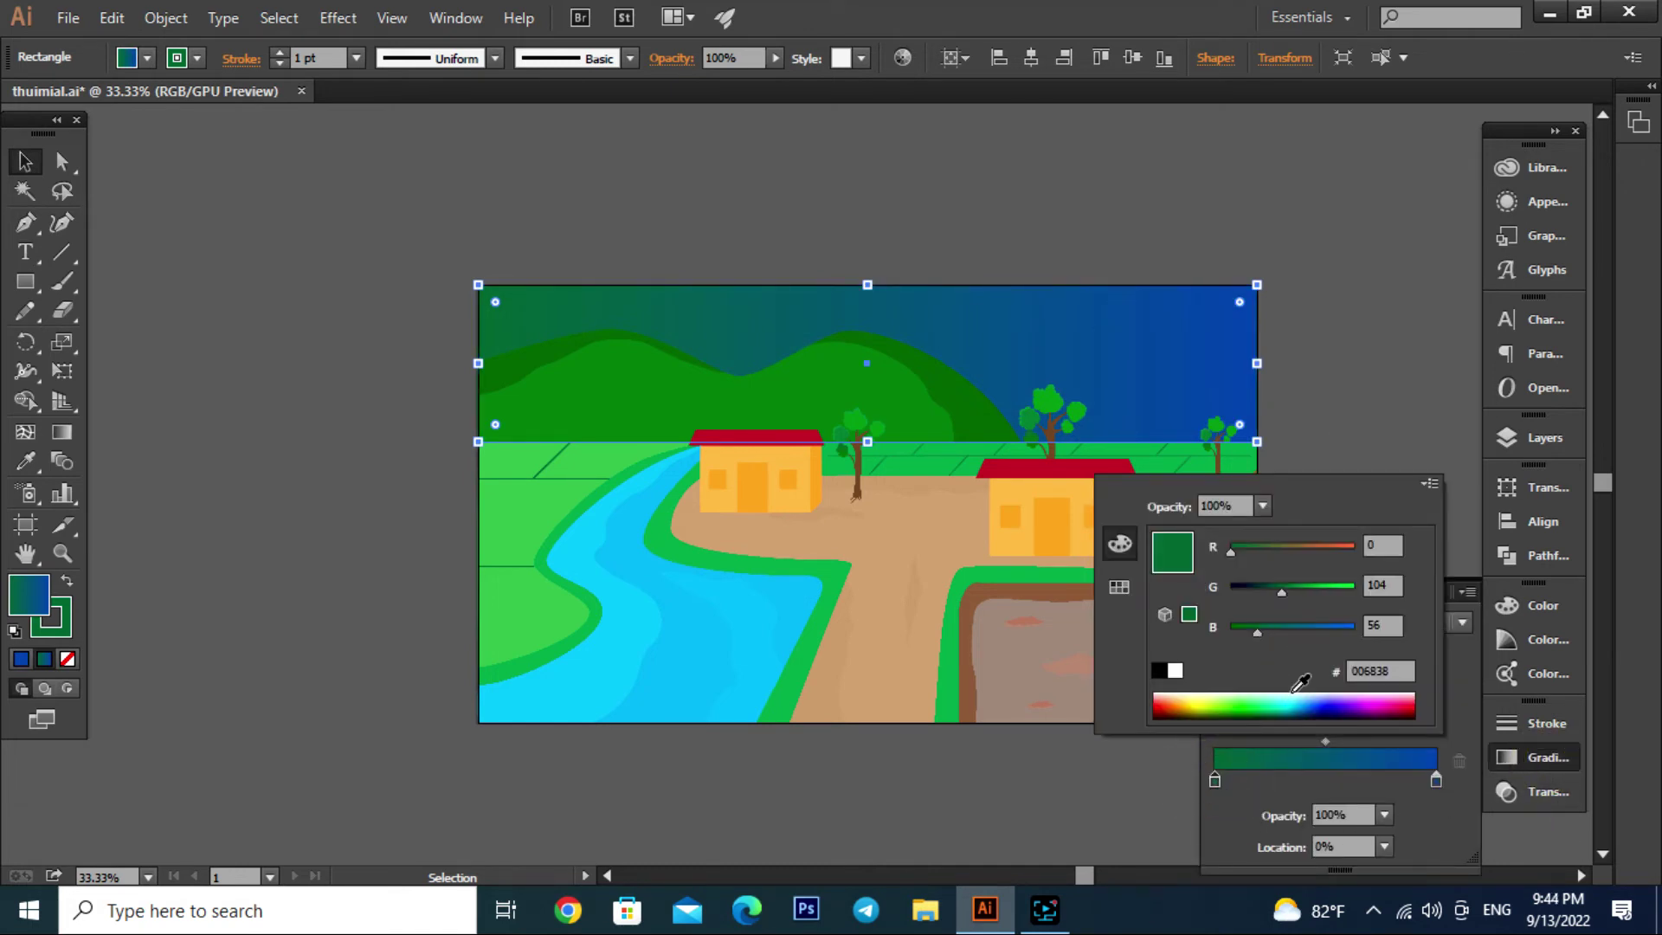
left_click(1291, 698)
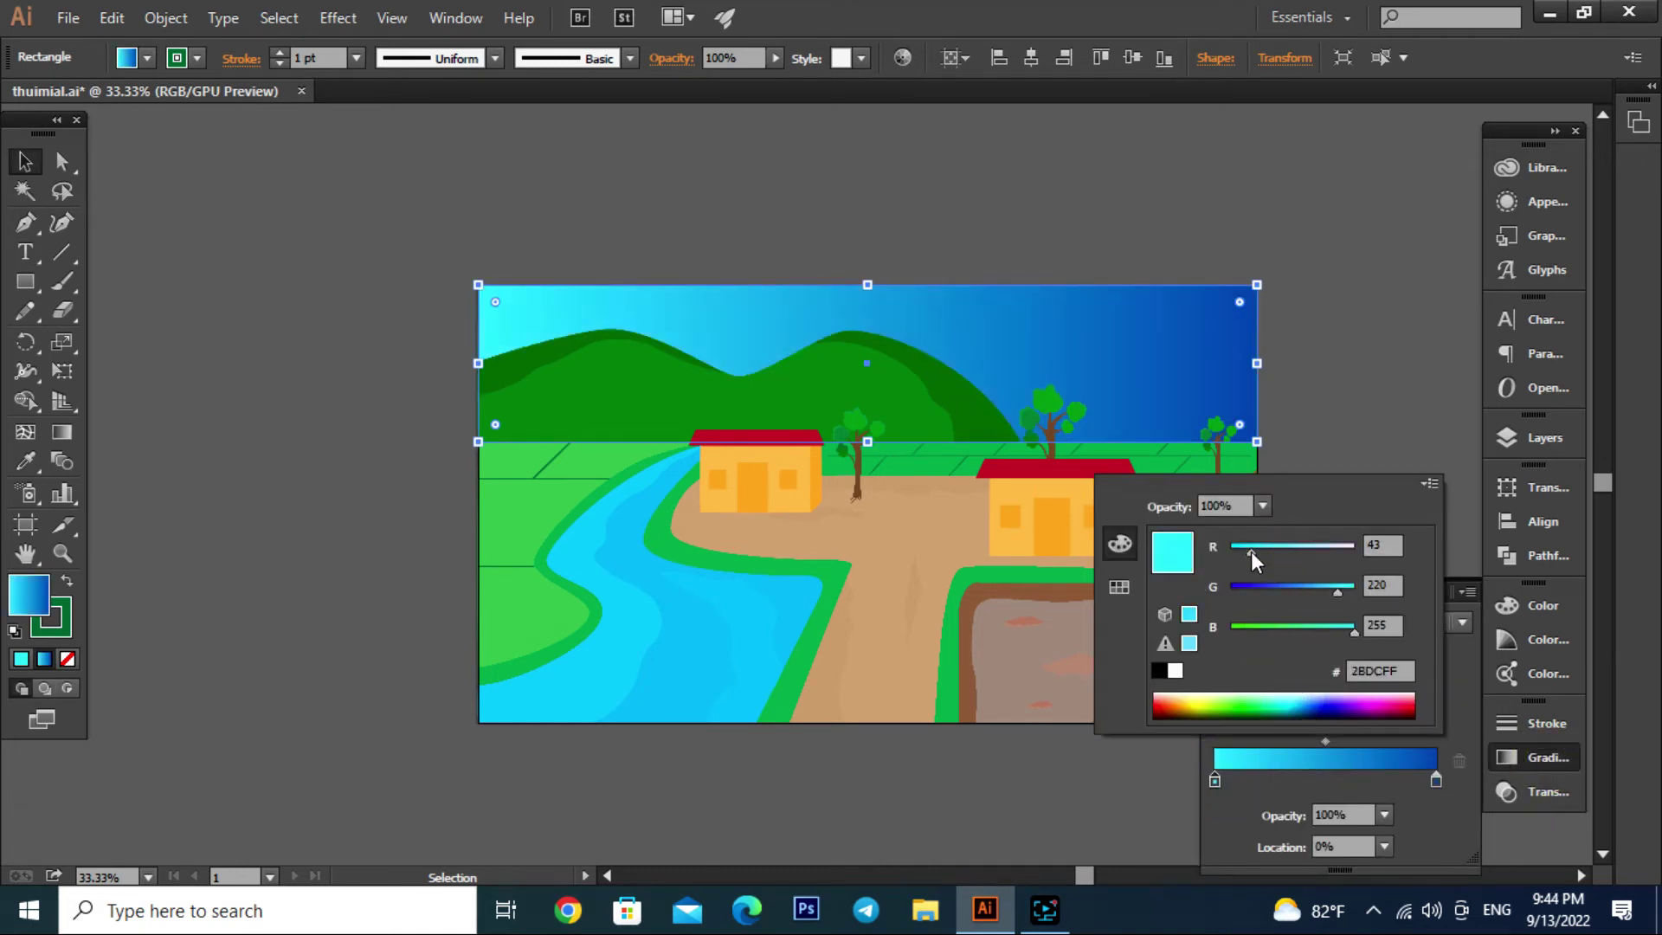
left_click_drag(1336, 592, 1332, 591)
left_click(1330, 422)
left_click(62, 431)
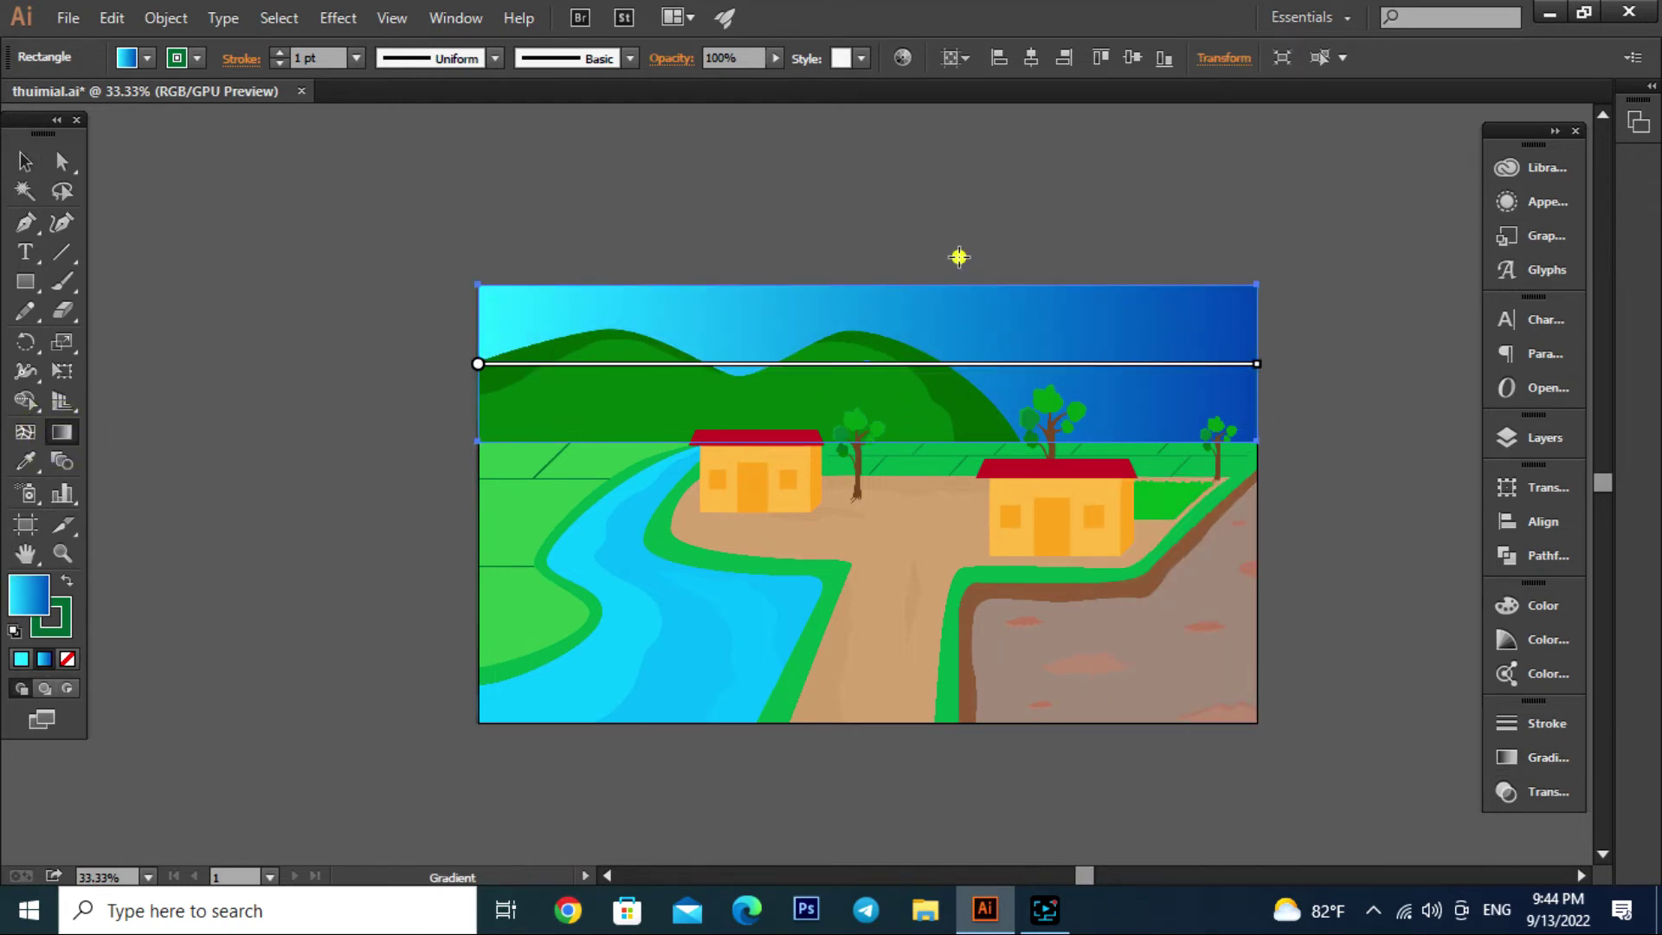
mouse_move(960, 256)
left_mouse_down()
mouse_move(959, 405)
mouse_move(959, 285)
left_mouse_up()
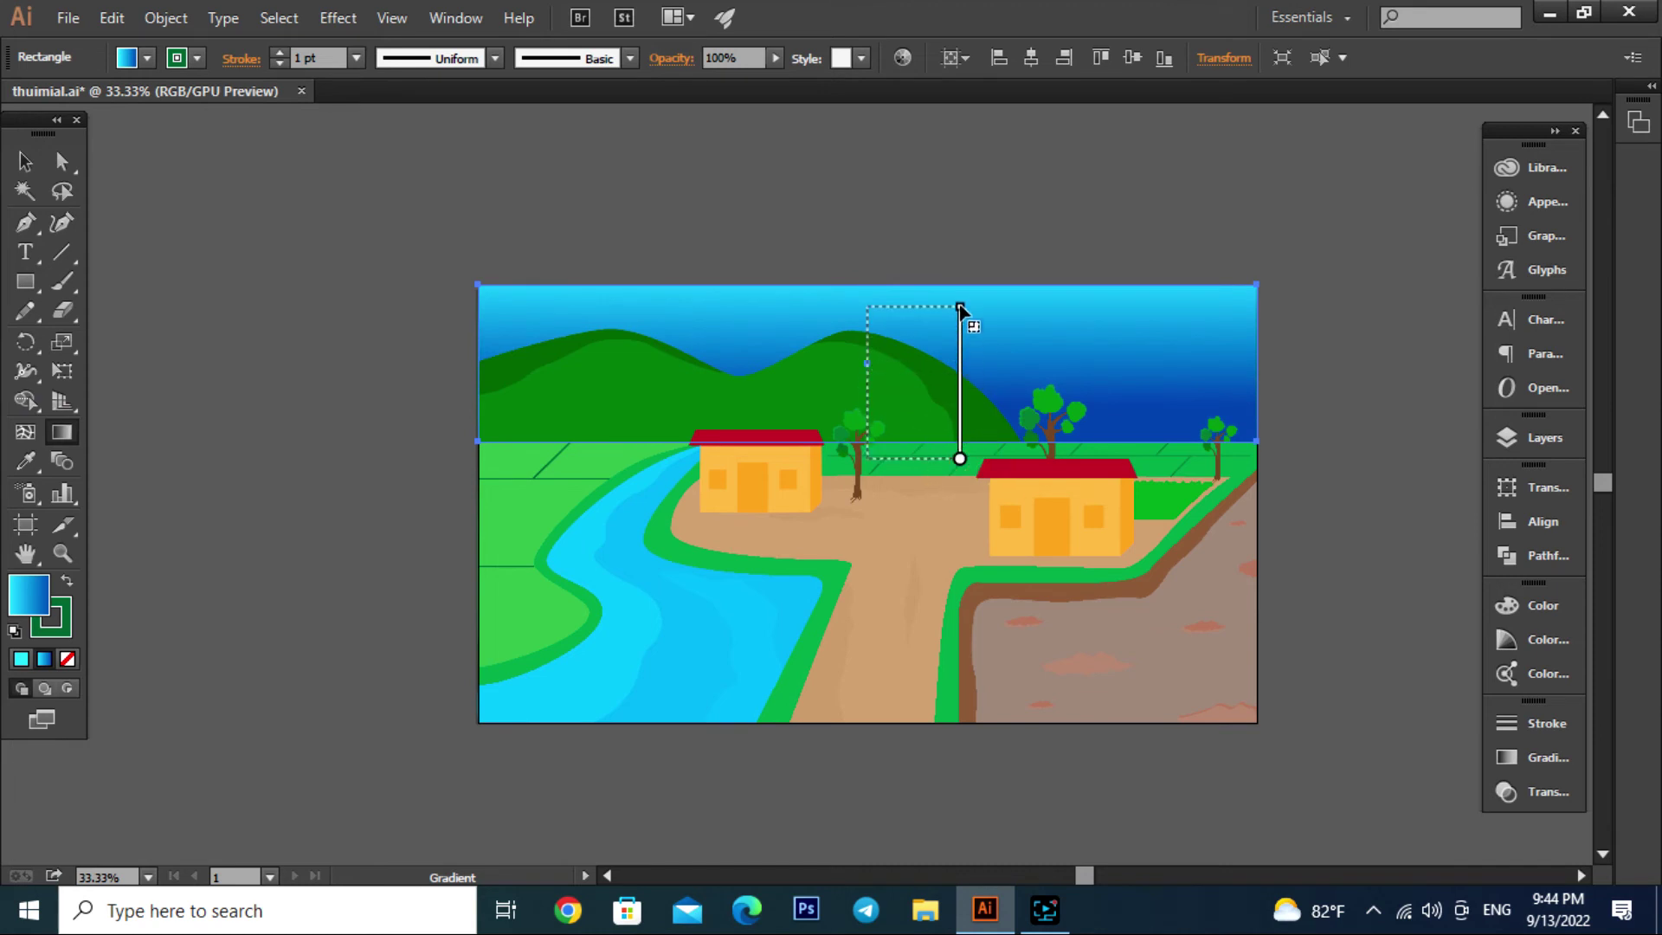
Lighten the sky gradient's dark blue stop to a softer medium blue
key("v")
left_click(127, 224)
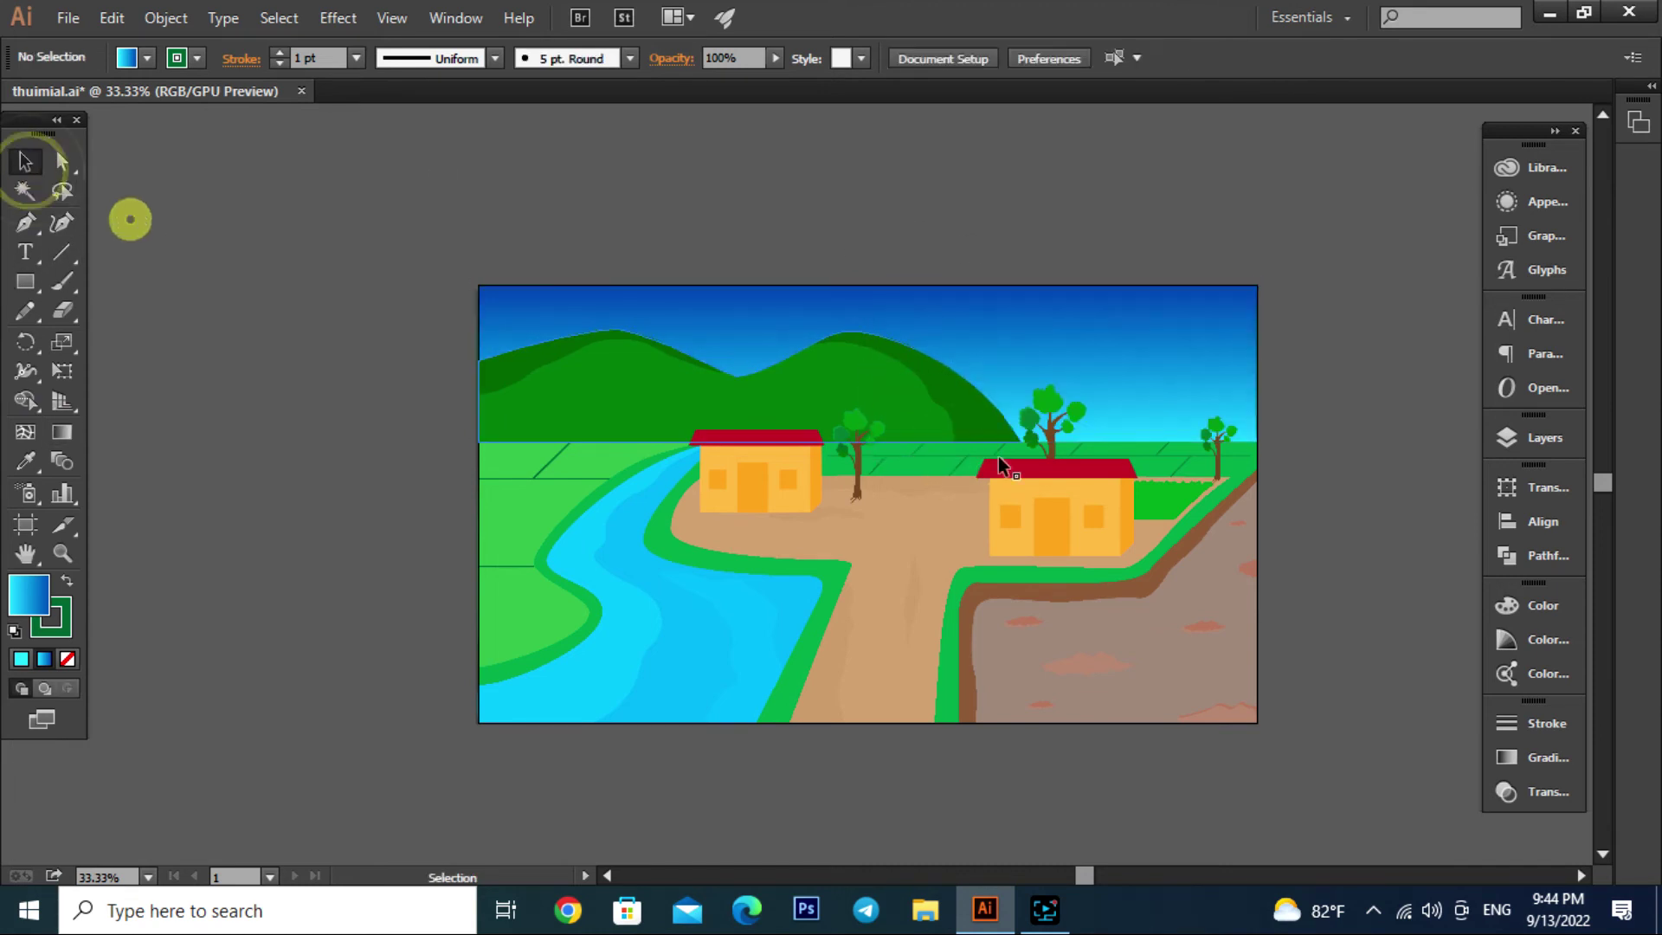
scroll(1323, 313, "down", 1)
scroll(1150, 397, "up", 1)
scroll(1120, 378, "up", 1)
left_click(1120, 378)
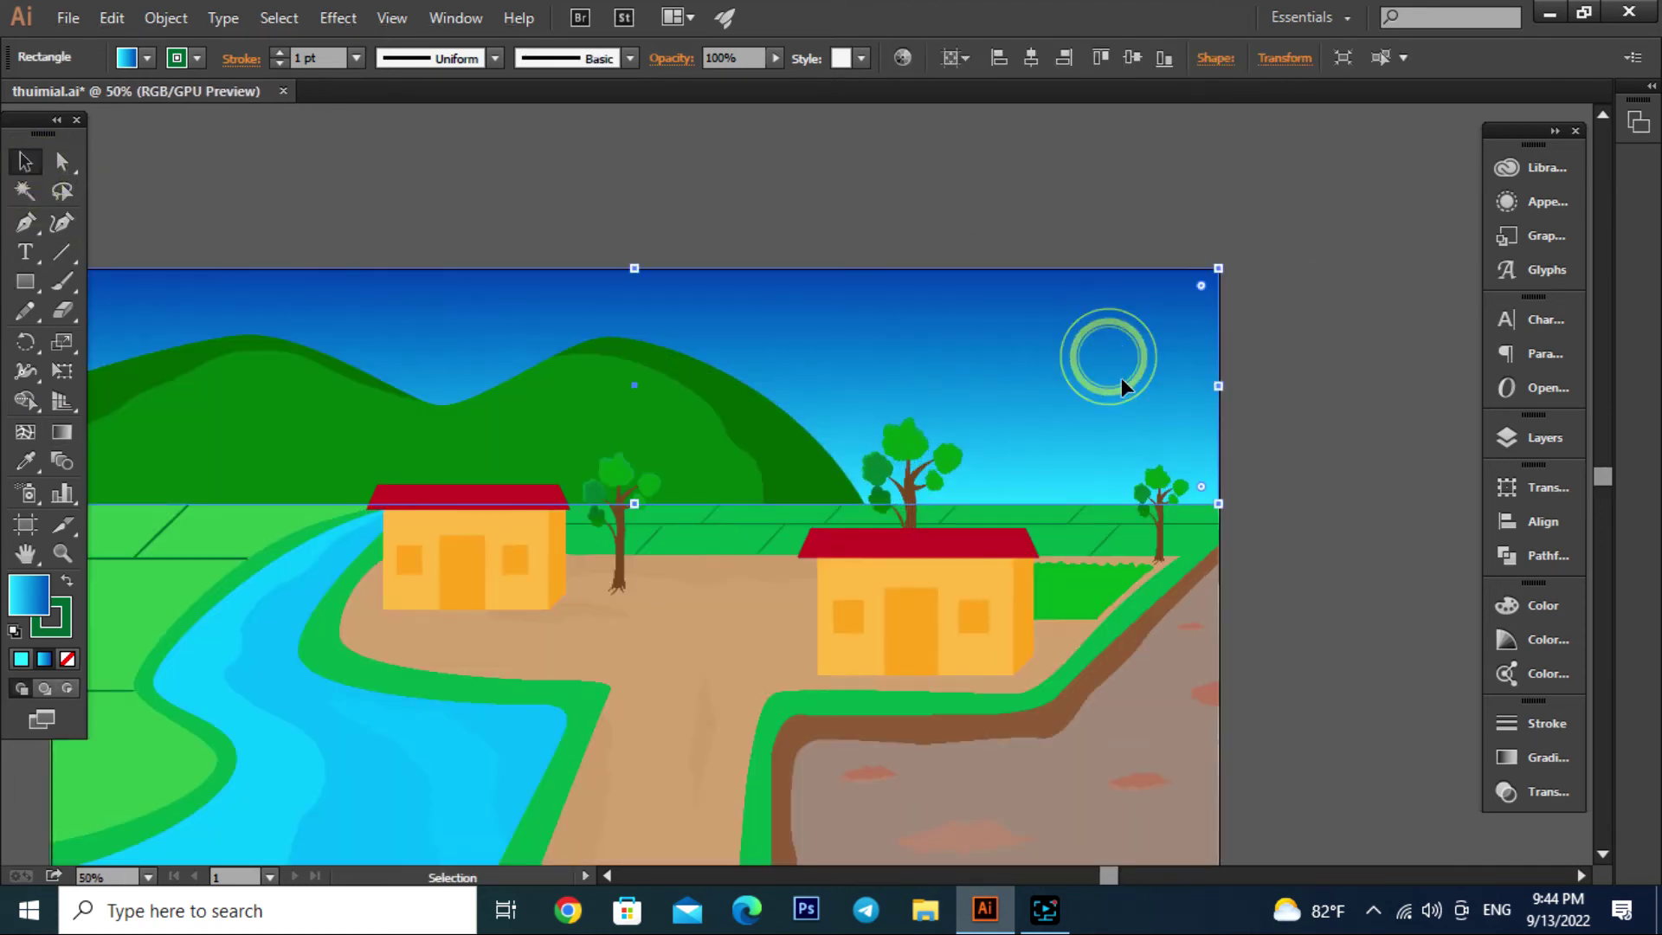
left_click(1547, 762)
double_click(1436, 779)
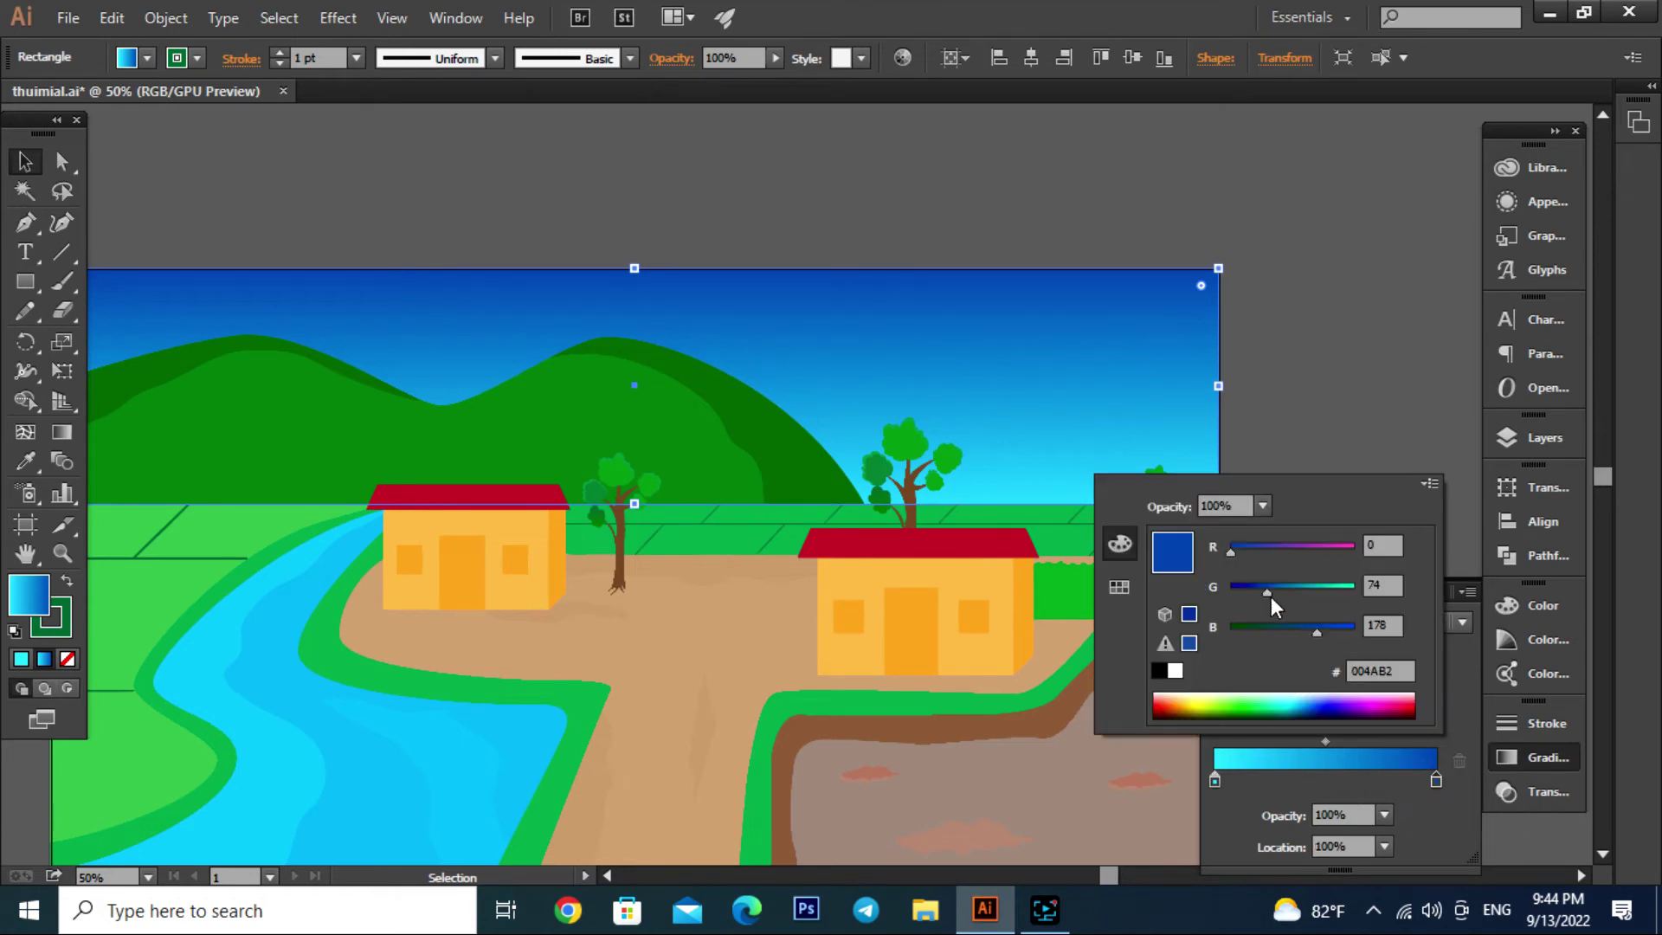
left_click_drag(1271, 595, 1296, 595)
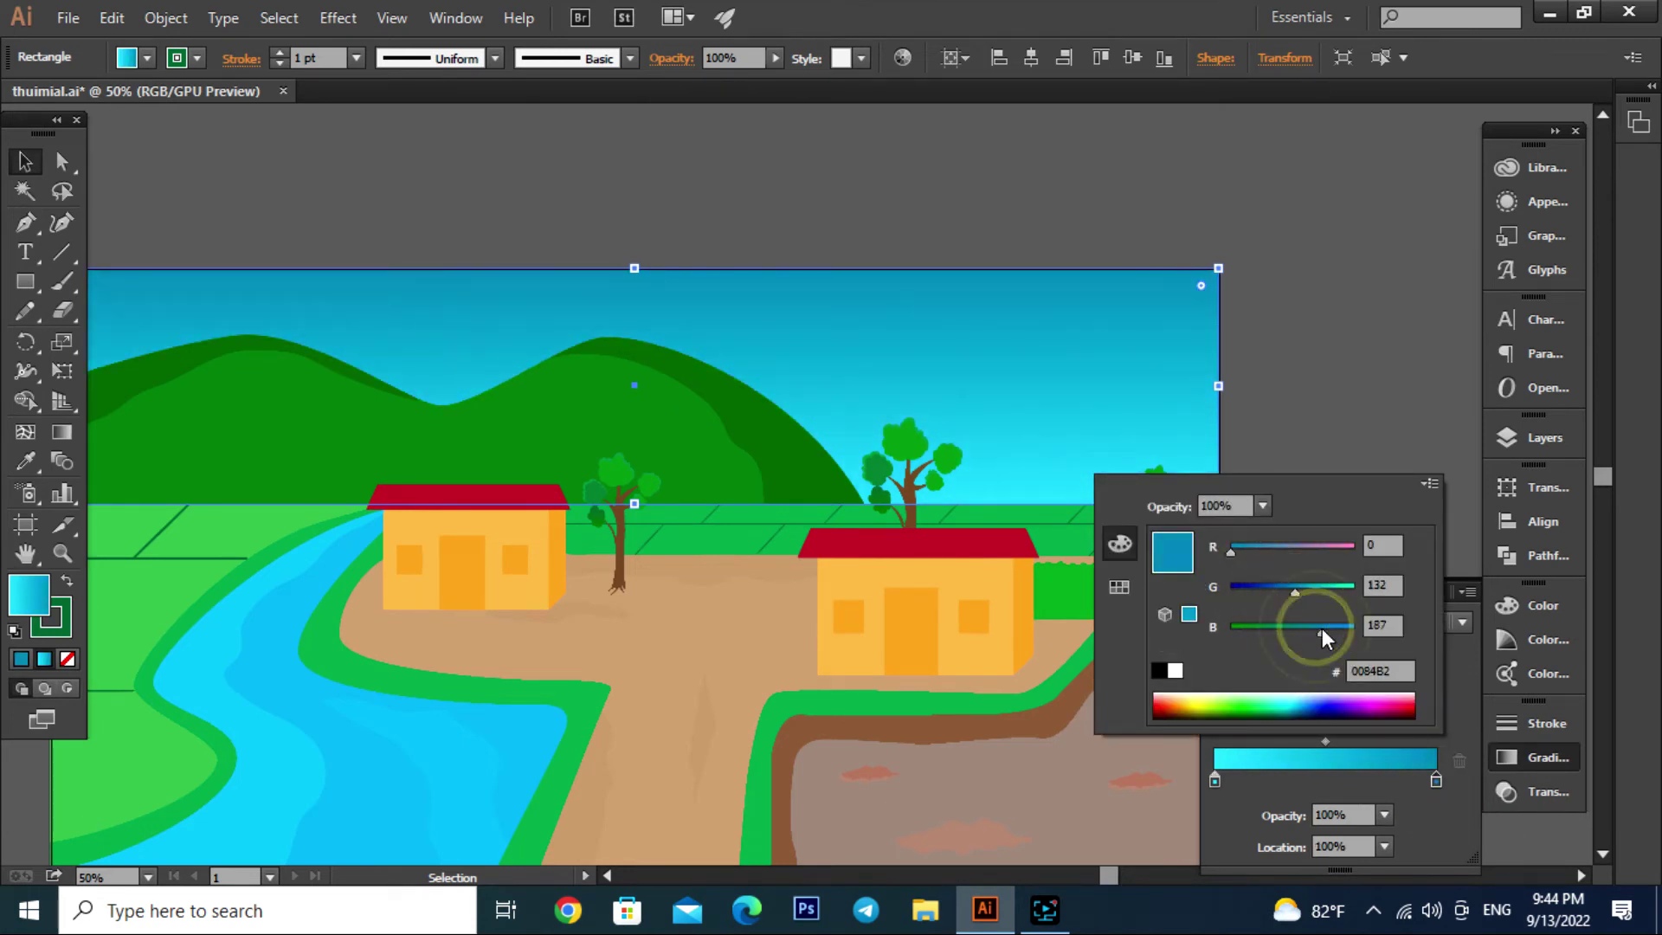
left_click_drag(1322, 628, 1331, 632)
left_click(1334, 427)
Select and deselect the sky rectangle to review the softer blue-to-cyan gradient
scroll(1319, 429, "down", 3)
scroll(1323, 439, "up", 2)
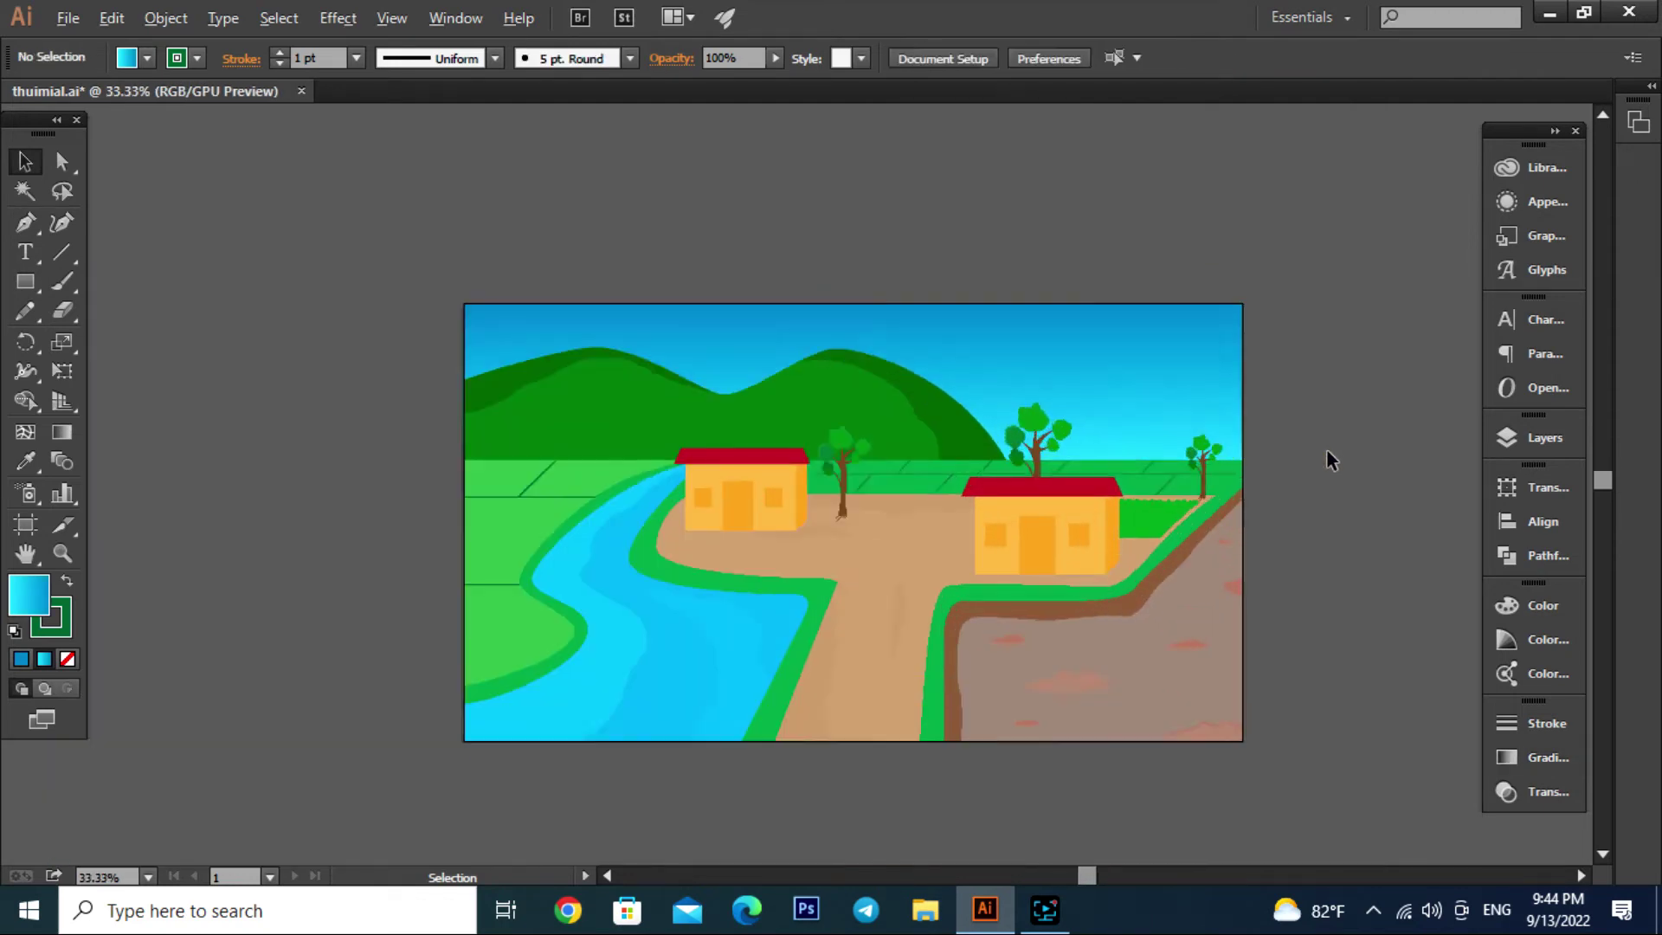
scroll(1326, 449, "up", 1)
left_click(1180, 413)
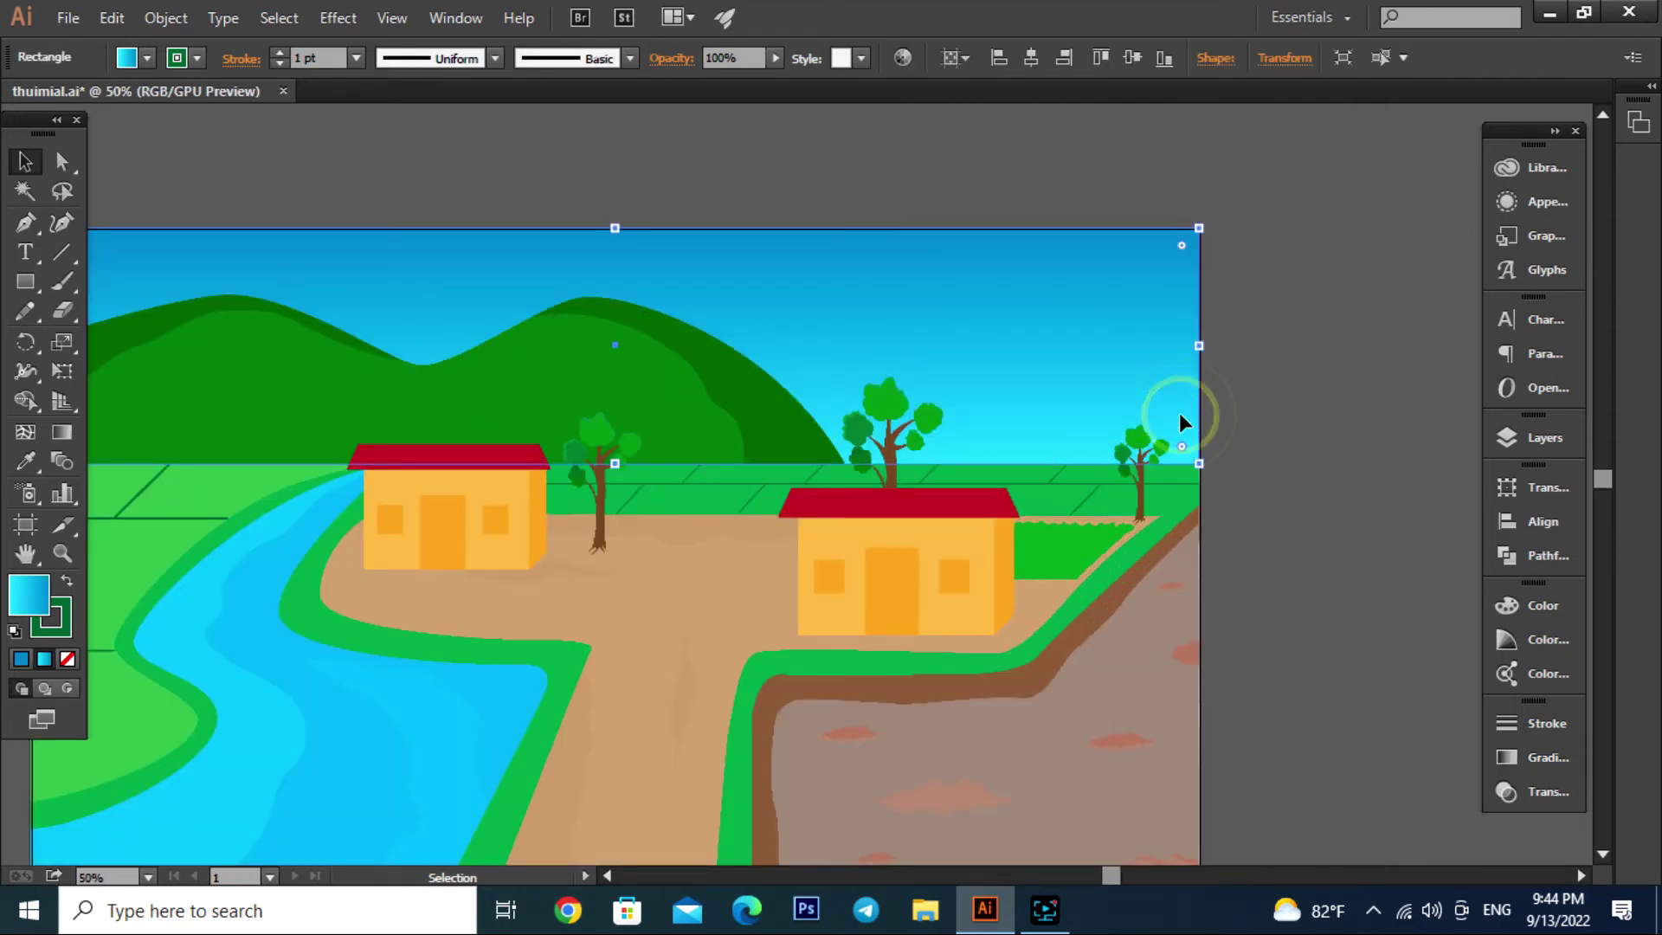
left_click(1346, 468)
scroll(1348, 470, "down", 2)
scroll(1334, 455, "down", 1)
Draw a bumpy cloud outline in the sky with the Pen tool
scroll(1319, 437, "up", 2)
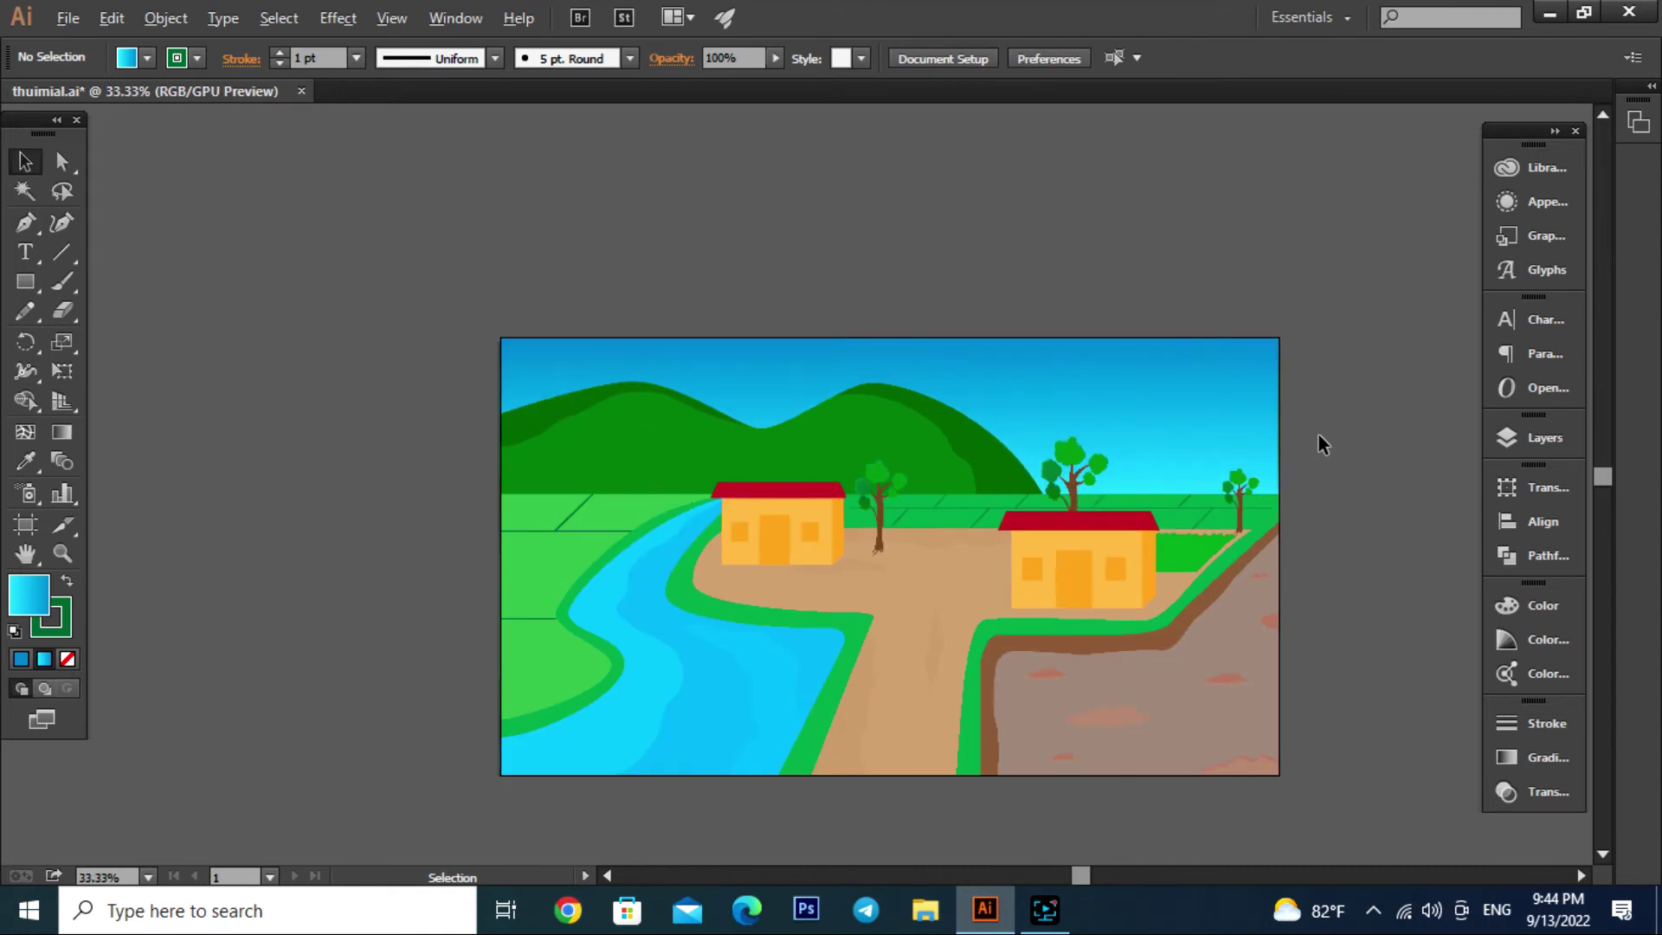
scroll(1318, 434, "up", 1)
left_click(25, 223)
scroll(1171, 401, "up", 1)
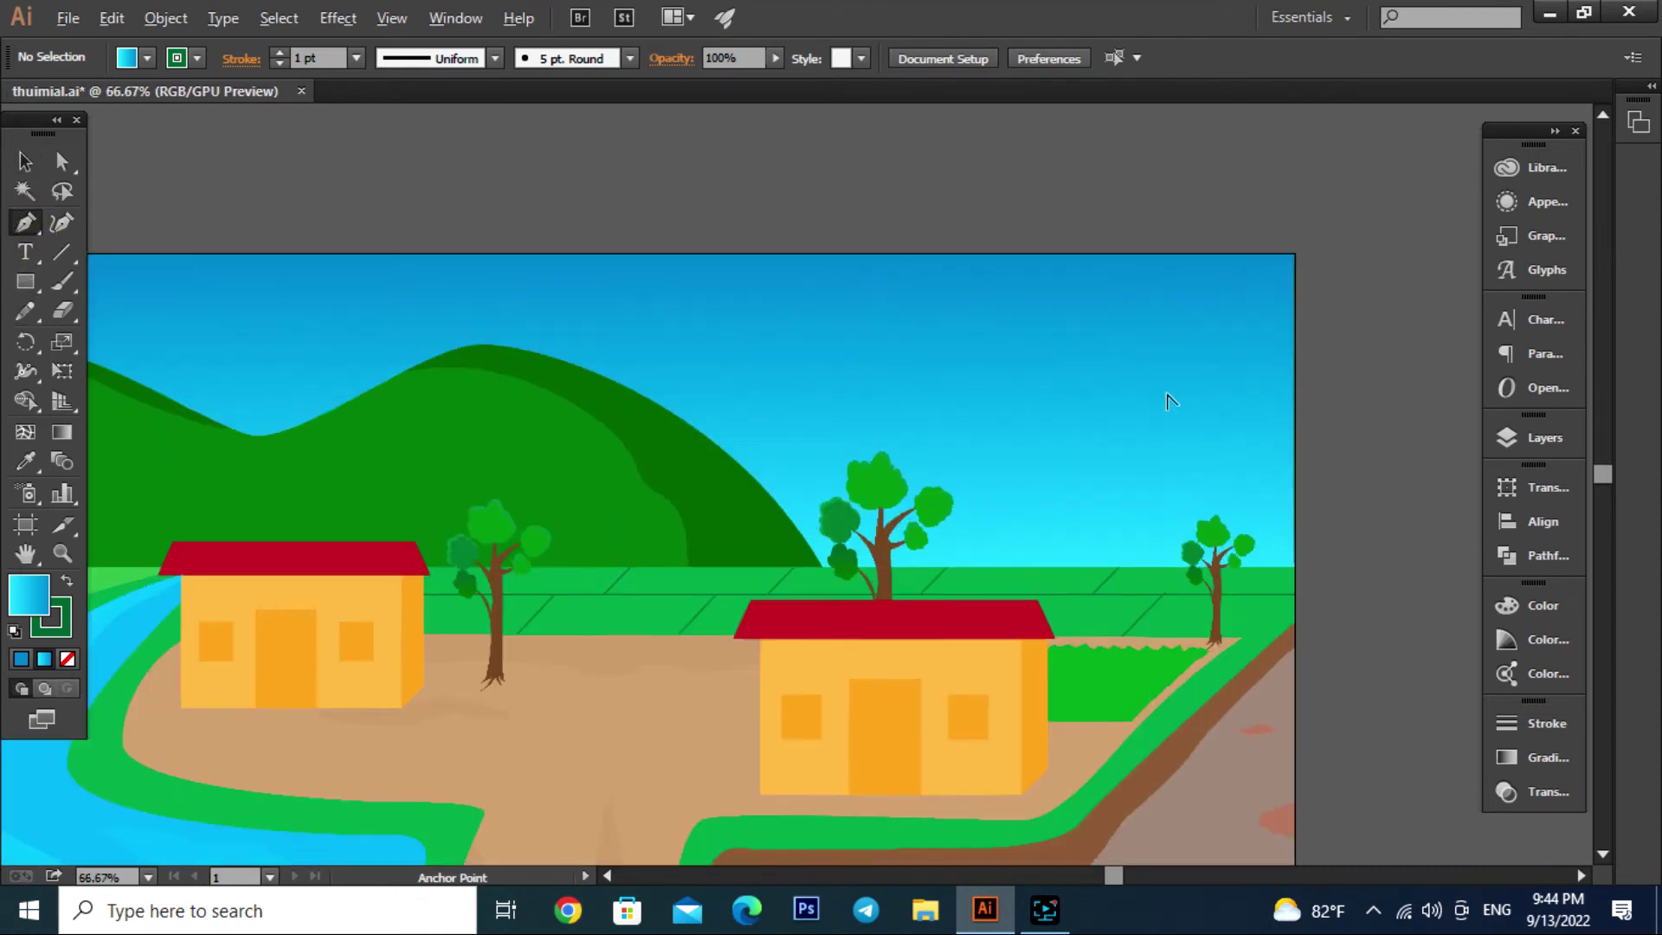
left_click(1050, 417)
scroll(1182, 407, "up", 2)
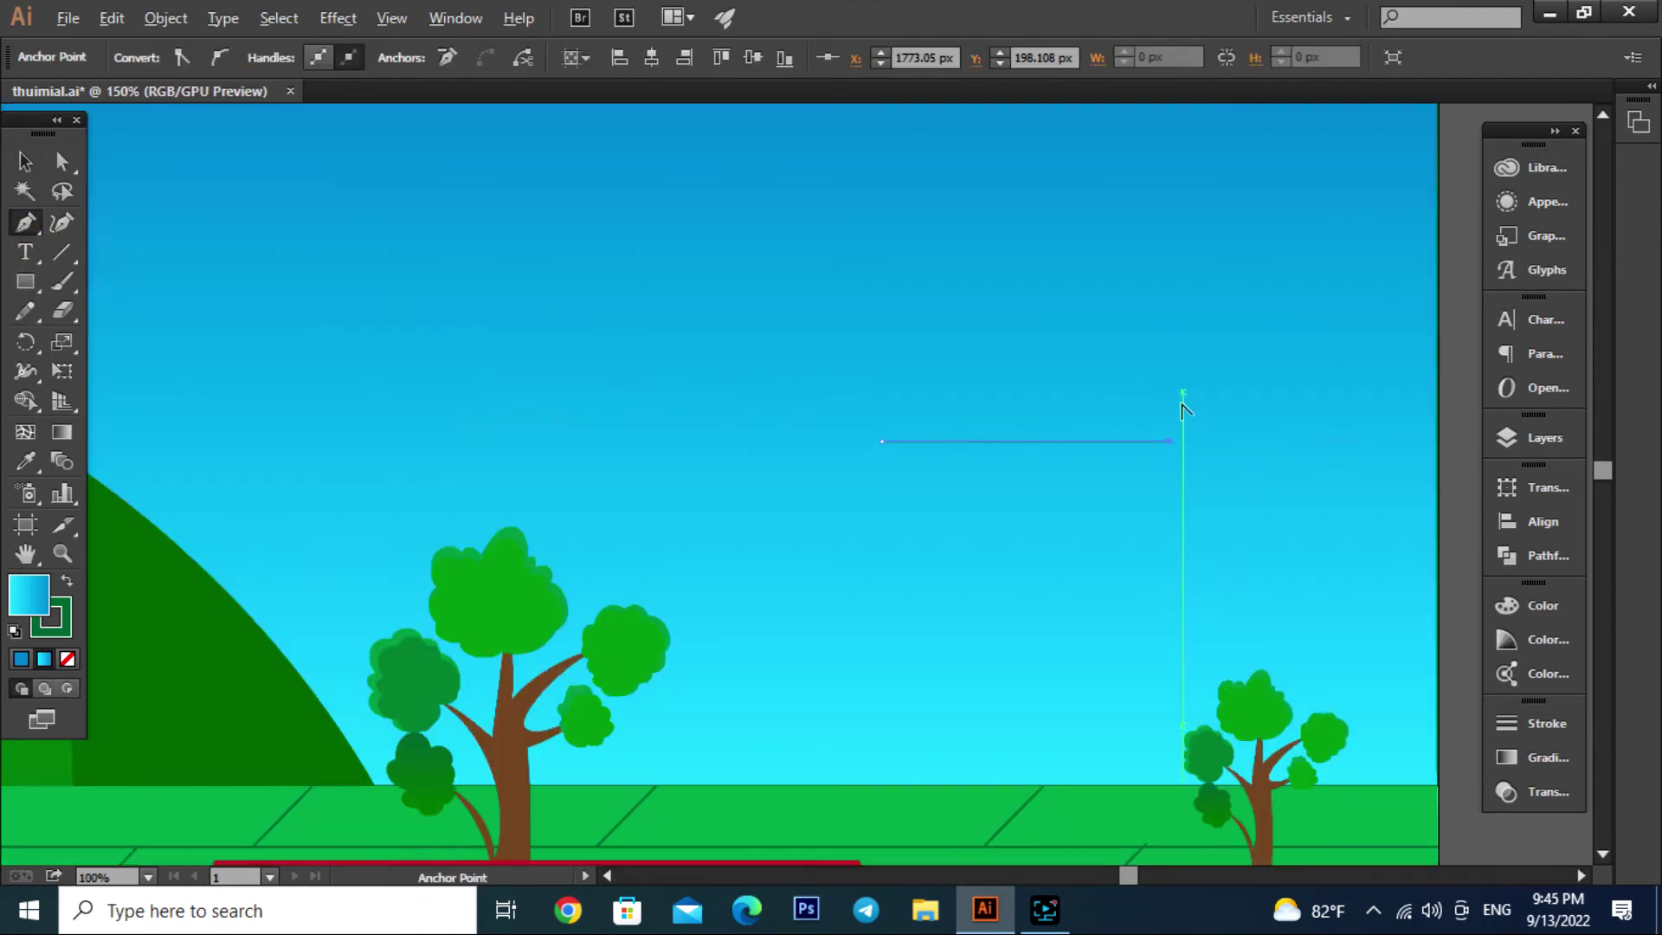
left_click_drag(1171, 442, 1200, 428)
mouse_move(1146, 373)
left_mouse_down()
mouse_move(1108, 319)
mouse_move(1022, 270)
left_mouse_up()
left_click(1070, 333)
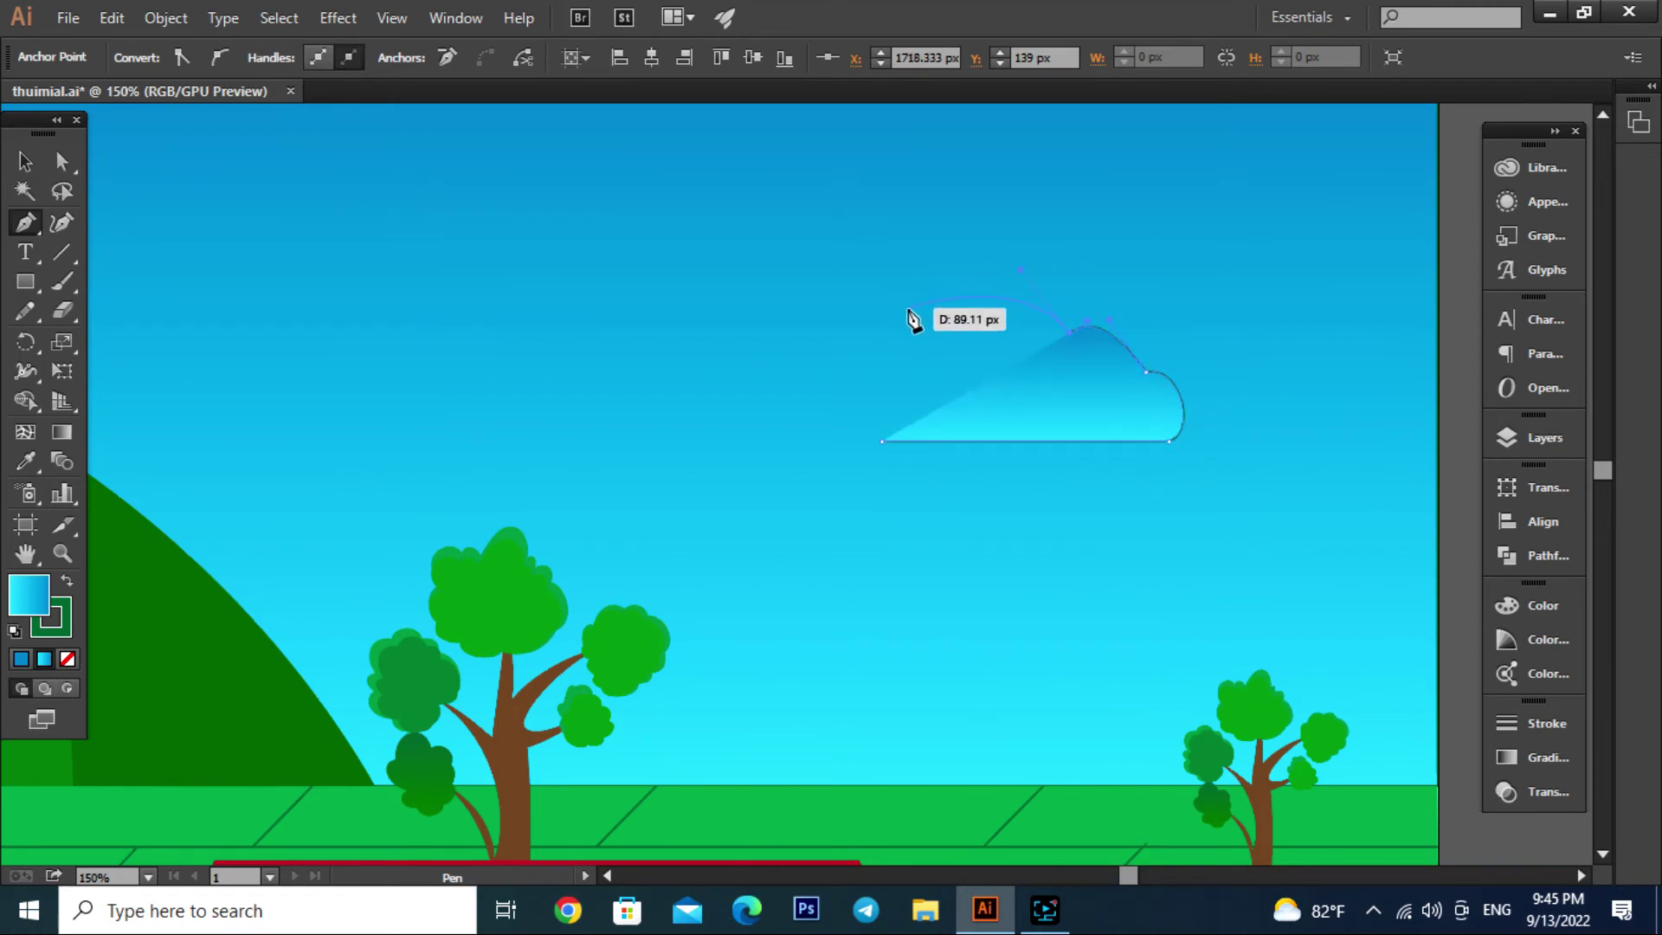
left_click_drag(900, 312, 848, 338)
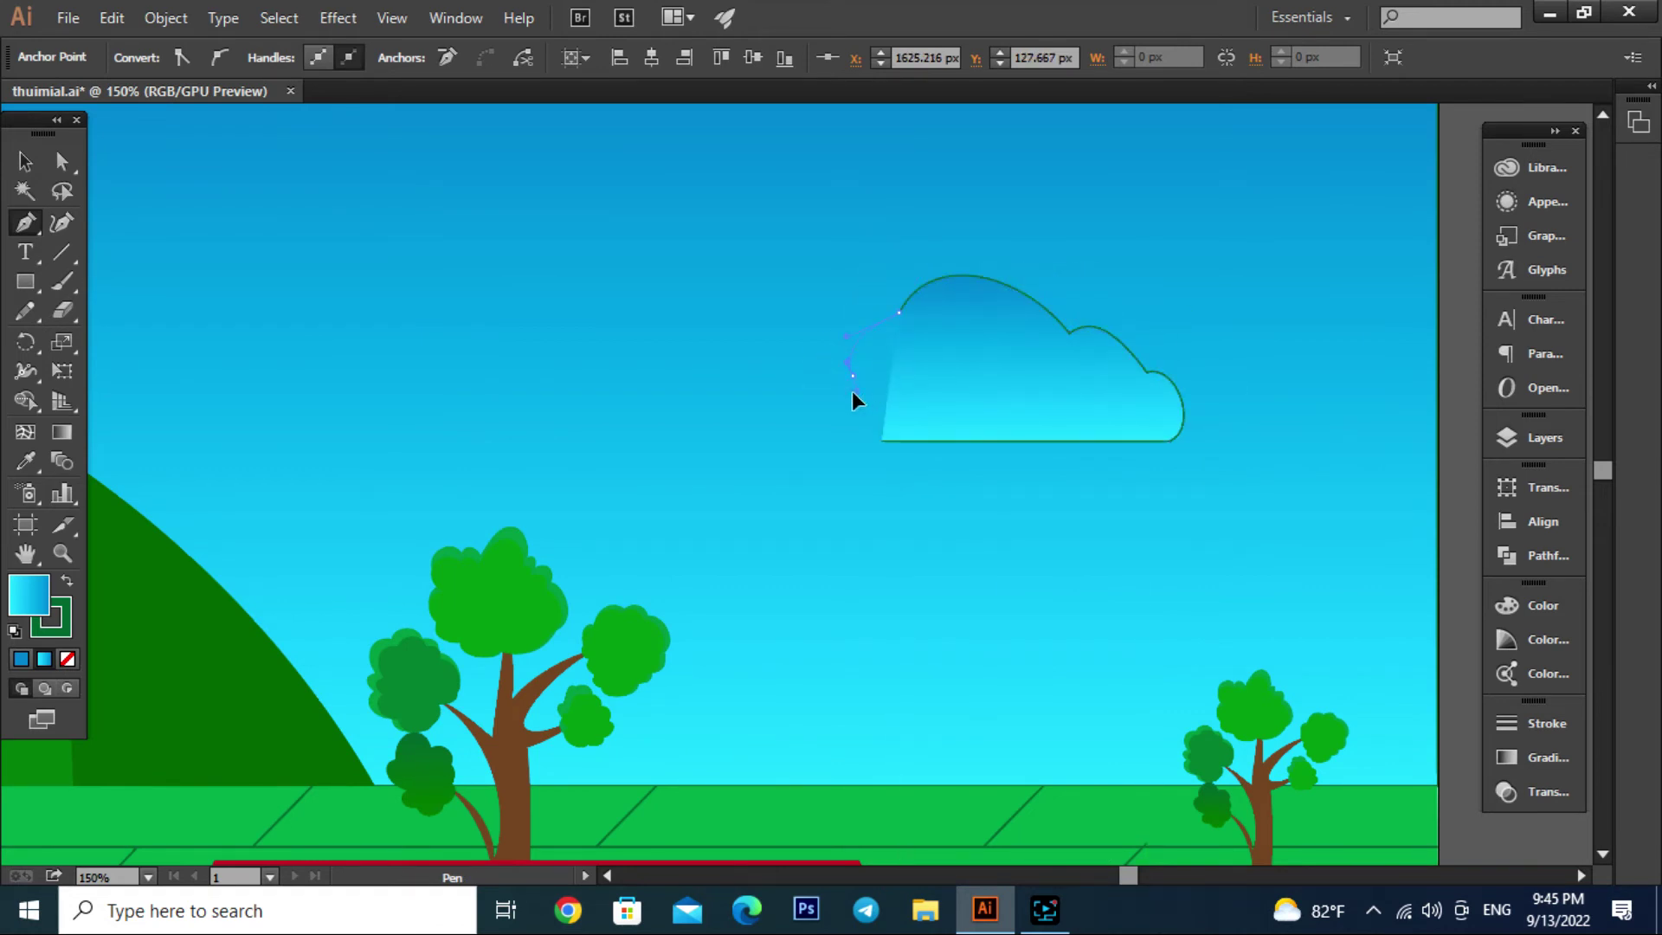
left_click_drag(916, 430, 918, 438)
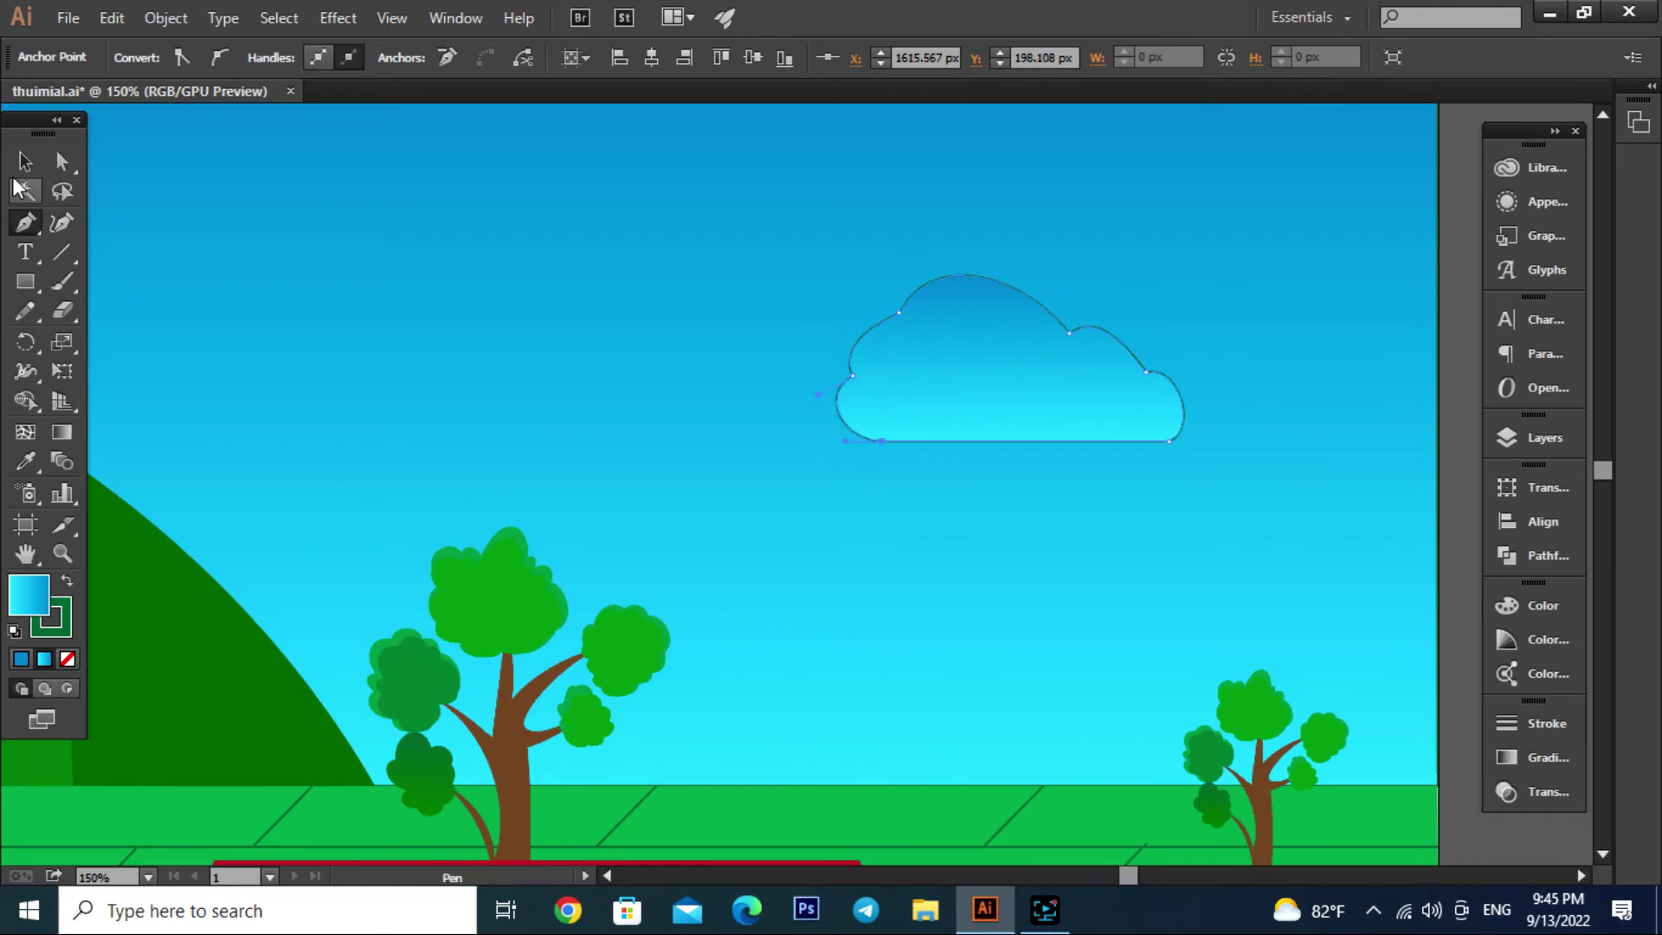
key("v")
Give the cloud a white fill and no outline
left_click(147, 58)
left_click(52, 98)
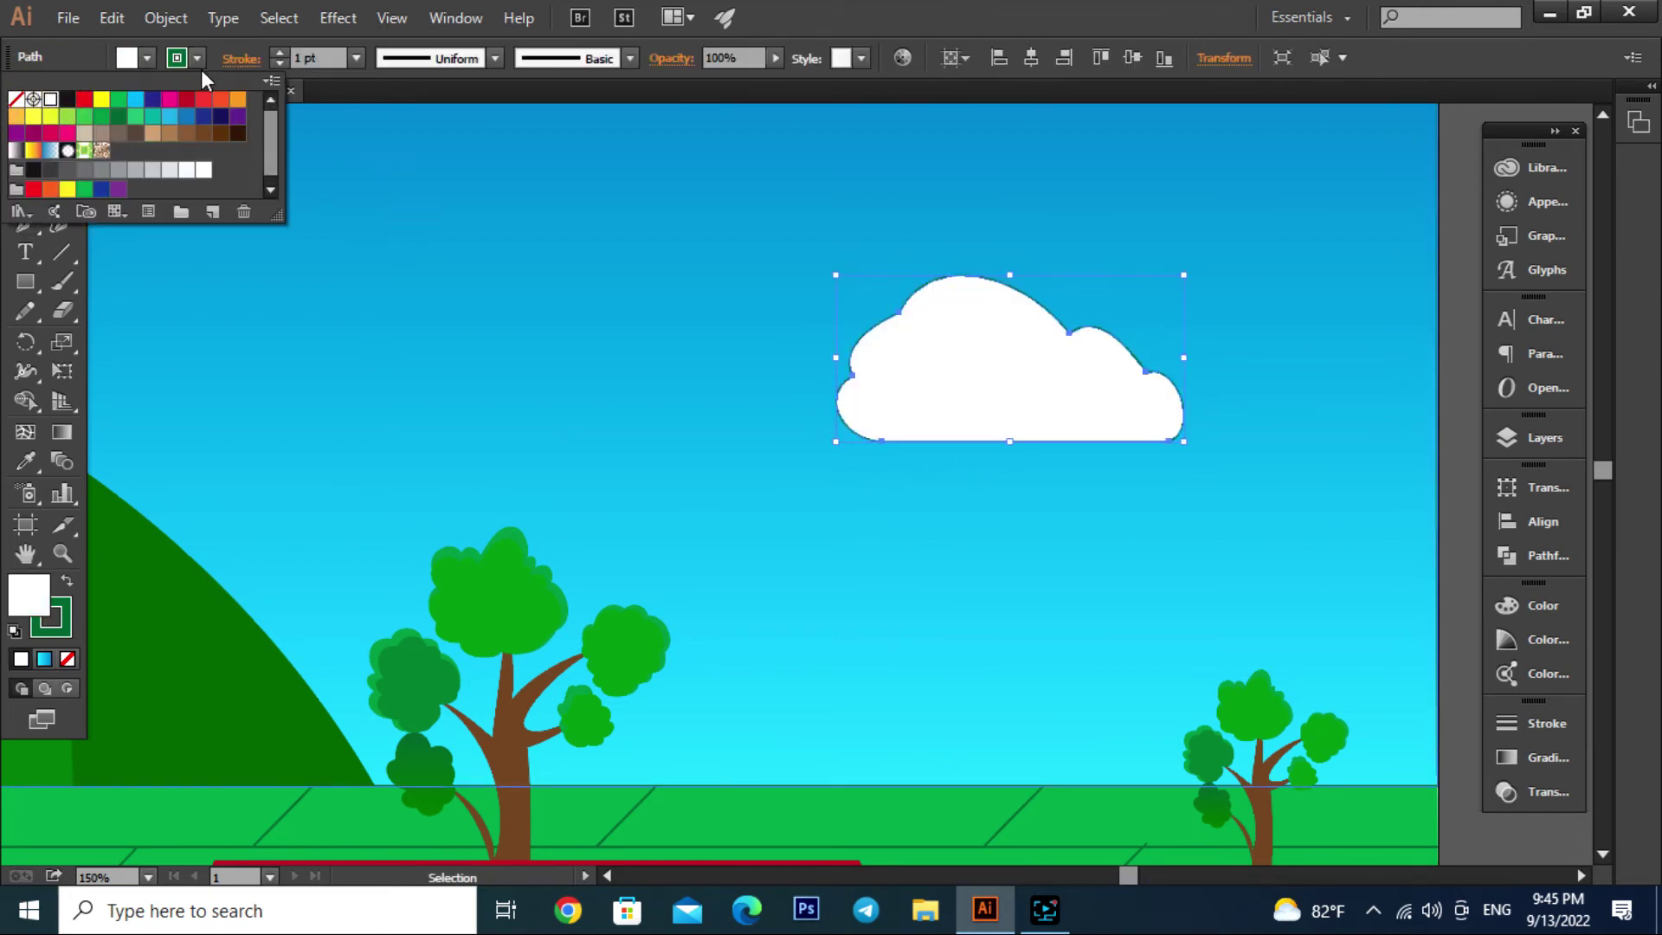
left_click(197, 58)
left_click(16, 99)
left_click(565, 299)
Place two copies of the cloud further left across the sky
scroll(886, 467, "down", 3)
left_click(886, 467)
scroll(1271, 475, "down", 2)
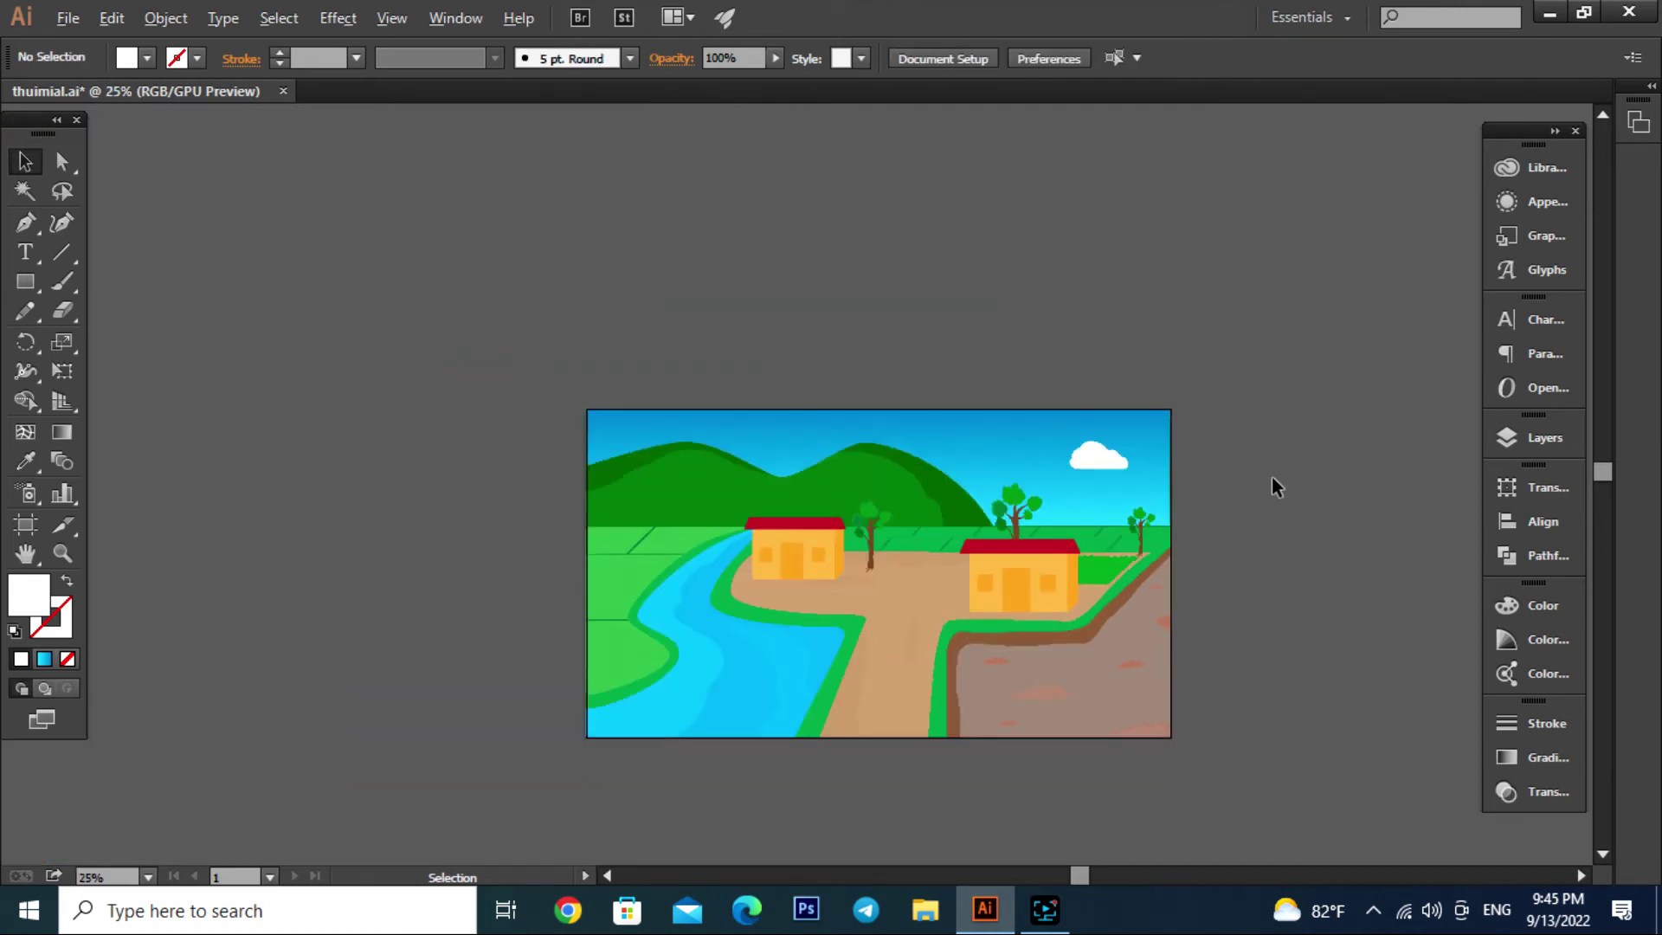
scroll(1123, 474, "up", 3)
mouse_move(1157, 481)
left_mouse_down()
mouse_move(1192, 457)
mouse_move(785, 468)
mouse_move(901, 412)
left_mouse_up()
scroll(1039, 459, "down", 1)
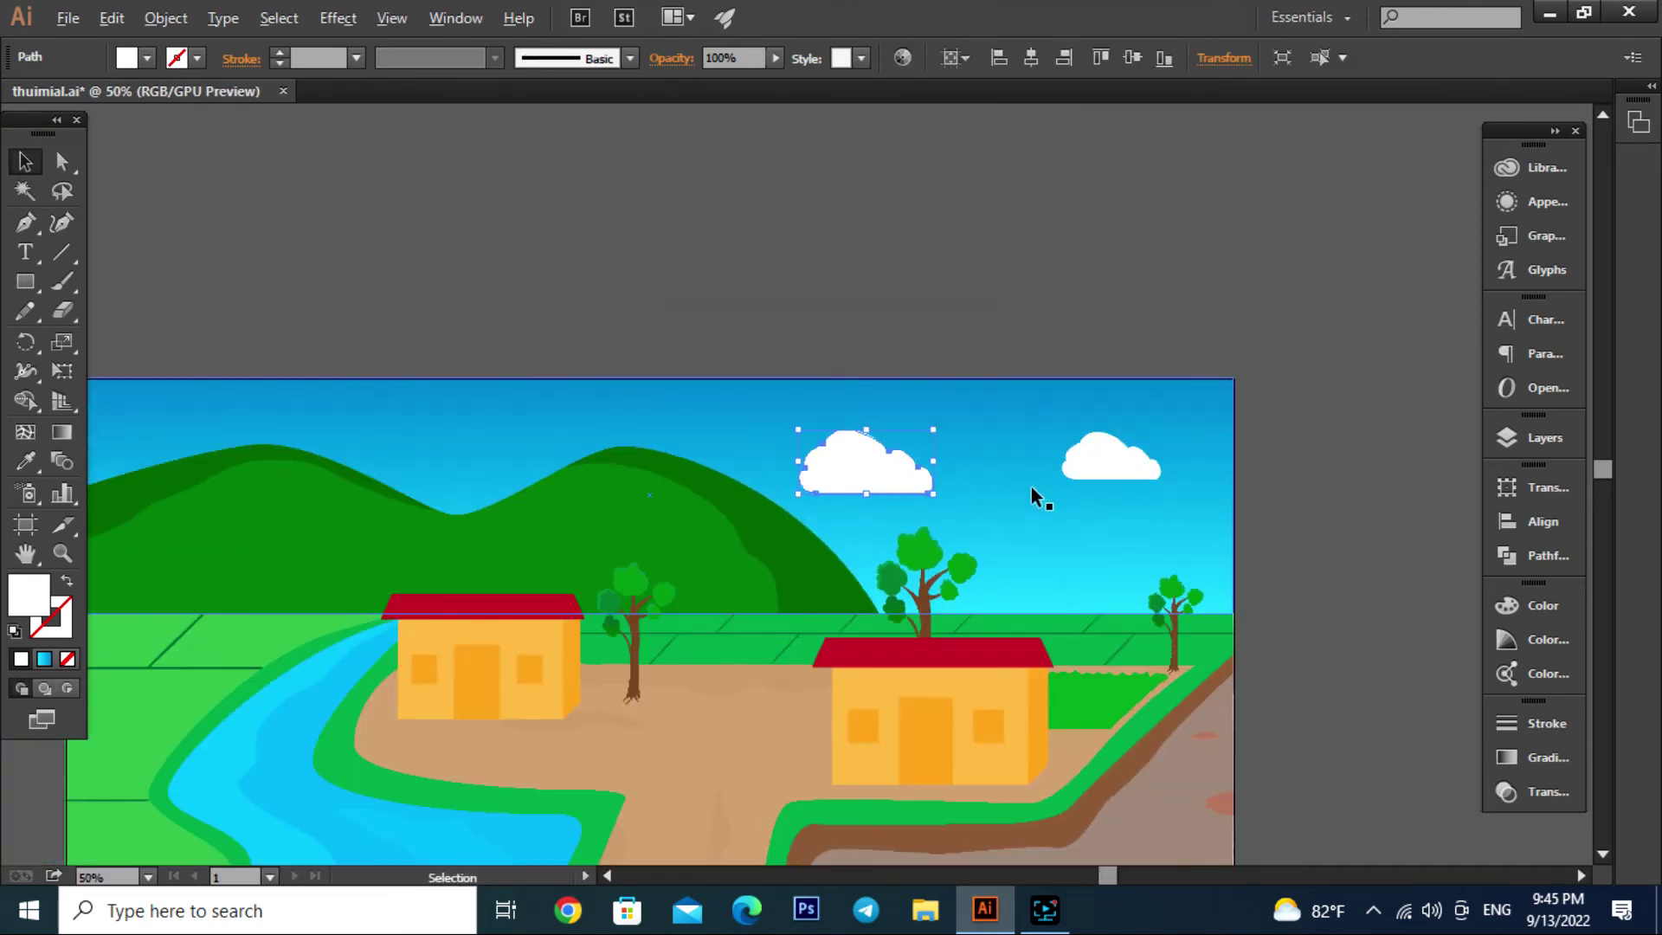
mouse_move(871, 468)
left_mouse_down()
mouse_move(450, 435)
mouse_move(939, 486)
mouse_move(582, 470)
left_mouse_up()
Split the leftmost cloud against the sky with Shape Builder and delete the off-artboard piece
scroll(581, 470, "up", 1)
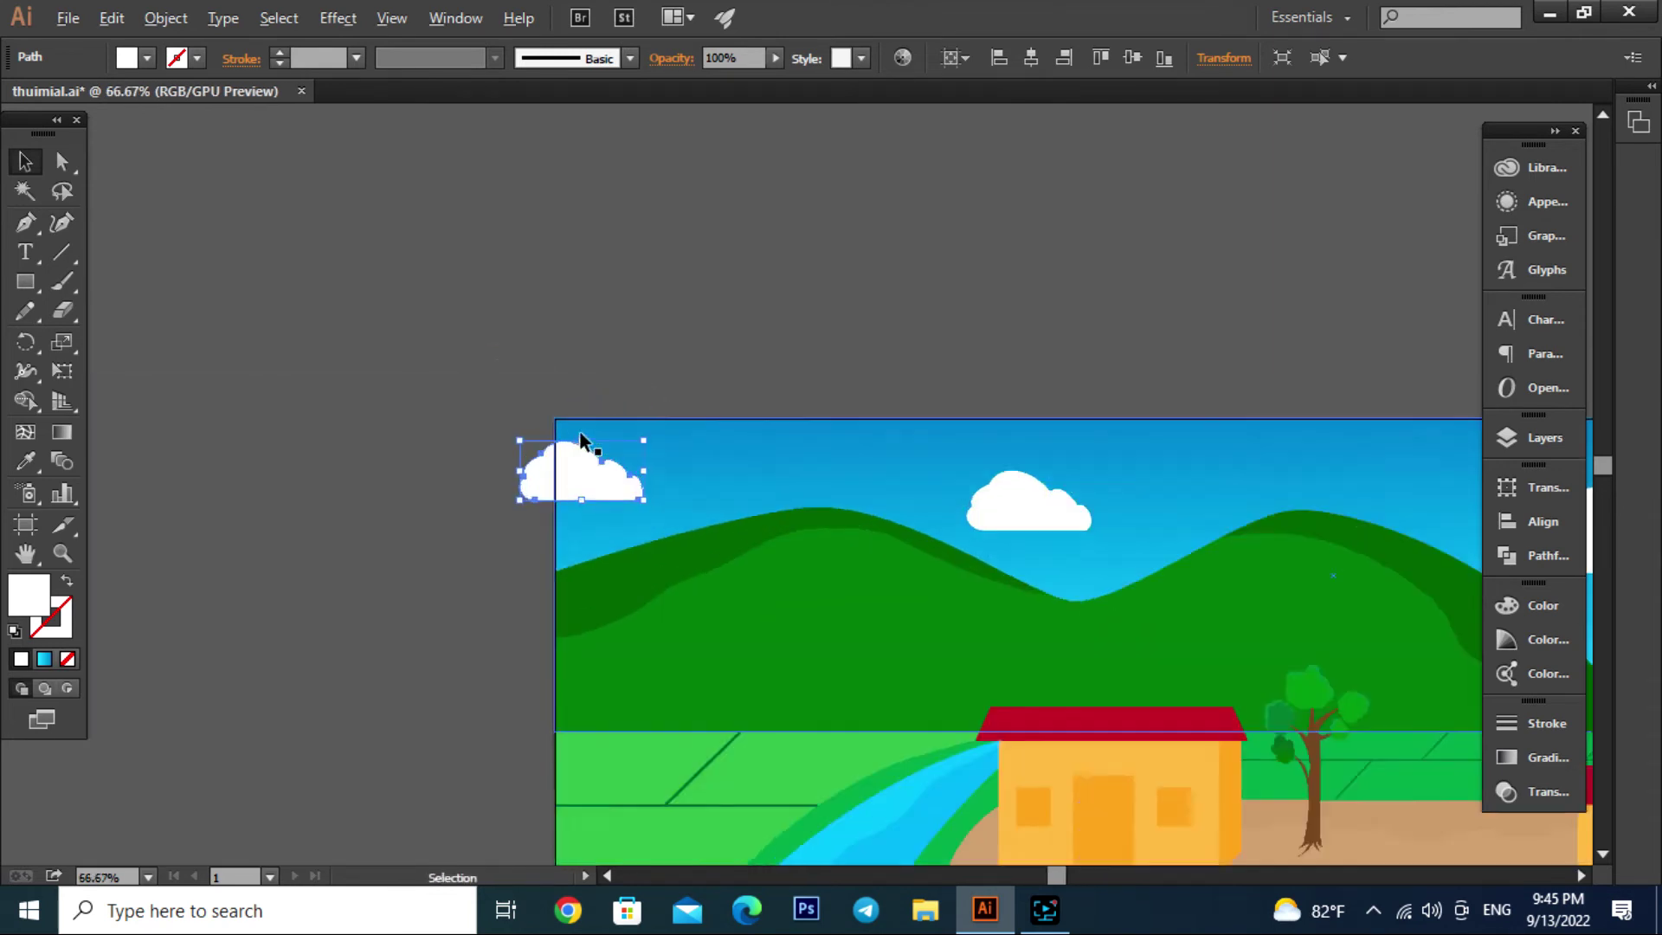
scroll(580, 468, "up", 1)
left_click(742, 476, "shift")
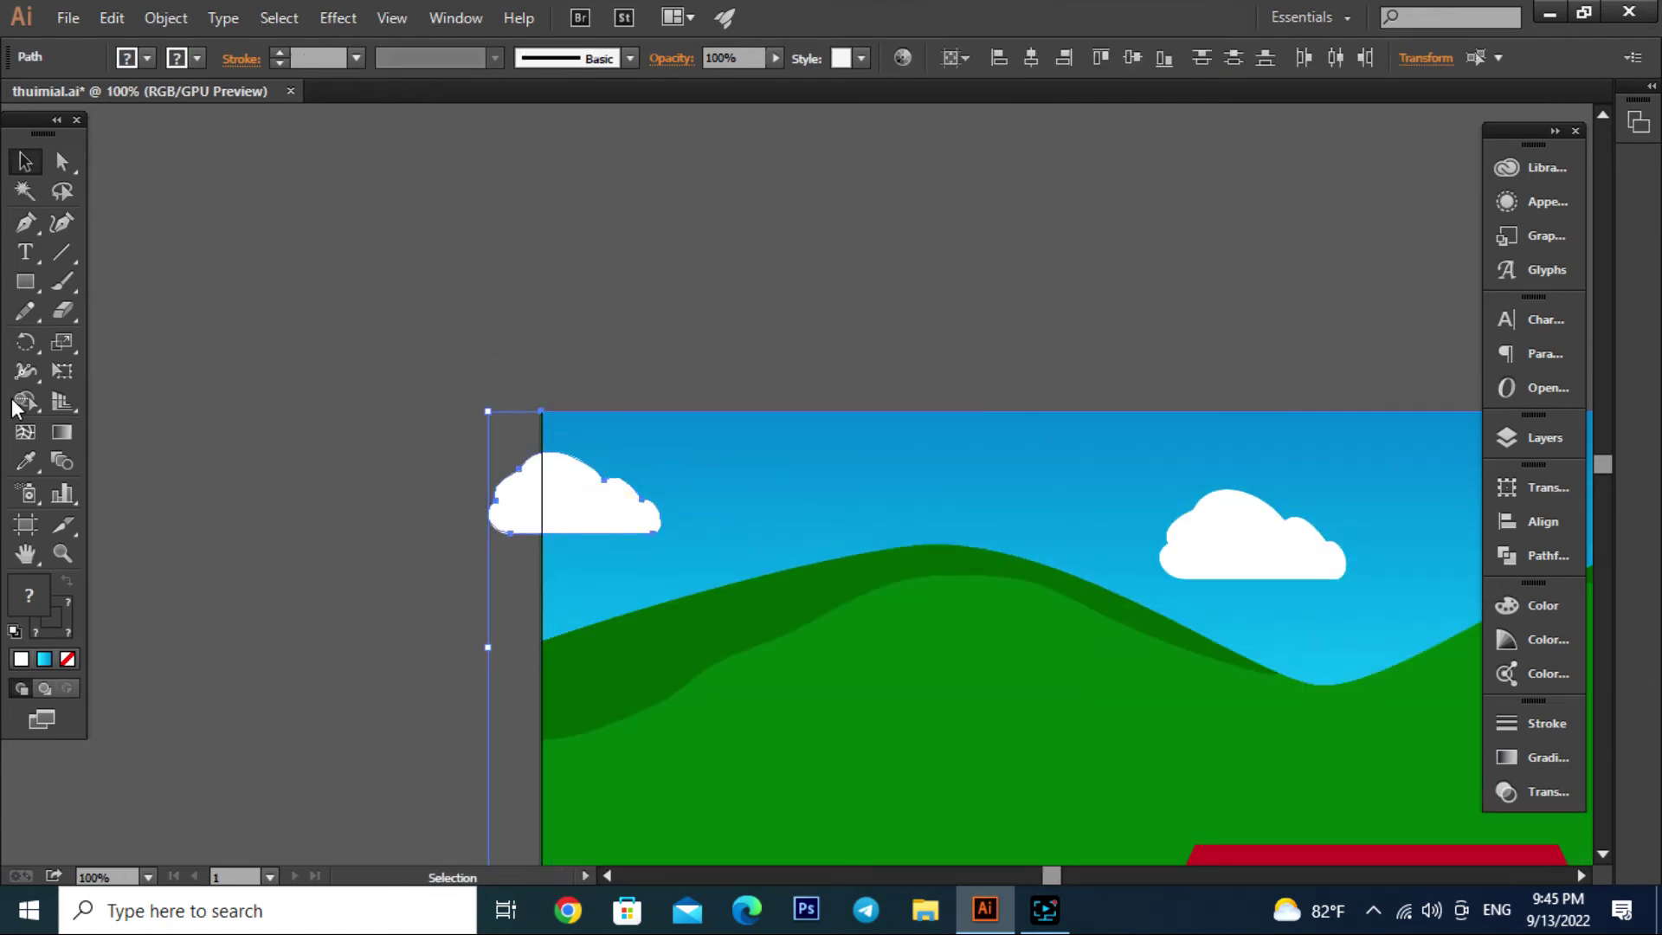
left_click(25, 400)
left_click(25, 161)
left_click(521, 516)
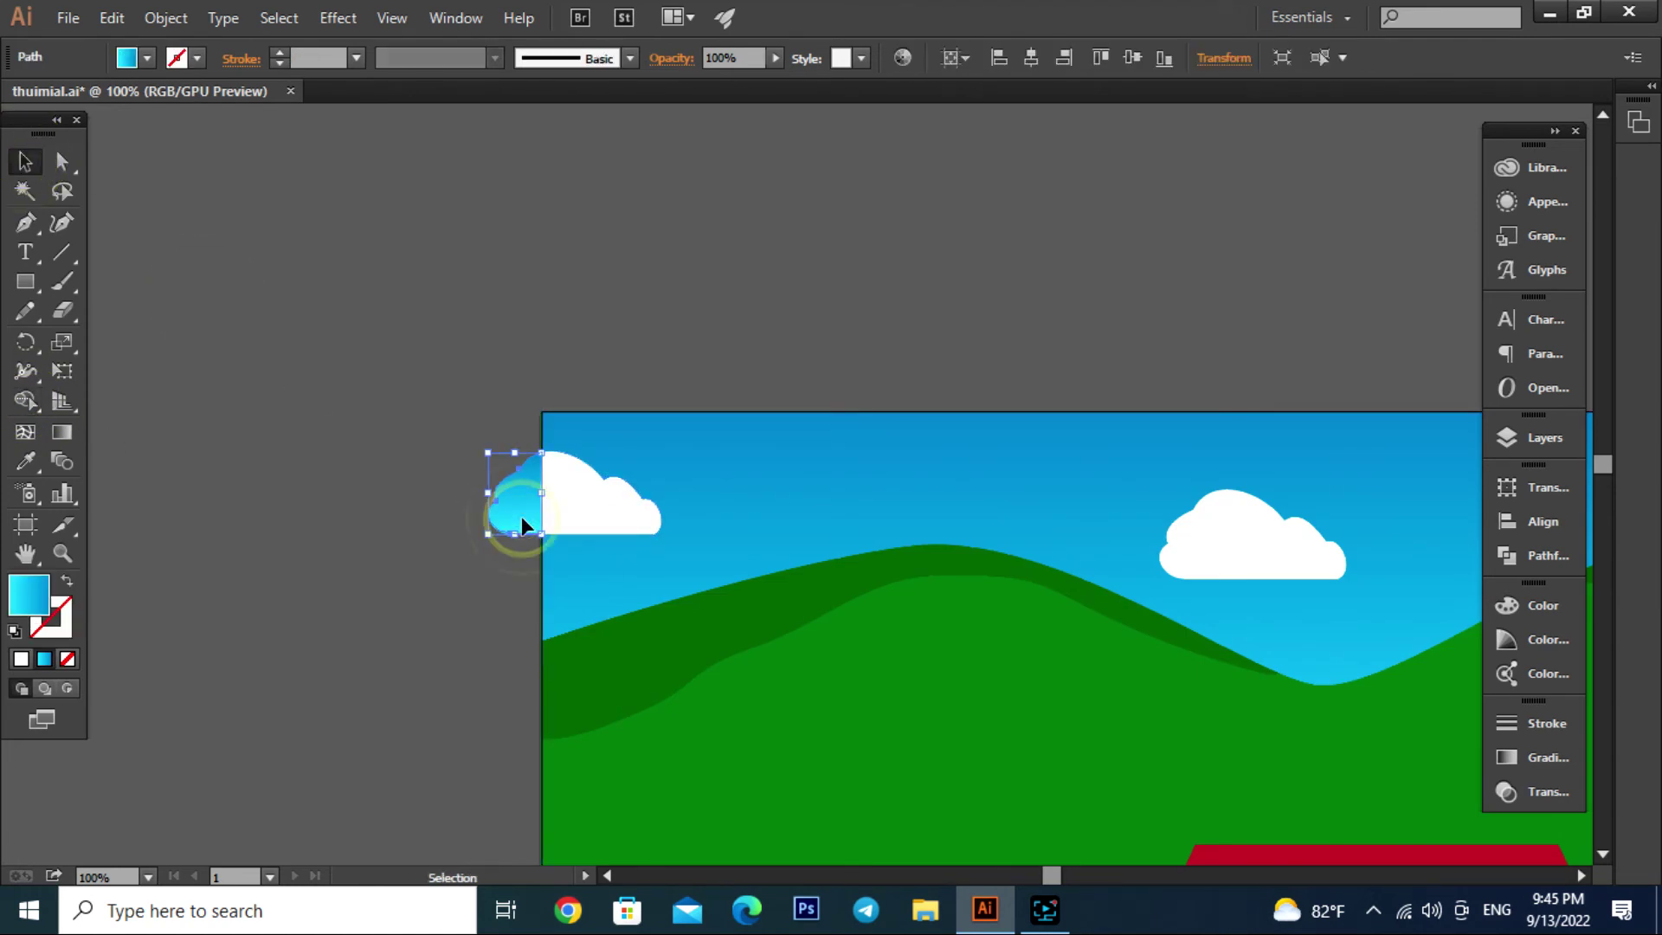
key("Delete")
scroll(444, 432, "down", 2)
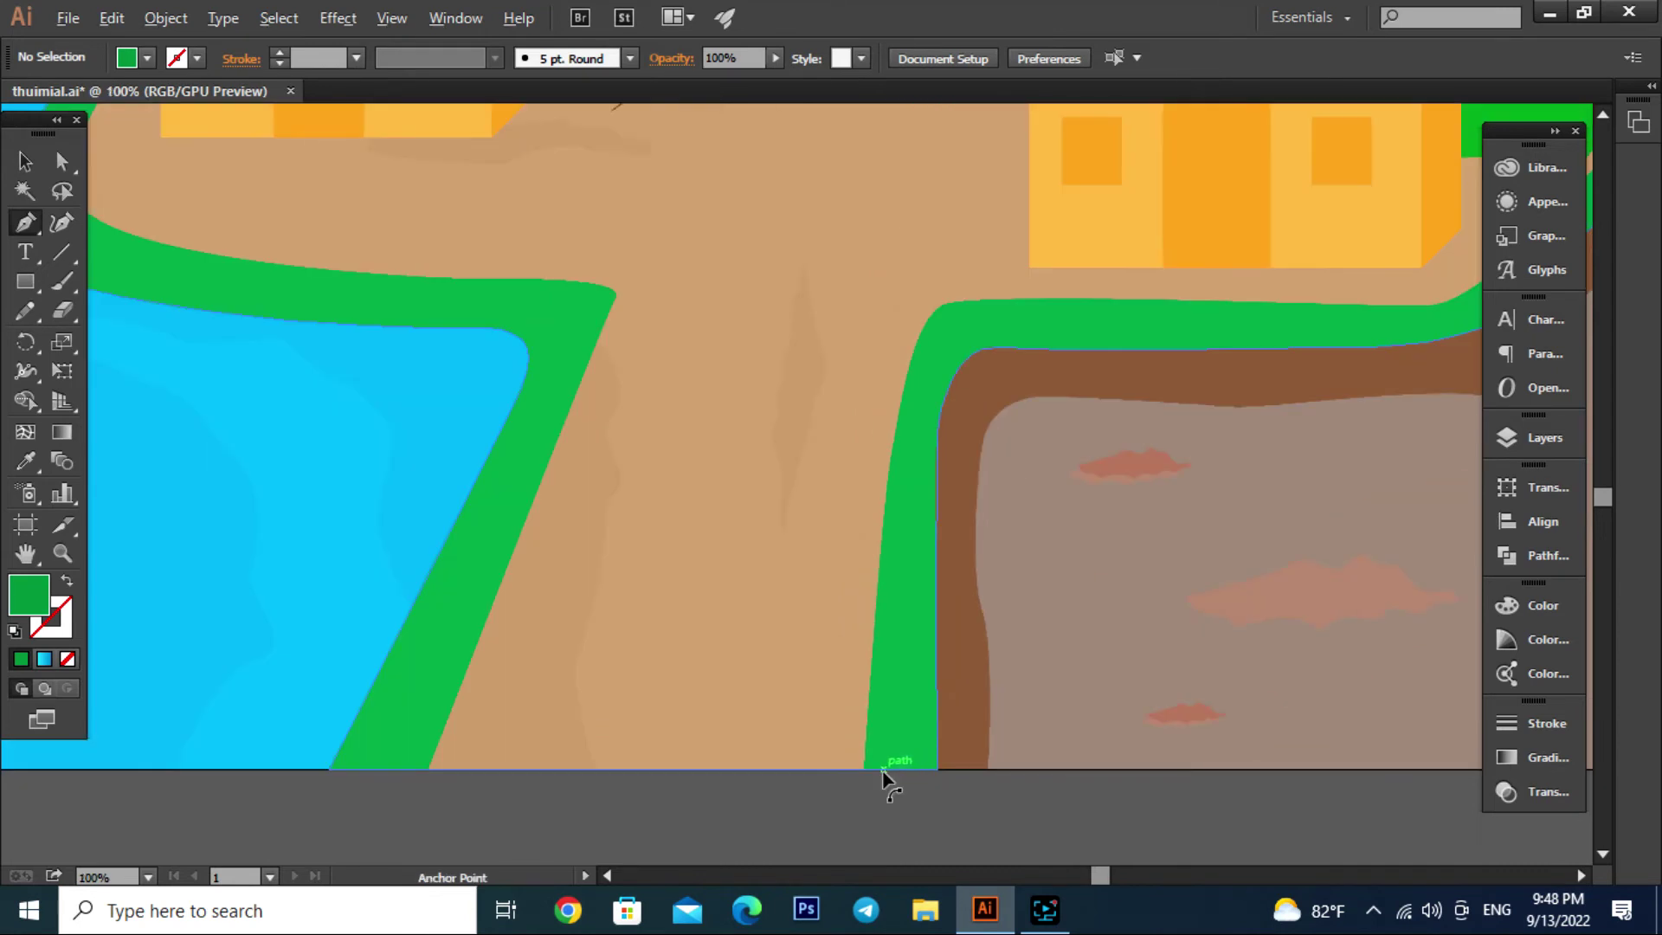
Draw a zigzag grass-blade shape at the bottom of the right verge's road edge
left_click(855, 784)
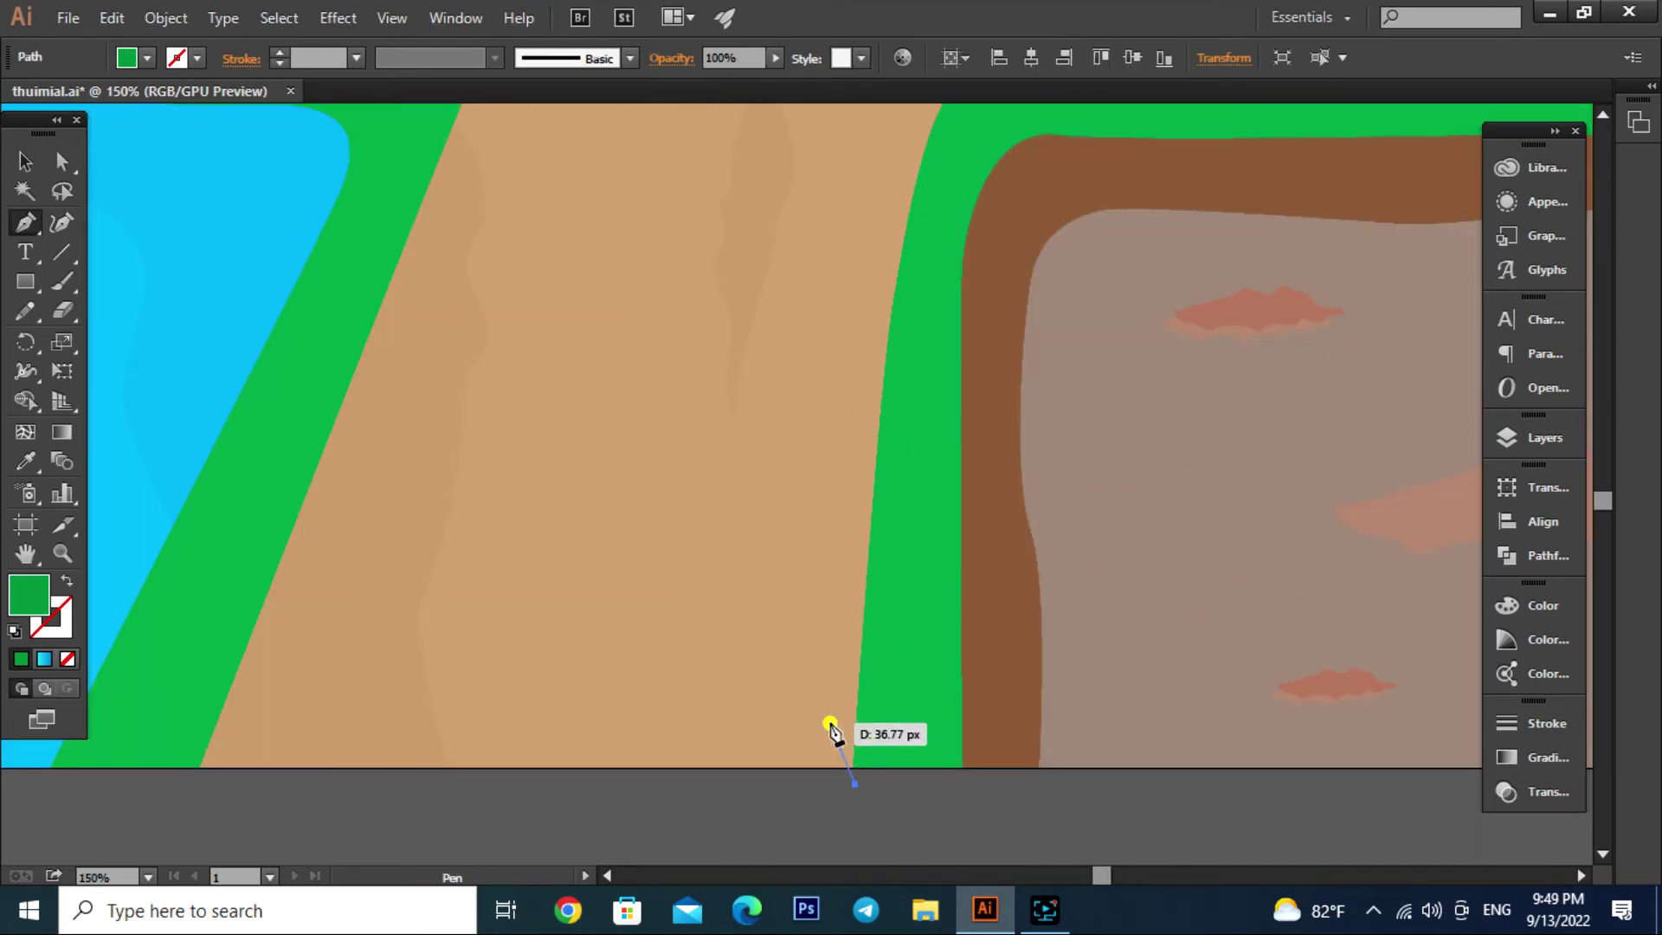
left_click(865, 749)
scroll(831, 710, "up", 1)
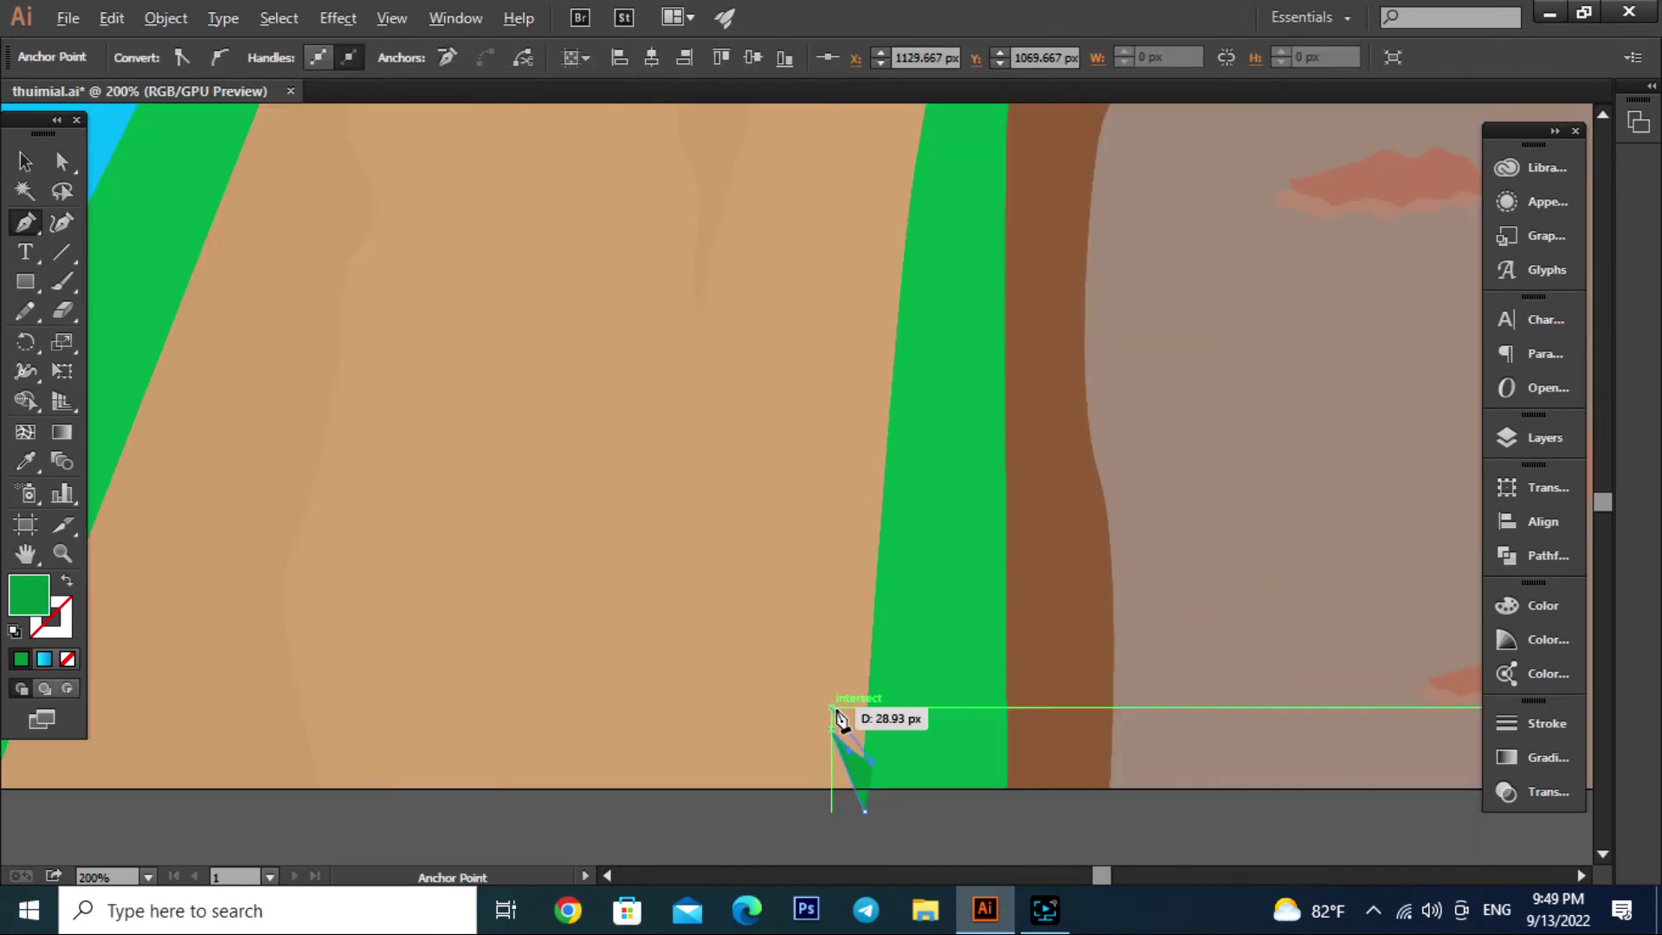
left_click(833, 708)
mouse_move(833, 706)
left_mouse_down()
mouse_move(866, 708)
mouse_move(892, 677)
mouse_move(838, 564)
left_mouse_up()
left_click(846, 590)
scroll(901, 569, "up", 1, "alt")
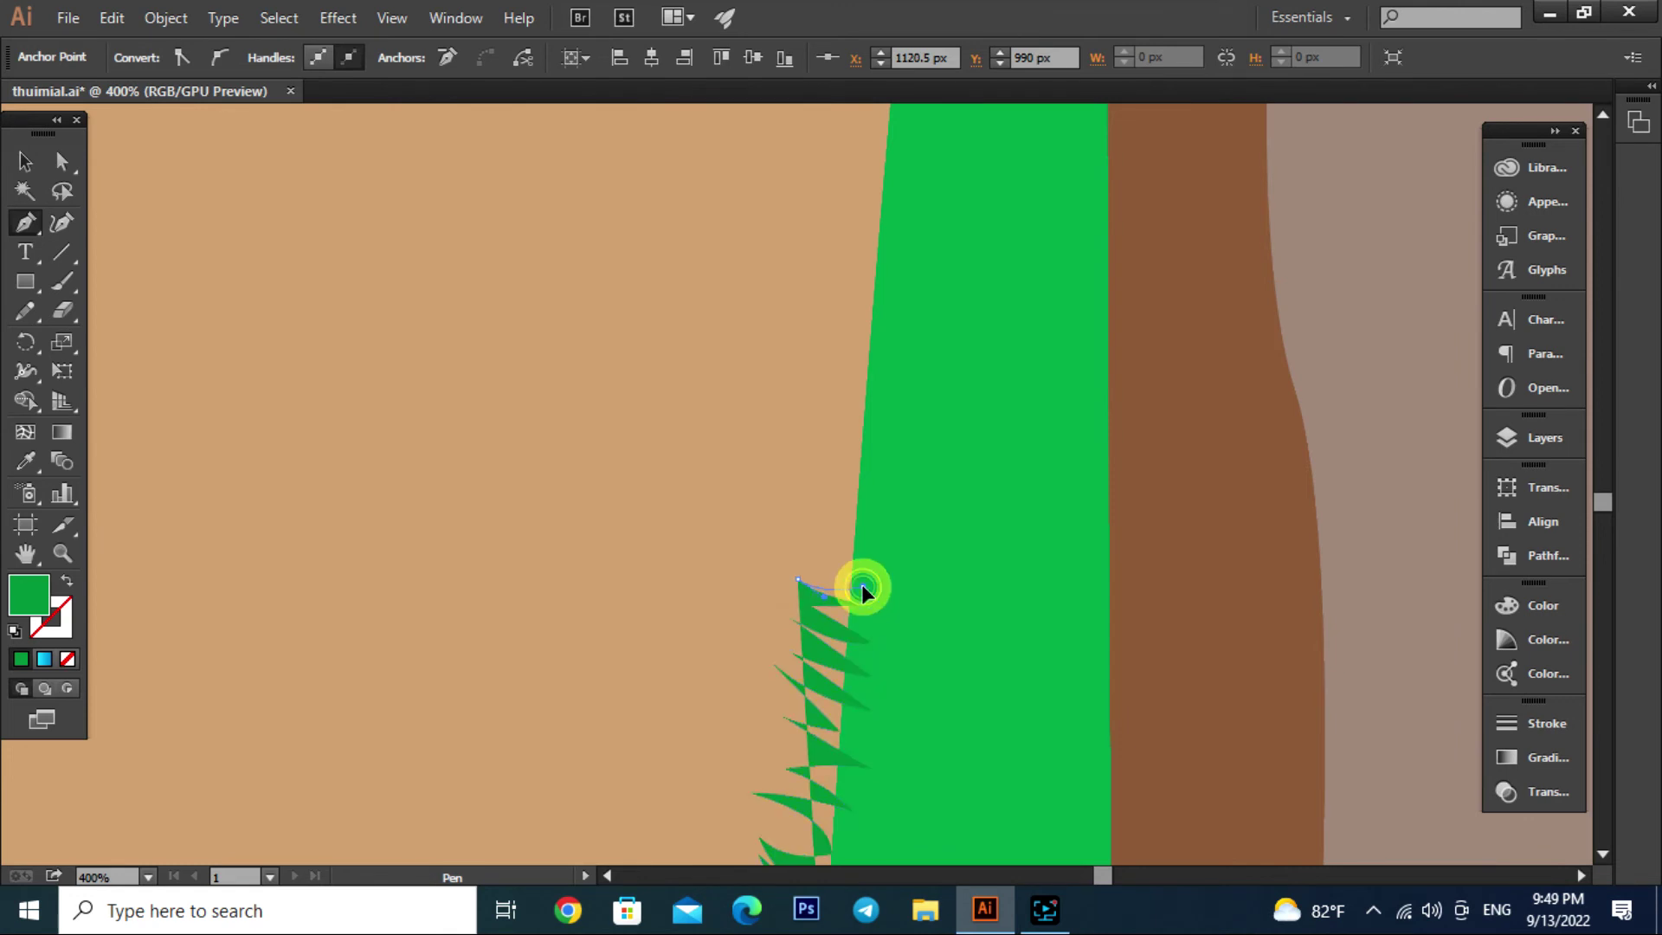
left_click_drag(861, 586, 901, 564)
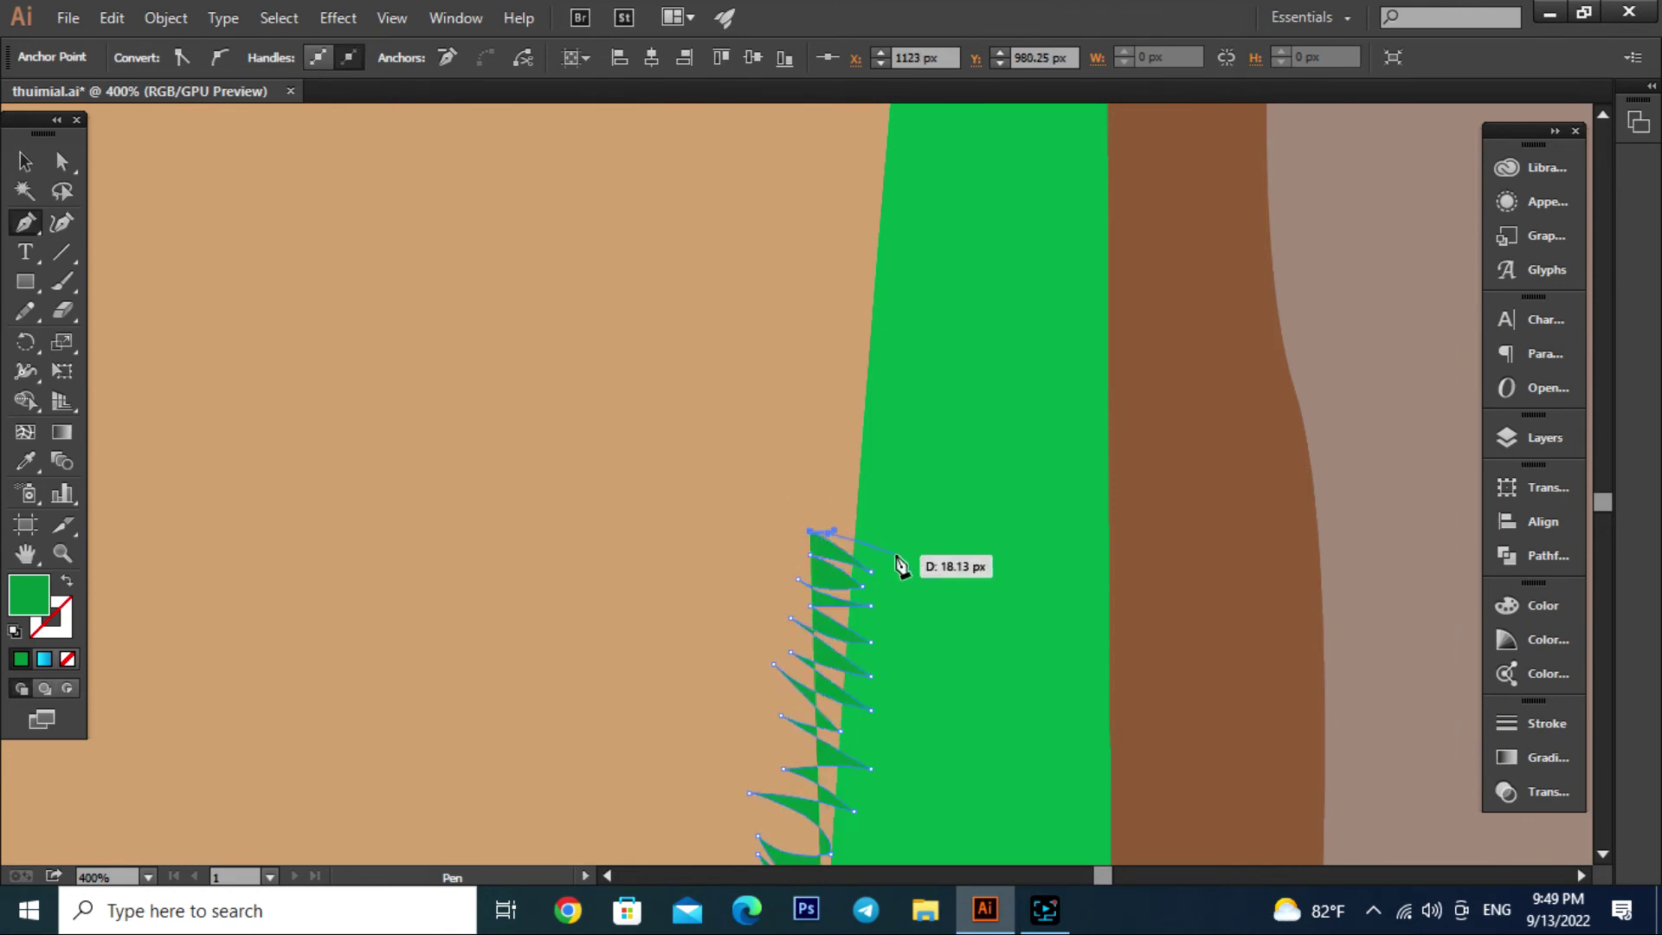
scroll(901, 564, "down", 3)
left_click(861, 761)
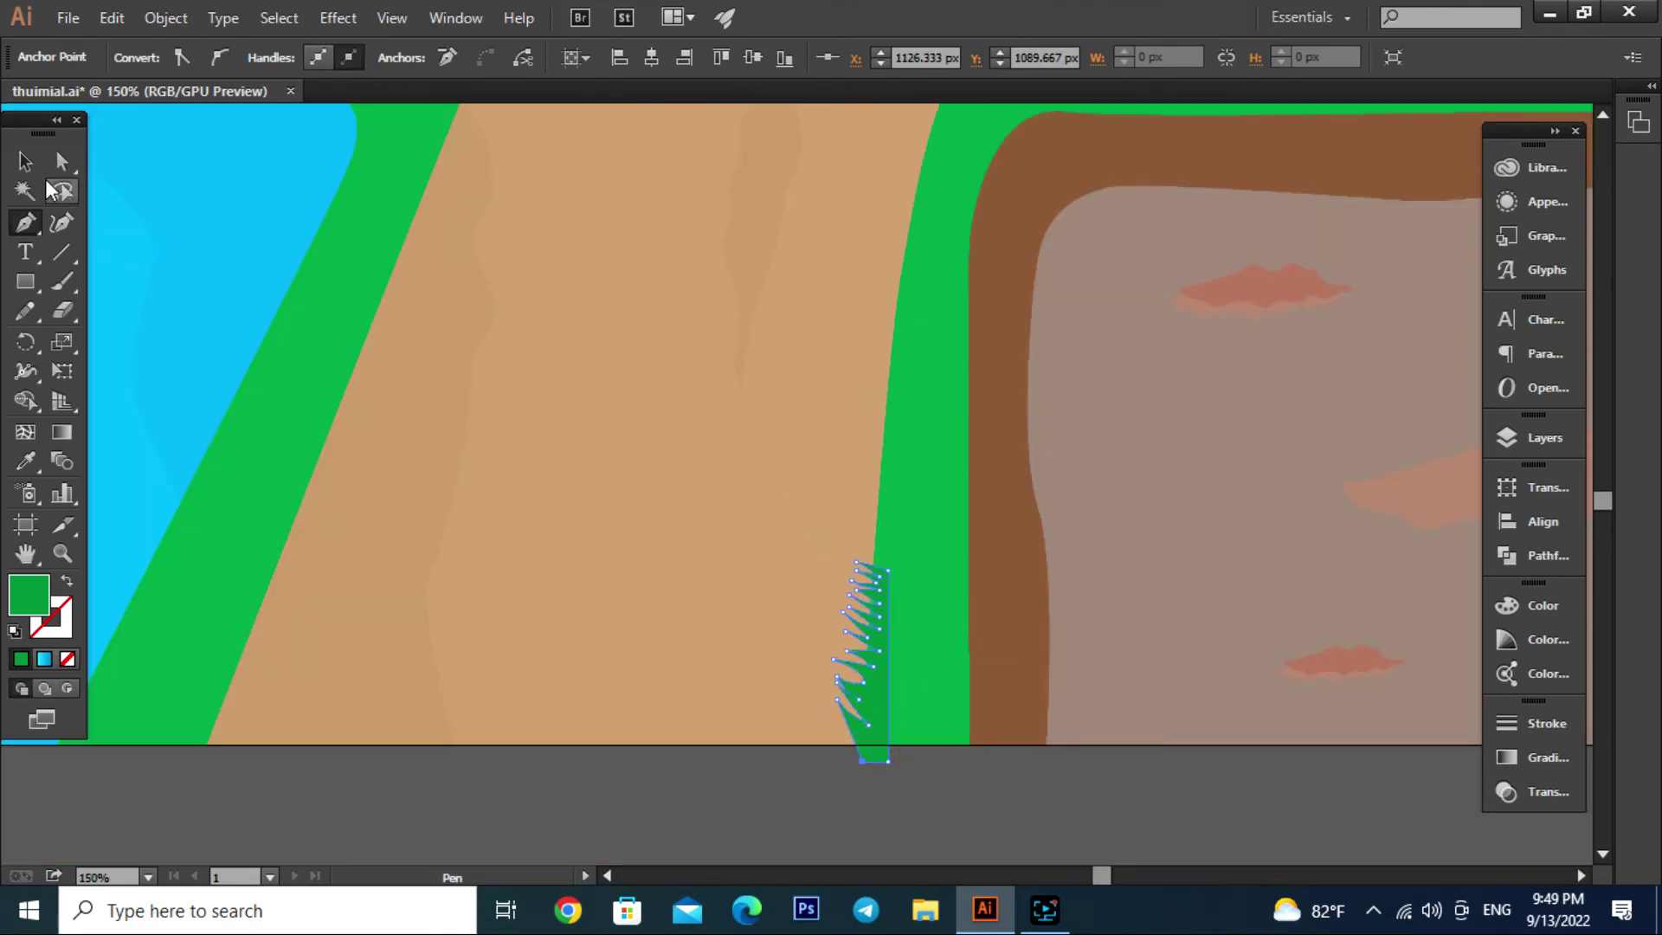
key("v")
Place a copy of the grass shape higher up the verge
left_click(927, 798)
scroll(933, 618, "up", 2, "alt")
left_click_drag(828, 615, 844, 545)
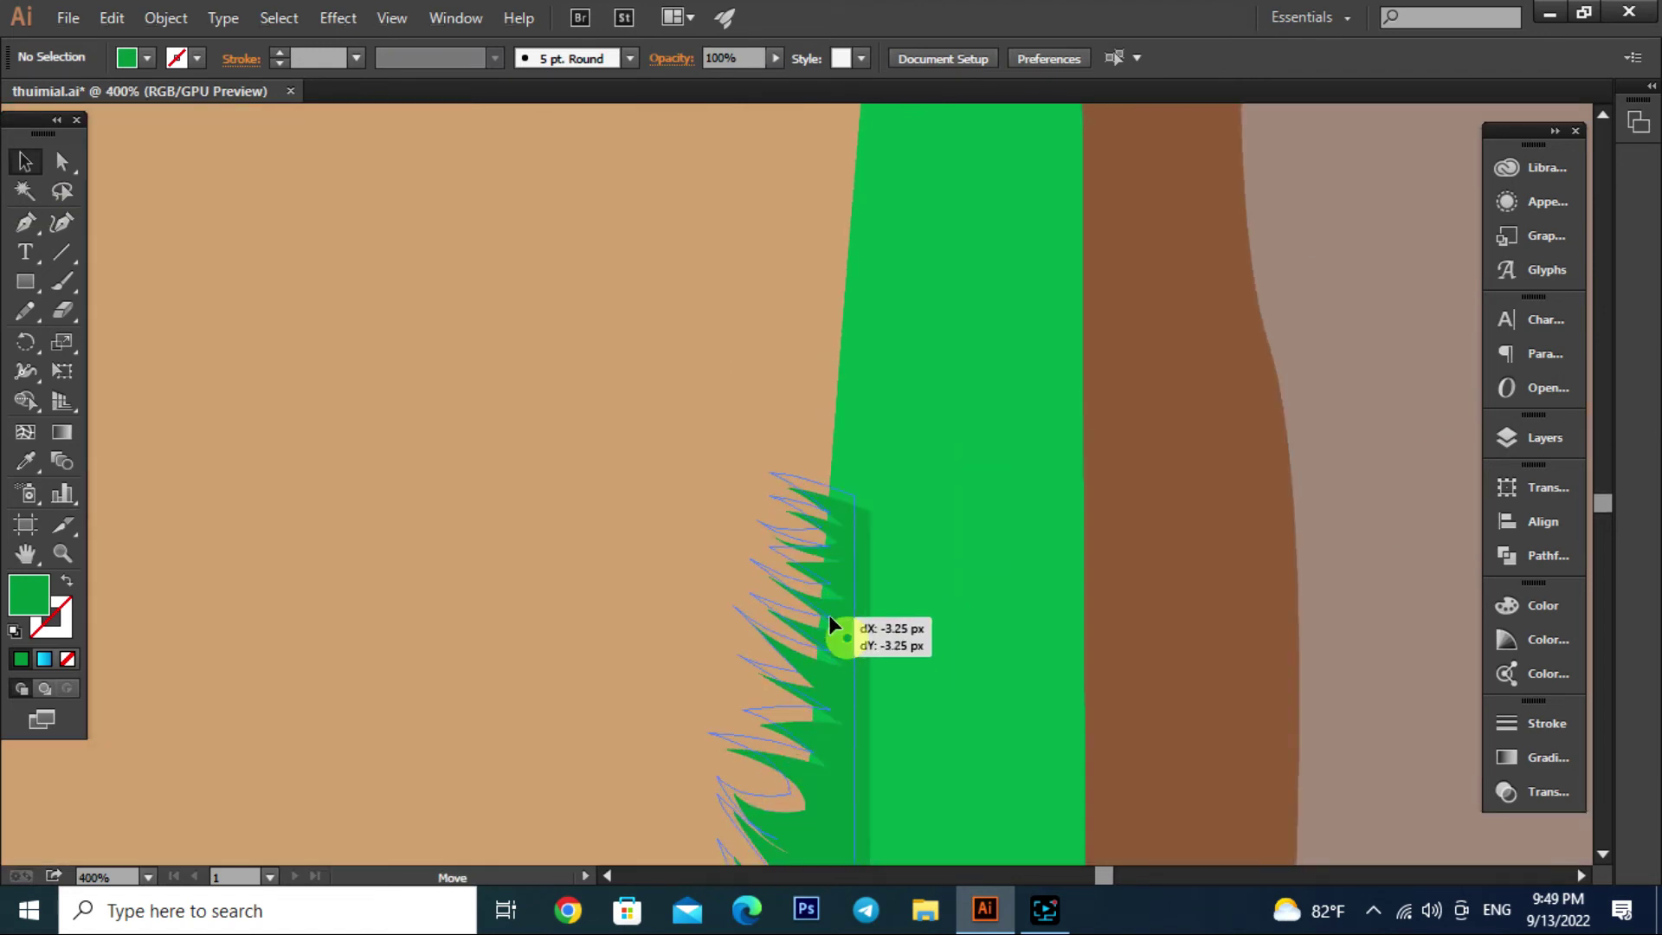
scroll(840, 644, "down", 2)
scroll(835, 537, "up", 2)
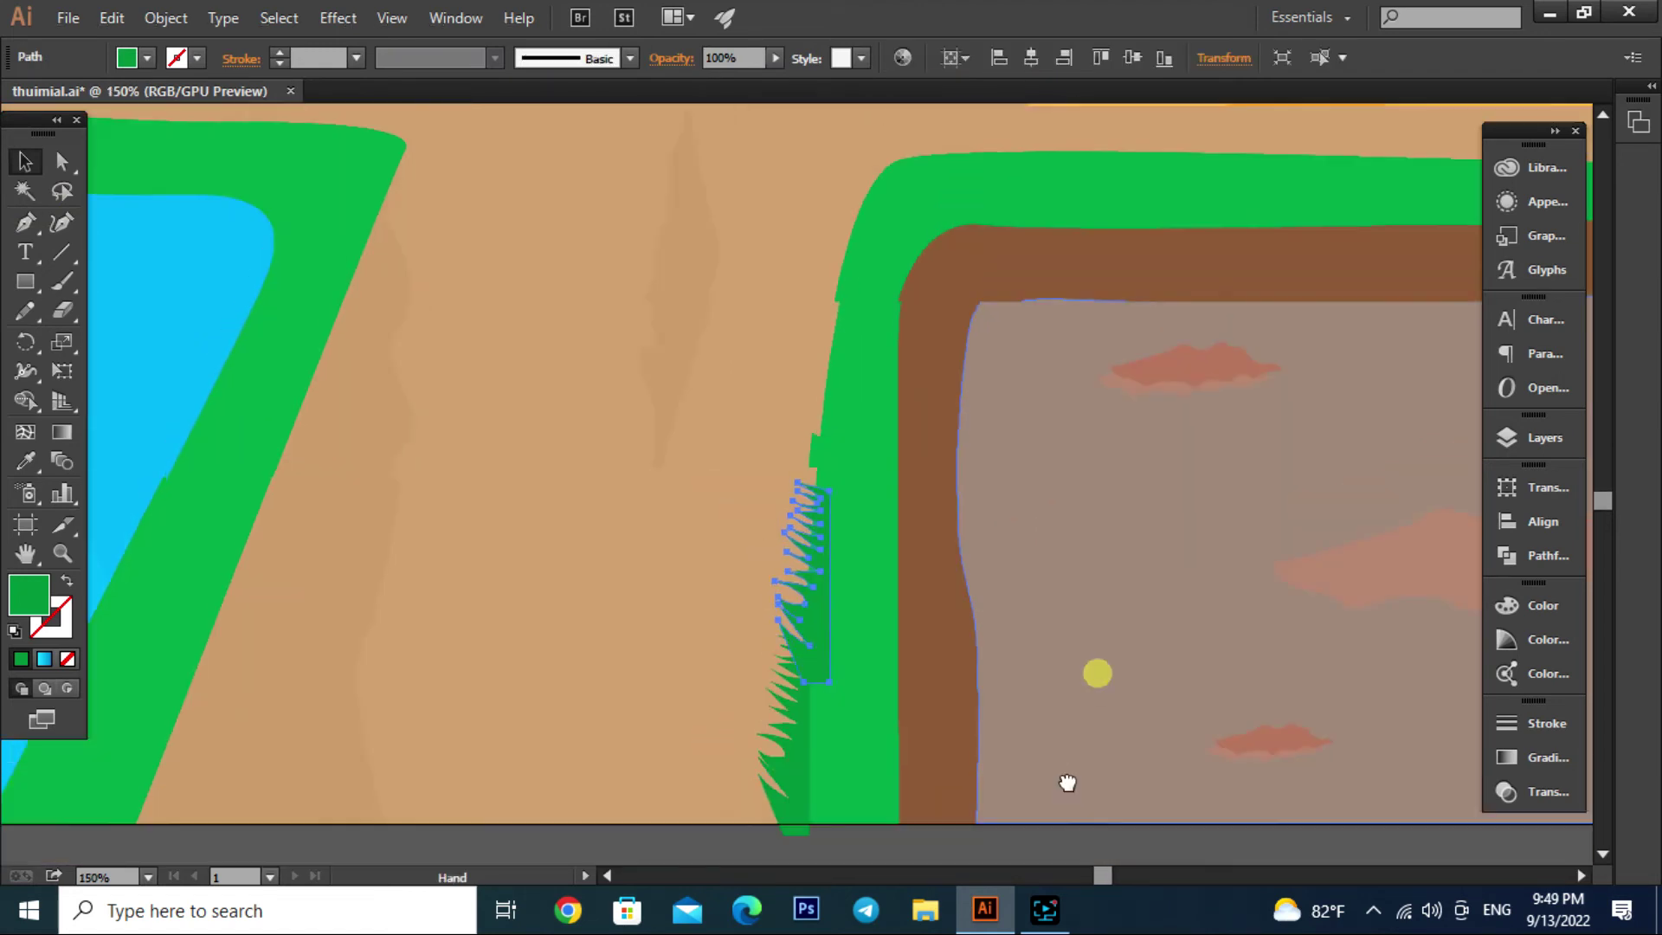
mouse_move(844, 545)
left_mouse_down()
mouse_move(821, 545)
mouse_move(866, 385)
left_mouse_up()
scroll(866, 528, "down", 2)
scroll(952, 693, "up", 3)
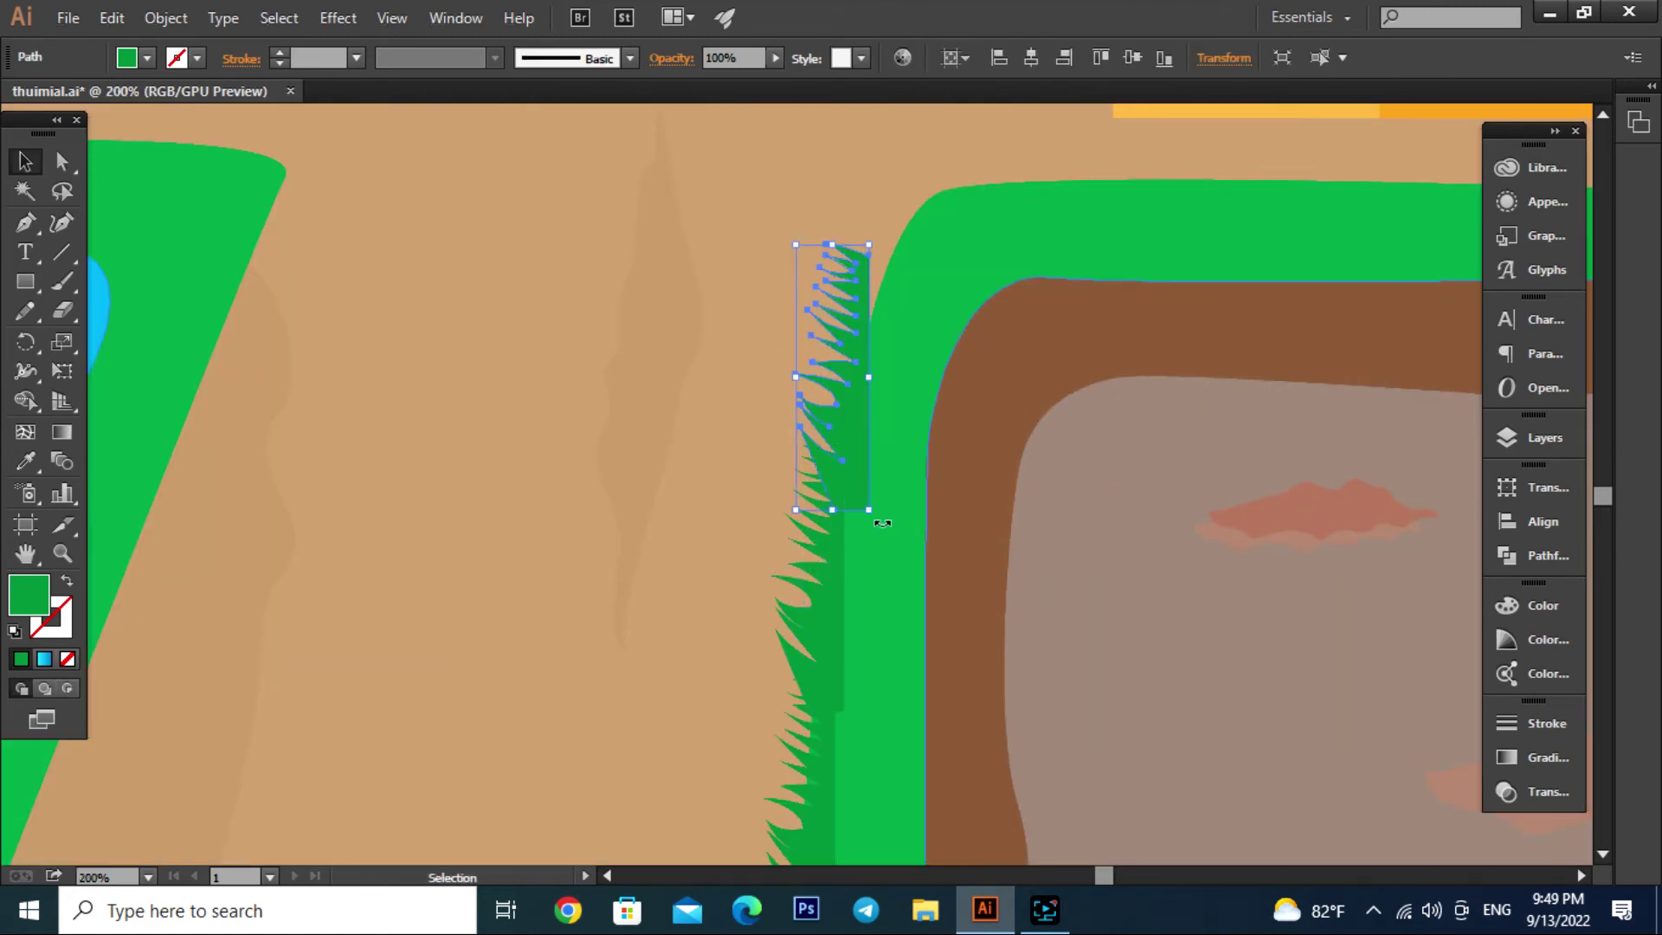
scroll(888, 544, "down", 2)
Select an anchor point on the upper grass copy with Direct Selection
left_click(768, 319)
scroll(745, 312, "up", 4)
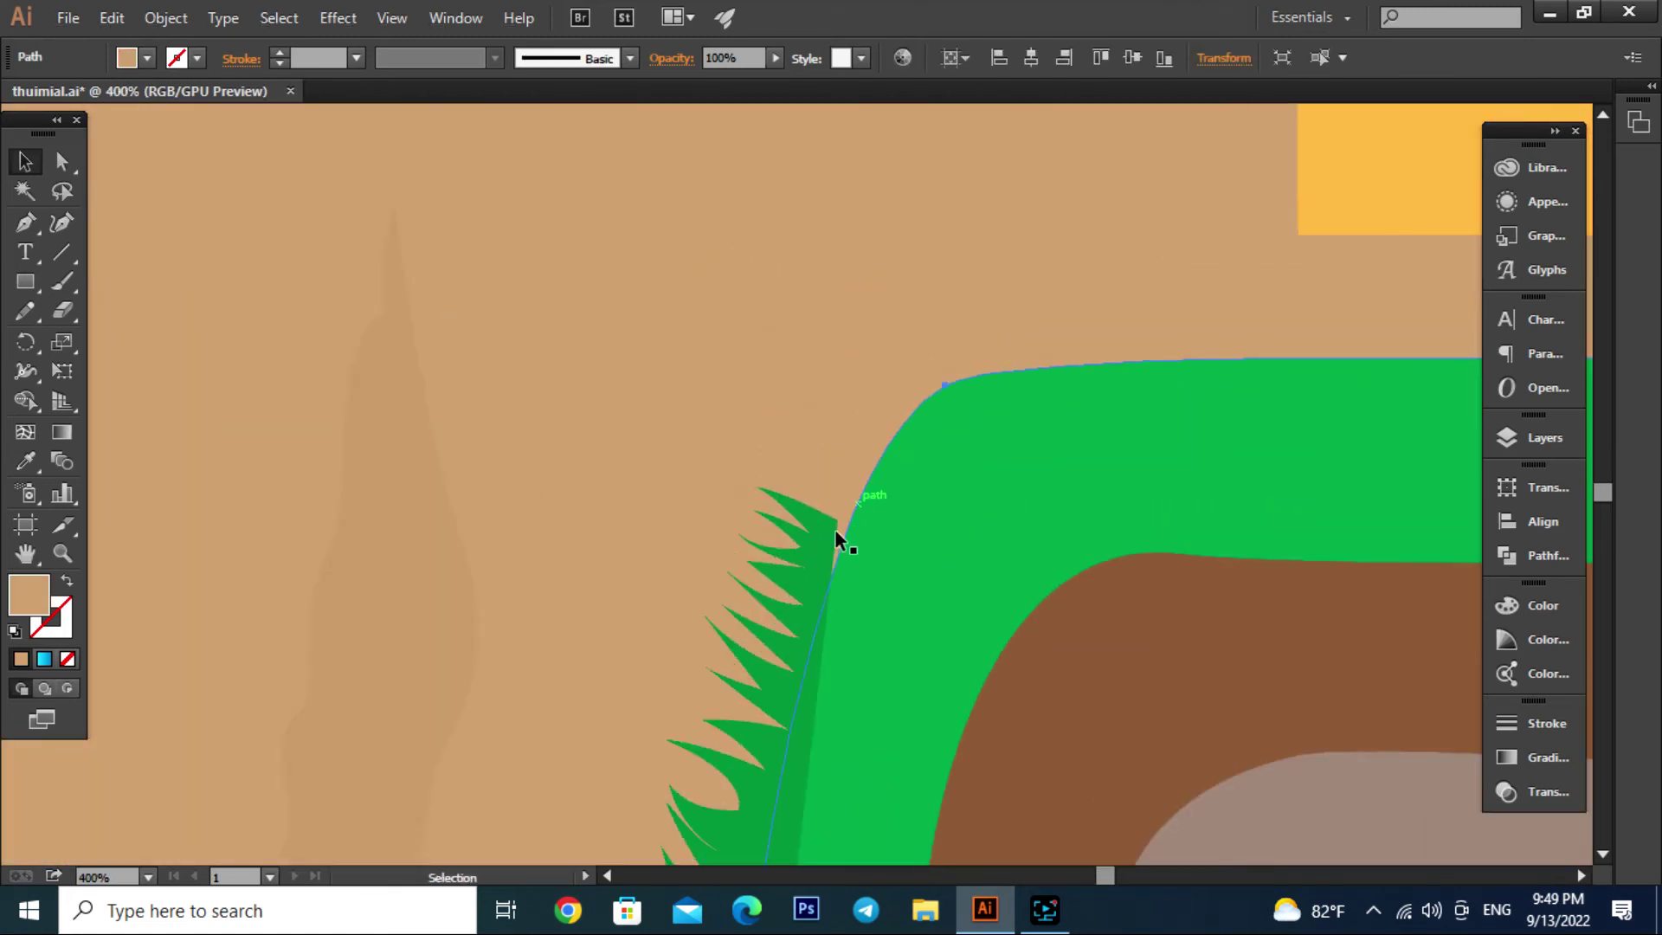
left_click(839, 542)
key("a")
left_click(834, 520)
scroll(857, 532, "down", 2)
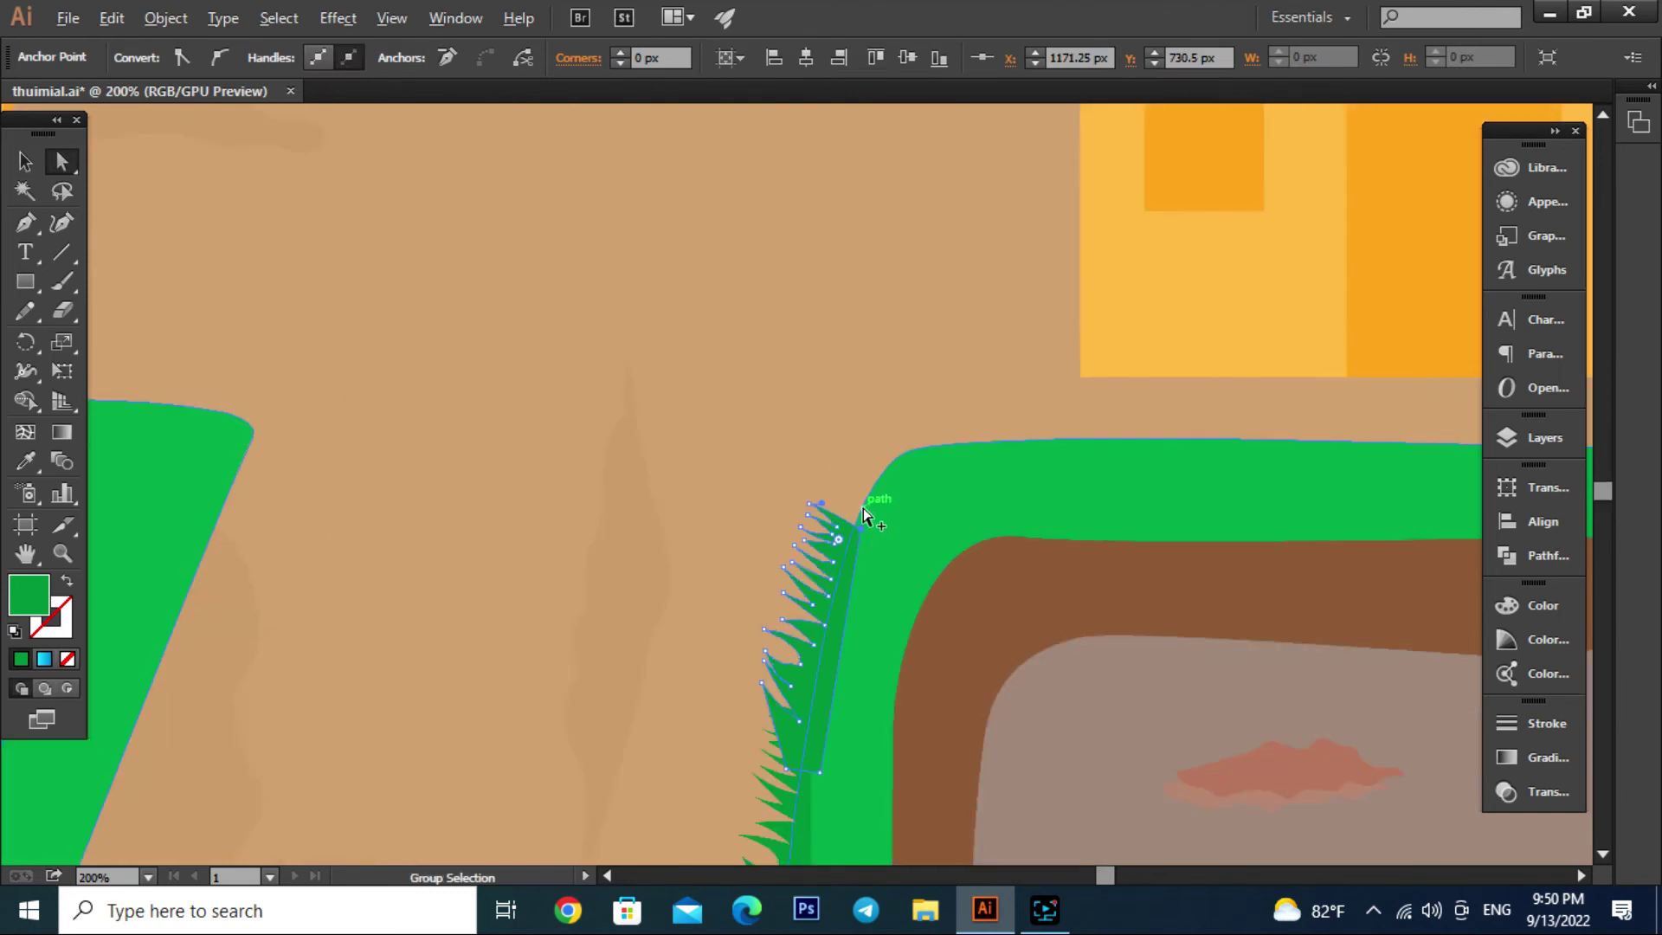
scroll(857, 532, "down", 3)
key("v")
Resize the upper grass copy and move it up toward the verge corner
left_click(984, 823)
scroll(984, 823, "down", 1)
scroll(838, 443, "up", 2)
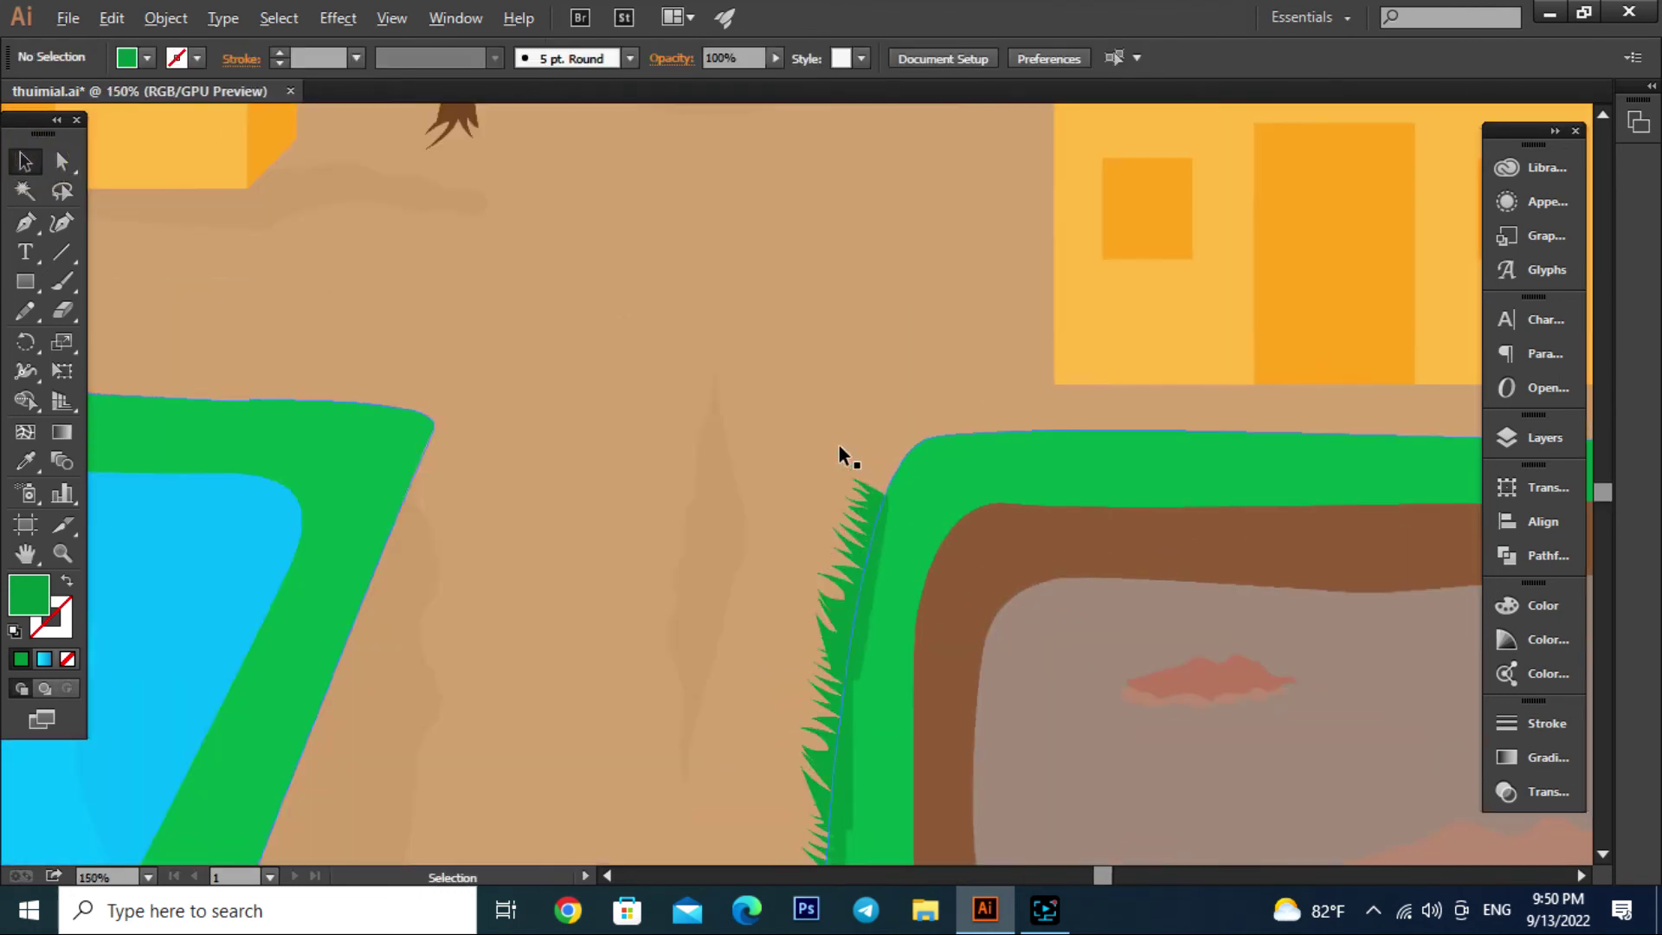
left_click(871, 542)
scroll(900, 519, "up", 2)
left_click_drag(891, 483, 872, 538)
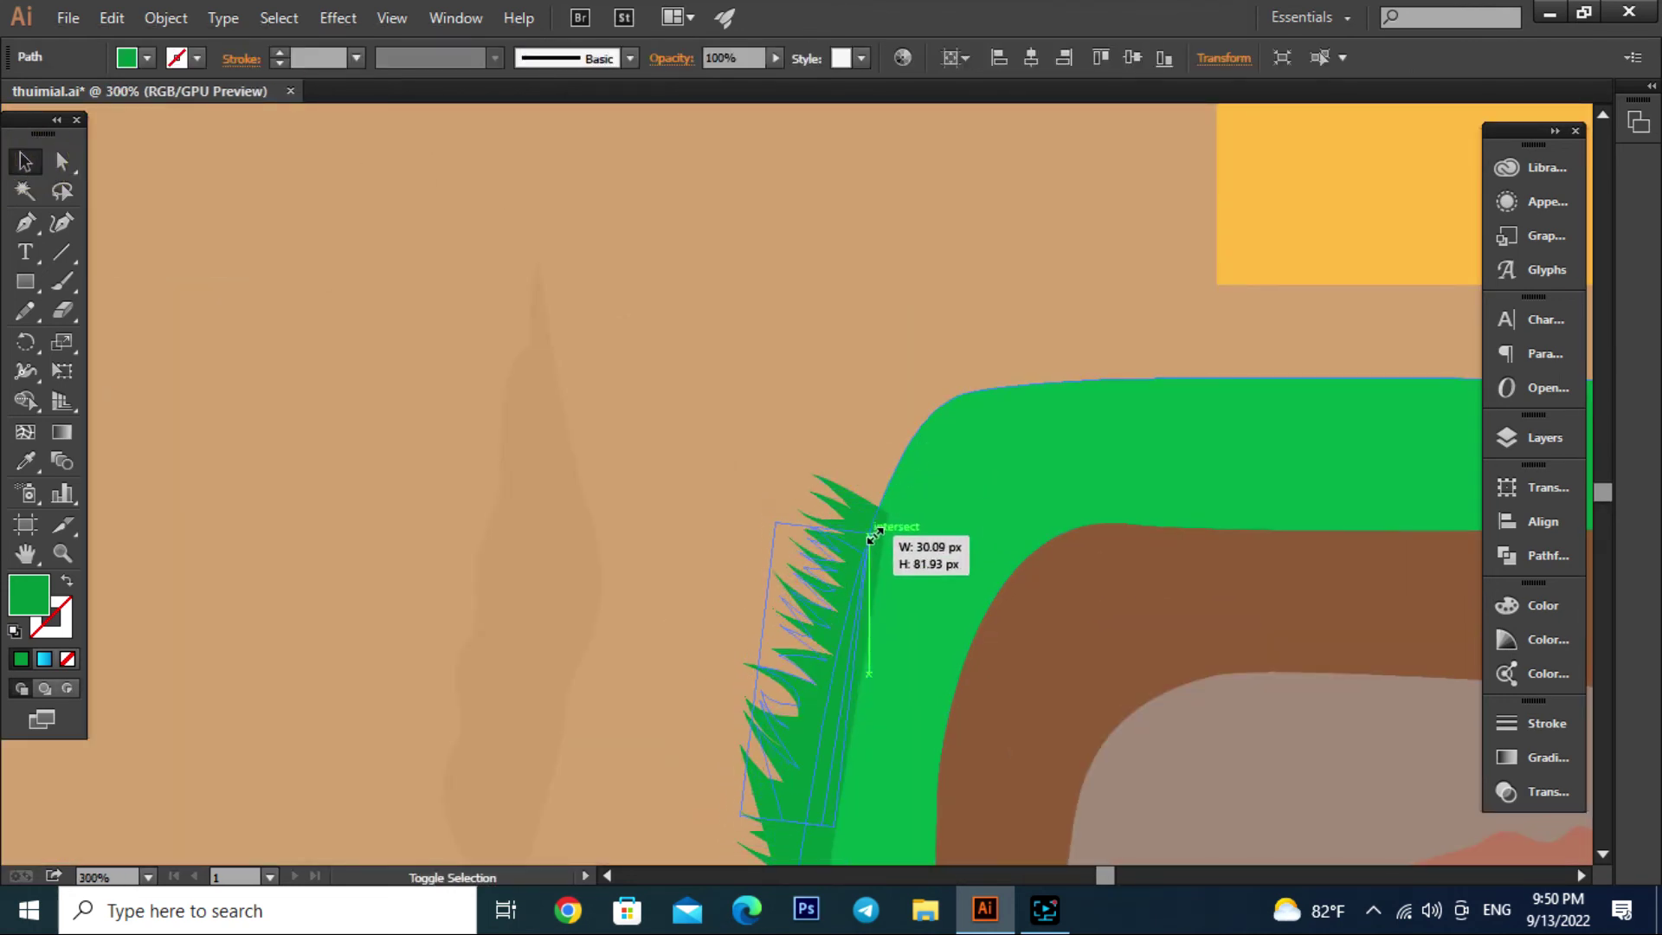
scroll(890, 485, "down", 3)
left_click_drag(901, 657, 831, 542)
scroll(866, 563, "down", 4)
Trace a freehand Pencil outline along the verge's grass edge
left_click(818, 713)
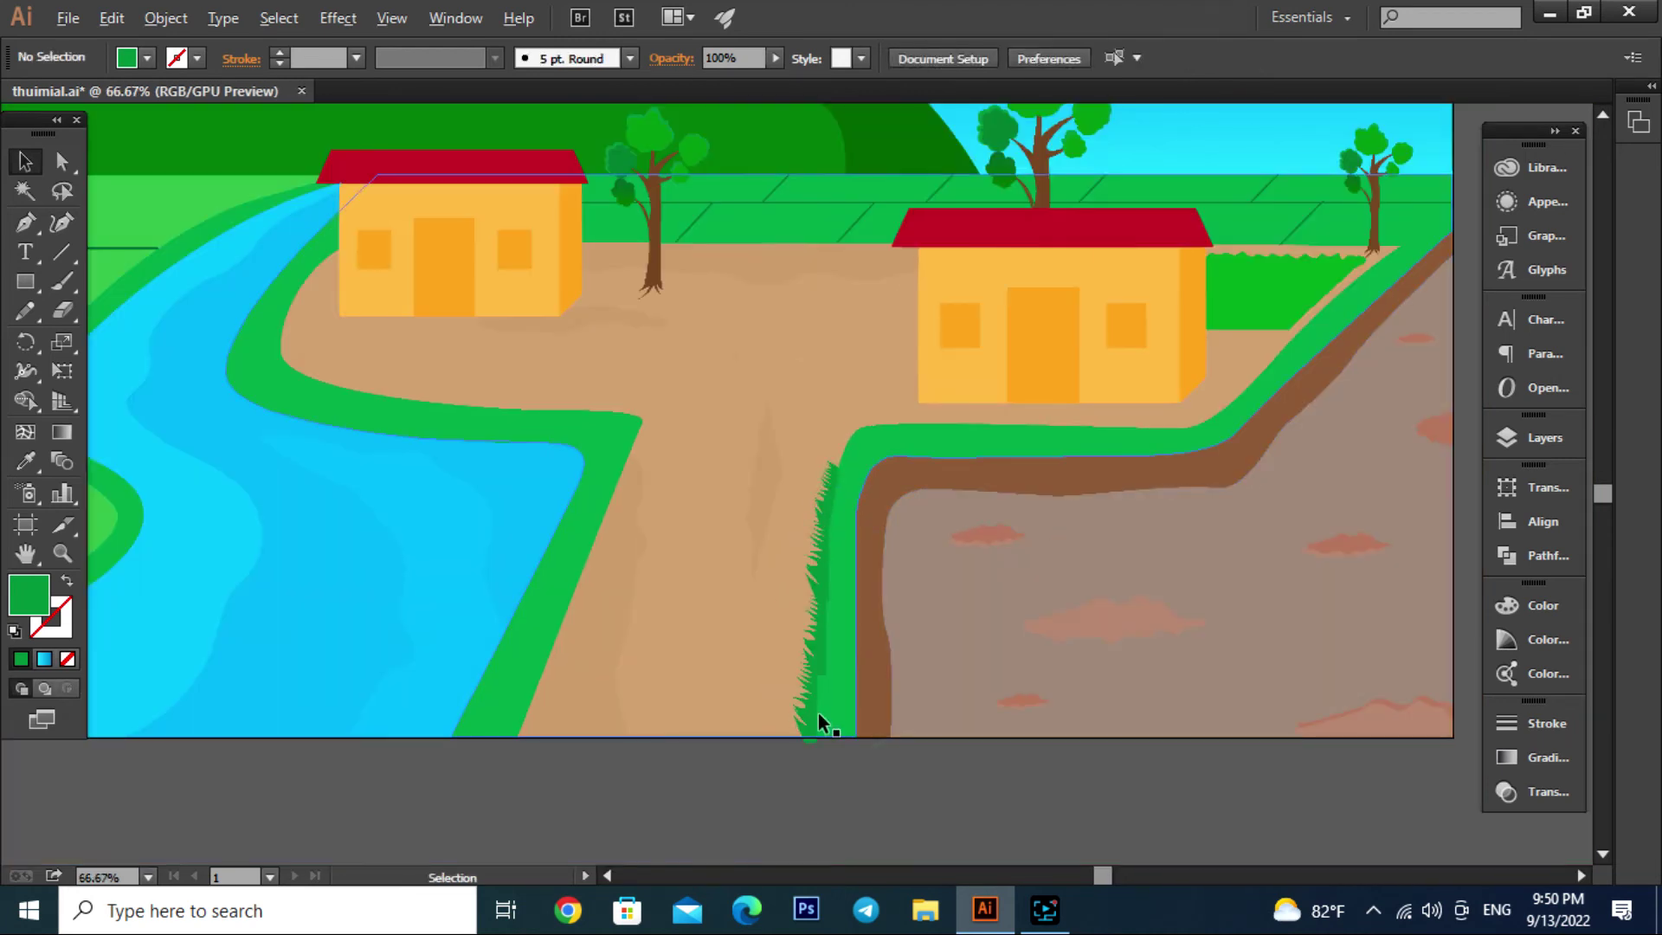
scroll(823, 707, "up", 1)
left_click(25, 311)
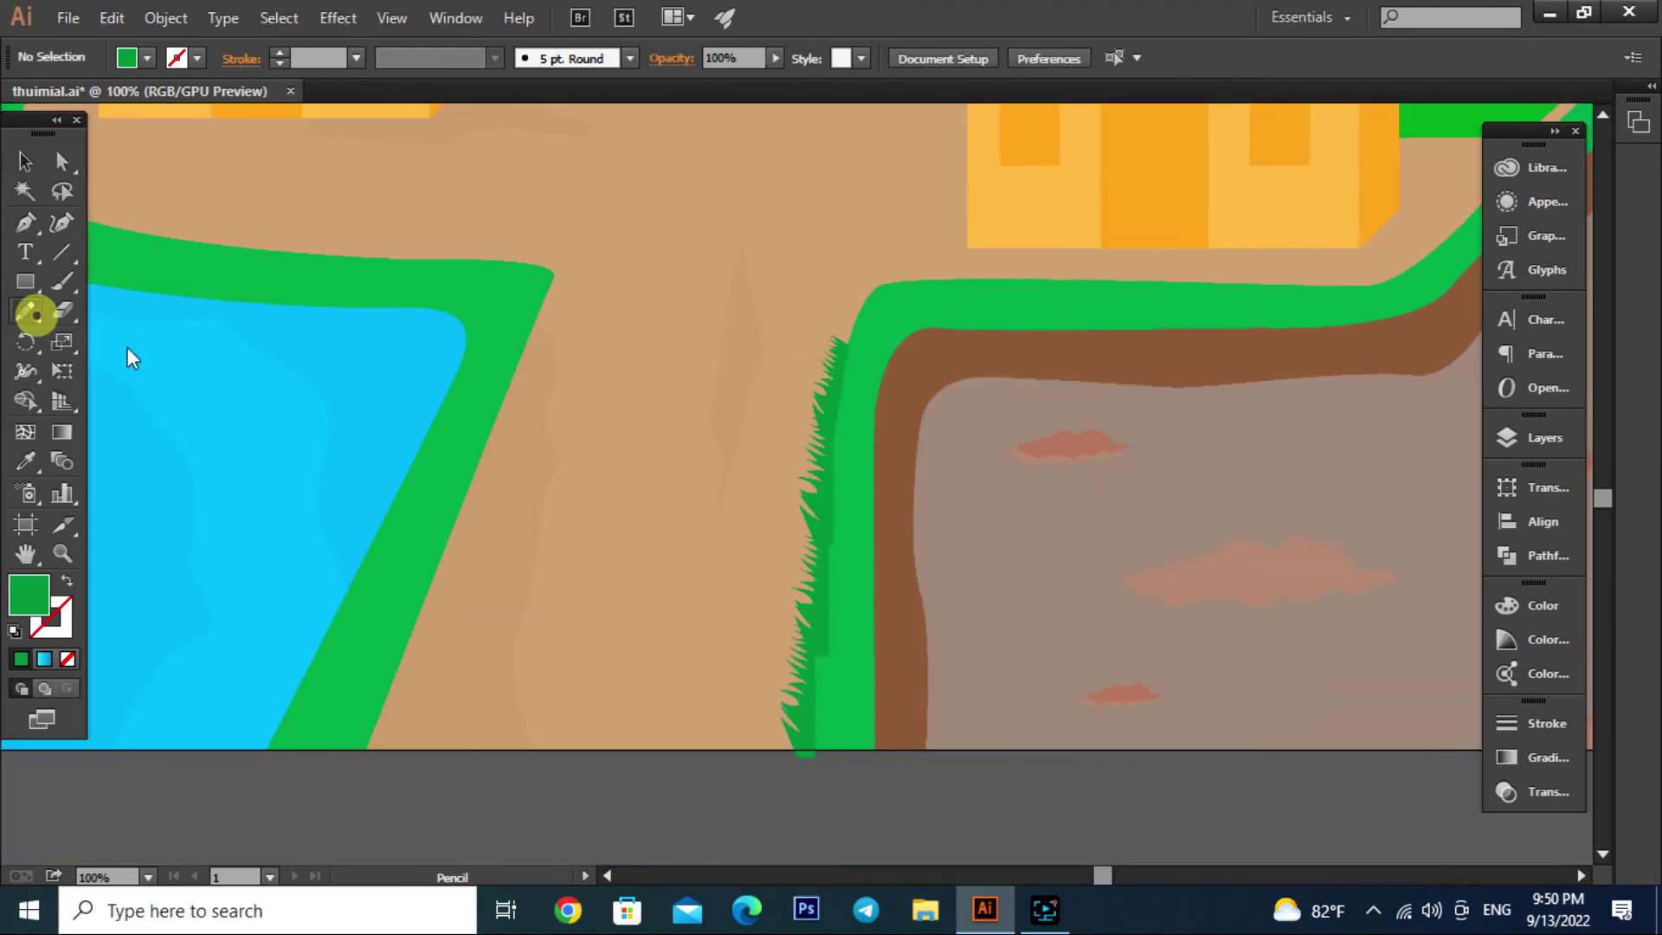
scroll(890, 333, "up", 1)
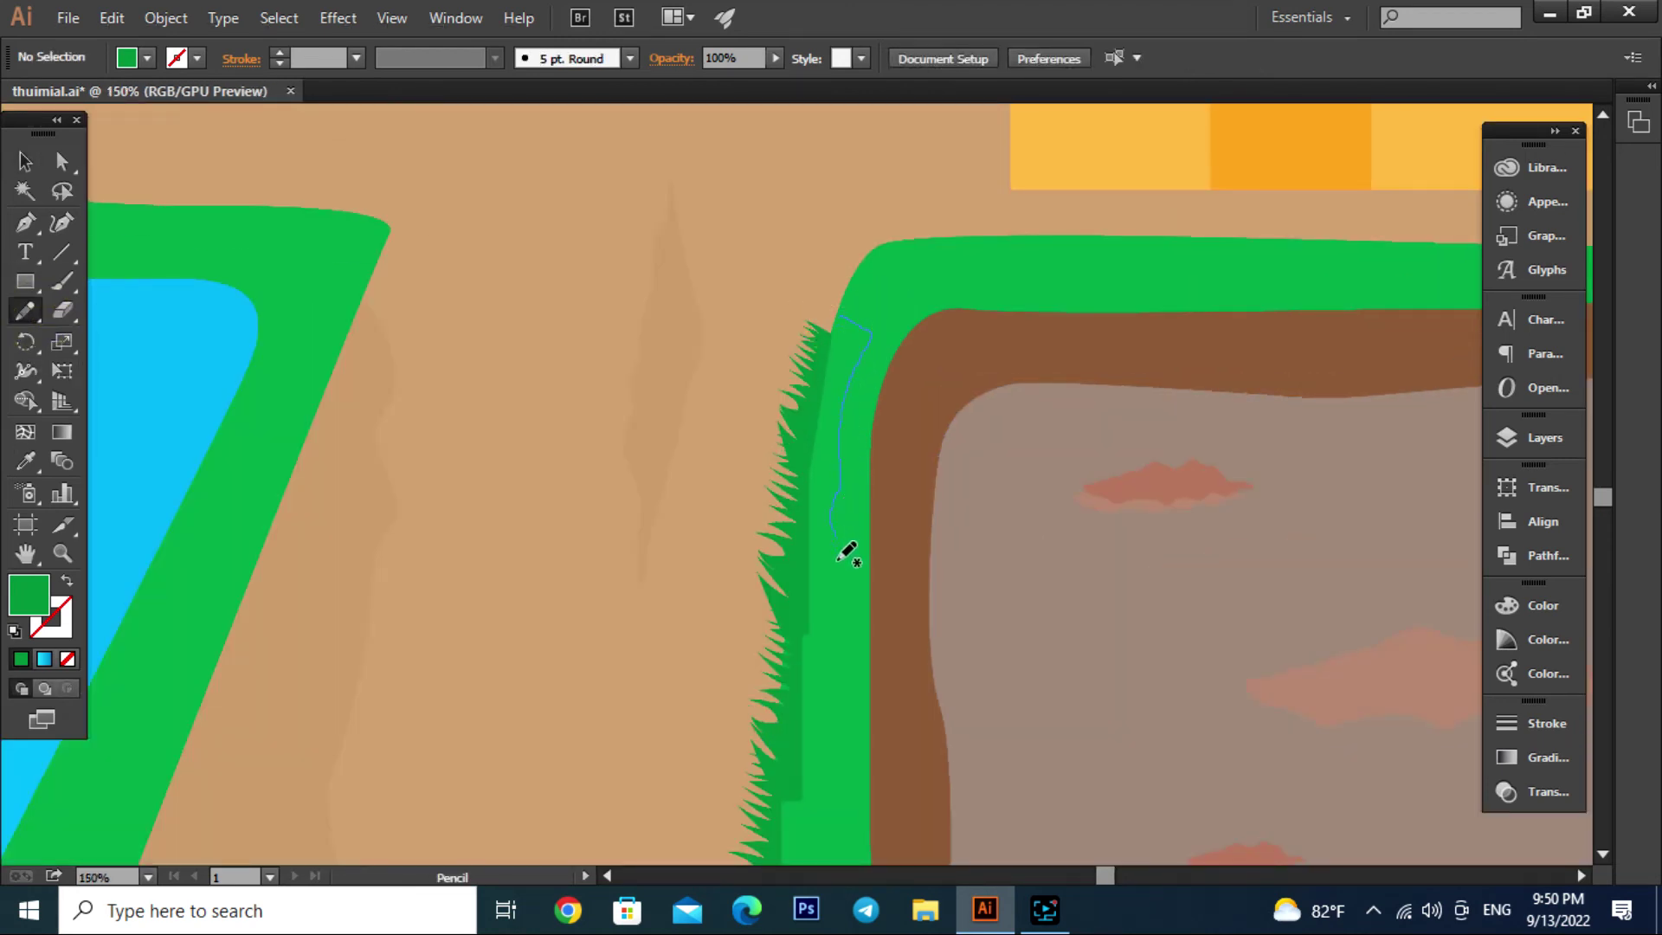
left_click_drag(827, 801, 857, 445)
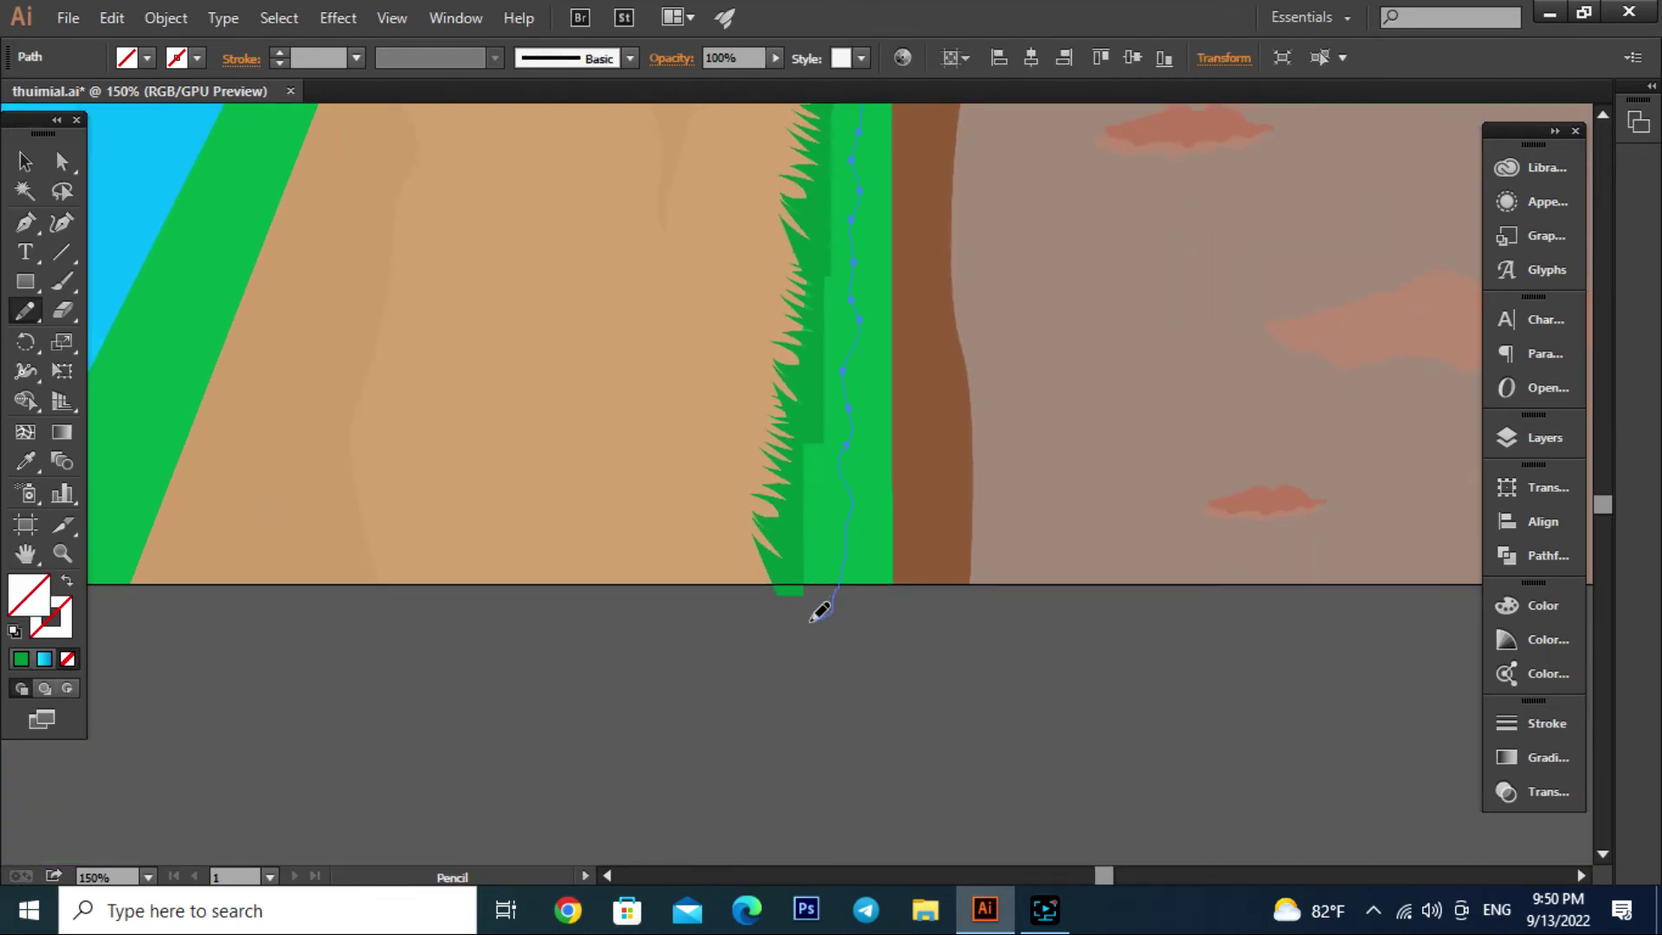
scroll(765, 281, "up", 4)
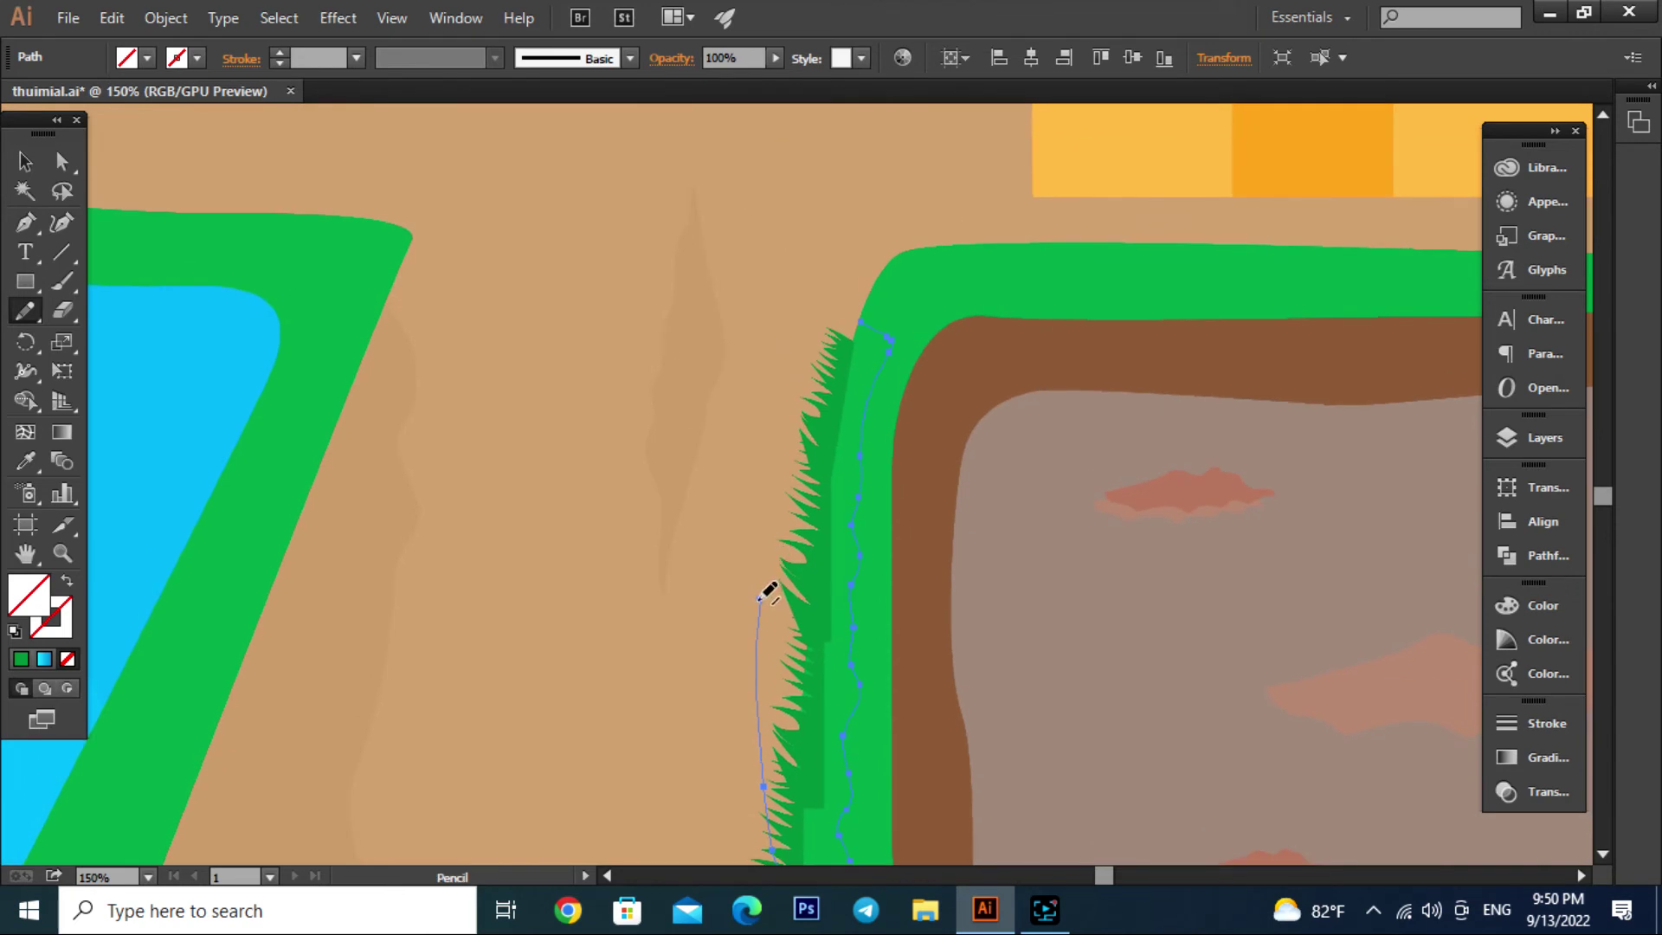
left_click_drag(765, 281, 810, 340)
Fill the outline with the verge's green, then darken it in the Color Picker
left_click(25, 161)
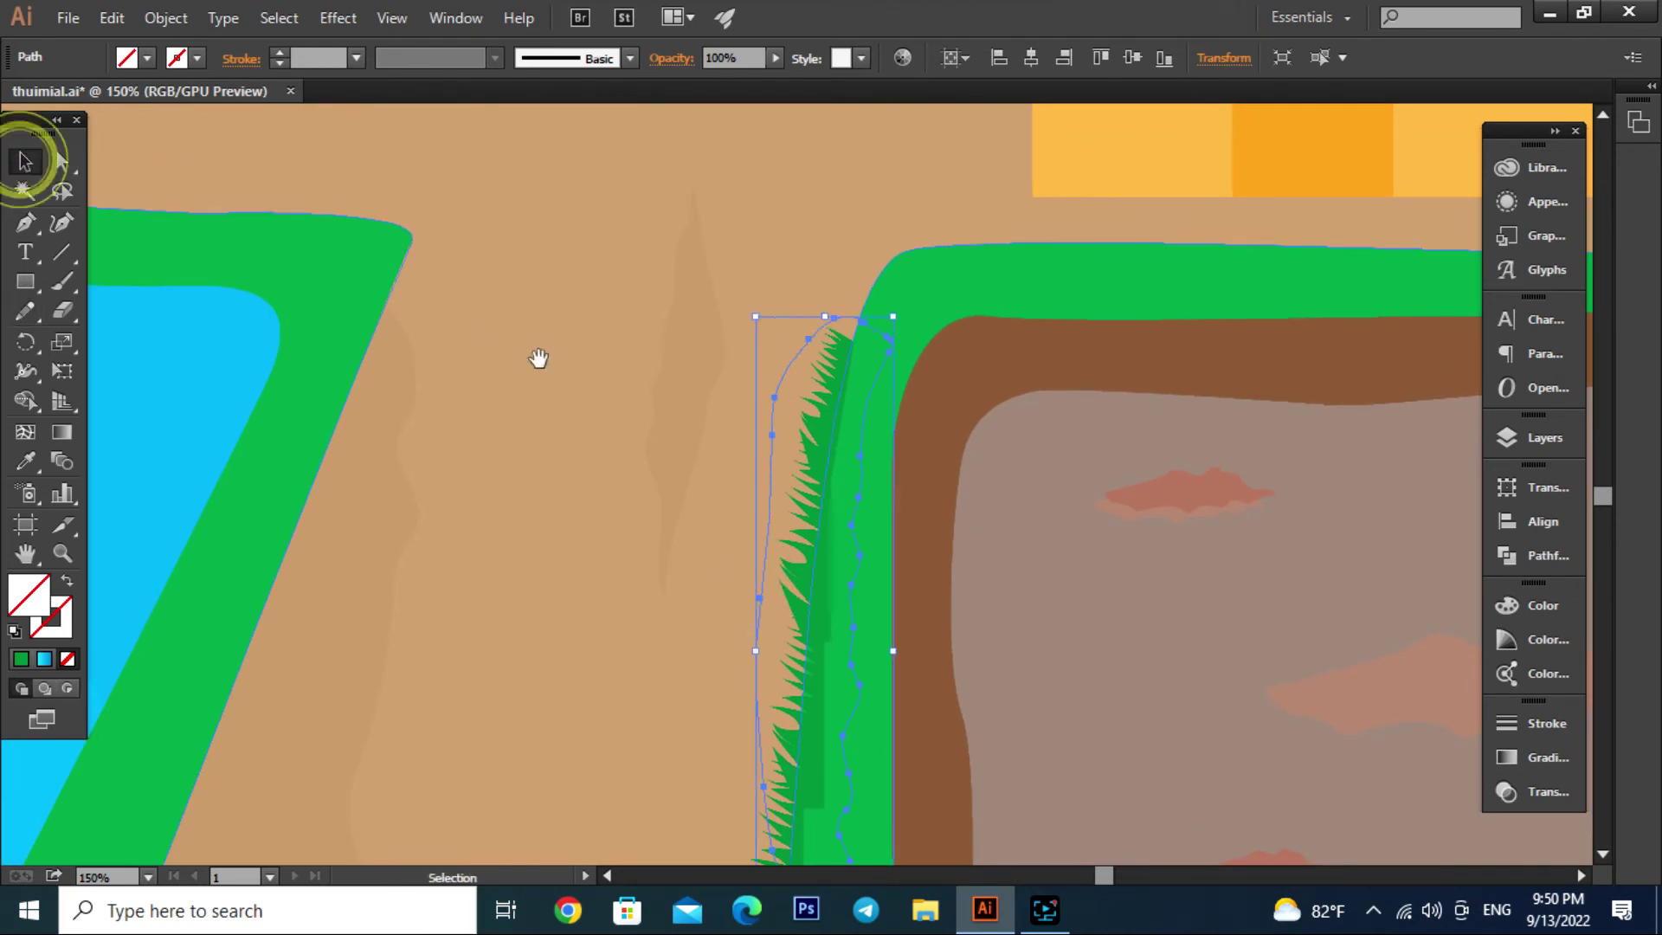
scroll(796, 476, "down", 5)
left_click(771, 720)
left_click(830, 658)
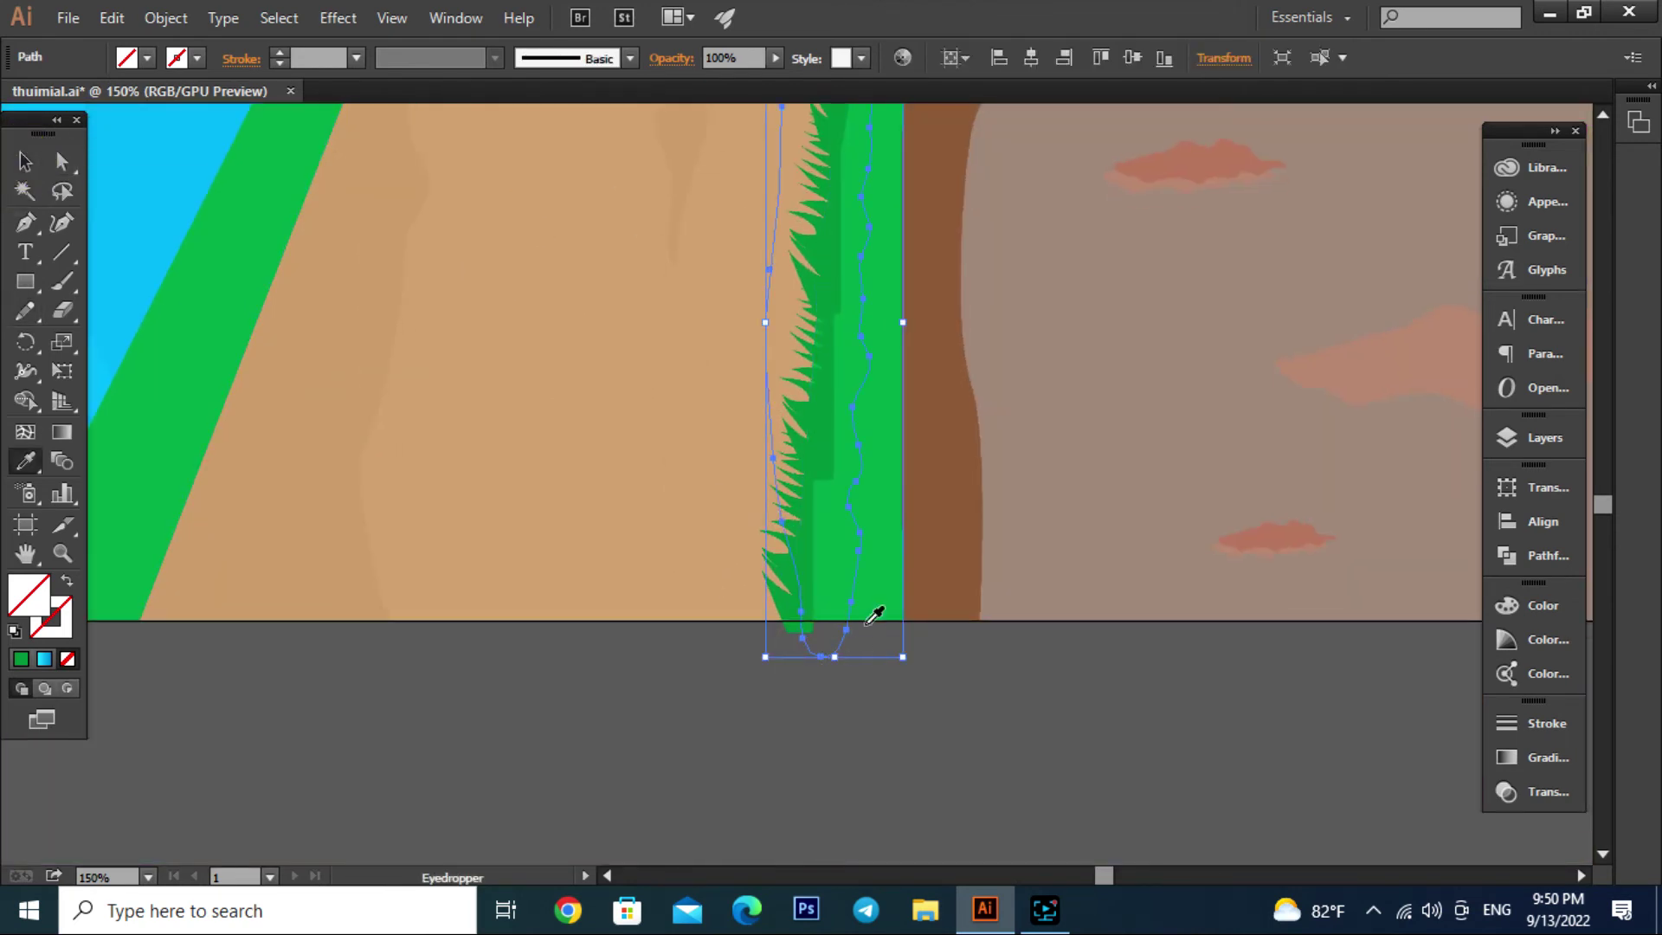
left_click(896, 581)
double_click(19, 598)
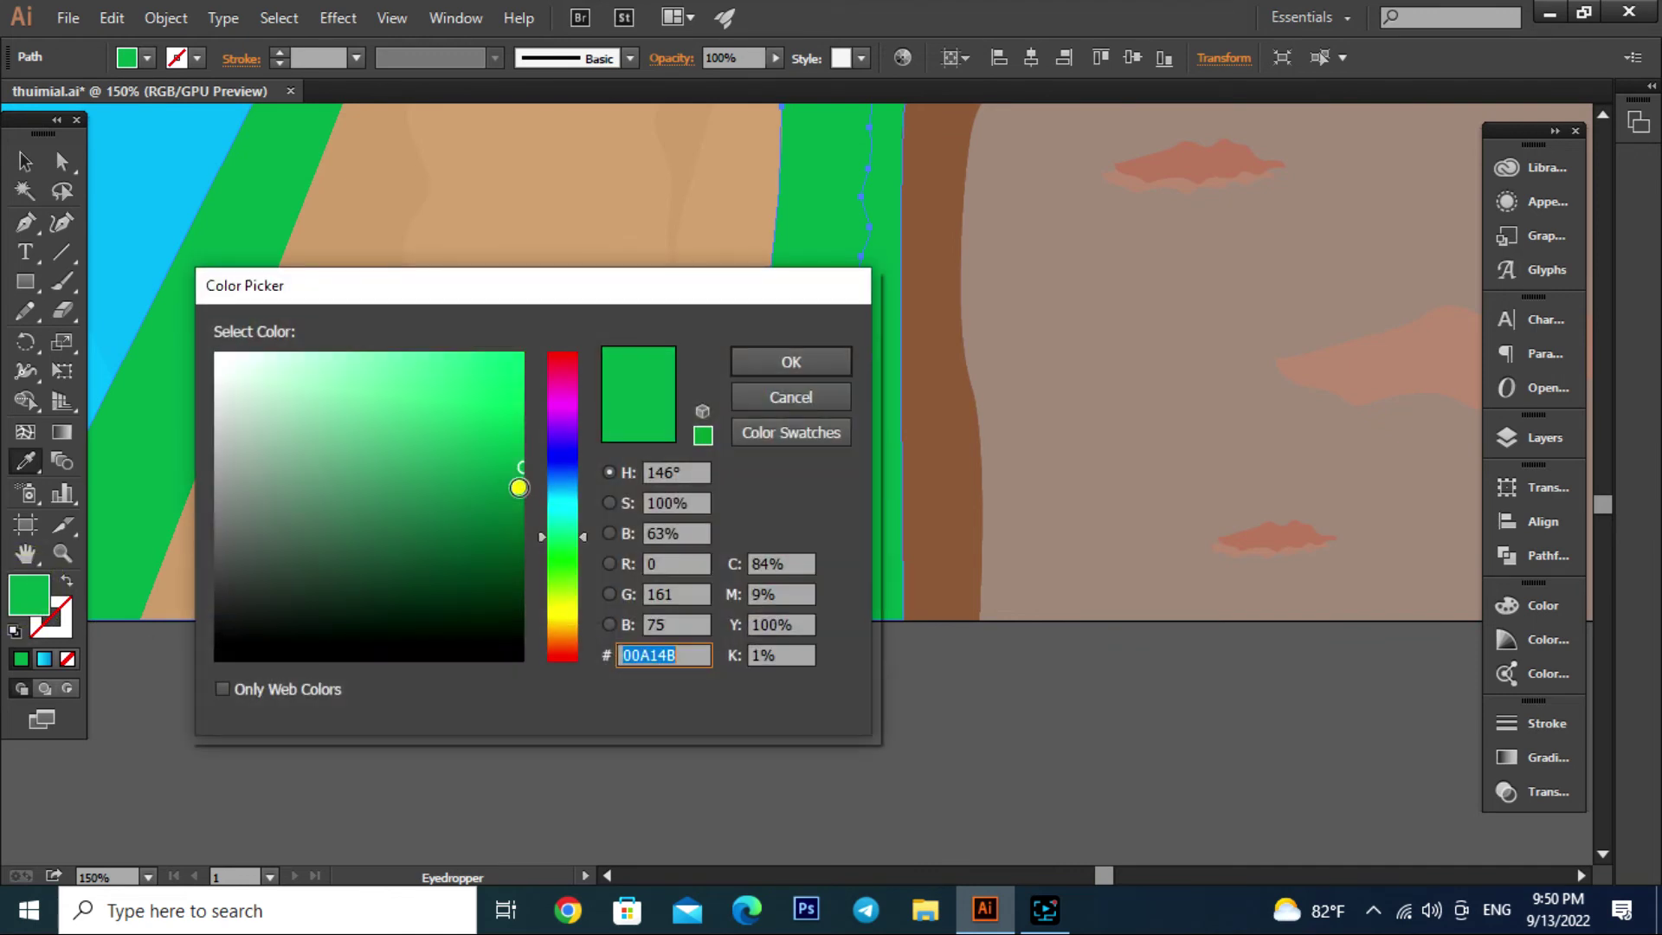
left_click(791, 362)
Reselect the dark green band ready for trimming
left_click(25, 162)
left_click(883, 838)
left_click(896, 606)
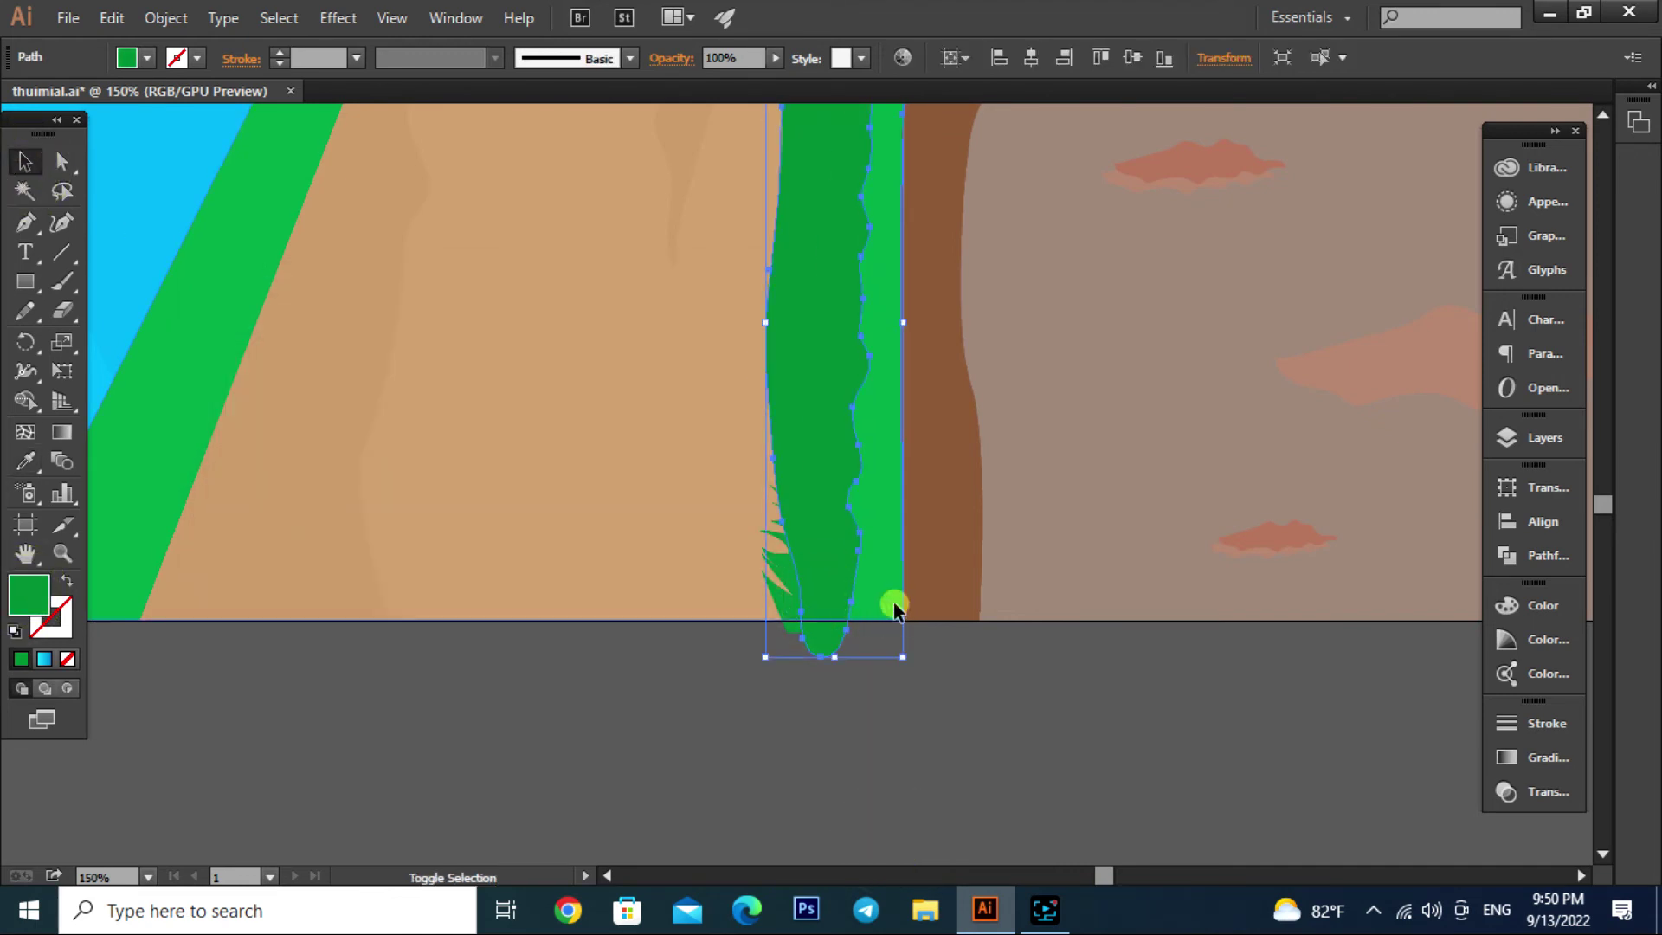
left_click(938, 779)
left_click(796, 412)
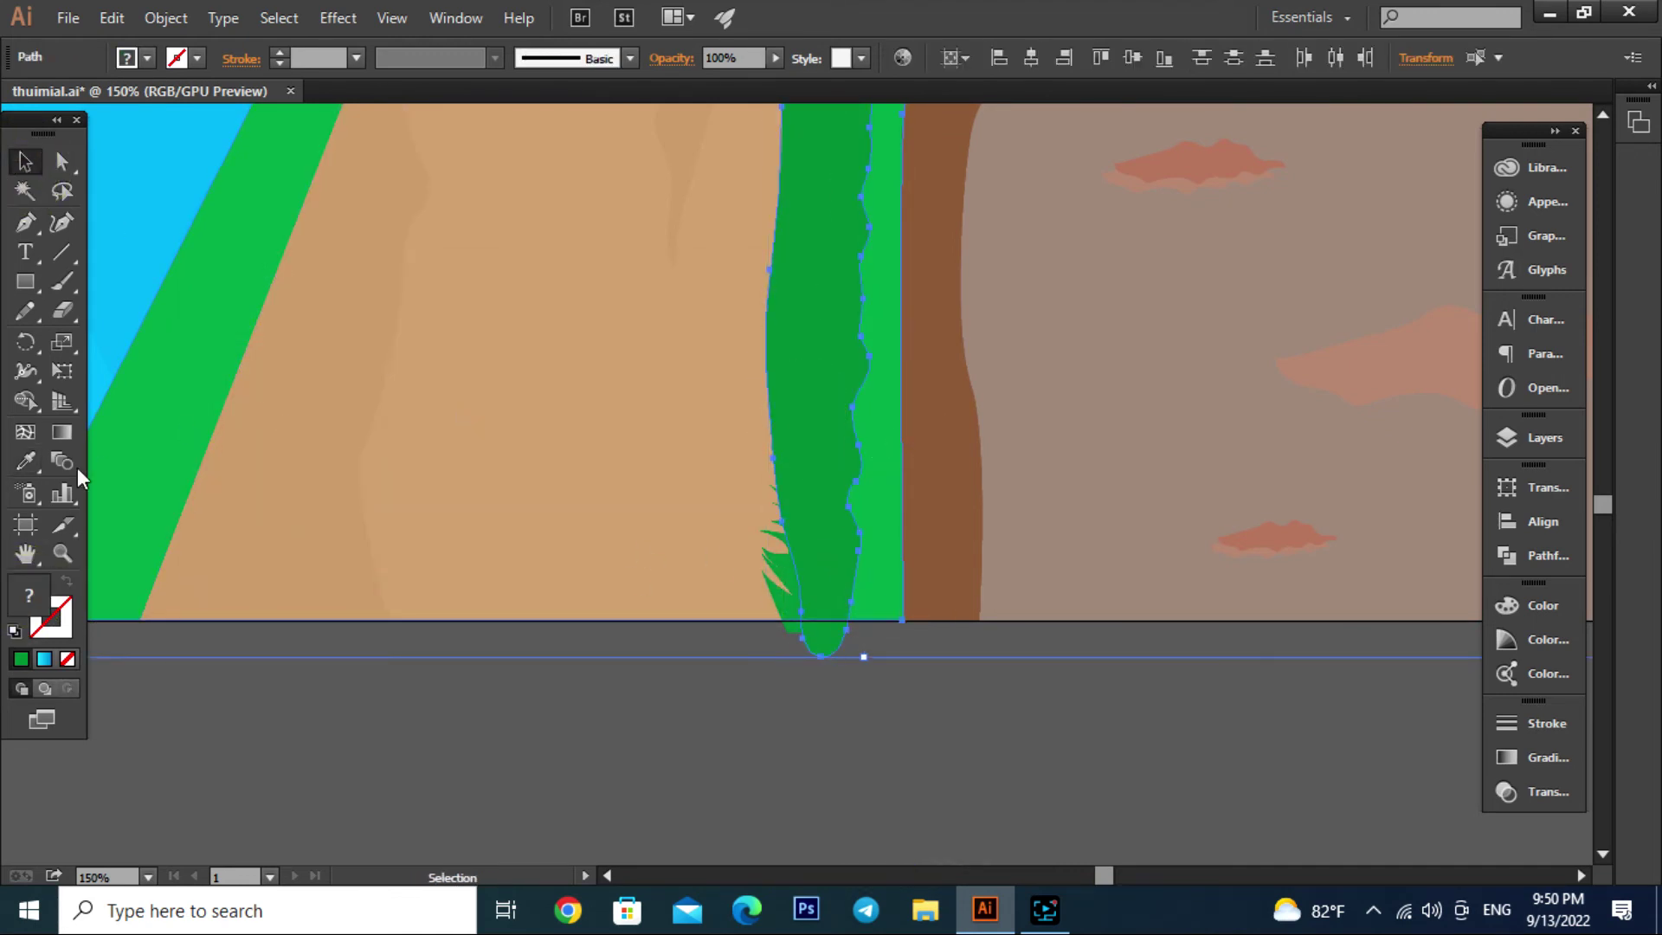
left_click(25, 400)
scroll(790, 378, "up", 3)
Merge the gap strip into the tan road using Shape Builder
scroll(850, 531, "up", 4)
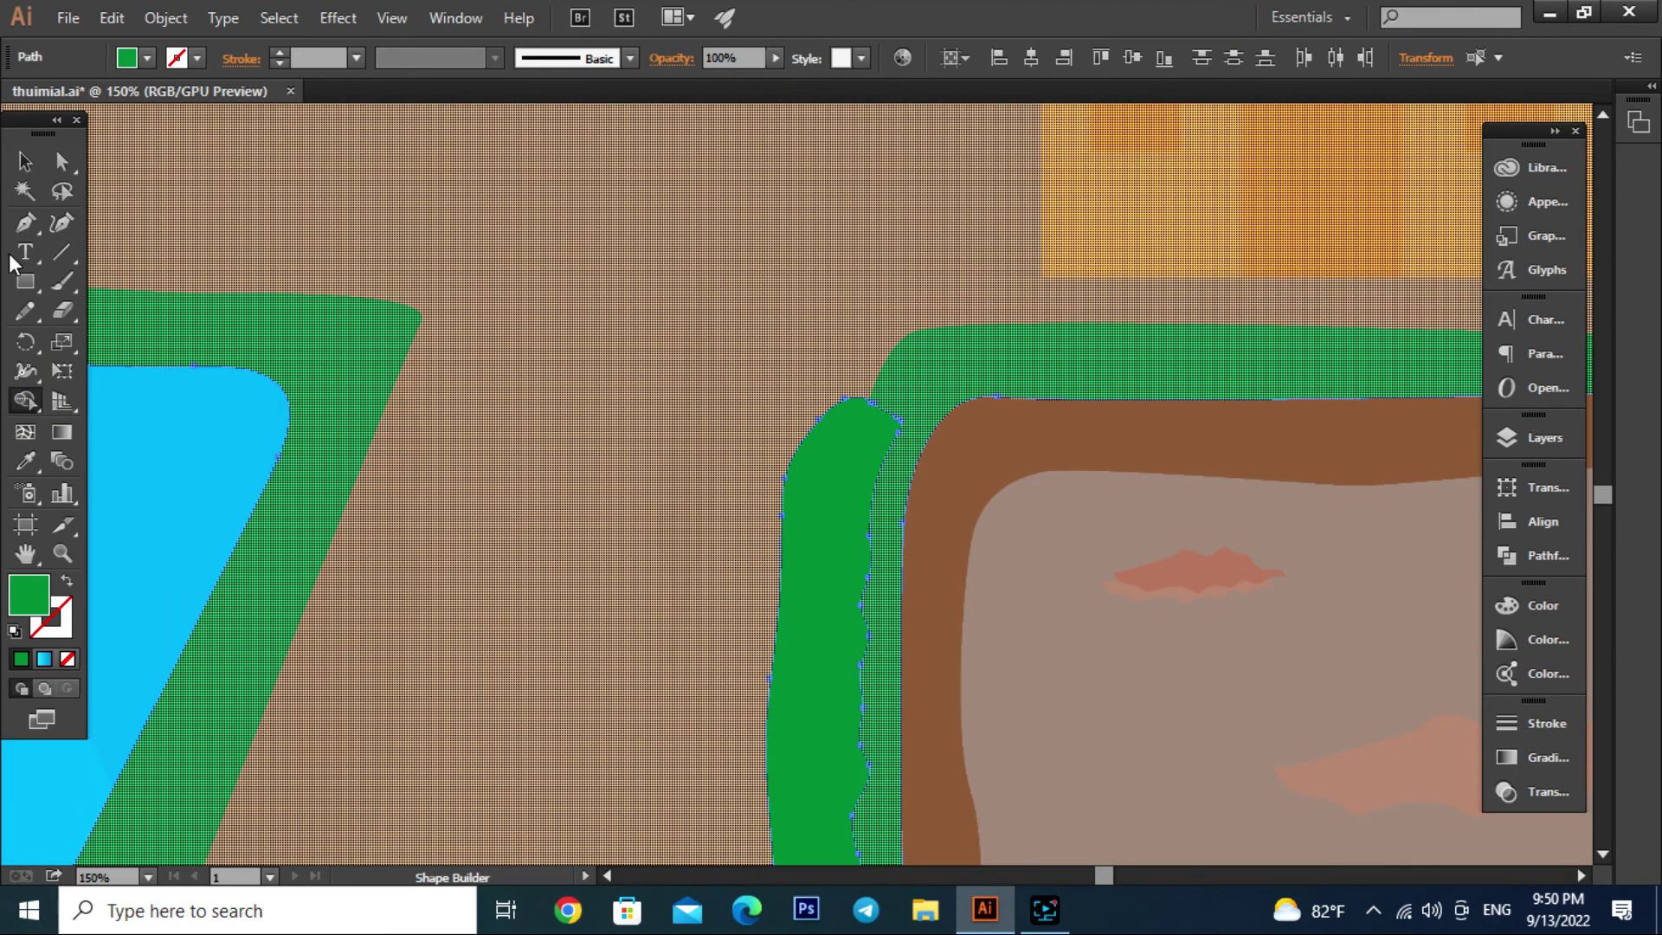
key("v")
left_click(465, 315)
scroll(892, 358, "down", 5)
scroll(895, 378, "up", 4)
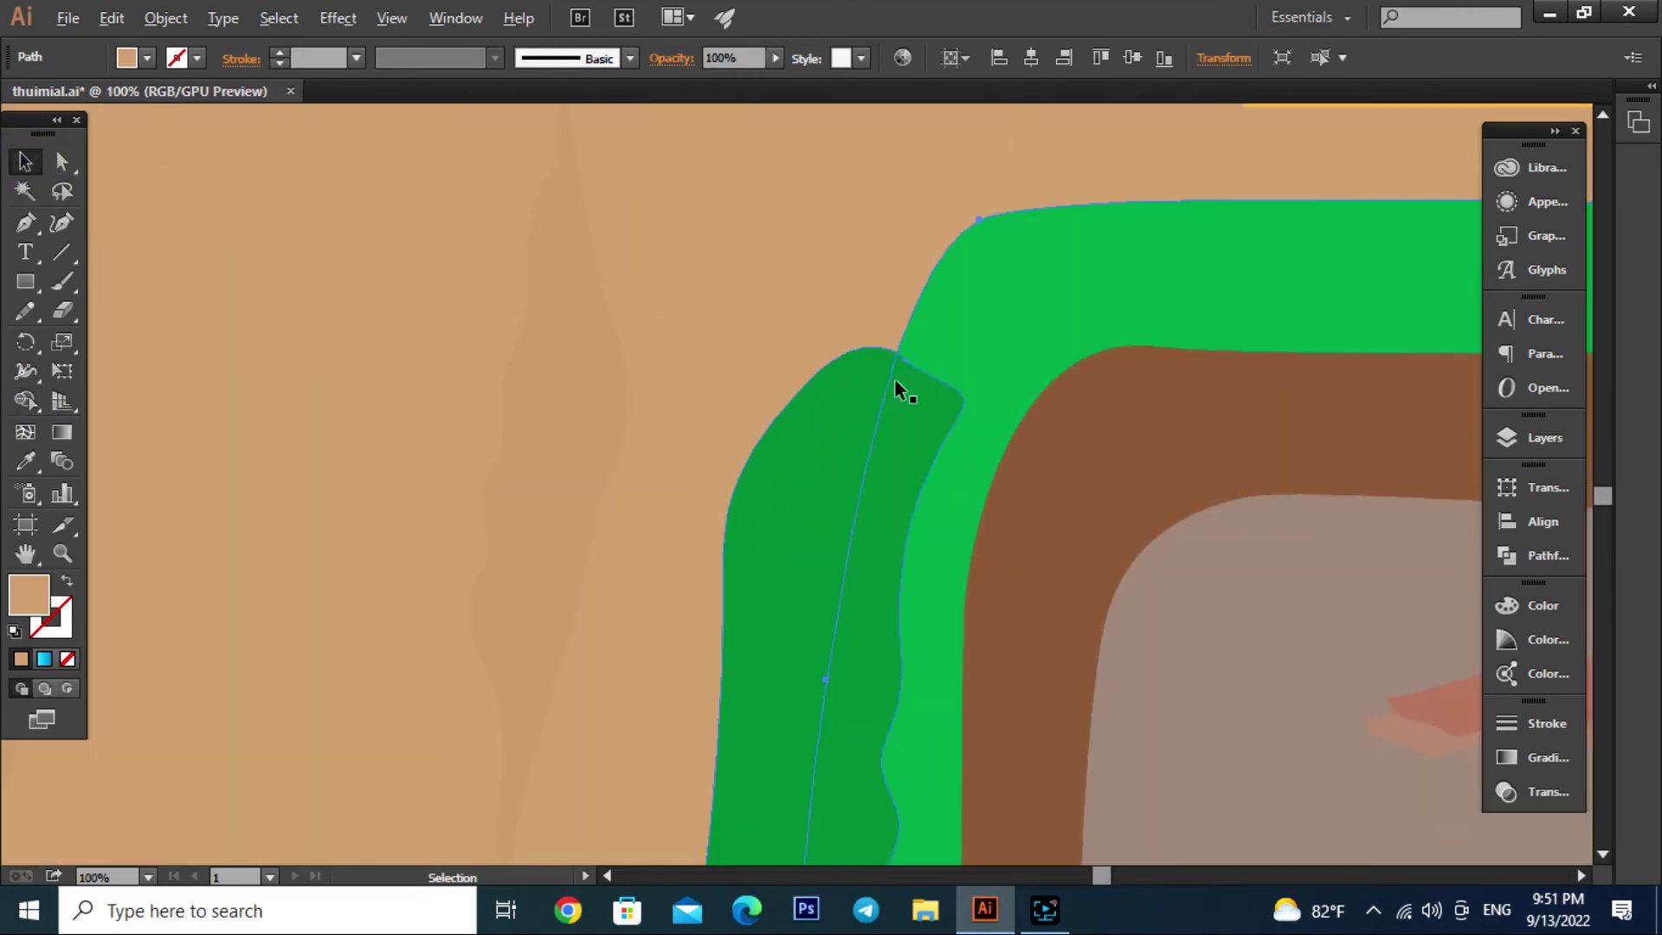
left_click(834, 452, "shift")
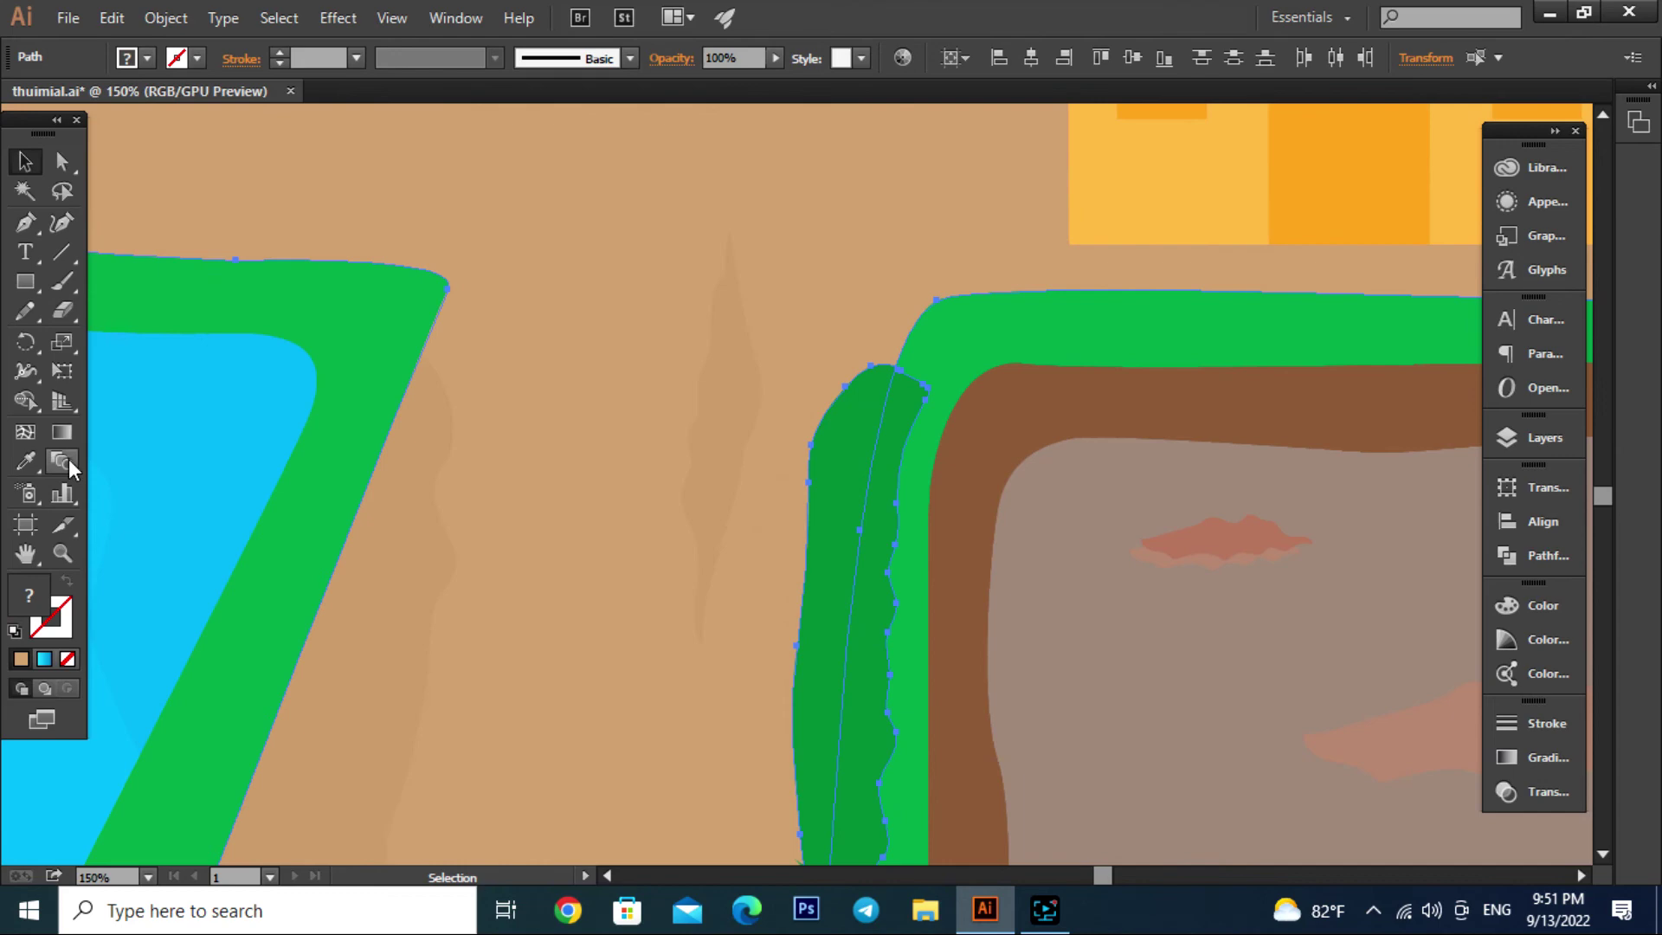
left_click(26, 400)
left_click(871, 672)
left_click(532, 388)
key("v")
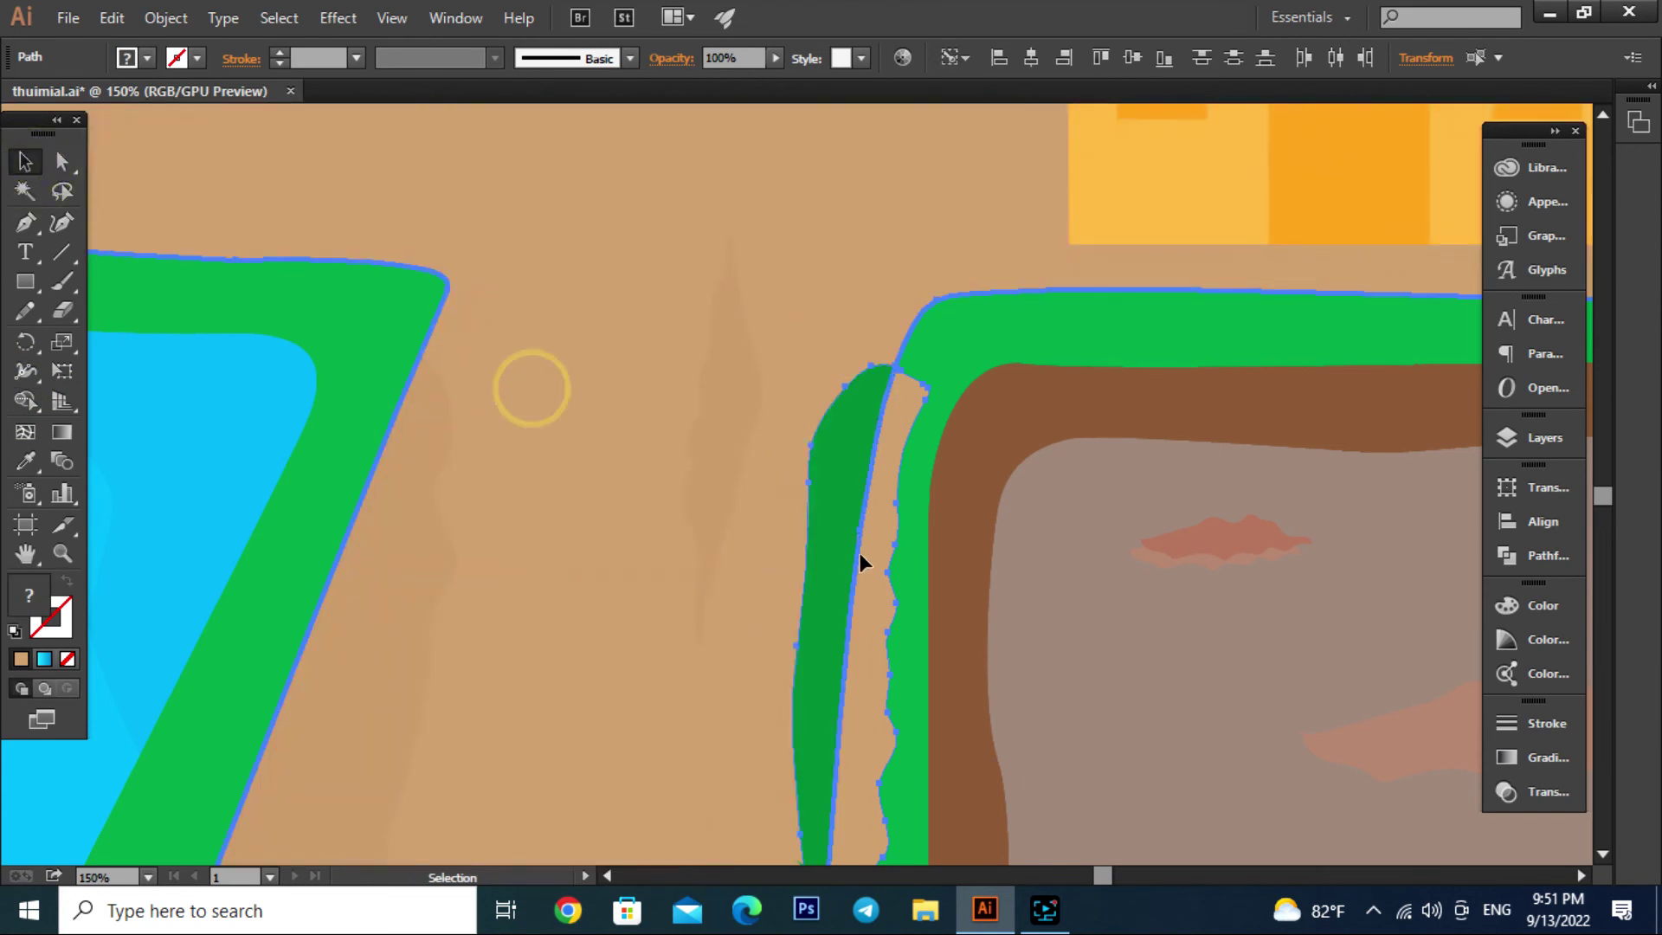
Delete the dark green shape lying over the grass
left_click(802, 497)
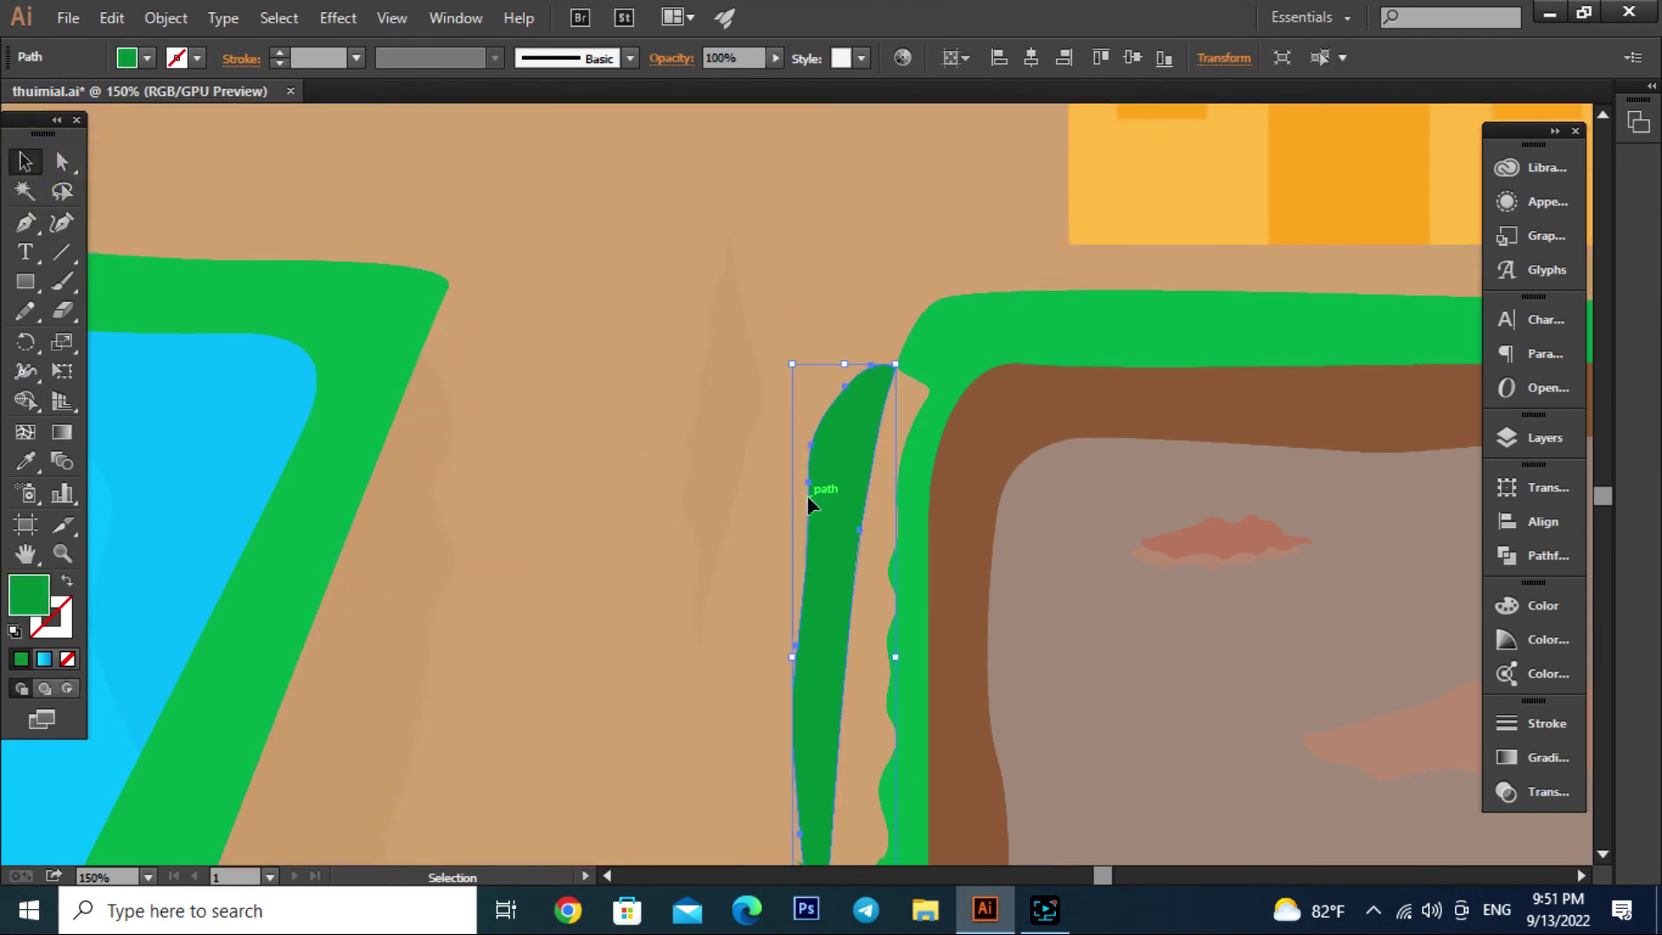
key("Delete")
scroll(906, 481, "down", 5)
Fill the tan strip beside the grass with a darker shade of the verge green
left_click(825, 740)
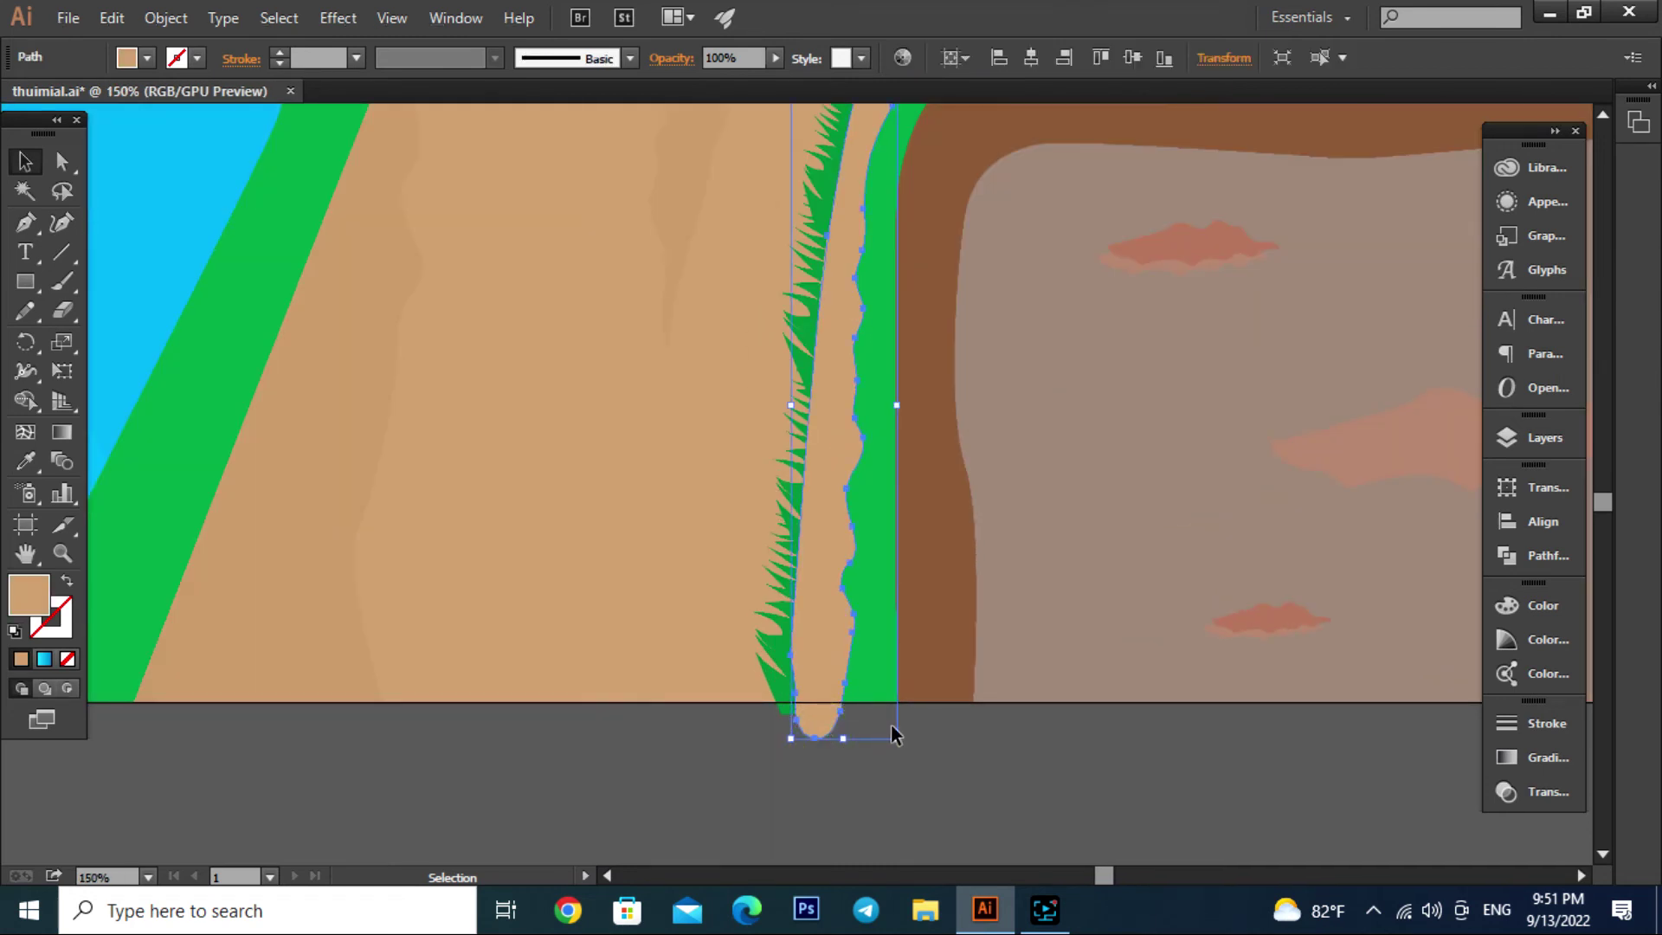
key("i")
left_click(891, 660)
double_click(28, 603)
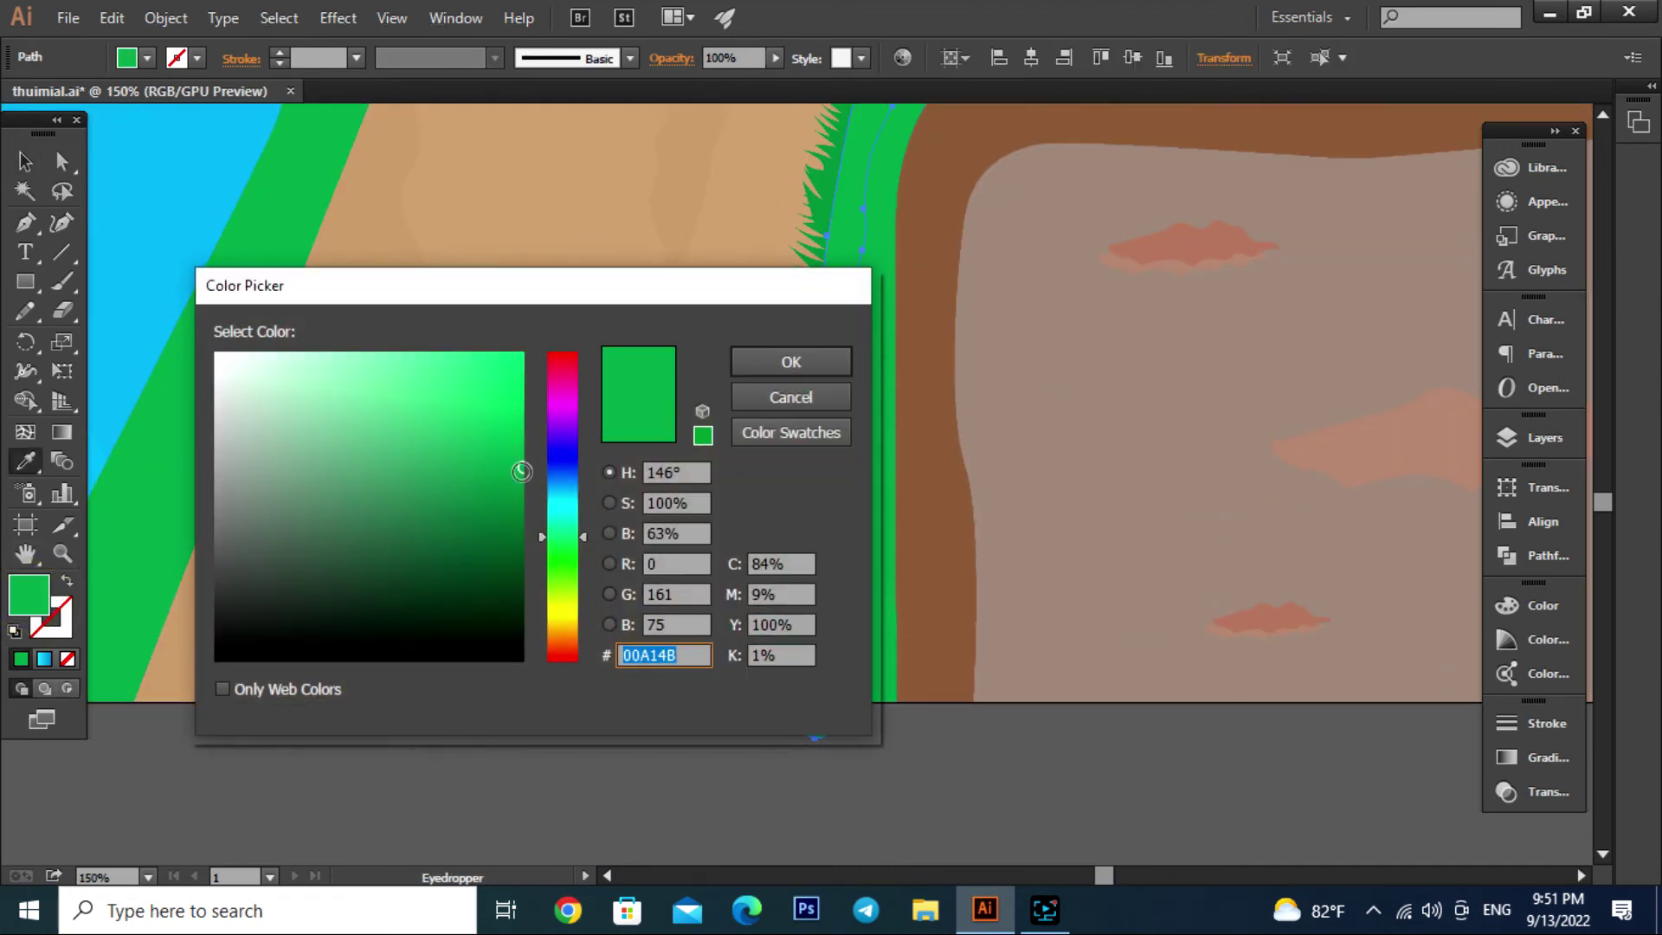
left_click_drag(520, 464, 537, 485)
left_click(789, 360)
left_click(19, 167)
left_click(965, 769)
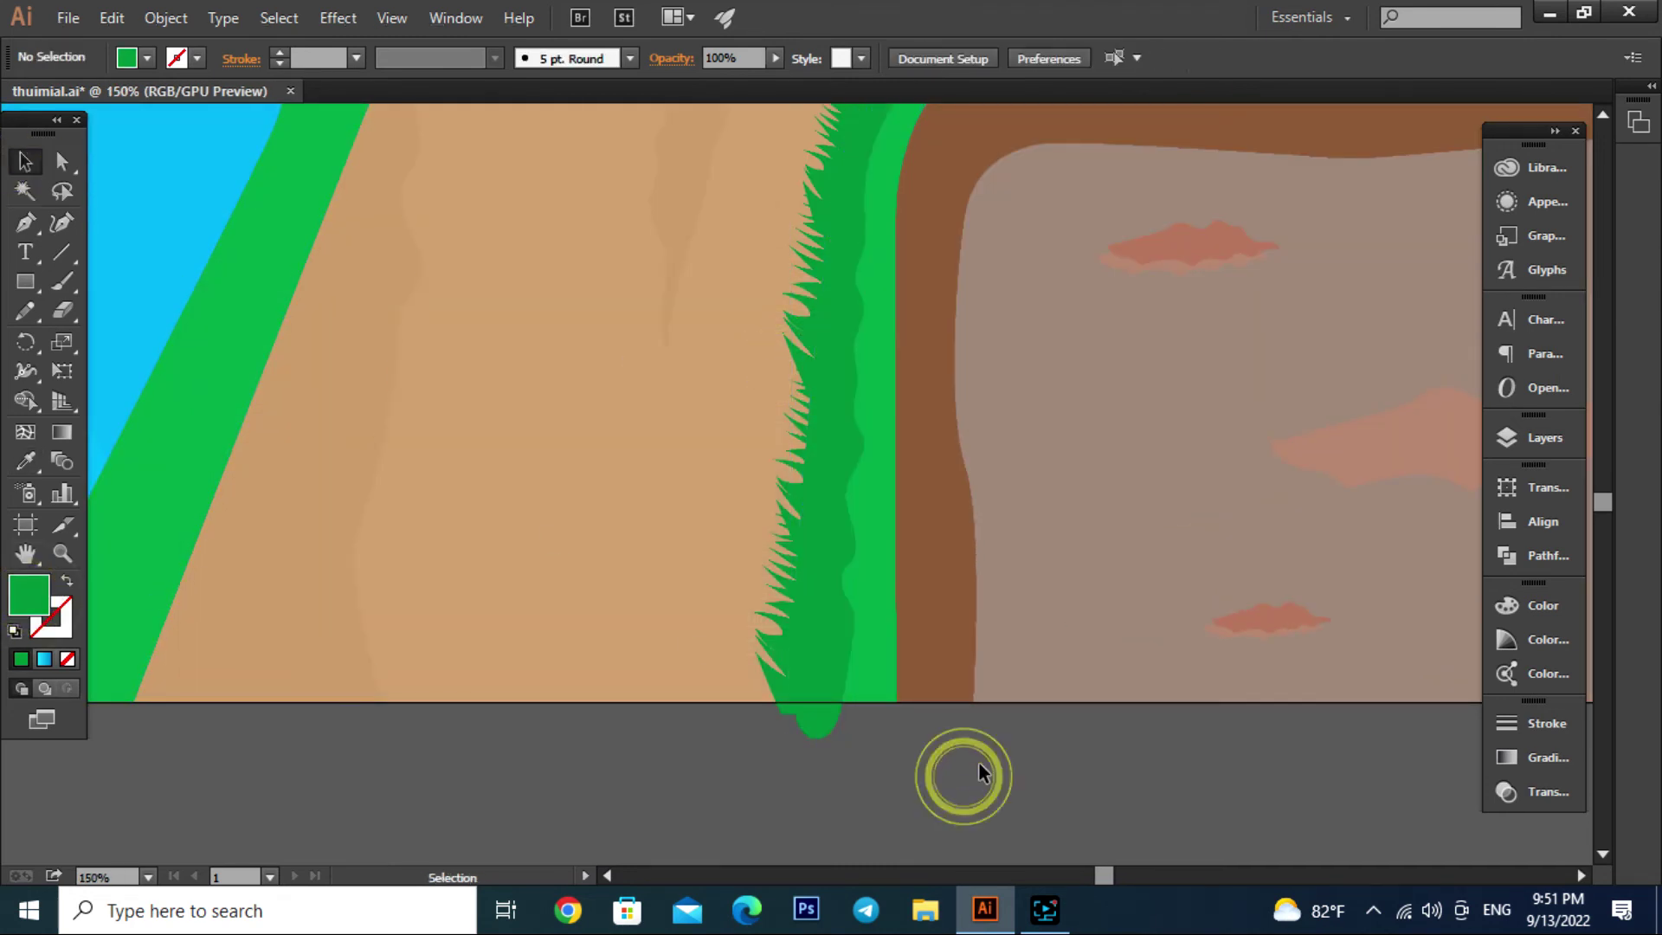
Trim off the strip's lobe below the artboard with Shape Builder
scroll(958, 711, "down", 2)
scroll(864, 769, "up", 4)
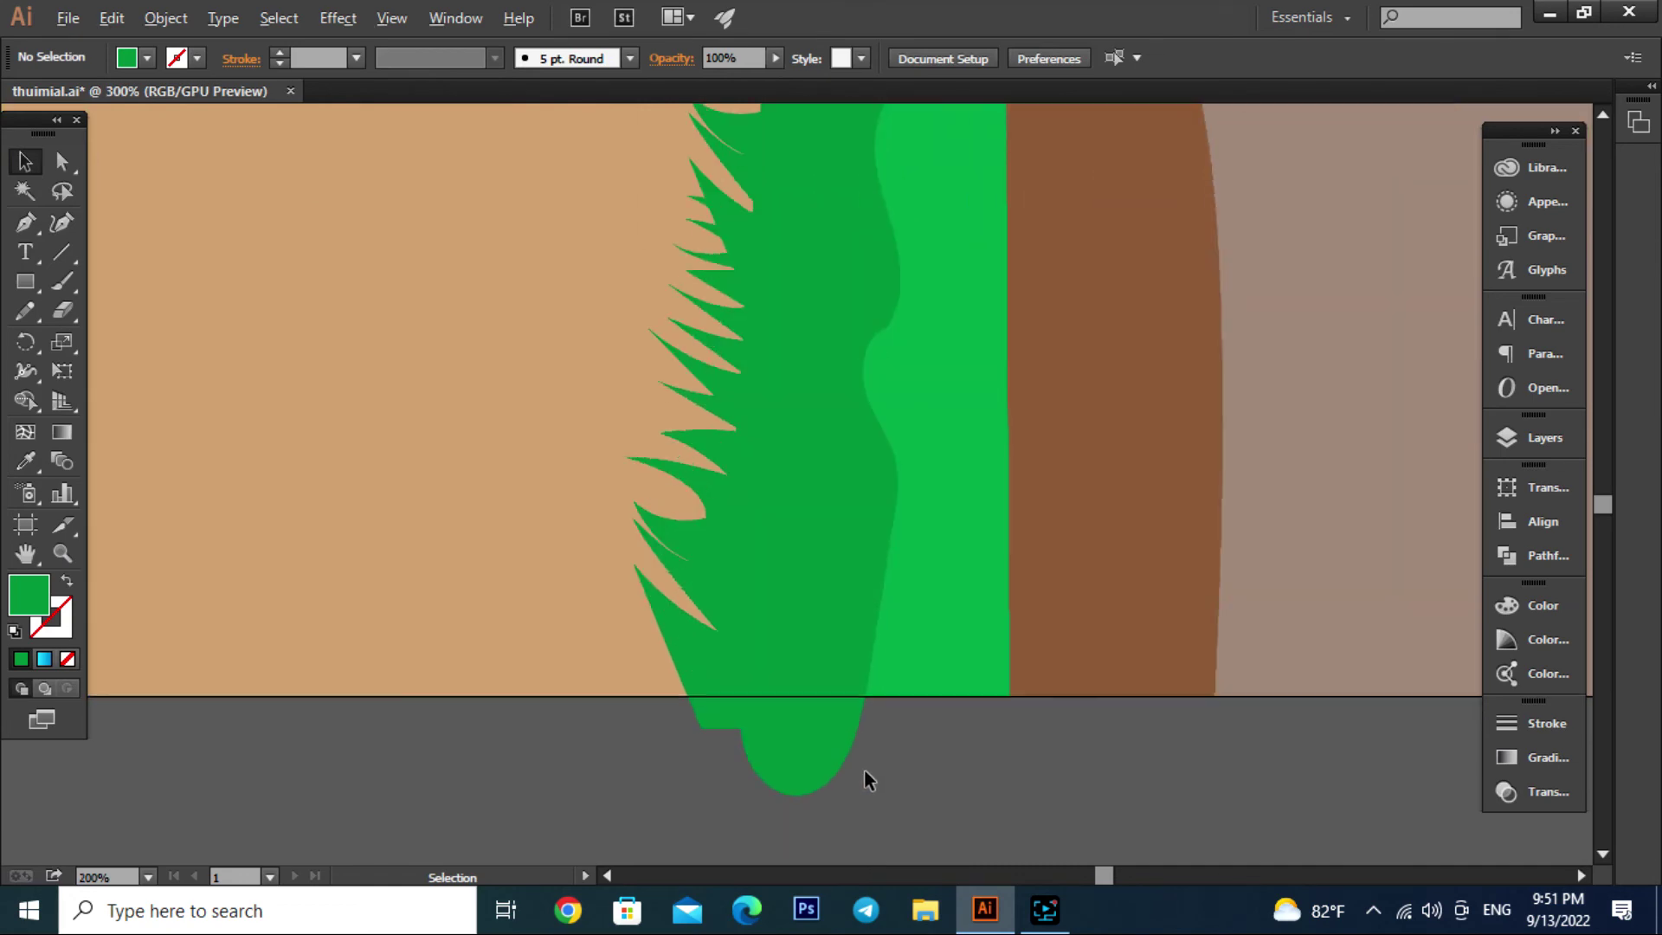
left_click(965, 659, "shift")
left_click(25, 400)
left_click(796, 746)
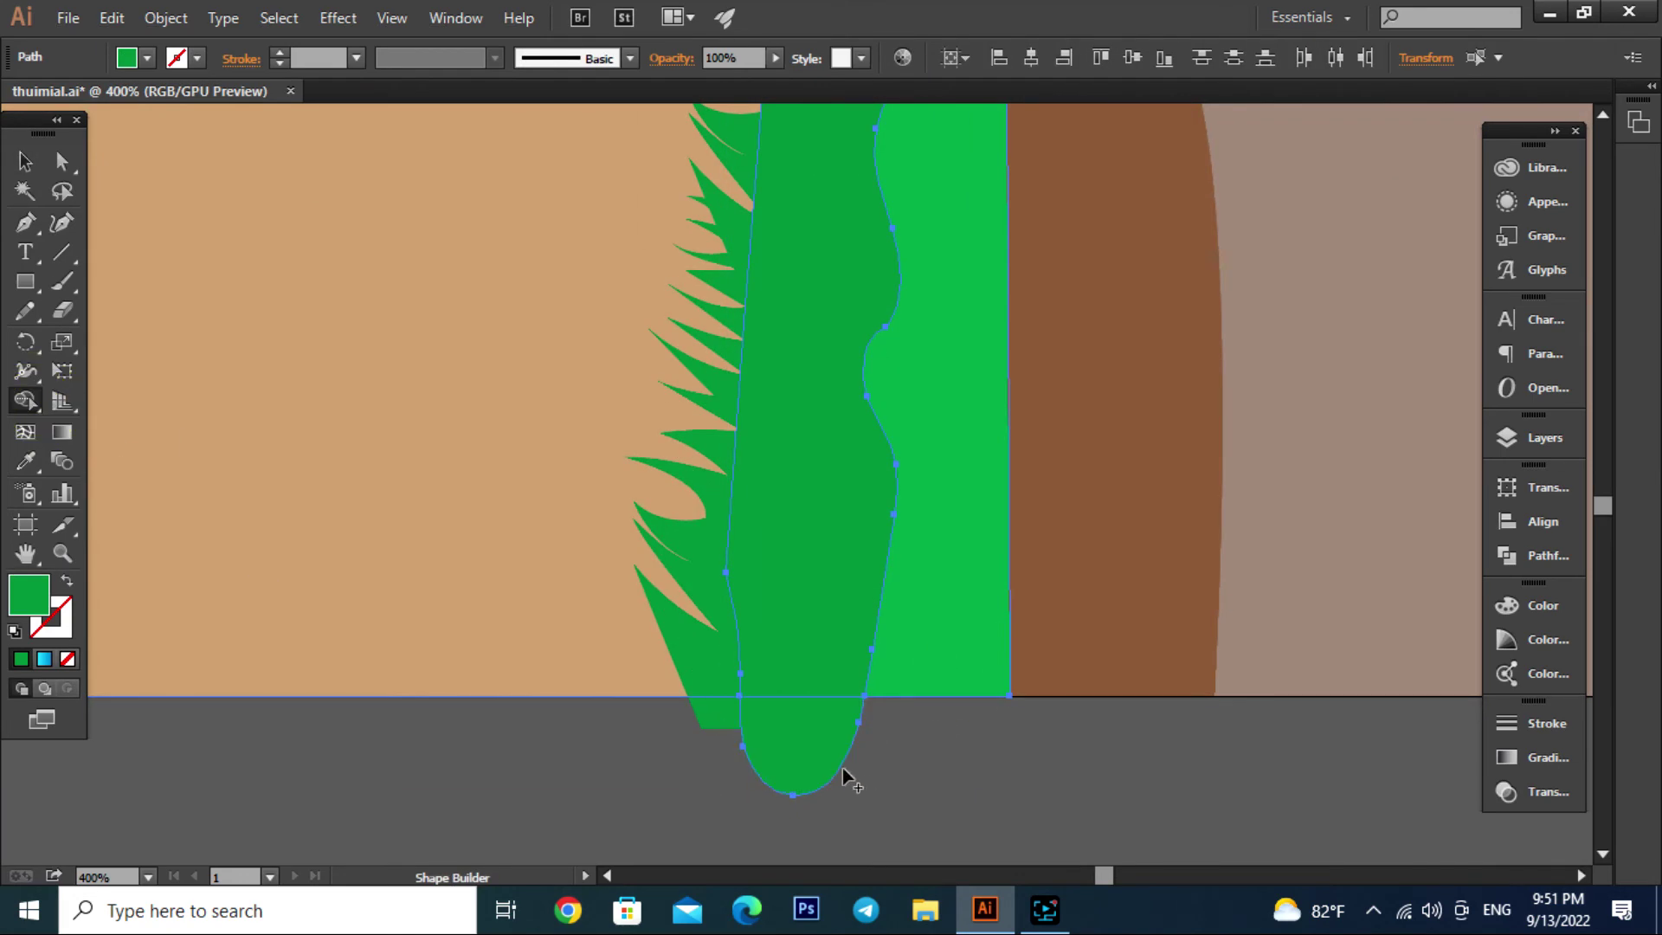
left_click(25, 162)
left_click(854, 841)
left_click(797, 762)
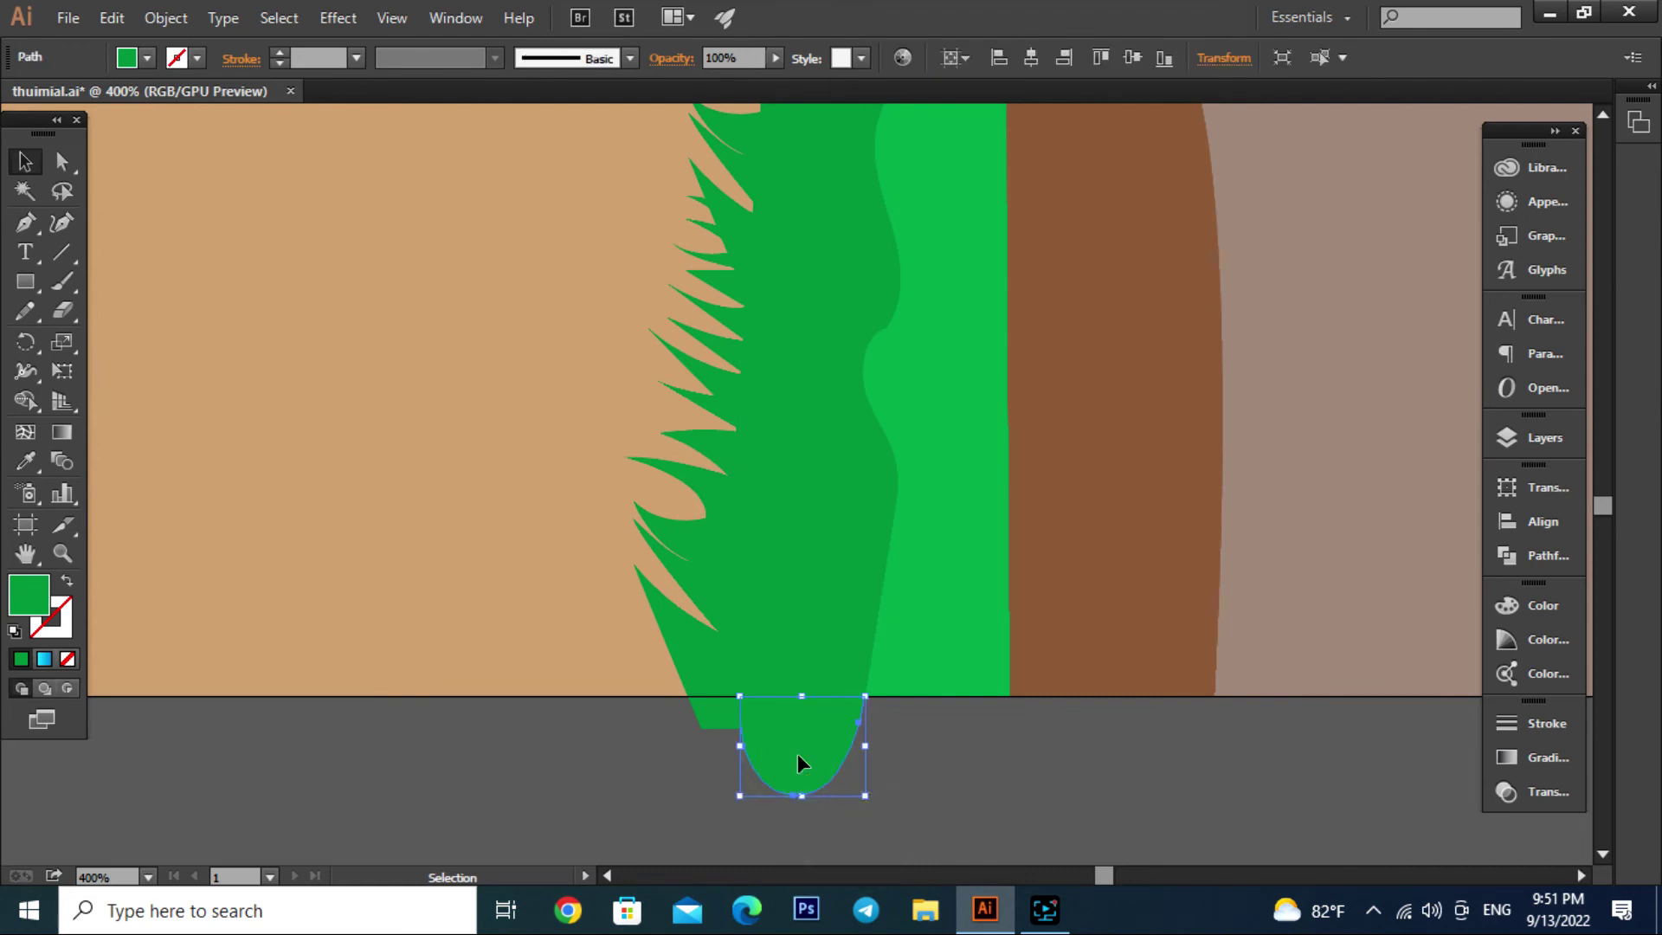
key("Delete")
left_click(946, 798)
Pull the spiky grass path's bottom up to the artboard edge
left_click(735, 723)
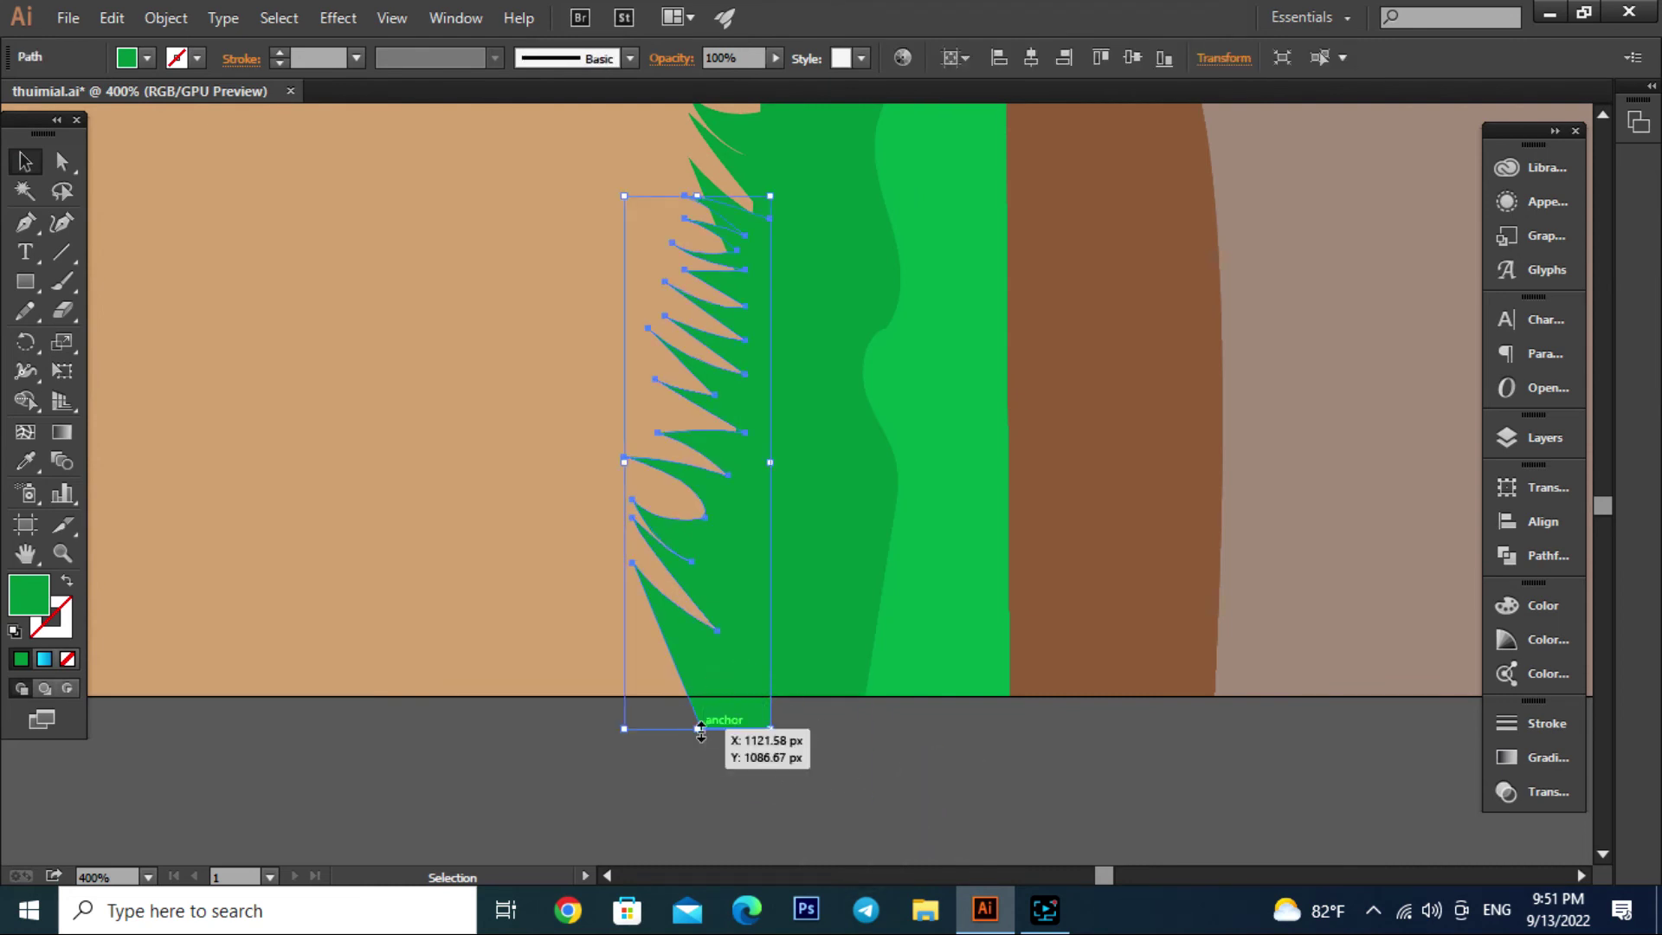
left_click_drag(701, 732, 703, 698)
left_click(965, 797)
key("ctrl+0")
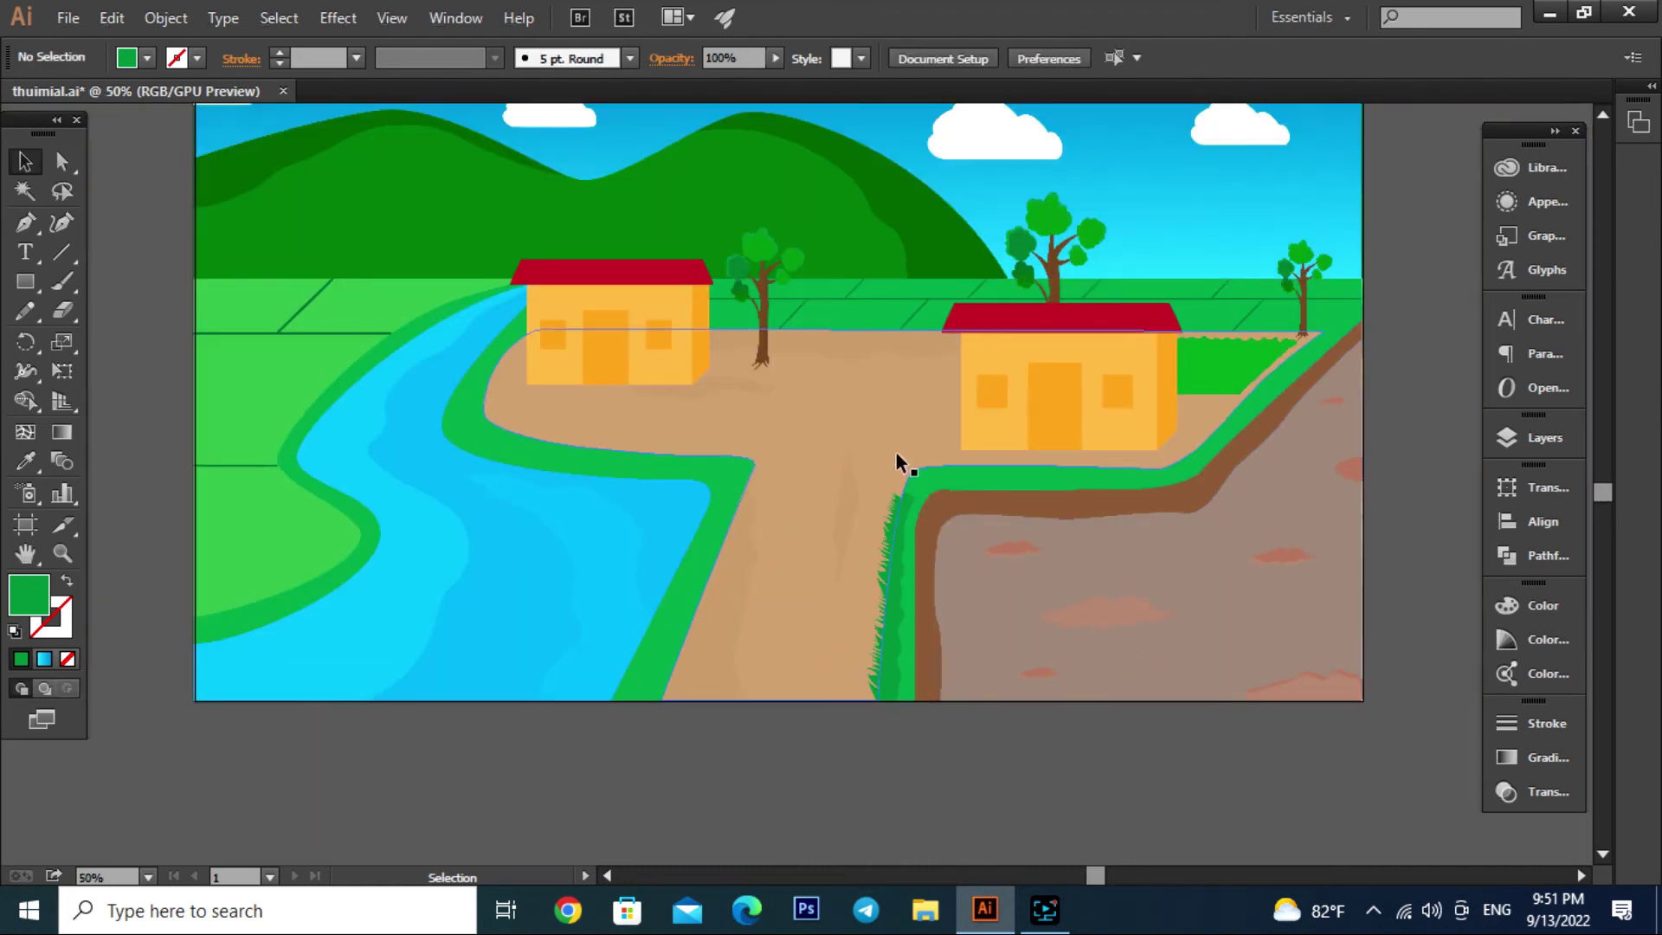
scroll(896, 453, "up", 5)
scroll(842, 501, "up", 1)
Copy the grass spikes up to the bank's top corner and narrow them
mouse_move(736, 619)
left_mouse_down()
mouse_move(847, 368)
mouse_move(885, 227)
left_mouse_up()
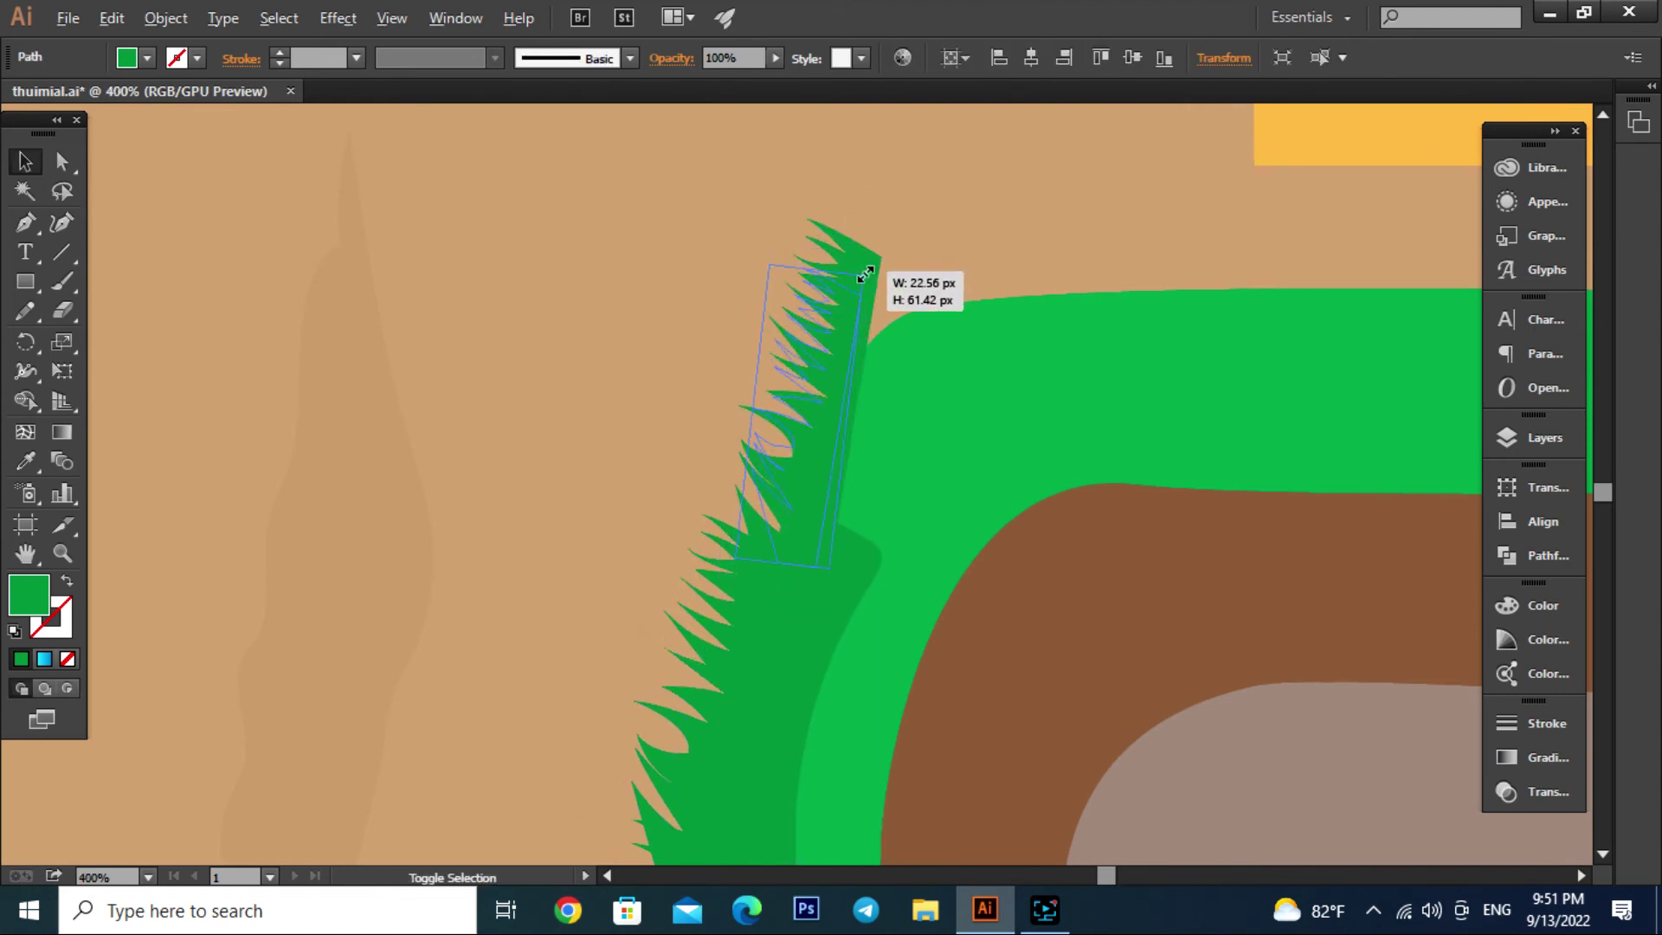
left_click_drag(874, 255, 905, 275)
left_click(847, 317)
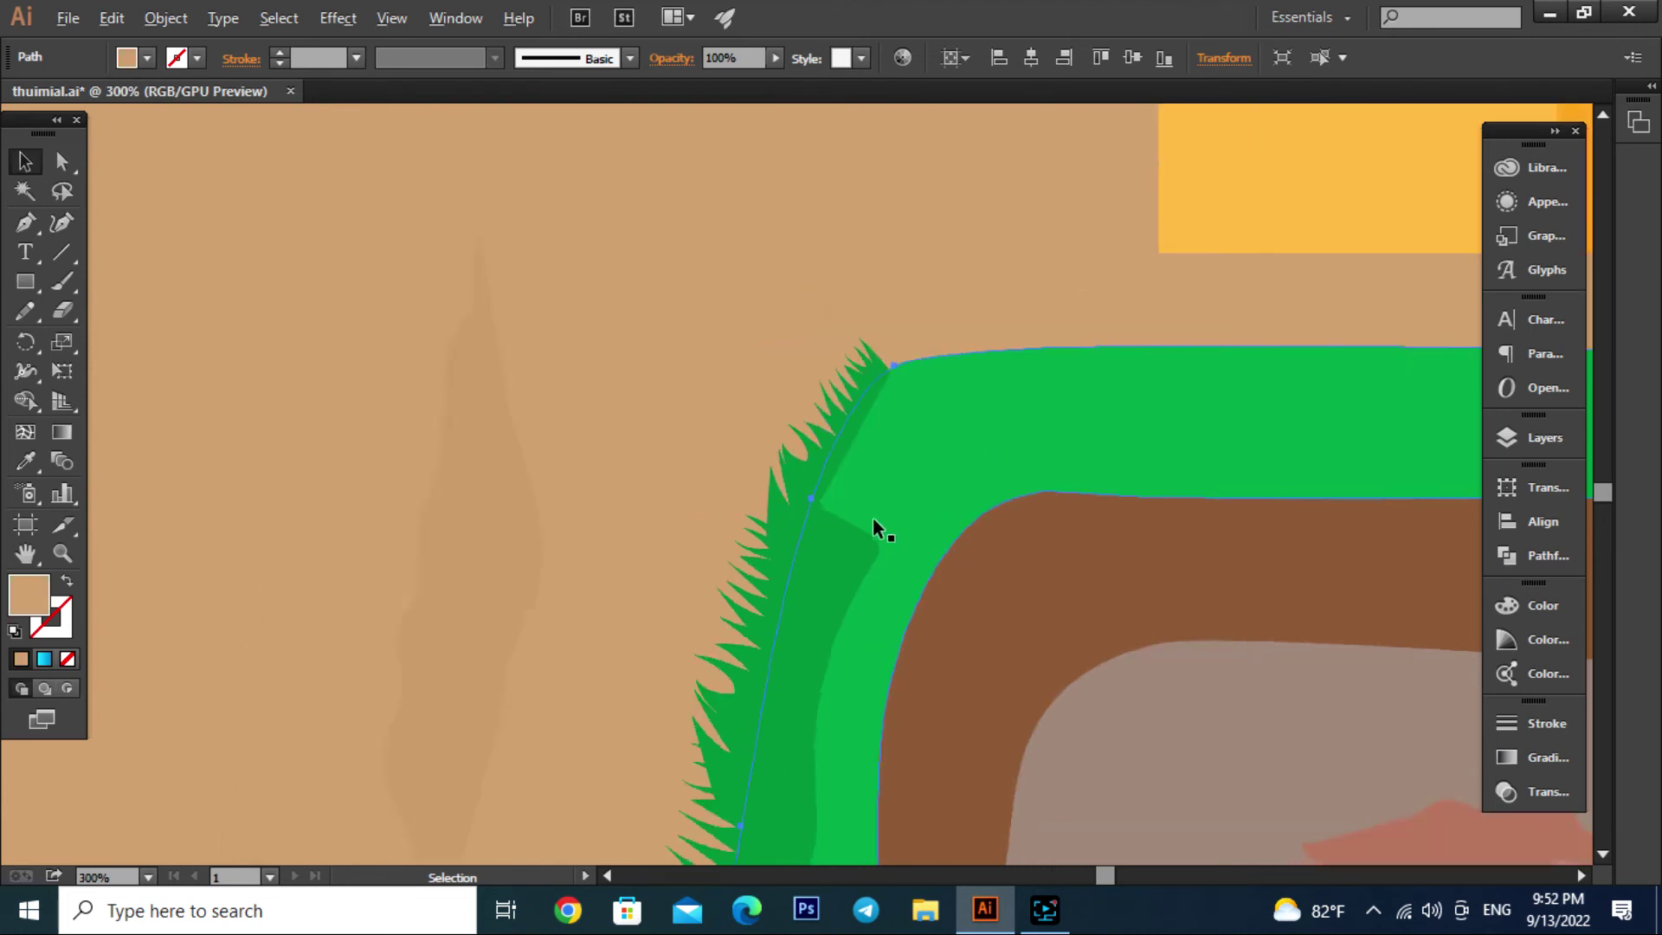
scroll(873, 517, "down", 3)
scroll(892, 499, "up", 5)
Stretch the dark band's top anchors up into the verge's corner
key("a")
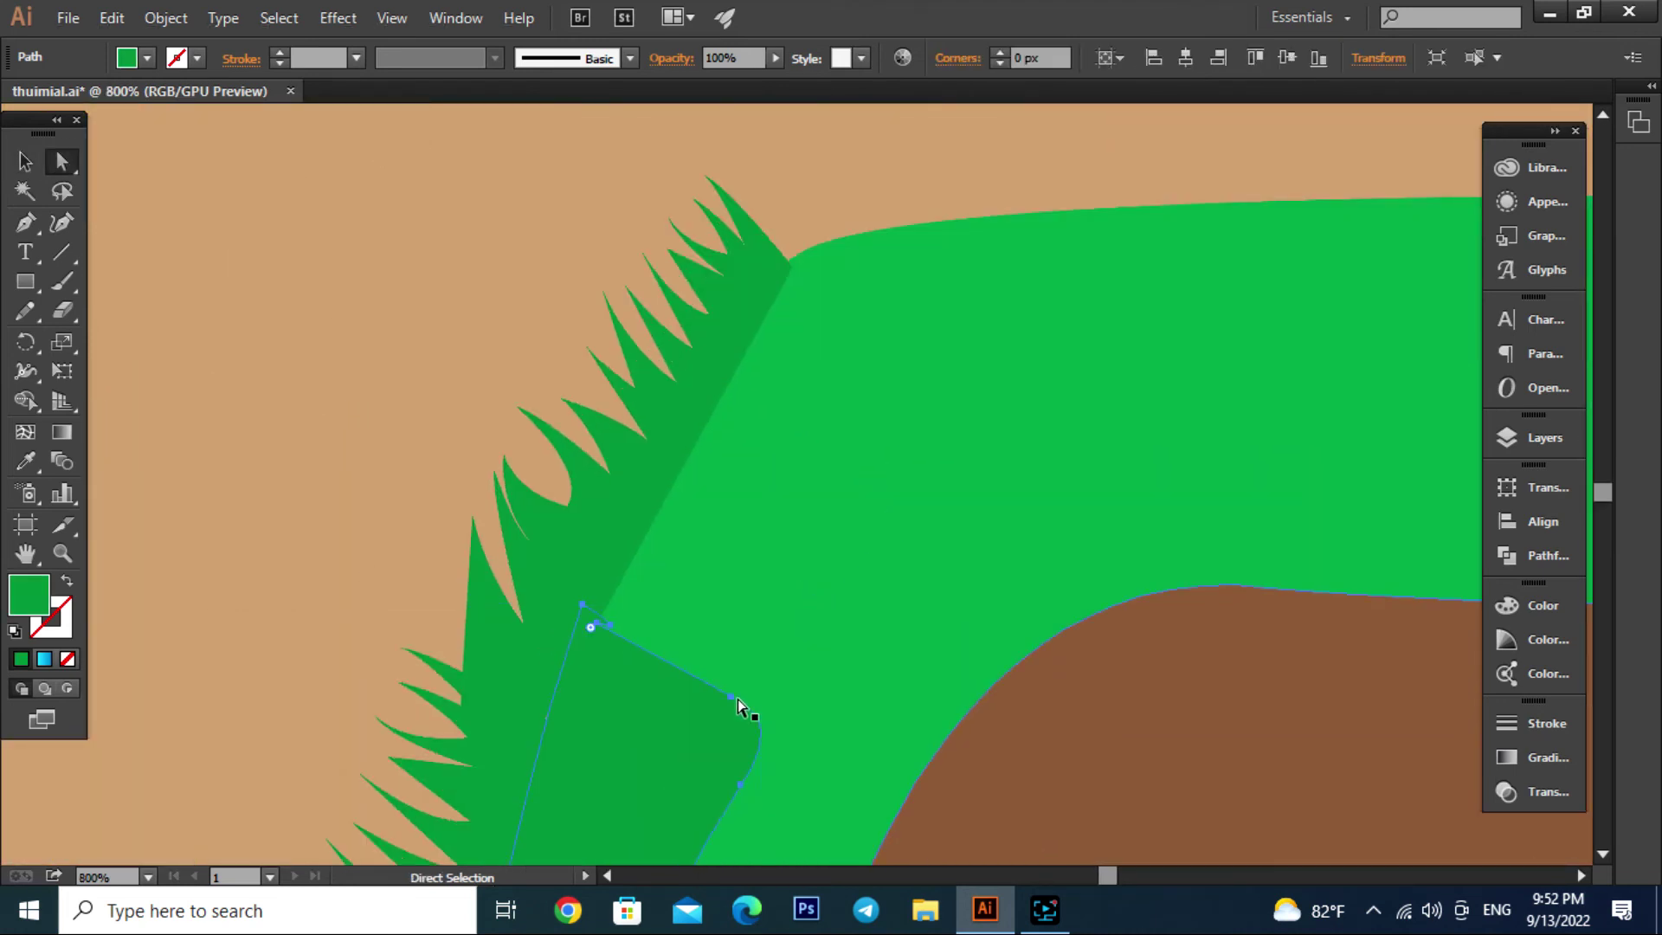
left_click(756, 715)
left_click(598, 625, "shift")
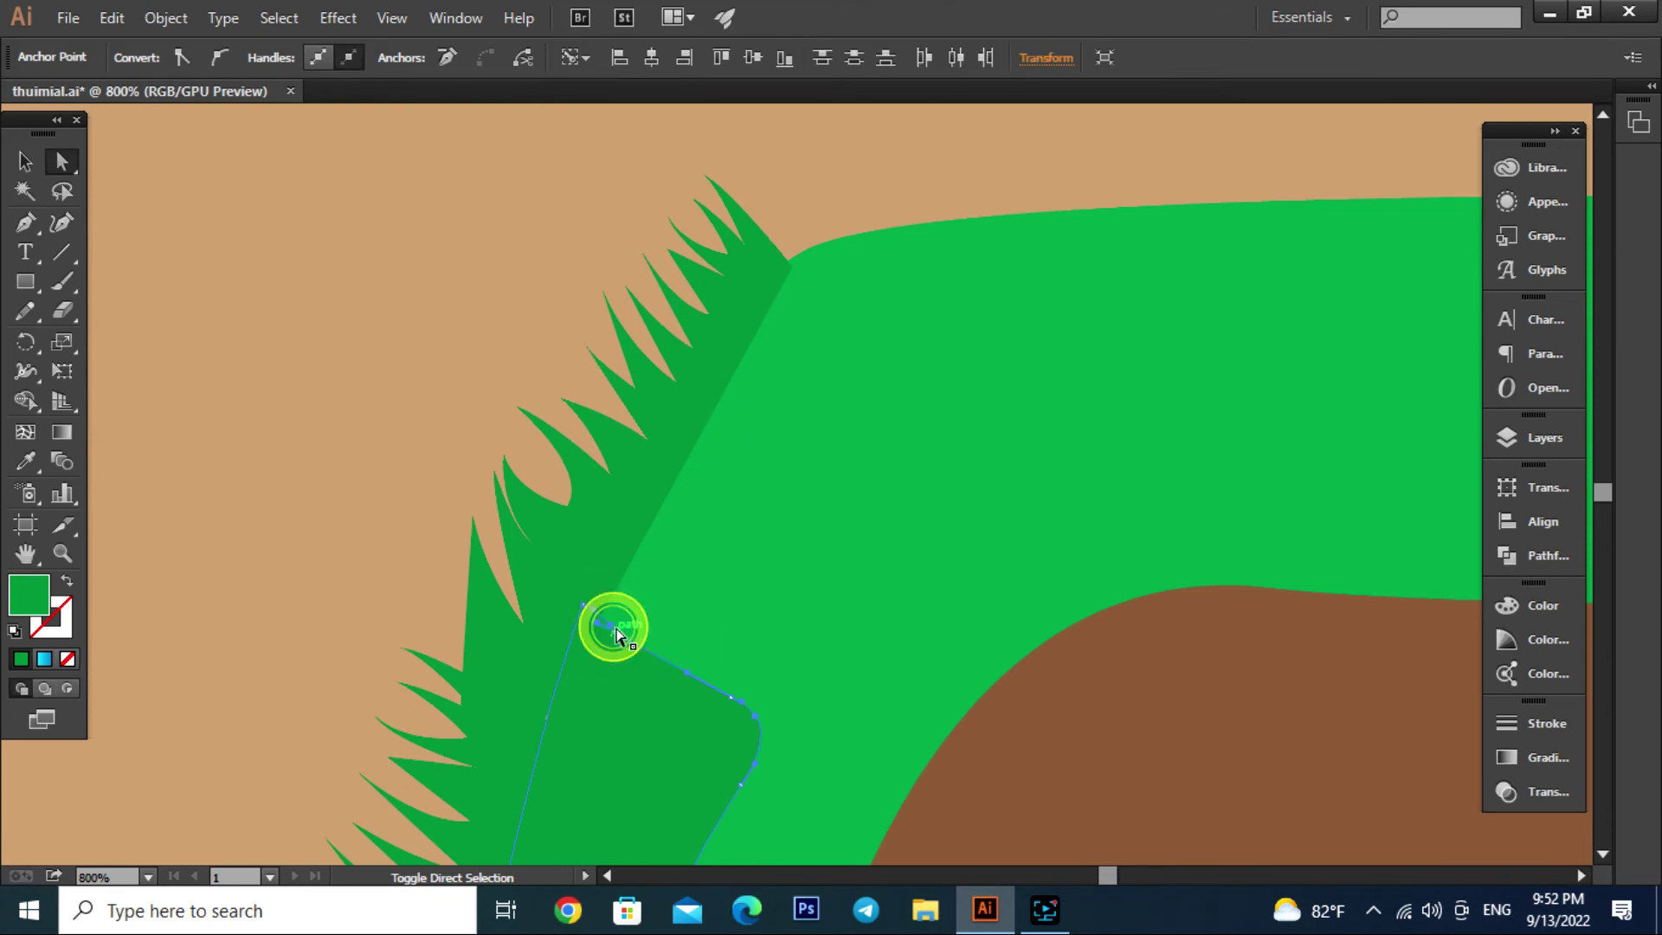
mouse_move(752, 711)
left_mouse_down()
mouse_move(791, 537)
mouse_move(835, 446)
mouse_move(823, 263)
left_mouse_up()
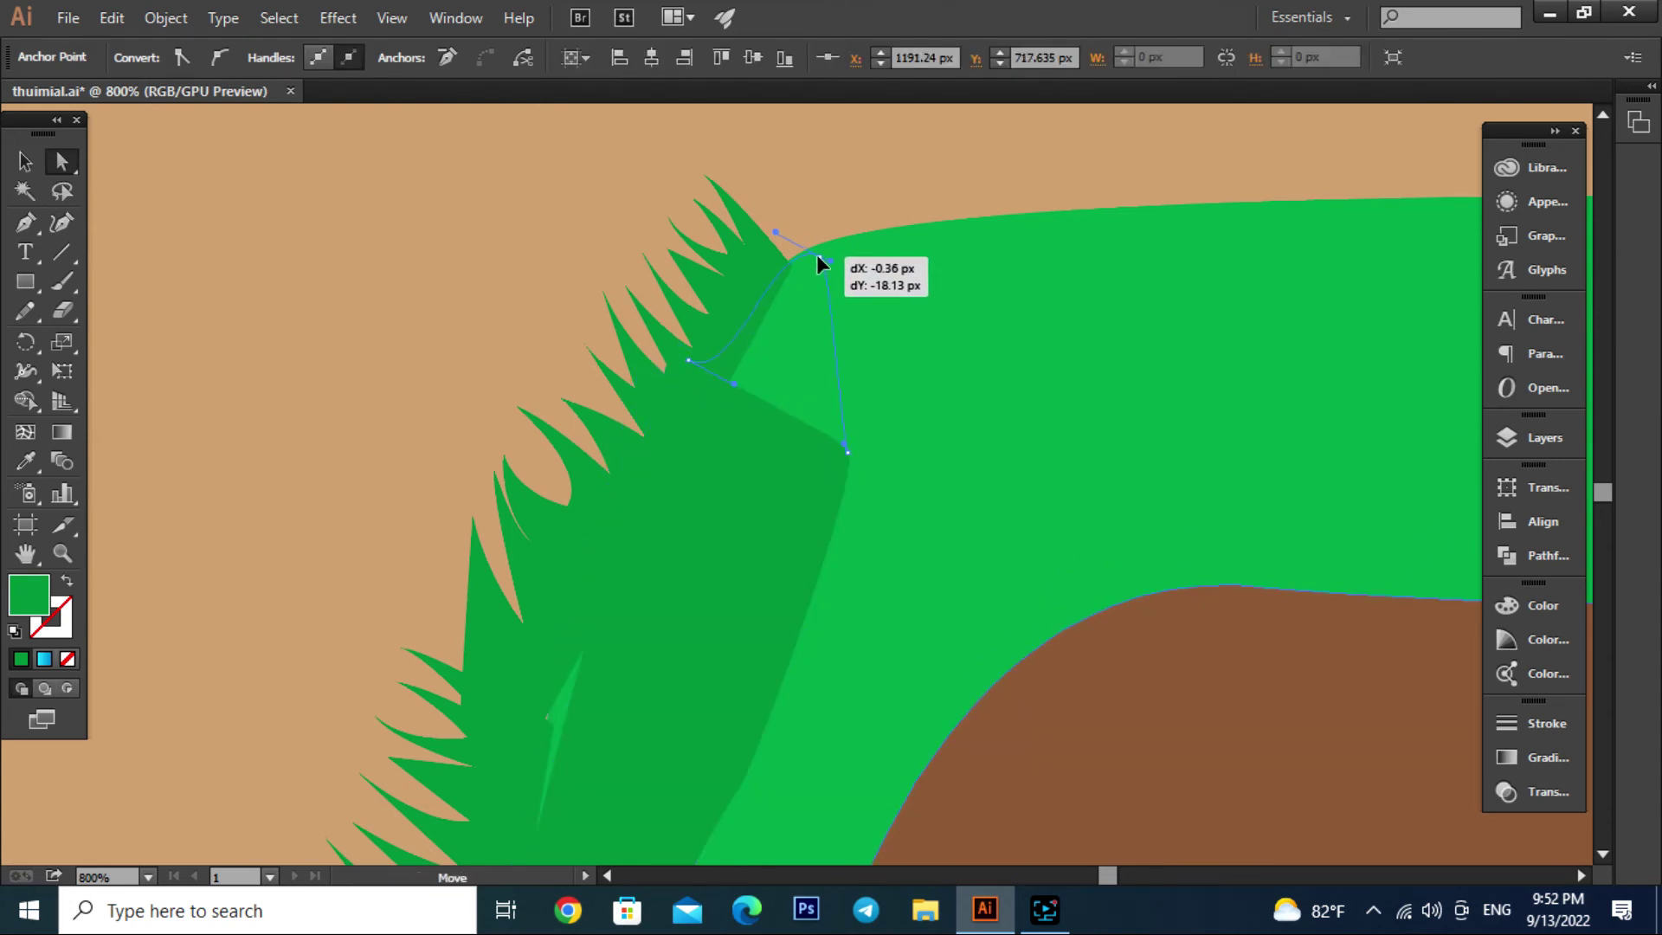
key("ctrl+minus")
key("ctrl+minus")
key("ctrl+minus")
key("ctrl+minus")
key("ctrl+minus")
key("ctrl+minus")
key("v")
left_click(908, 818)
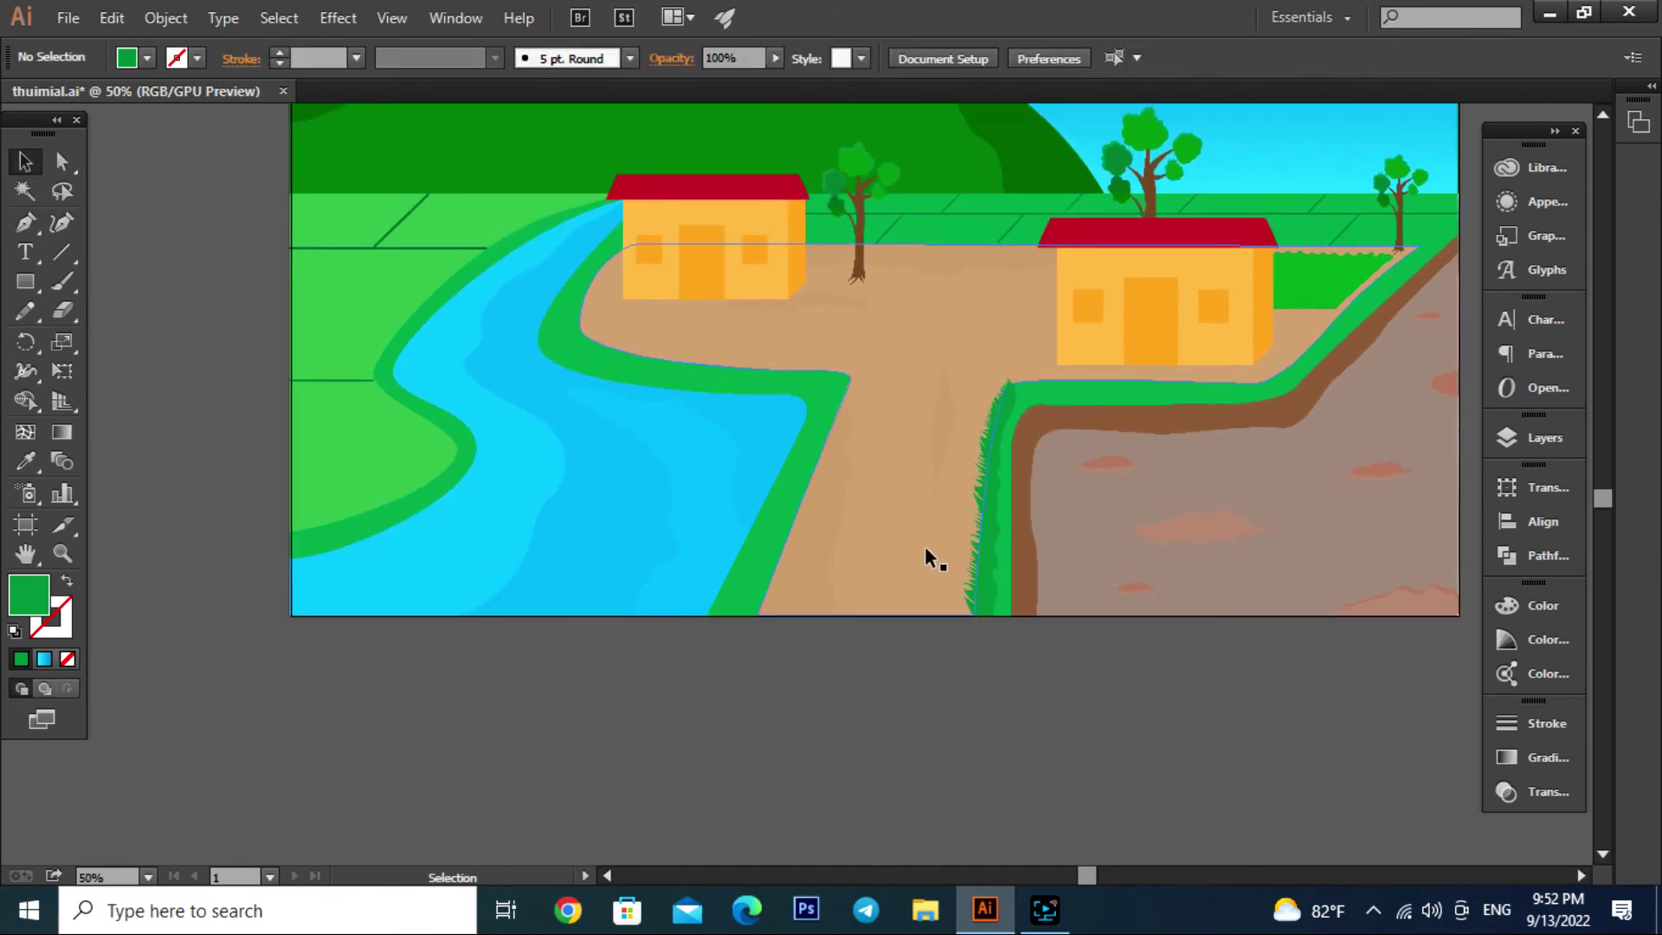
key("ctrl+plus")
Enlarge one spiky grass blade cluster
left_click(1037, 656)
left_click_drag(1043, 564, 1077, 277)
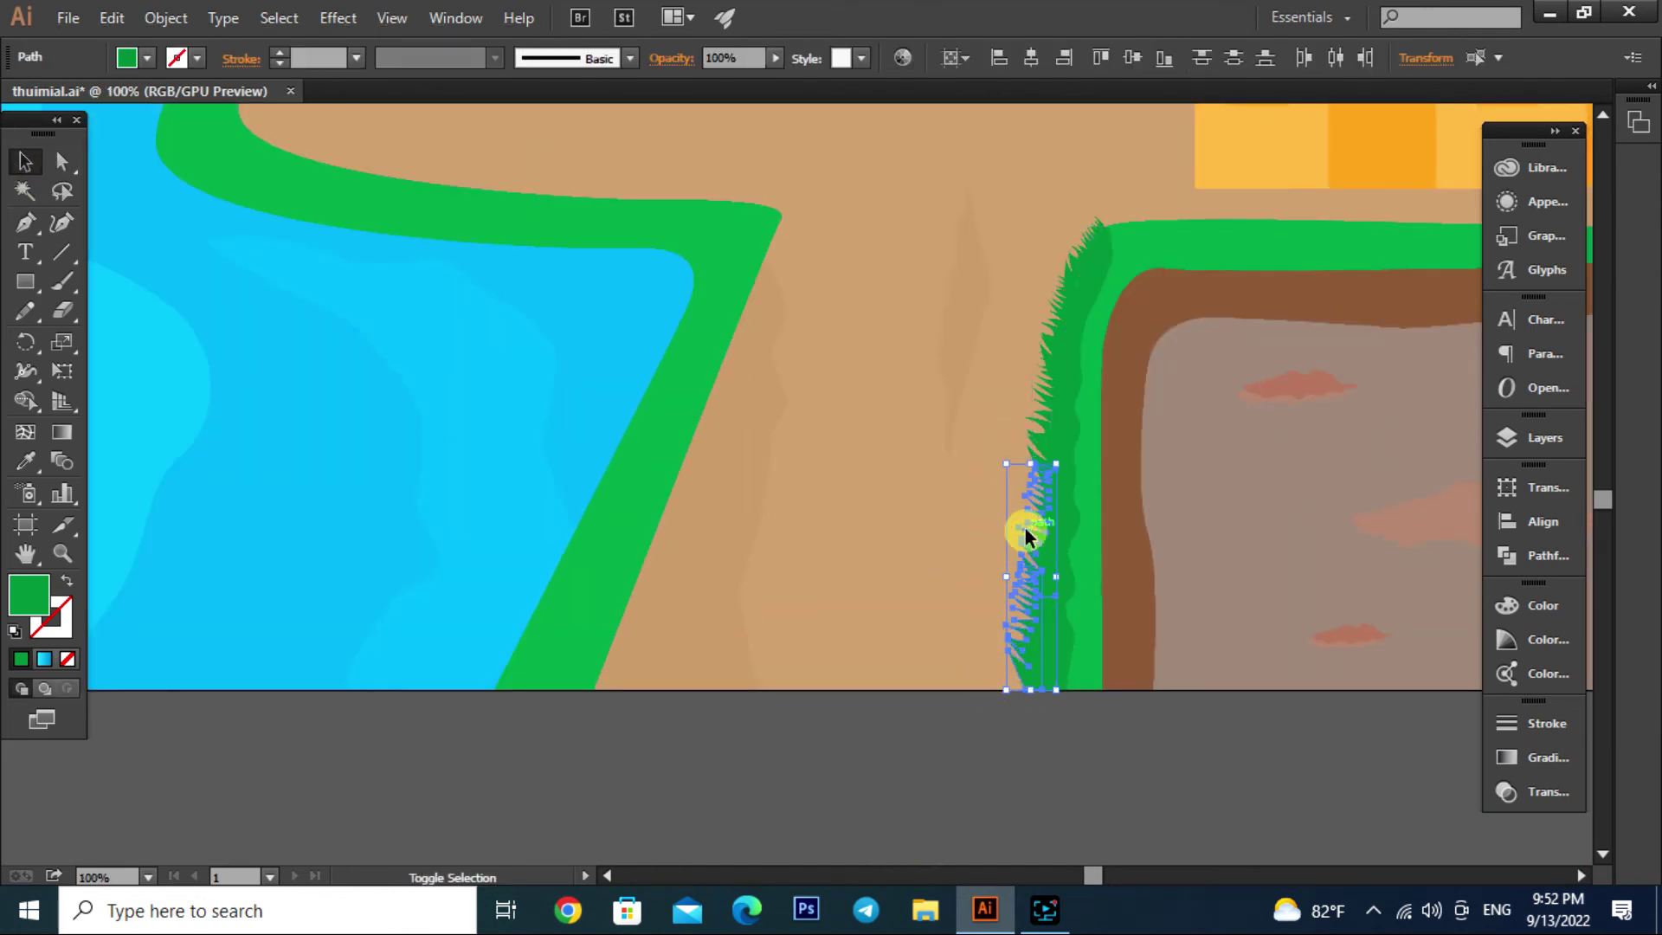
left_click(917, 777)
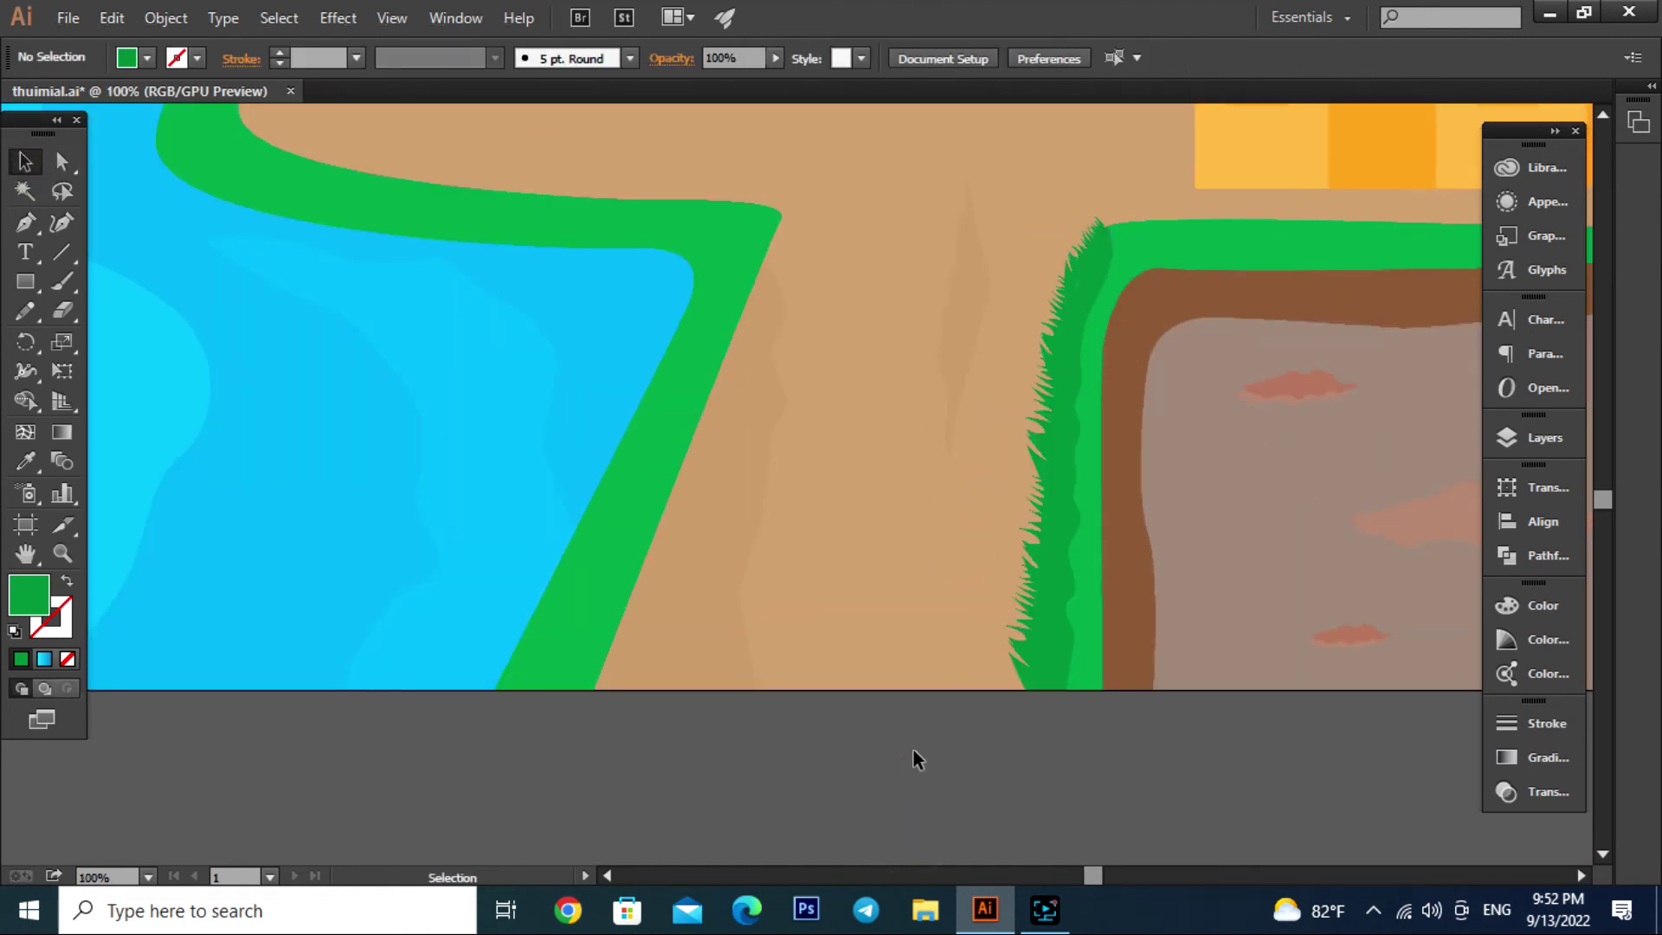
Alt-drag a copy of the grass toward the road's left edge and reflect it vertically
left_click_drag(1021, 651, 647, 622)
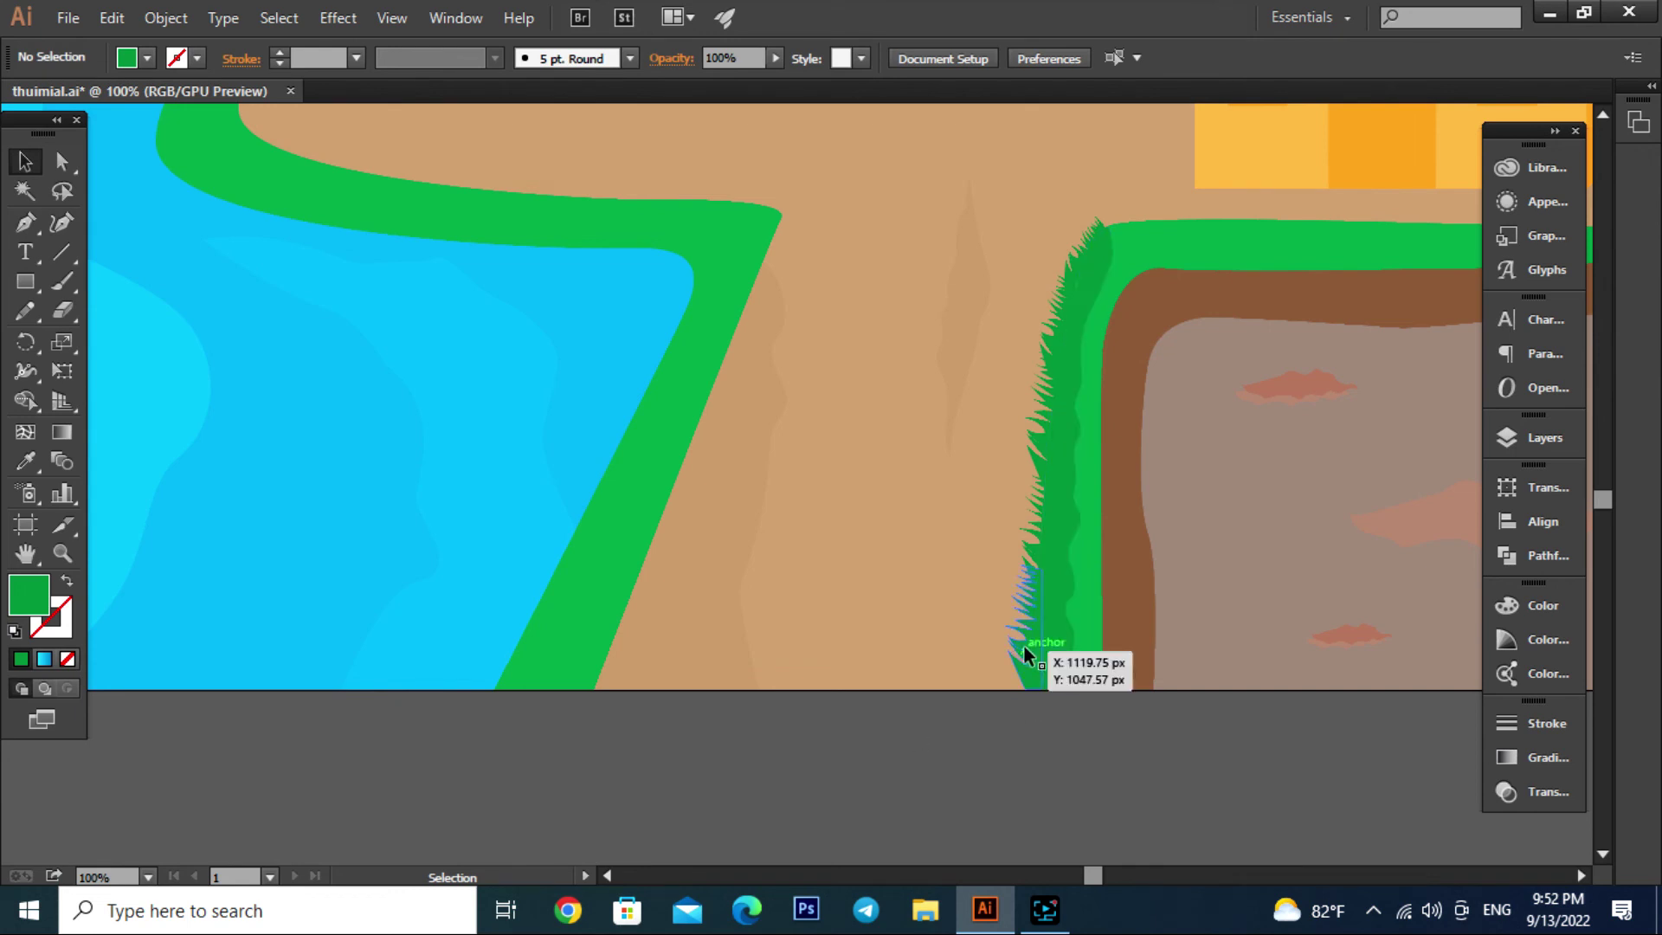
right_click(647, 621)
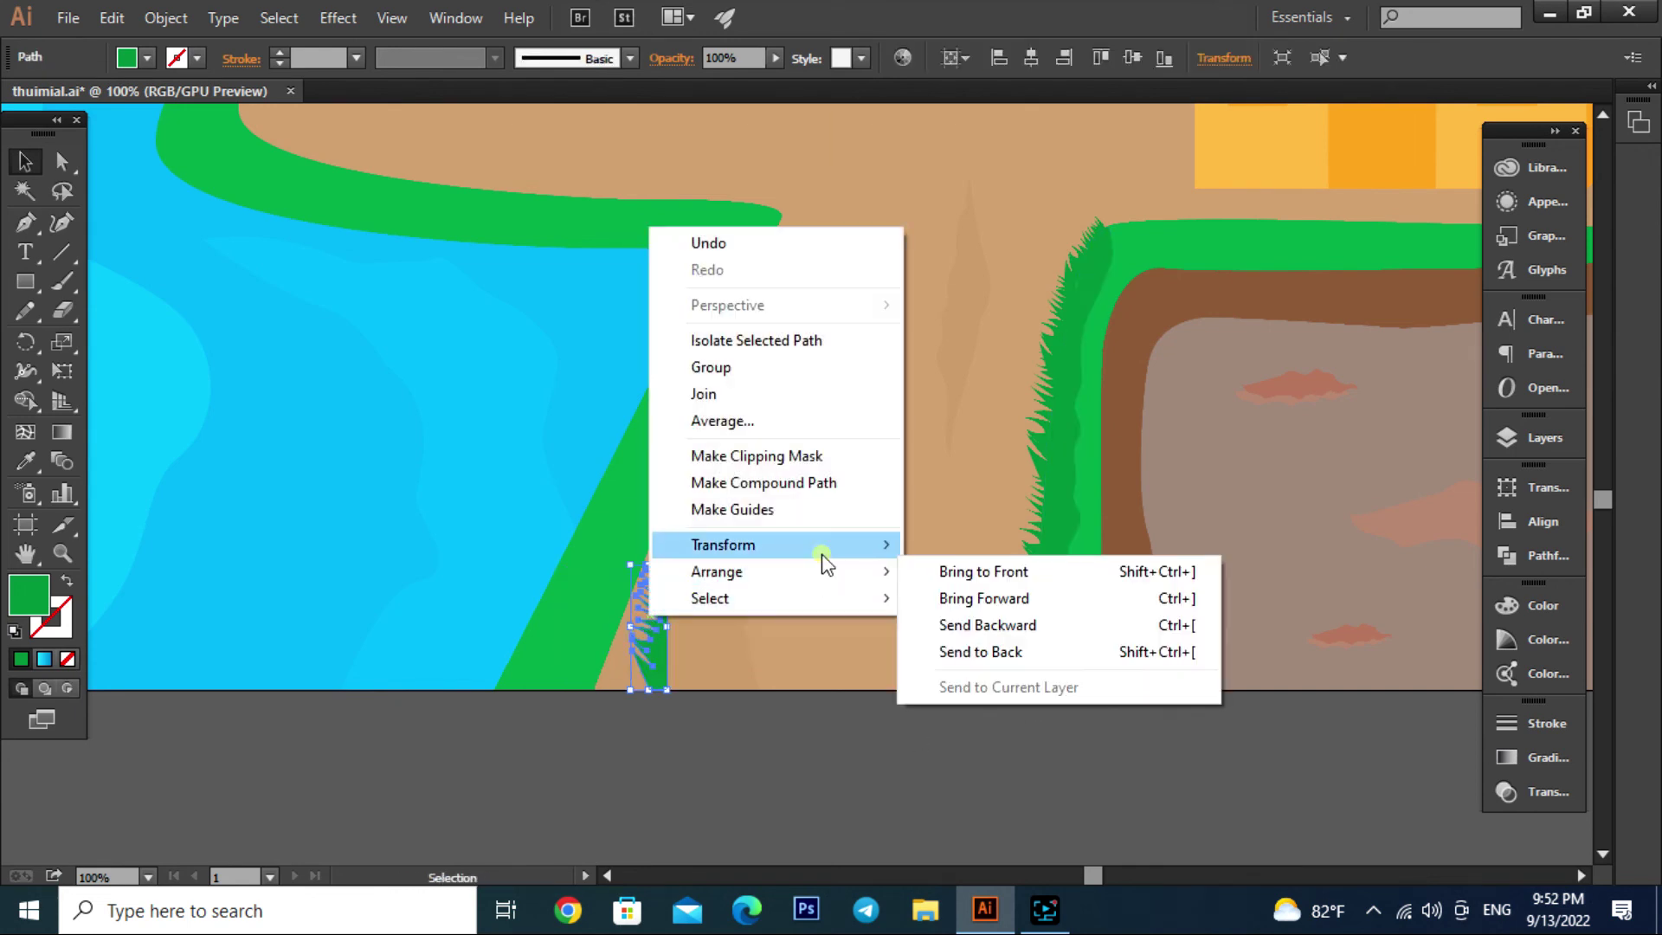
left_click(989, 632)
left_click(1227, 646)
left_click(1350, 703)
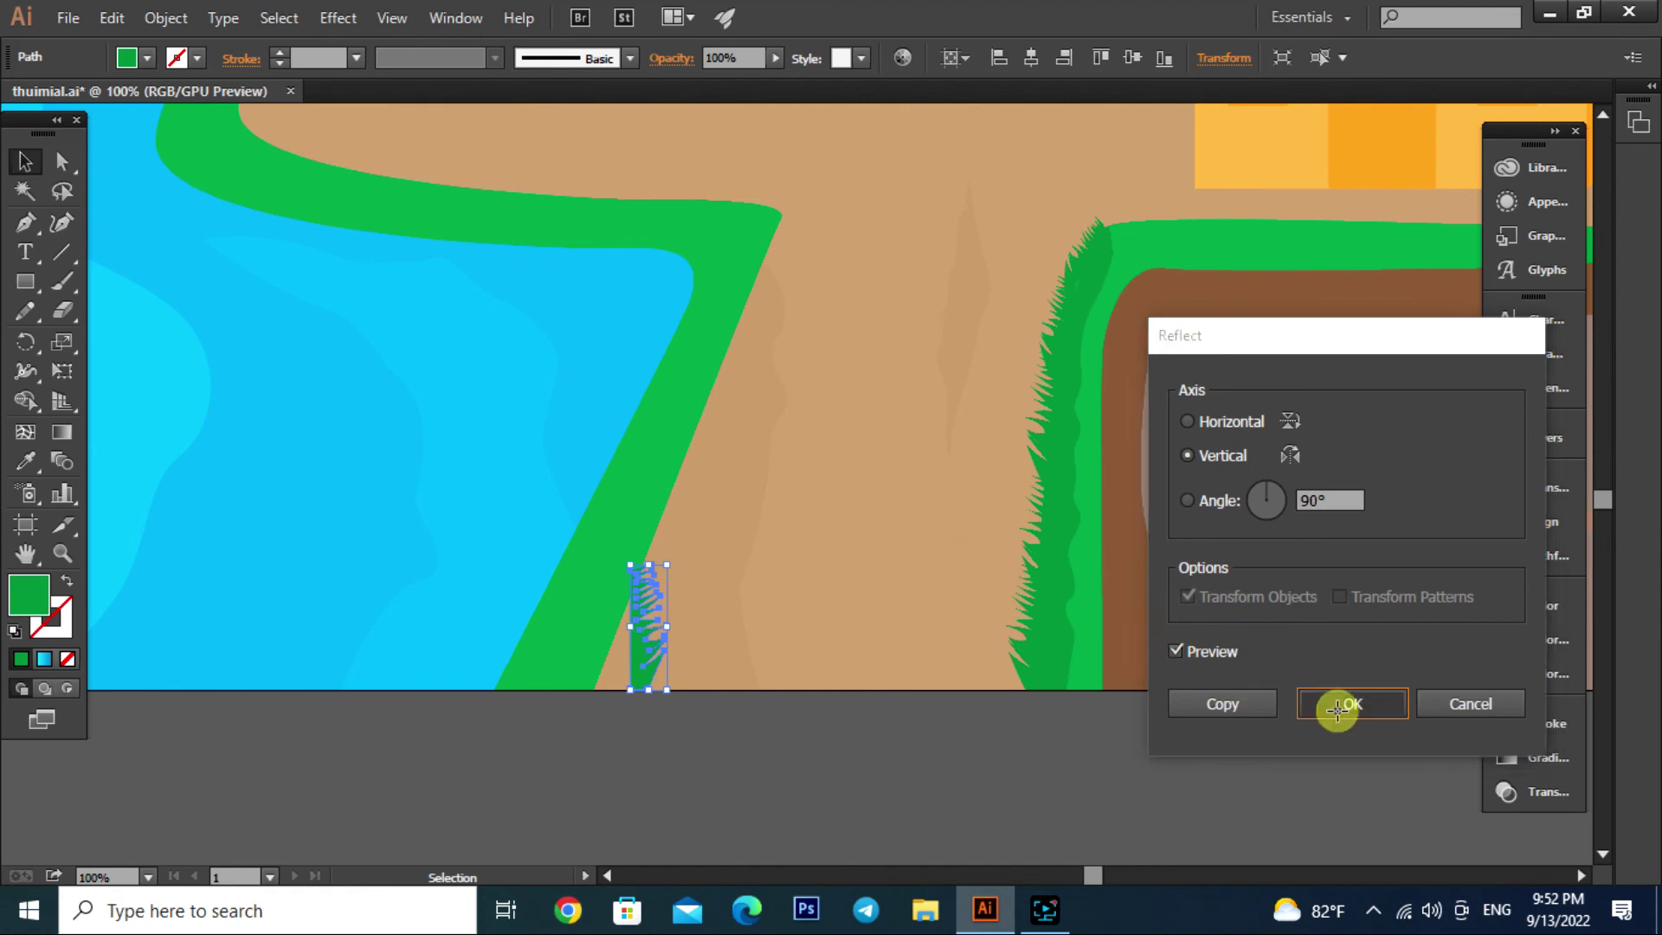
left_click(958, 797)
Move the mirrored grass onto the left bank, rotate it to the slope and sink its base
scroll(563, 708, "up", 2)
left_click(731, 641)
left_click_drag(730, 640, 648, 641)
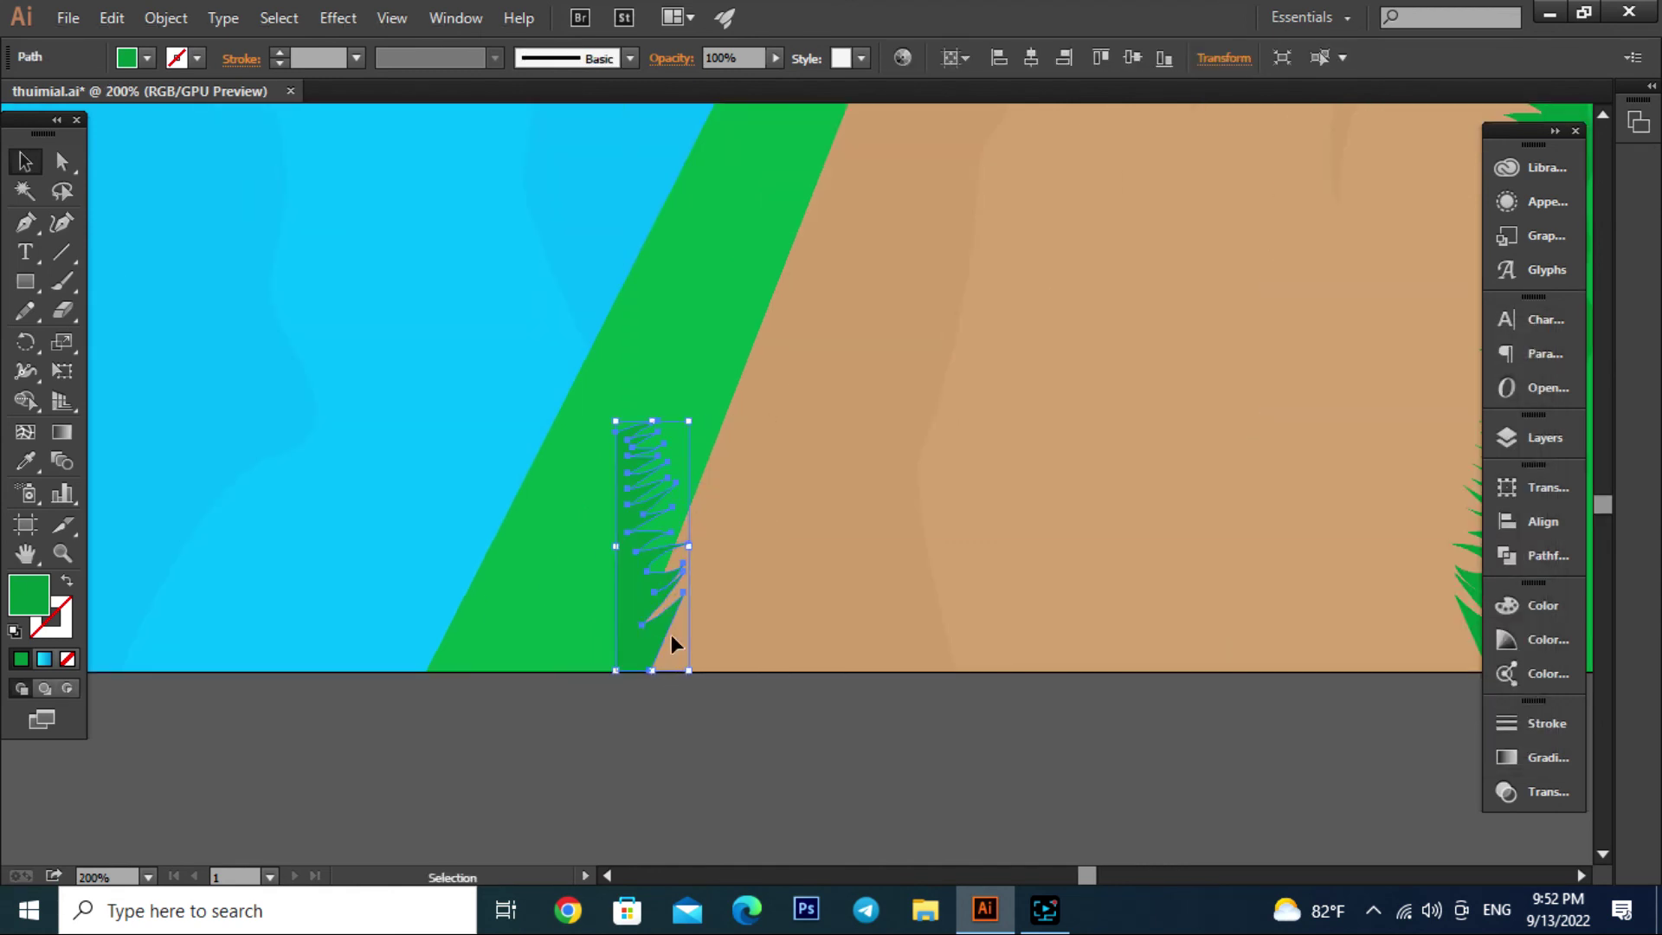
left_click_drag(693, 412, 736, 446)
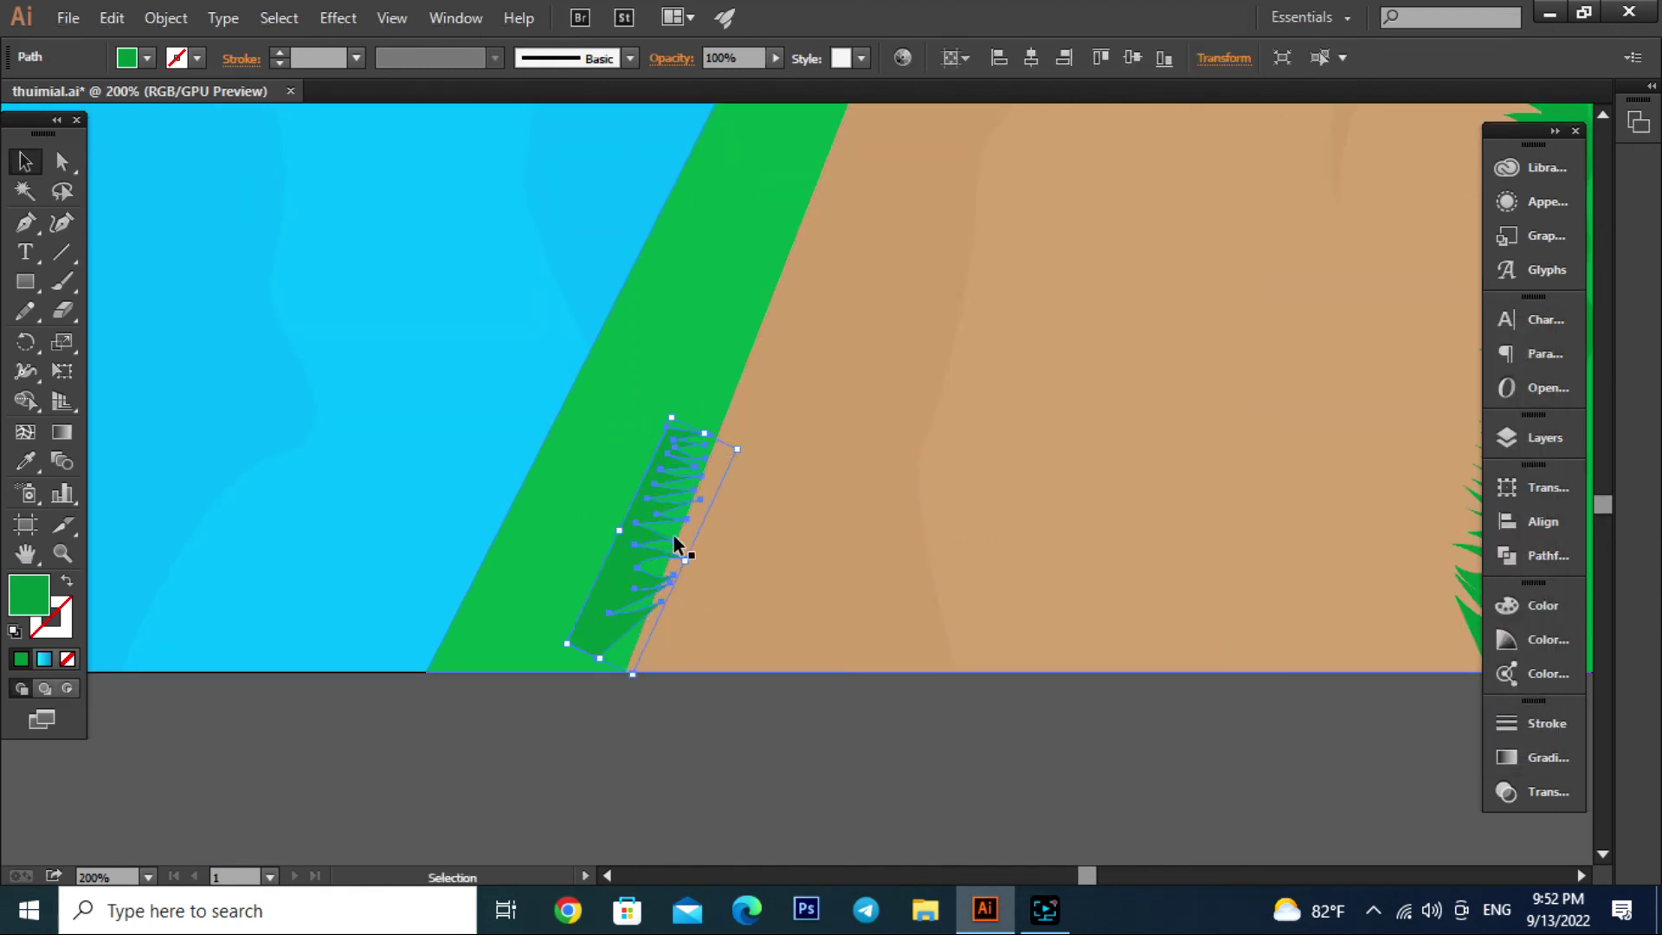
left_click_drag(673, 533, 696, 572)
left_click(762, 745)
scroll(736, 749, "up", 2)
scroll(747, 673, "down", 2)
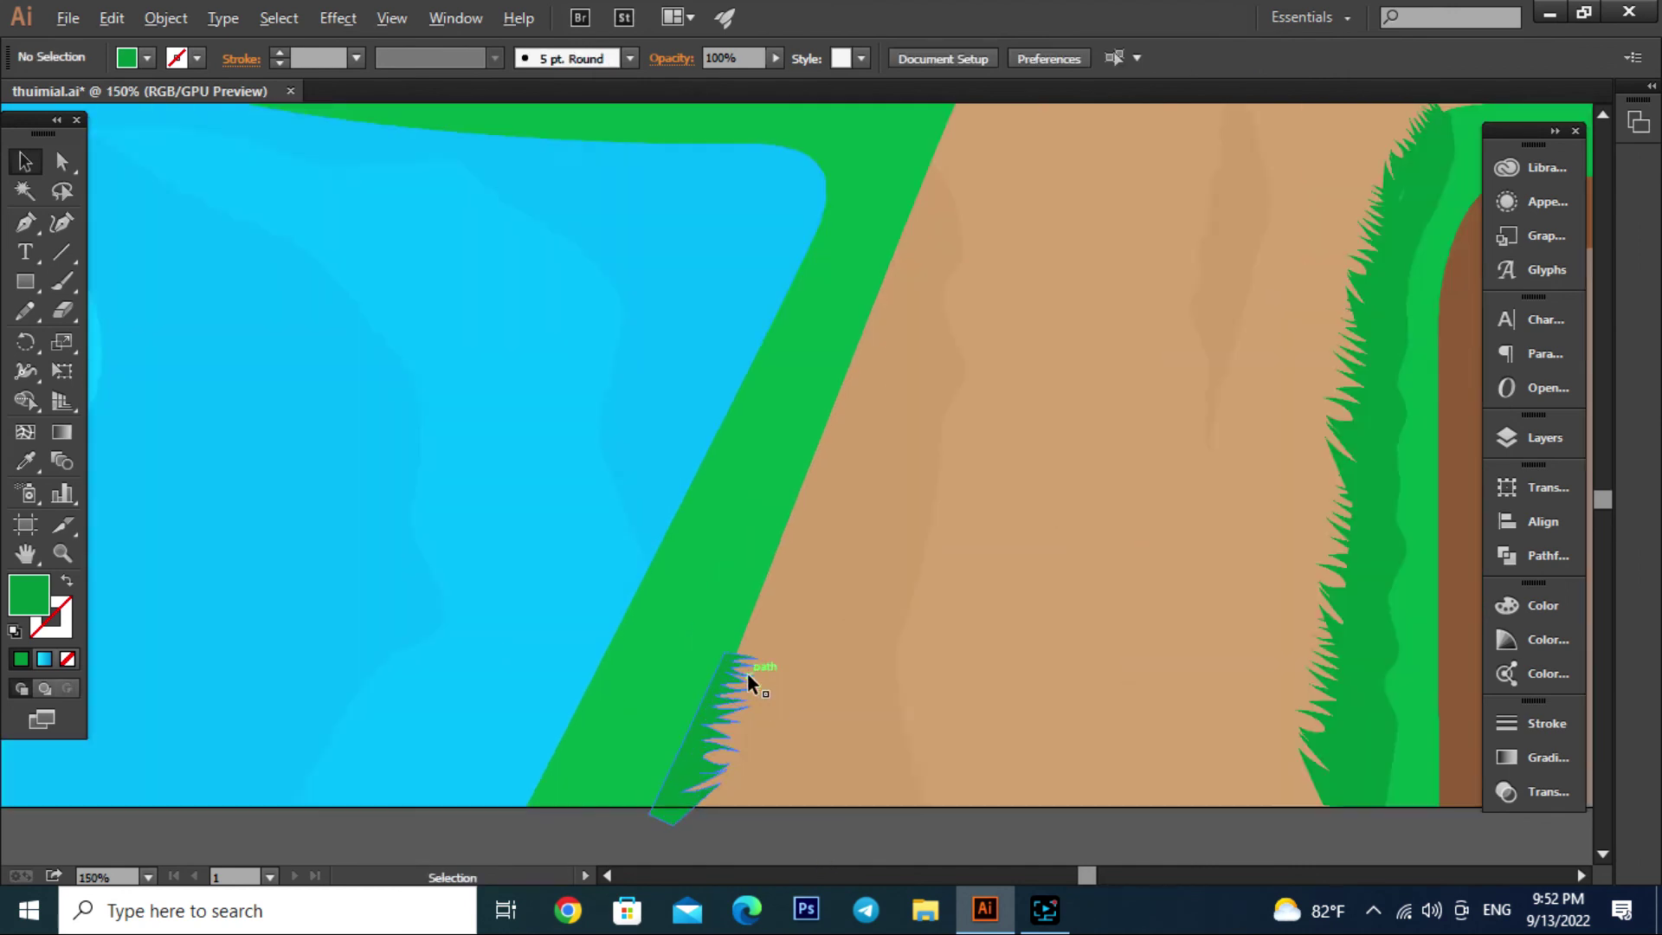
scroll(719, 730, "up", 2)
Alt-drag further grass copies up the left bank toward its top corner
left_click_drag(729, 688, 879, 336)
mouse_move(842, 391)
left_mouse_down()
mouse_move(752, 546)
mouse_move(827, 359)
mouse_move(848, 384)
mouse_move(870, 271)
mouse_move(914, 218)
mouse_move(909, 245)
left_mouse_up()
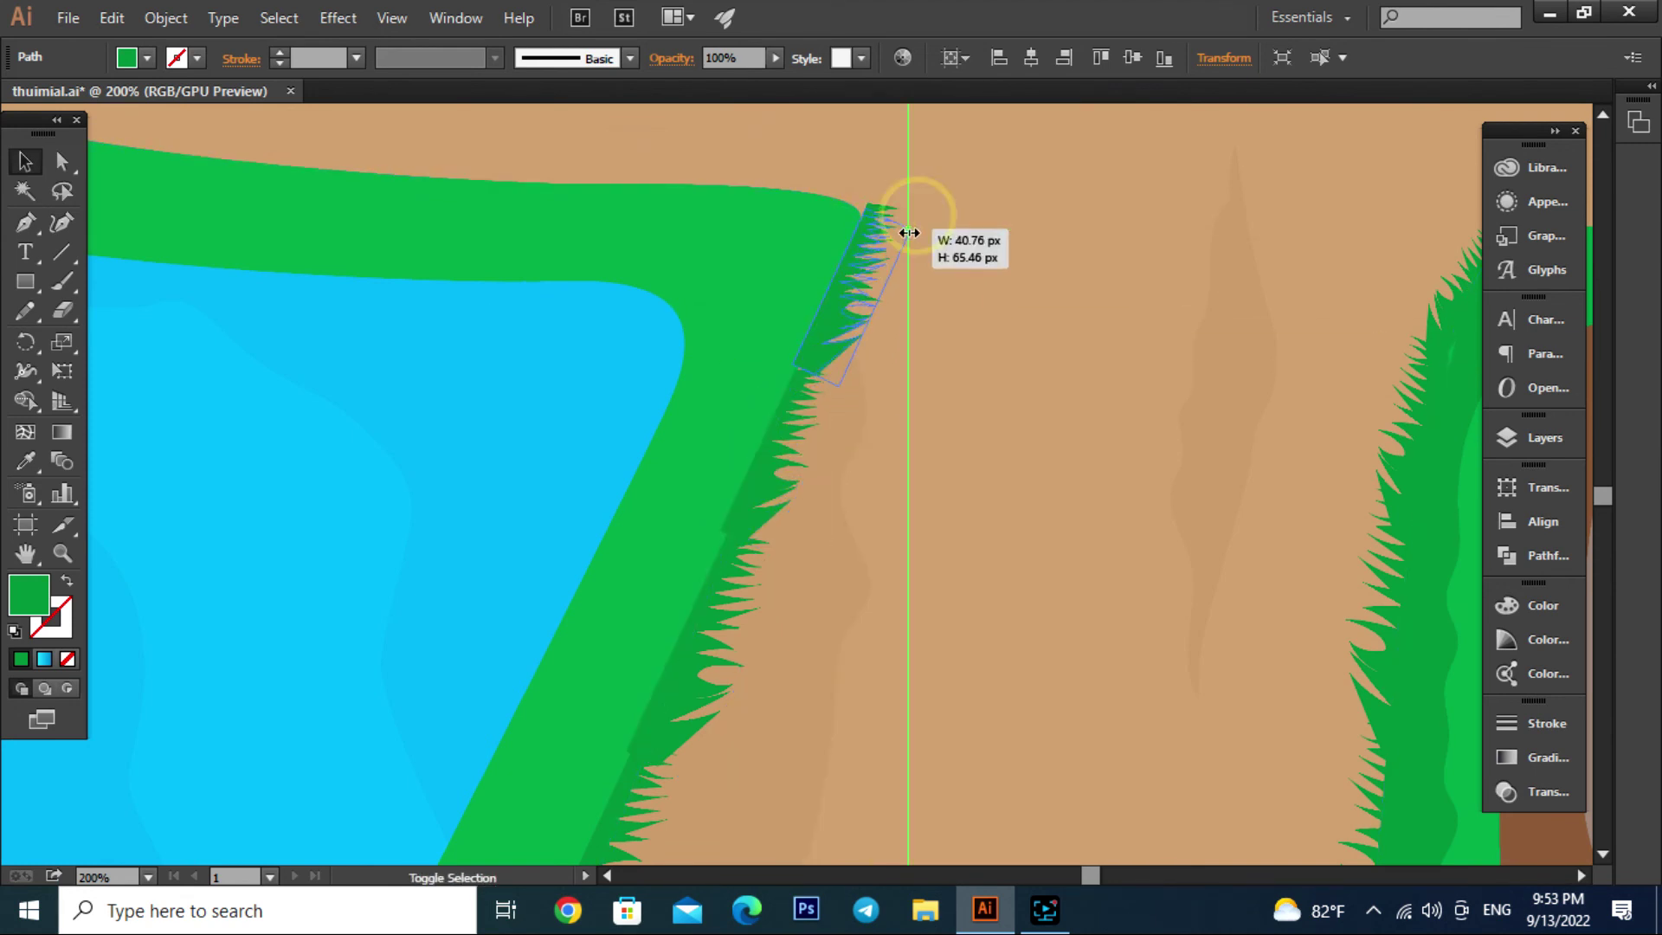
scroll(870, 282, "down", 2)
scroll(866, 520, "down", 2)
left_click(864, 714)
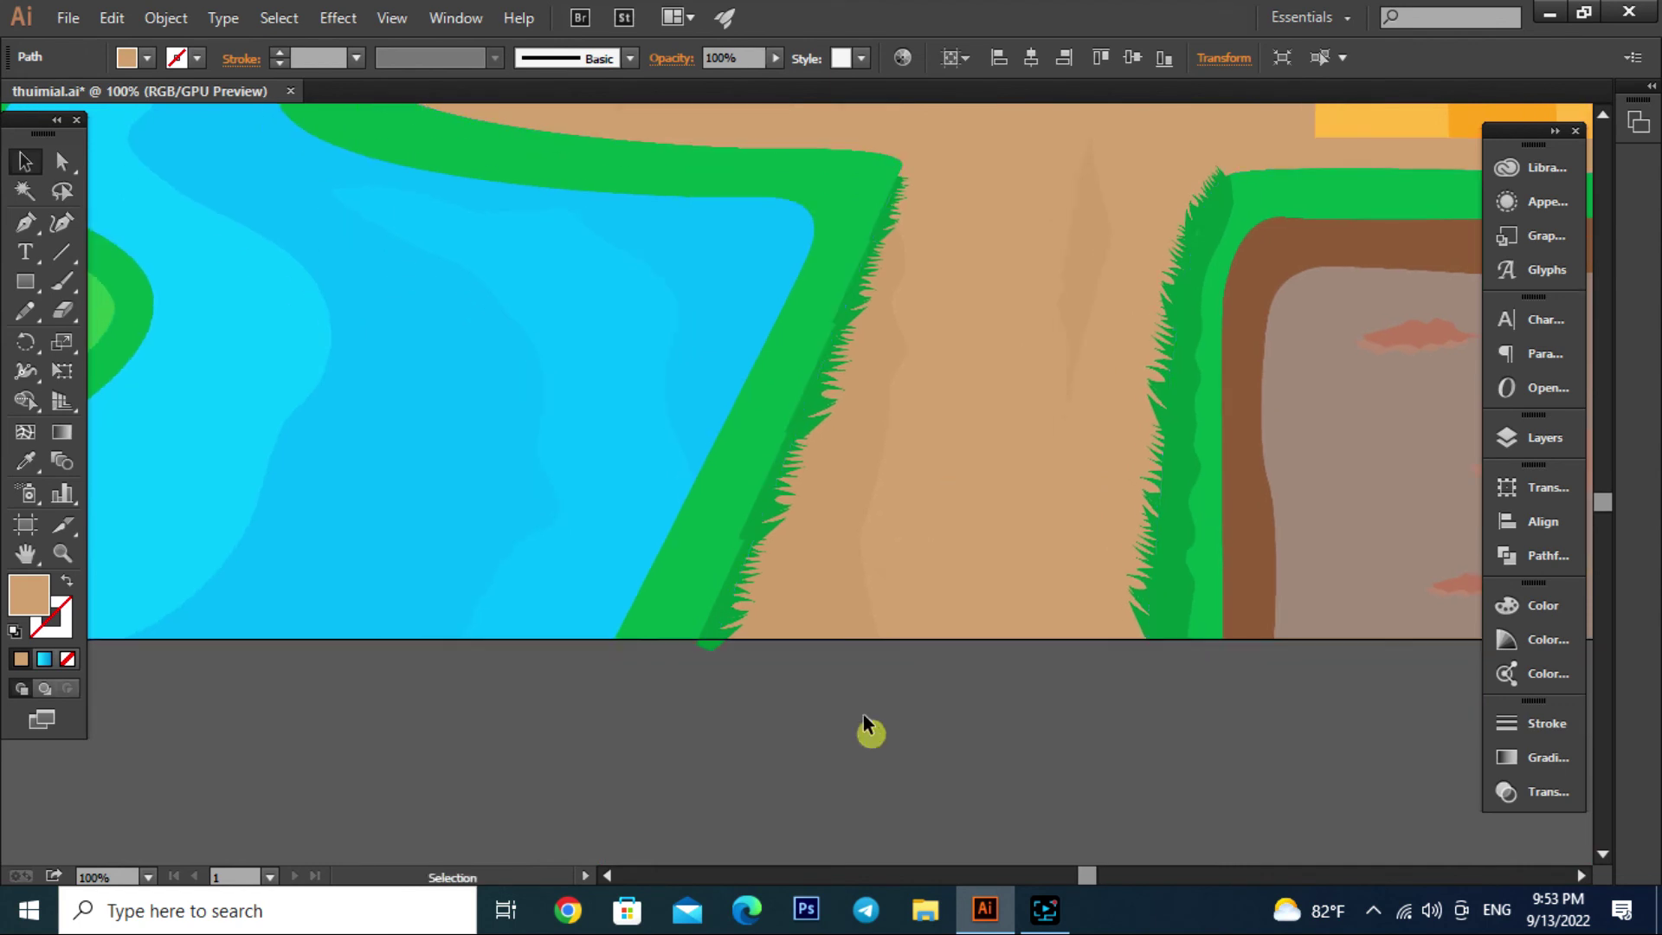
scroll(750, 500, "up", 1)
scroll(750, 501, "up", 1)
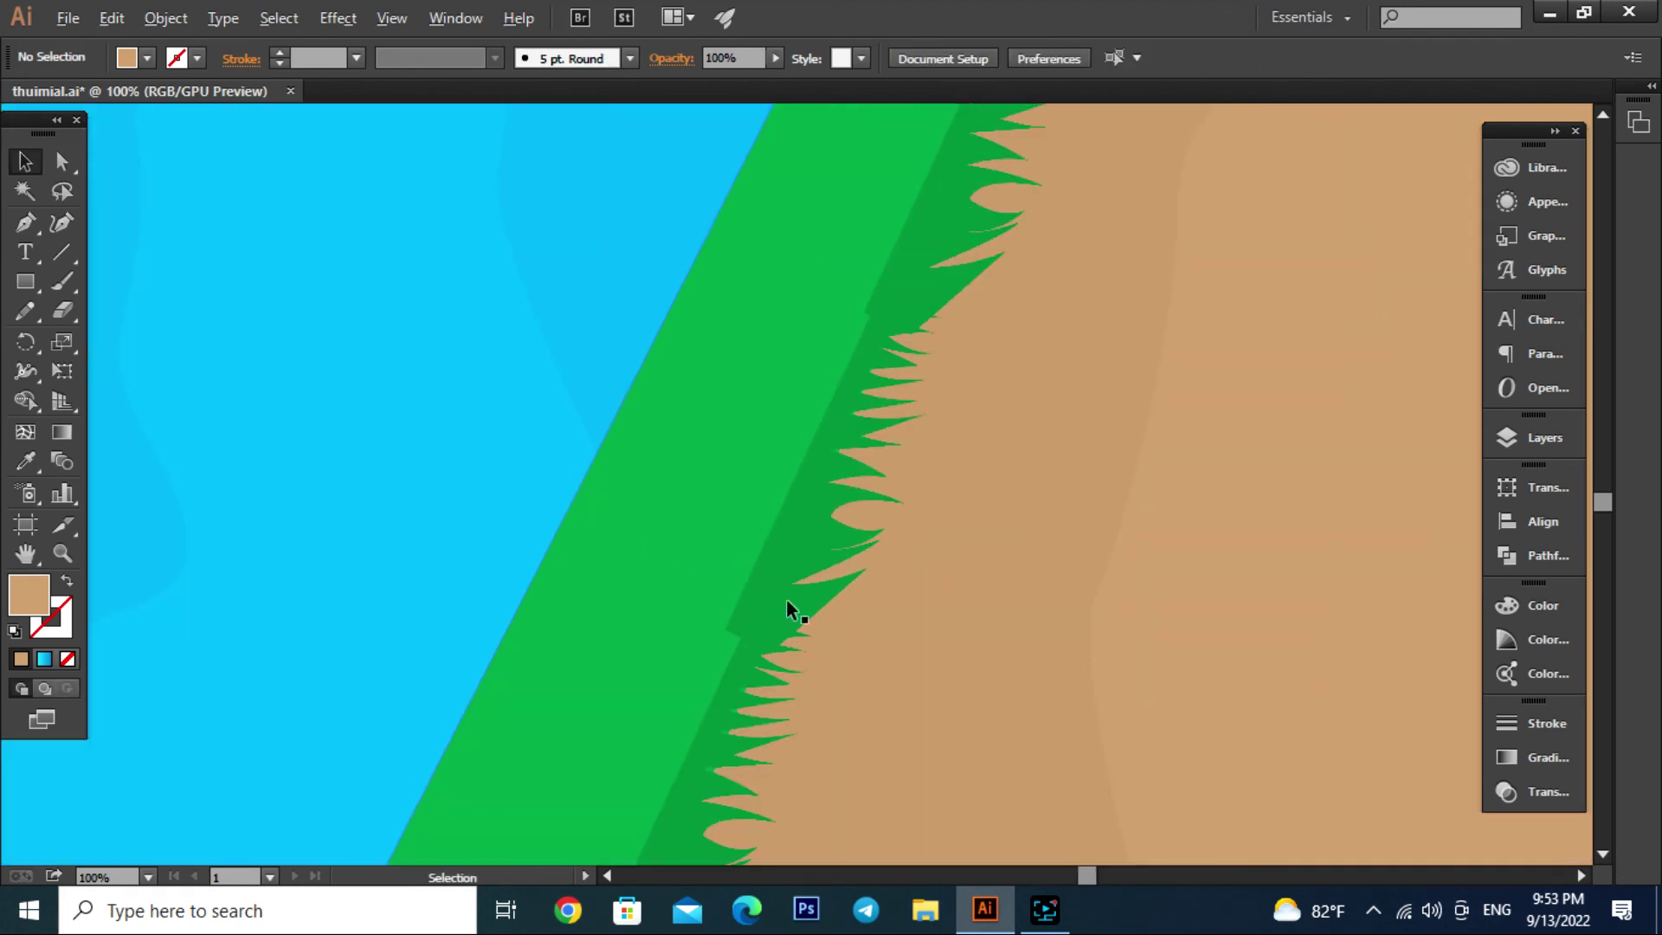
left_click(731, 671)
scroll(736, 651, "down", 1)
Pencil a closed band along the left grass edge and fill it with the bank's green
left_click(26, 312)
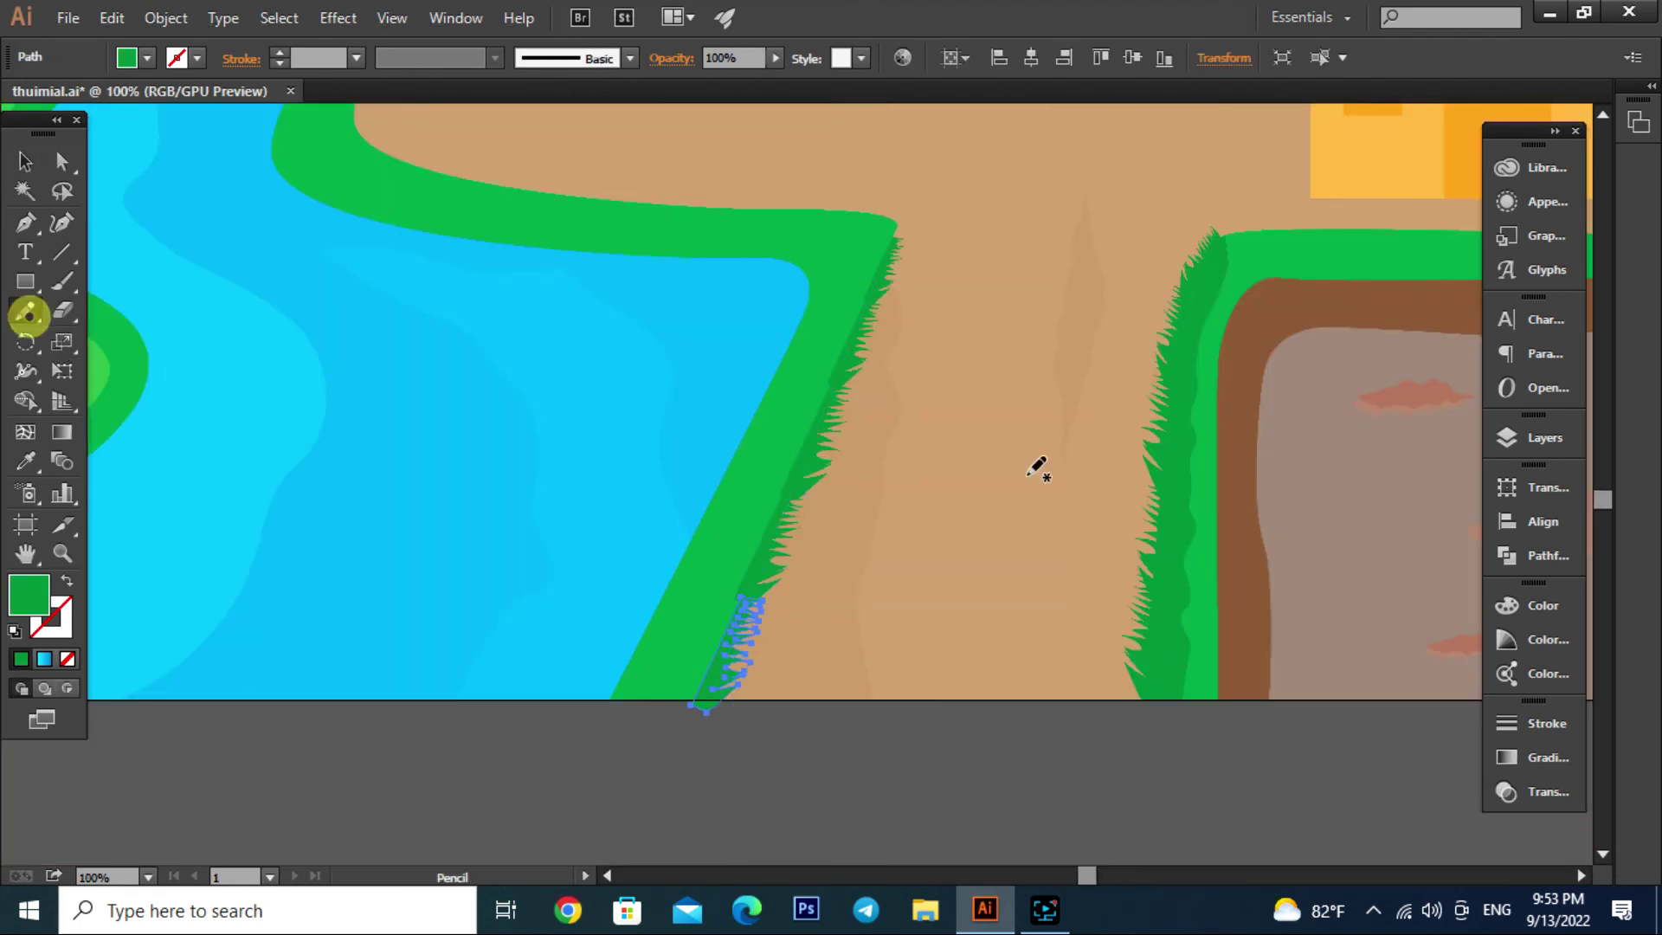
left_click_drag(863, 247, 840, 317)
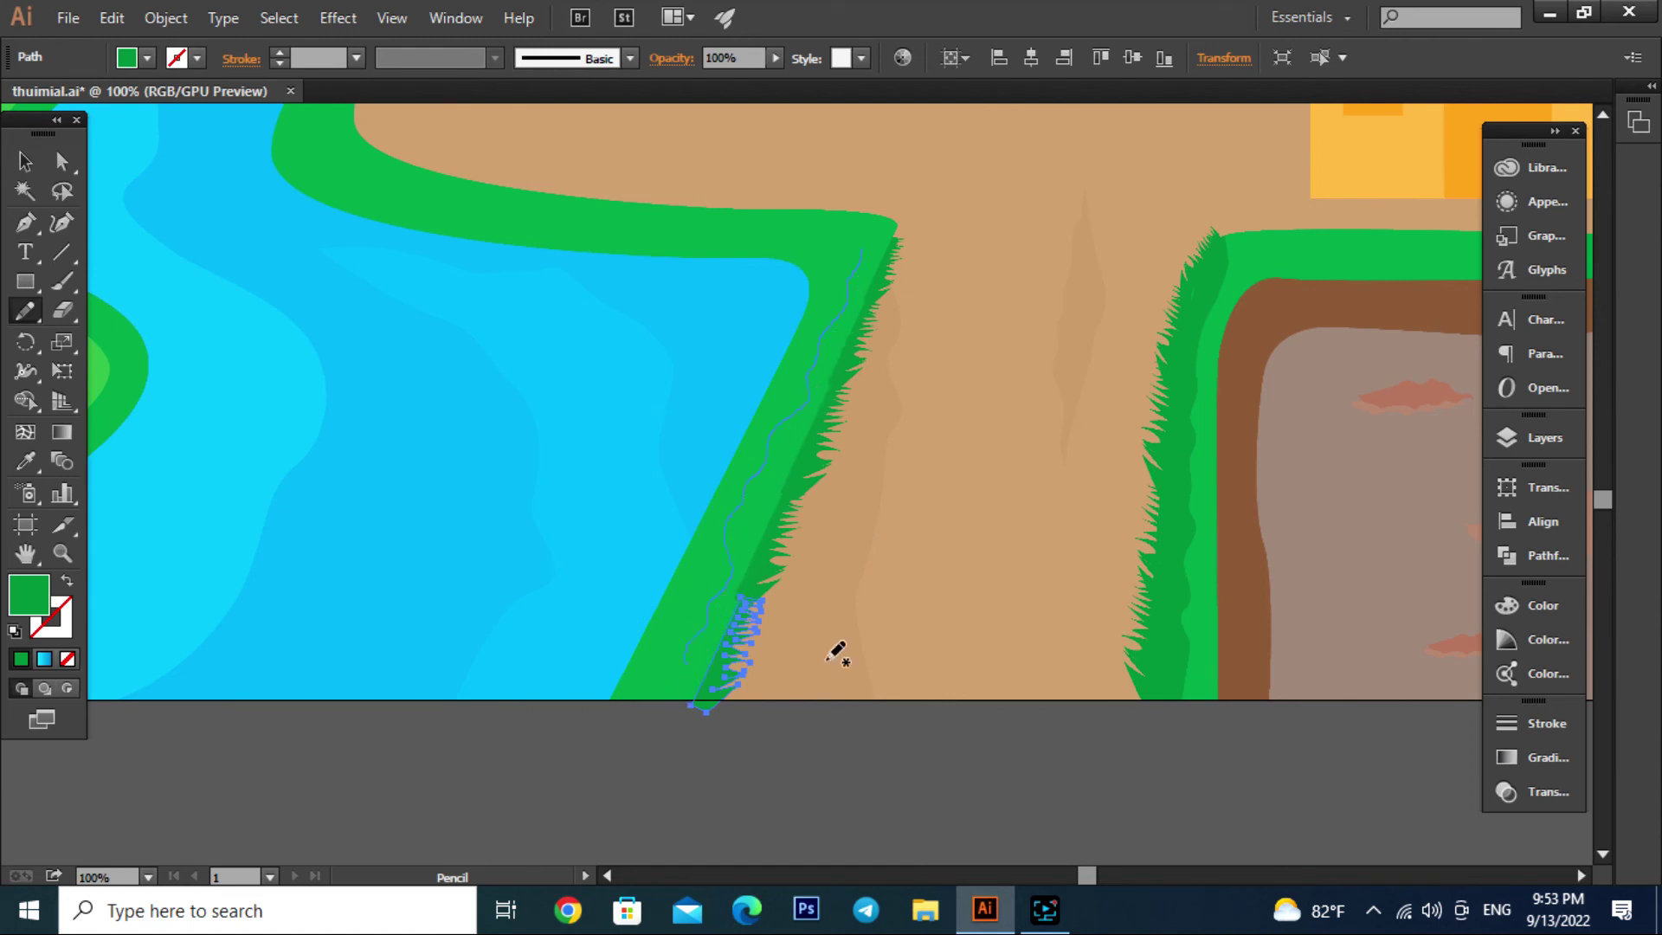
key("v")
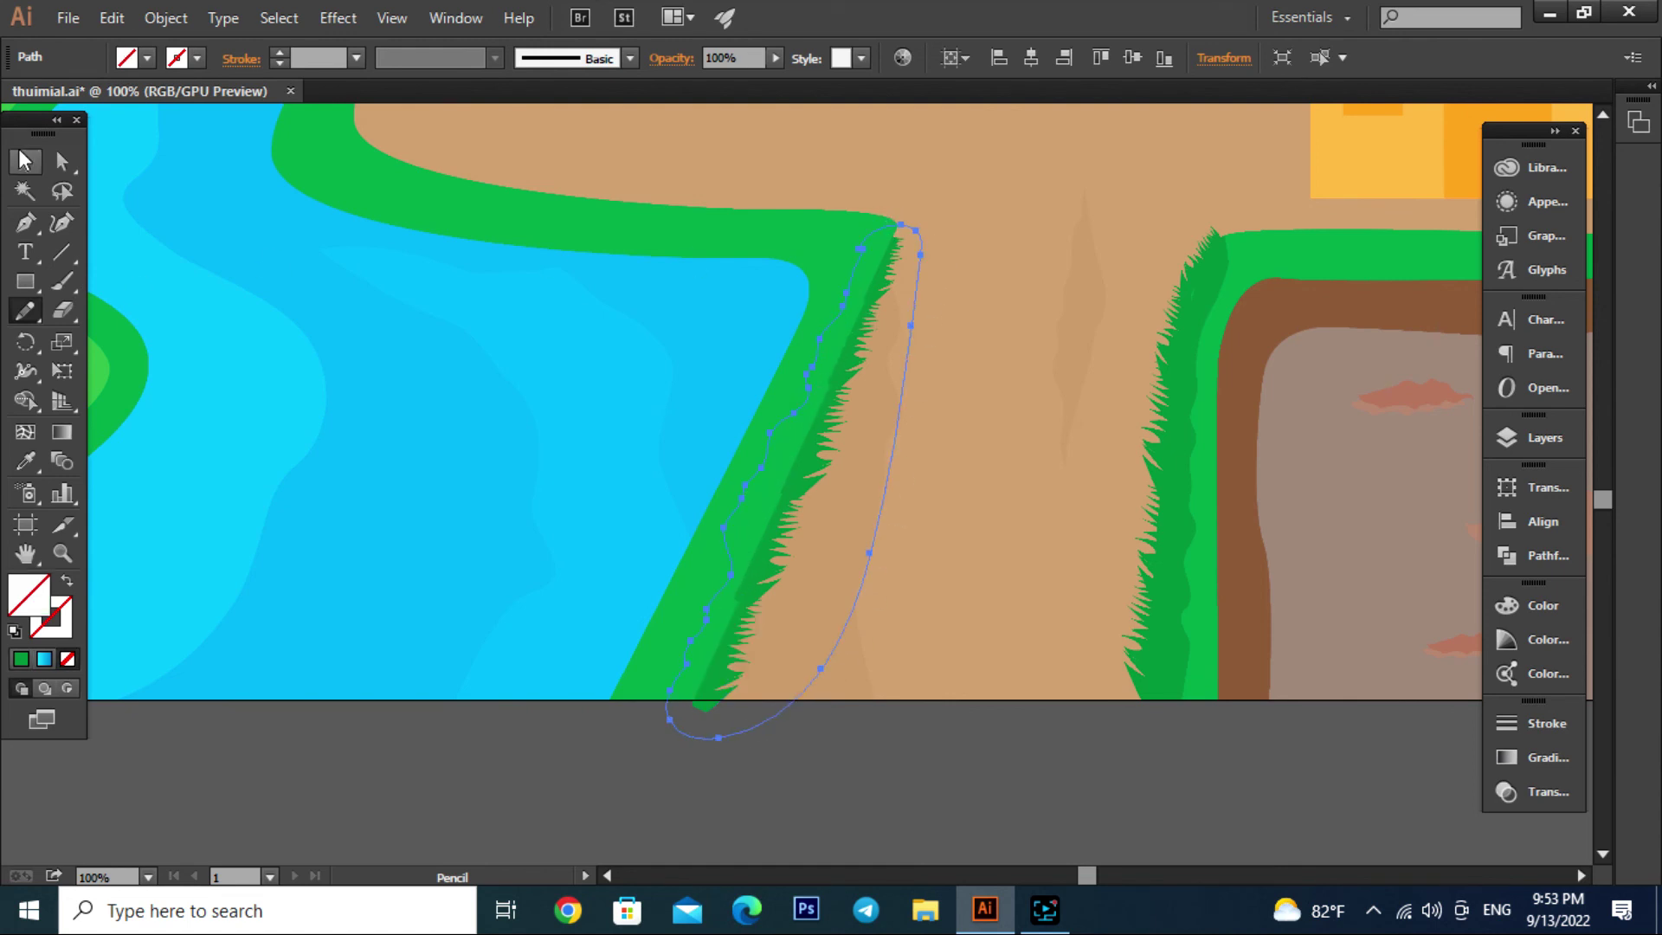
key("i")
left_click(1191, 659)
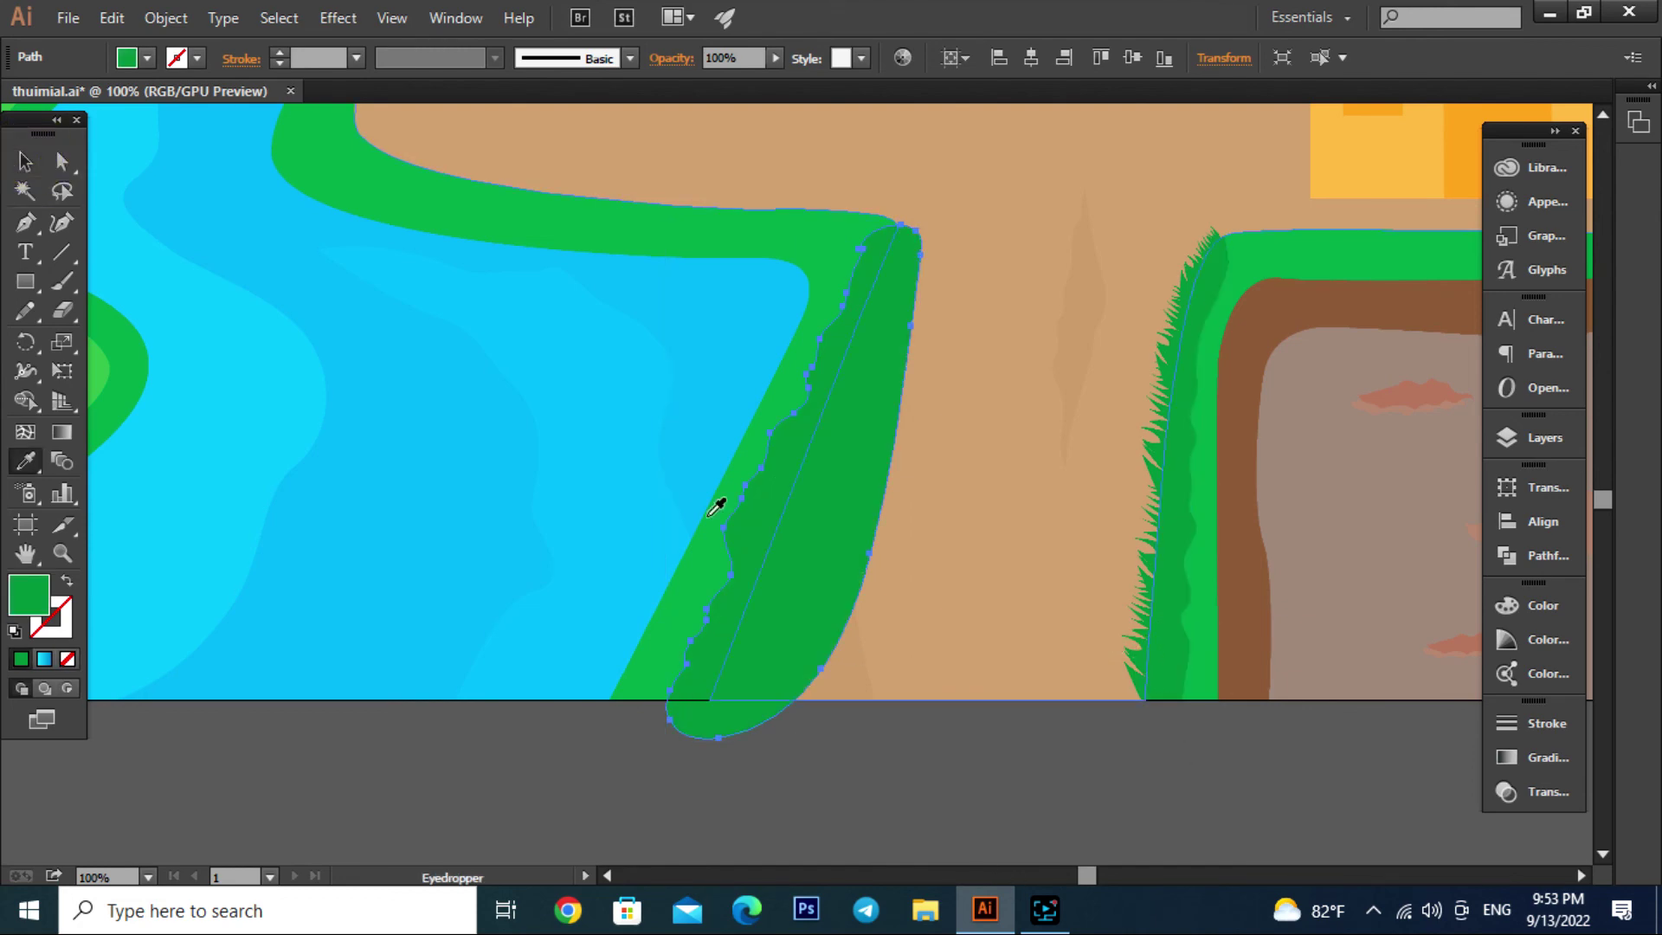
key("v")
left_click(631, 230, "shift")
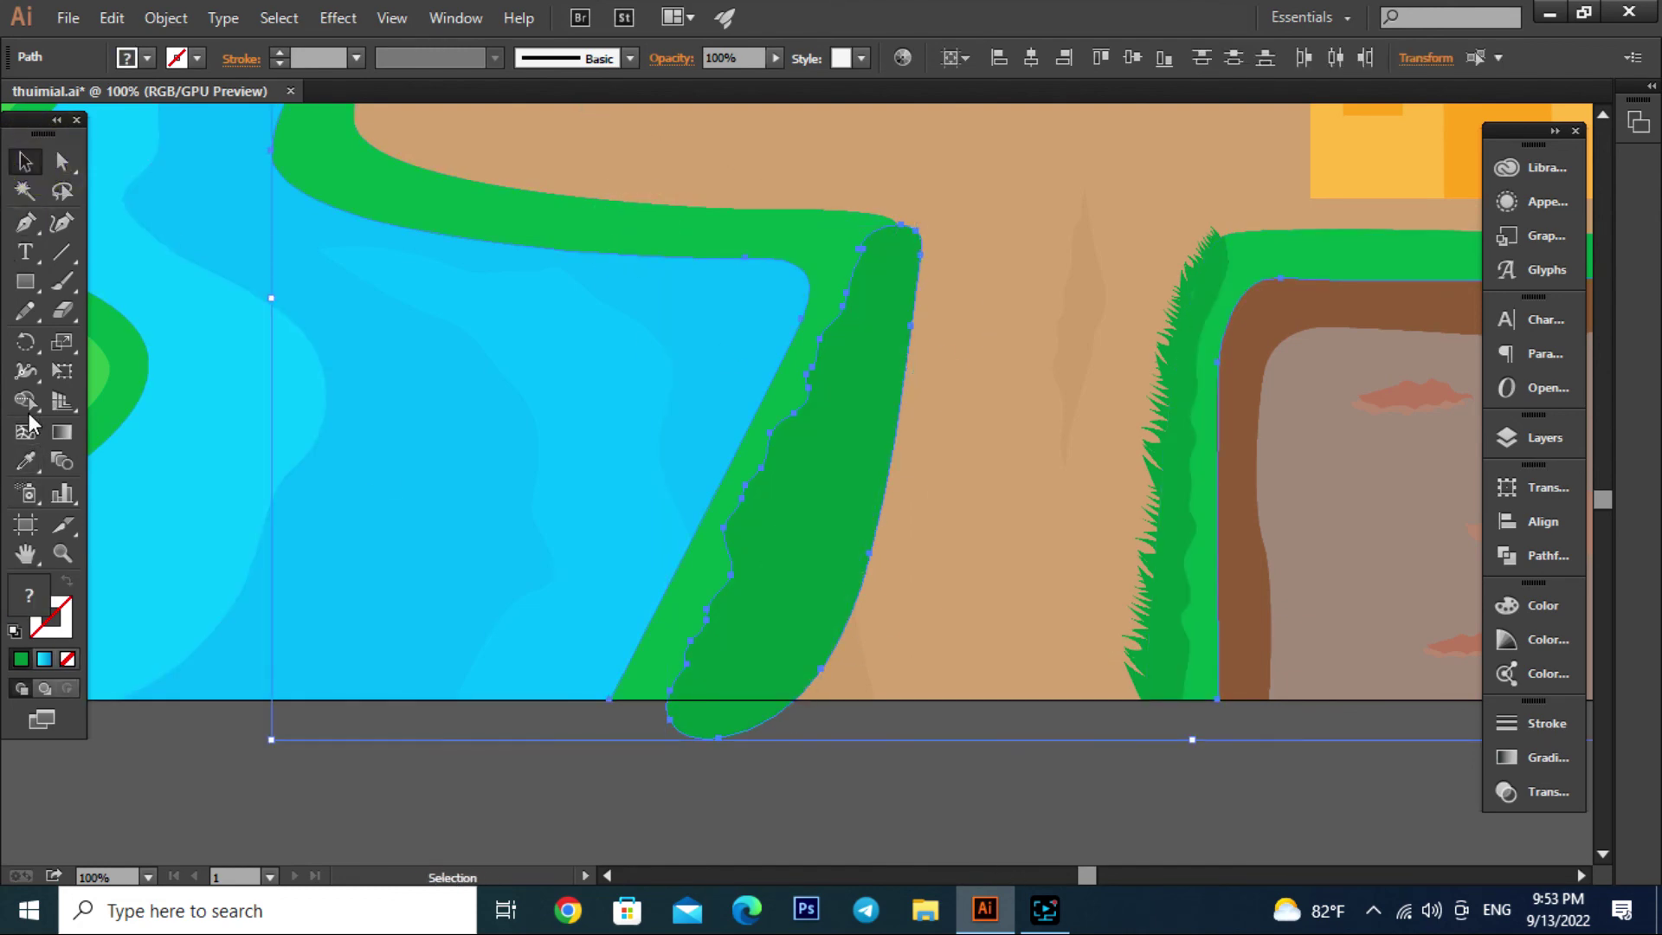
Merge the overlapping region into the dark-green band with Shape Builder
key("shift+m")
left_click(756, 545)
left_click(25, 161)
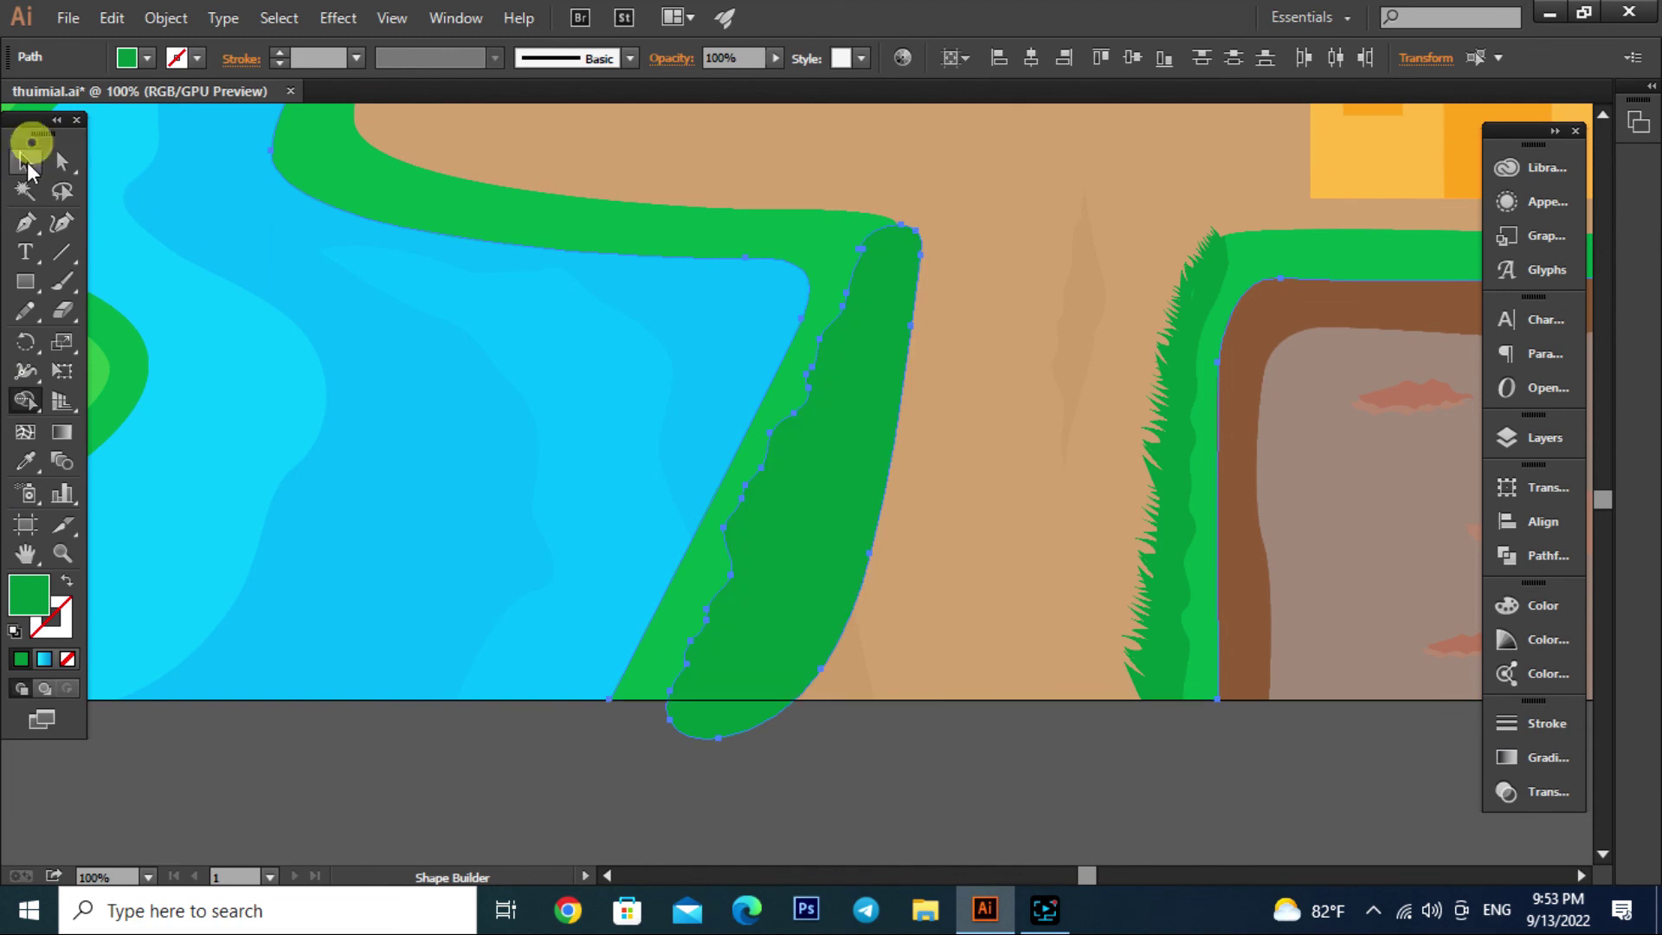
left_click(1073, 838)
Split the strip between band and bank, then send the dark band behind the grass
left_click(792, 640)
left_click(845, 211, "shift")
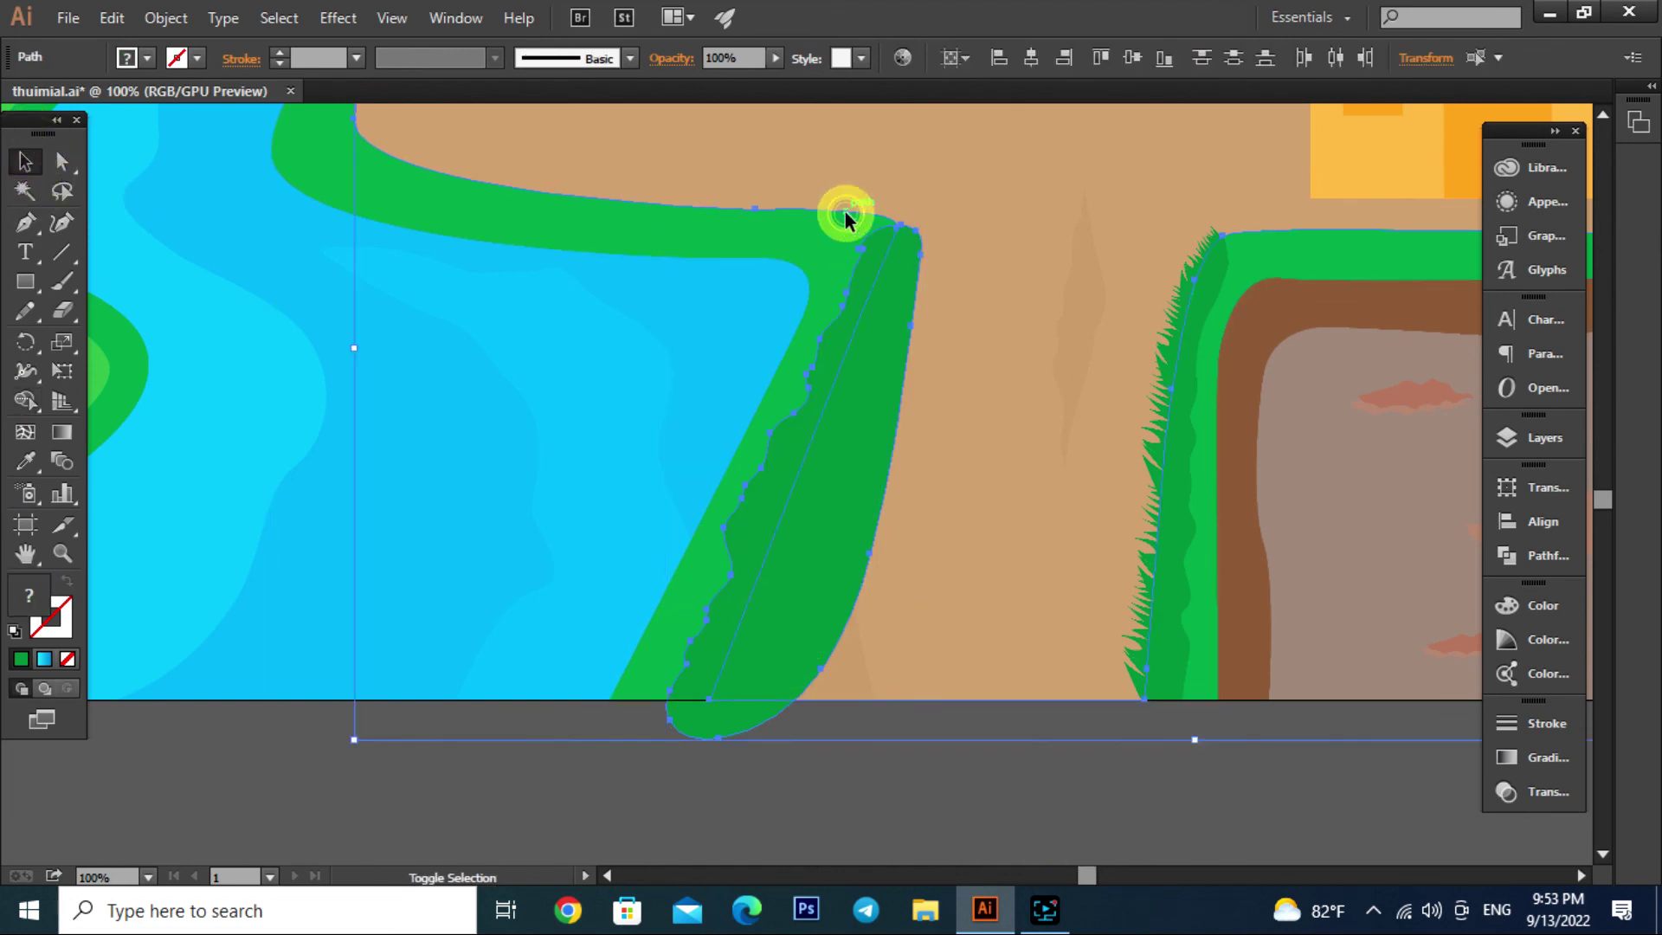
left_click(25, 400)
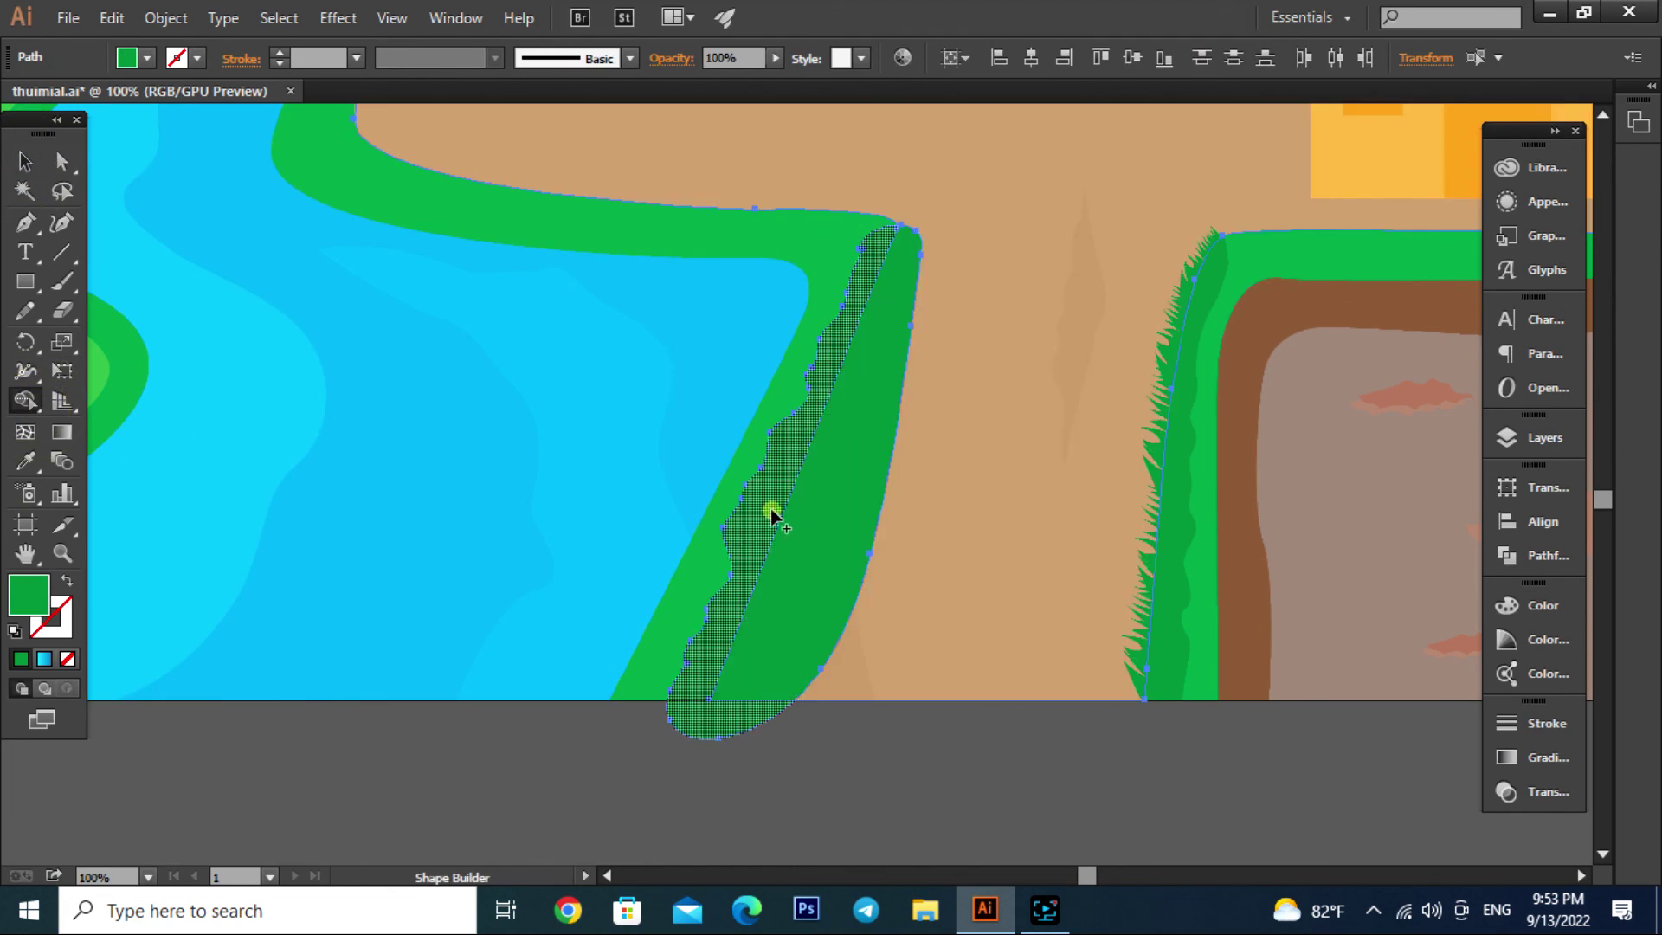
left_click(706, 731)
left_click(25, 161)
left_click(876, 817)
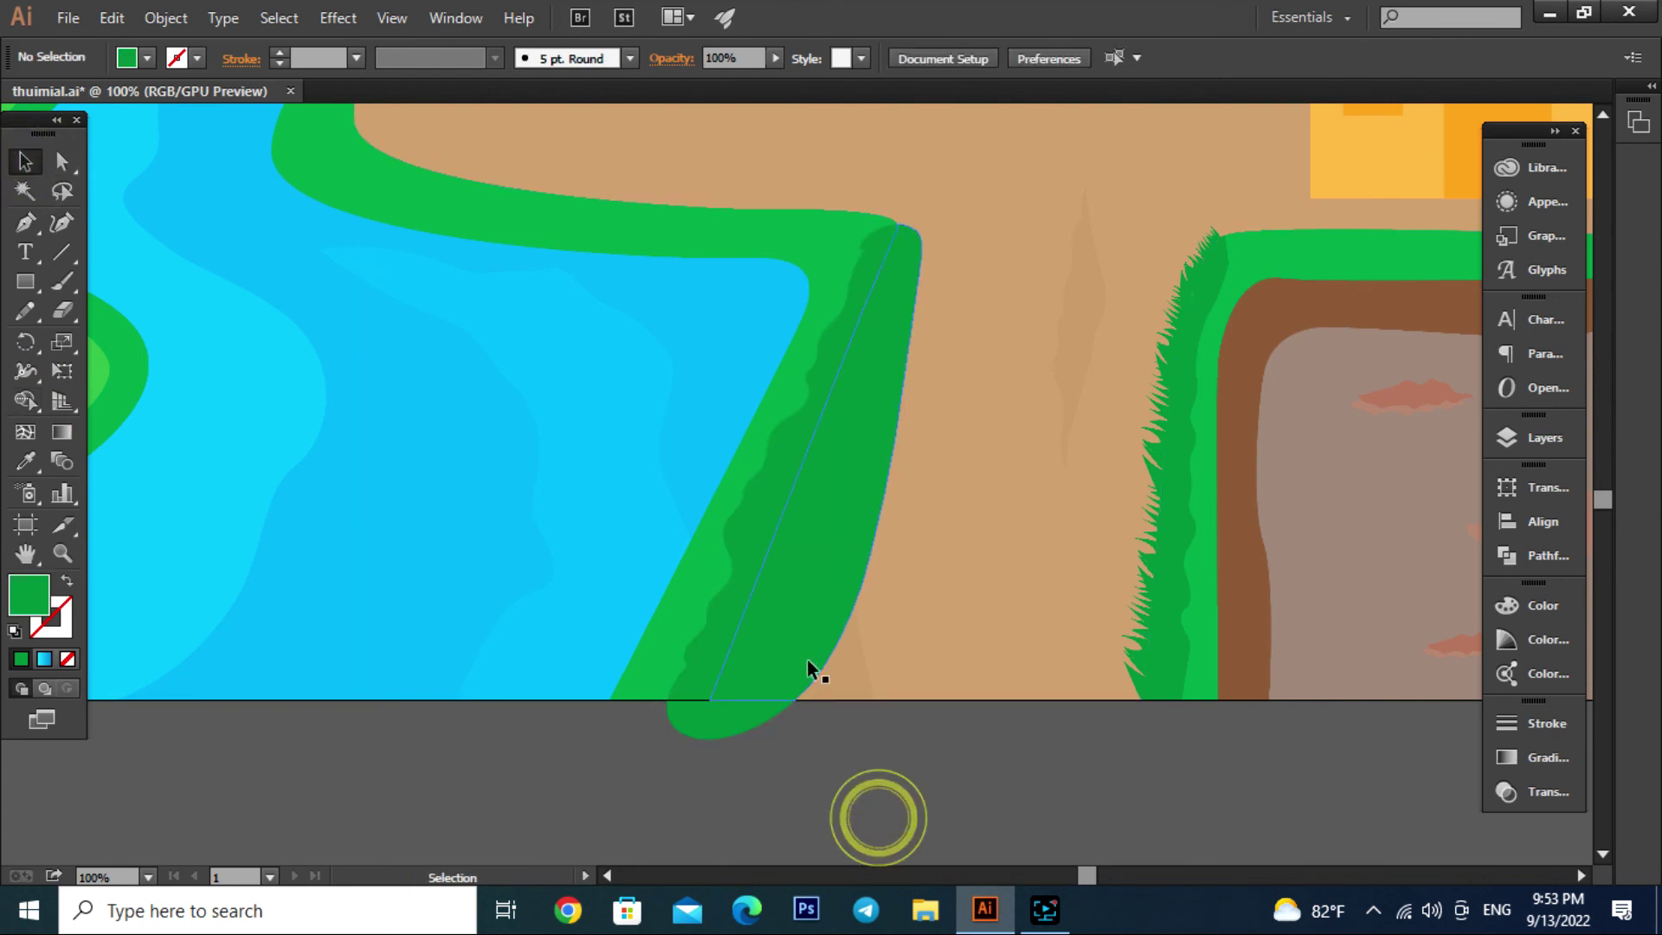
left_click(806, 658)
key("ctrl+bracketleft")
left_click(937, 820)
Split off and delete the bank portion hanging below the artboard
scroll(720, 768, "up", 3)
left_click(712, 689)
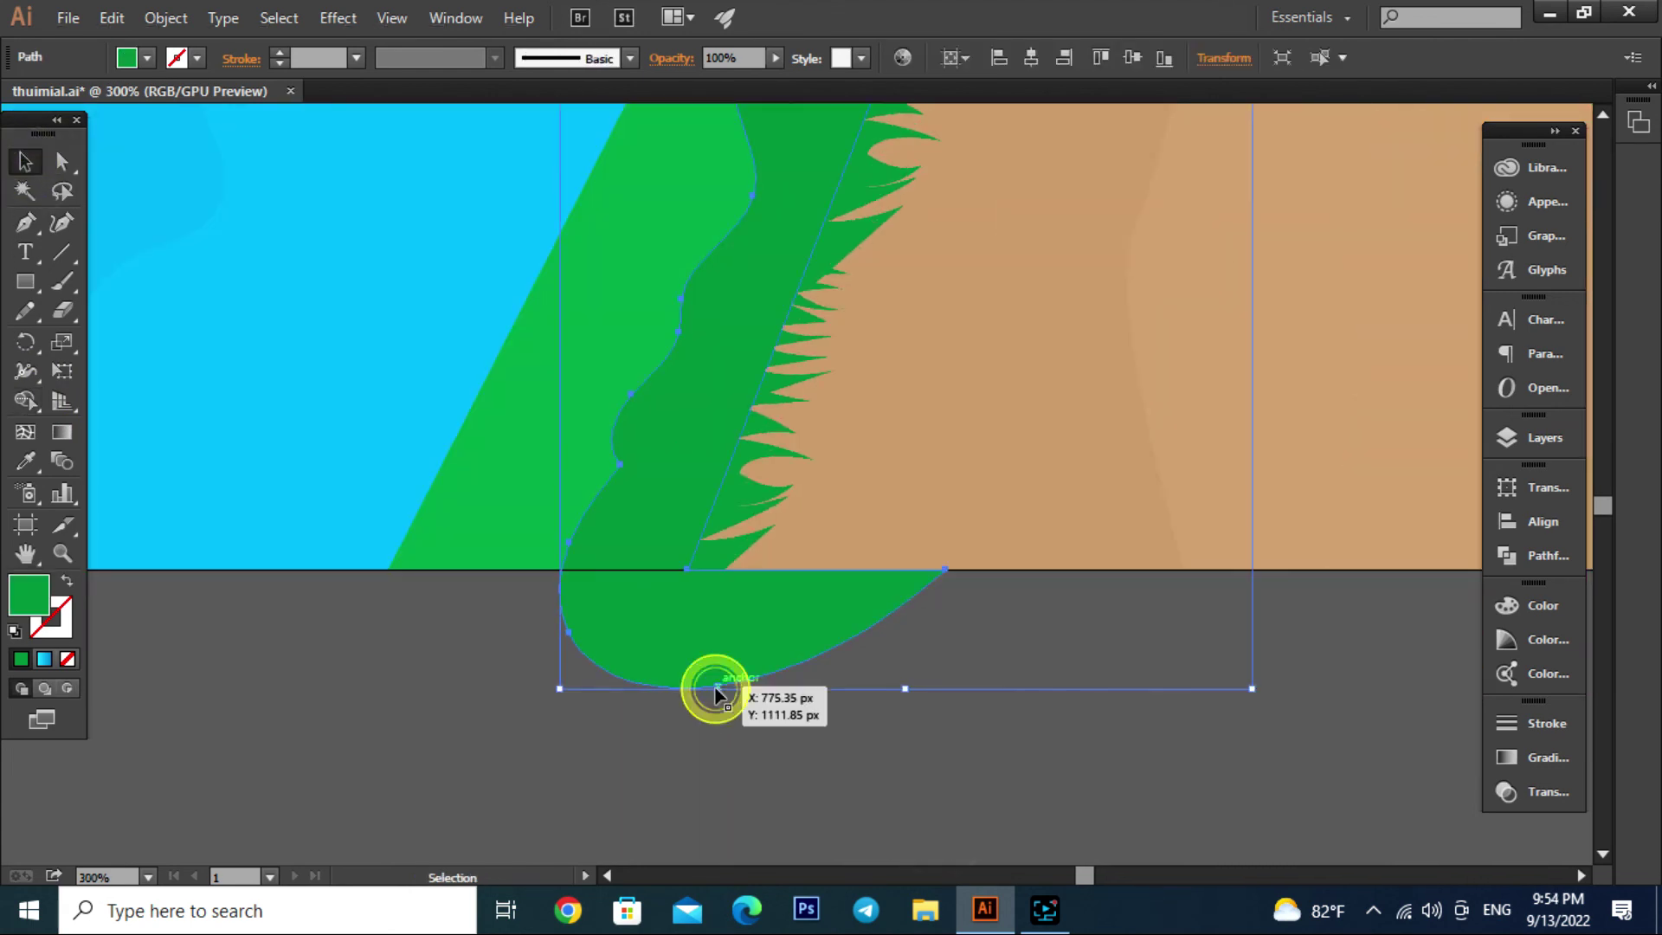
left_click(471, 534, "shift")
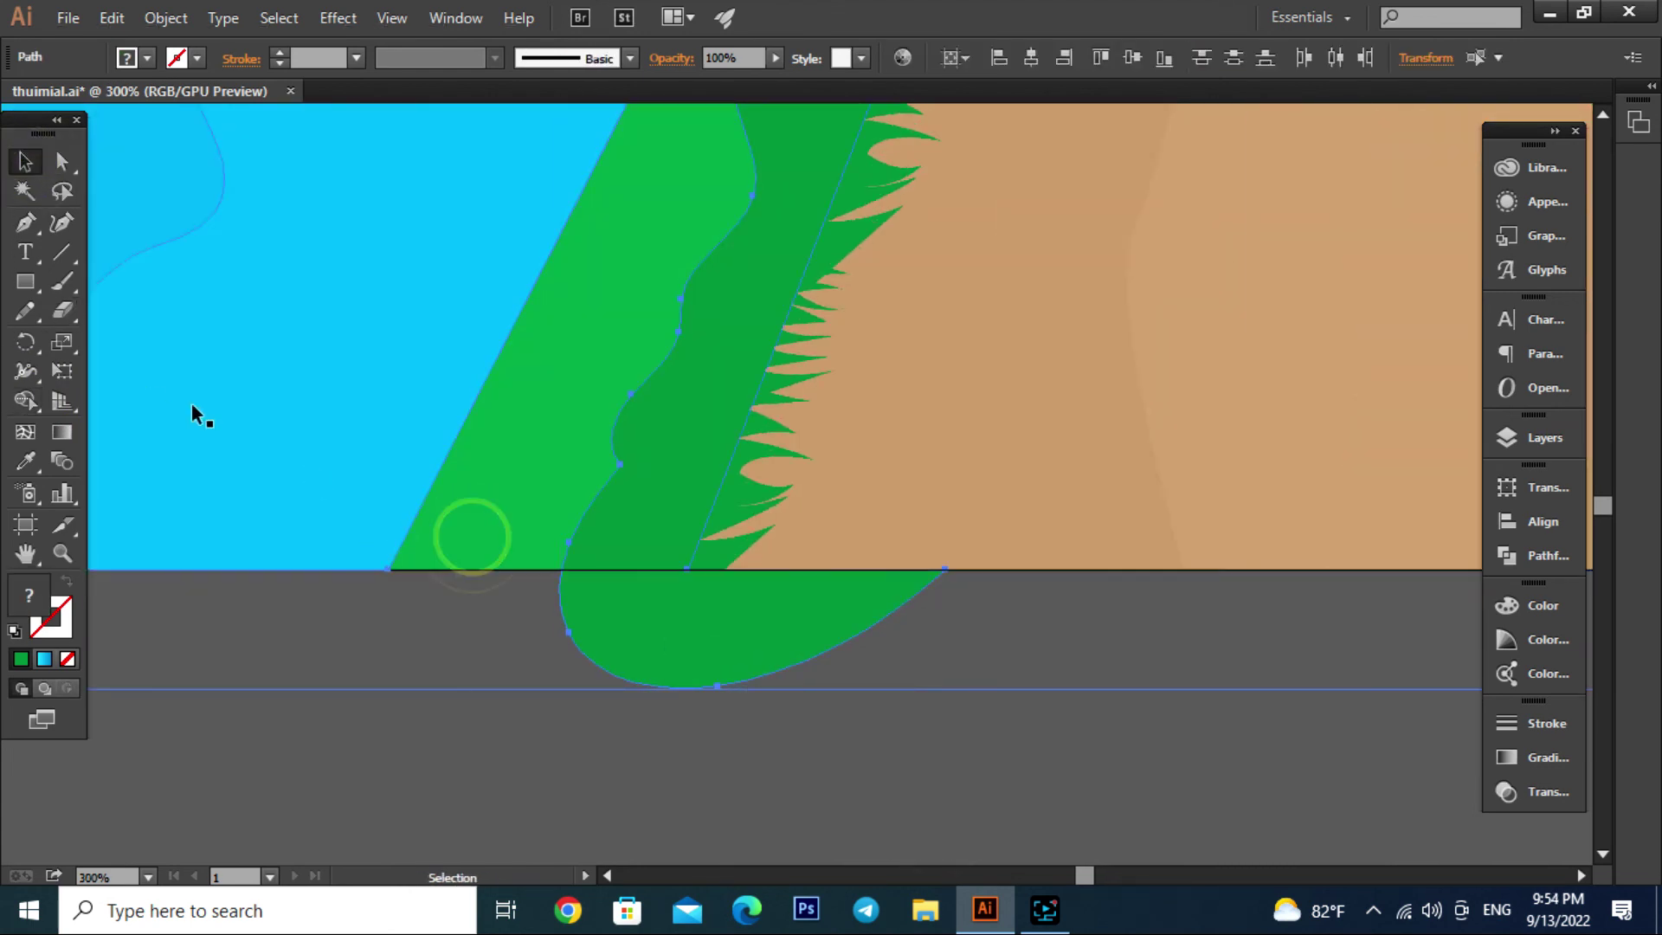
left_click(23, 400)
left_click(679, 650)
key("v")
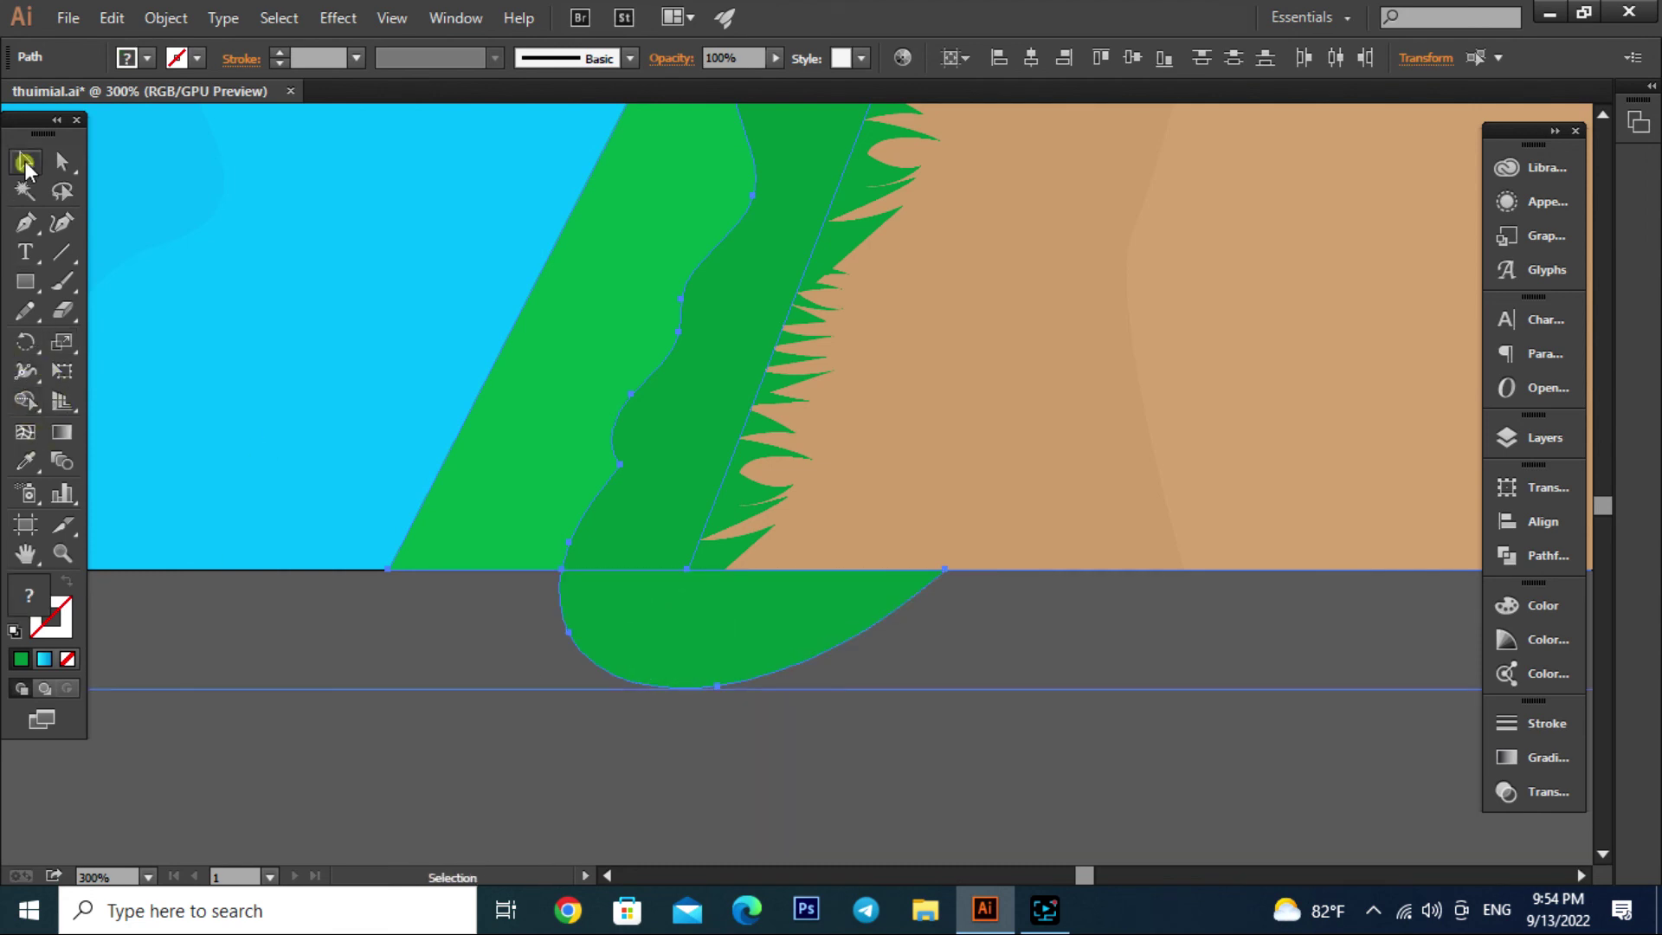
left_click(708, 672)
key("Delete")
Trim the grass's leftover sliver below the artboard, then zoom out to the whole artboard
left_click(678, 606)
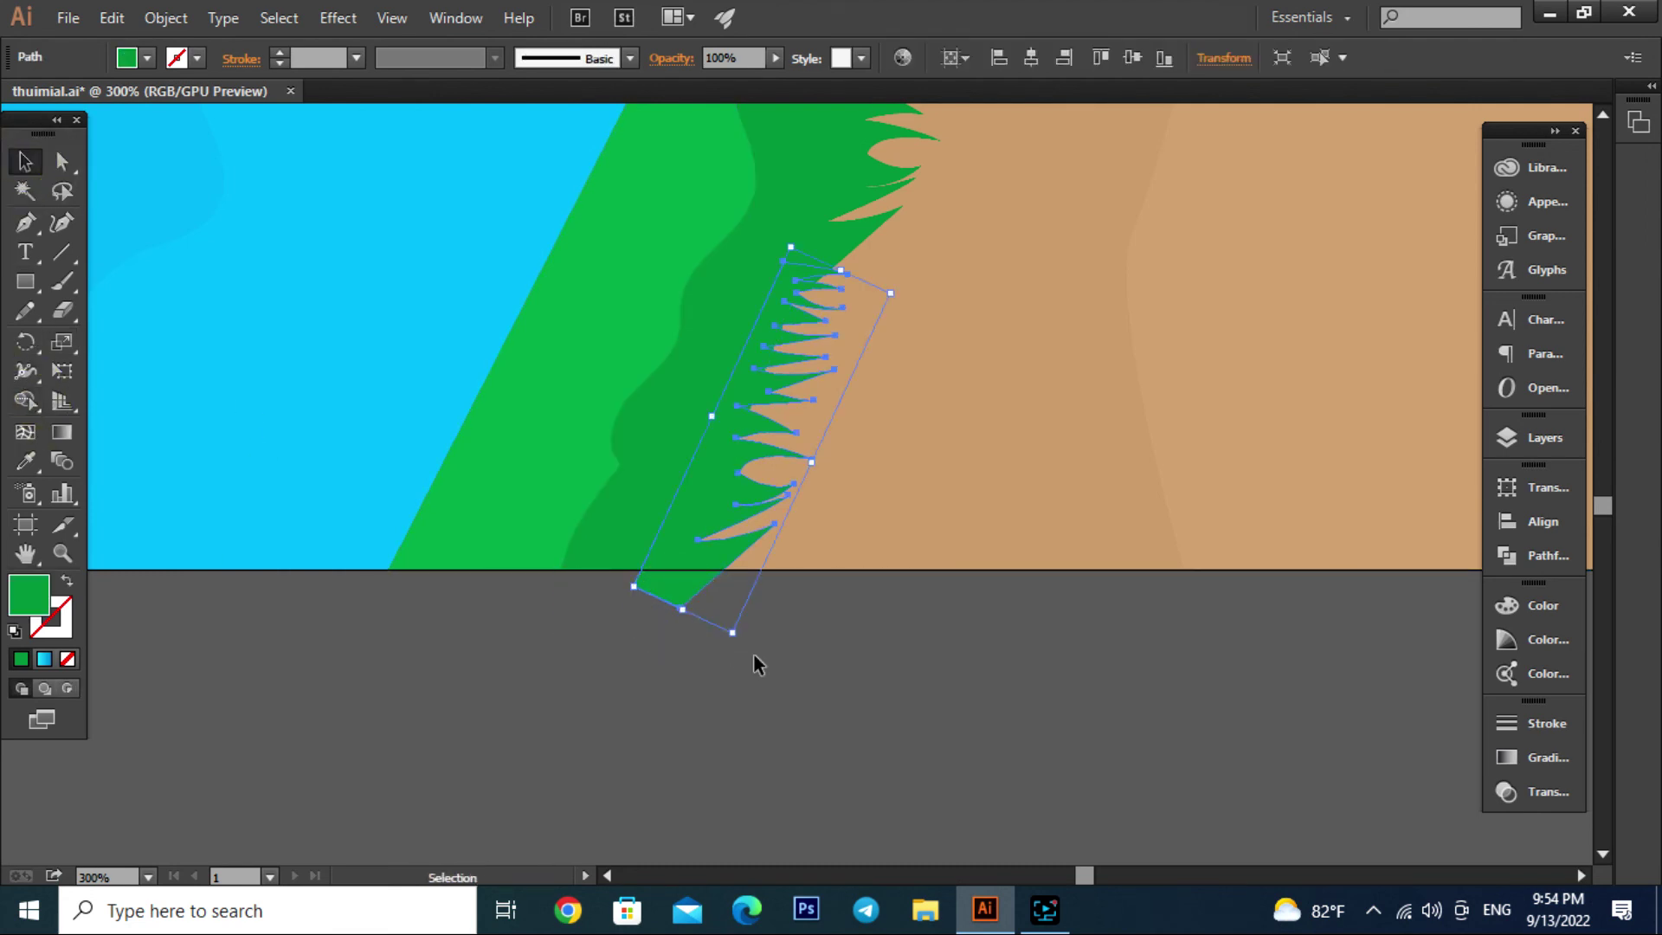
left_click(531, 537, "shift")
left_click(23, 400)
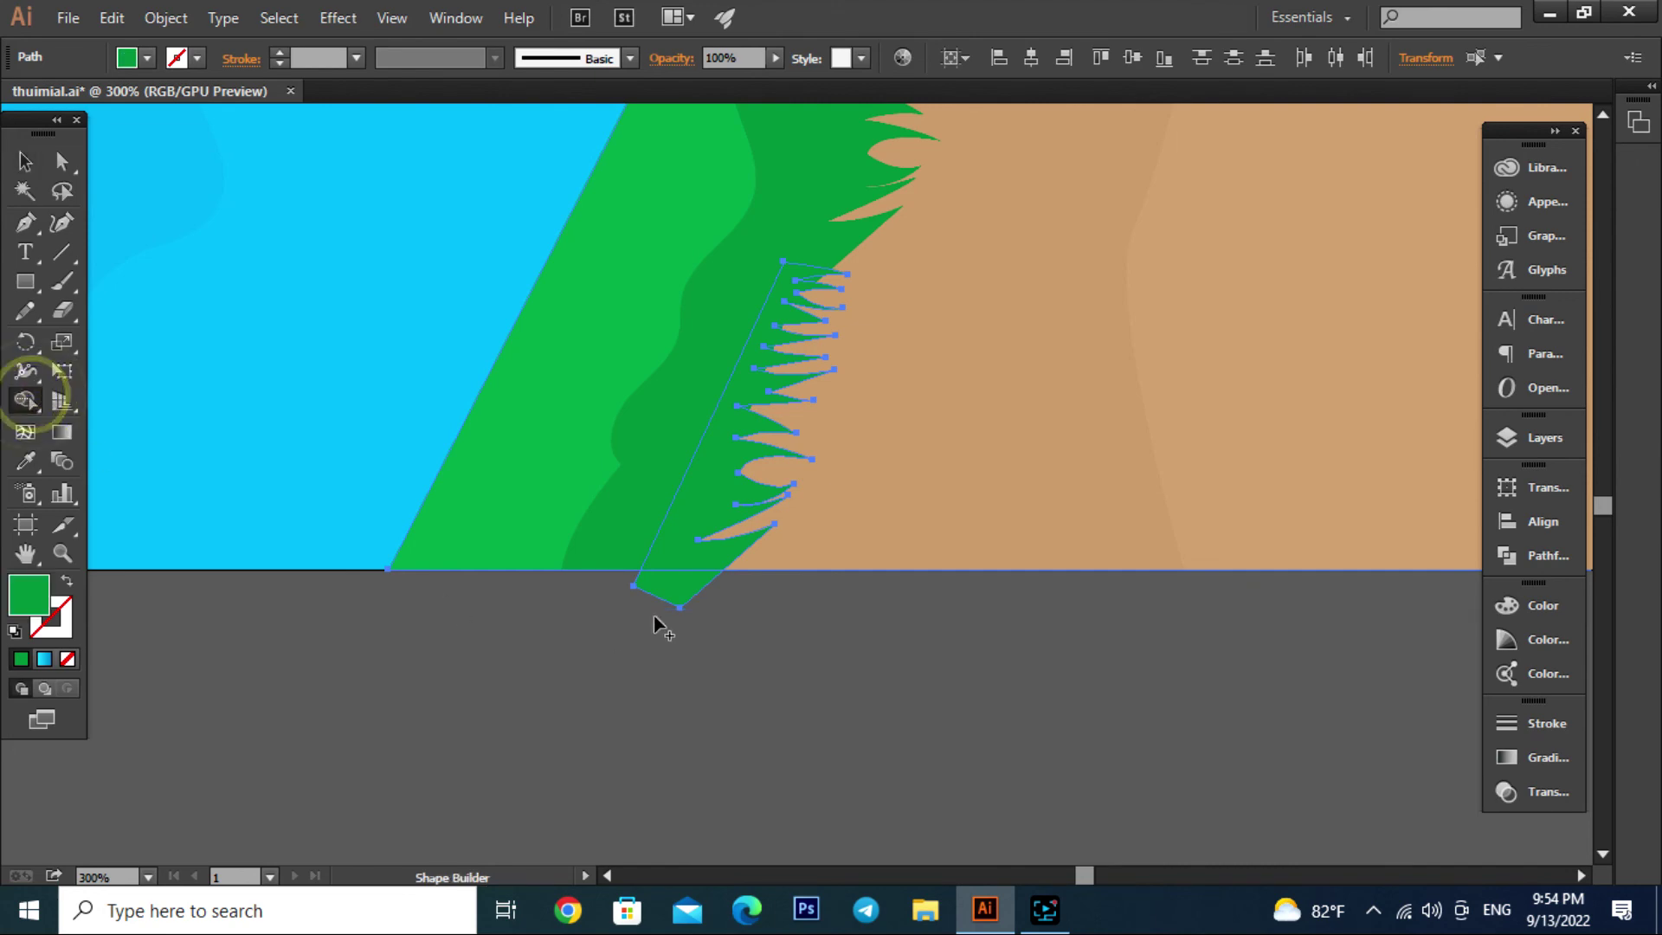
left_click(679, 598)
key("v")
left_click(730, 698)
left_click(693, 593)
key("Delete")
left_click(779, 750)
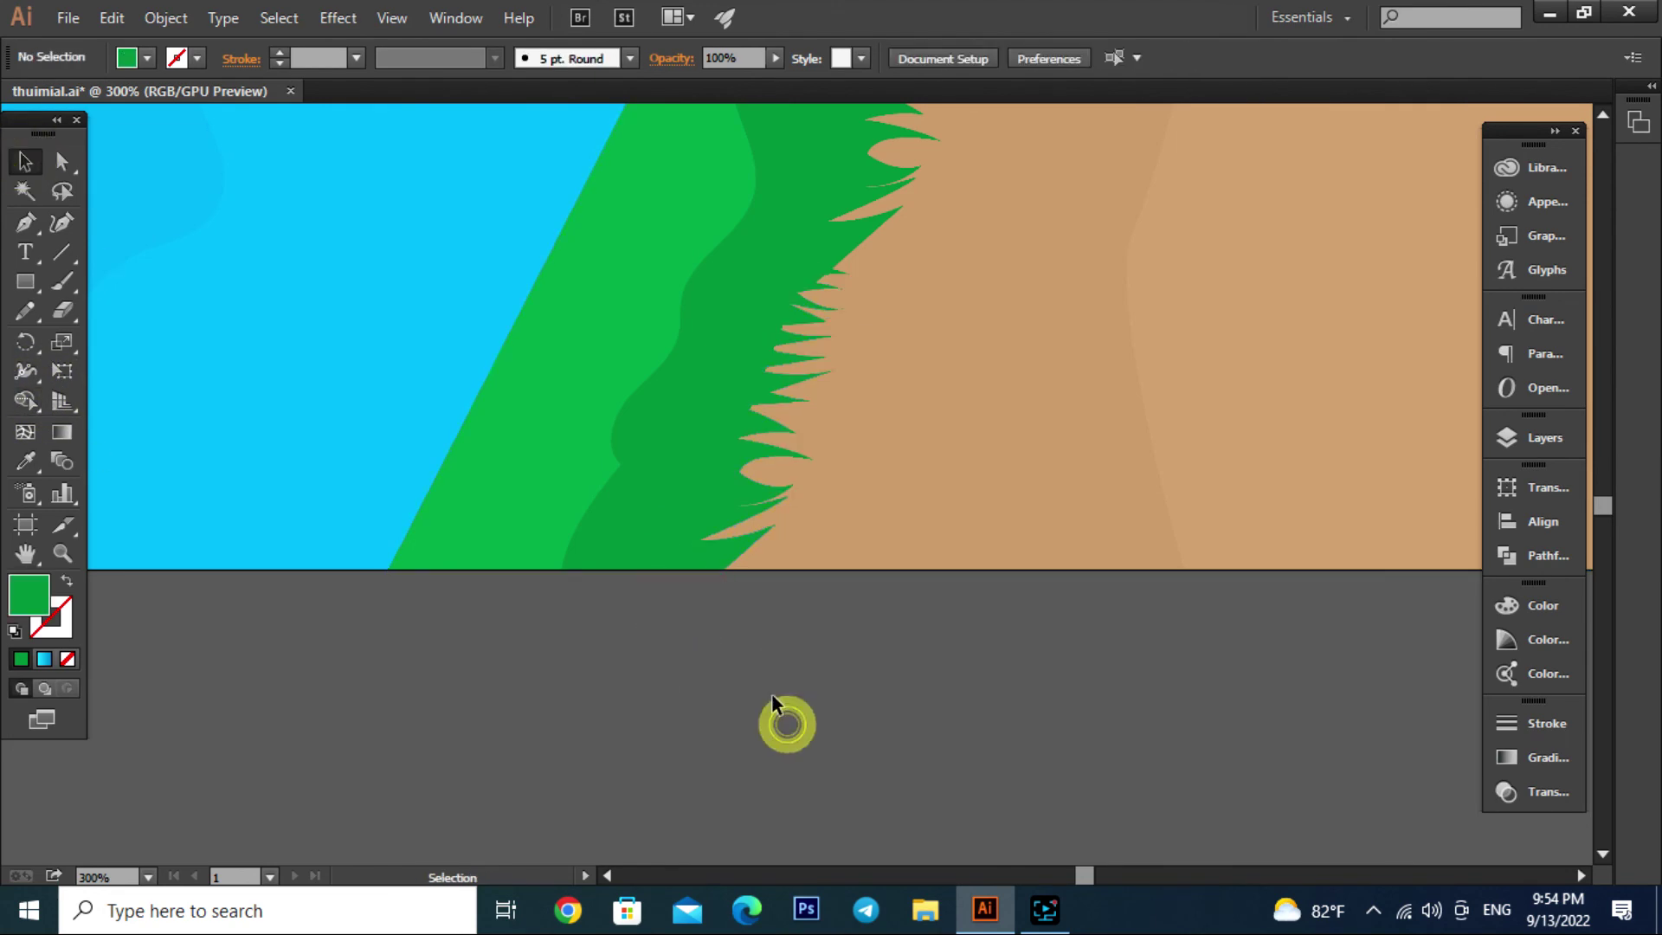
key("ctrl+1")
key("ctrl+minus")
key("ctrl+minus")
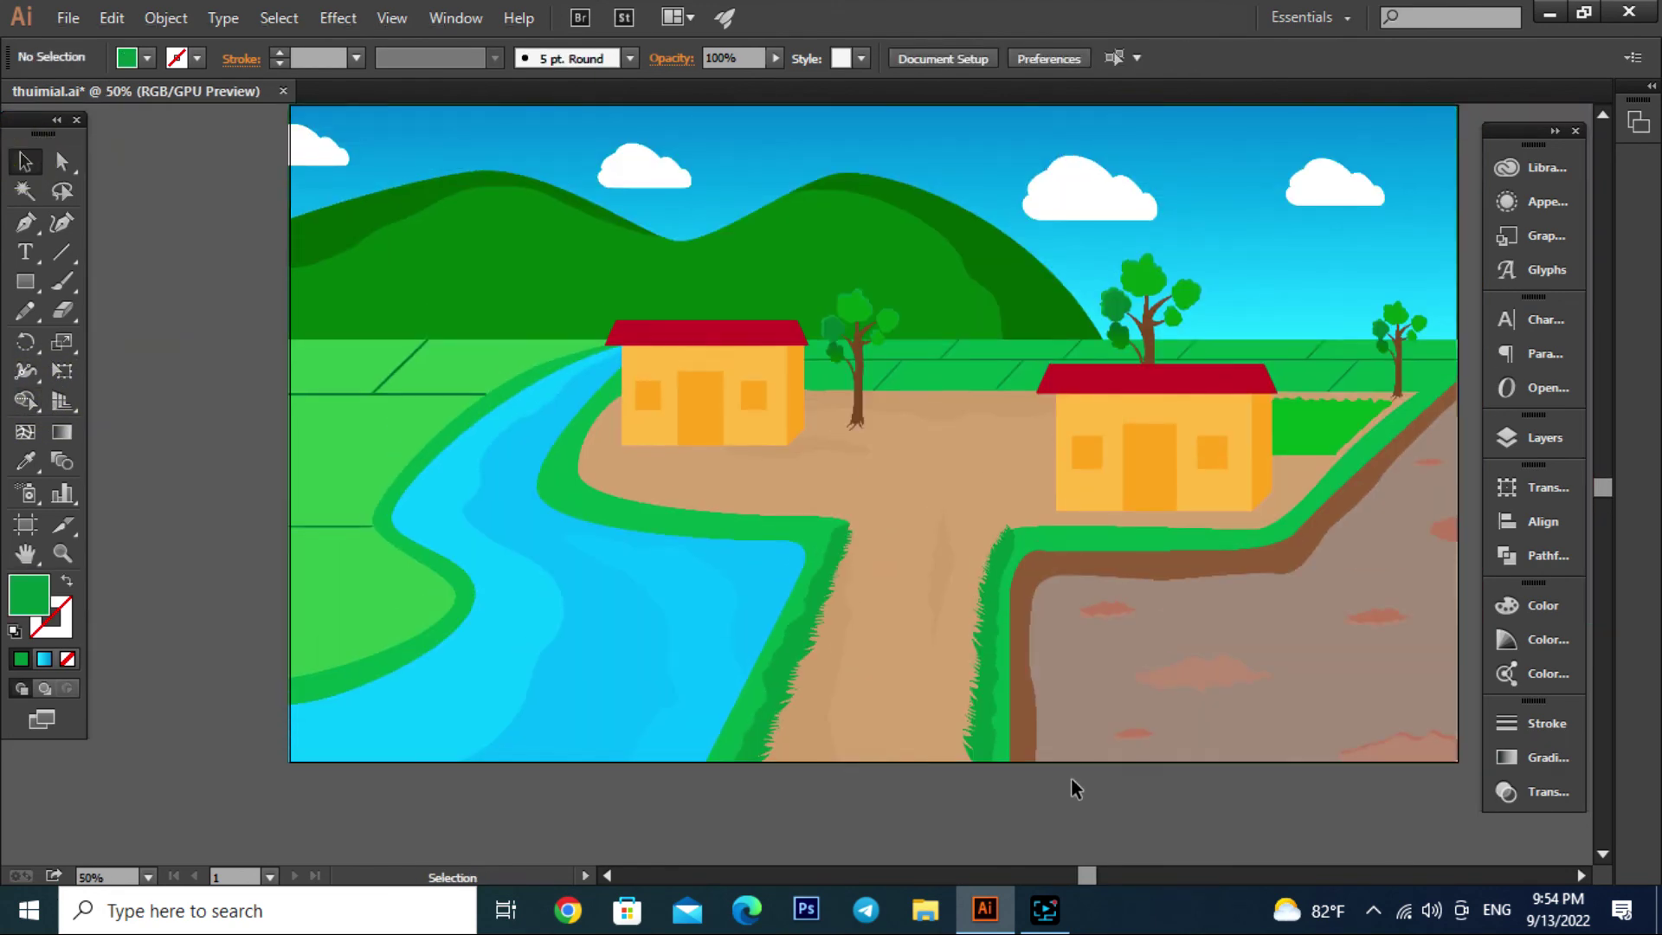
Pencil a closed darker band along the river bank under the left-hand house
scroll(633, 494, "up", 2)
scroll(633, 495, "up", 1)
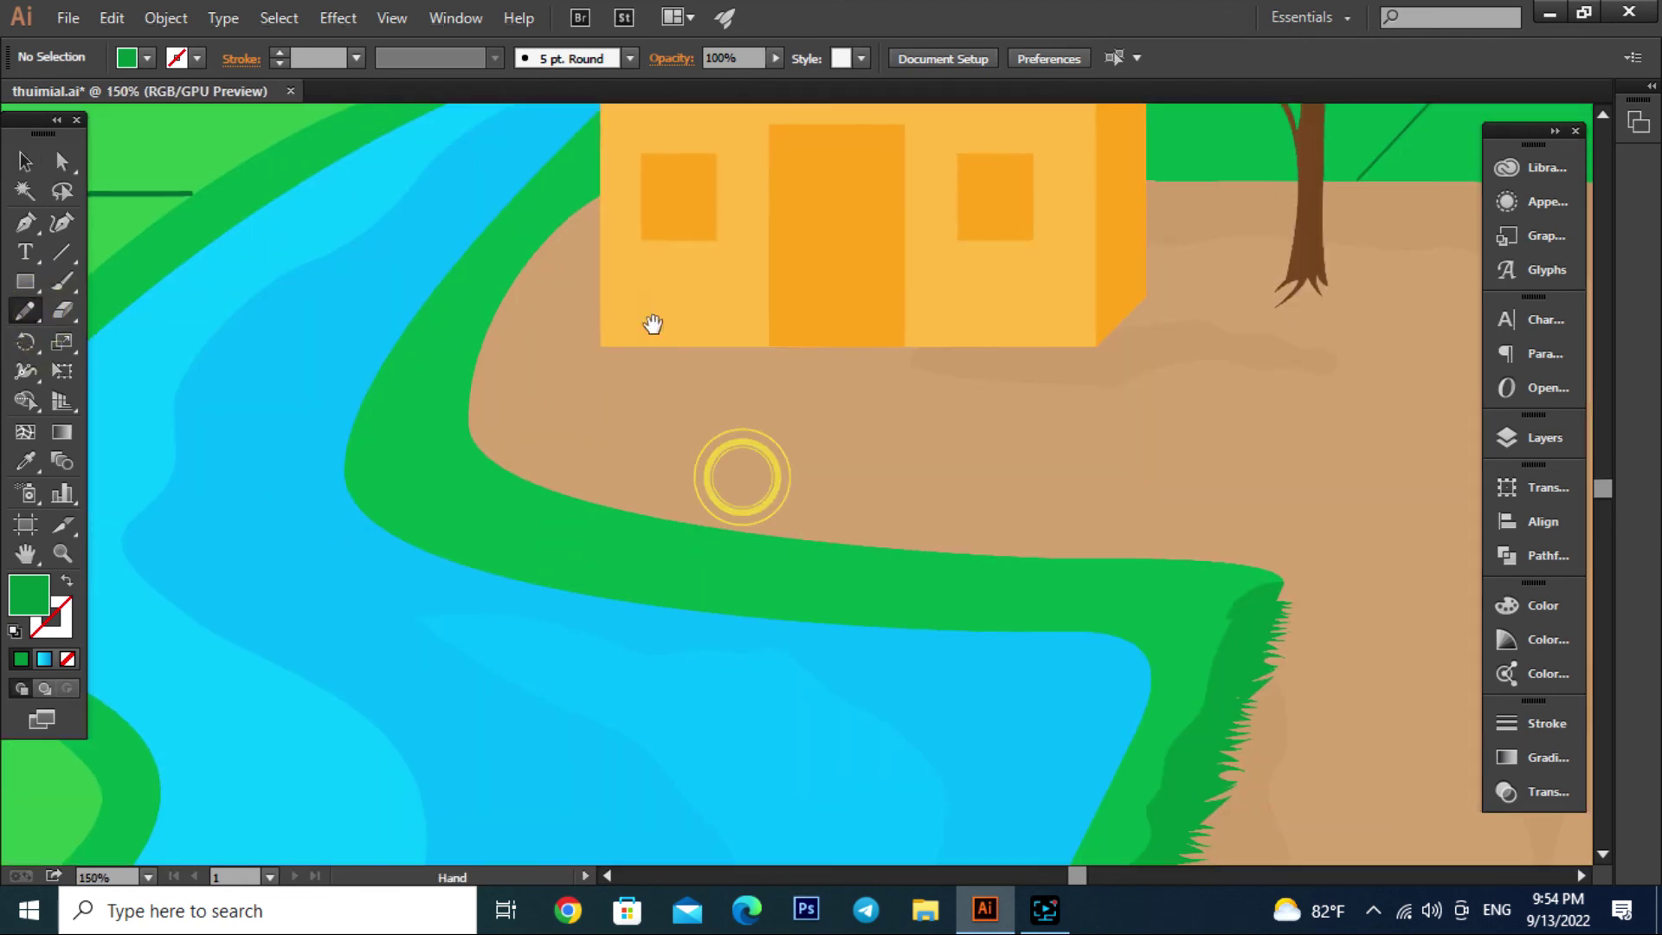
left_click_drag(597, 154, 542, 220)
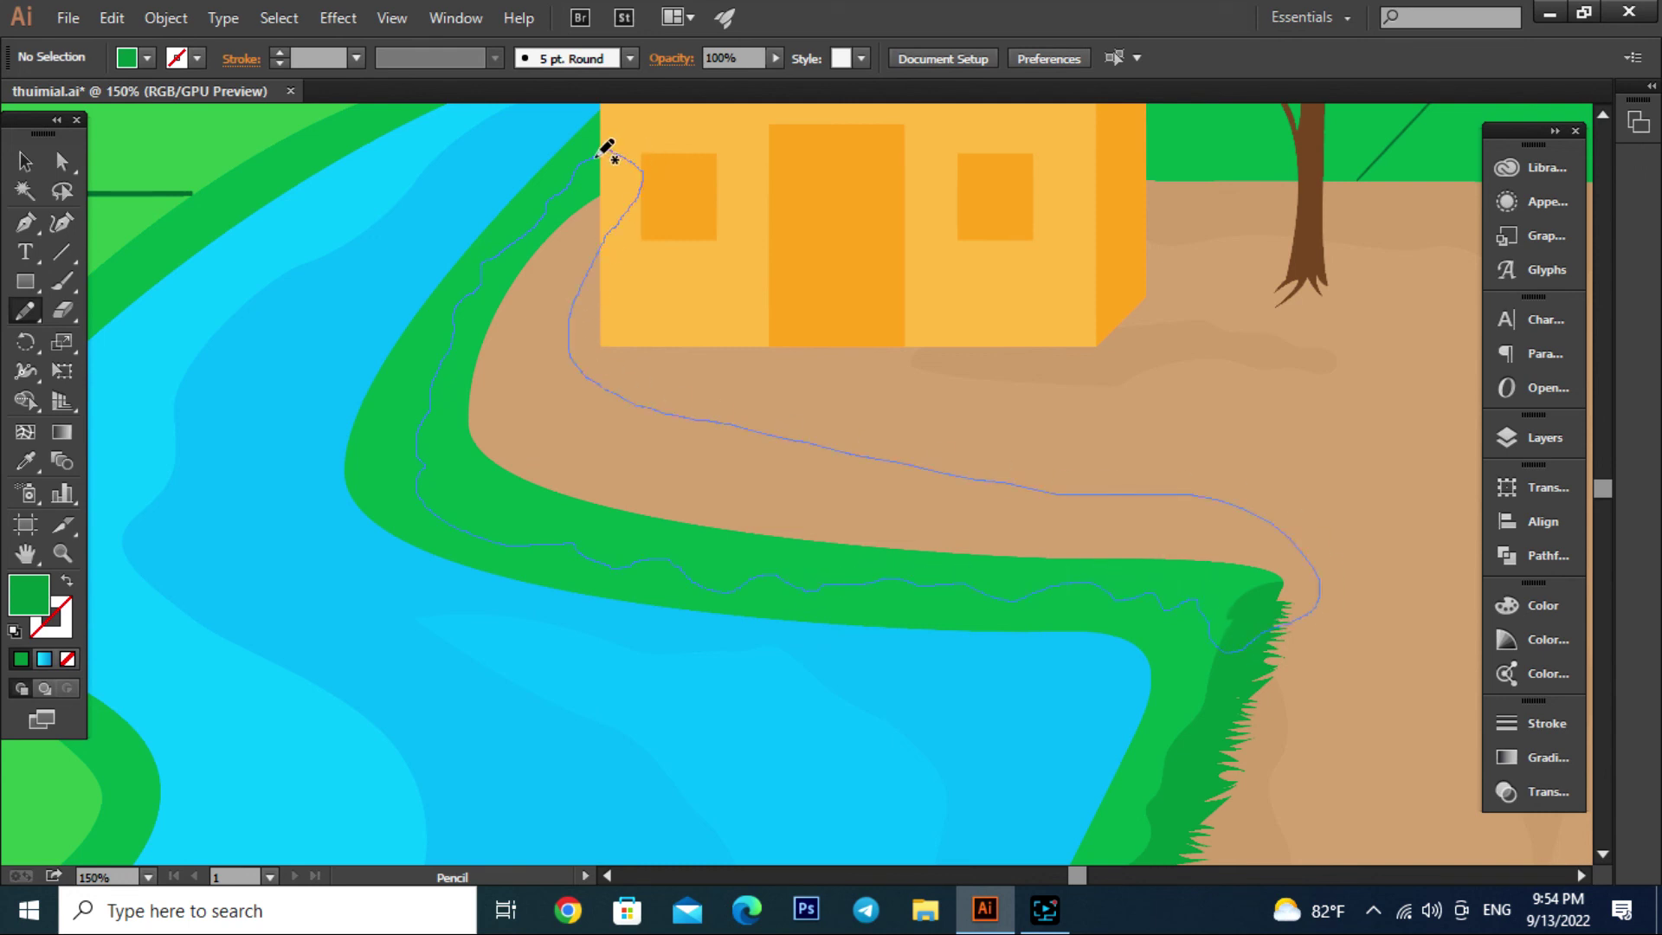
left_click_drag(637, 153, 604, 149)
key("v")
scroll(716, 501, "down", 1)
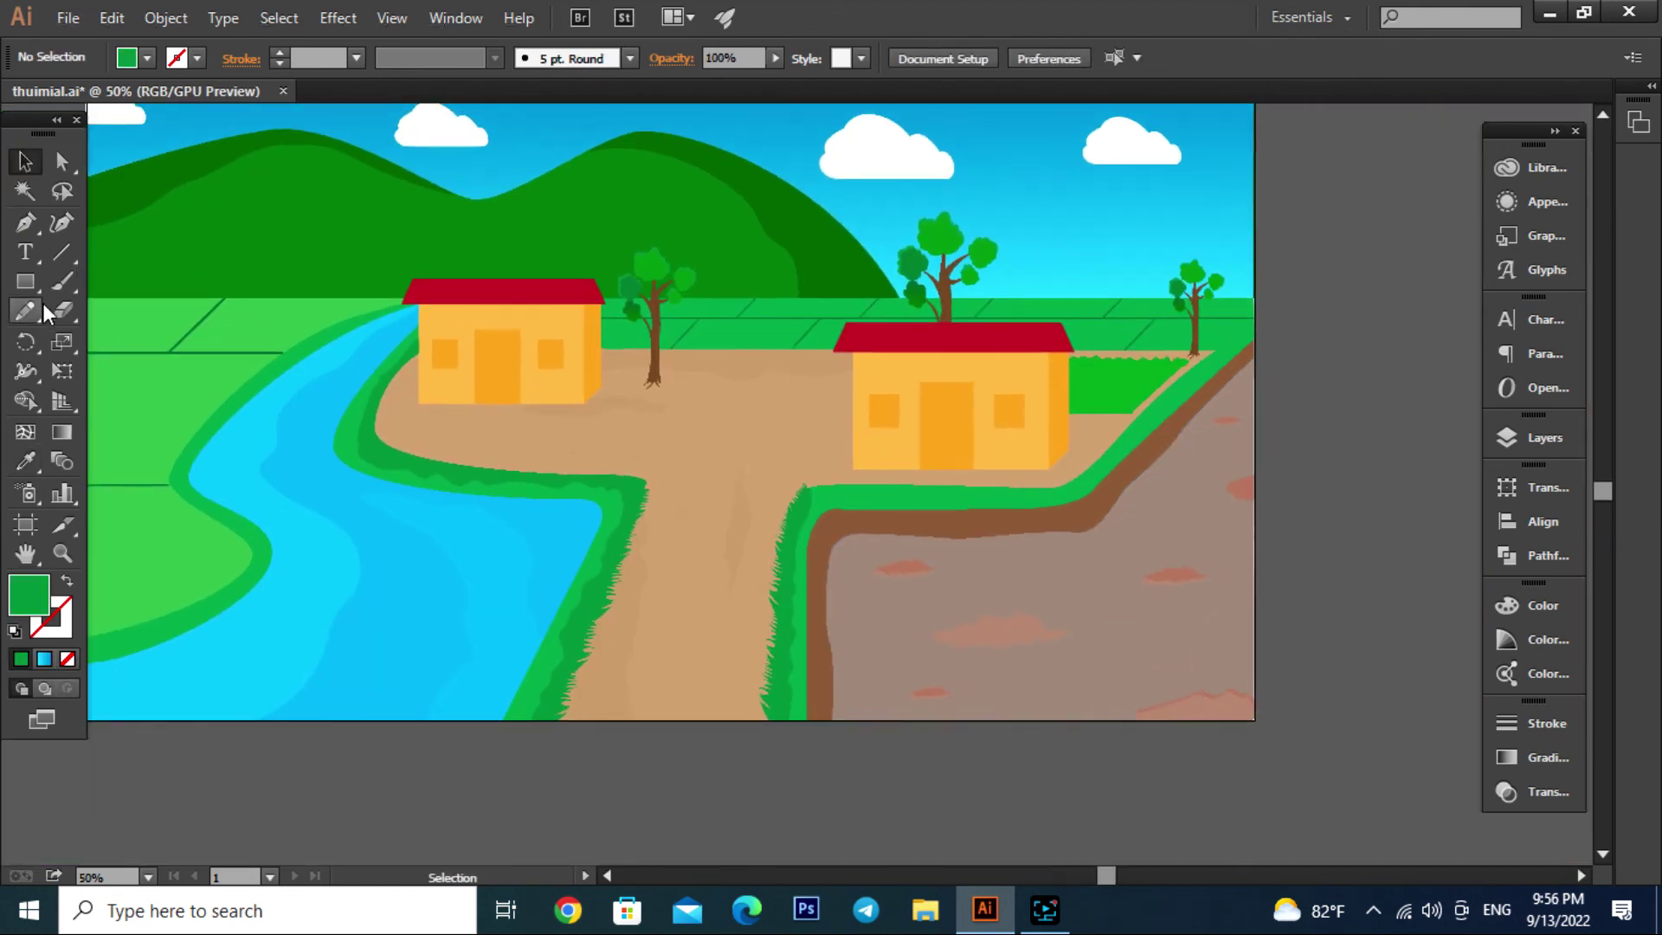
left_click(25, 310)
Pencil a wavy closed band along the bank below the right house and fill it darker green
scroll(1142, 464, "up", 1)
scroll(1072, 501, "up", 2)
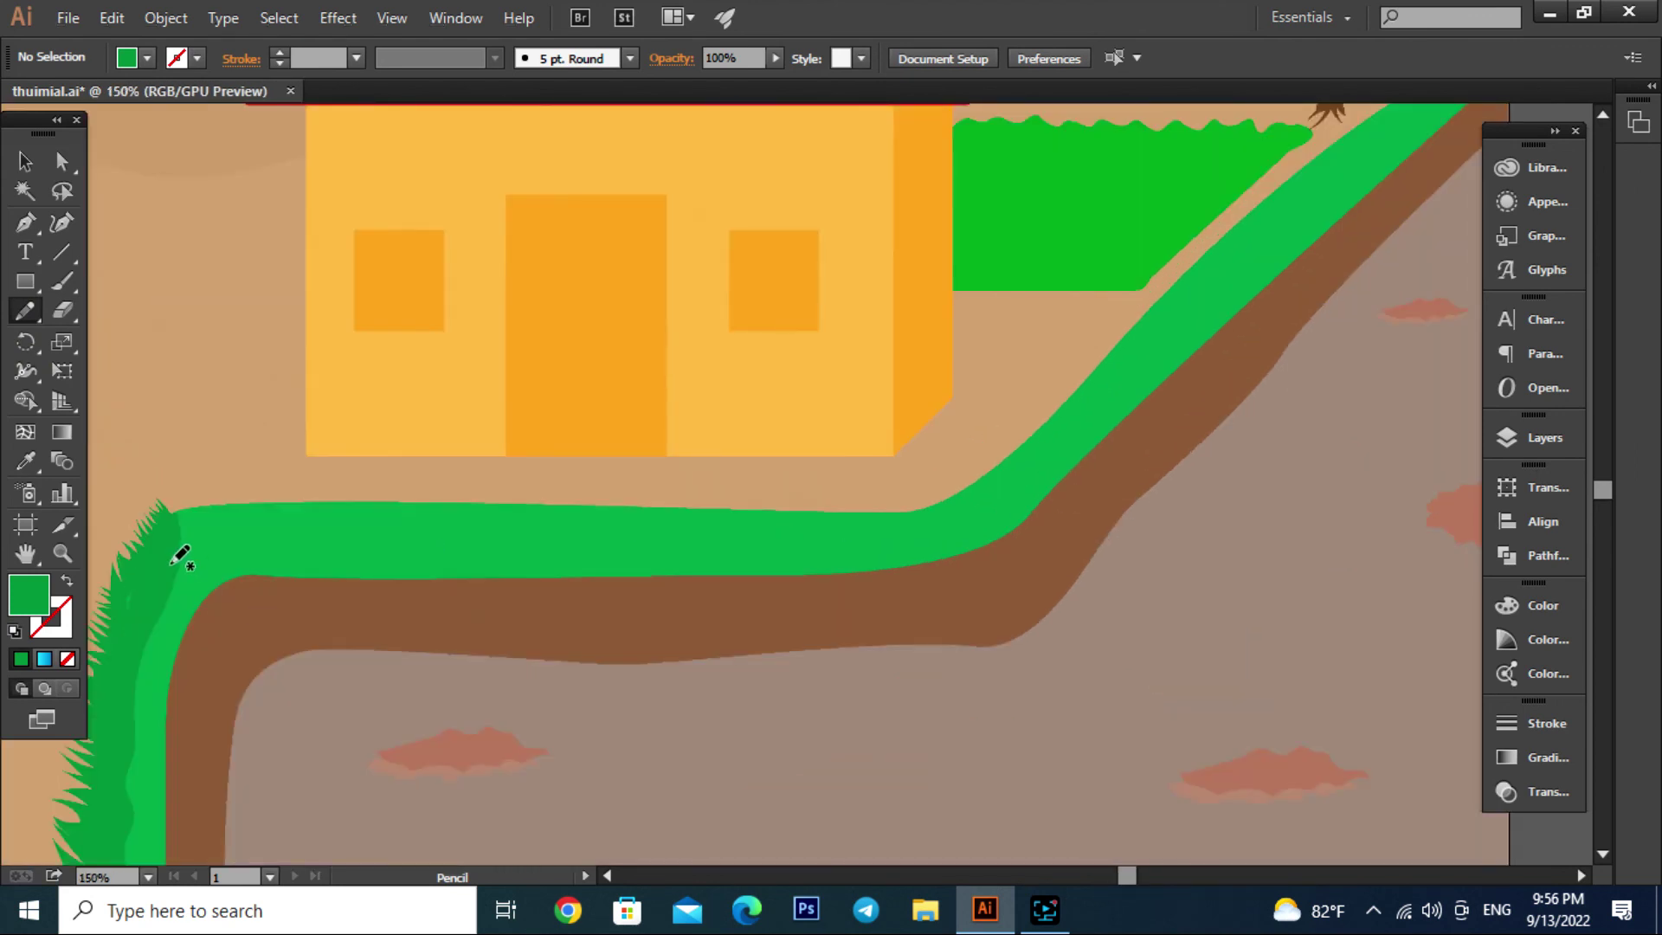
left_click_drag(171, 564, 287, 552)
left_click_drag(987, 472, 169, 499)
left_click_drag(178, 554, 171, 563)
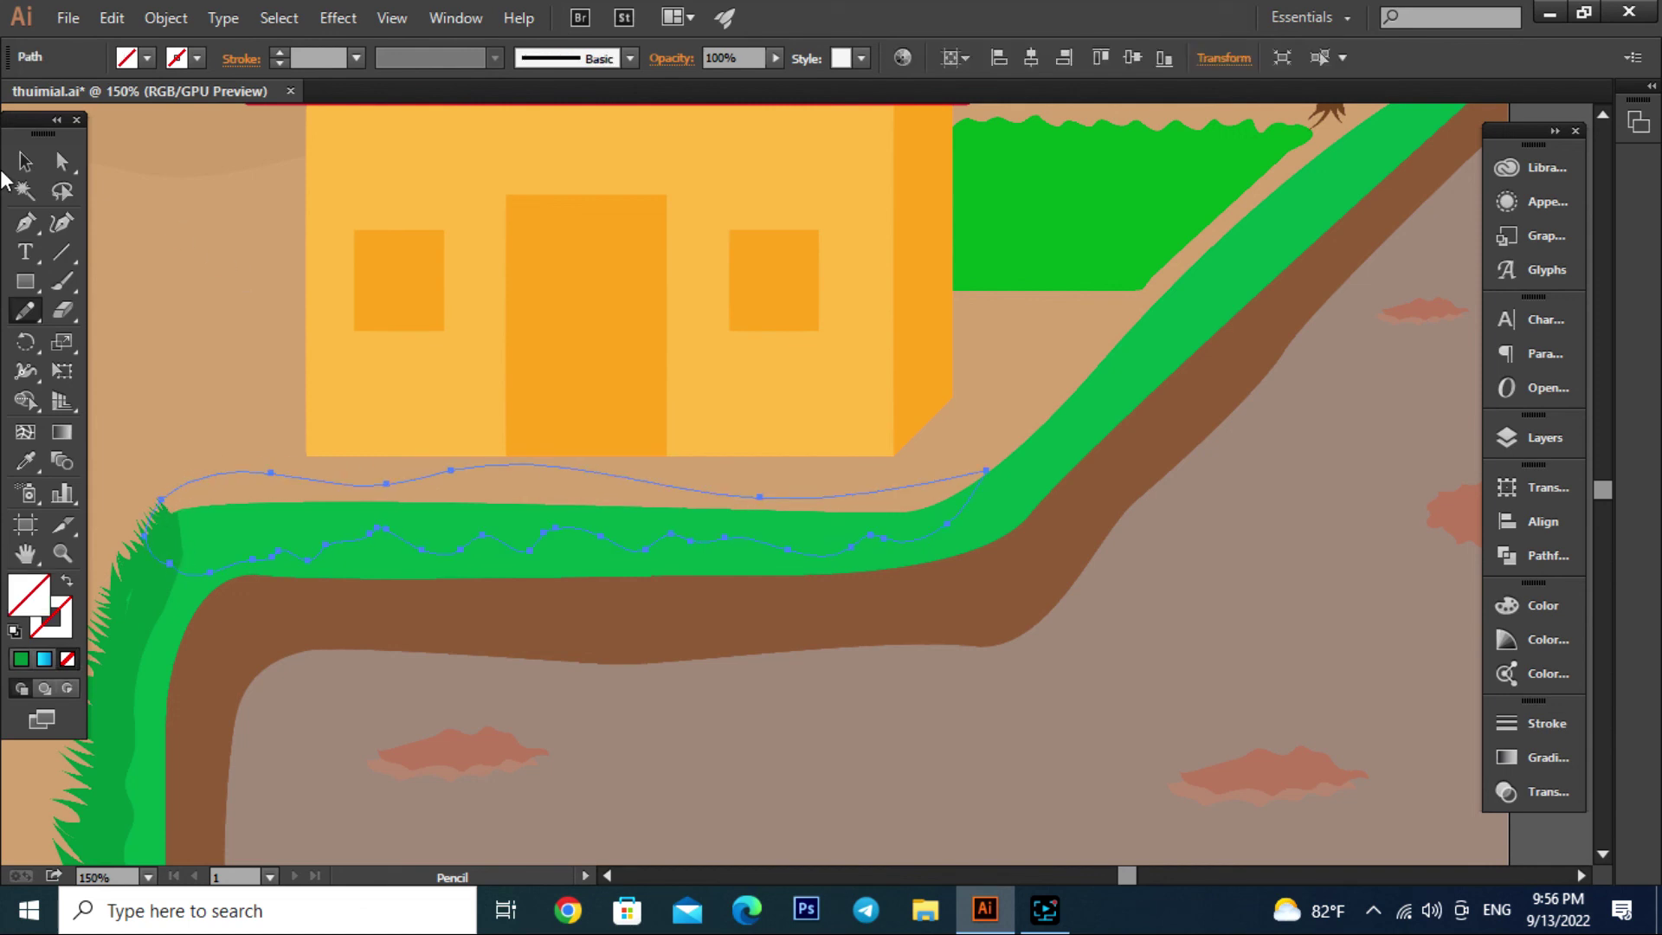
key("v")
key("i")
left_click(141, 629)
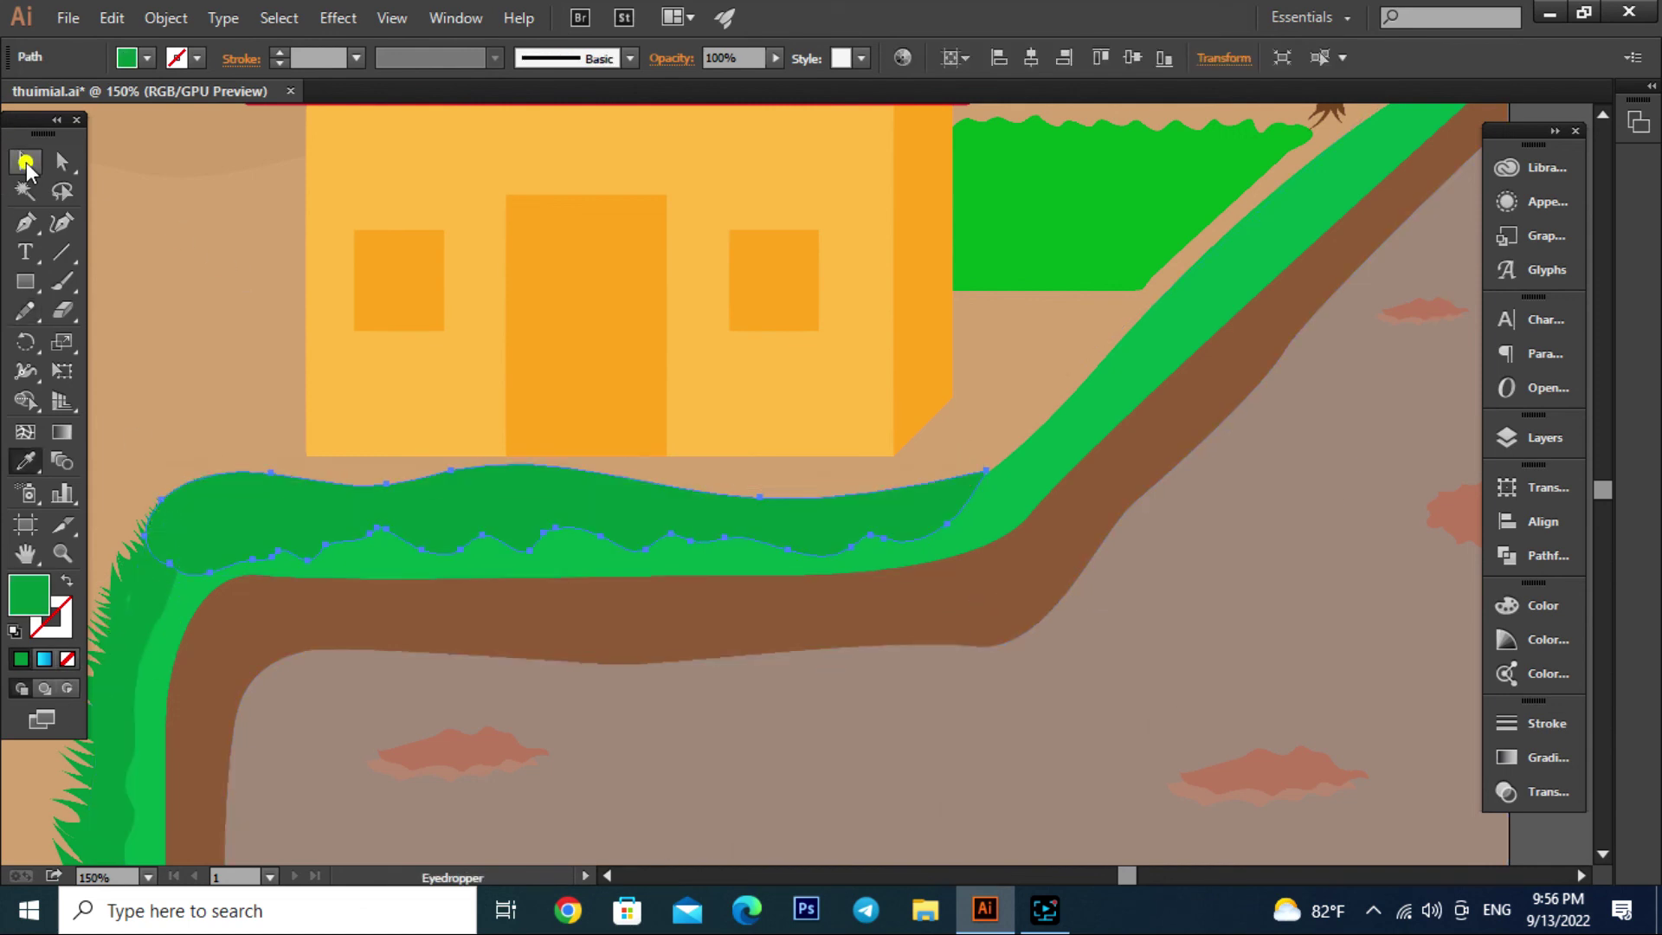
key("v")
left_click(1050, 757)
Use Shape Builder on the tan ground and green bank to fill their overlap with tan
left_click(1042, 423)
key("ctrl+0")
scroll(978, 442, "up", 2)
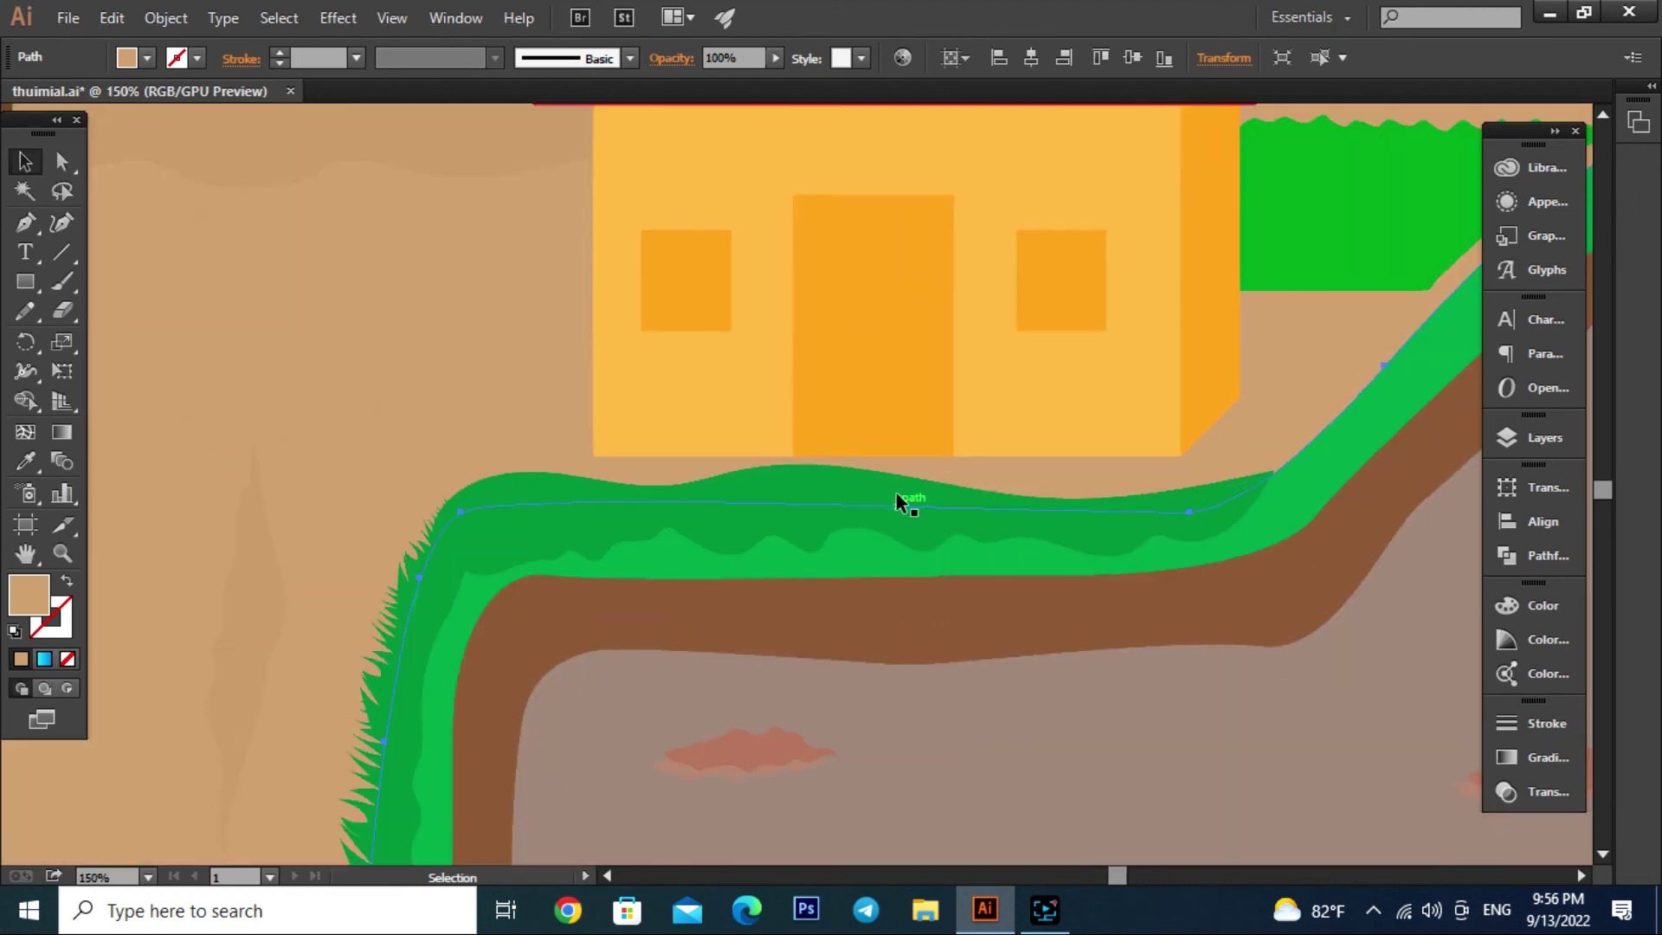
left_click(902, 471, "shift")
left_click(26, 399)
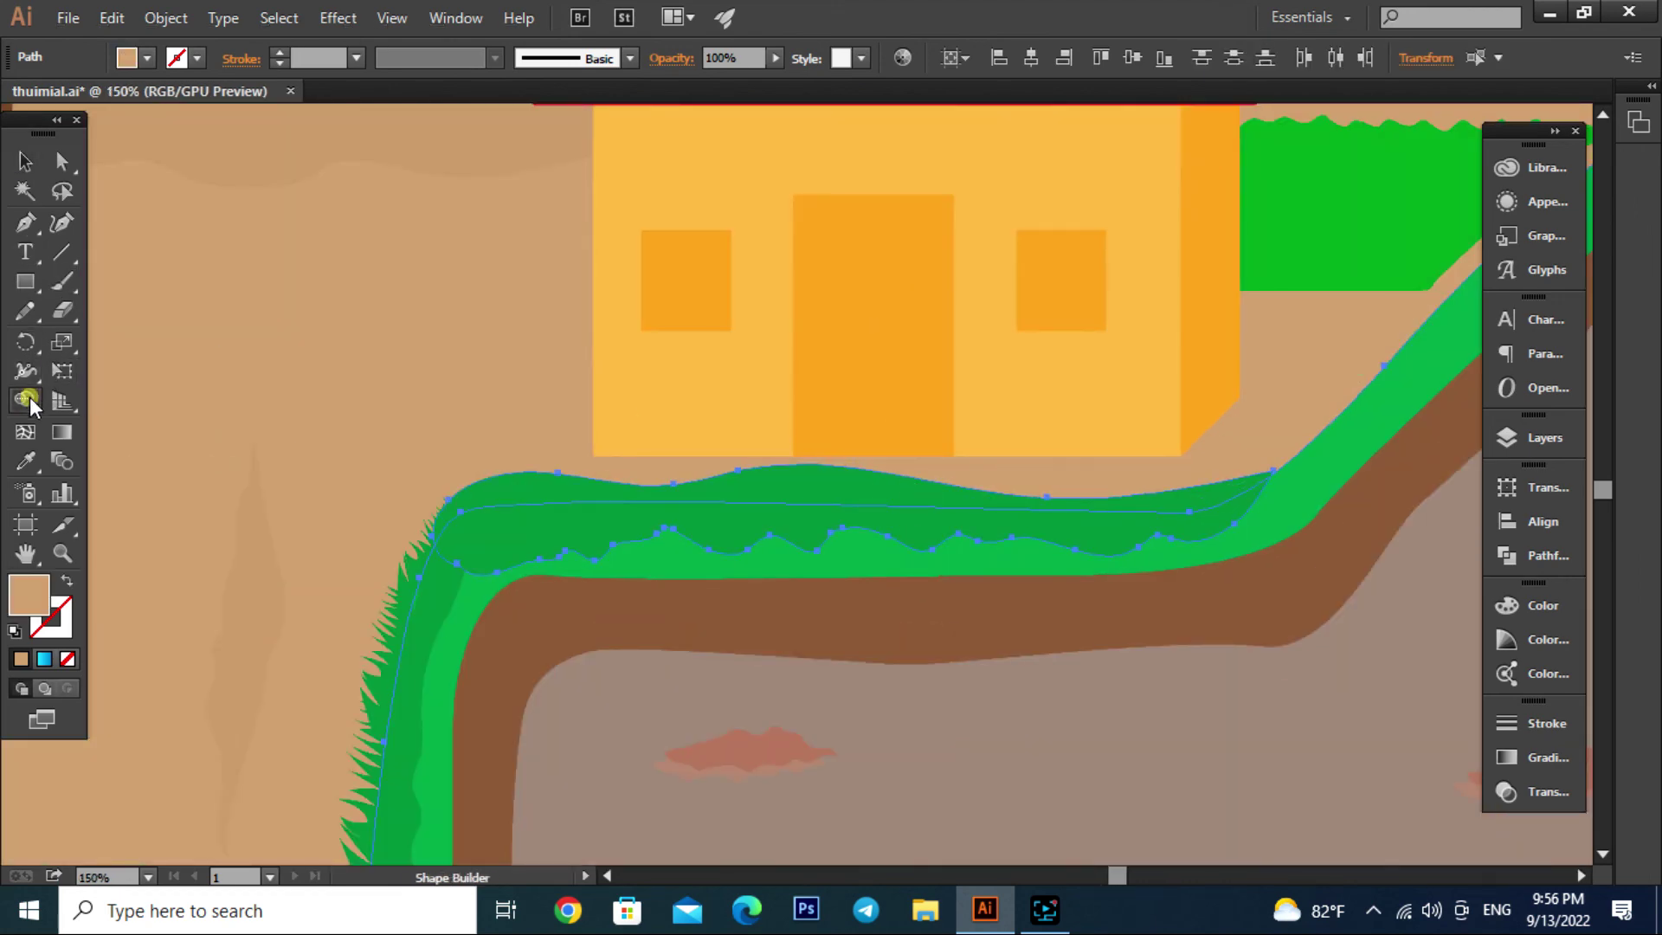
left_click(747, 535)
left_click(25, 161)
left_click(541, 472)
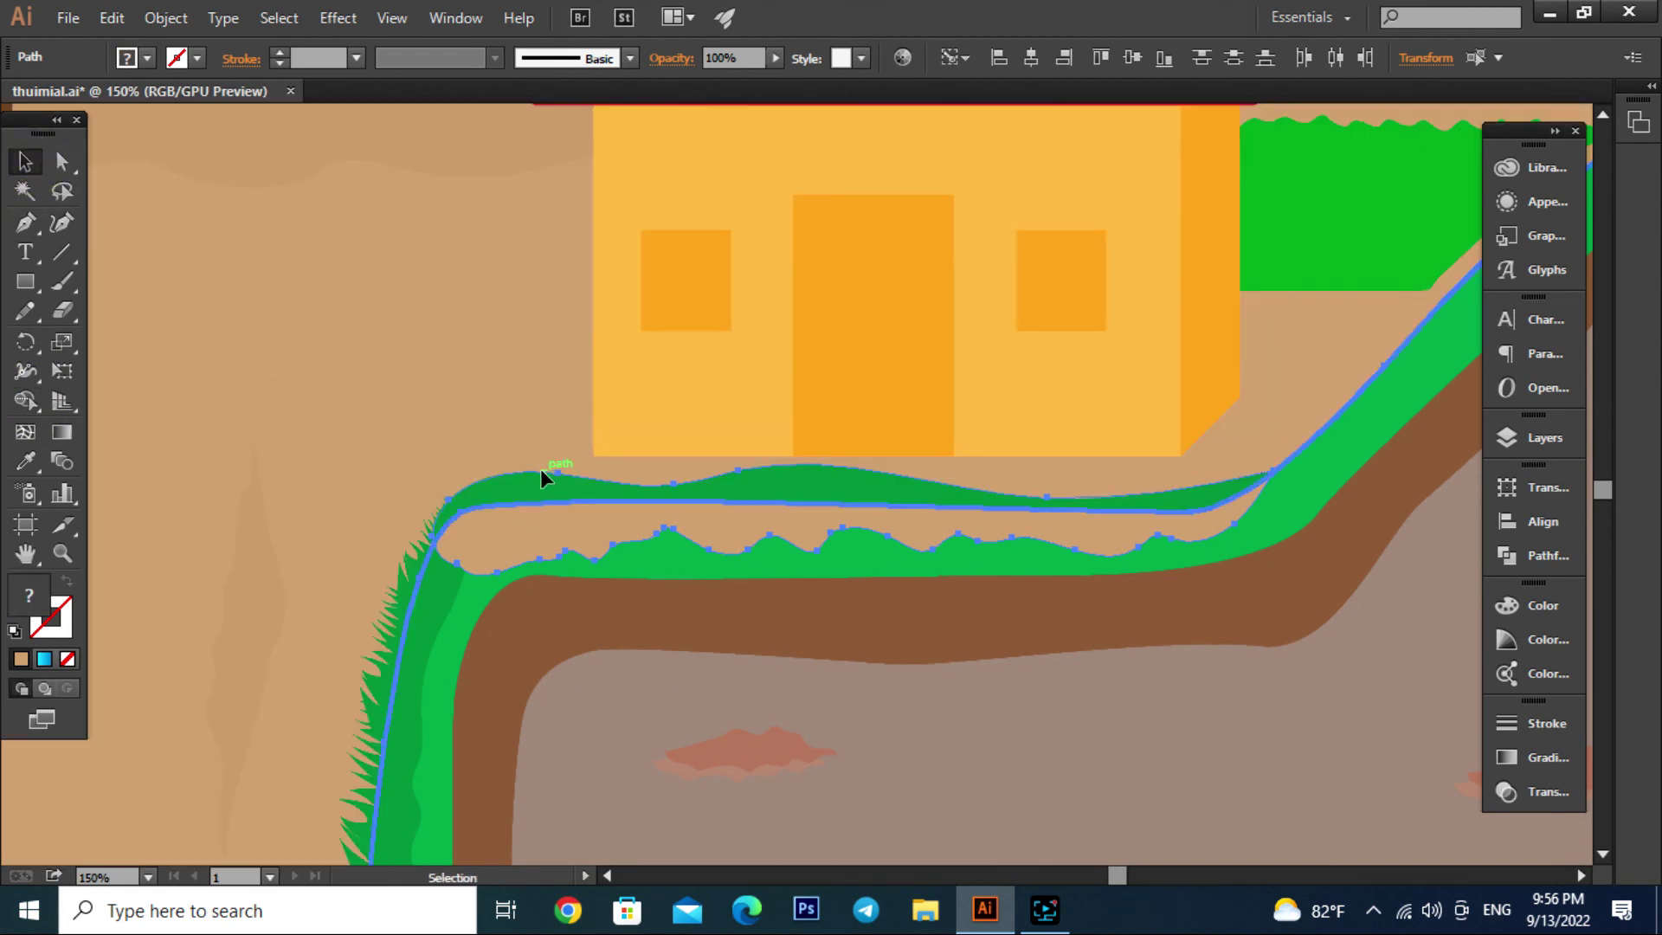
Delete the upper green strip, recolour the tan strip grass green, then zoom out
left_click(1095, 796)
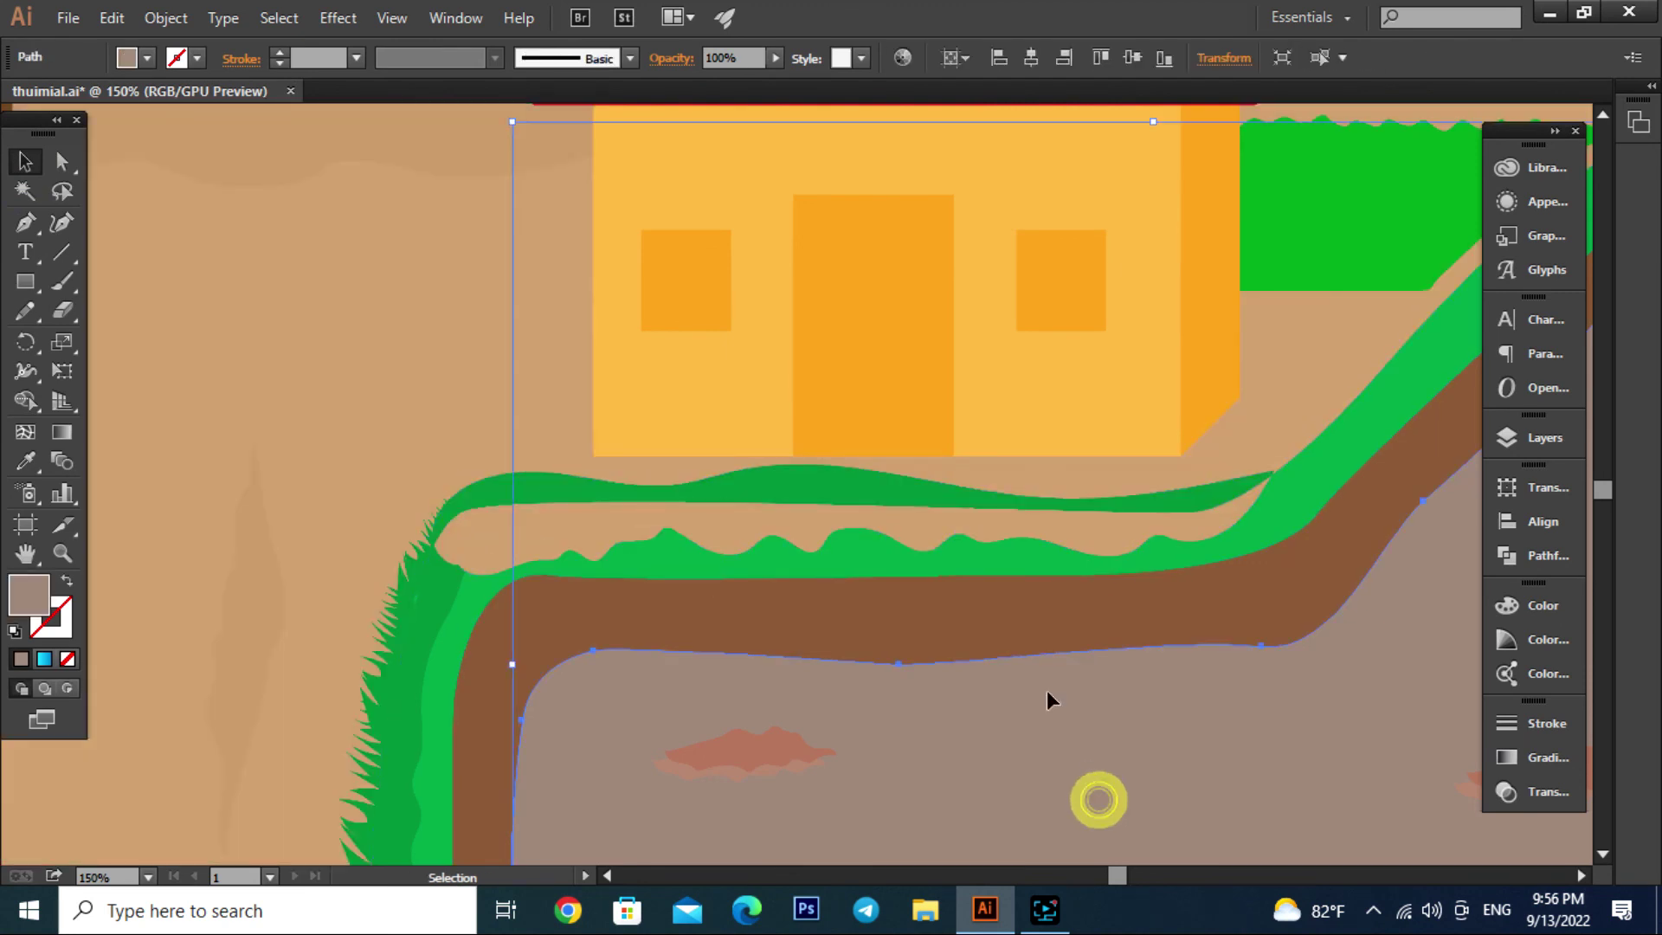
left_click(925, 475)
key("Delete")
left_click(761, 505)
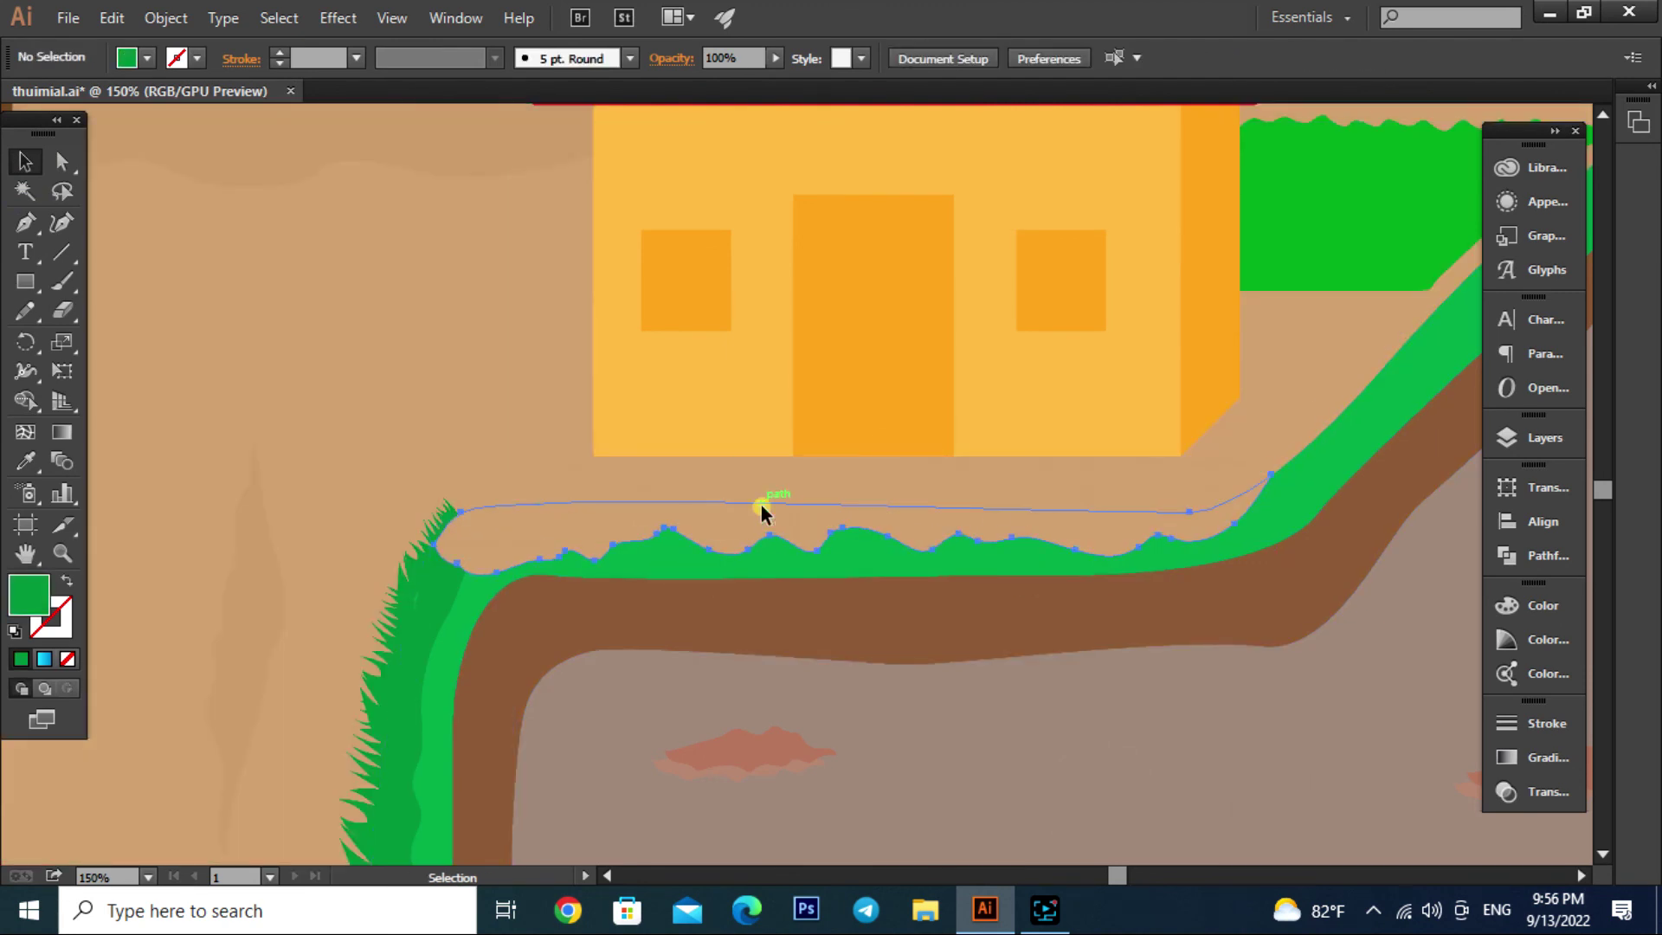
key("i")
left_click(445, 612)
left_click(25, 161)
key("ctrl+minus")
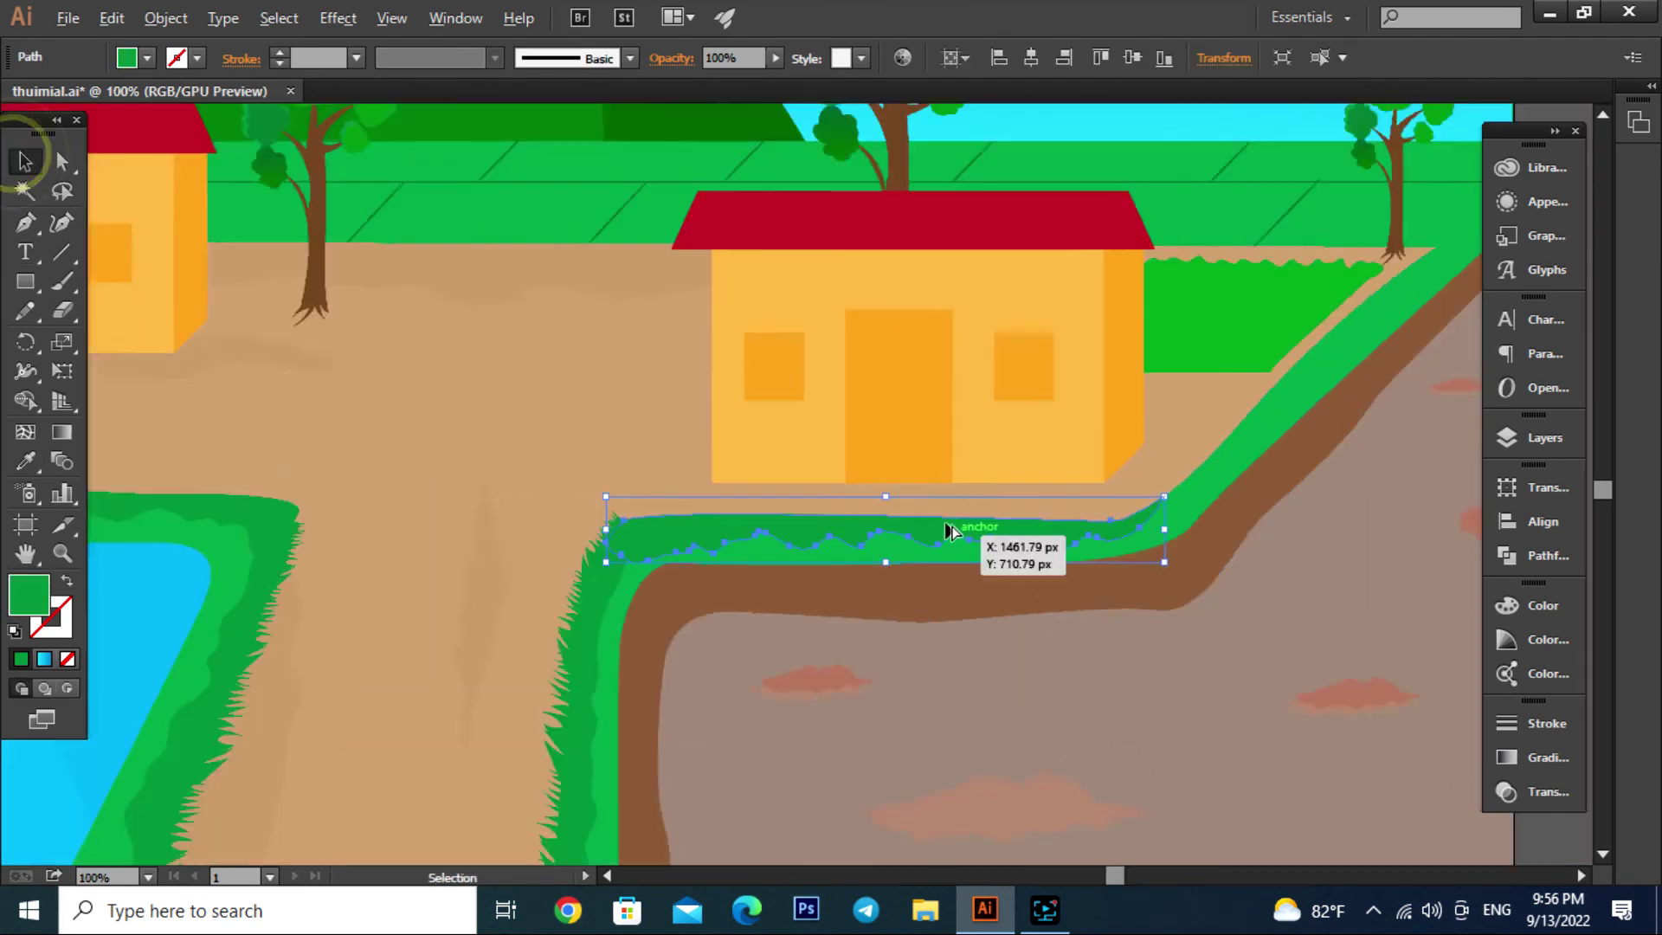
key("ctrl+minus")
key("ctrl+minus")
left_click(1284, 623)
key("ctrl+minus")
key("ctrl+plus")
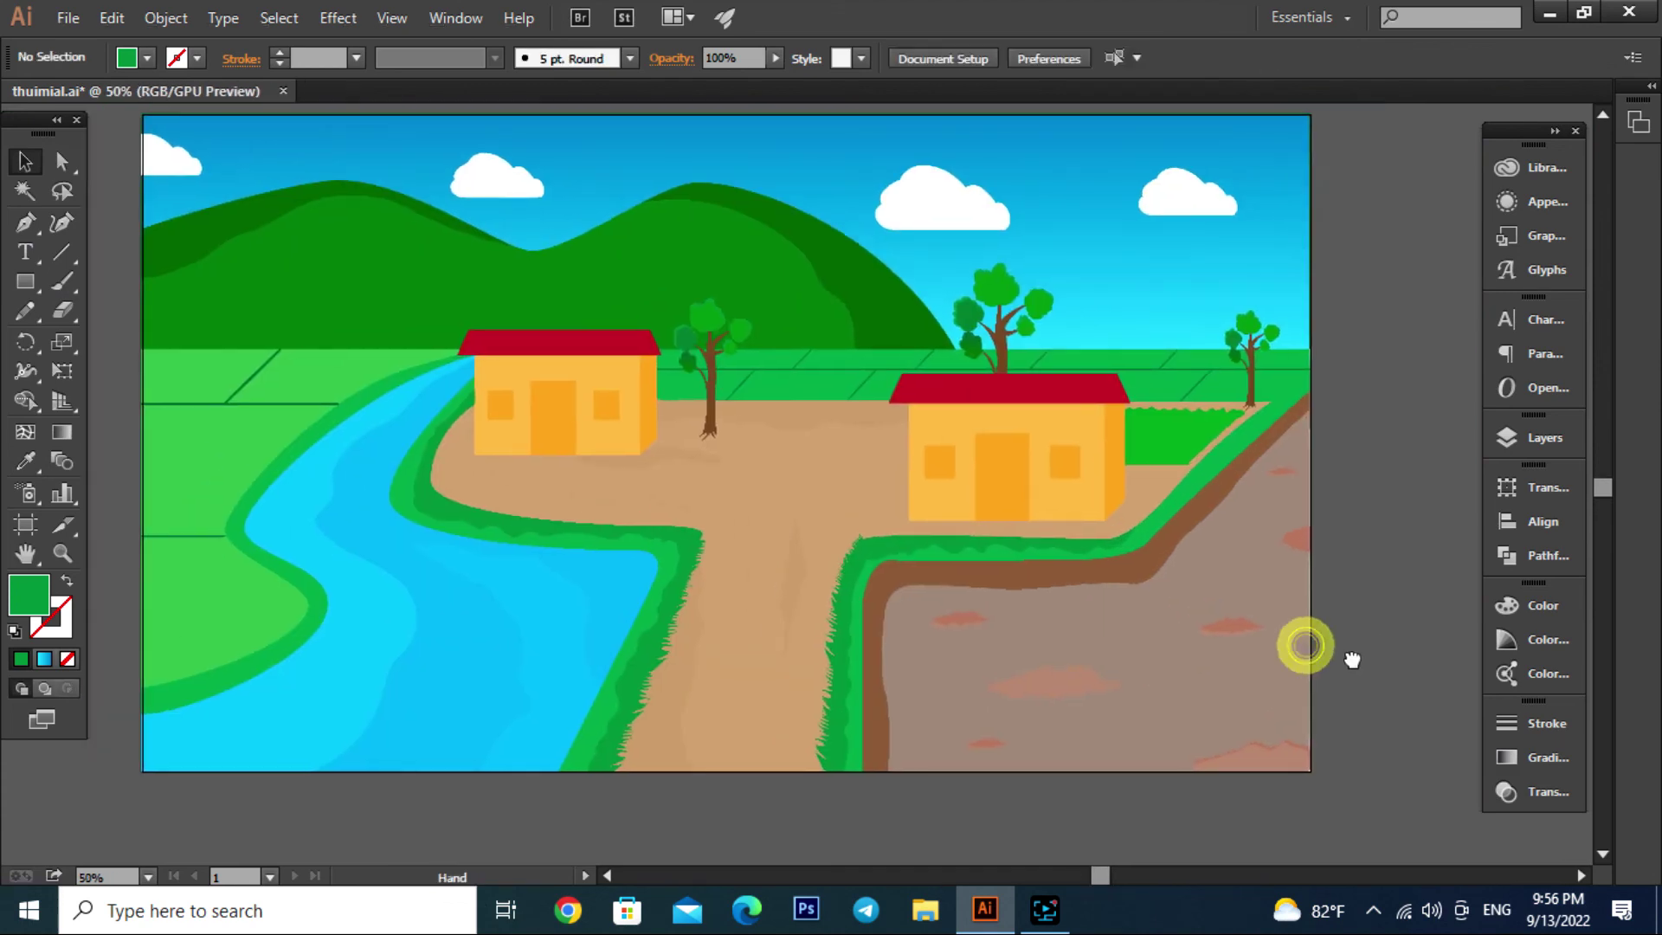